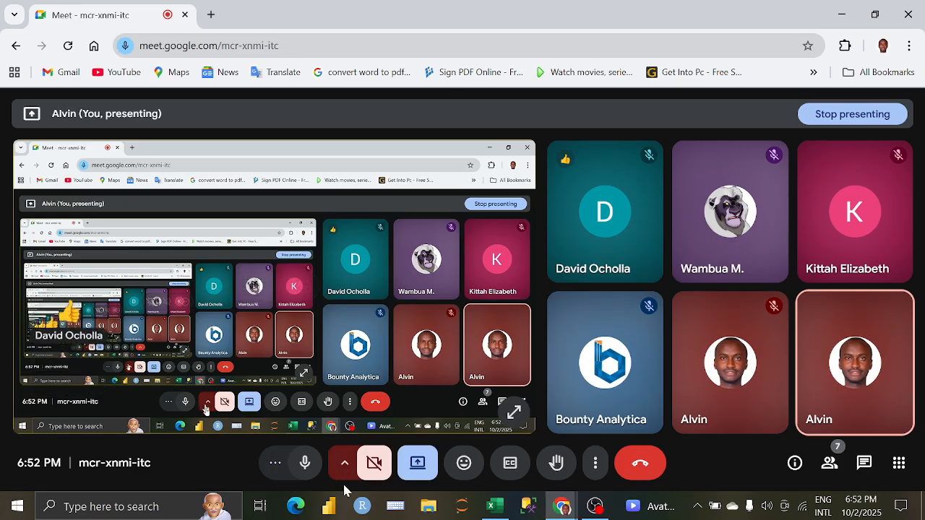
- Switch to the Sample Dataset Cleaned workbook in Excel and look through its Consumer, Corporate, Home Office and Sheet1 worksheets
left_click(492, 508)
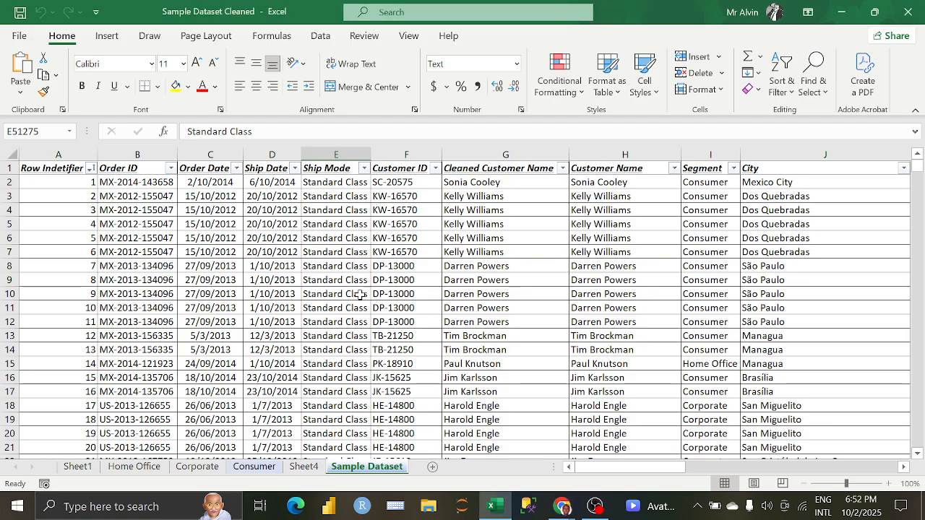
left_click(251, 308)
left_click(277, 238)
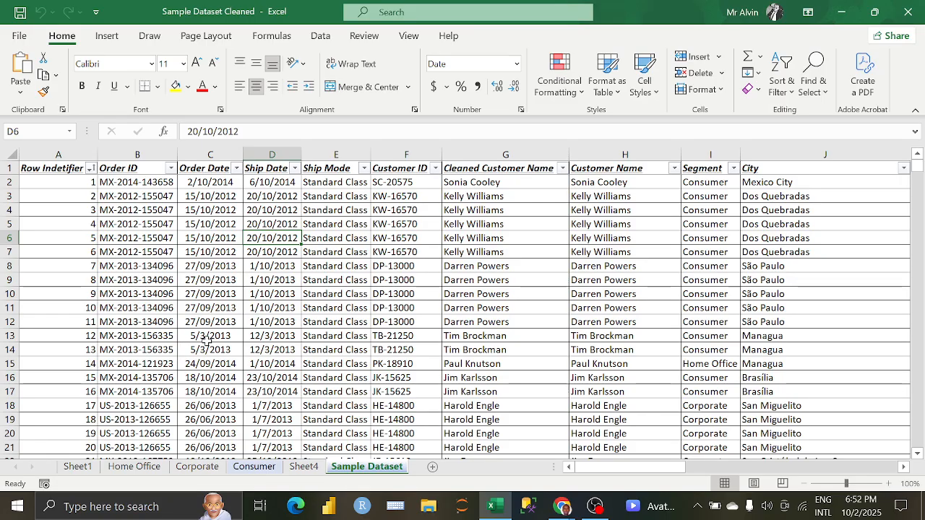
left_click(302, 467)
left_click(254, 467)
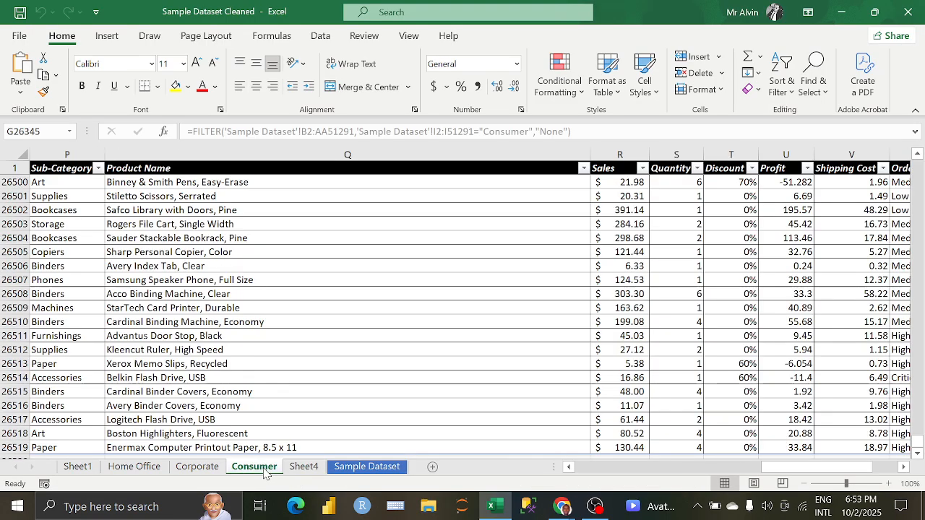
left_click(203, 470)
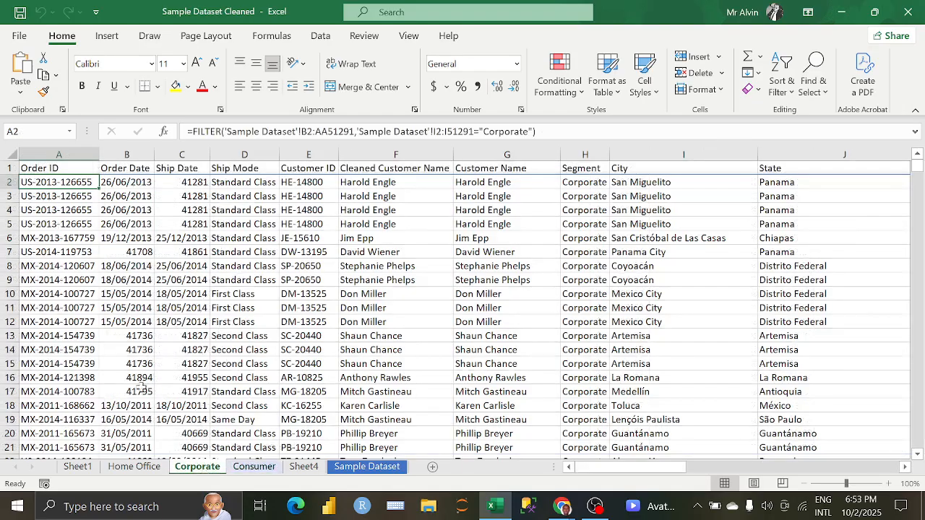
left_click(77, 236)
left_click(134, 467)
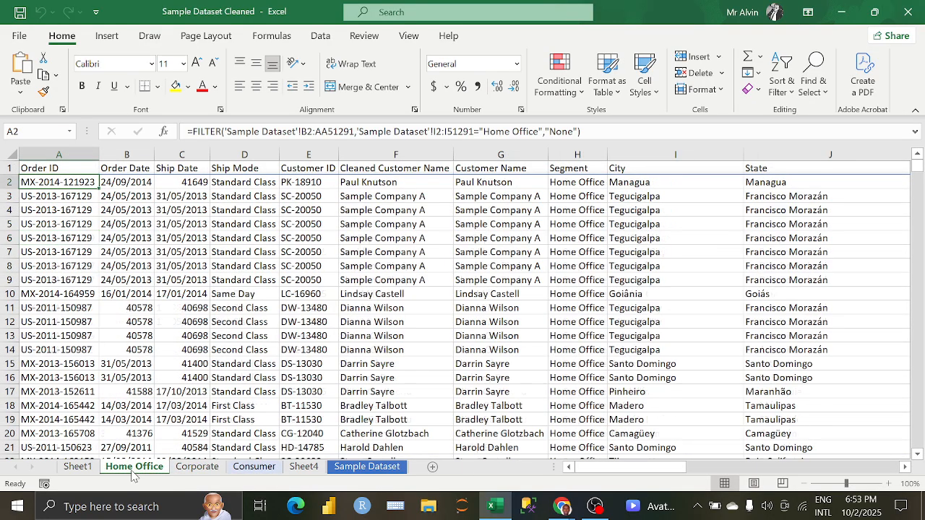
left_click(78, 468)
left_click(131, 468)
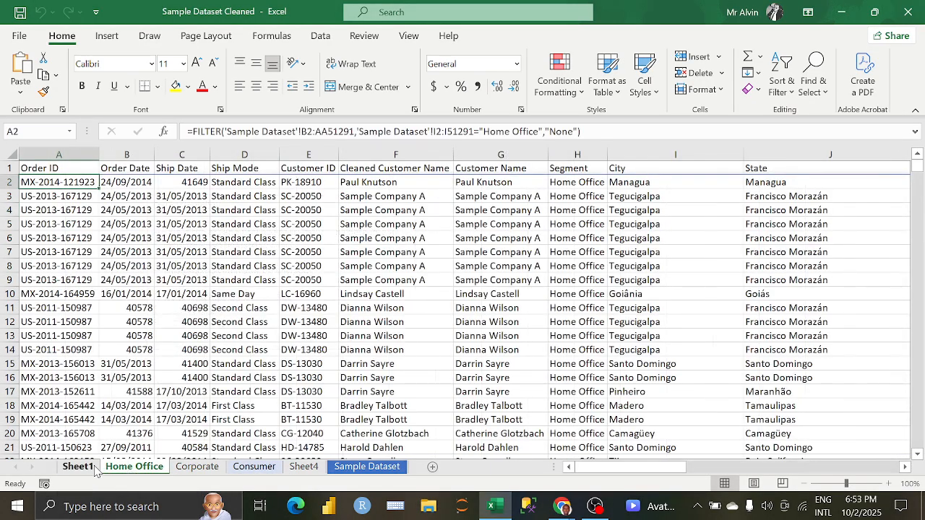
left_click(78, 466)
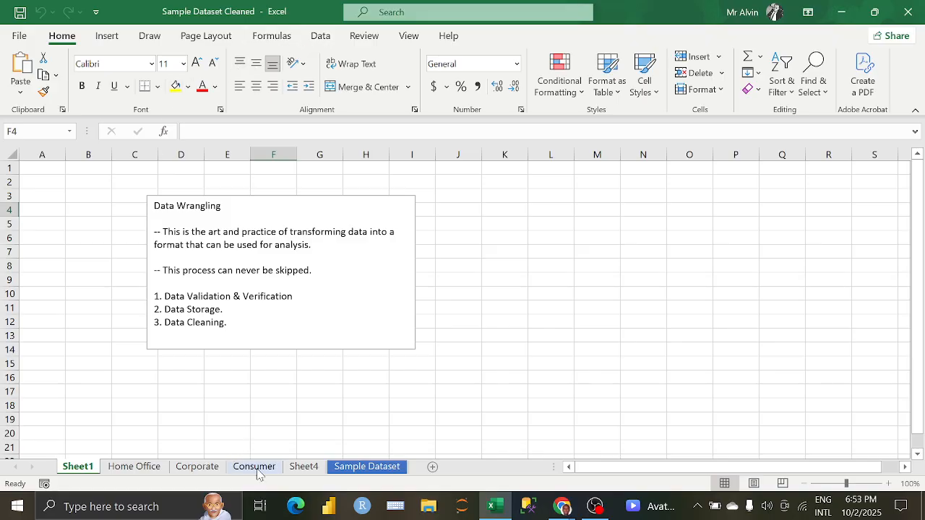
- Examine the charts and summary tables on Sheet4, including the sorted order priority table, and glance at the Sample Dataset sheet
left_click(303, 467)
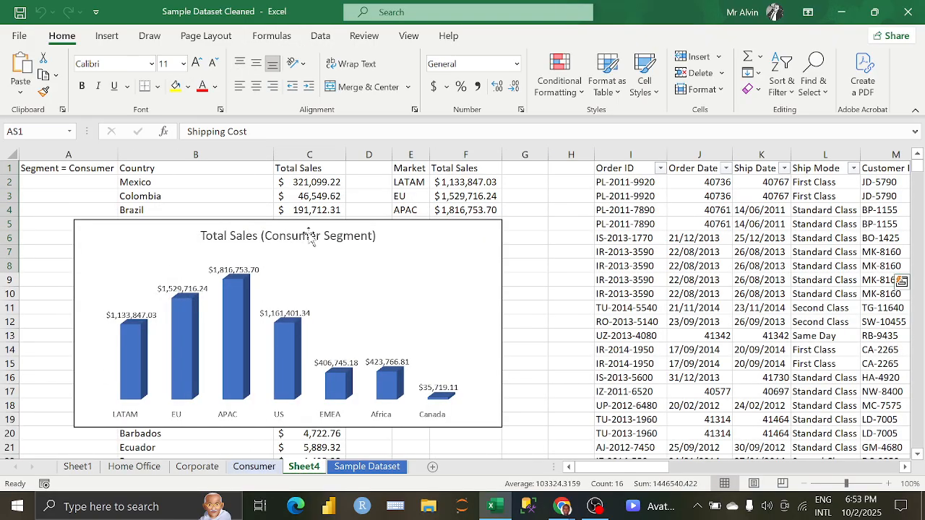
left_click_drag(620, 467, 835, 467)
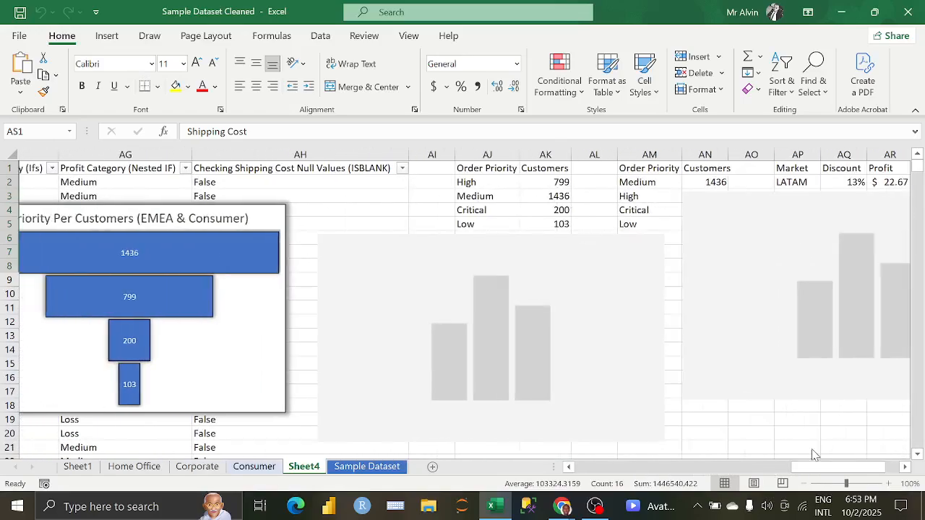
left_click(354, 466)
left_click(506, 291)
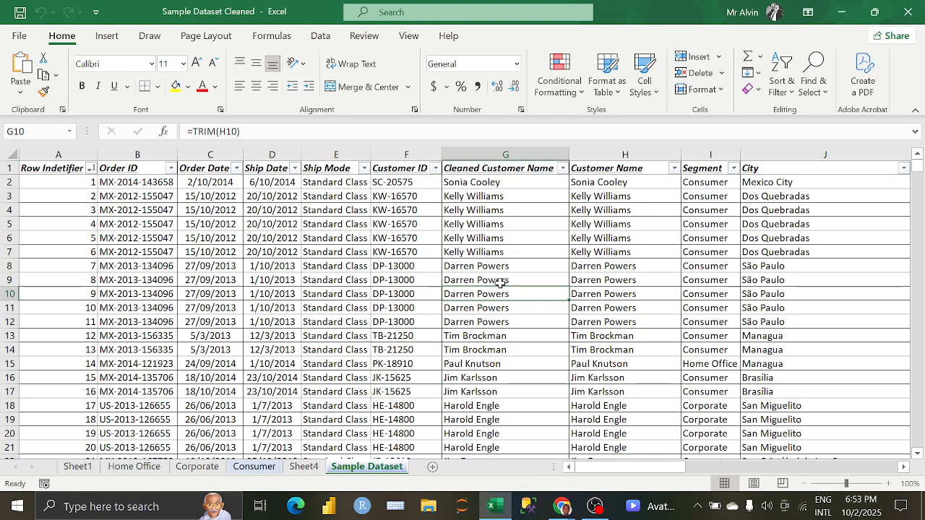
left_click(292, 237)
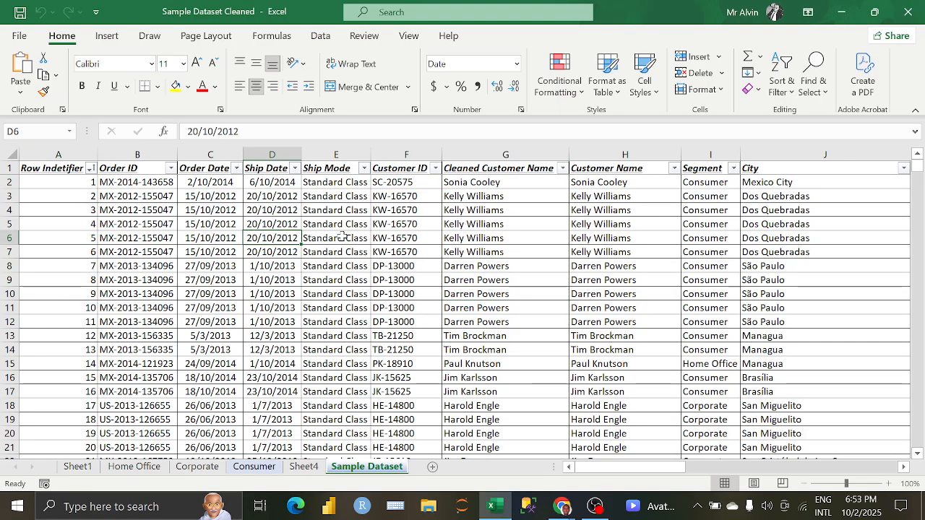
left_click(305, 467)
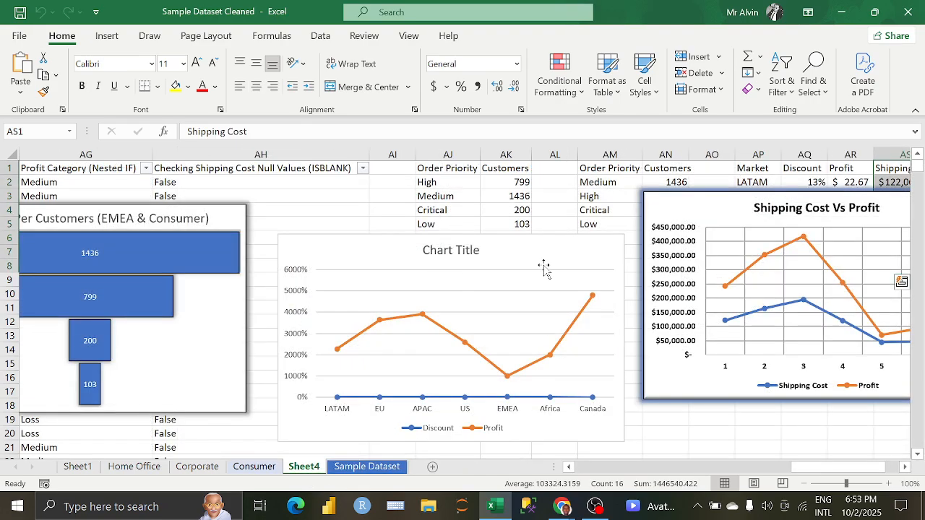
left_click(677, 228)
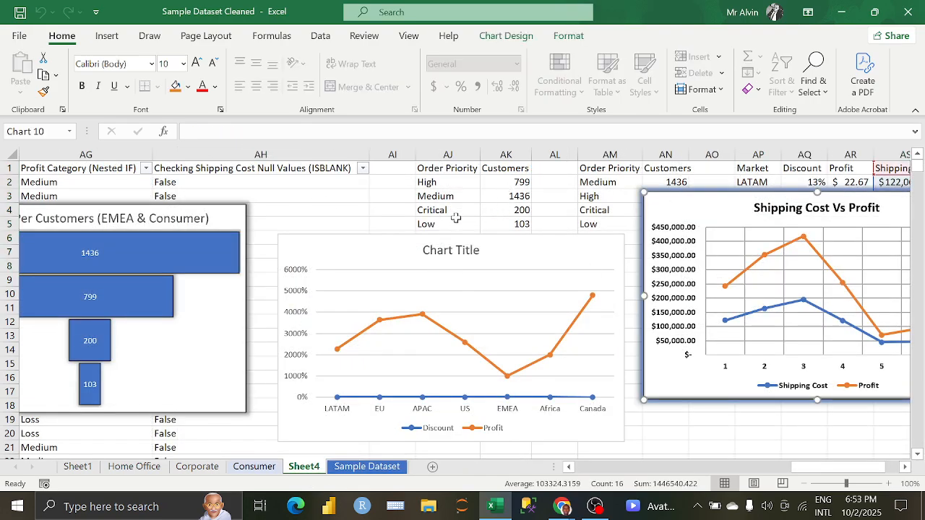
left_click(580, 185)
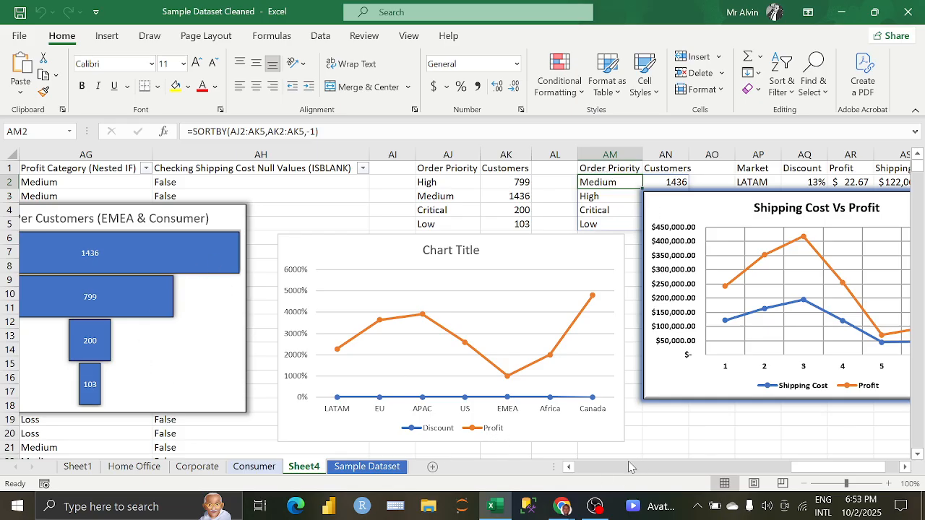
left_click(366, 466)
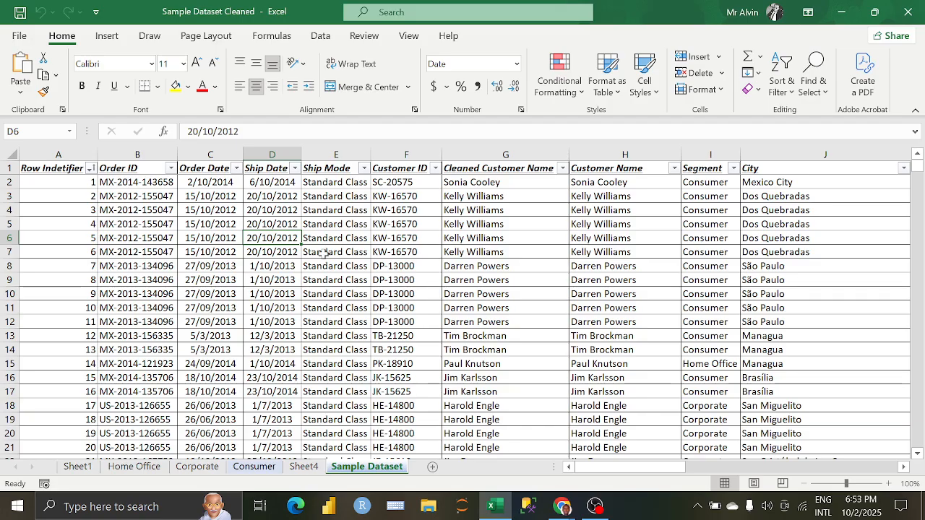
left_click(346, 227)
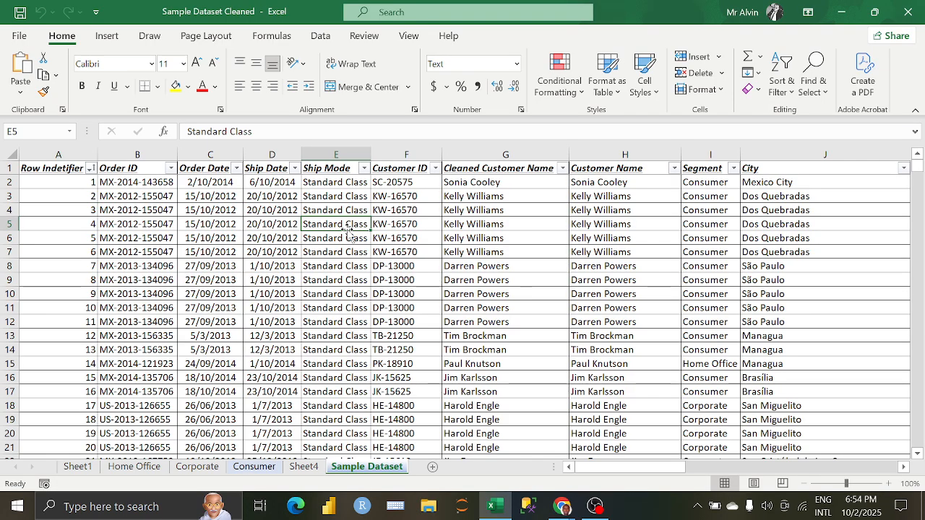
left_click(313, 351)
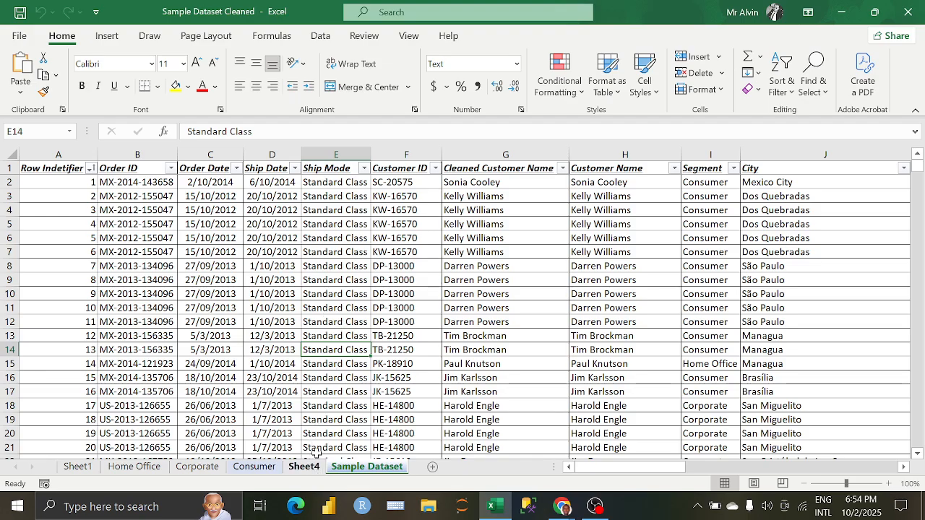
left_click(356, 266)
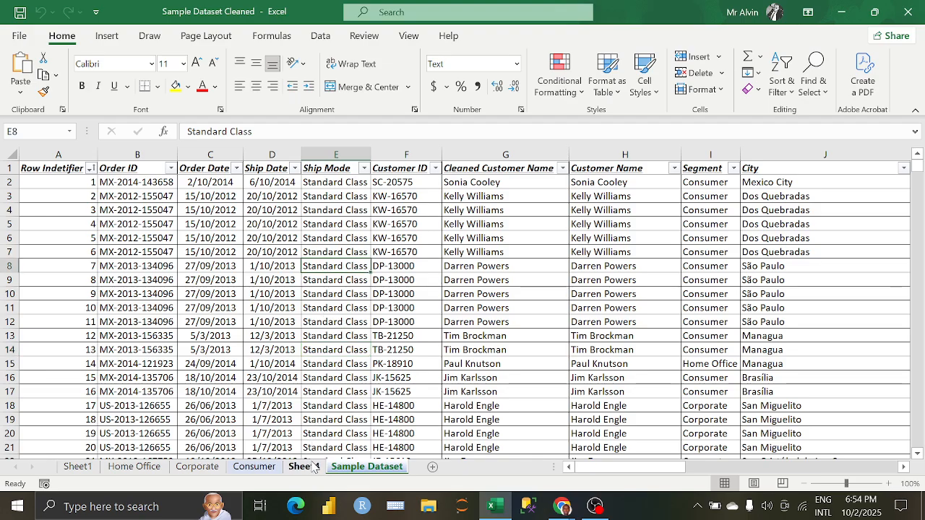
left_click(303, 287)
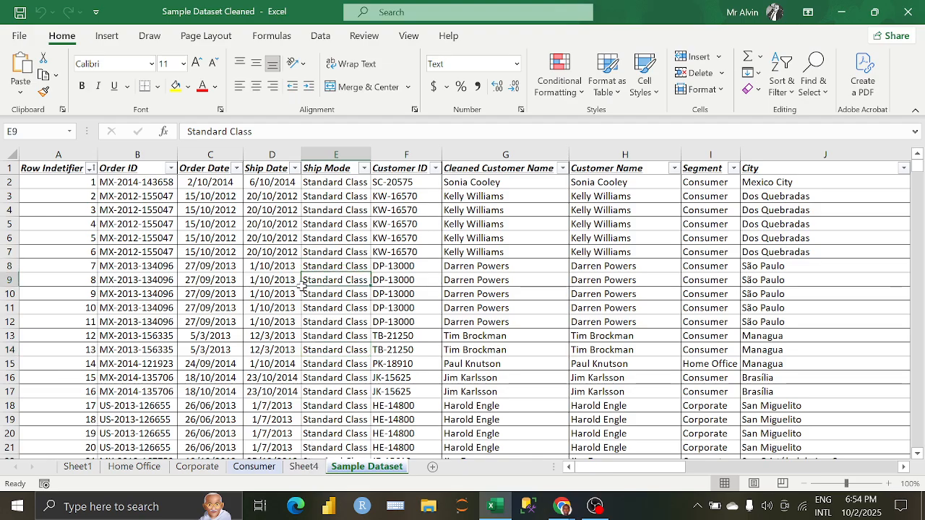
- On Sheet4, move the Discount and Profit line chart and the Shipping Cost Vs Profit chart over columns AG and AH, clearing the space below the summary tables
left_click(303, 468)
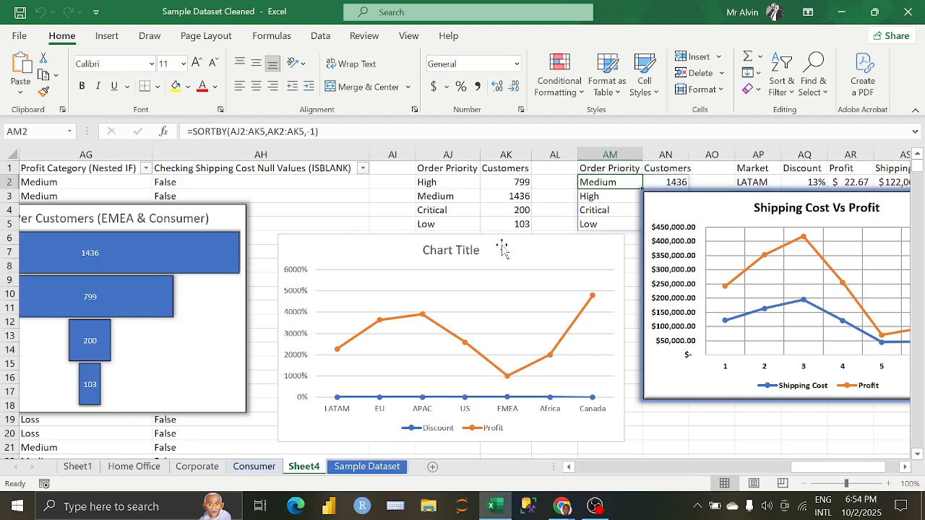
left_click_drag(502, 249, 208, 303)
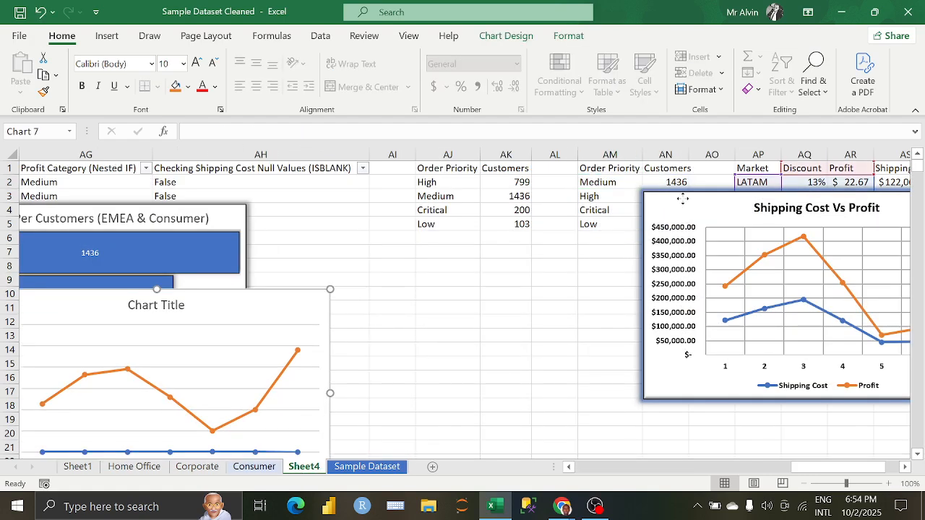
left_click_drag(683, 199, 10, 264)
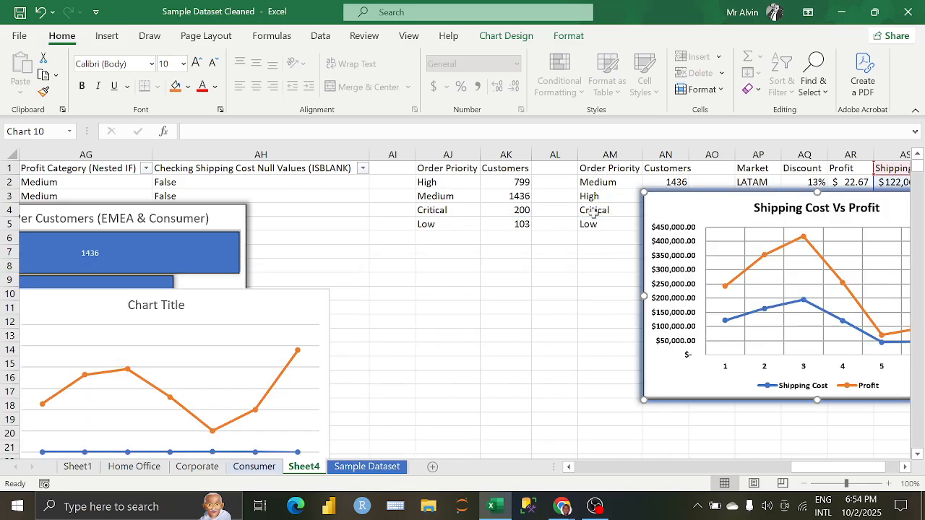
mouse_move(698, 200)
left_mouse_down()
mouse_move(96, 335)
mouse_move(84, 323)
left_mouse_up()
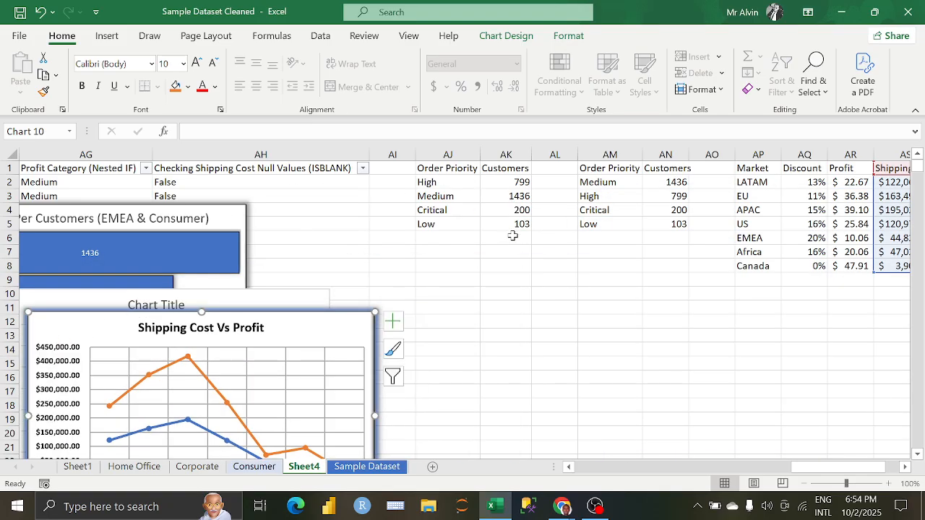
left_click(469, 269)
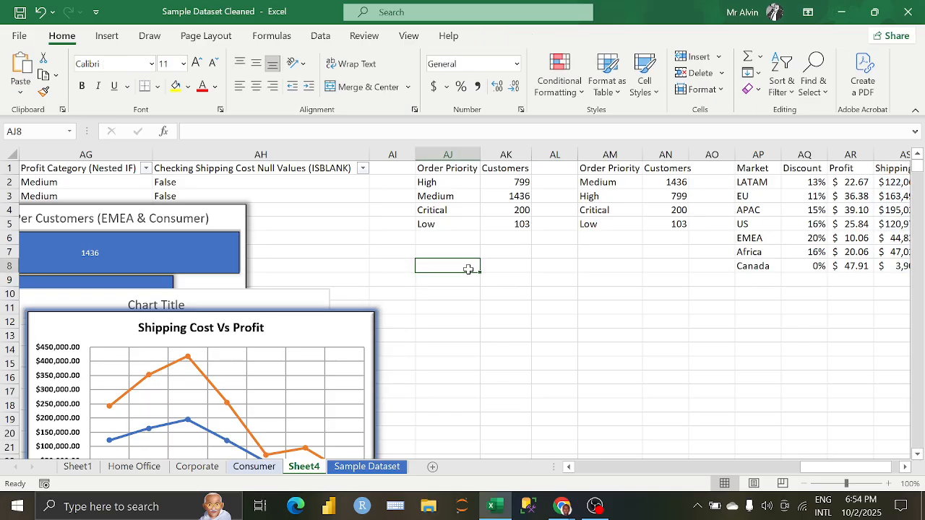
- Create a PivotTable from the Sample Dataset range A1:AA51291, placed on the existing worksheet Sheet4 at cell AJ8
left_click(366, 466)
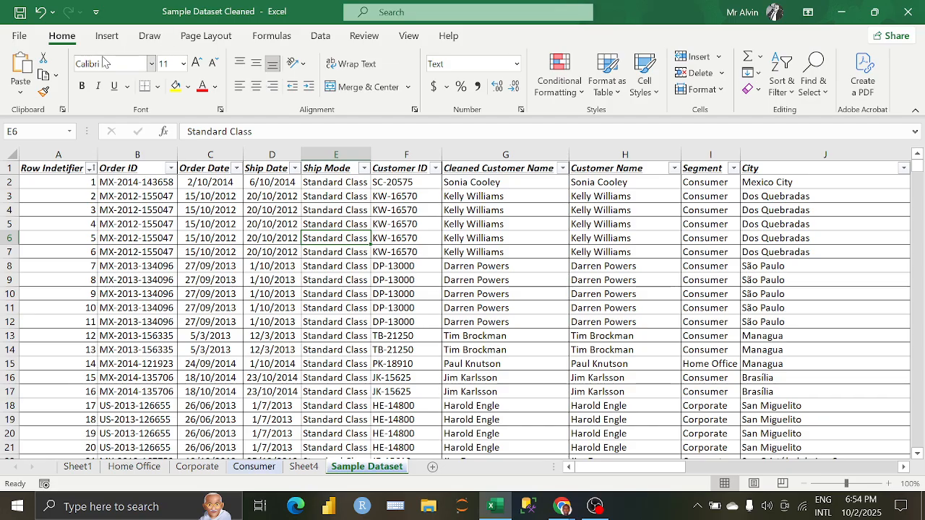
left_click(108, 36)
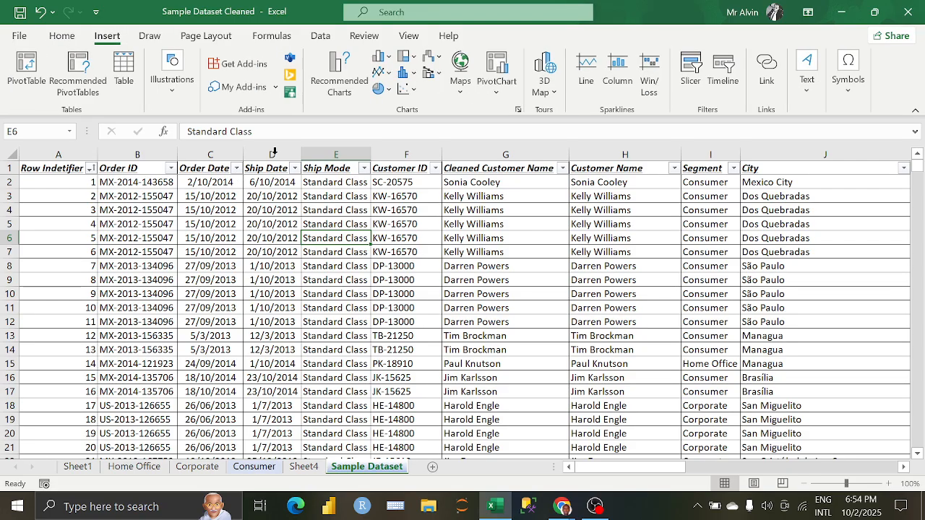
left_click(323, 206)
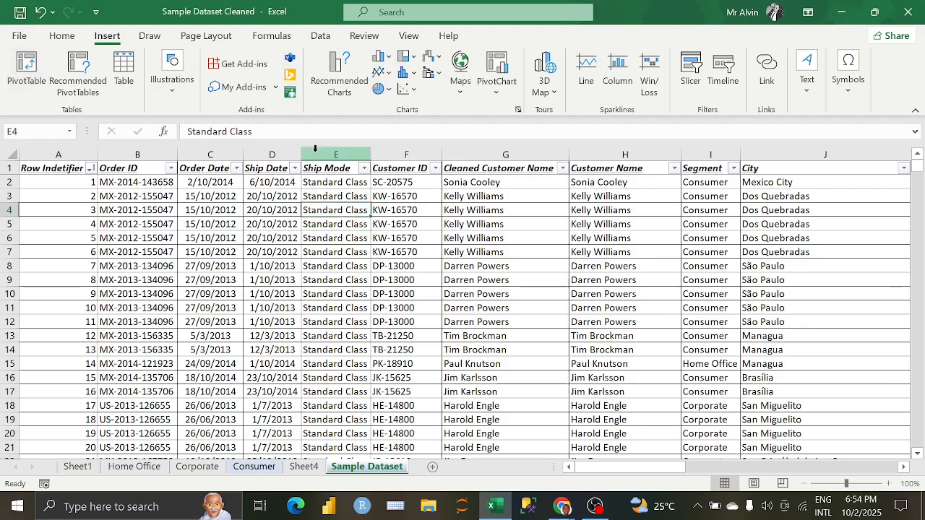
left_click(40, 82)
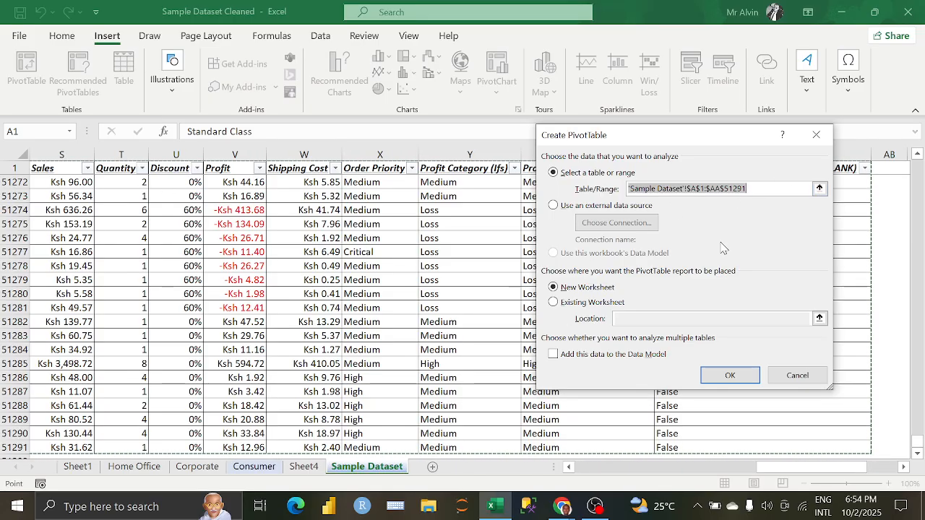
left_click(554, 302)
left_click(819, 318)
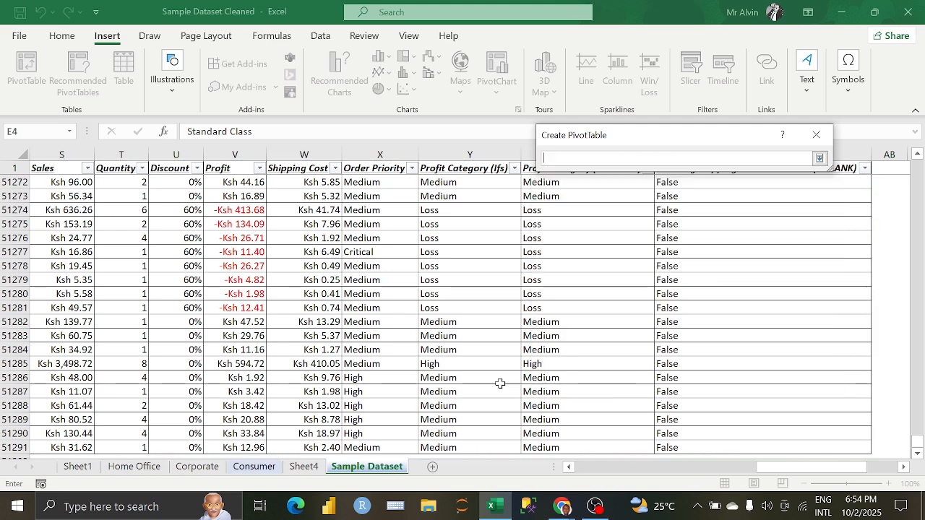
left_click(293, 469)
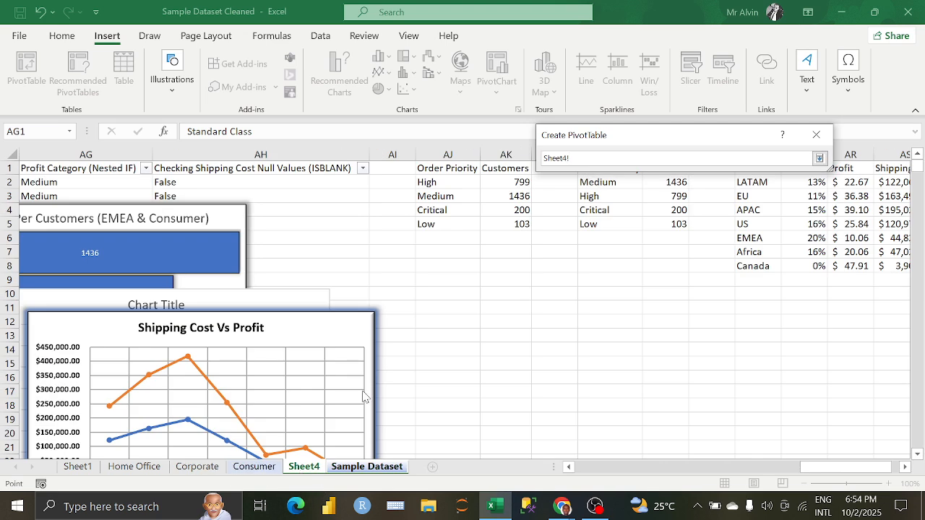
left_click(445, 270)
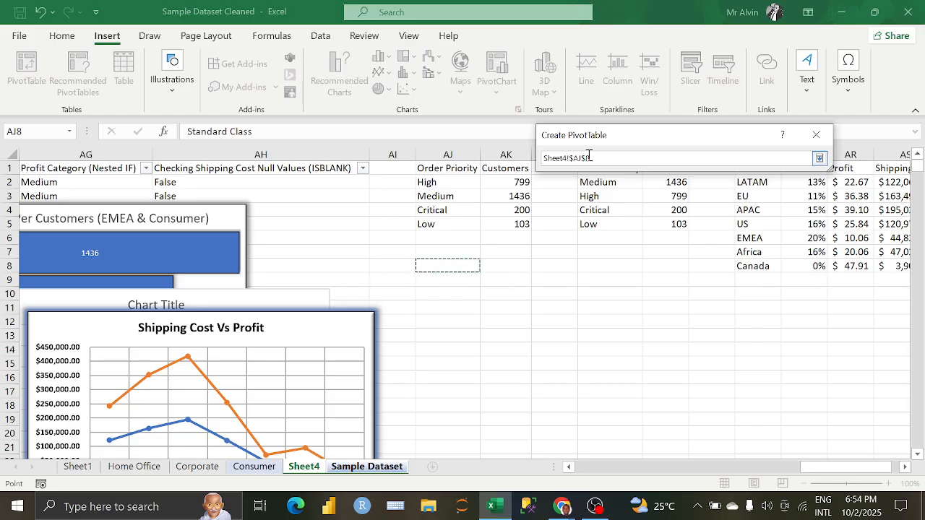
left_click(819, 158)
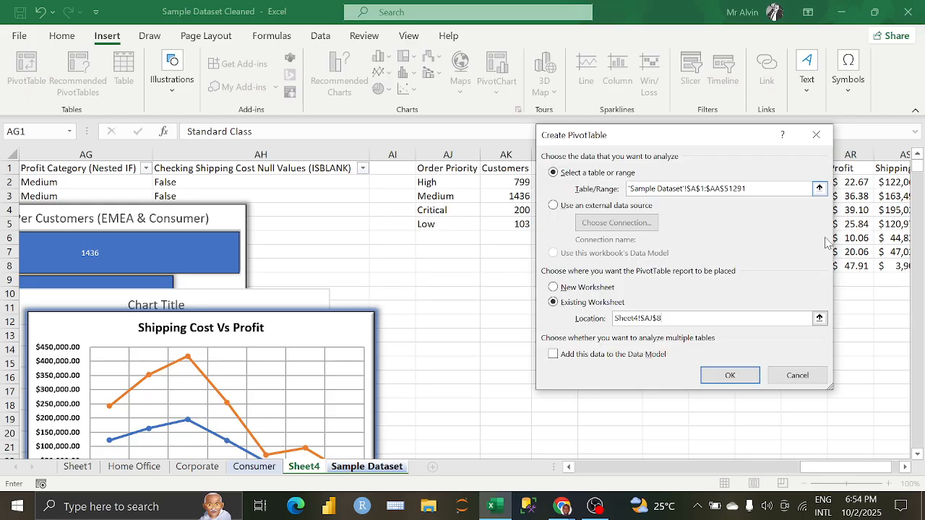
left_click(729, 377)
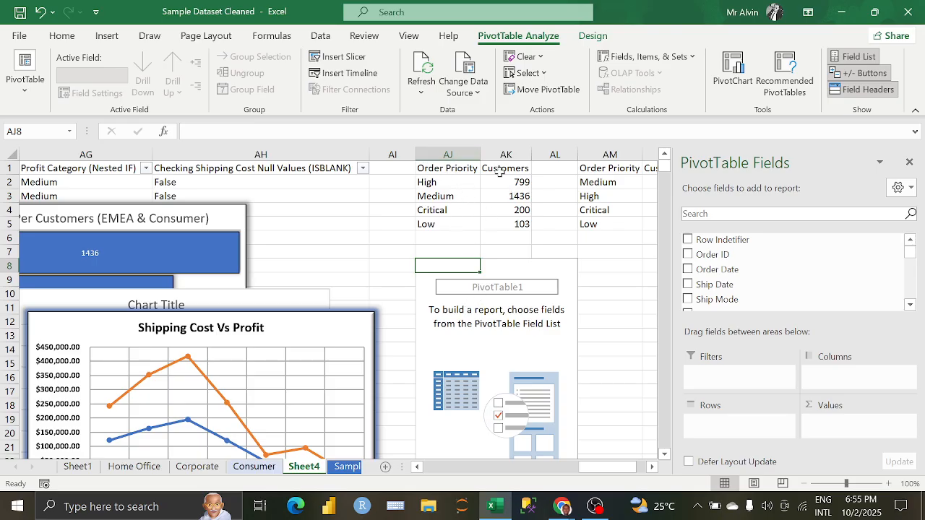
- Browse the available PivotTable fields and examine the customer count formula for High order priority
scroll(726, 285, "down", 3)
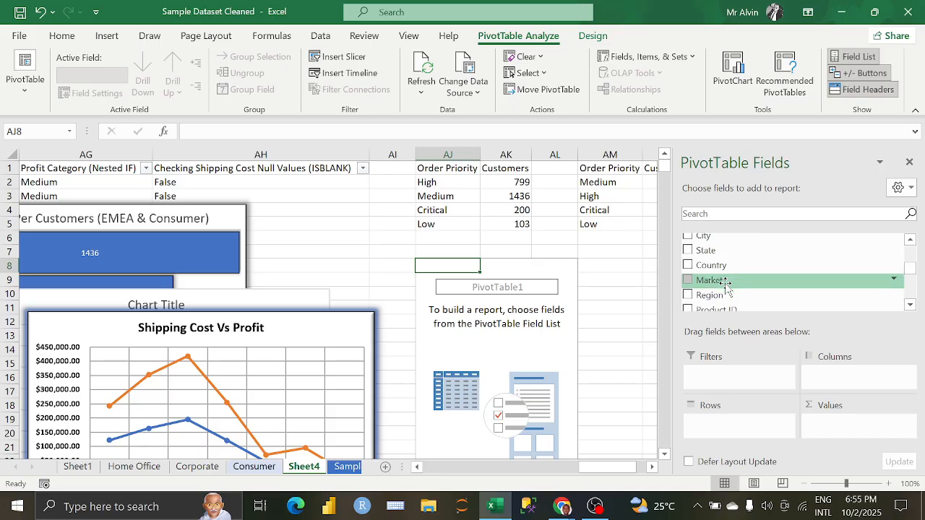
left_click(464, 183)
left_click(506, 185)
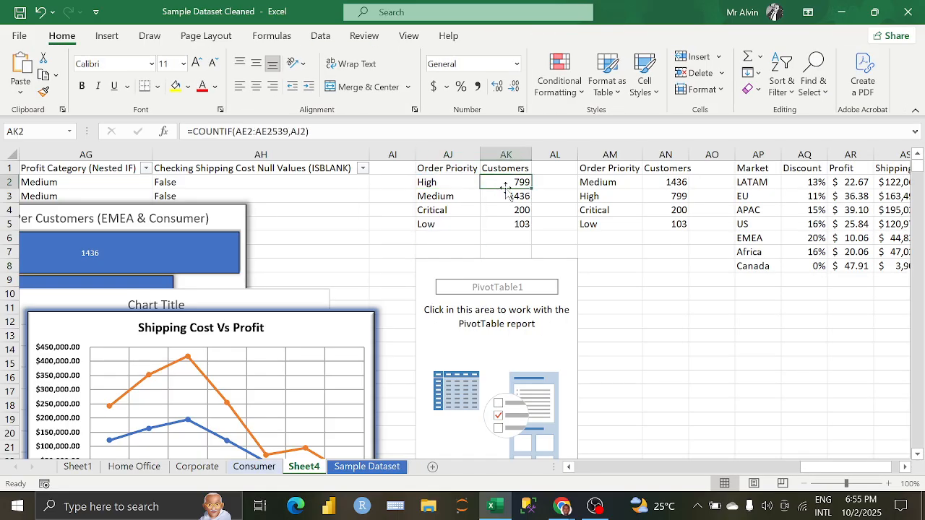
- Add the Order Priority field to the rows of the PivotTable on Sheet4
left_click(484, 318)
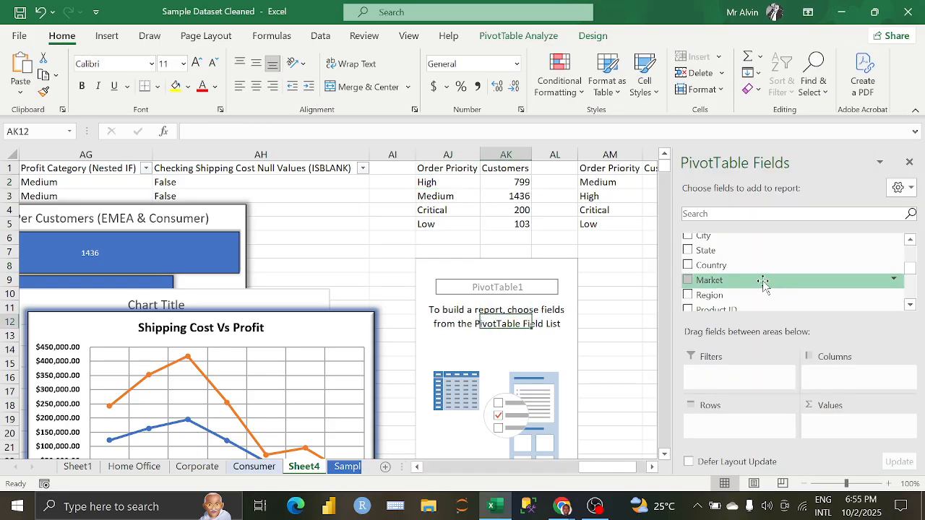
scroll(764, 284, "down", 2)
scroll(759, 287, "down", 2)
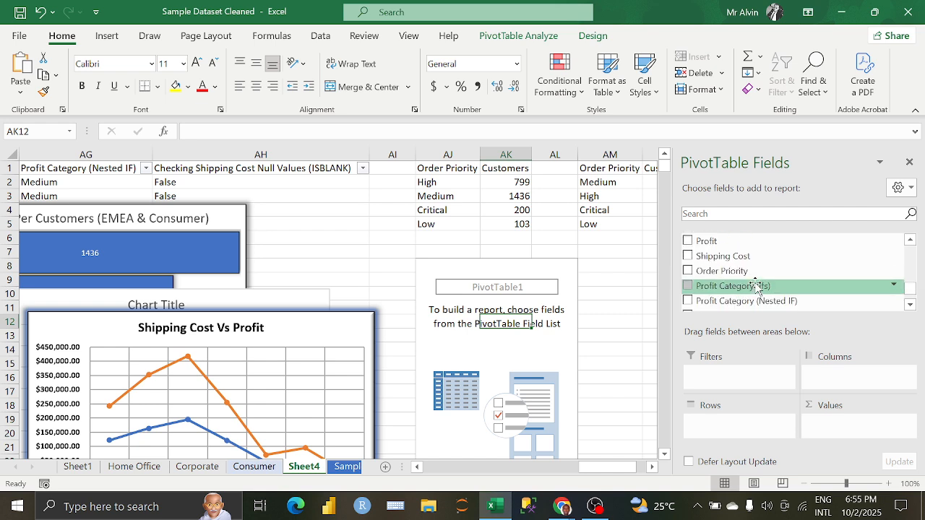
left_click_drag(722, 271, 744, 426)
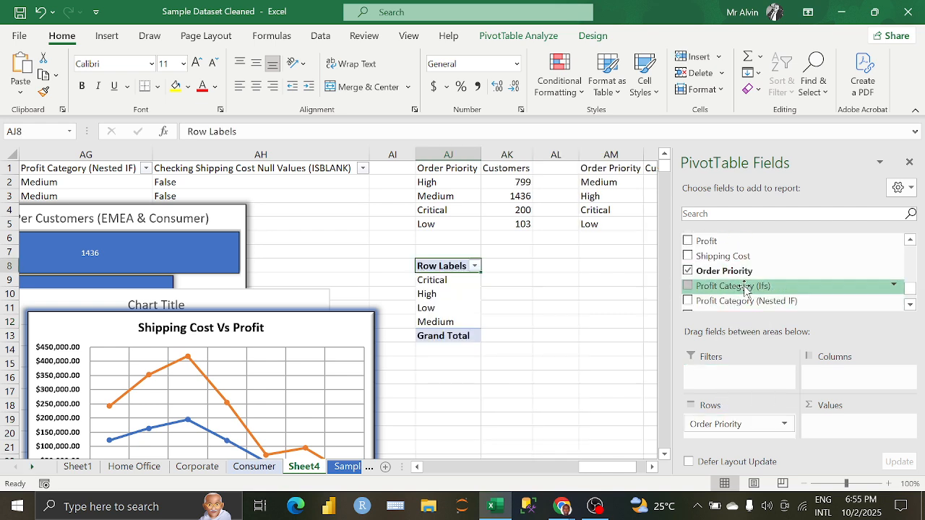
- Try Order Priority as a count in the PivotTable values, and remove it again
scroll(747, 289, "up", 2)
scroll(766, 288, "down", 2)
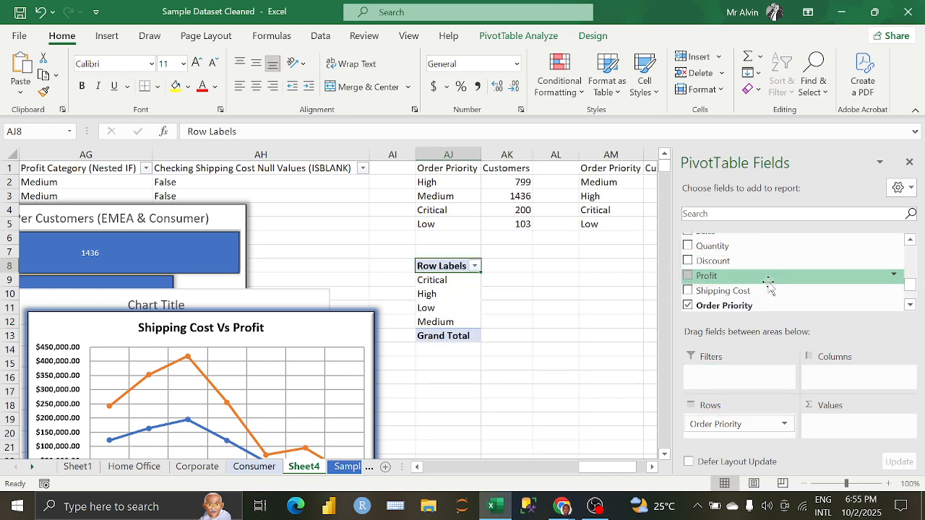
scroll(768, 284, "down", 2)
left_click_drag(733, 270, 849, 419)
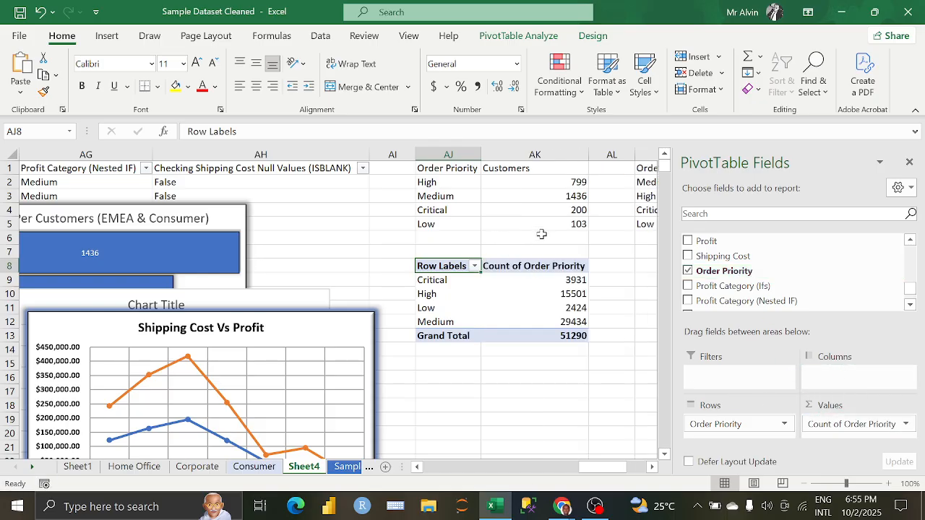
left_click_drag(853, 425, 759, 271)
- Add the Customer ID field to the PivotTable values as a count per order priority
scroll(758, 271, "down", 2)
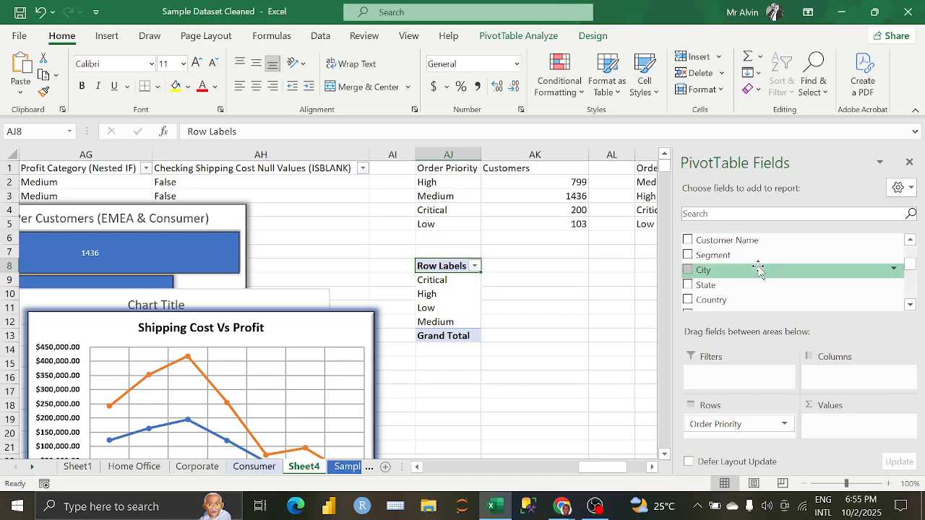
scroll(759, 271, "down", 6)
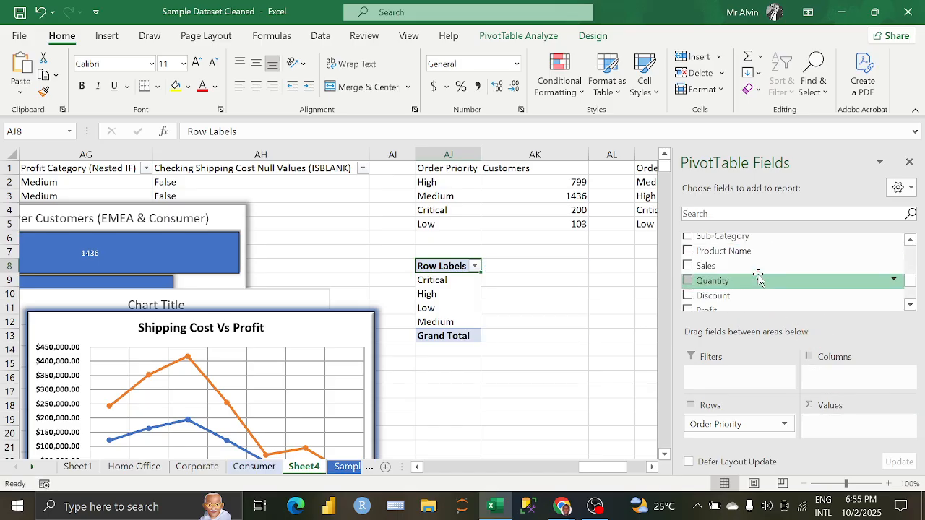
scroll(758, 273, "up", 7)
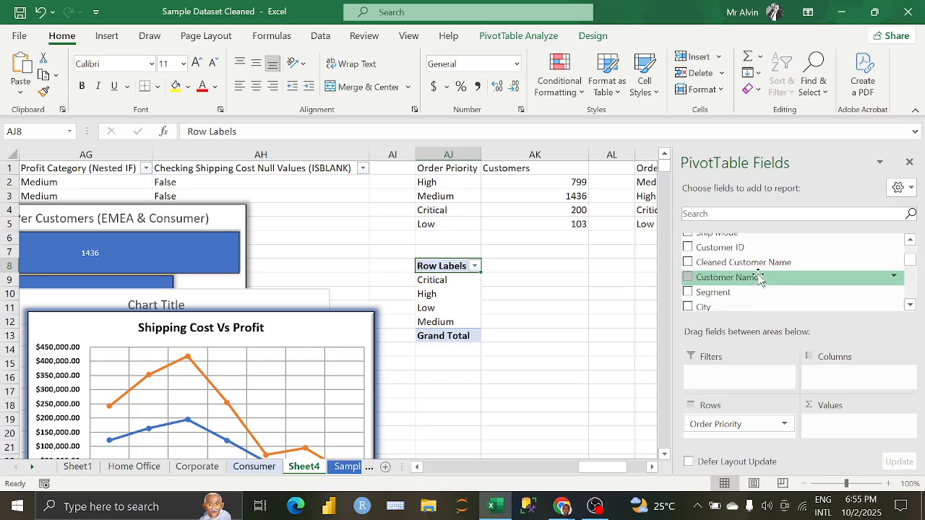
left_click_drag(719, 247, 856, 424)
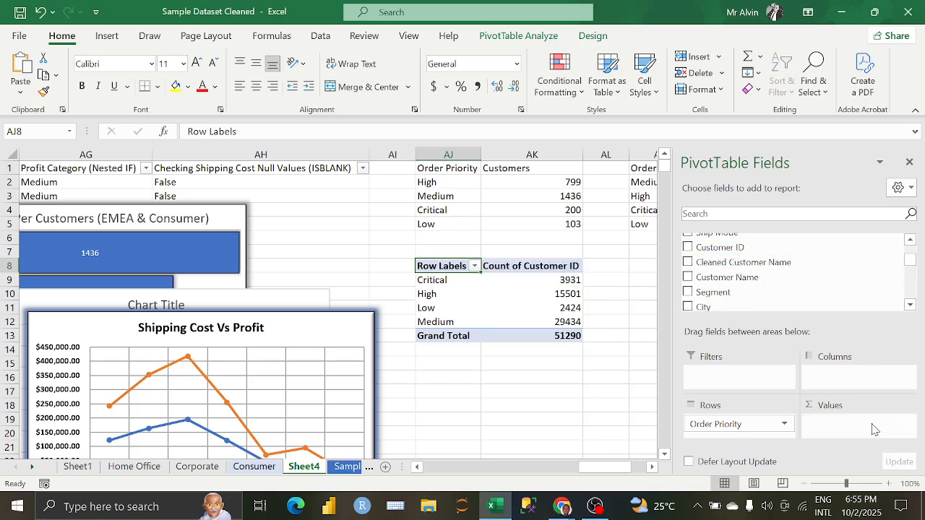
- Compare the COUNTIF formulas in the Customers column with the PivotTable's customer ID counts per order priority
left_click(542, 209)
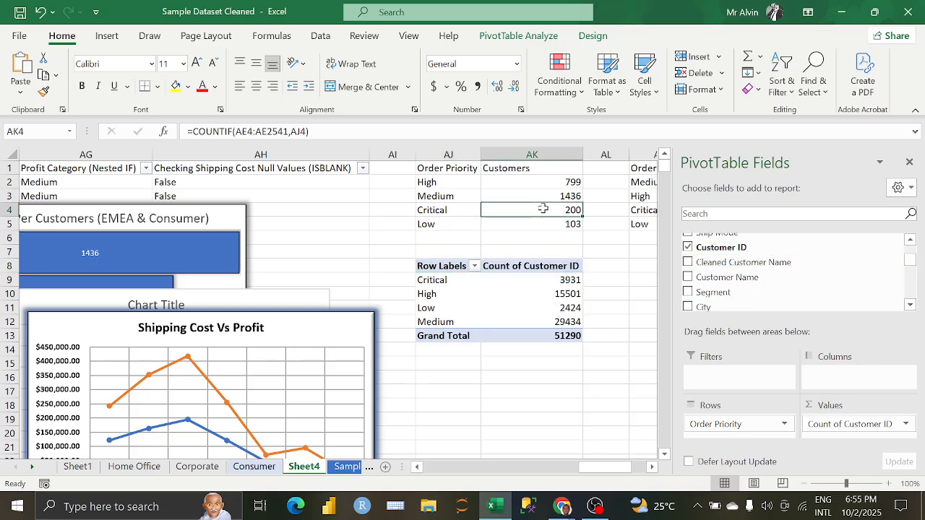
key("Up")
key("Up")
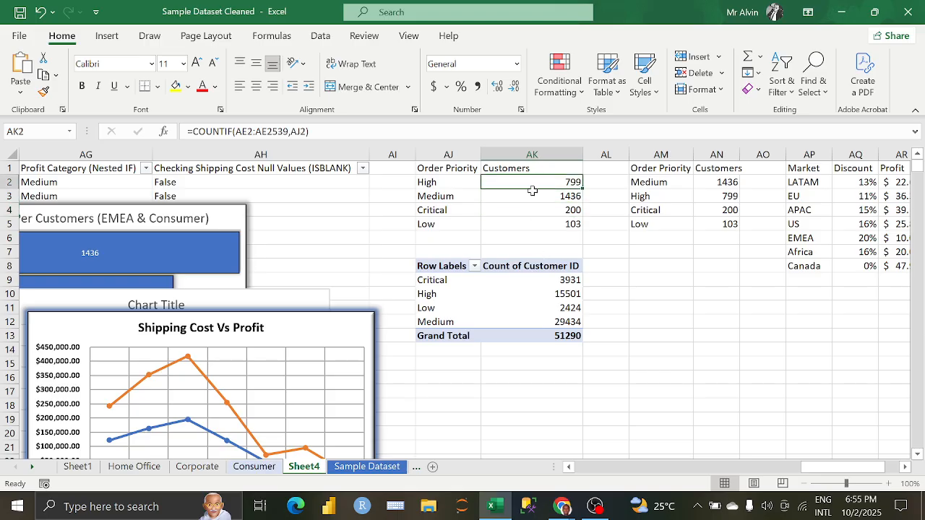
left_click(558, 306)
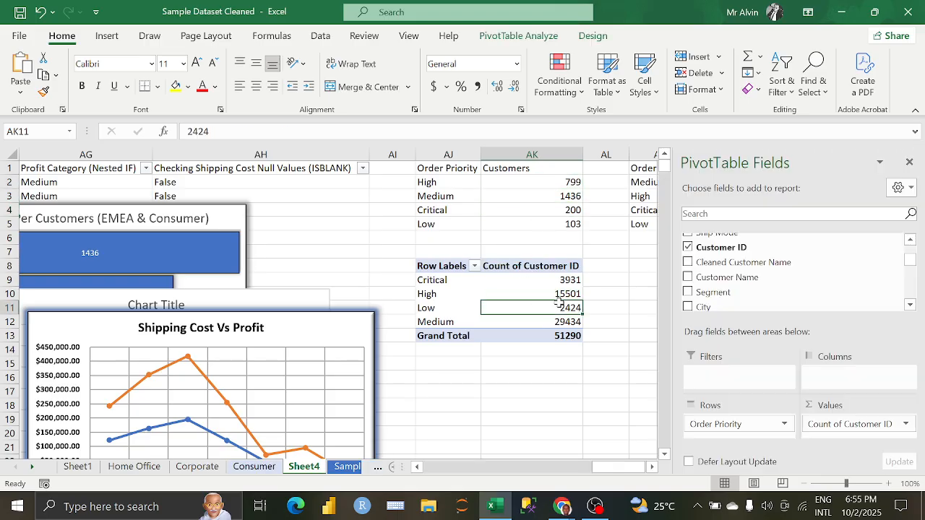
left_click(552, 283)
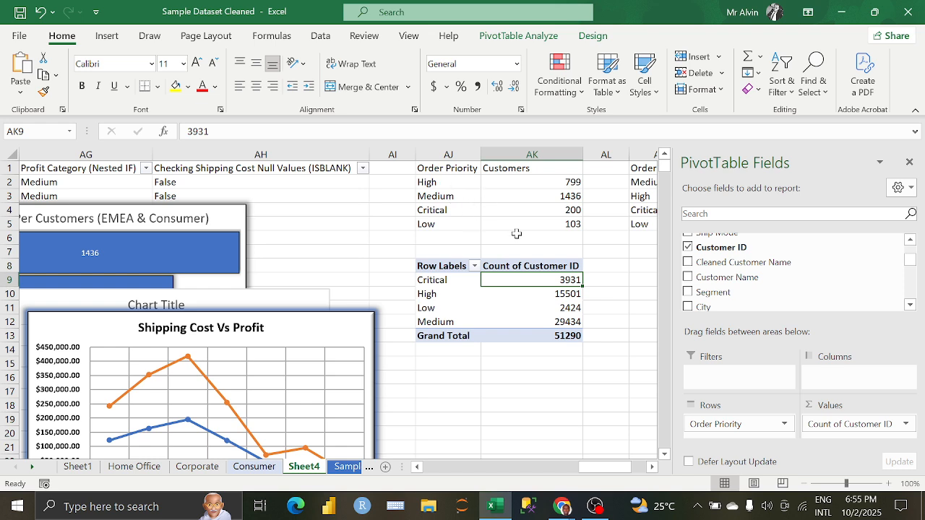
- Replace the Customer ID count in the PivotTable values with the sum of Sales
left_click_drag(851, 426, 811, 273)
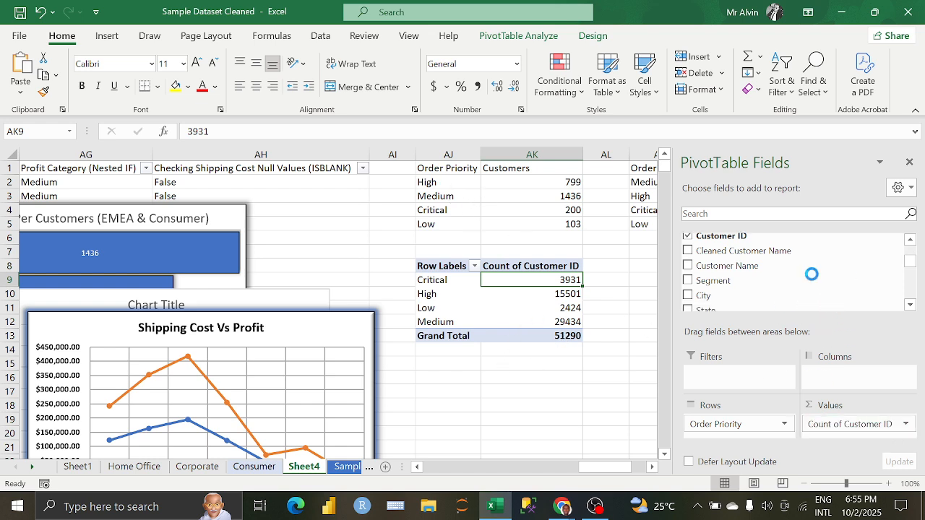
scroll(777, 282, "down", 3)
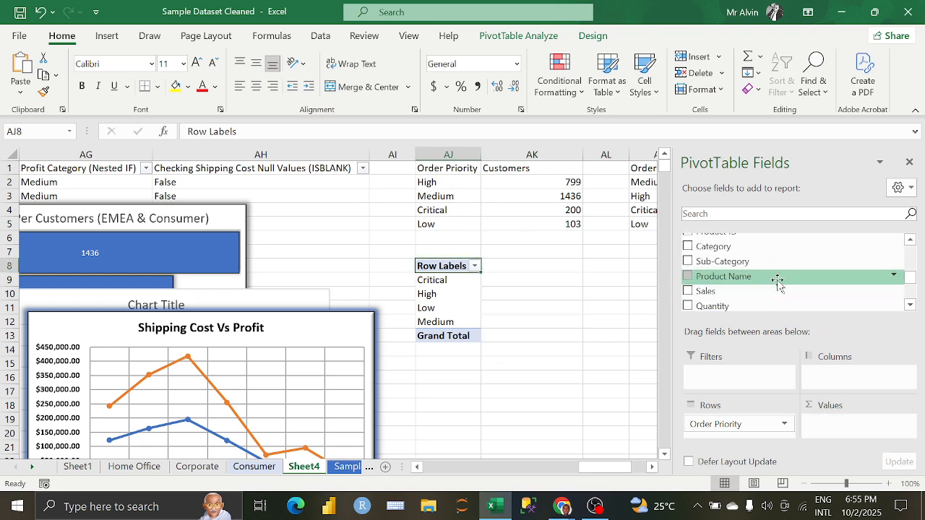
left_click_drag(767, 292, 847, 432)
left_click(561, 275)
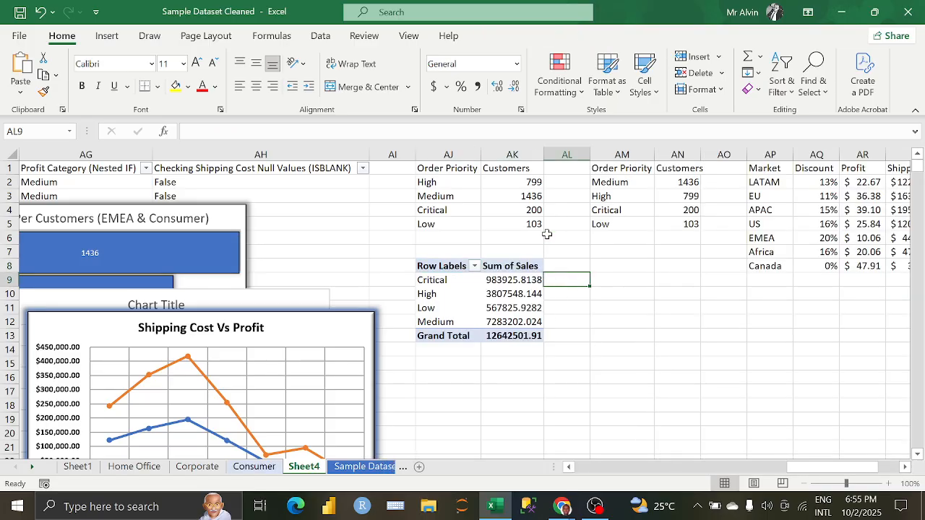
- Insert a blank column at AL beside the Customers column and enter the header "Sum Sales" in AL1
left_click(568, 154)
right_click(567, 155)
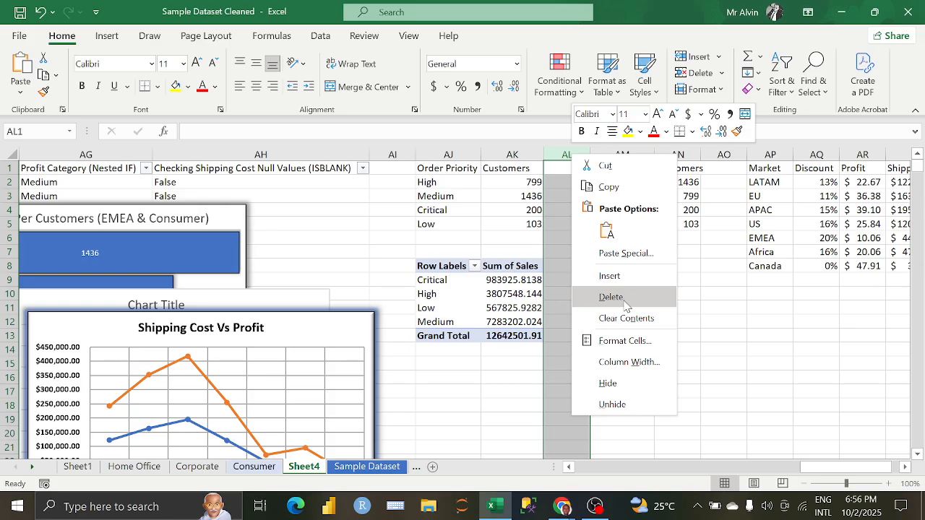
left_click(611, 277)
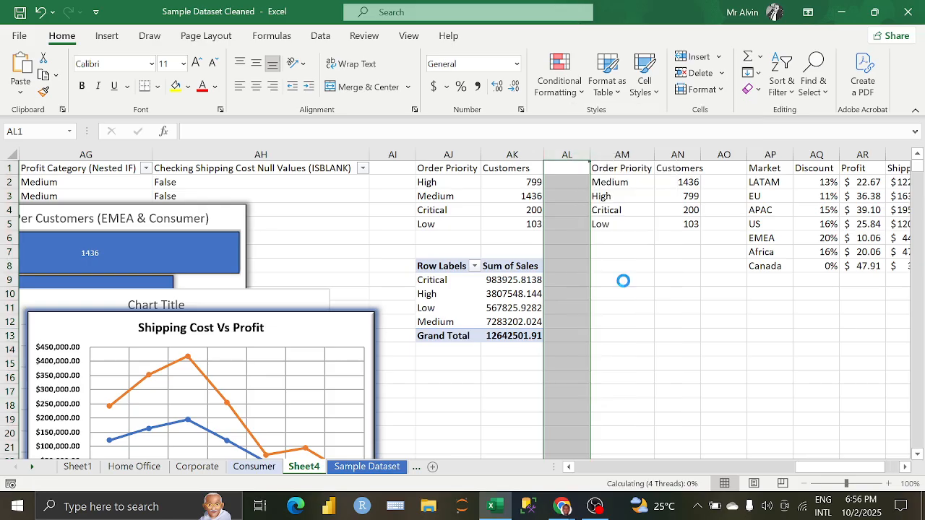
left_click(576, 170)
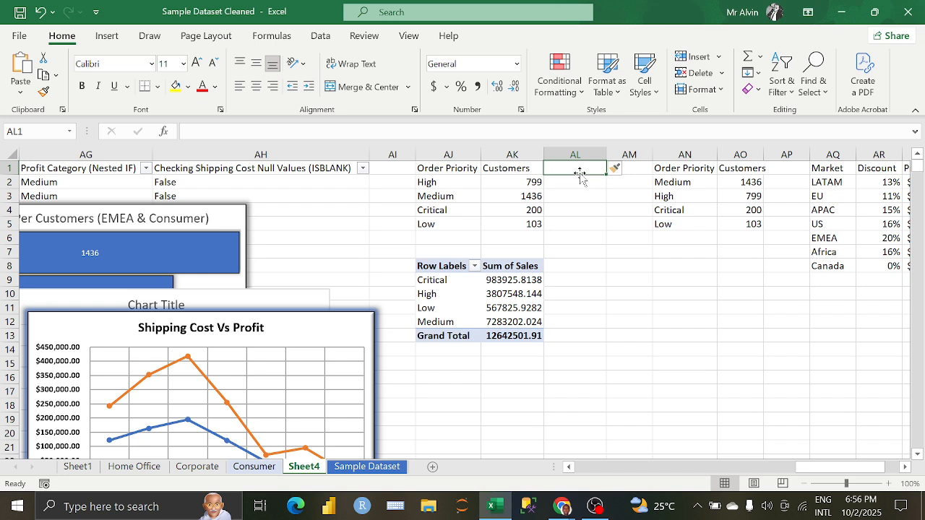
type("Sum Sales")
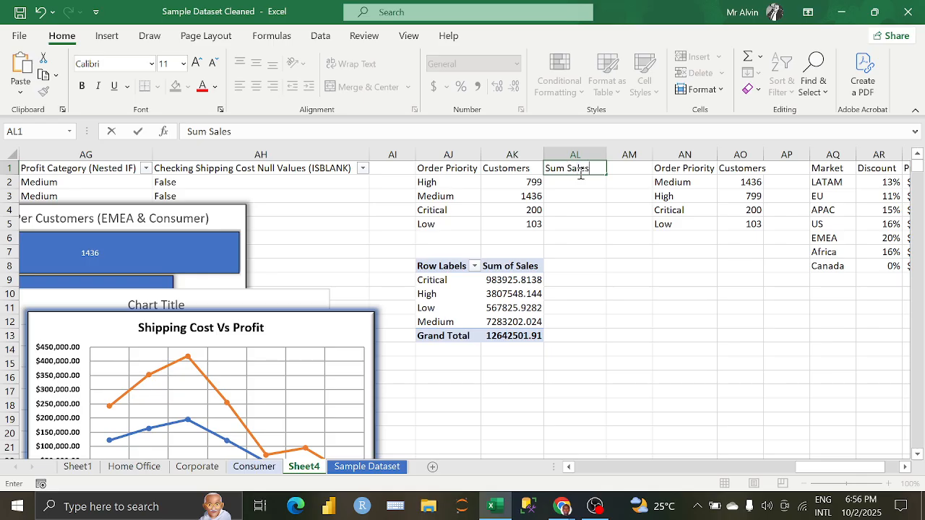
key("Return")
type("=")
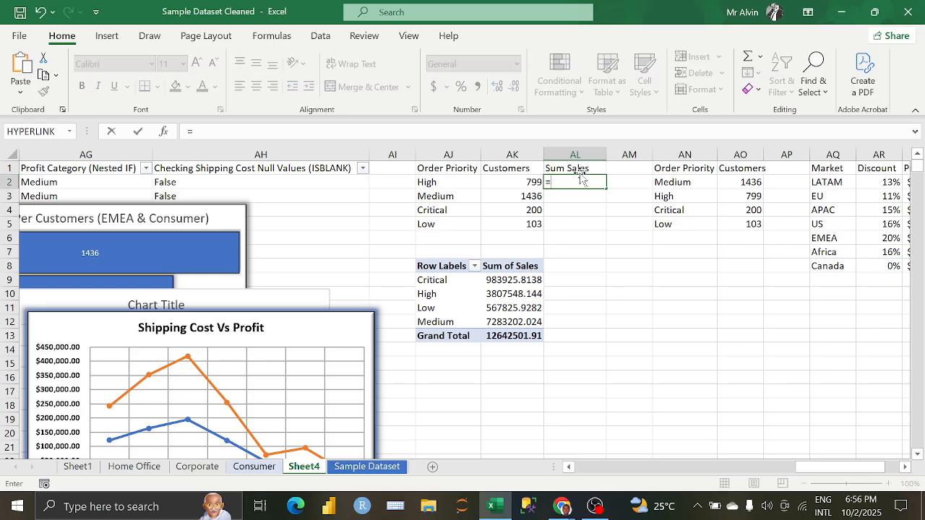
type("SUMIF")
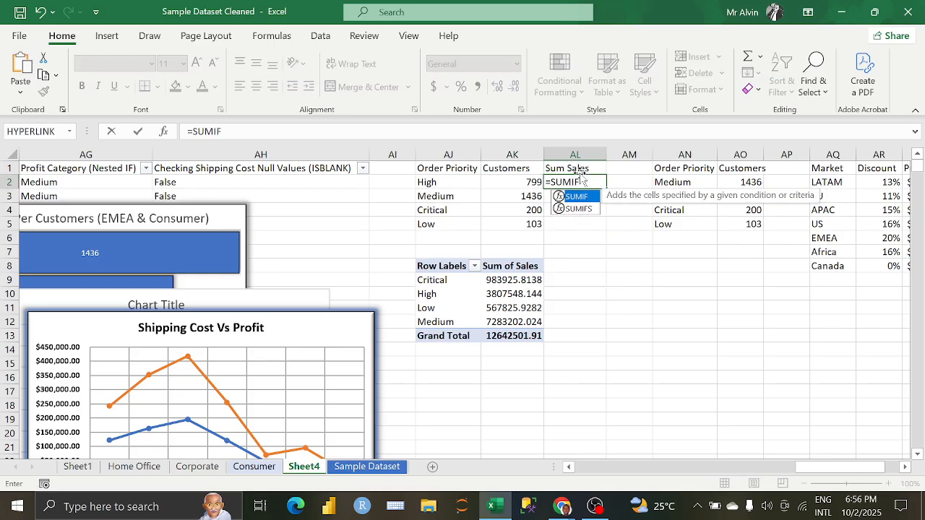
type("(")
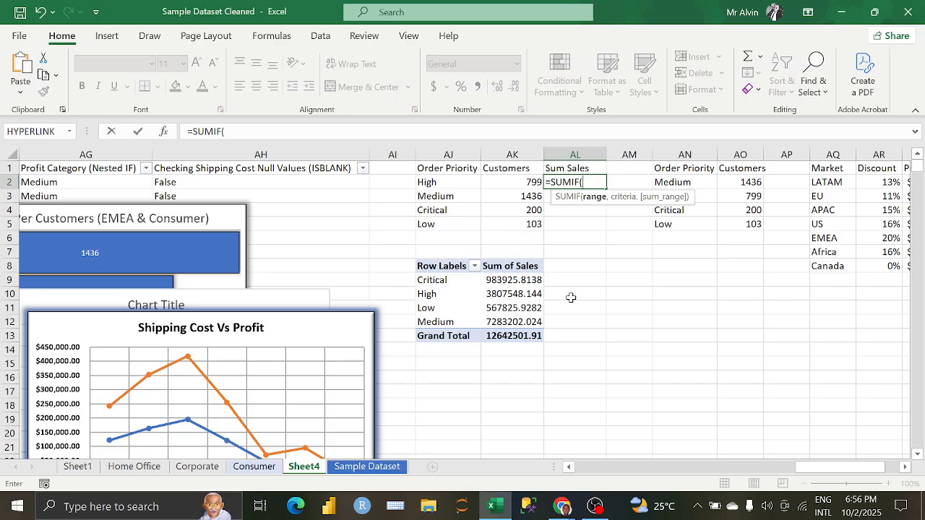
key("BackSpace")
key("BackSpace")
key("BackSpace")
key("BackSpace")
key("BackSpace")
key("BackSpace")
key("BackSpace")
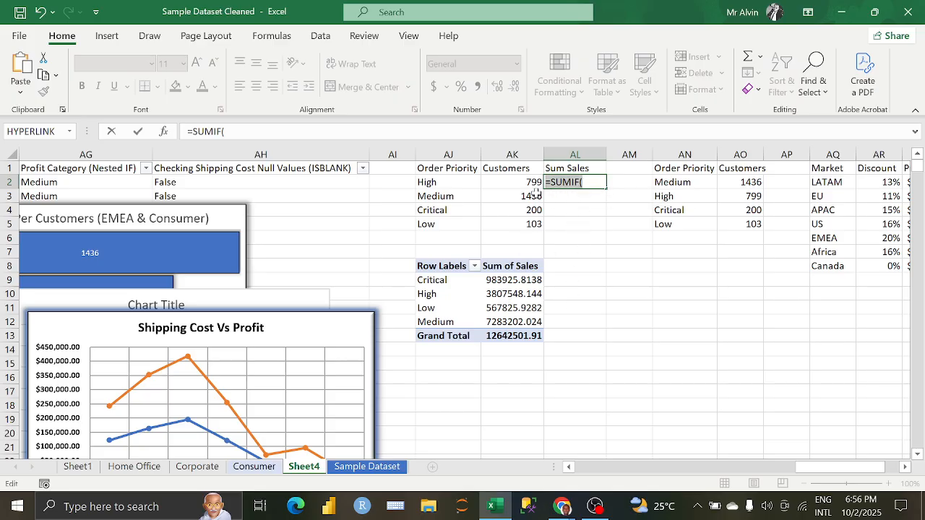
- Start a SUMIF formula in AL2 with the Consumer sheet's Order Priority cells W2:W26519 as the criteria range
type("=")
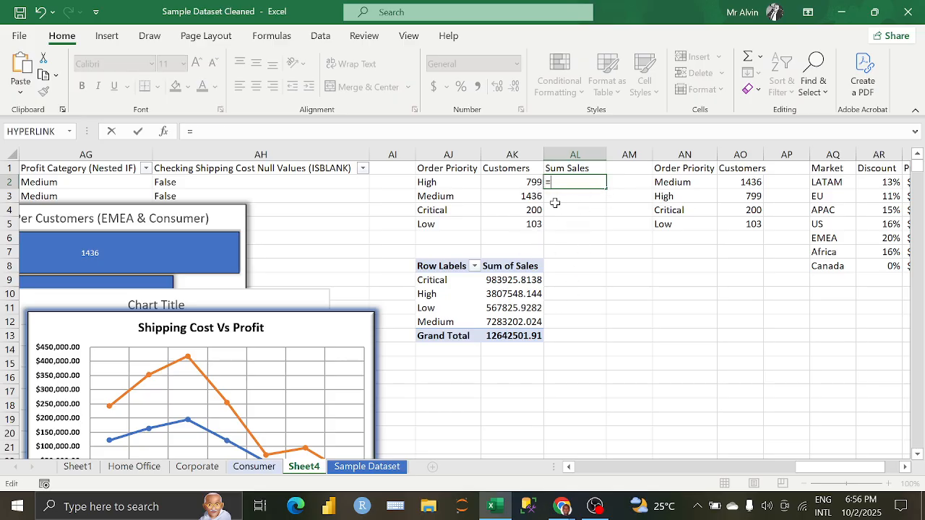
type("SUMI")
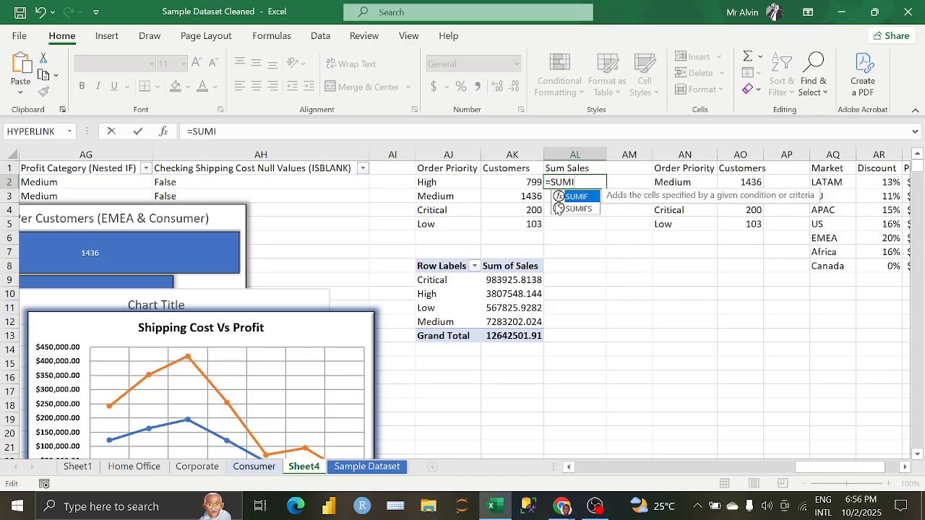
type("F(")
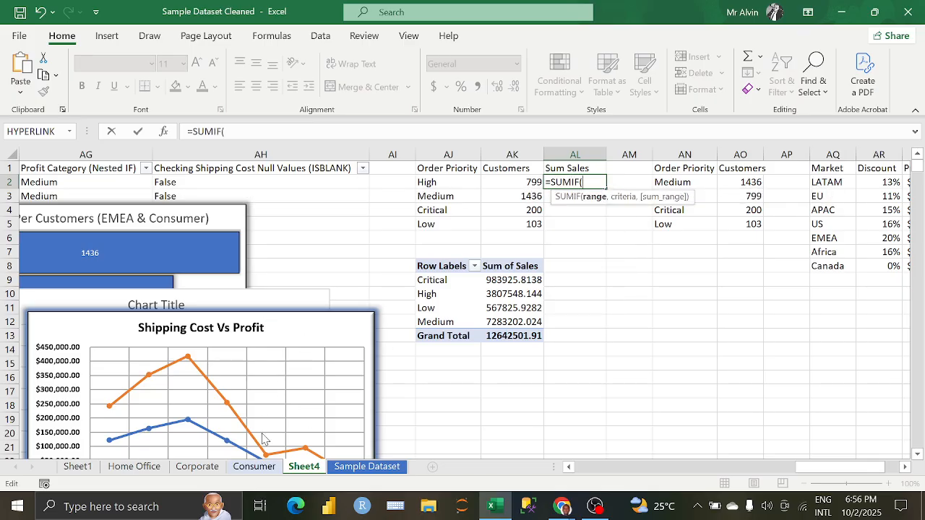
left_click(264, 466)
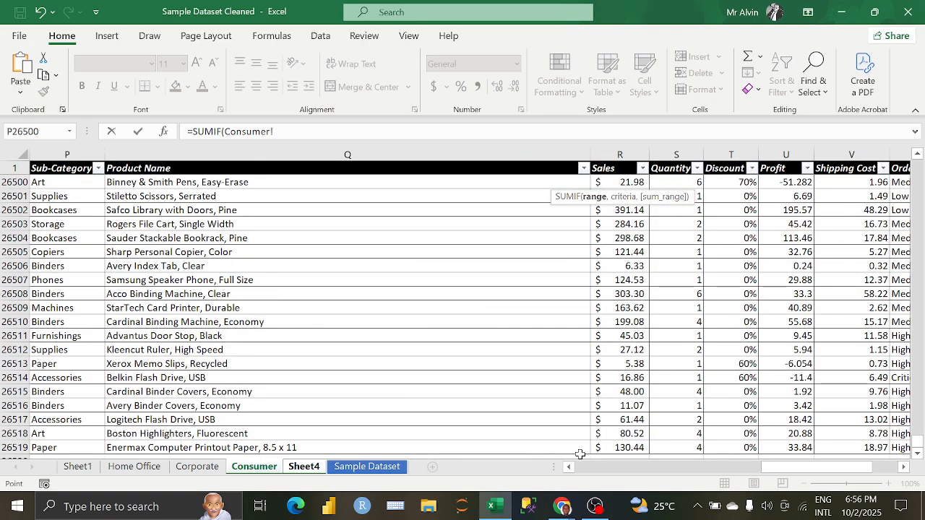
left_click_drag(786, 467, 731, 453)
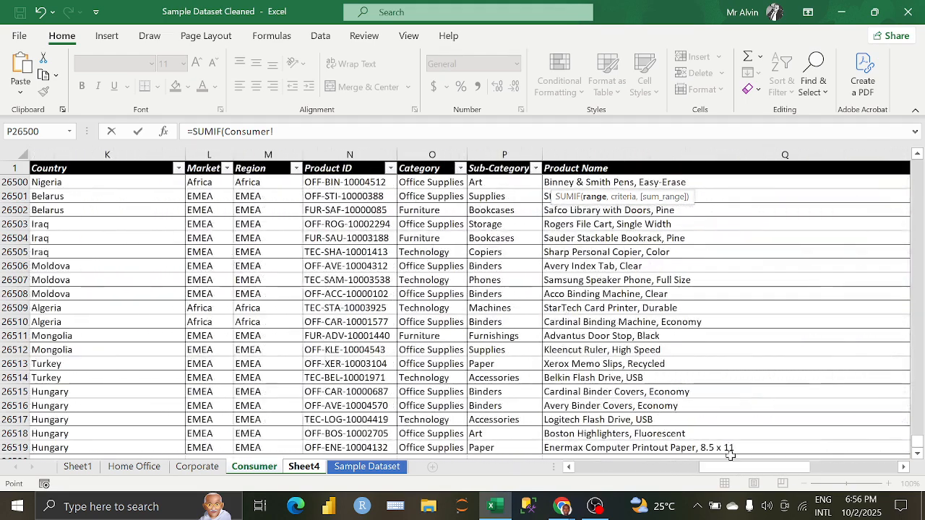
left_click(304, 470)
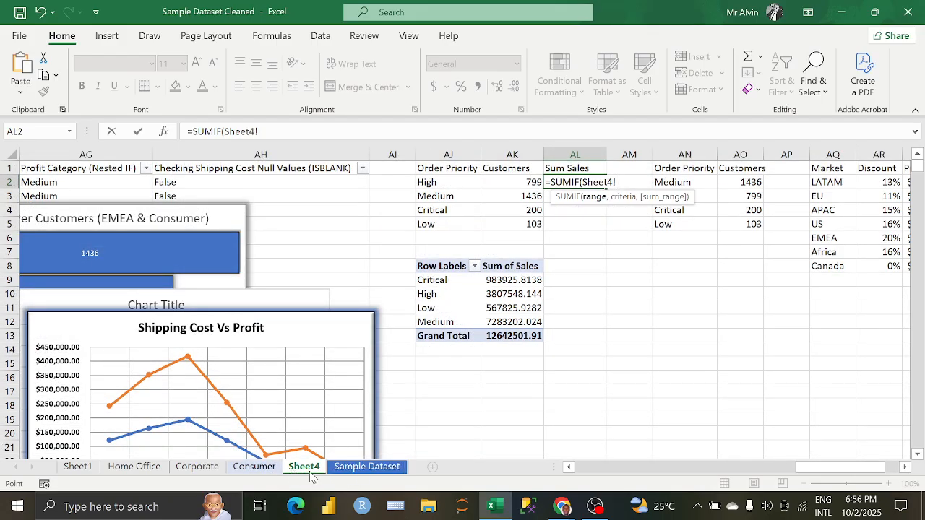
left_click(260, 466)
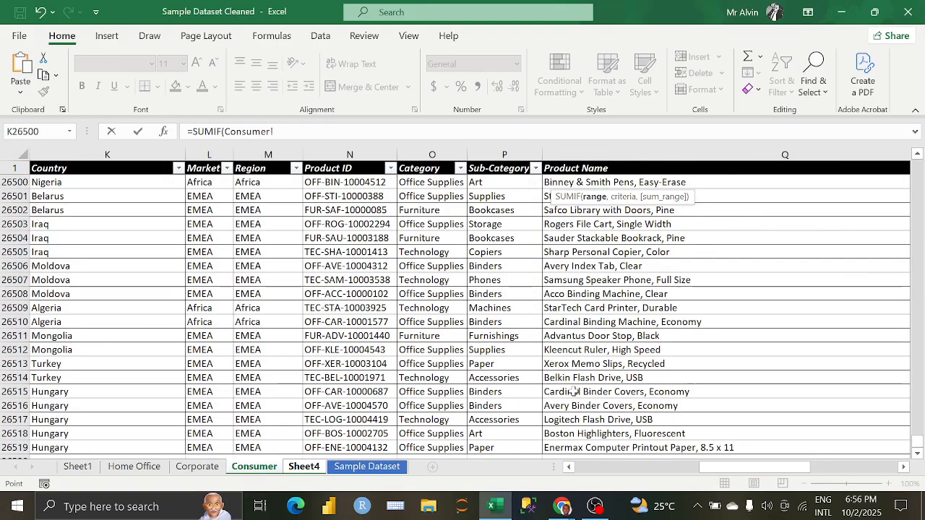
left_click_drag(751, 467, 813, 460)
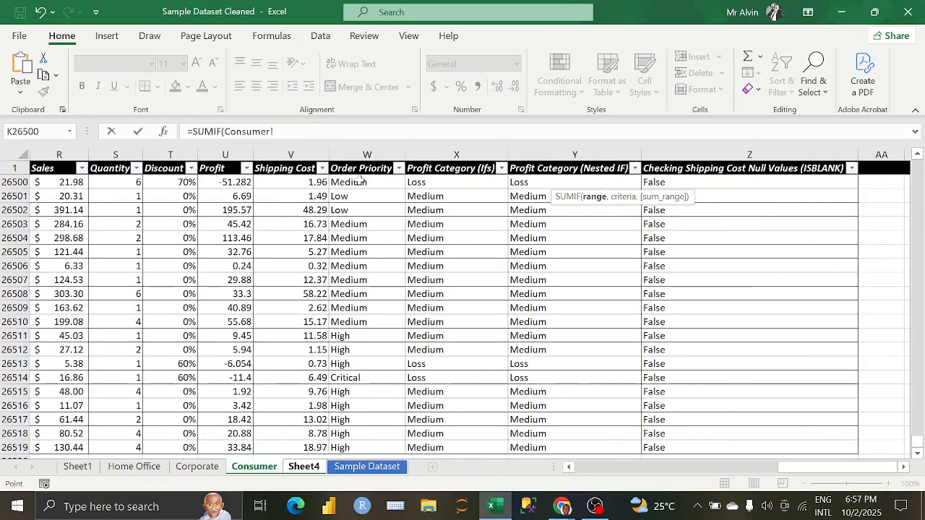
left_click(359, 181)
scroll(369, 306, "down", 5)
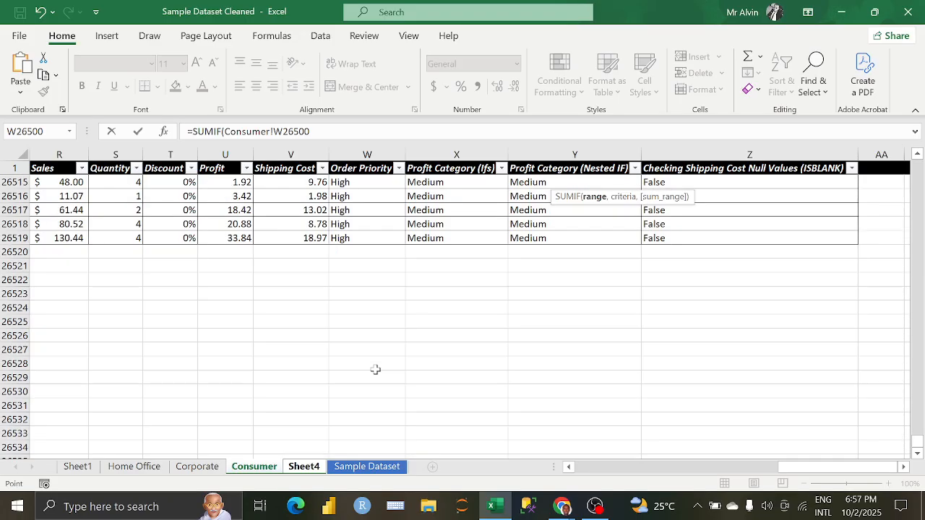
scroll(345, 335, "up", 1)
left_click(356, 280)
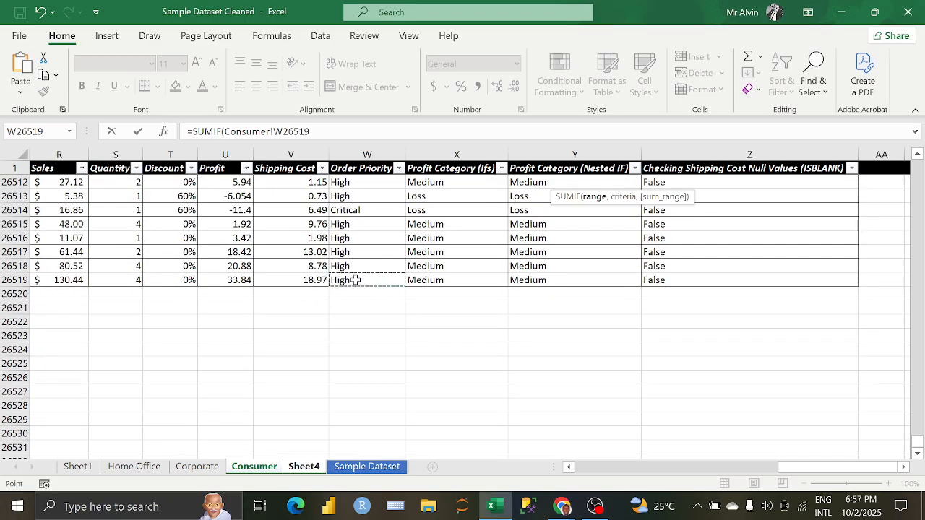
key("ctrl+shift+Up")
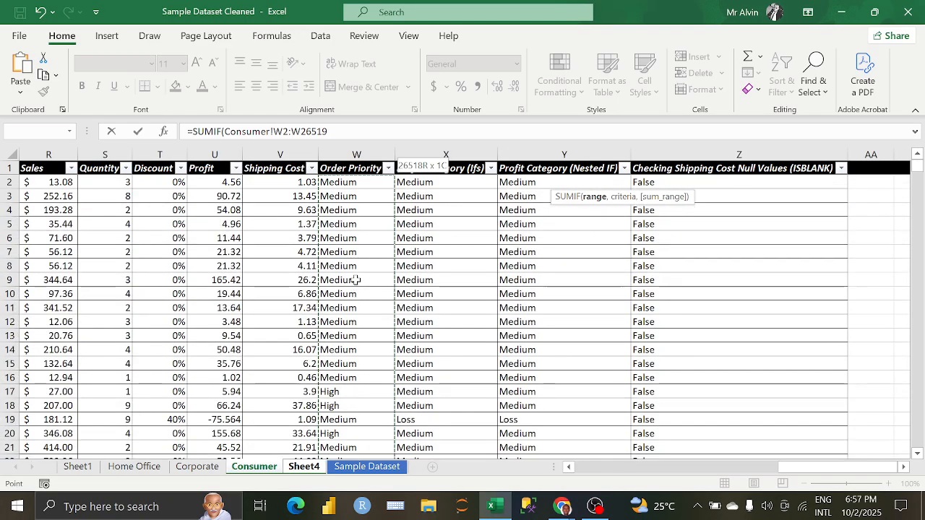
left_click(343, 131)
type(",")
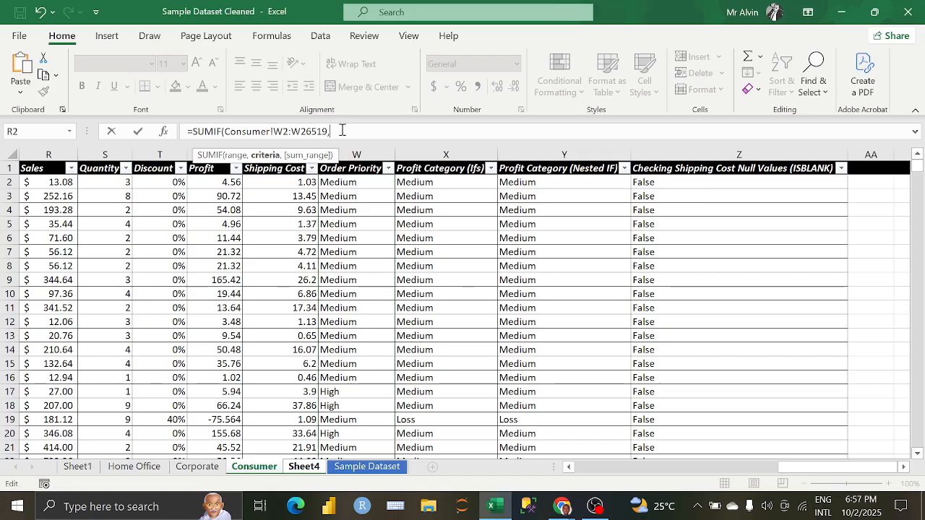
- Set the SUMIF criterion to the High order priority in Sheet4 cell AJ2
left_click(307, 467)
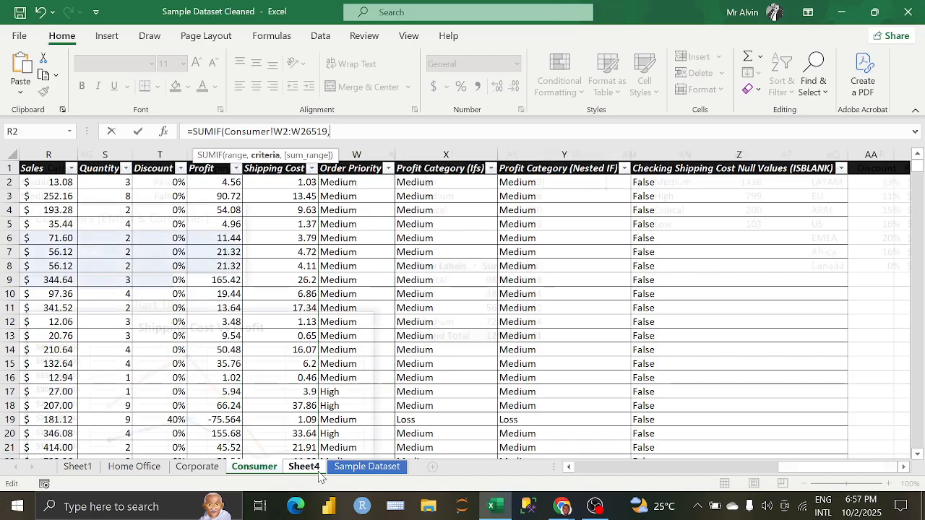
left_click(439, 183)
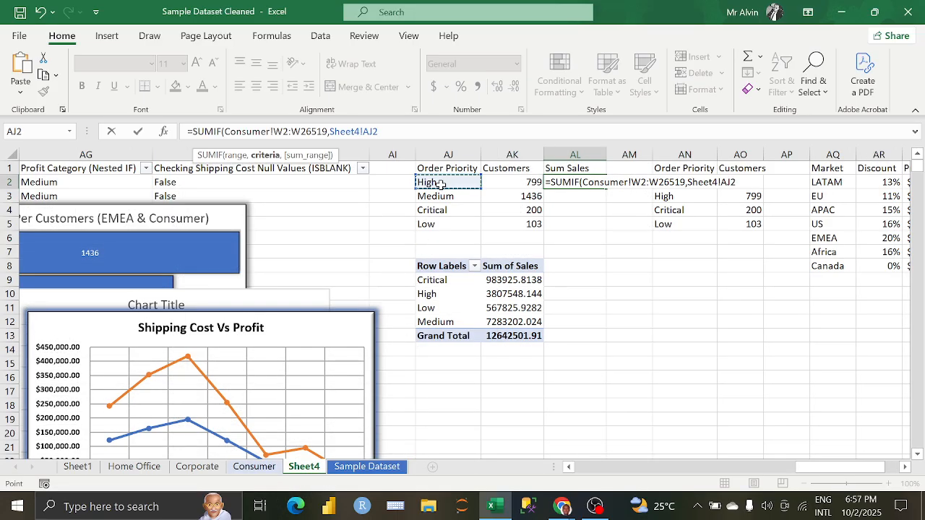
type(",")
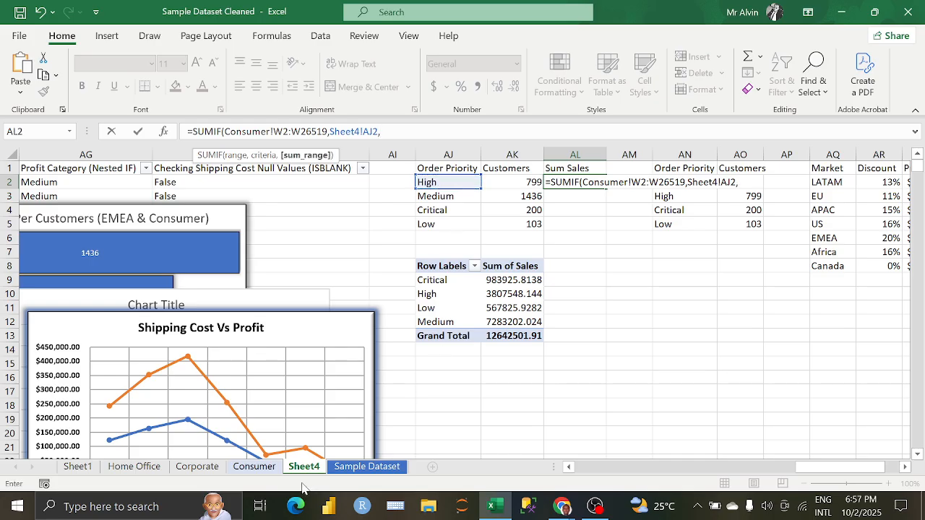
- Complete the SUMIF with the Consumer sheet's Sales cells R2:R26519 as sum range, and fill the formula down to AL5
left_click(253, 467)
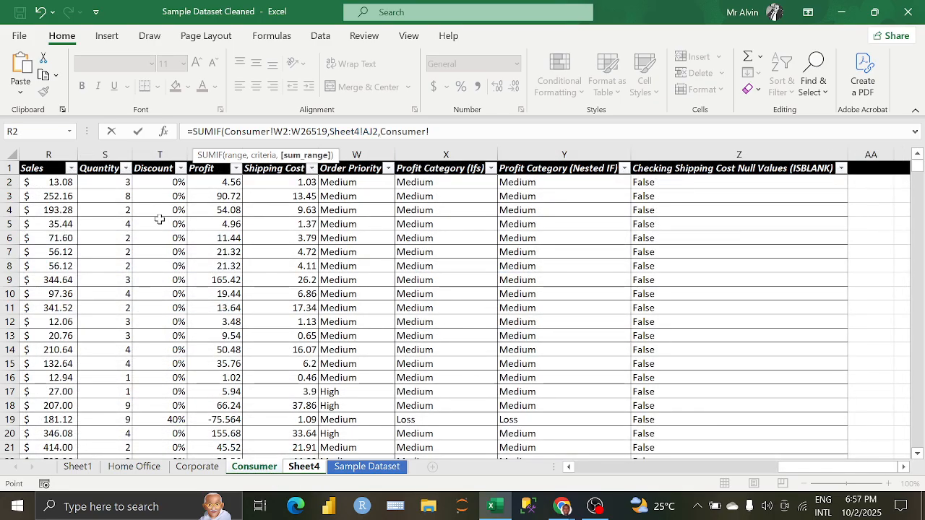
left_click(64, 182)
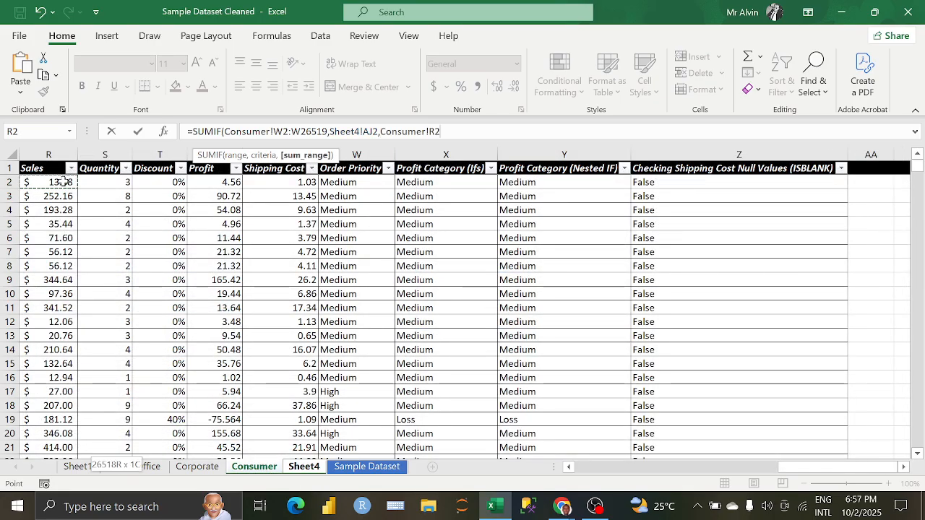
key("ctrl+shift+Down")
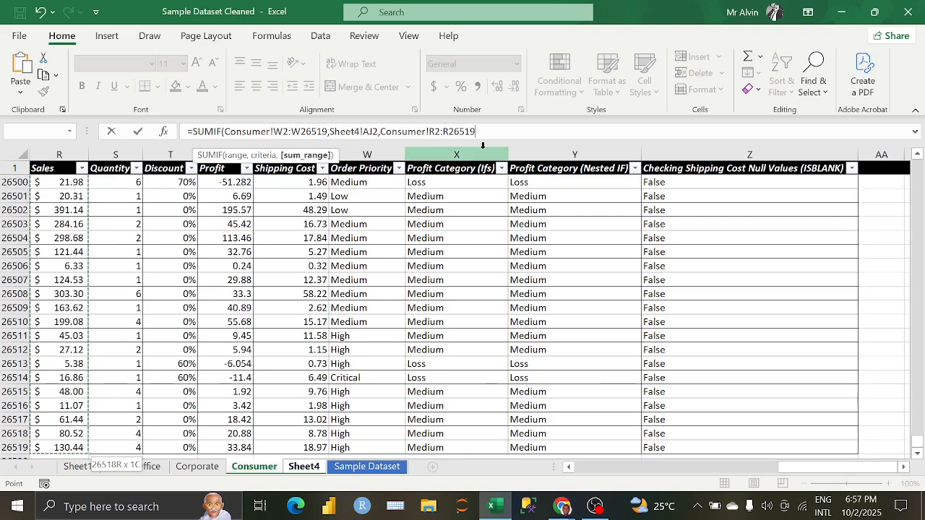
type(")")
key("Return")
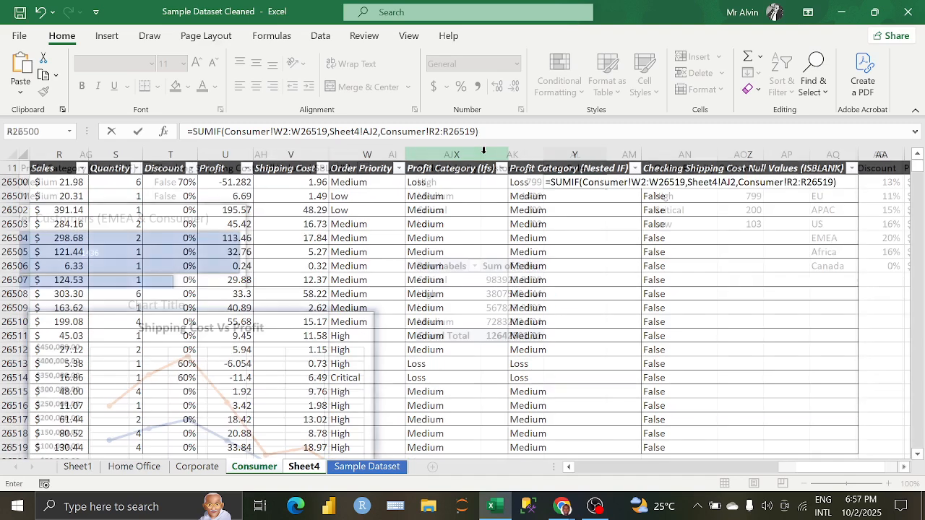
left_click(587, 184)
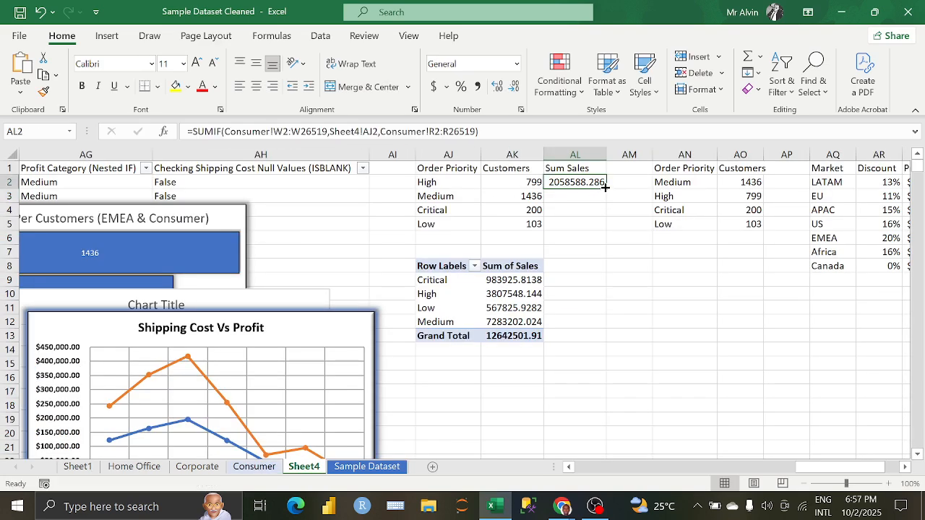
left_click_drag(605, 187, 606, 229)
- Change the PivotTable's data source to the Consumer sheet range $A$1:$Z$26519
left_click(513, 294)
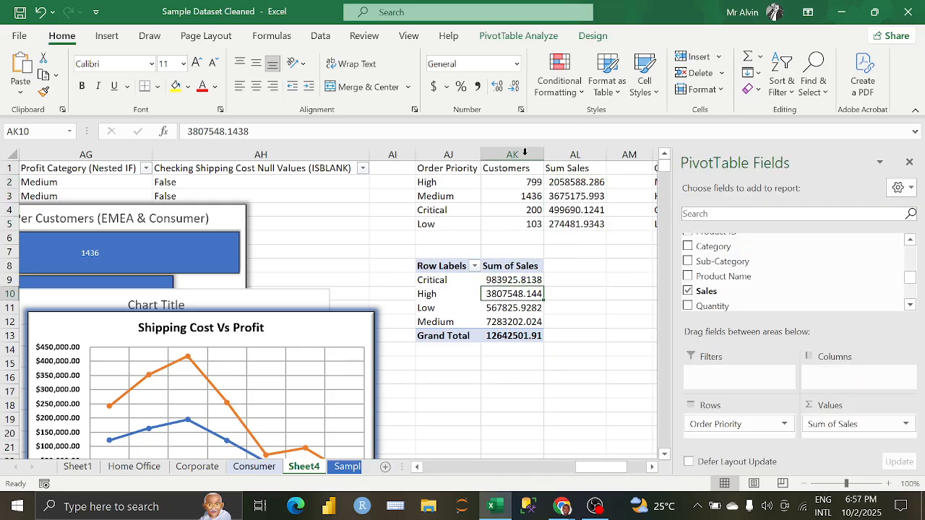
left_click(504, 36)
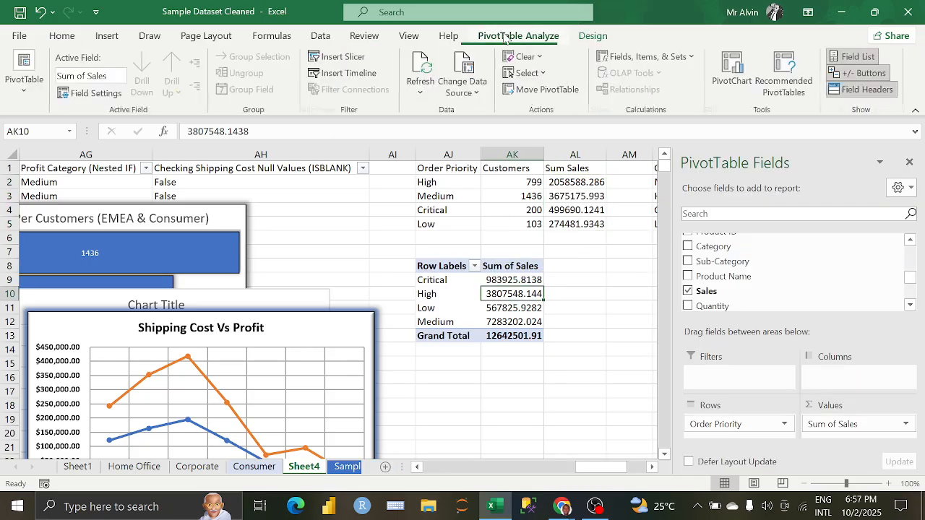
left_click(466, 101)
left_click(482, 118)
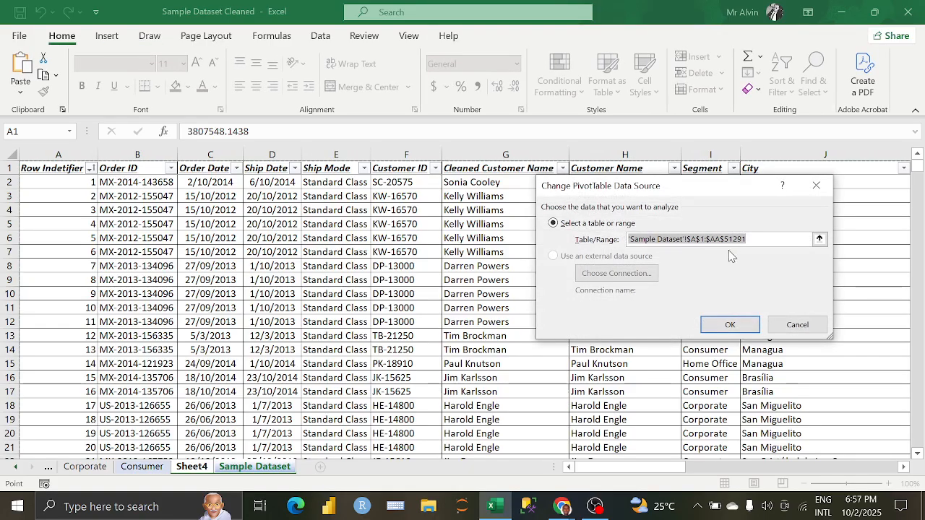
key("BackSpace")
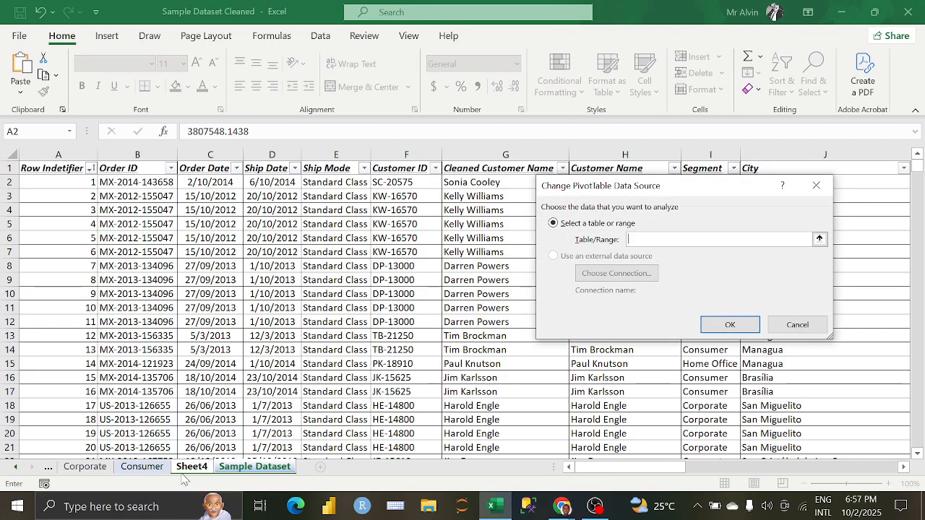
left_click(150, 468)
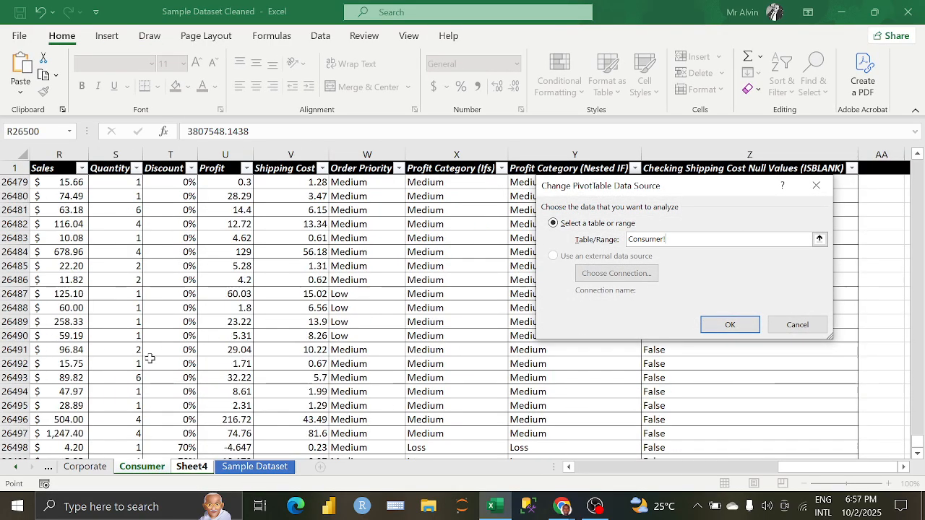
scroll(149, 358, "up", 15)
left_click_drag(919, 442, 912, 169)
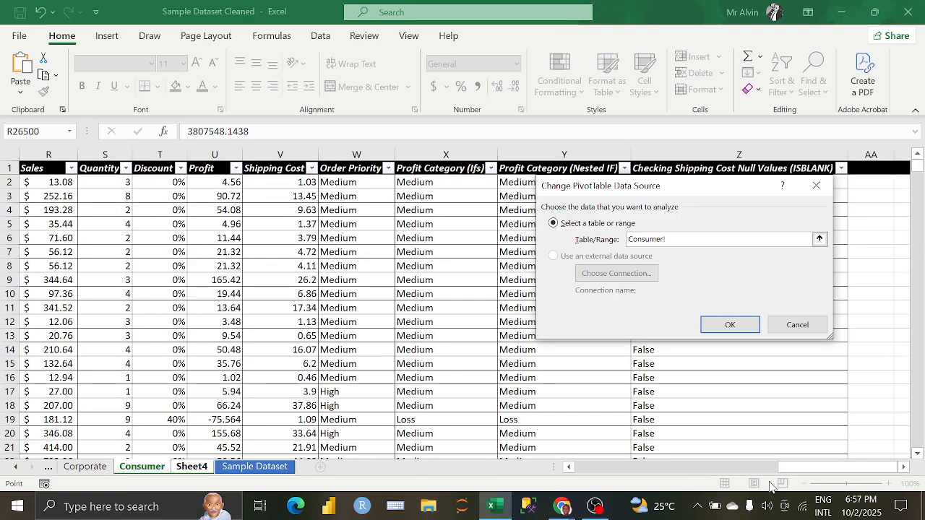
left_click_drag(795, 467, 586, 467)
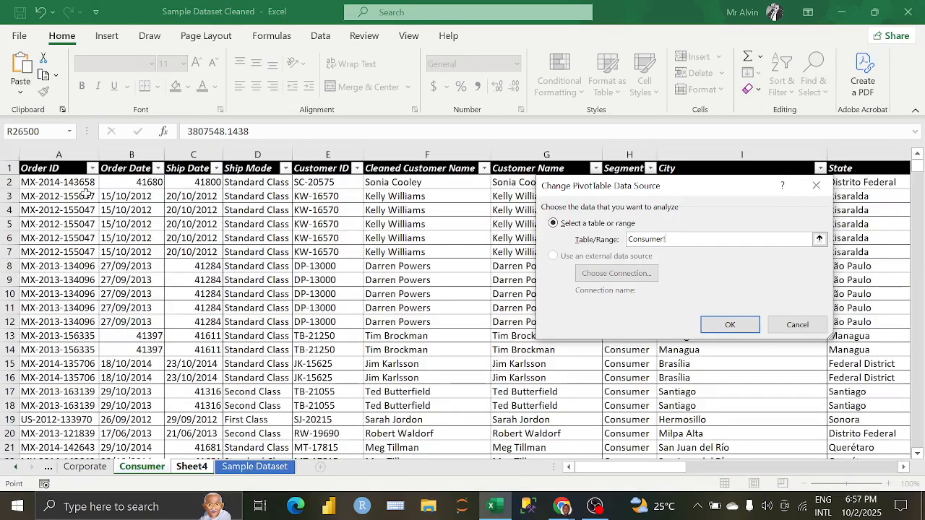
left_click(73, 172)
key("ctrl+shift+Right")
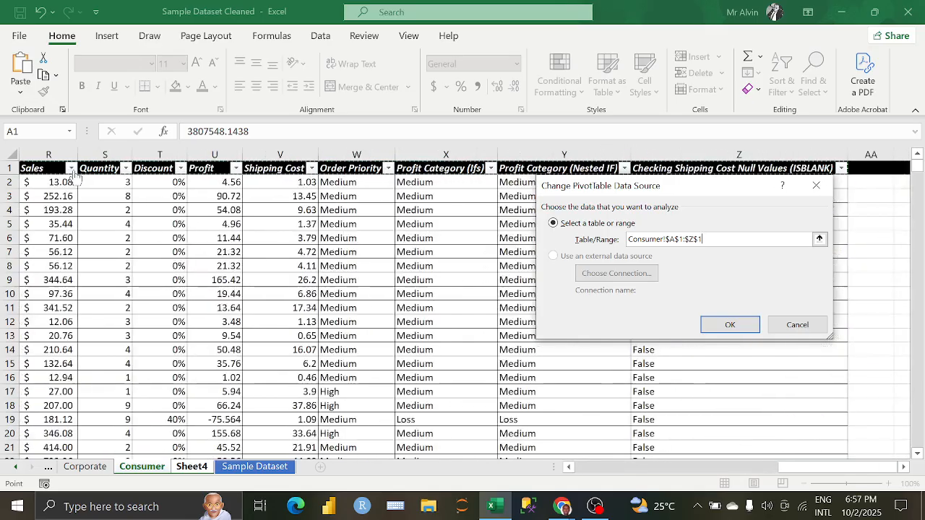
key("ctrl+shift+Down")
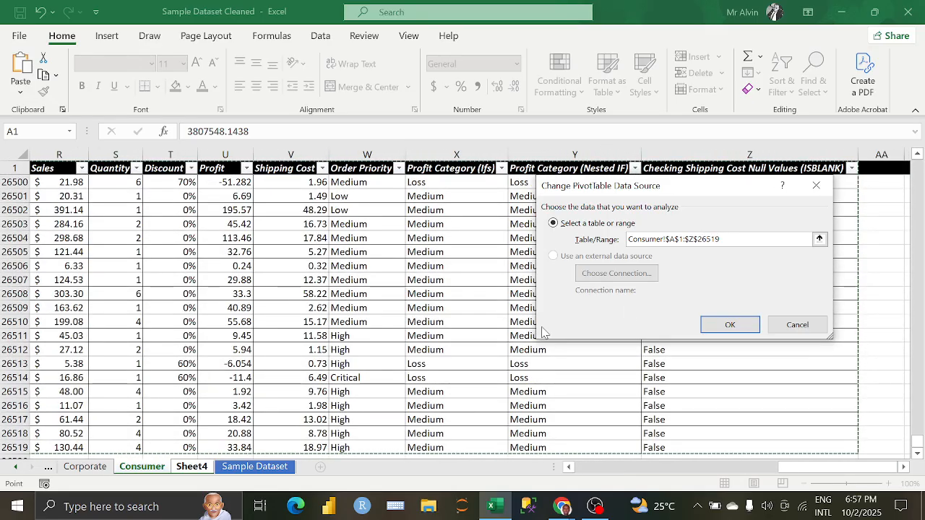
left_click(719, 326)
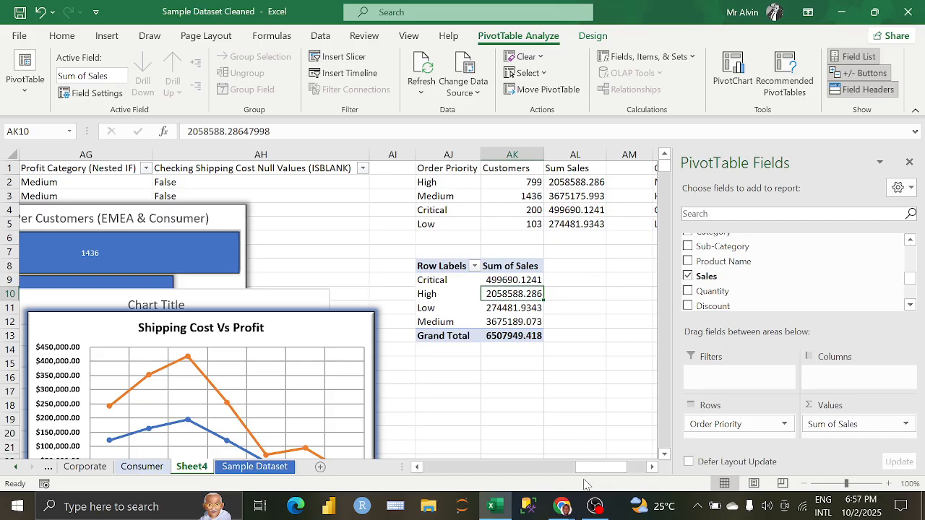
- Compare the SUMIF results in the Sum Sales column with the PivotTable's sum of sales per order priority
left_click_drag(595, 468, 601, 470)
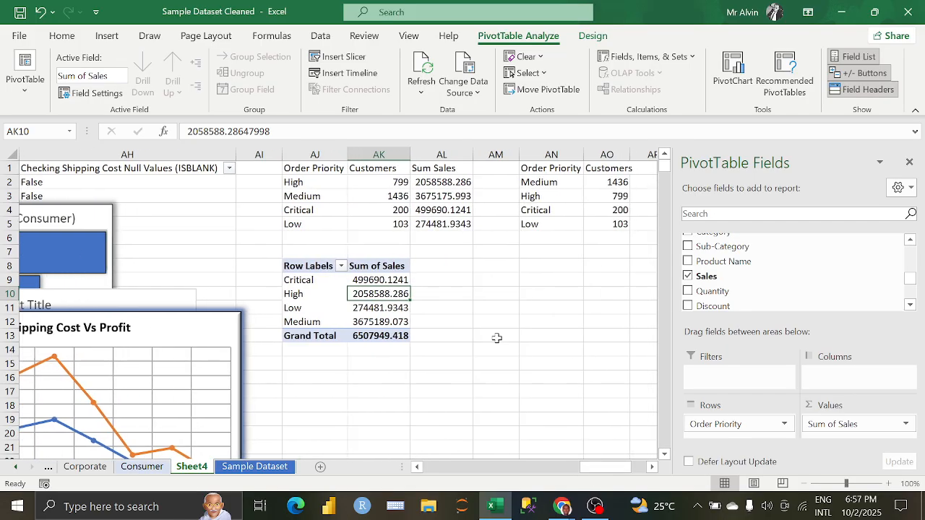
left_click(422, 279)
left_click(311, 288)
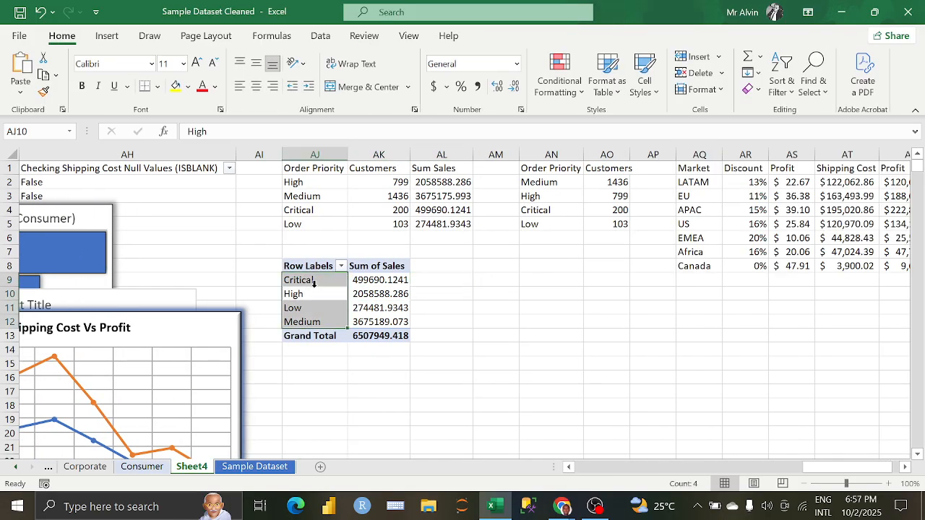
left_click(448, 183)
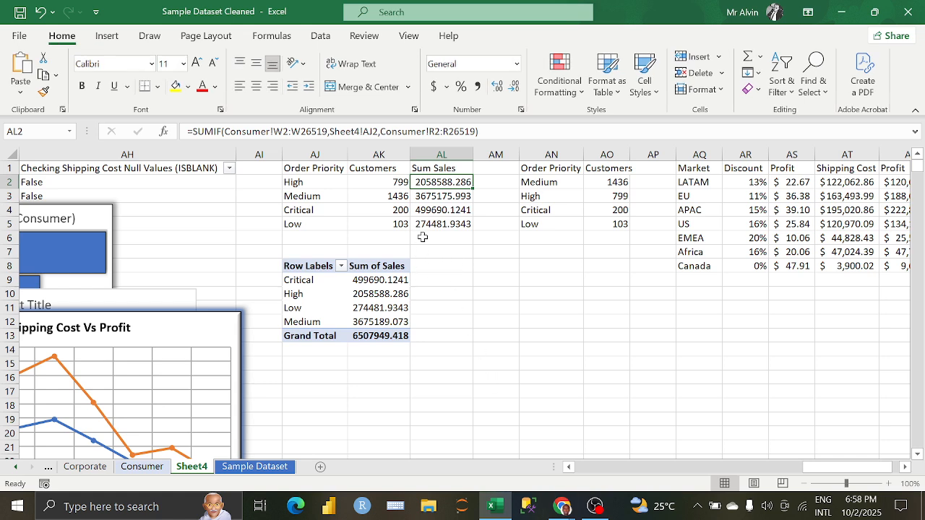
left_click_drag(447, 182, 450, 228)
left_click_drag(380, 280, 381, 322)
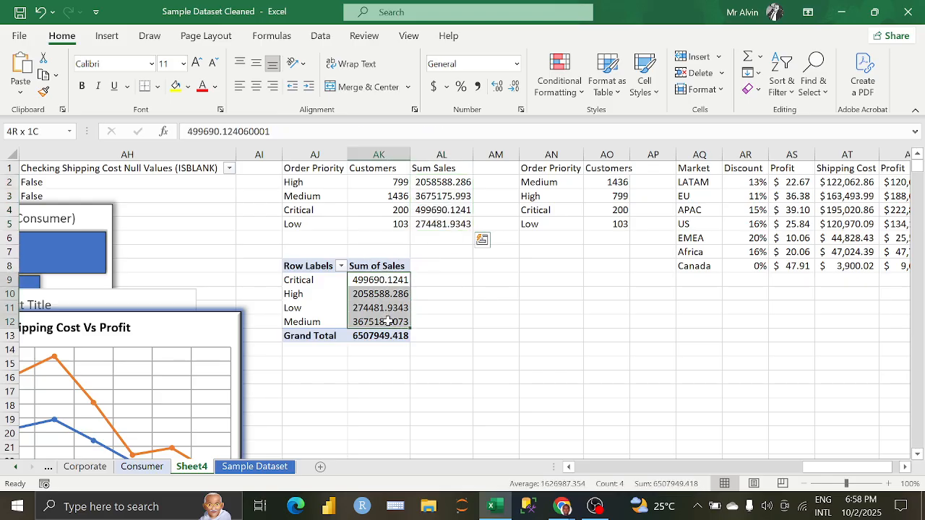
left_click(440, 234)
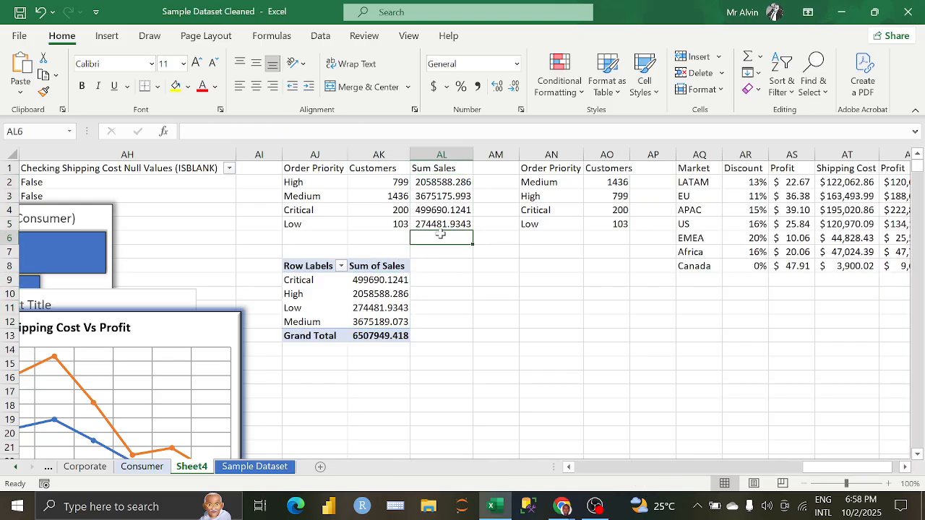
- Total the Sum Sales values AL2:AL5 with a SUM formula in cell AL6 of Sheet4
type("=sum")
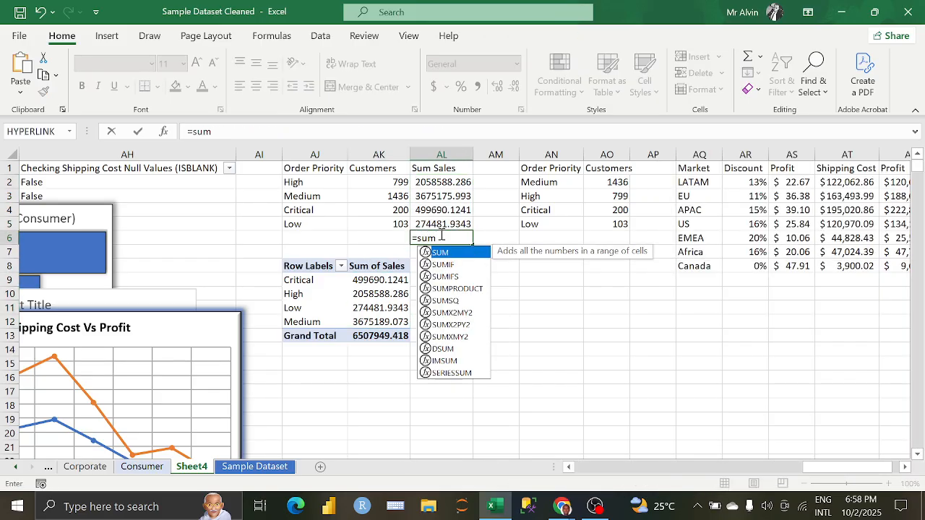
type("(")
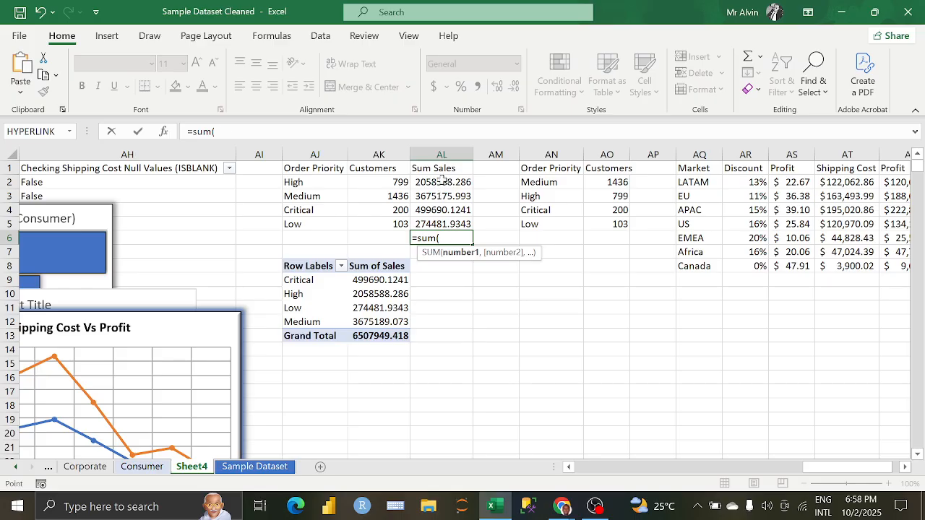
left_click_drag(442, 182, 442, 224)
left_click(302, 131)
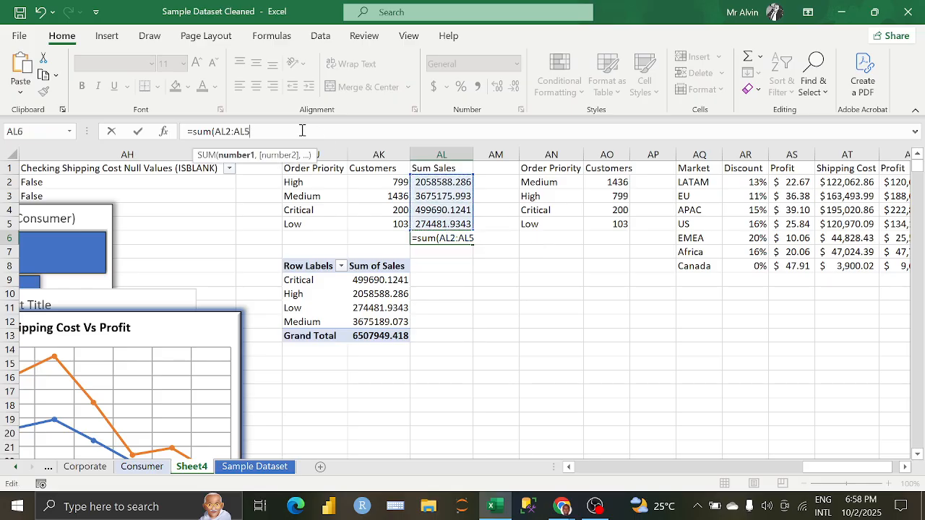
type(")")
key("Return")
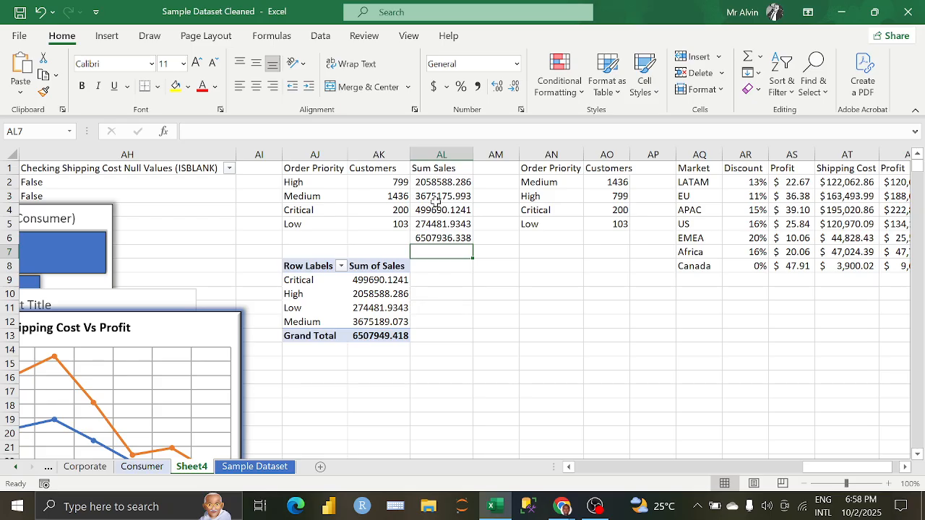
- Compare the SUMIF formulas in the Sum Sales column with the PivotTable's Sum of Sales values on Sheet4
left_click(455, 275)
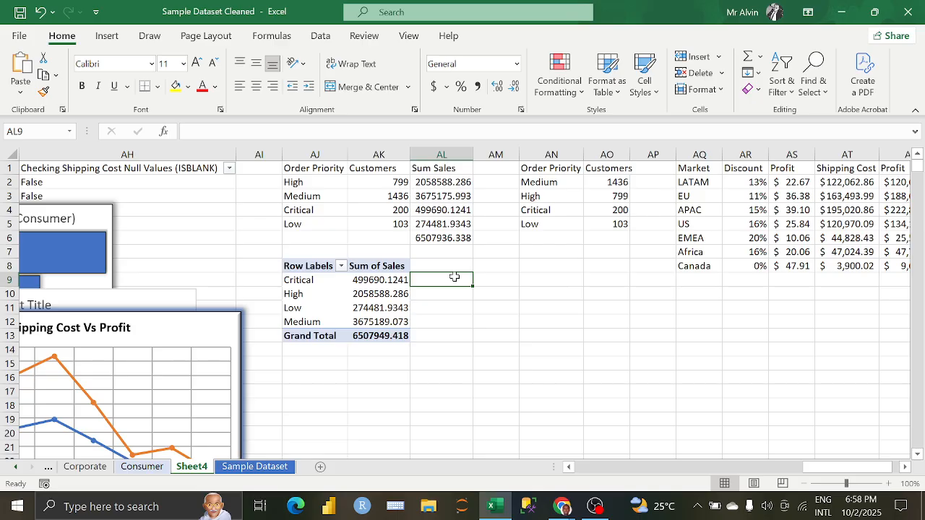
left_click(441, 184)
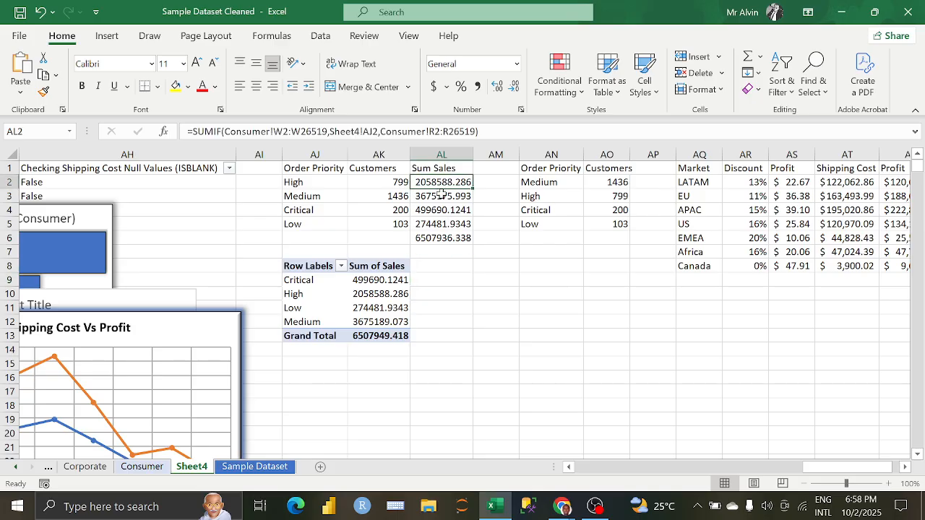
left_click(442, 196)
left_click(451, 219)
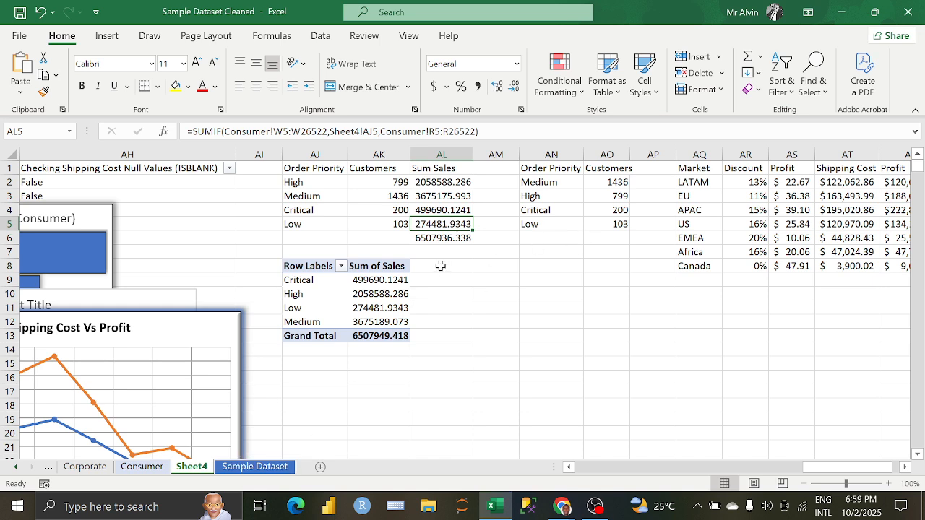
left_click_drag(376, 276, 380, 323)
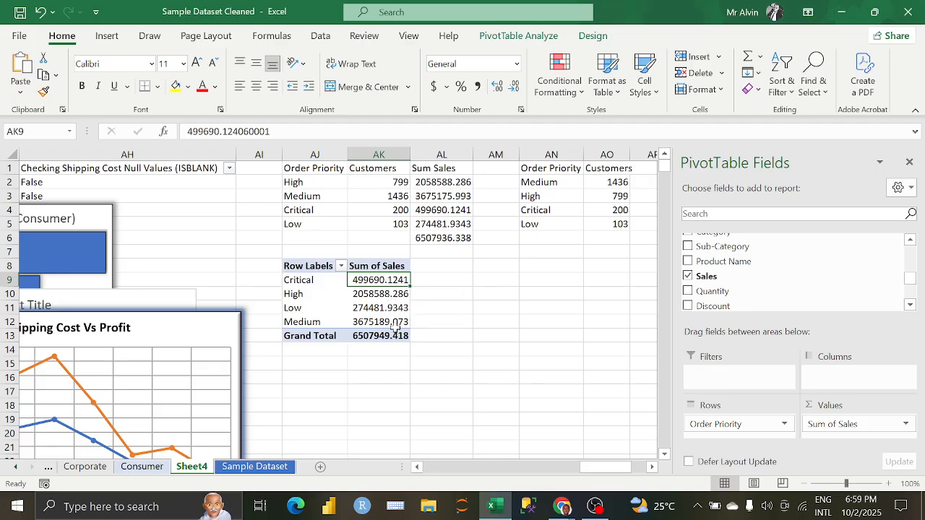
left_click(394, 322)
left_click(492, 279)
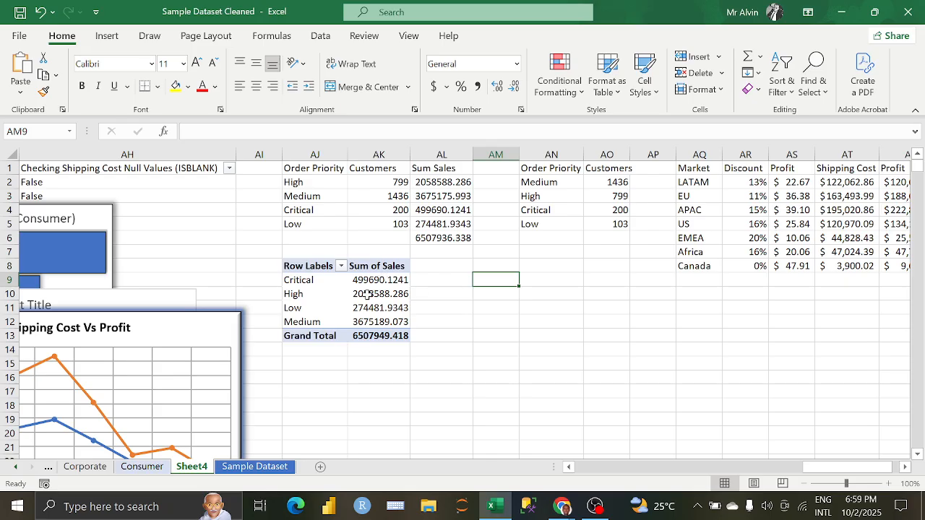
- Convert the Sample Dataset sheet's range $A$1:$AA$51291 into a table with headers
left_click(284, 468)
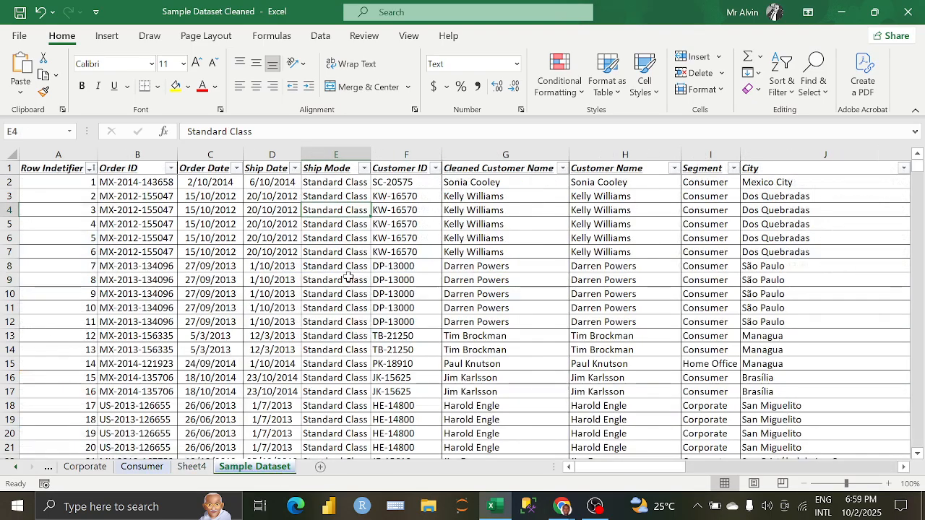
left_click(348, 277)
left_click(238, 223)
left_click(121, 198)
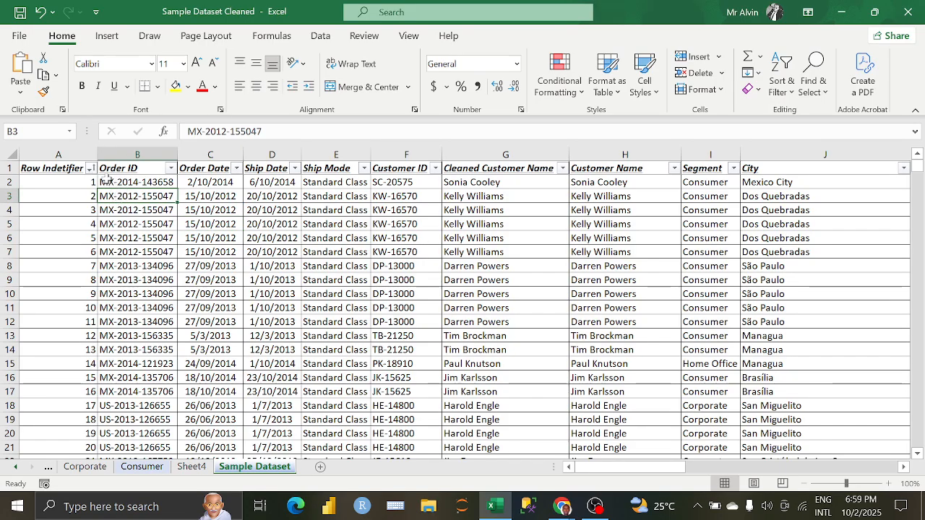
left_click(113, 182)
left_click(107, 36)
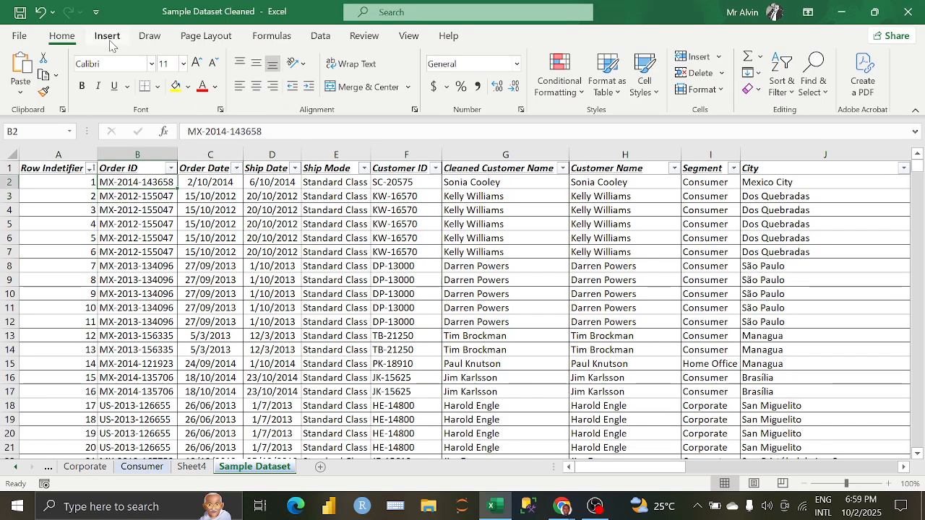
left_click(124, 72)
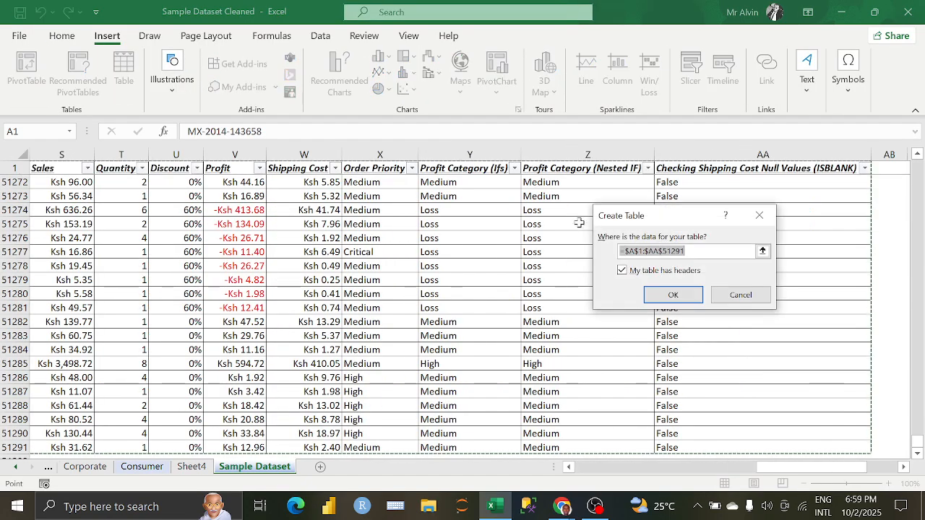
left_click(673, 294)
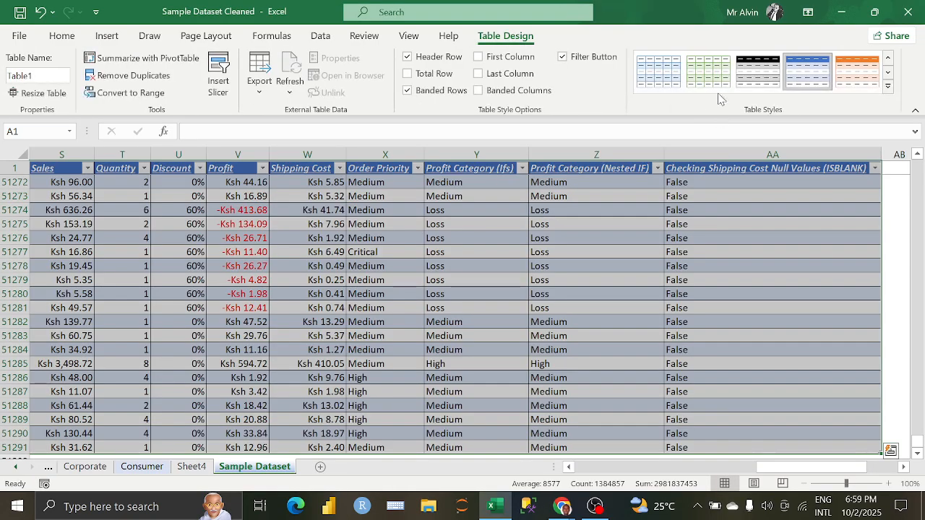
- Apply the blue Light table style with a solid header row to the dataset table and turn on banded columns
left_click(888, 85)
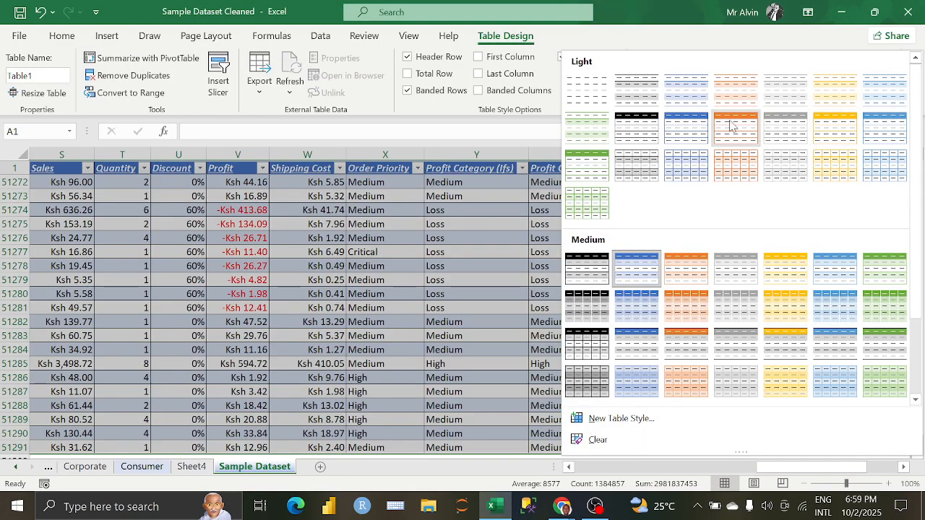
left_click(683, 134)
left_click(478, 91)
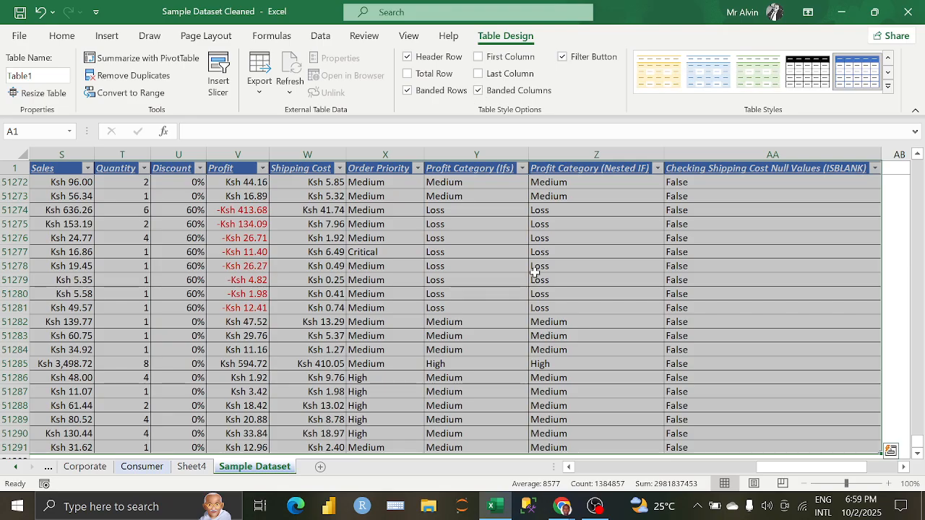
left_click(596, 280)
- Create a PivotTable from Table1 on a new worksheet
left_click_drag(556, 467, 524, 467)
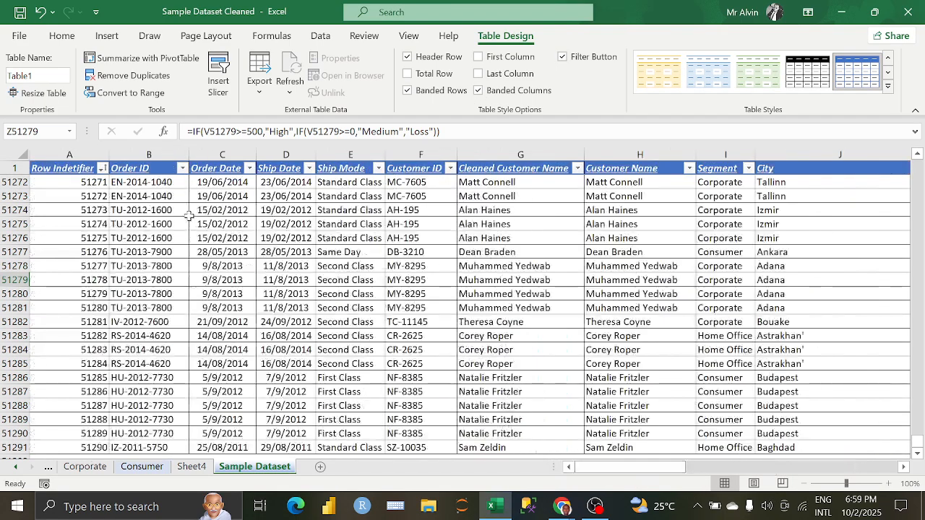
left_click(192, 211)
left_click(107, 35)
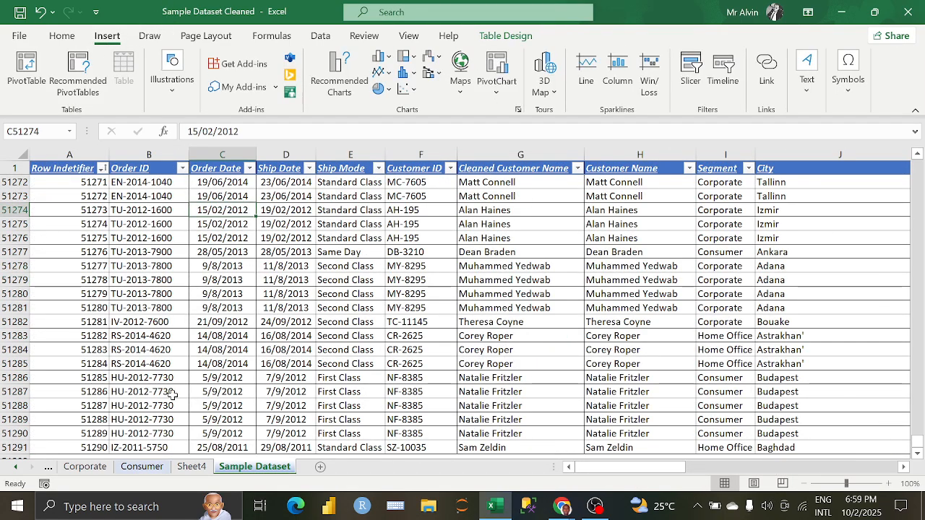
left_click(183, 231)
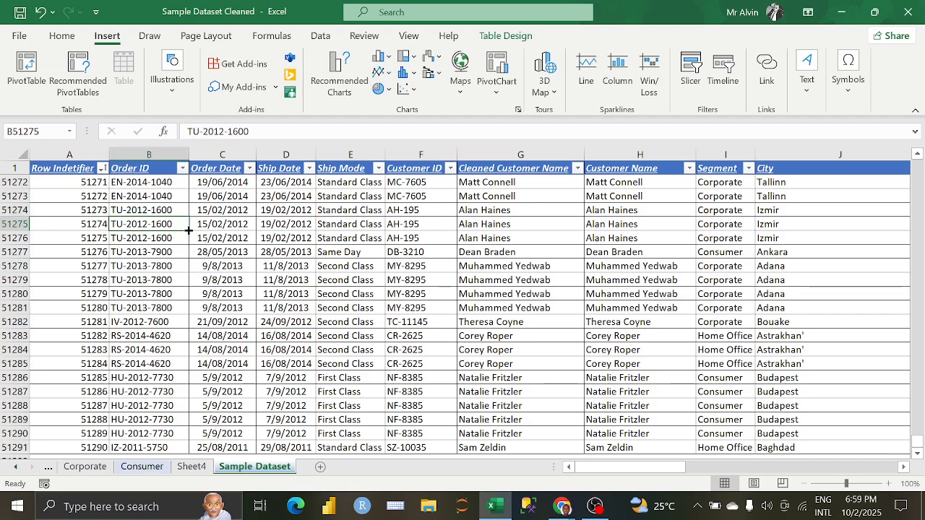
left_click(272, 238)
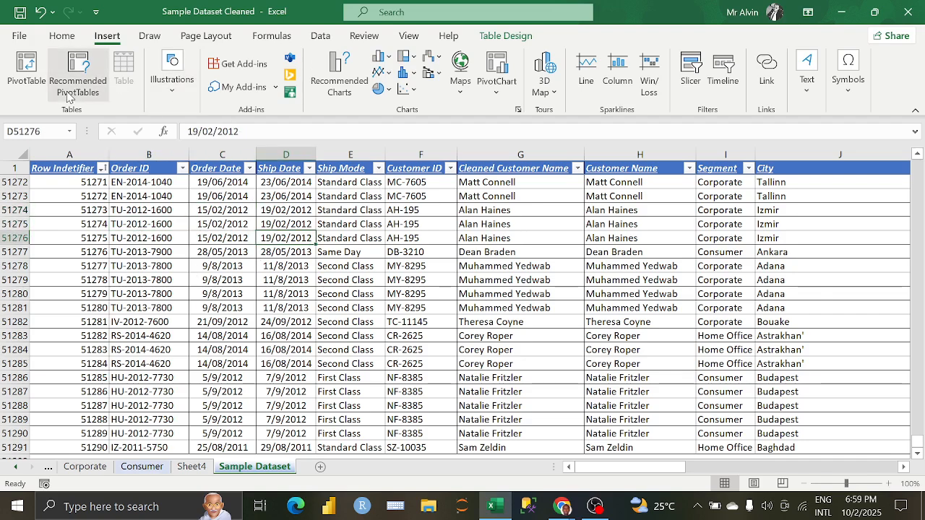
left_click(27, 72)
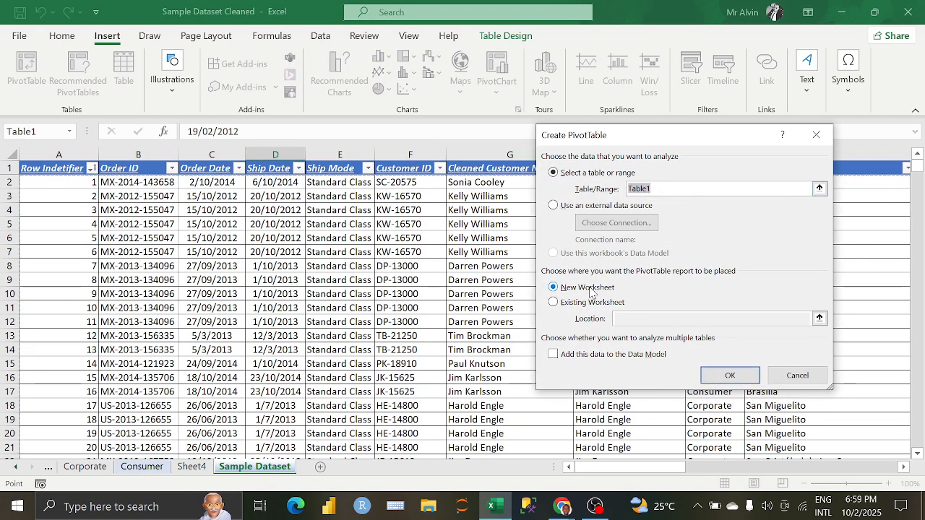
left_click(719, 380)
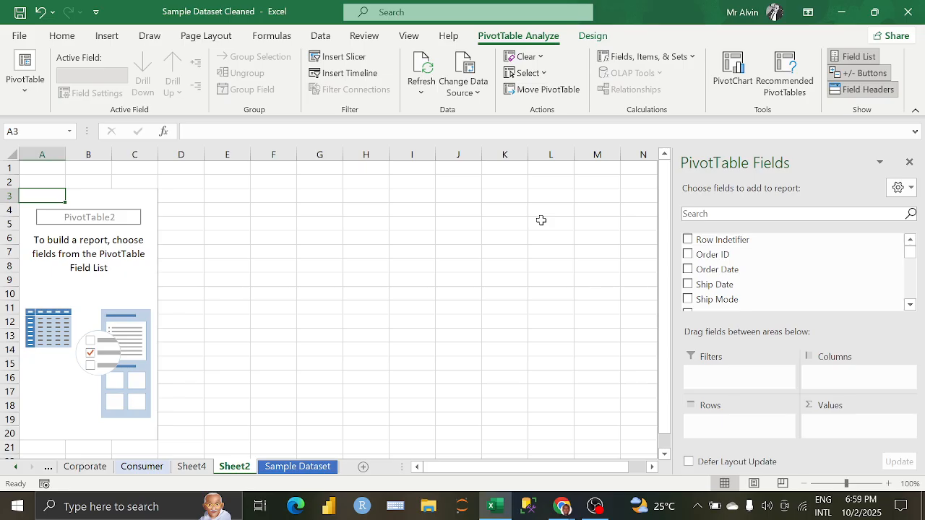
- Rename the new PivotTable on Sheet2 as PV_1
left_click(25, 92)
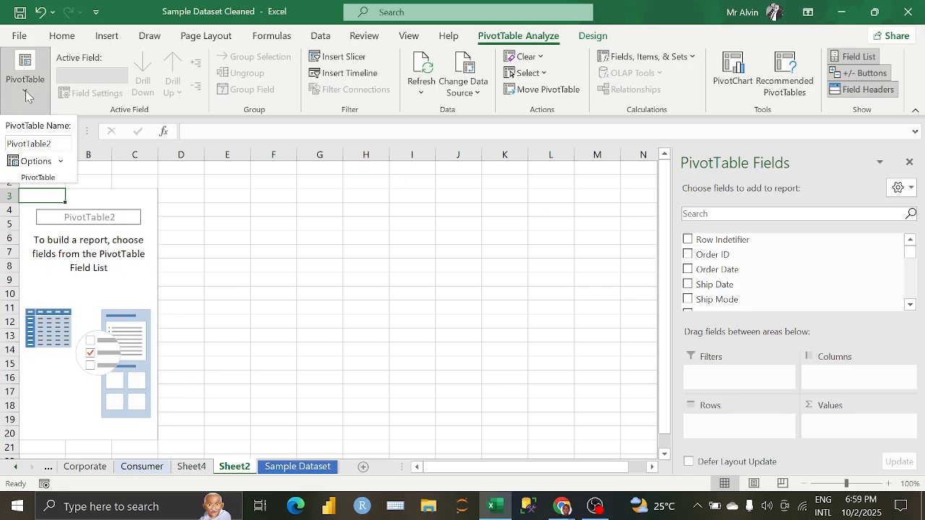
left_click(58, 144)
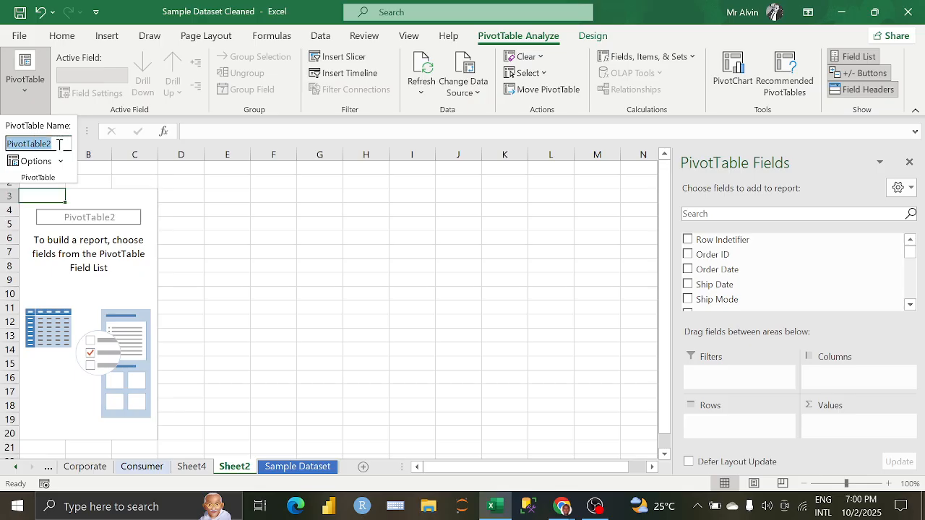
key("BackSpace")
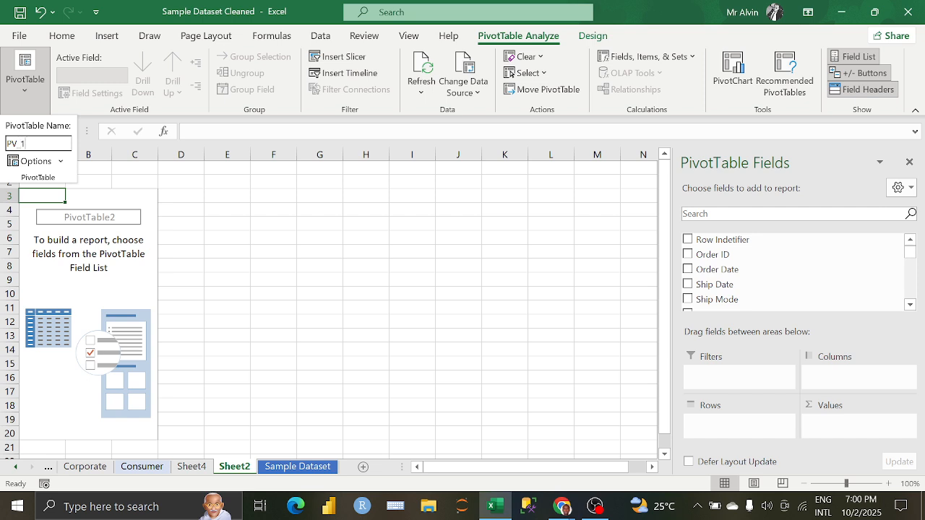
key("Return")
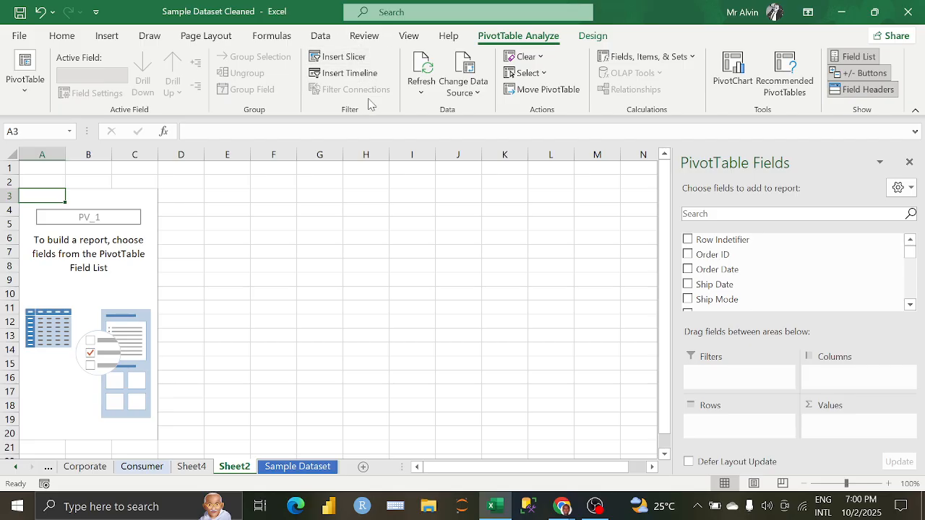
left_click(421, 93)
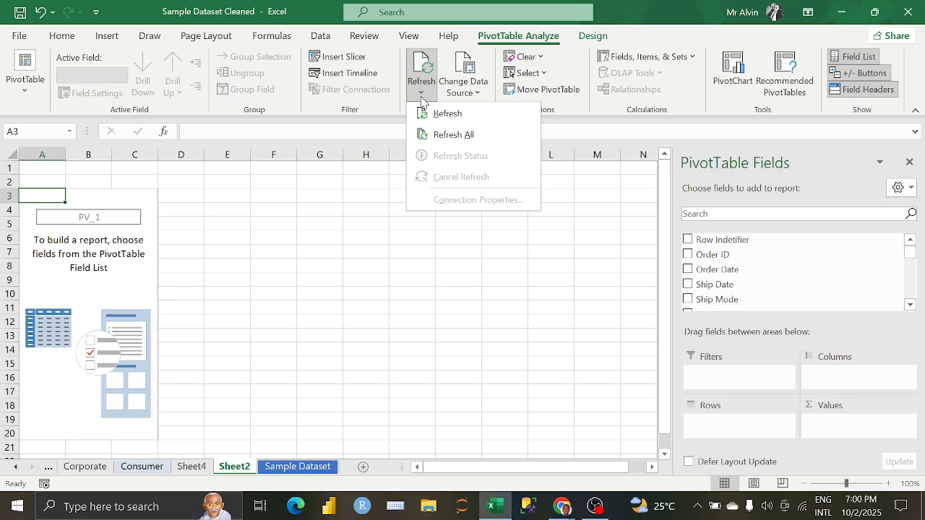
left_click(473, 94)
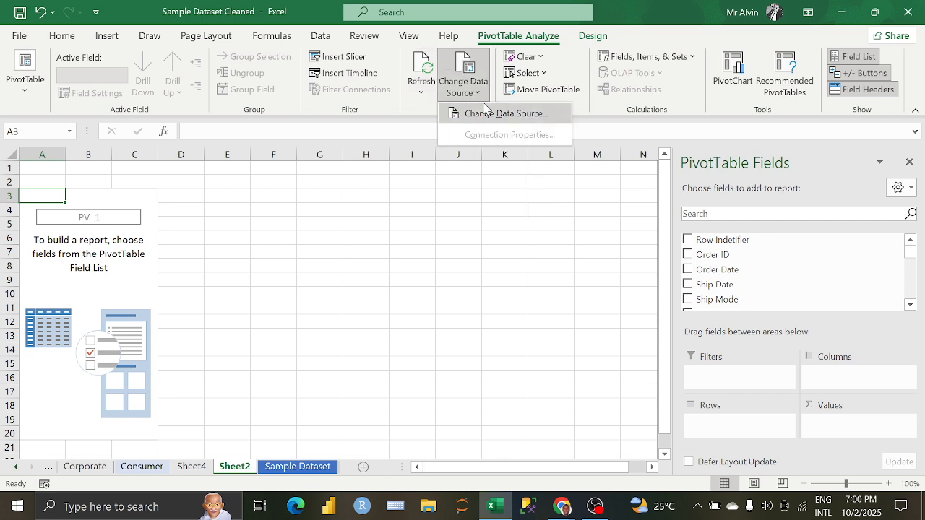
left_click(592, 35)
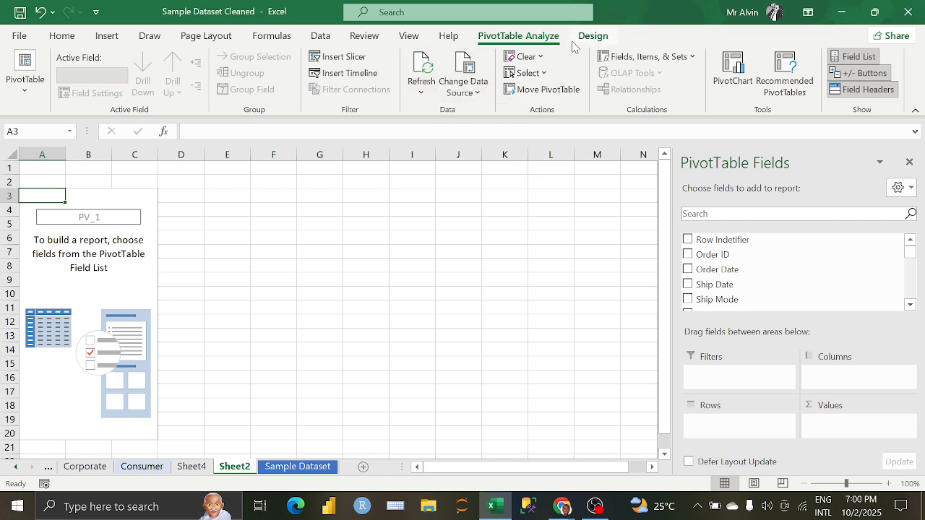
left_click(503, 40)
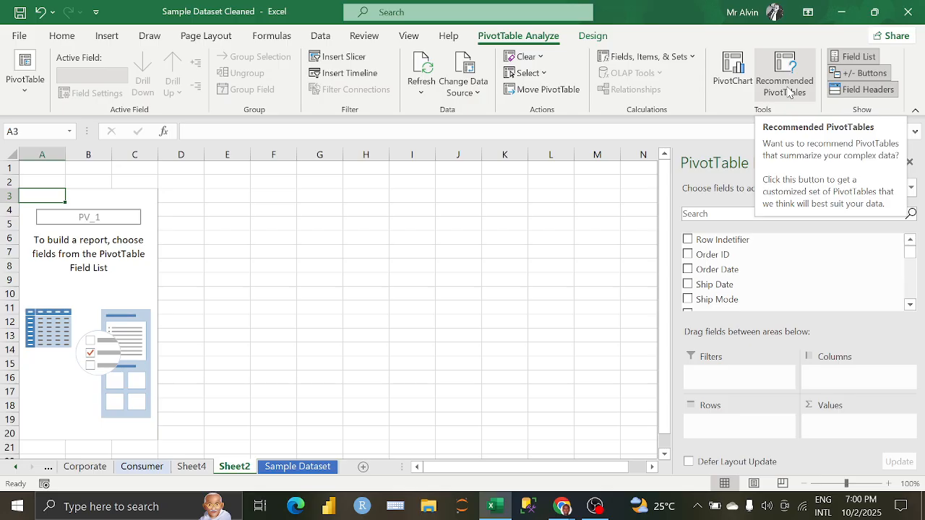
- Apply the orange gridded style from the Light PivotTable styles to PV_1
left_click(581, 37)
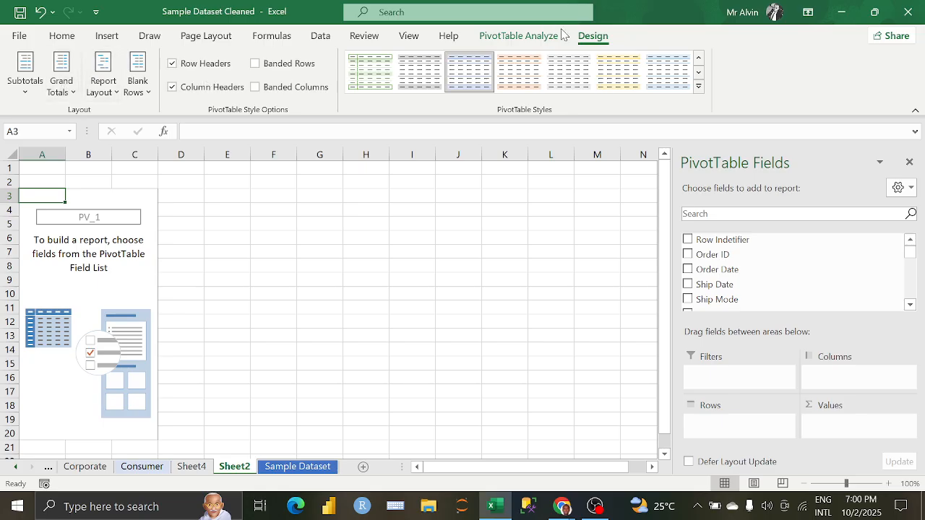
left_click(699, 88)
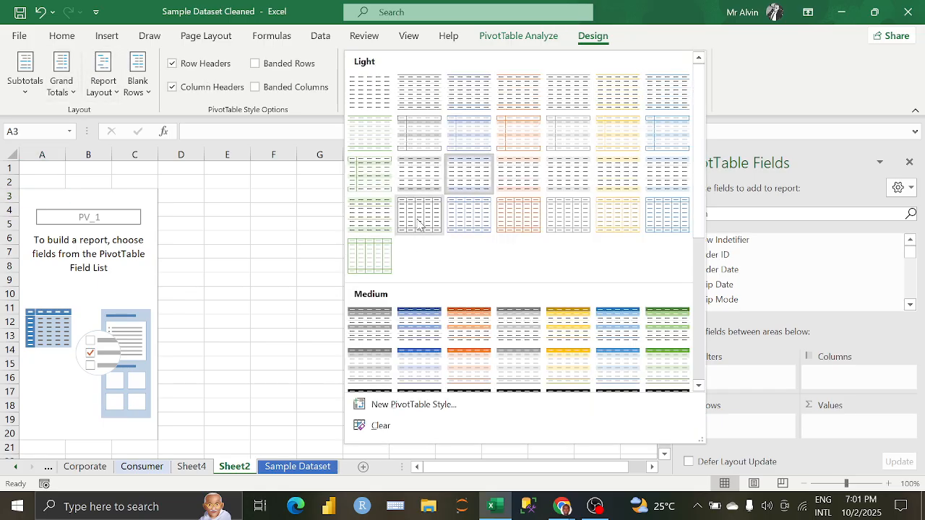
left_click(512, 228)
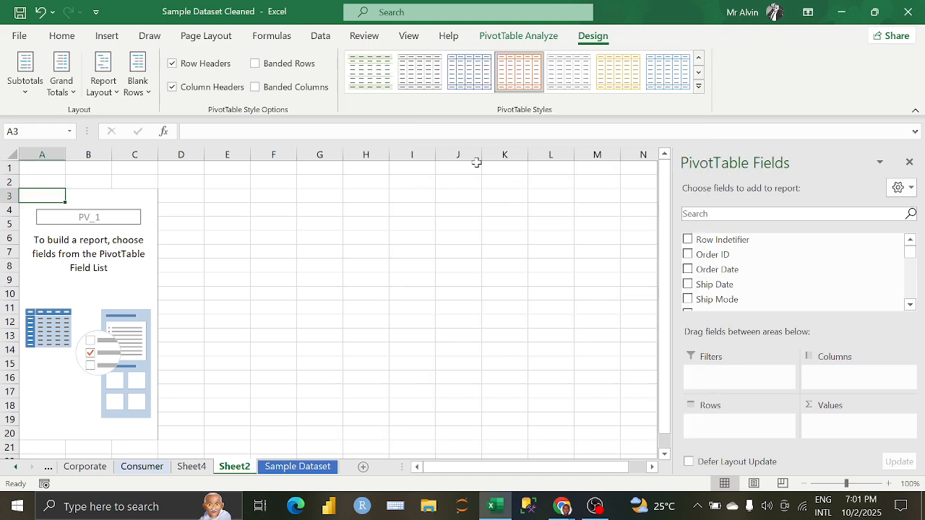
left_click(518, 36)
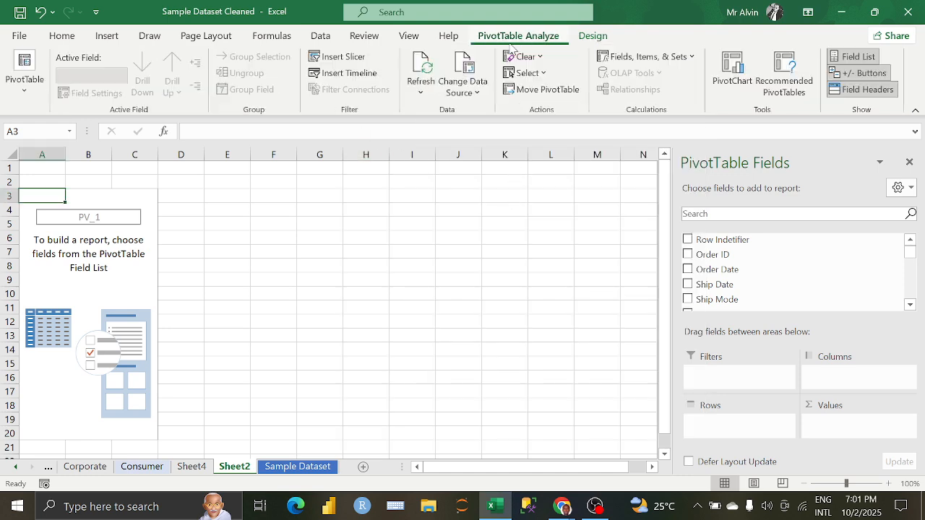
left_click(262, 211)
left_click(124, 208)
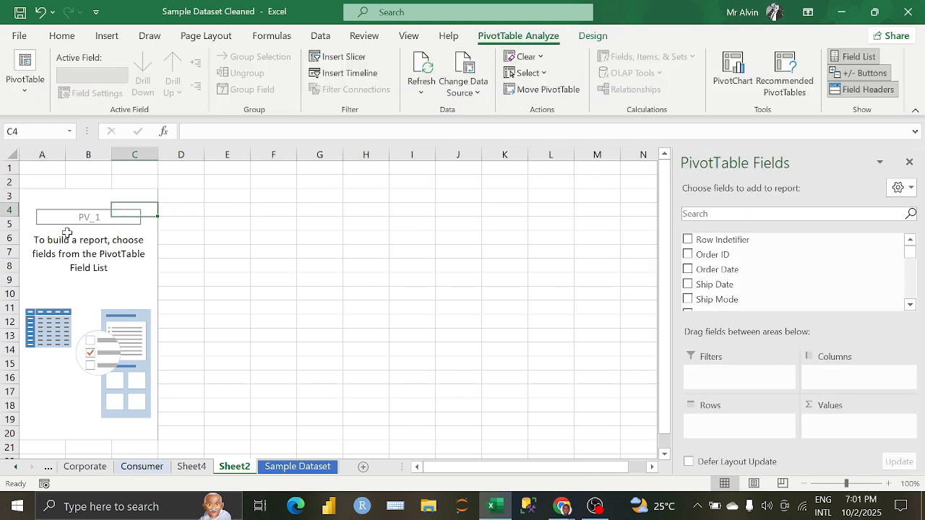
- Add the Profit field to the Values area of PV_1
left_click(63, 206)
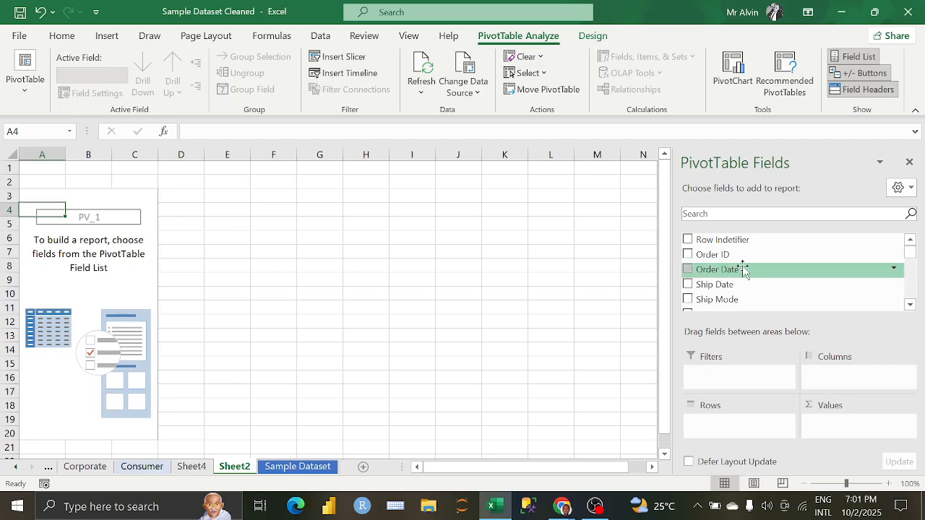
scroll(744, 269, "down", 4)
scroll(744, 269, "down", 3)
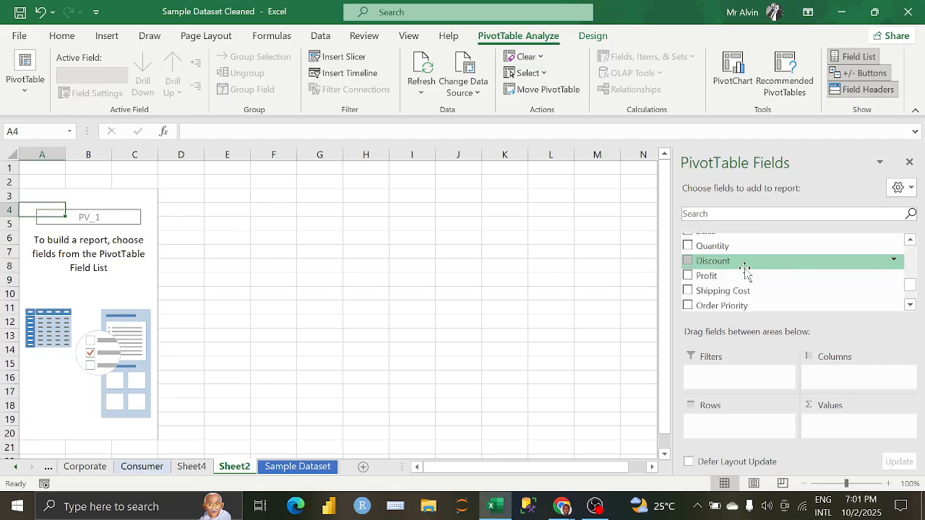
left_click_drag(747, 274, 852, 434)
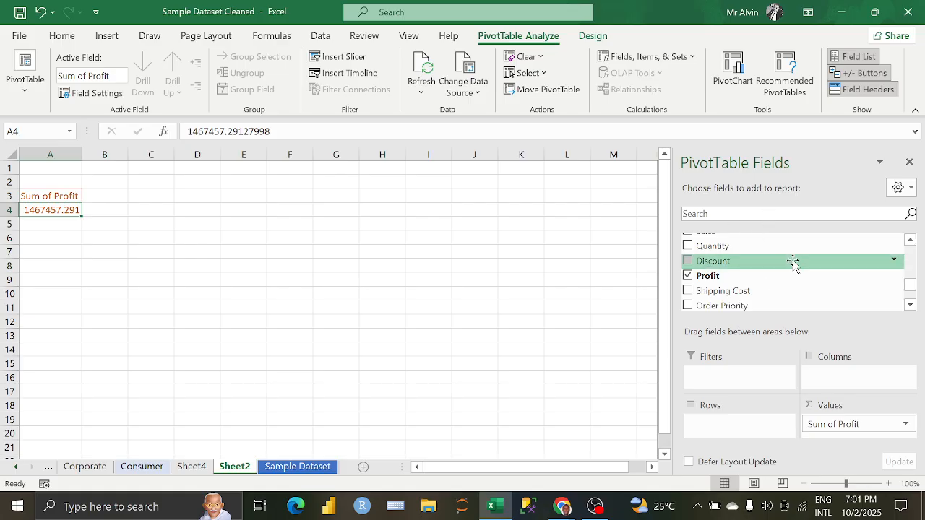
- Hide and restore the PivotTable field list, and toggle the field headers off and back on
left_click(853, 56)
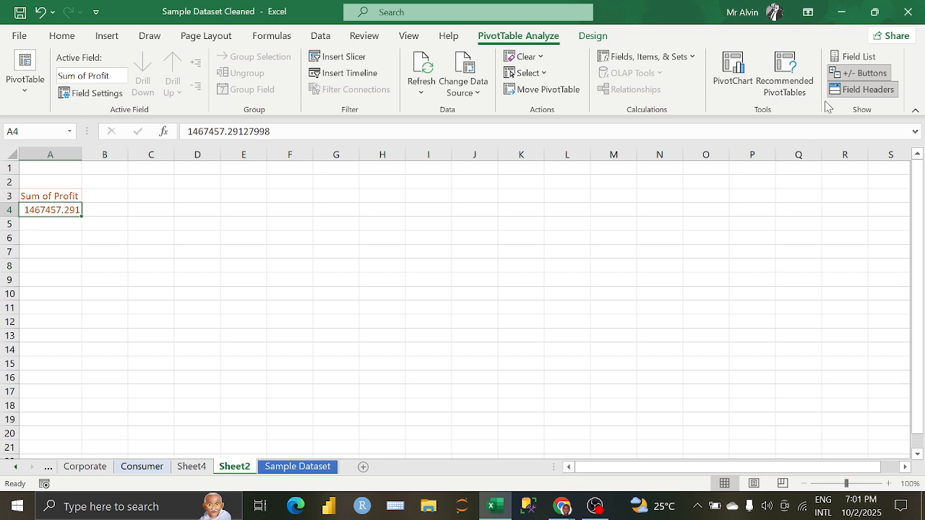
left_click(854, 56)
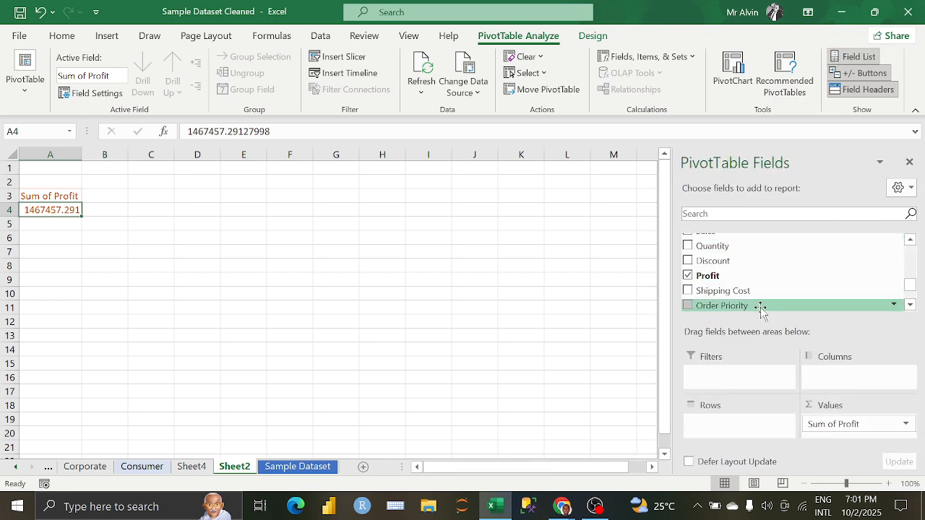
left_click(861, 92)
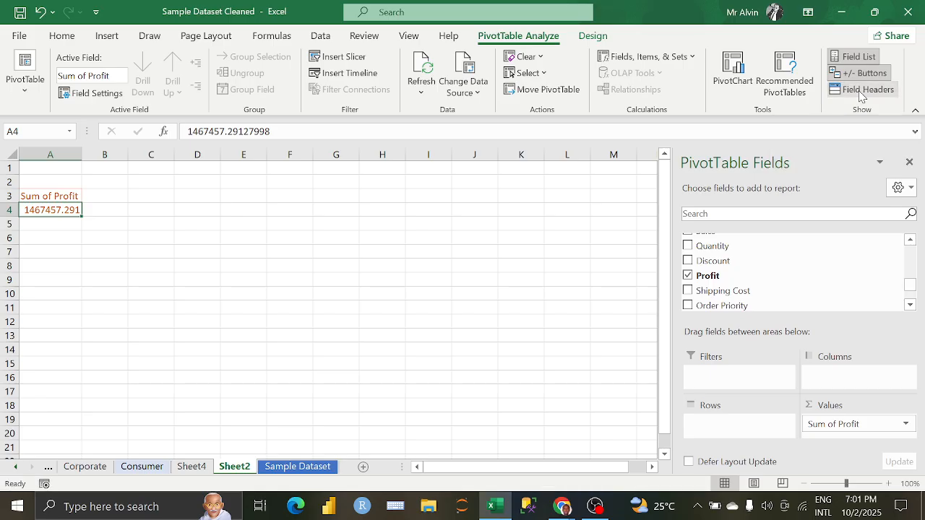
left_click(848, 91)
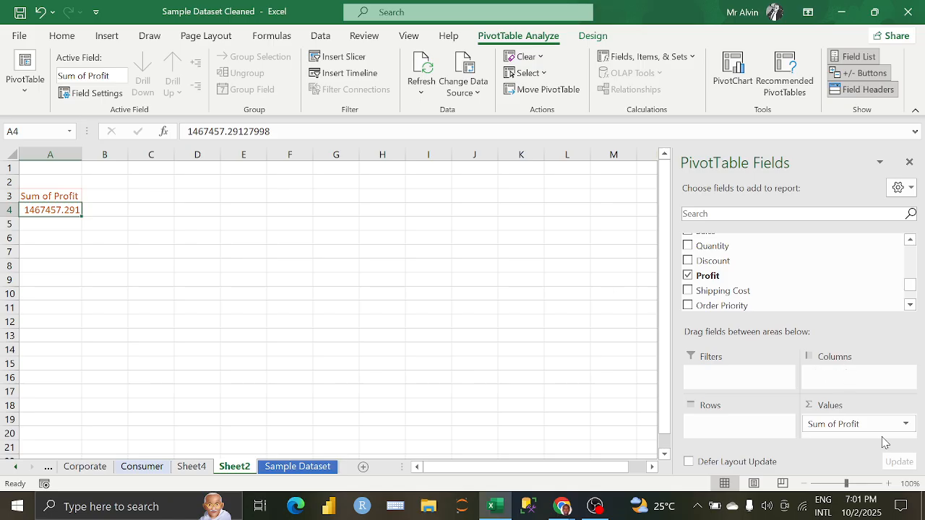
- Change the Profit value field's calculation to Average
left_click(905, 426)
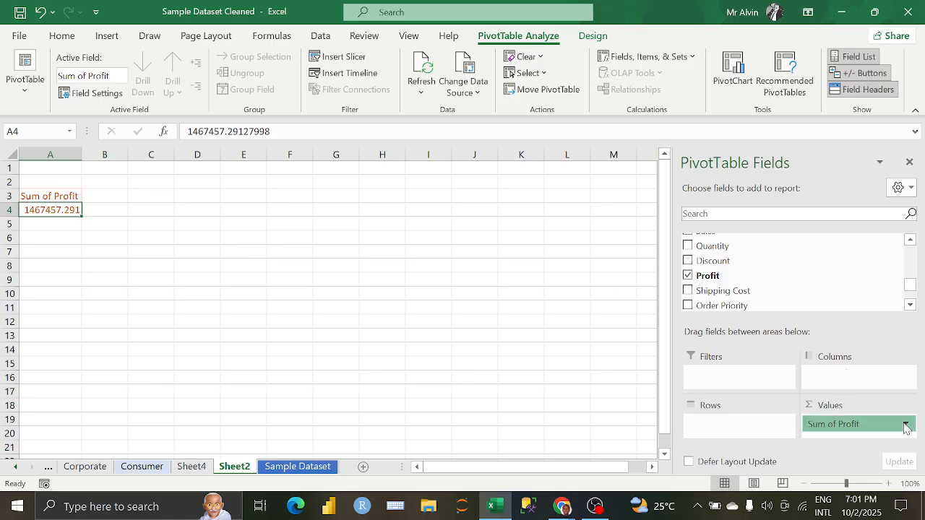
left_click(838, 438)
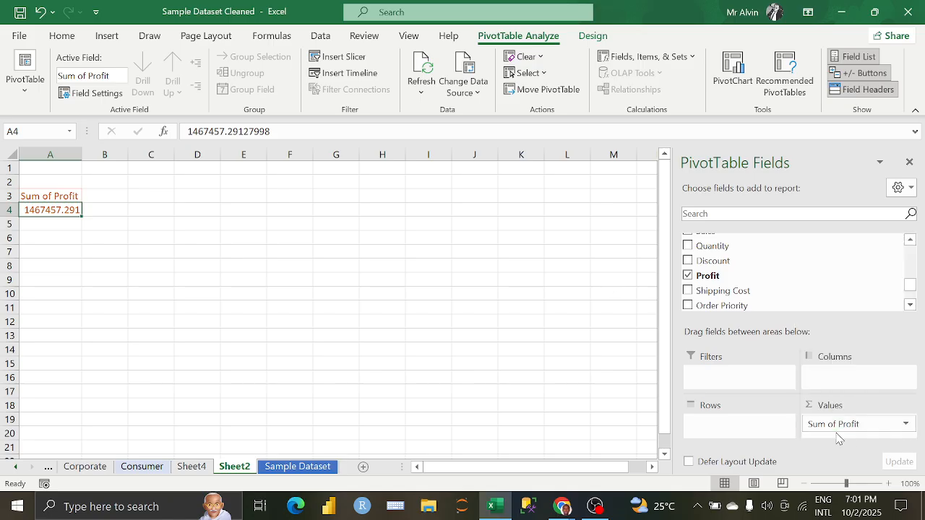
left_click(906, 426)
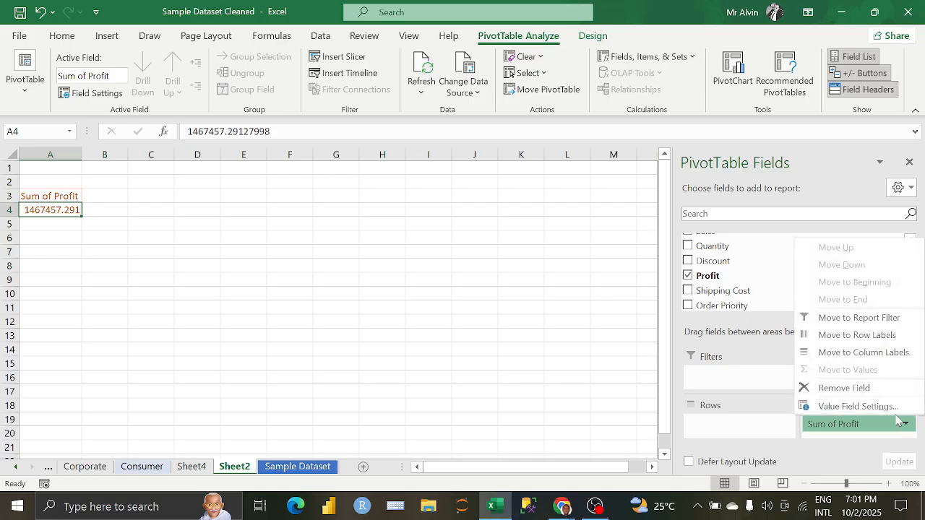
left_click(893, 409)
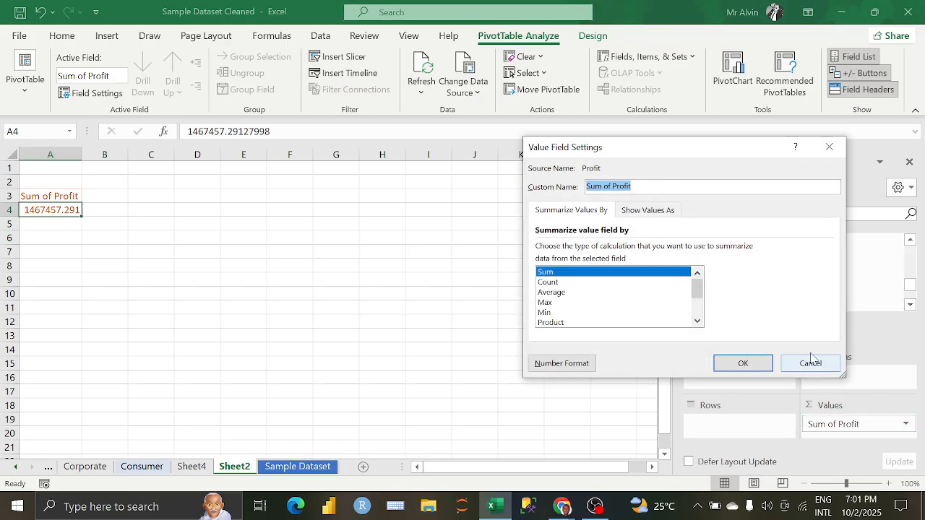
left_click(560, 292)
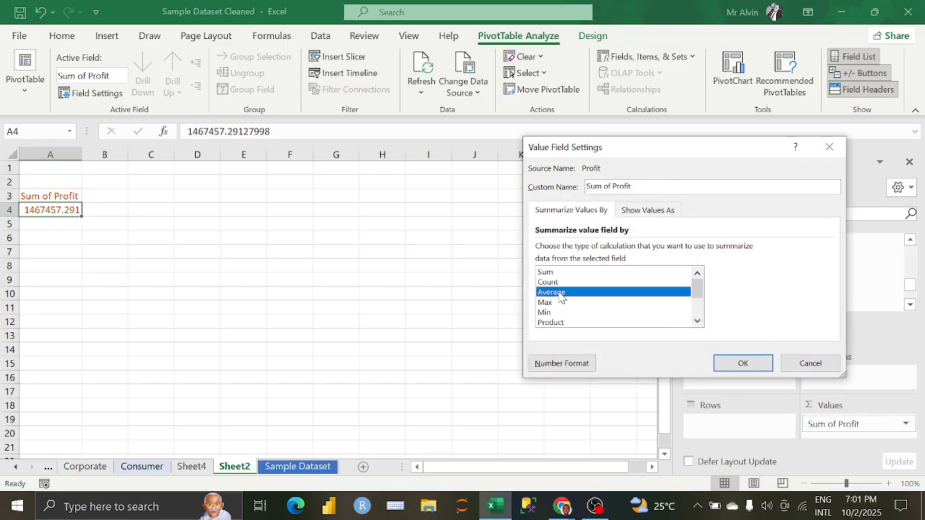
left_click(737, 365)
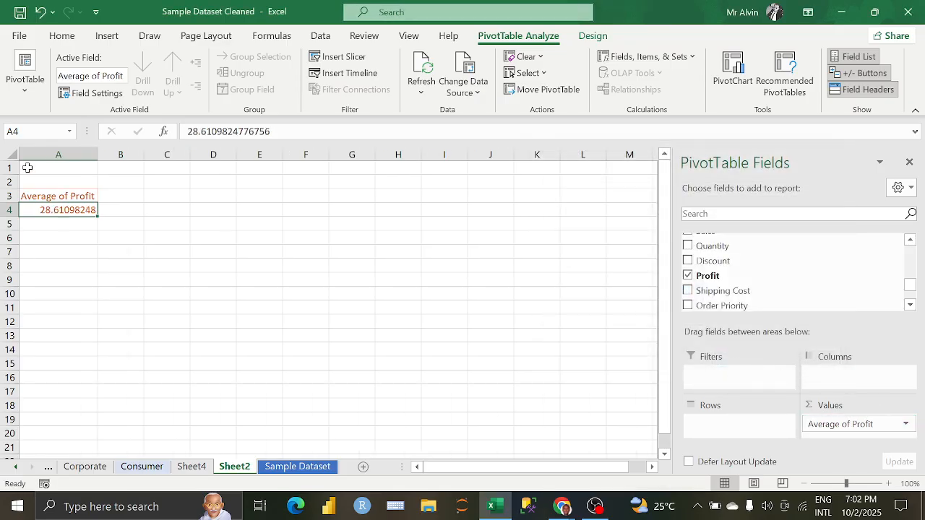
- Rename the value field heading in cell A3 to Avg Profit
left_click(124, 209)
left_click(76, 209)
left_click(59, 195)
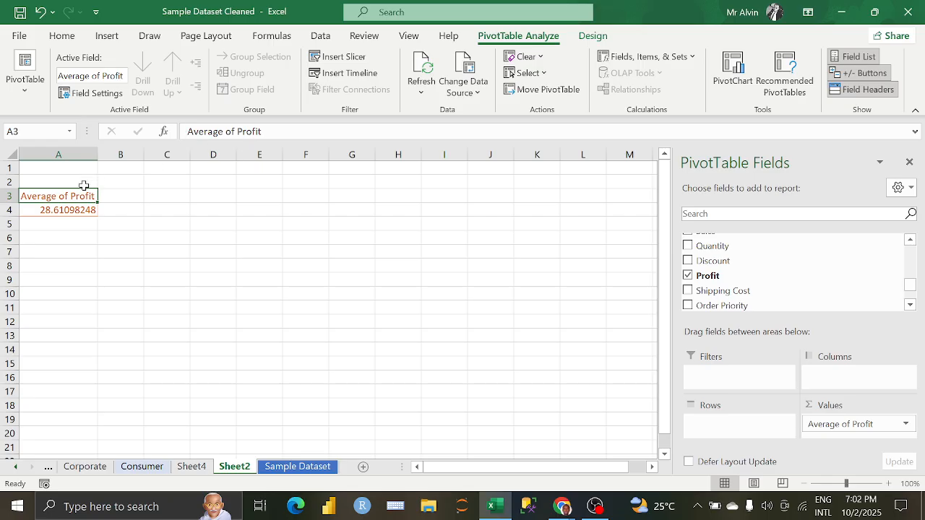
left_click_drag(262, 133, 178, 143)
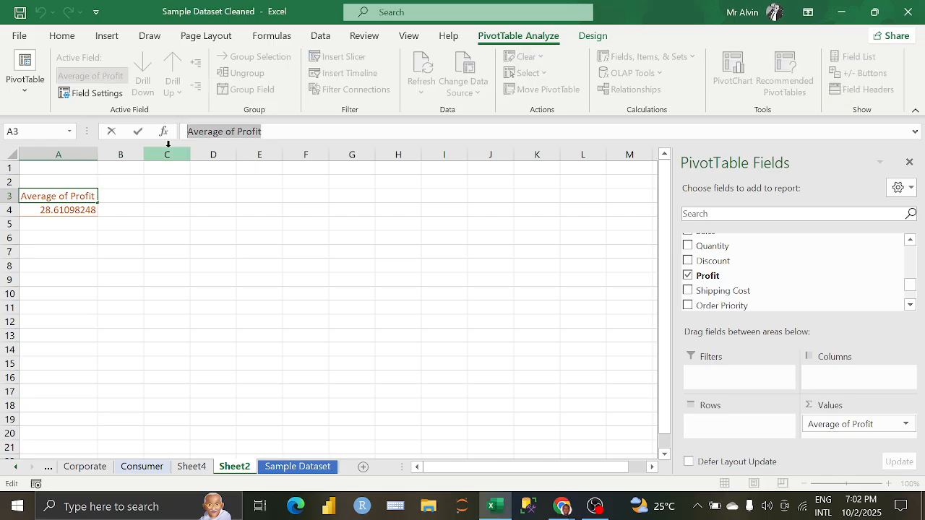
type("A")
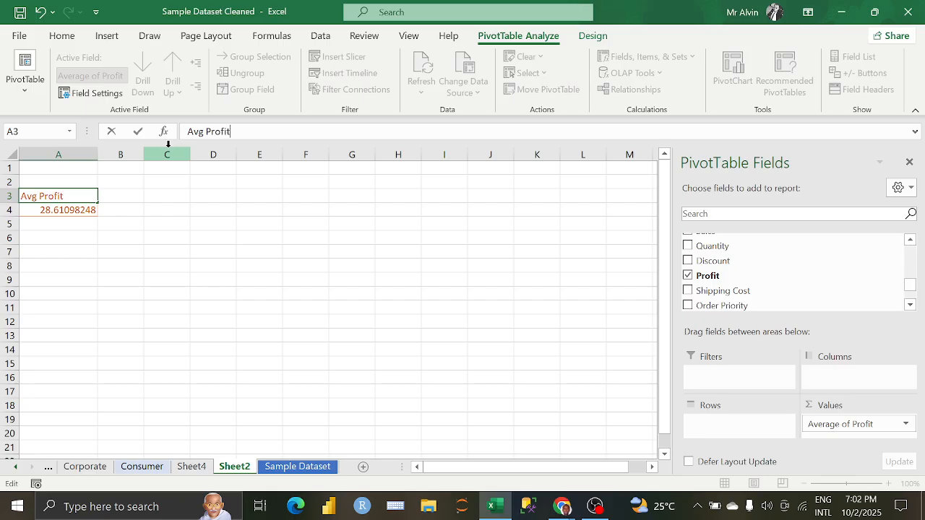
type("vg Profit")
key("Return")
left_click(64, 196)
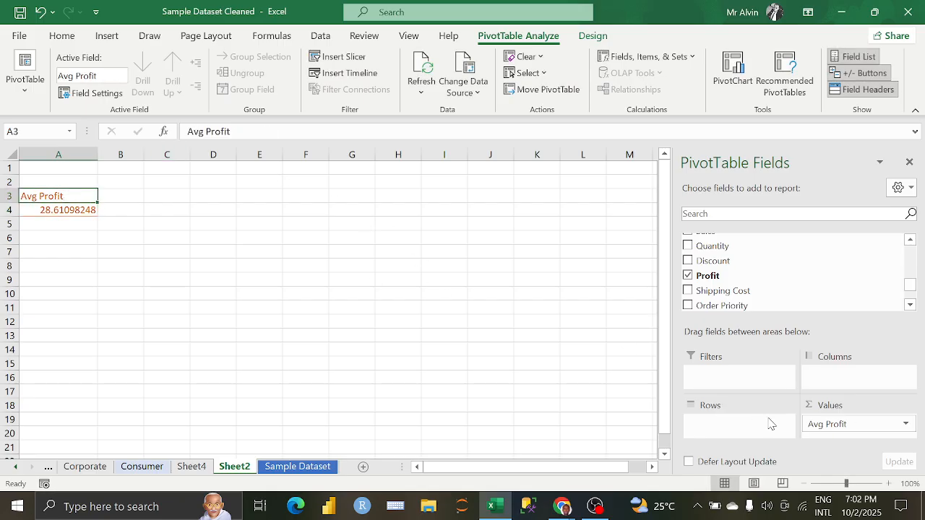
left_click(826, 427)
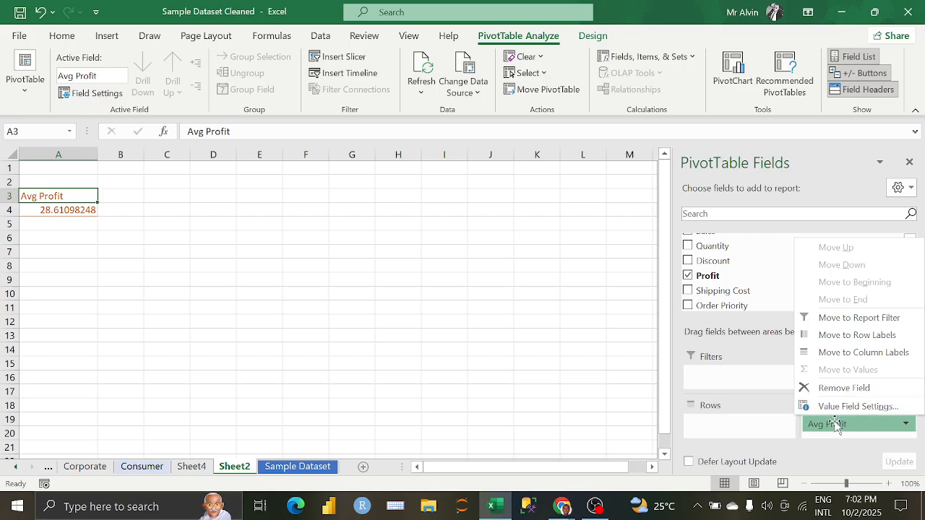
left_click(841, 406)
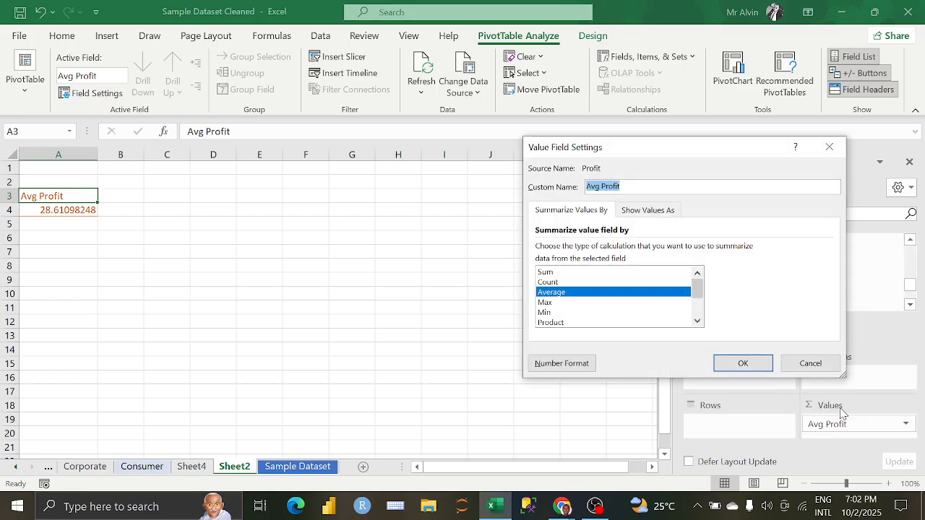
left_click(629, 188)
left_click_drag(599, 189, 588, 189)
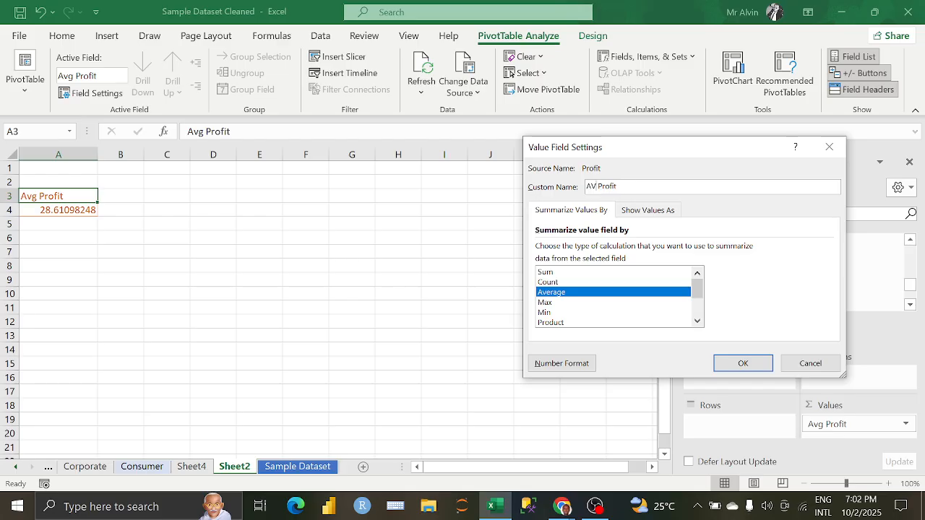
key("Escape")
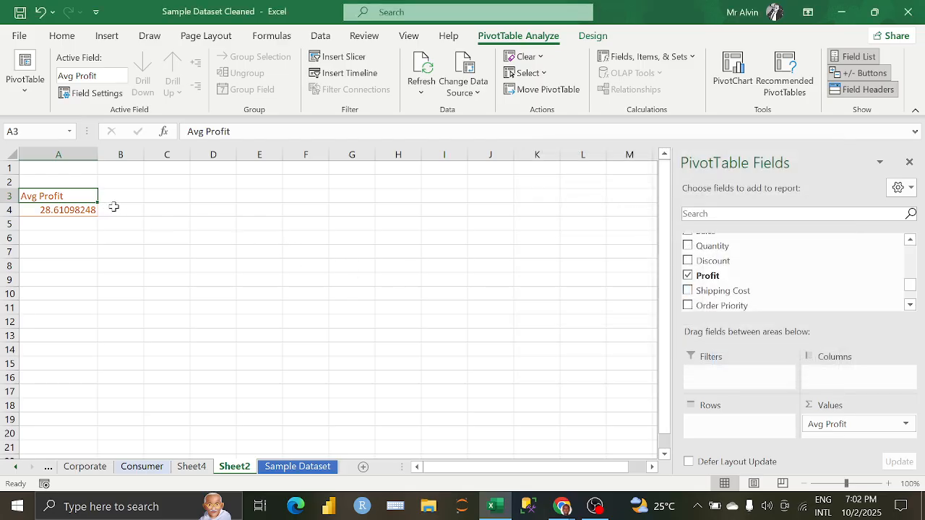
- Edit the Profit value field's custom name to AVG Profit in its value field settings
left_click(855, 423)
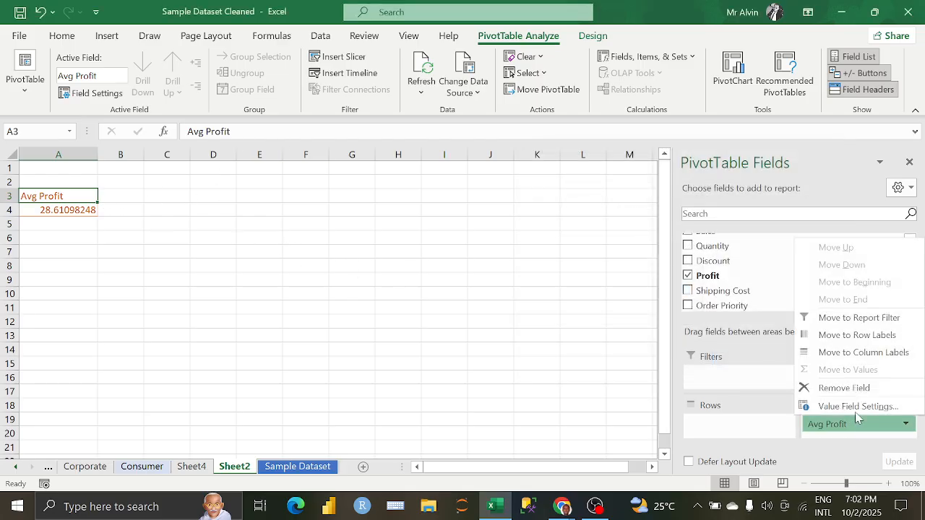
left_click(858, 407)
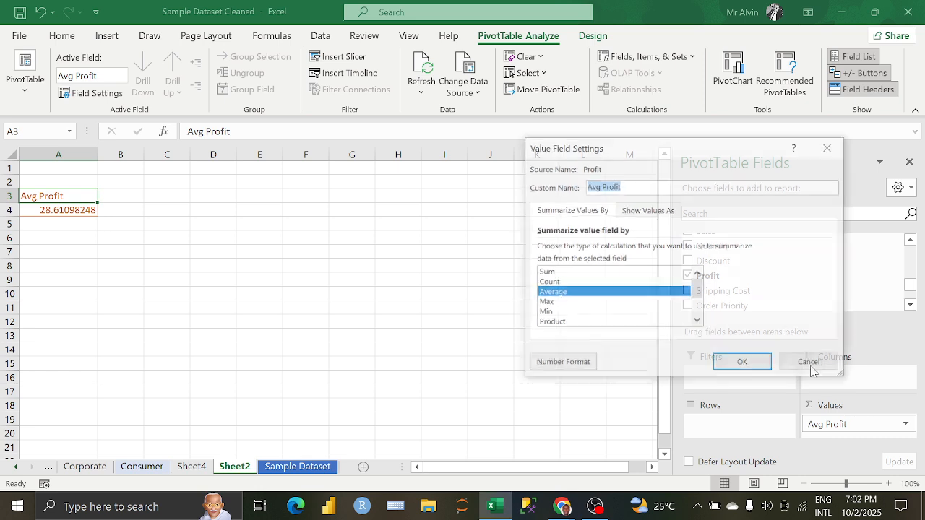
left_click(599, 187)
key("BackSpace")
key("BackSpace")
type("AVG")
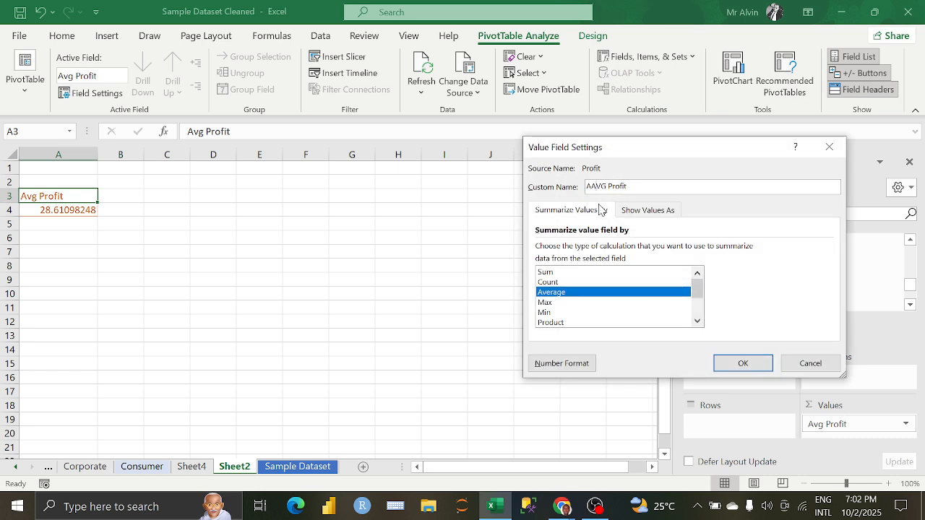
key("Delete")
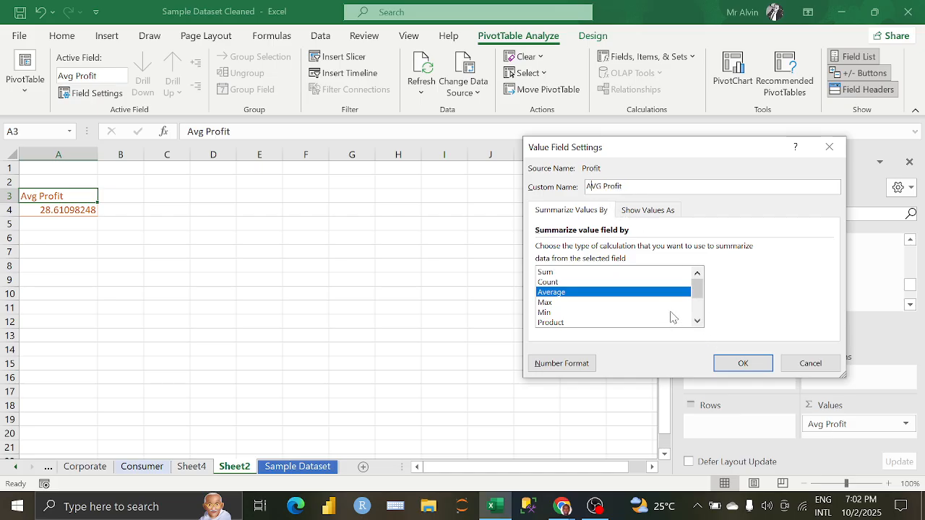
- Switch the Profit calculation to Max and back to Average, and try the custom name AVG Profit
left_click(620, 303)
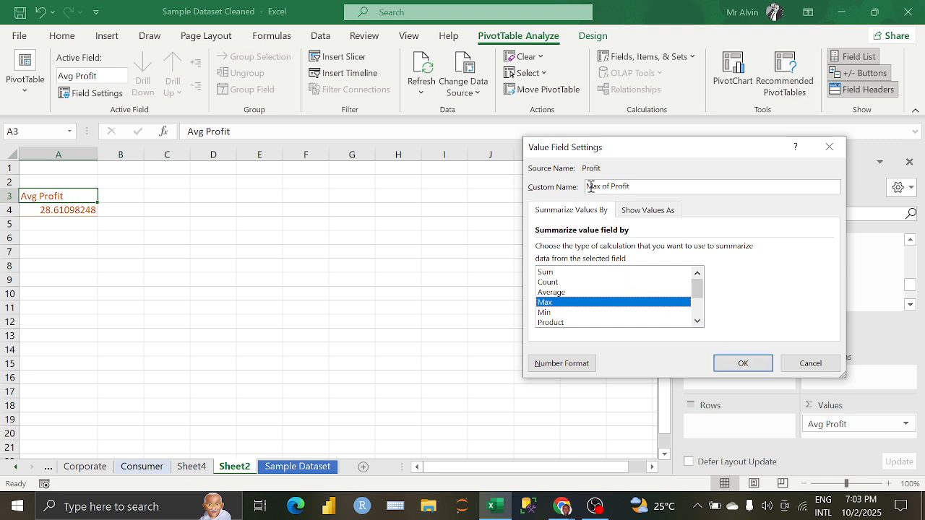
left_click(562, 292)
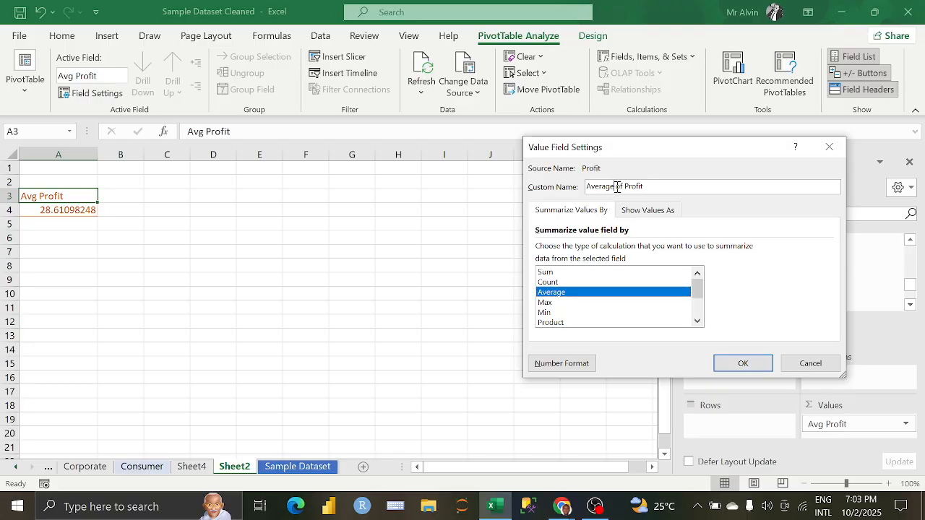
left_click_drag(622, 186, 594, 187)
type("VG")
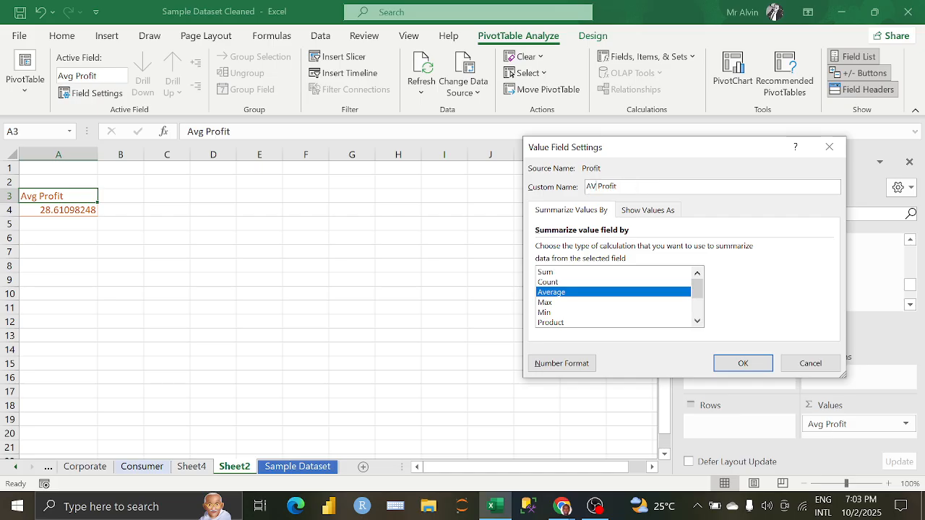
left_click(741, 367)
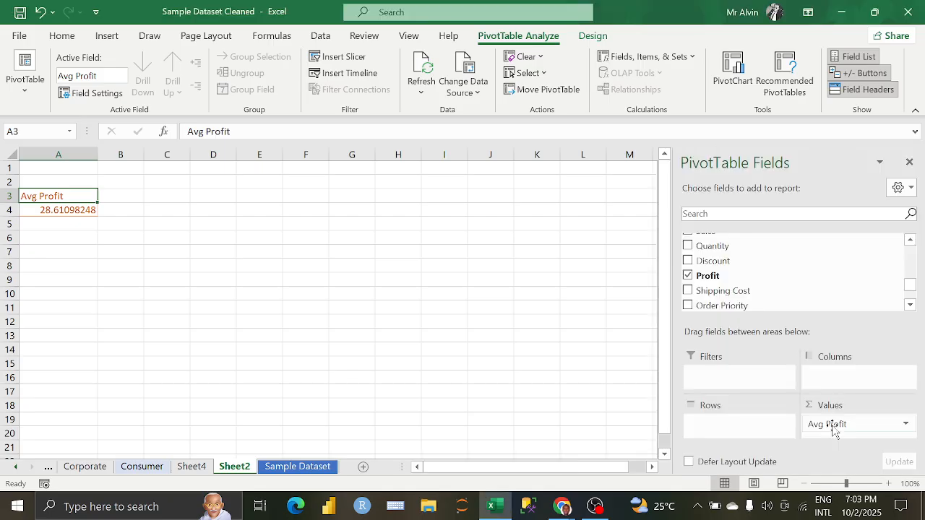
left_click(115, 210)
left_click(52, 213)
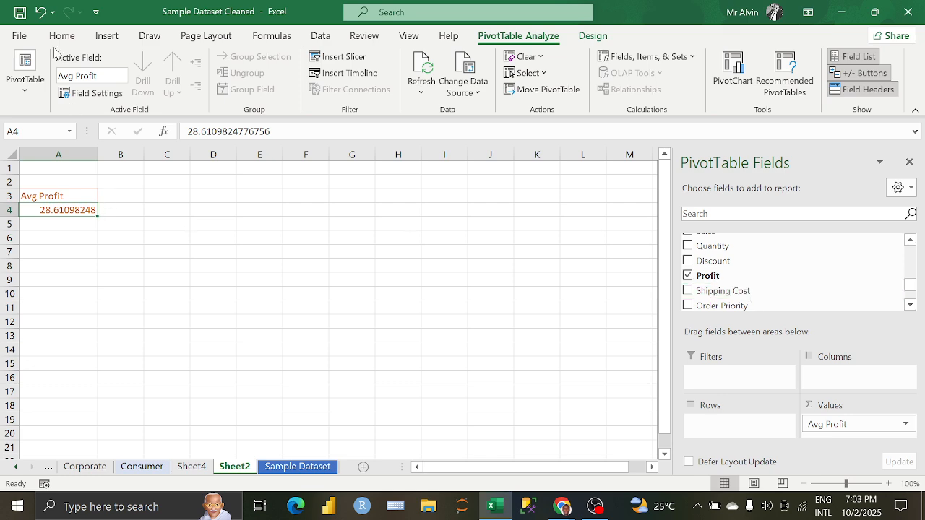
left_click(124, 236)
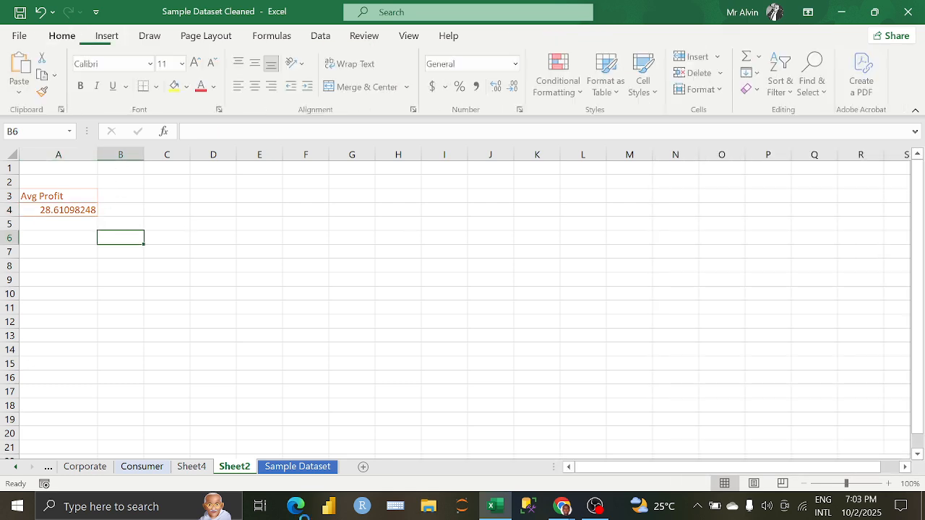
- Insert a PivotTable from Table1 on the Sample Dataset sheet, placed on the existing worksheet at Sheet2!$D$3
left_click(284, 469)
left_click(211, 237)
left_click(107, 36)
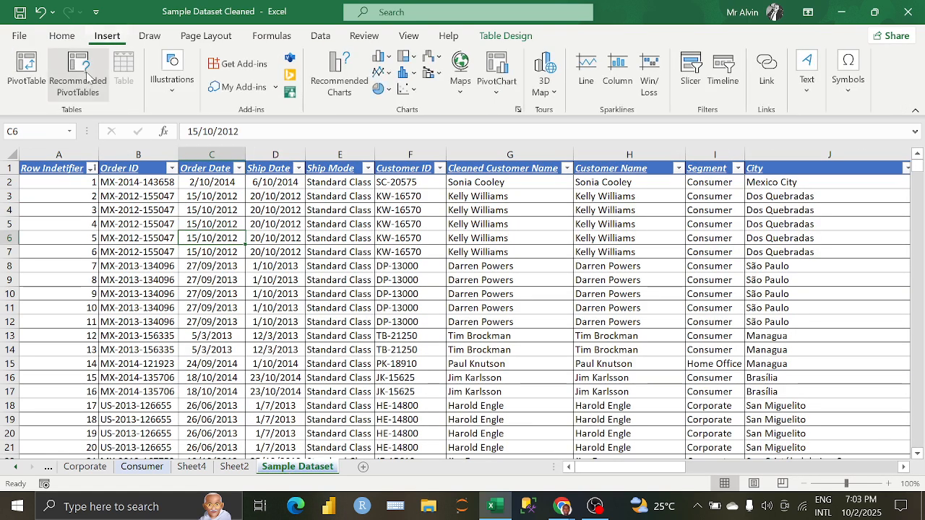
left_click(26, 69)
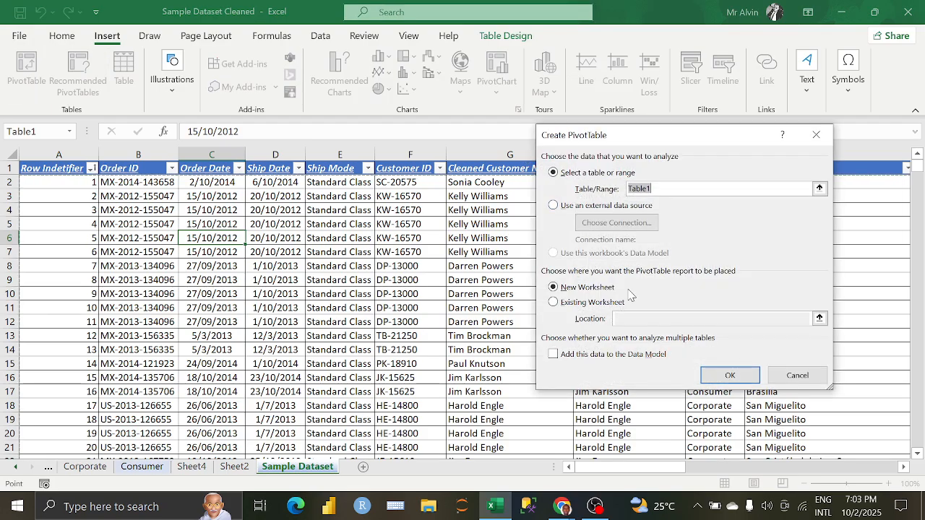
left_click(586, 302)
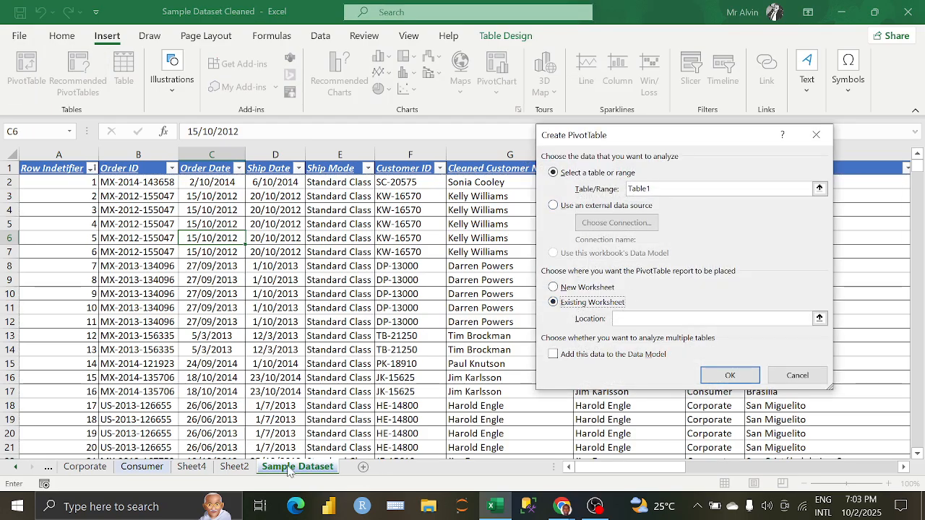
left_click(234, 466)
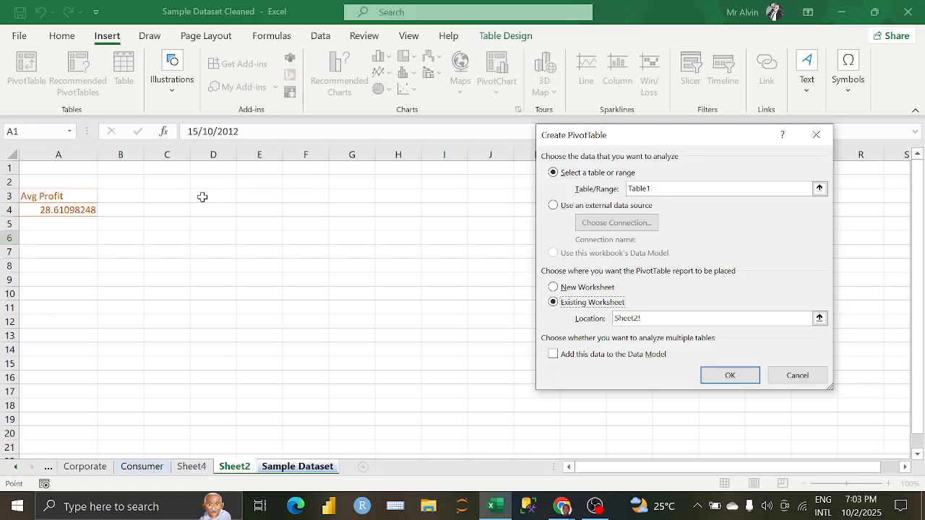
left_click(207, 197)
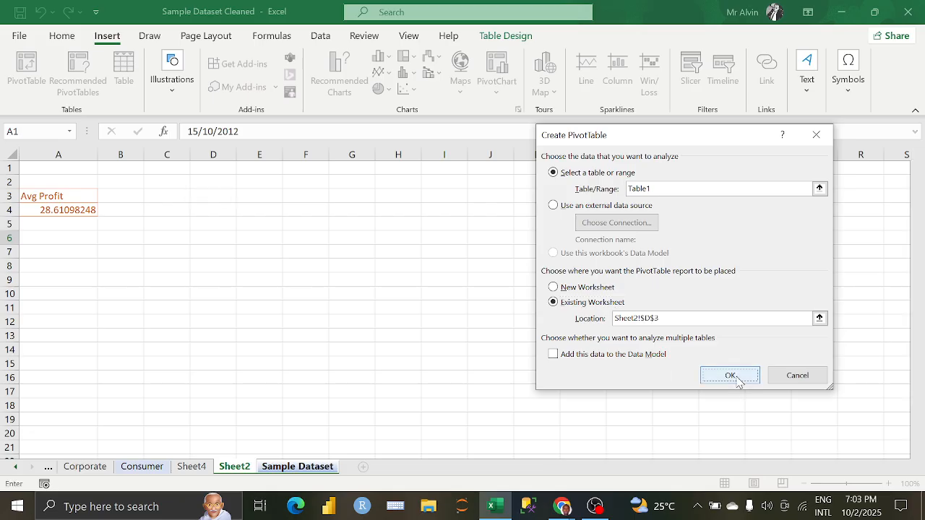
left_click(737, 380)
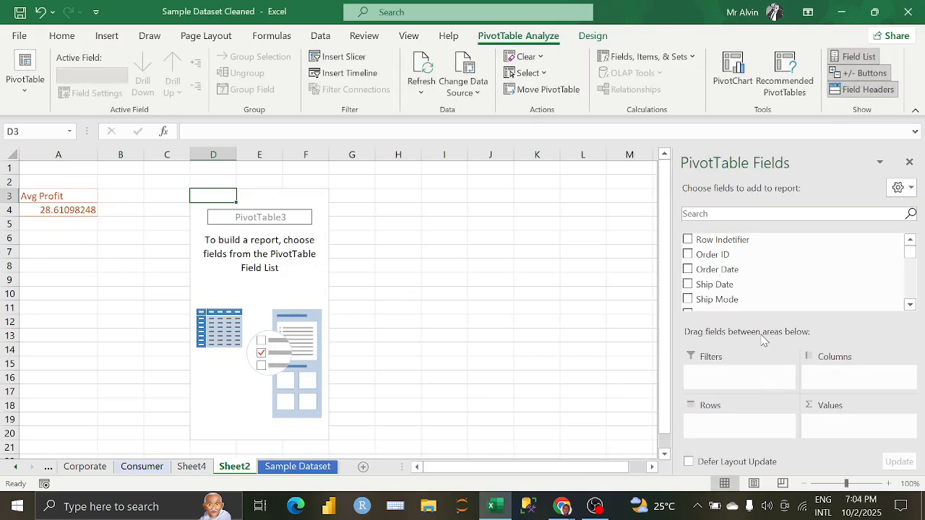
- Add the Category field to the rows of the new PivotTable
scroll(719, 267, "down", 2)
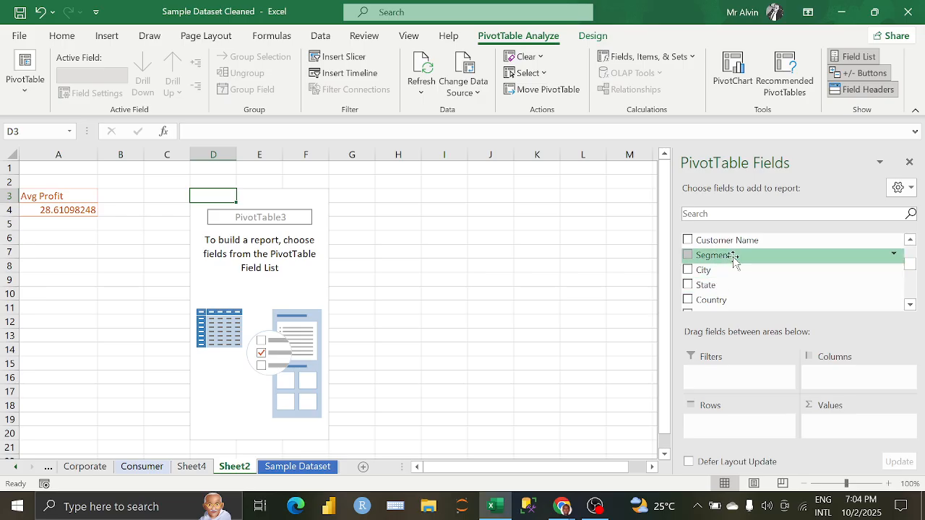
scroll(726, 256, "up", 2)
scroll(734, 270, "down", 1)
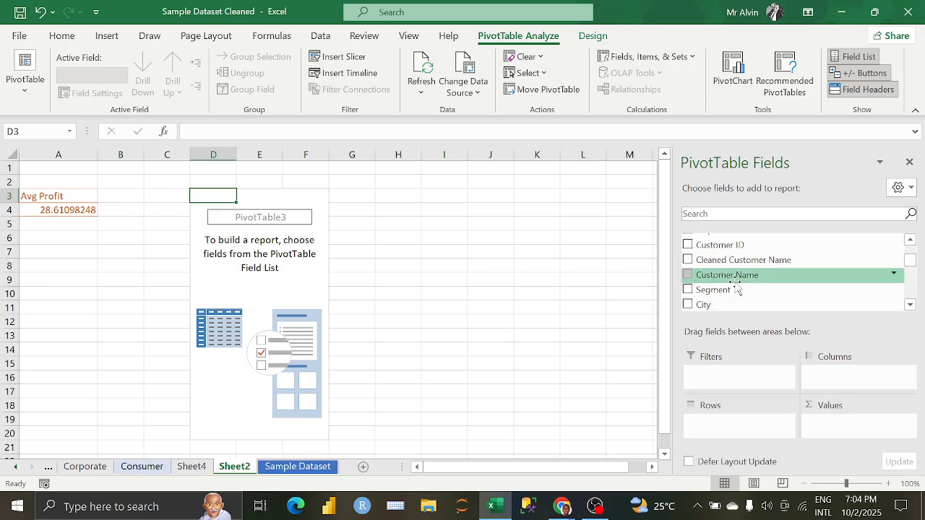
scroll(734, 288, "down", 2)
scroll(721, 265, "up", 1)
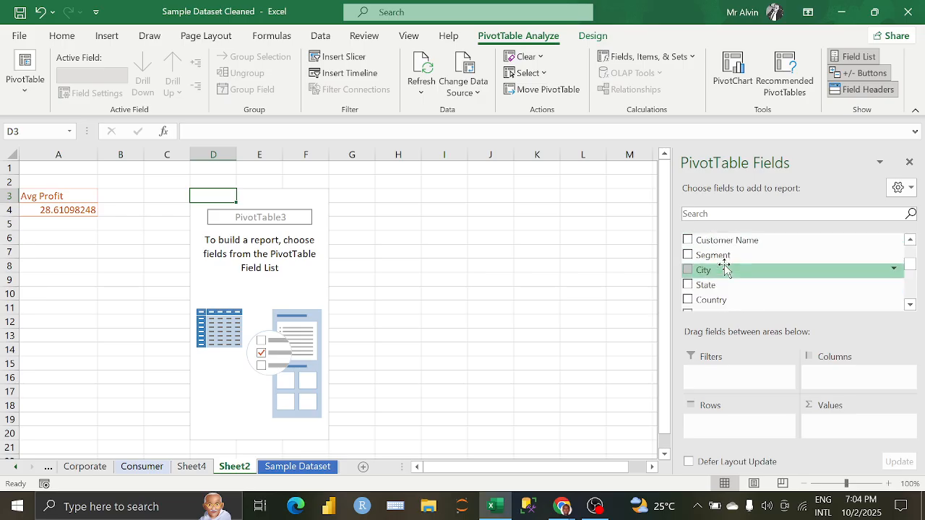
scroll(723, 274, "down", 2)
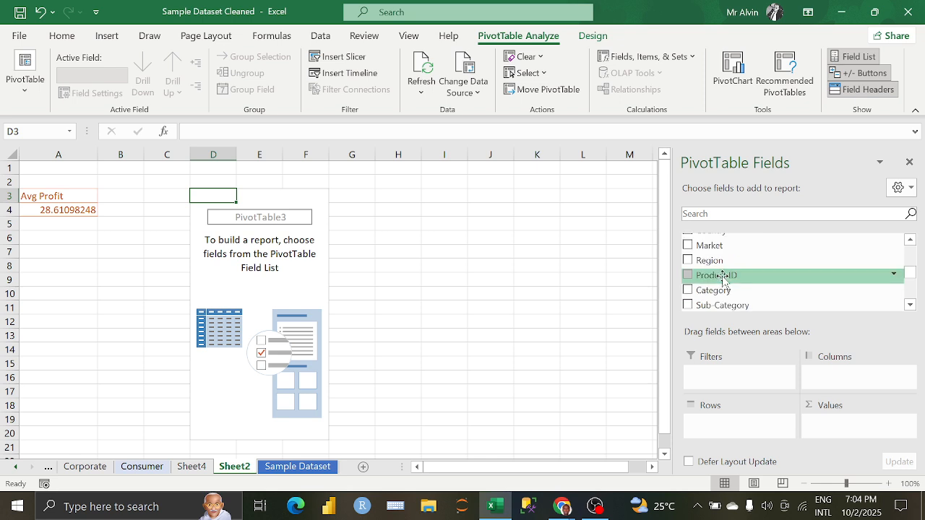
left_click_drag(719, 294, 744, 419)
- Add the Product ID field to the values of the PivotTable at D3
scroll(737, 240, "up", 2)
scroll(737, 257, "down", 2)
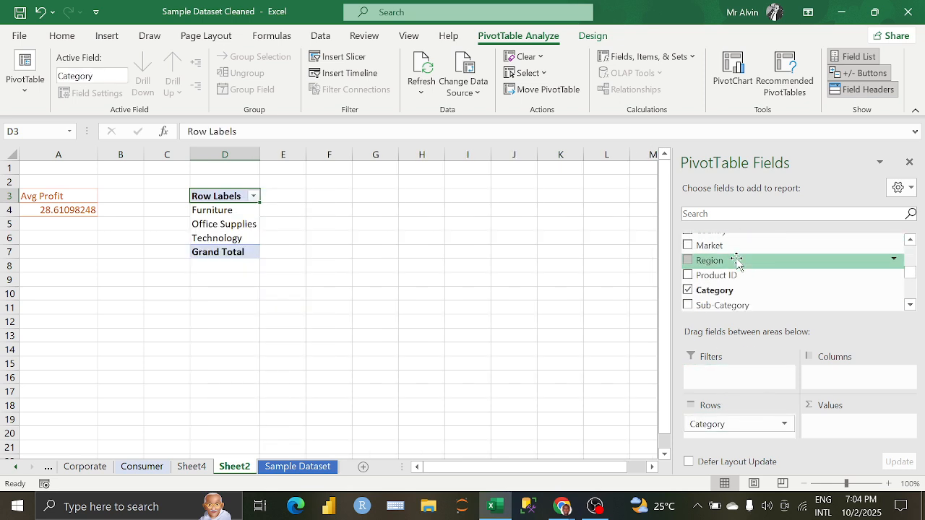
left_click_drag(727, 275, 844, 424)
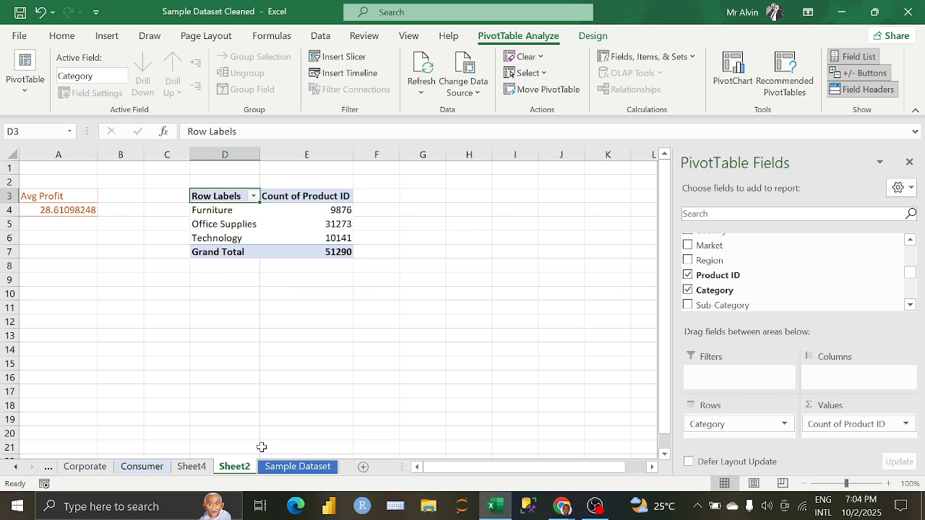
- Move Sheet2 after the Sample Dataset sheet, review the dataset's Product ID column, and return to Sheet2
left_click(295, 468)
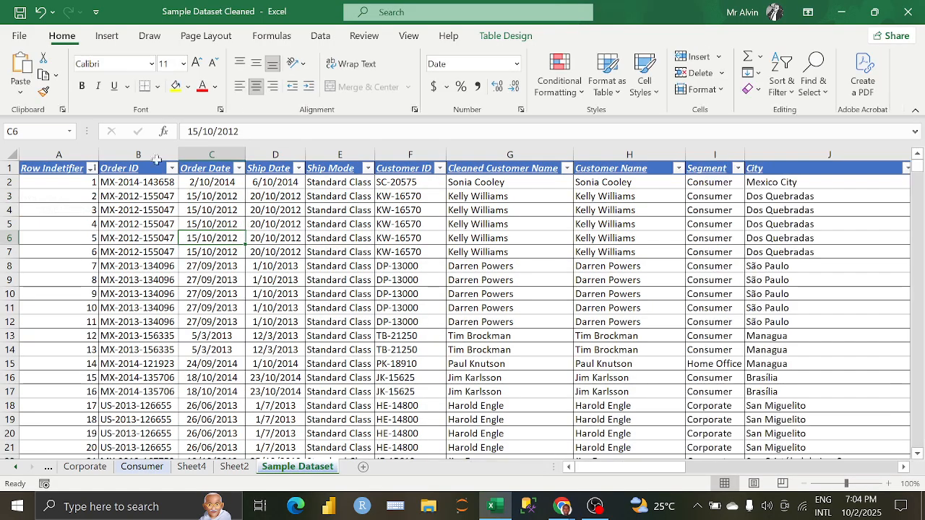
left_click_drag(239, 468, 350, 470)
left_click(236, 468)
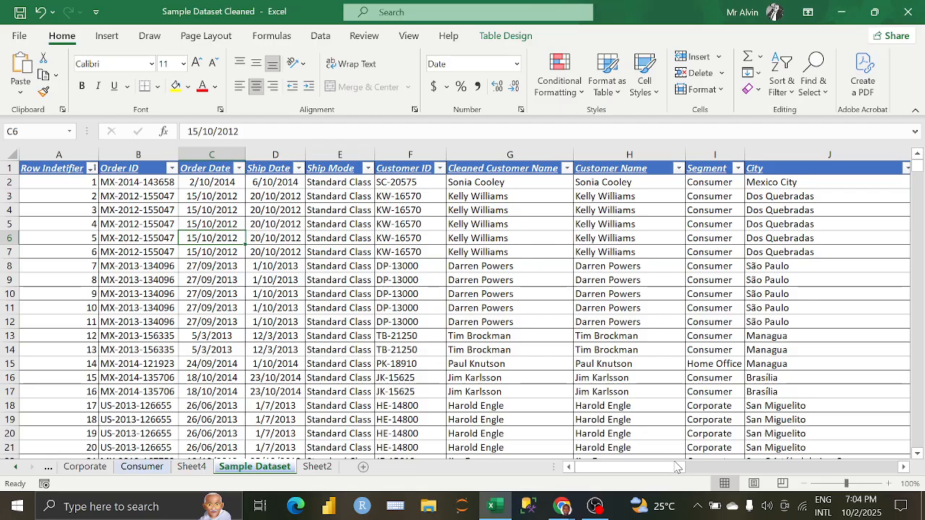
left_click_drag(676, 467, 797, 464)
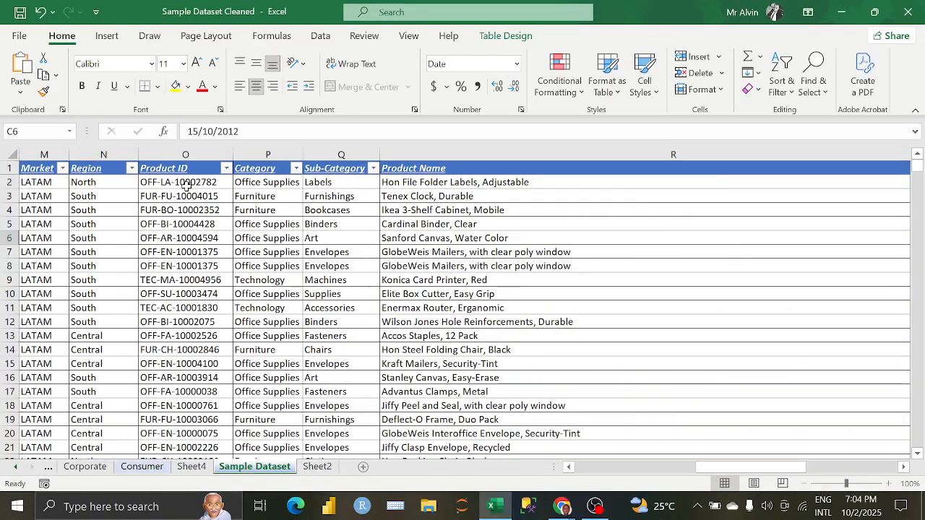
left_click(317, 466)
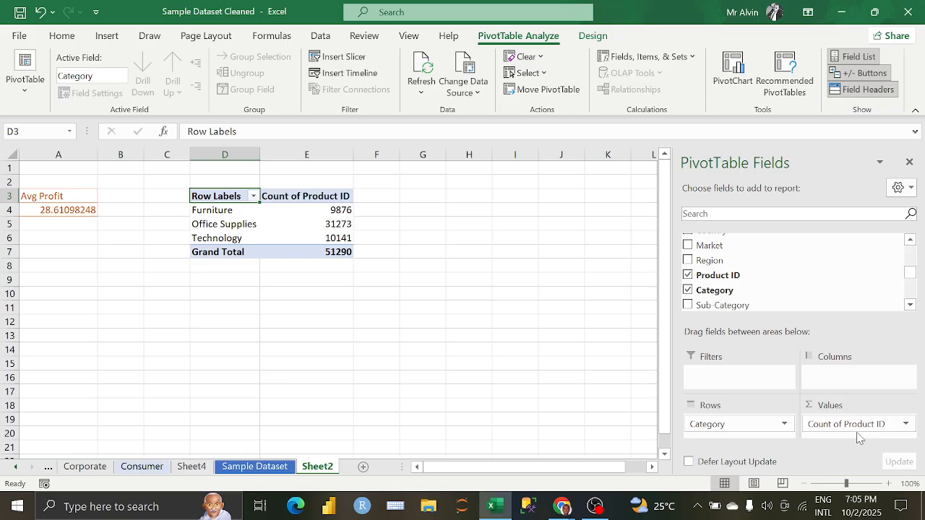
- Switch the Product ID value field's calculation to Sum and back to Count in its value field settings
left_click(905, 425)
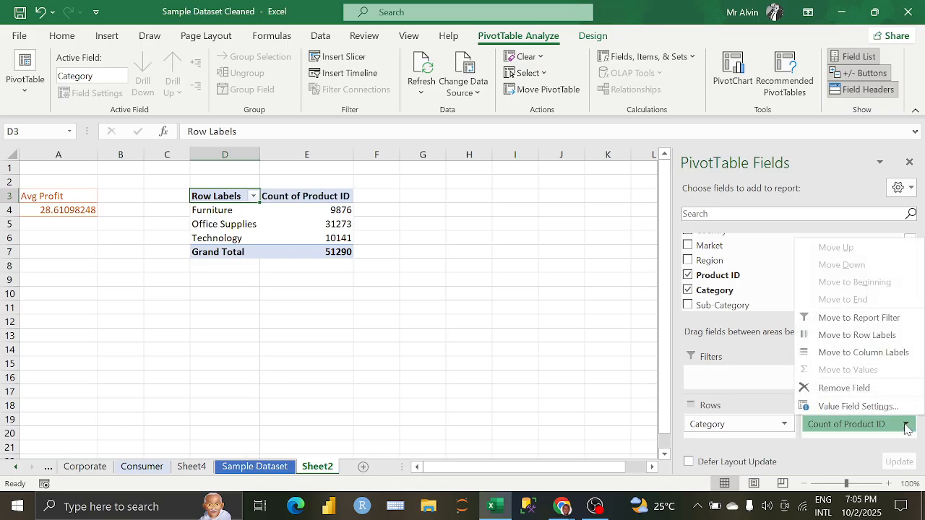
left_click(890, 409)
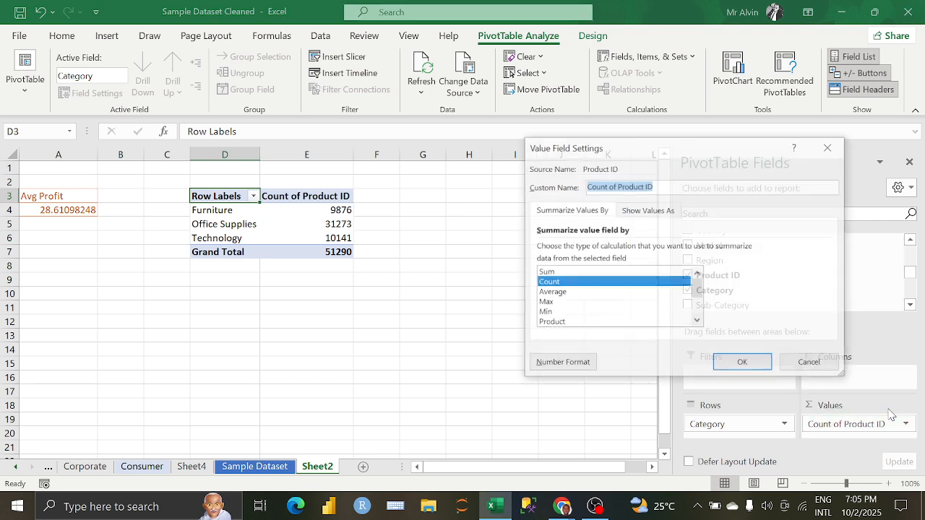
left_click(561, 273)
left_click(744, 365)
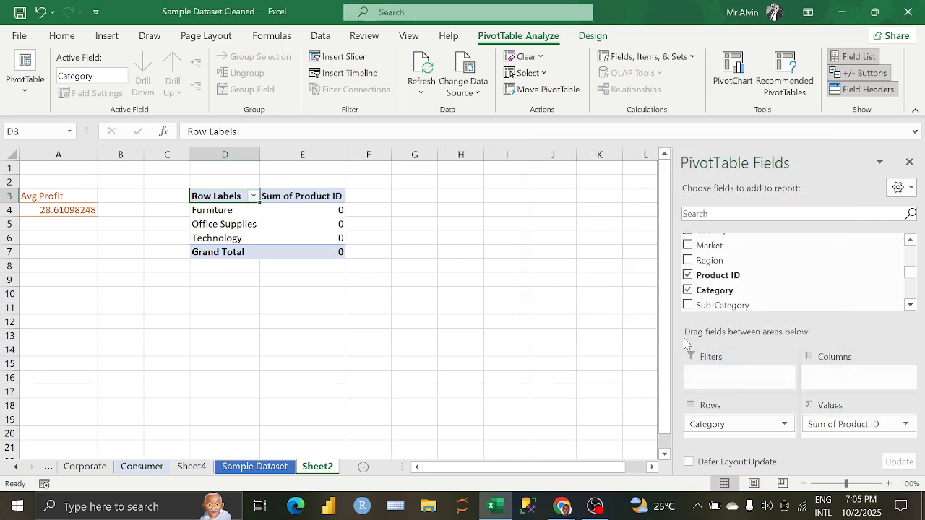
left_click(903, 425)
left_click(880, 409)
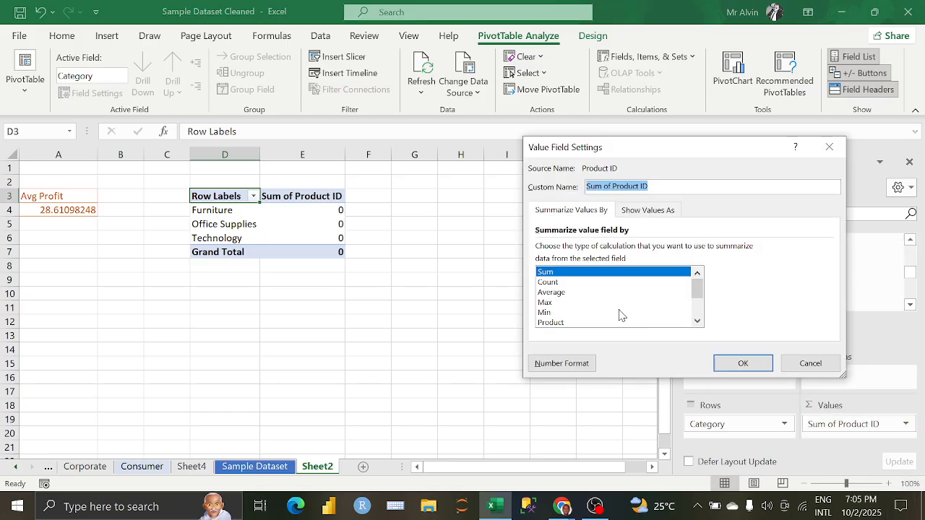
left_click(584, 282)
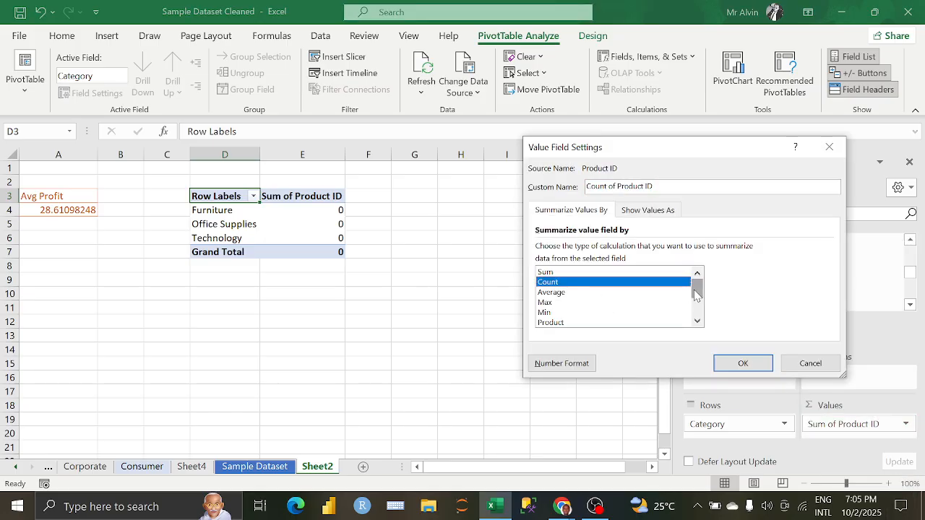
left_click_drag(694, 290, 695, 323)
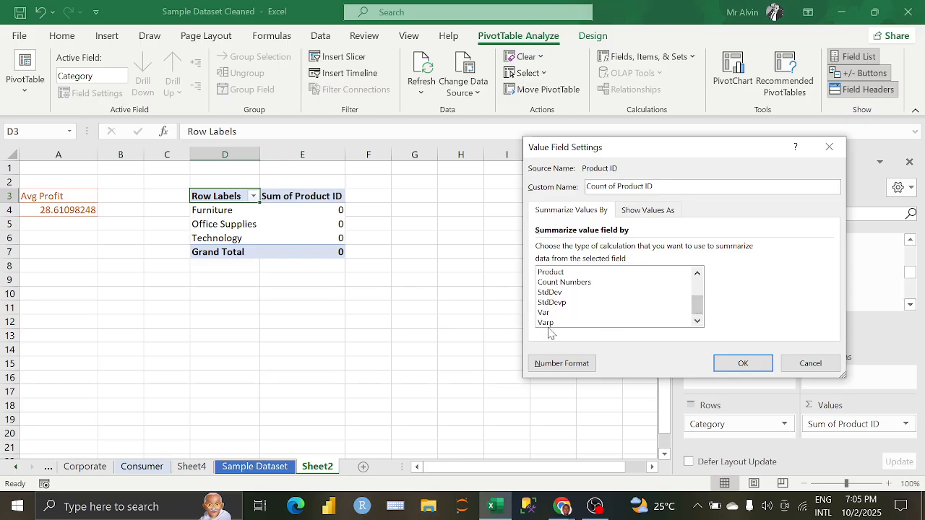
left_click_drag(697, 305, 695, 286)
left_click(723, 363)
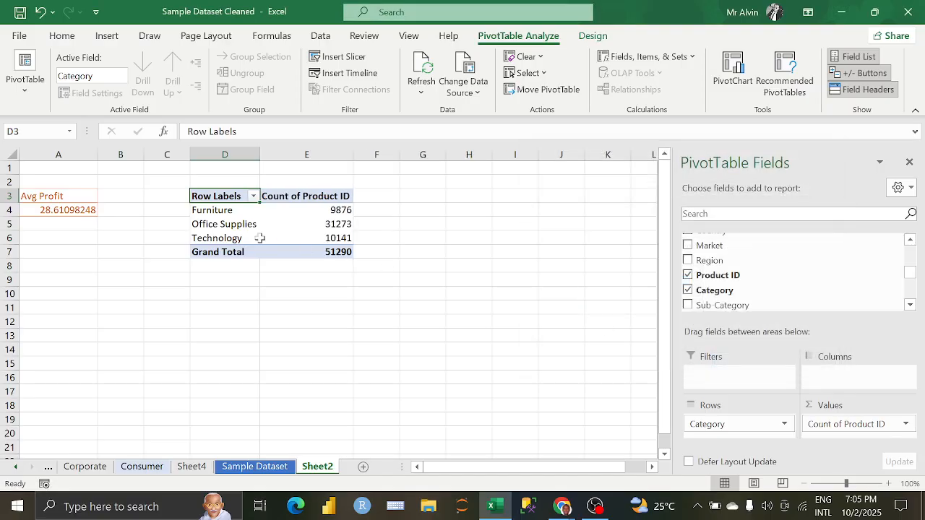
- Show the Product ID counts in the category PivotTable as % of Grand Total
mouse_move(346, 224)
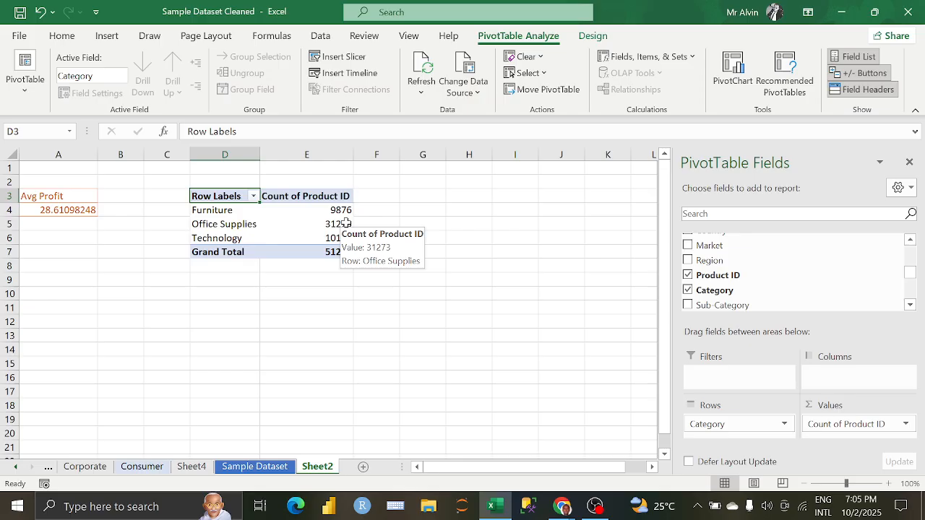
mouse_move(316, 211)
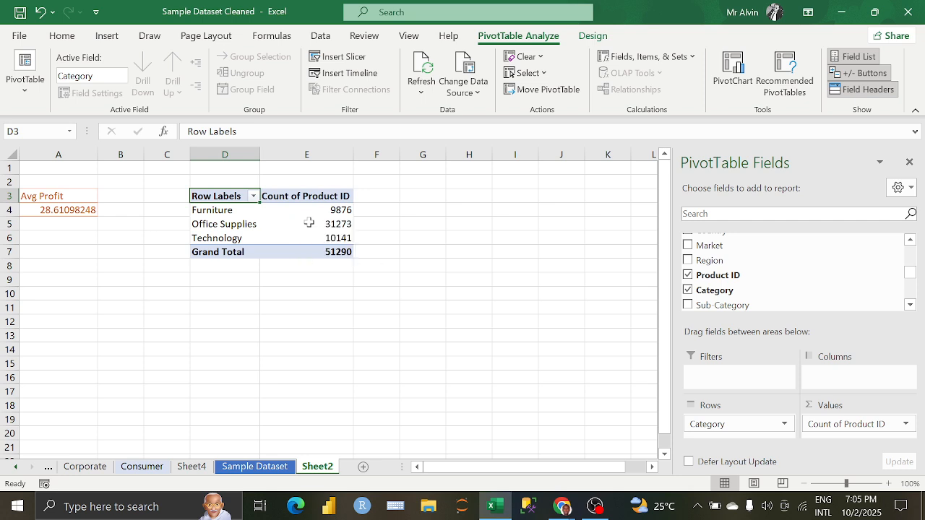
left_click(312, 219)
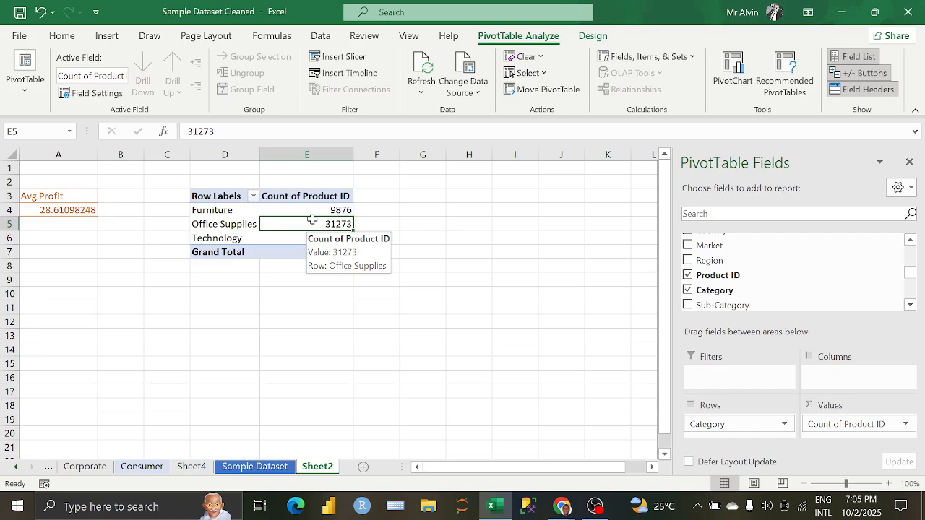
right_click(315, 223)
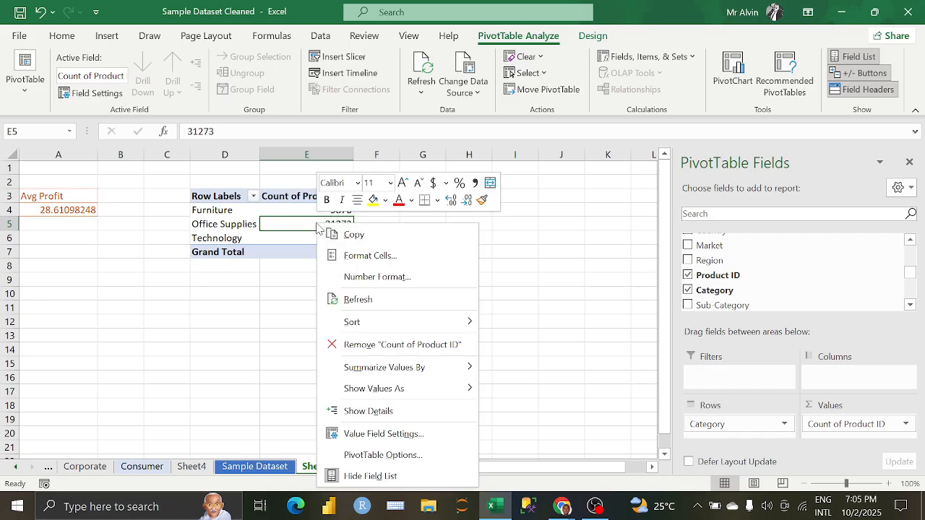
mouse_move(415, 391)
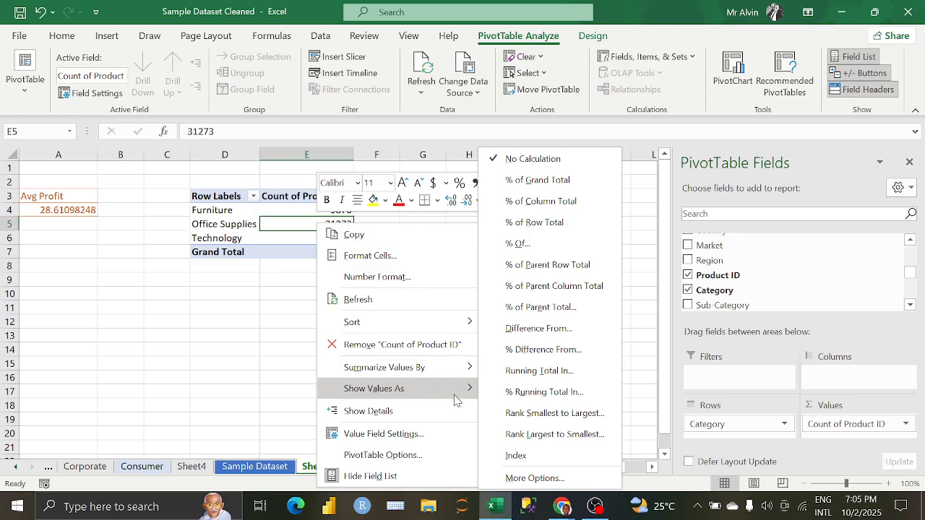
left_click(546, 182)
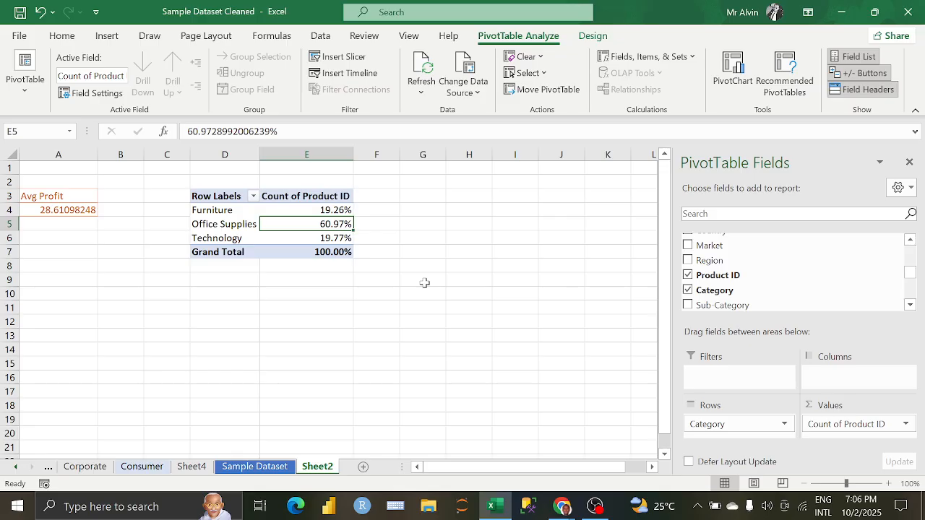
- Enter a GETPIVOTDATA formula in F4 that references the Furniture value in E4
left_click(383, 208)
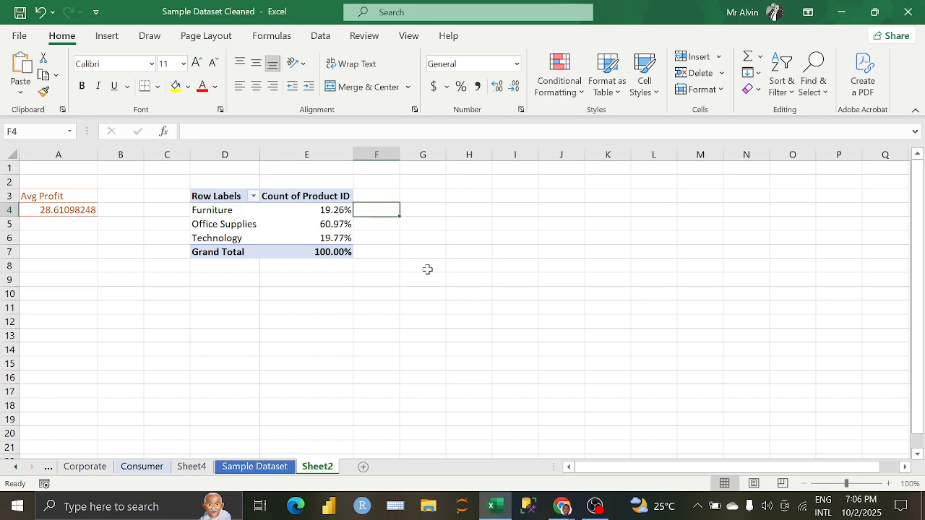
type("=")
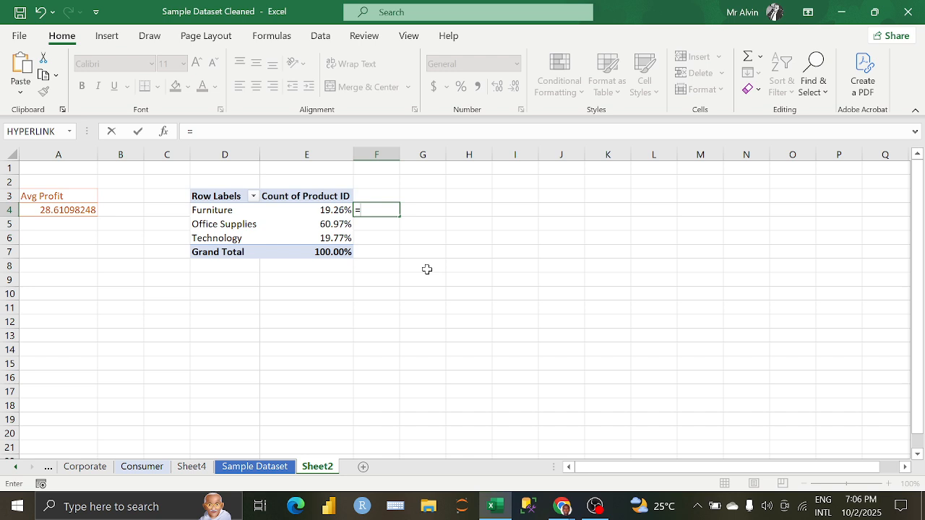
left_click(334, 205)
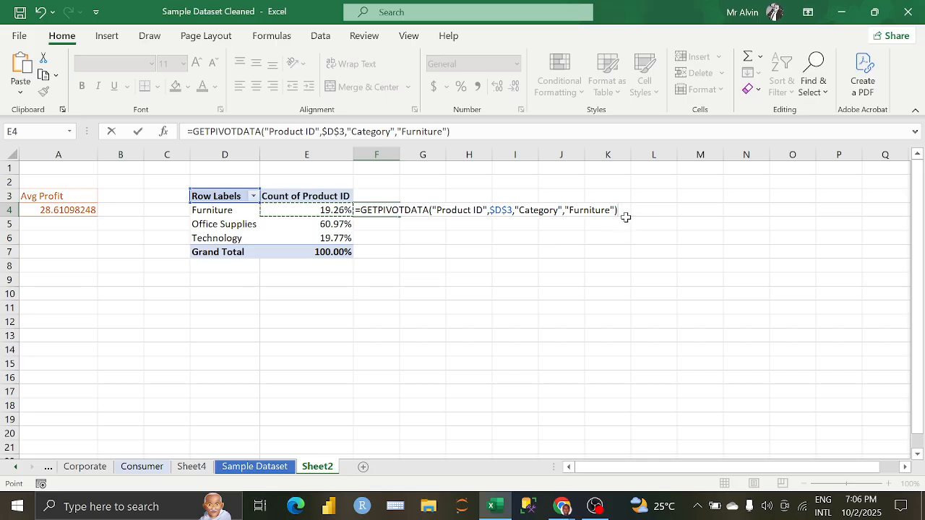
key("Return")
left_click(377, 211)
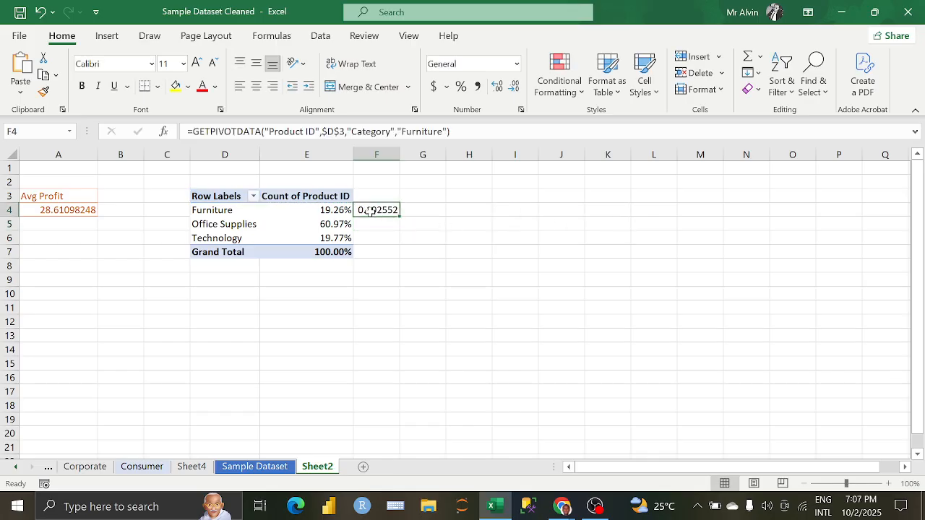
- Copy the percentage formatting from E4:E6 onto F4:F6 with Format Painter
left_click_drag(339, 210, 345, 237)
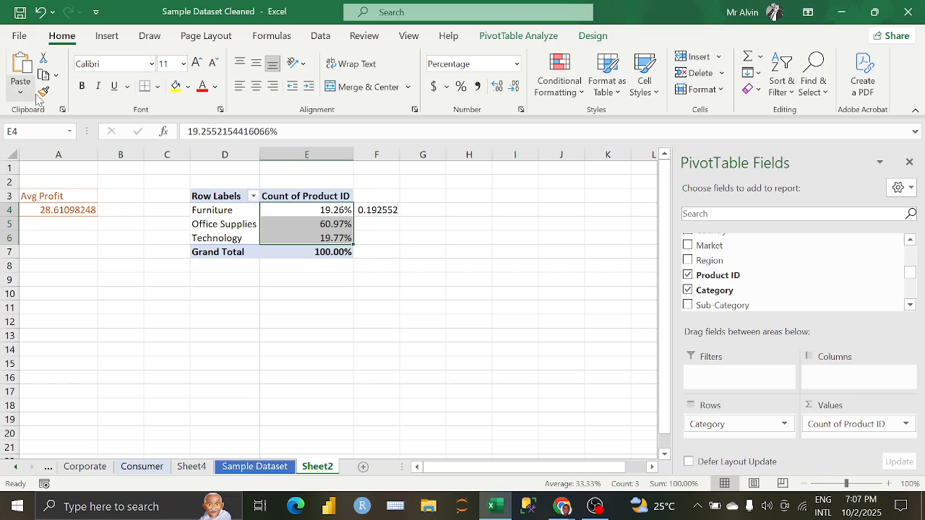
left_click(42, 93)
left_click_drag(378, 210, 380, 239)
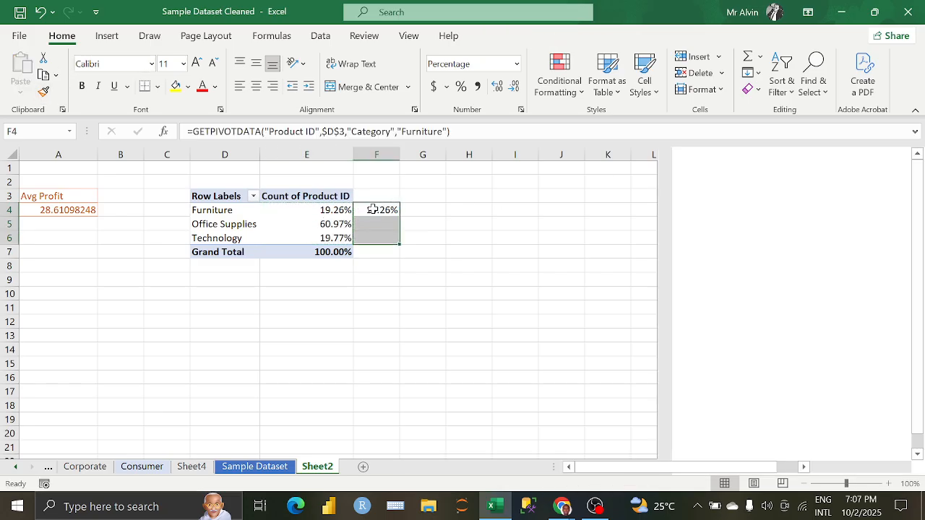
- Move the Category field from the PivotTable's rows to its columns, replacing the existing data in the adjacent cells
left_click(418, 232)
left_click(372, 210)
left_click(329, 211)
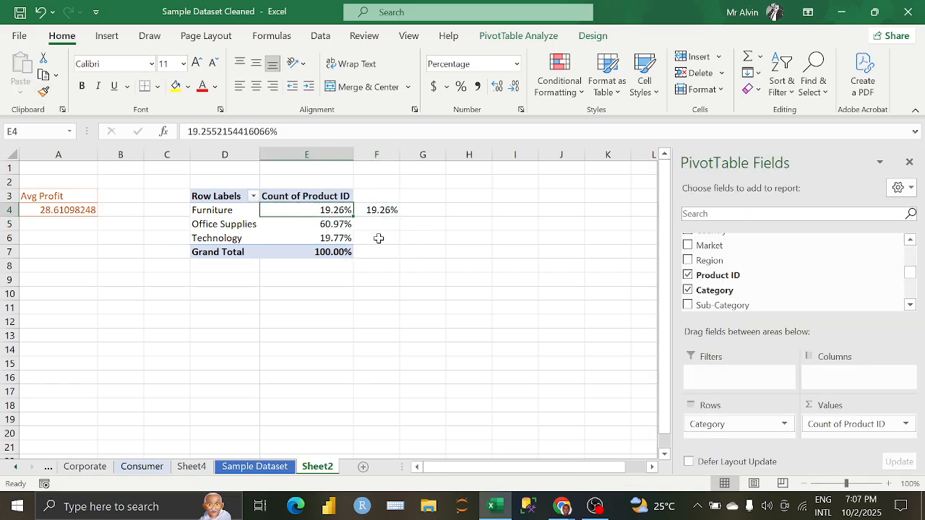
left_click(292, 242)
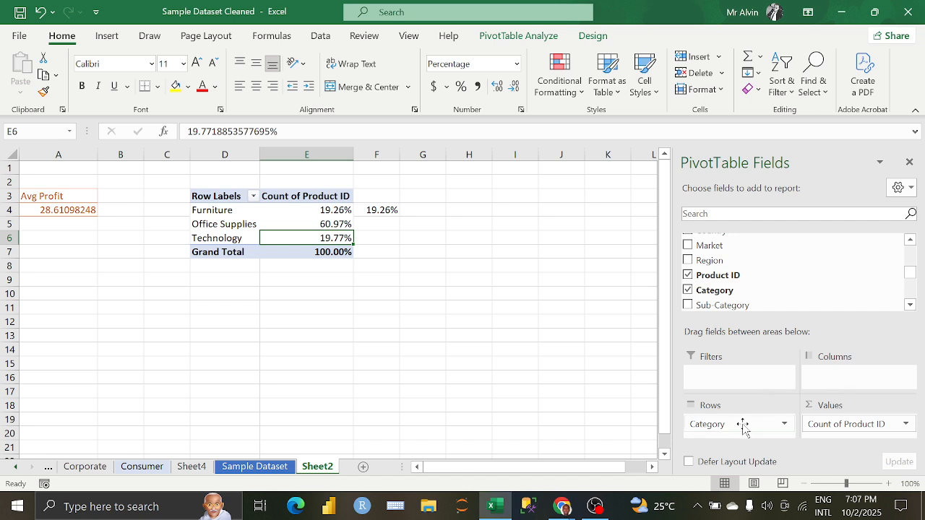
mouse_move(741, 424)
left_mouse_down()
mouse_move(819, 415)
mouse_move(872, 388)
left_mouse_up()
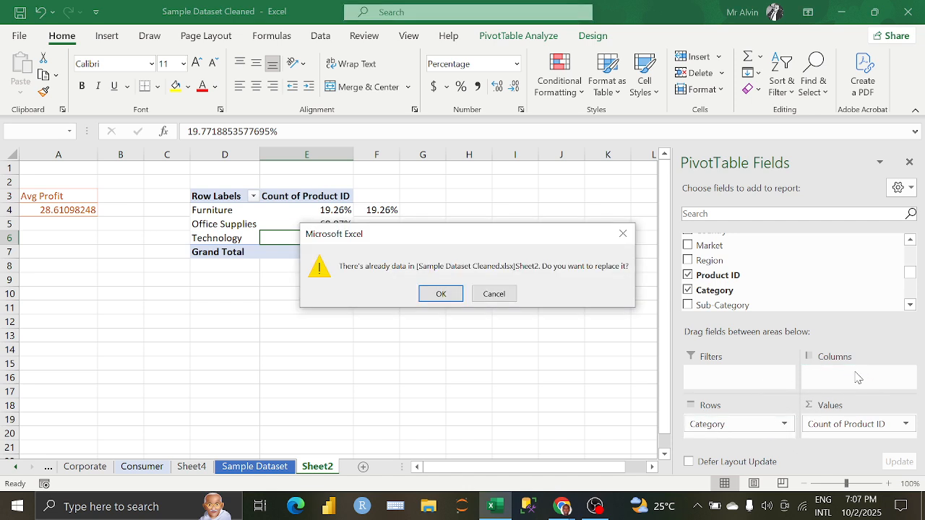
left_click(443, 294)
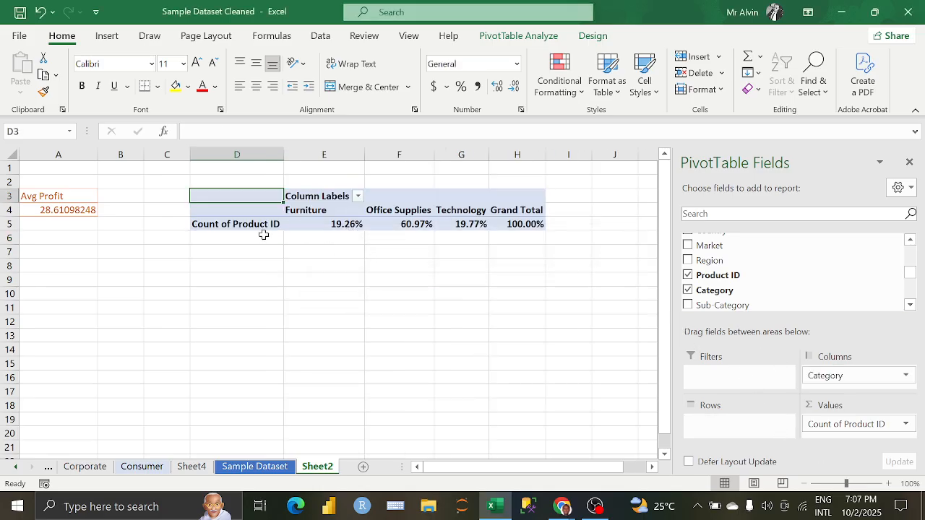
- Rename the Count of Product ID value field as Products
left_click(255, 224)
left_click_drag(282, 132, 165, 139)
type("Products")
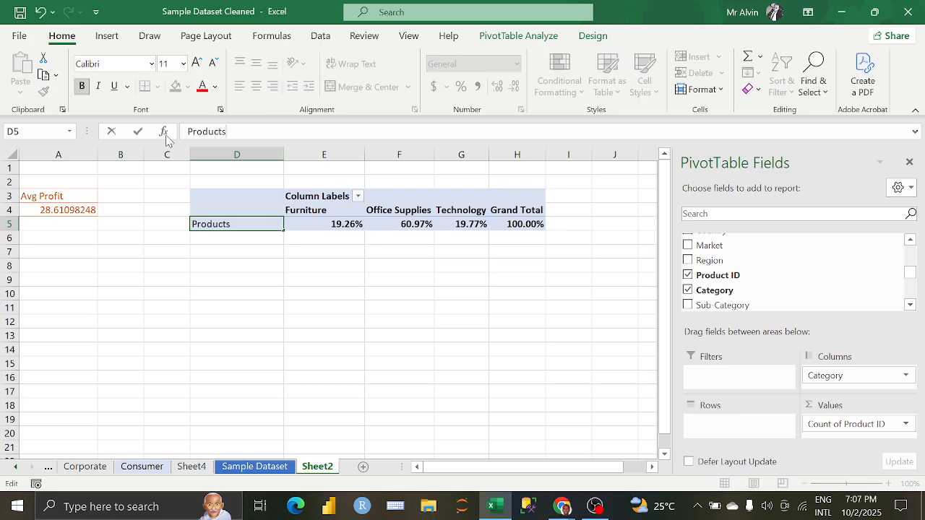
key("Return")
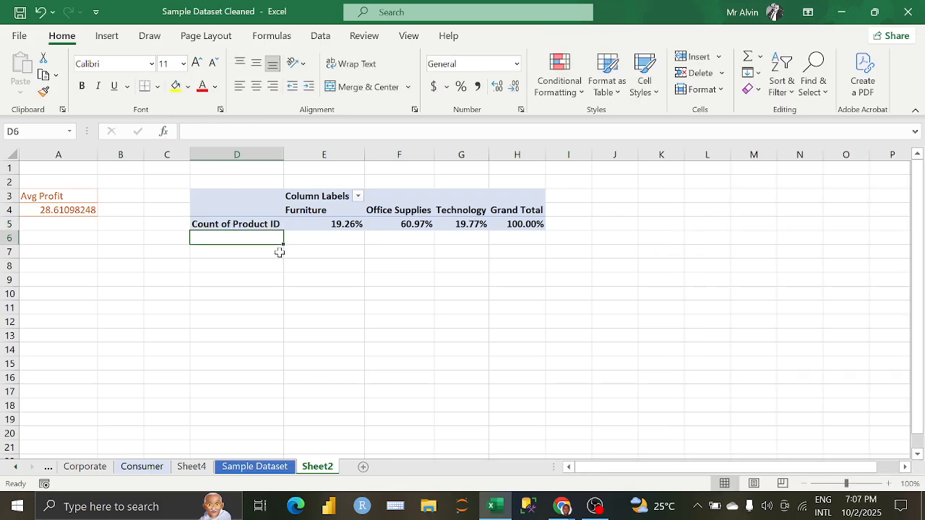
left_click(252, 225)
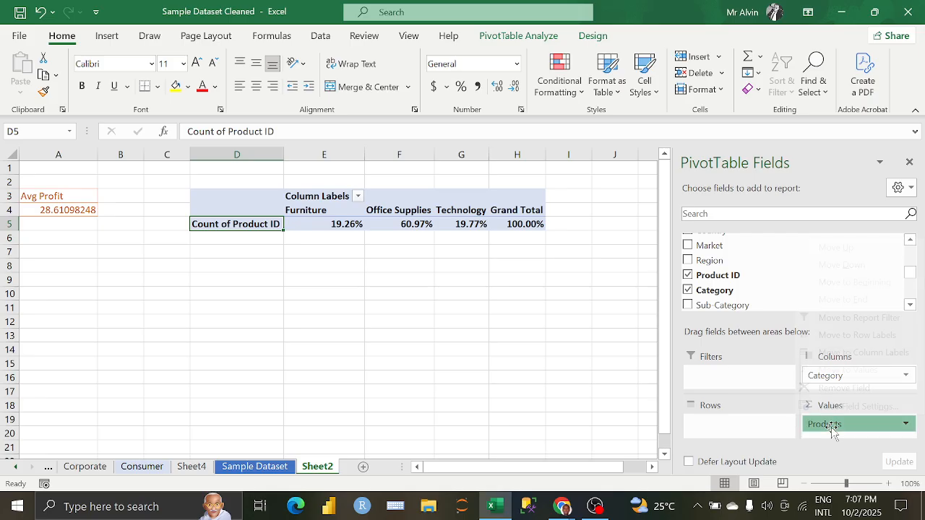
left_click(832, 424)
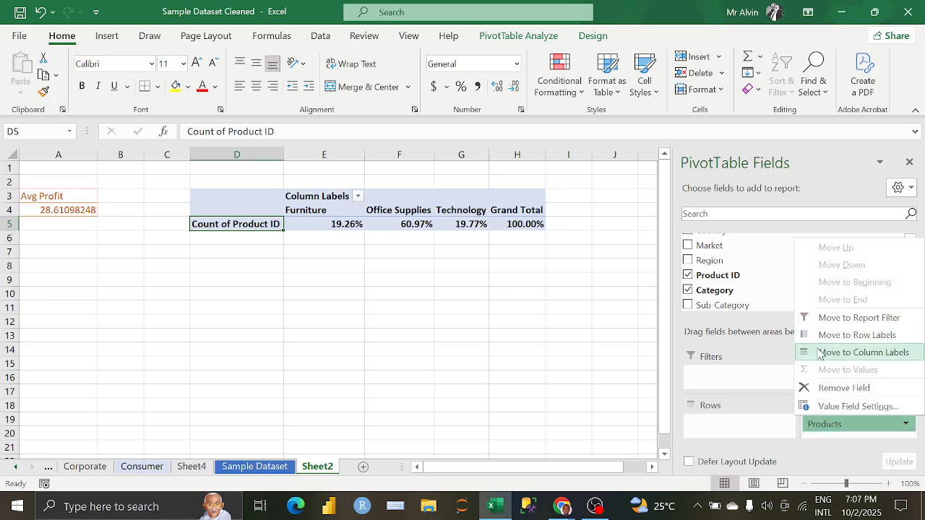
left_click(750, 342)
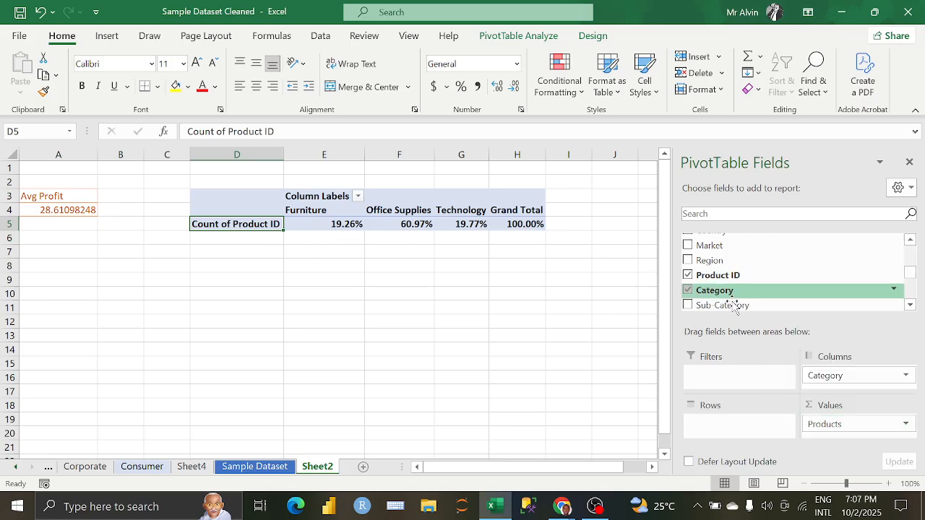
- Add the City field to the PivotTable's rows and look through the full list of cities down to the Grand Total
scroll(744, 291, "up", 5)
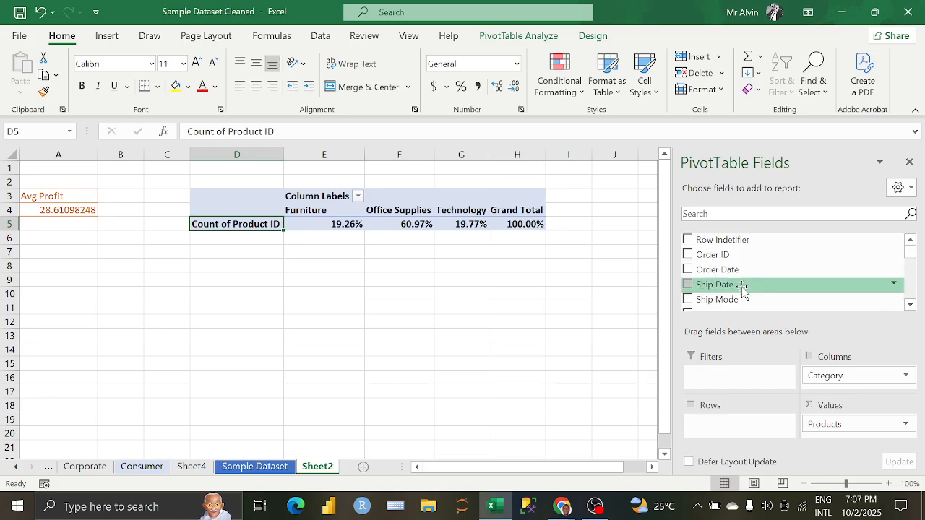
scroll(743, 290, "down", 5)
scroll(743, 291, "down", 1)
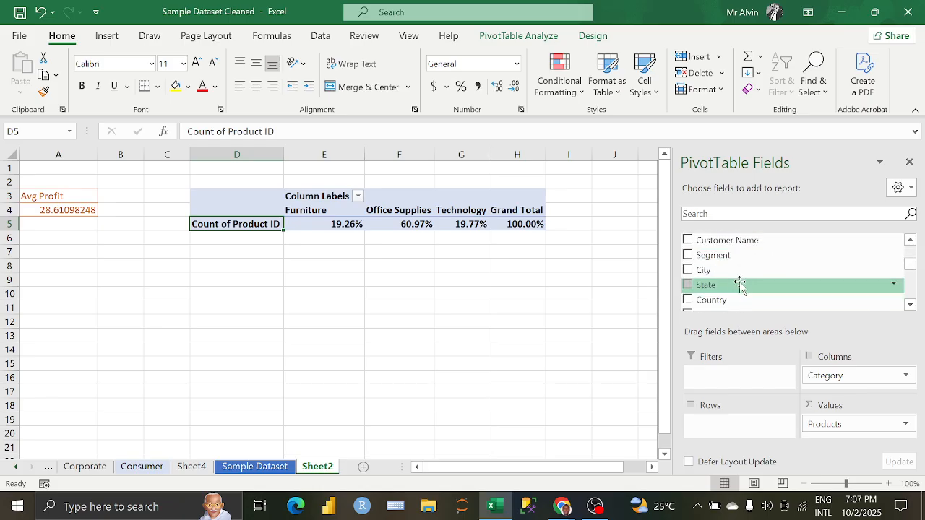
left_click_drag(733, 270, 727, 428)
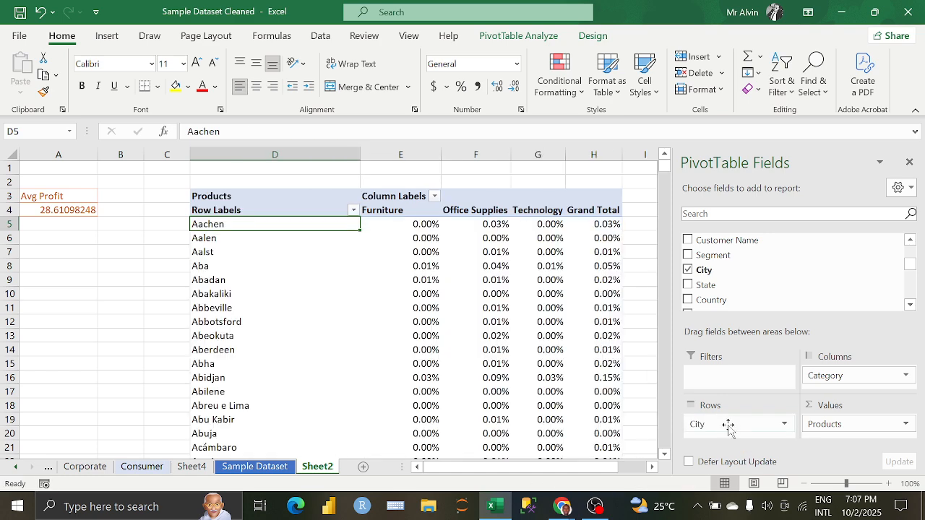
scroll(448, 265, "down", 13)
scroll(506, 295, "down", 17)
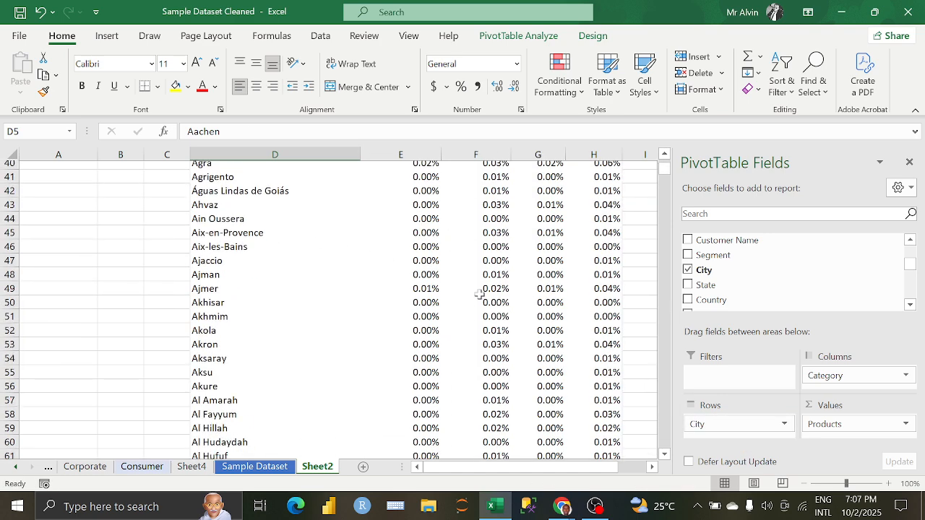
left_click_drag(664, 173, 647, 454)
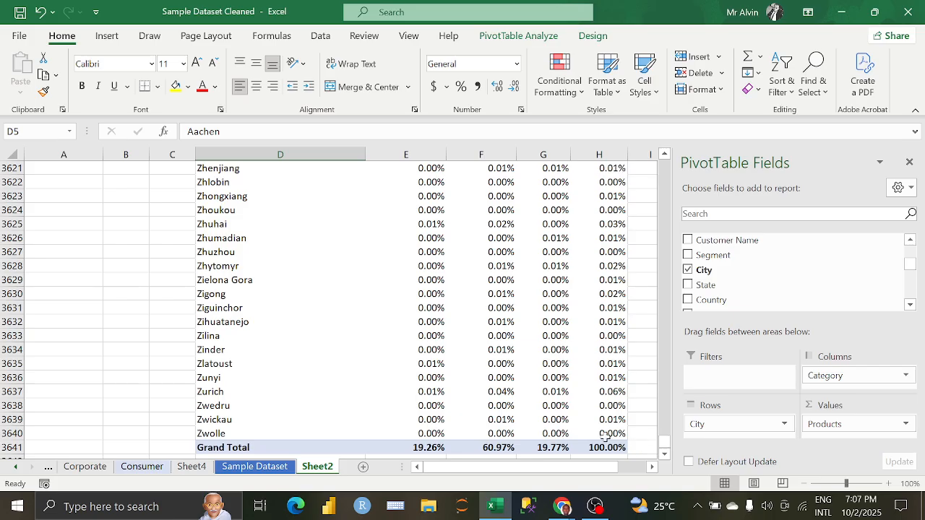
scroll(363, 271, "up", 7)
left_click_drag(649, 445, 648, 163)
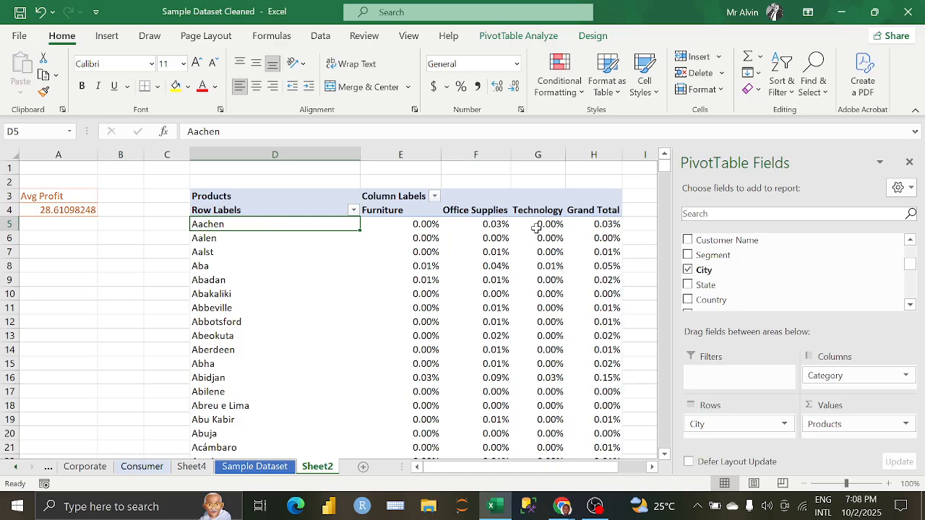
- Rename the Row Labels header in D4 as City
left_click(404, 254)
left_click(400, 199)
left_click(277, 214)
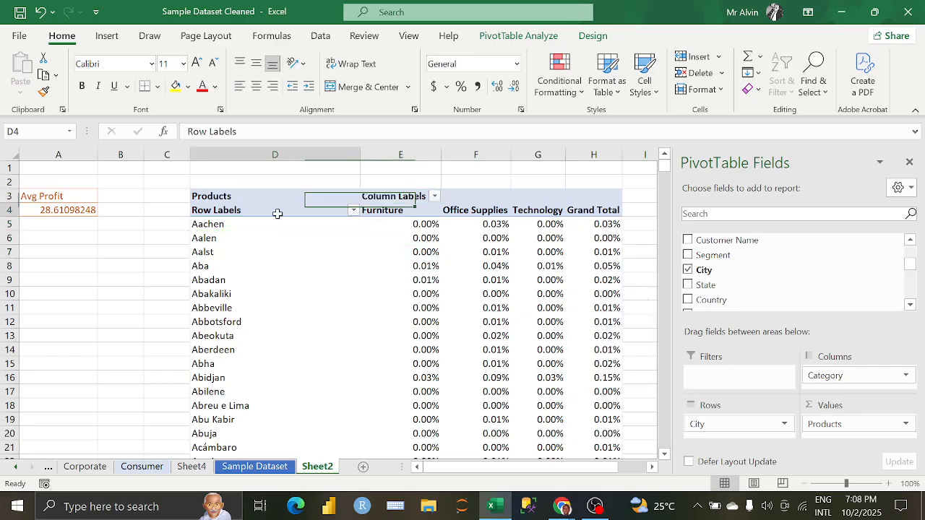
left_click_drag(245, 132, 180, 134)
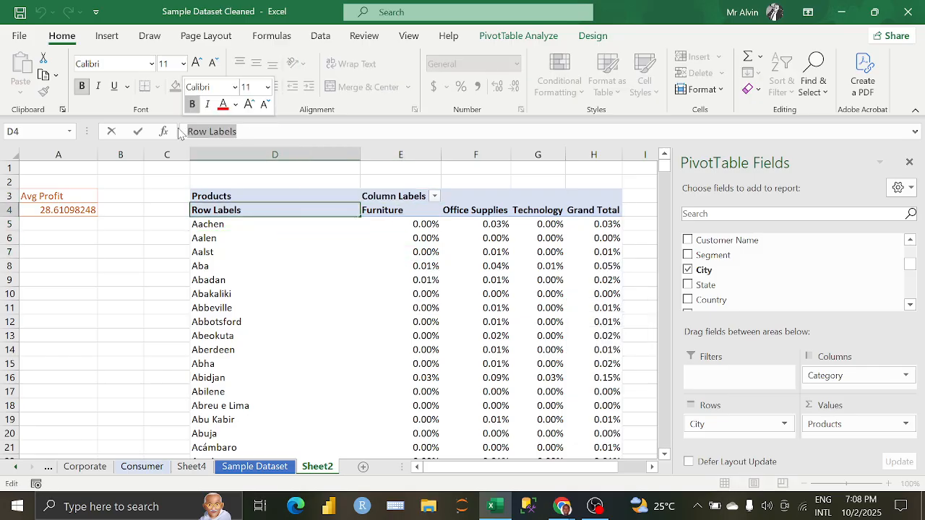
type("City")
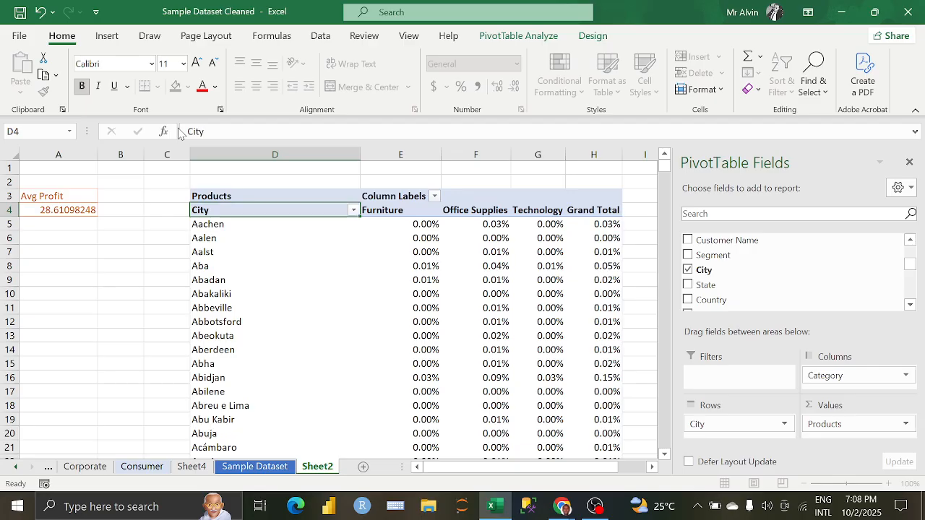
key("Return")
- Rename the Column Labels header in E3 as Product Categories and fit column E's width to it
left_click(403, 212)
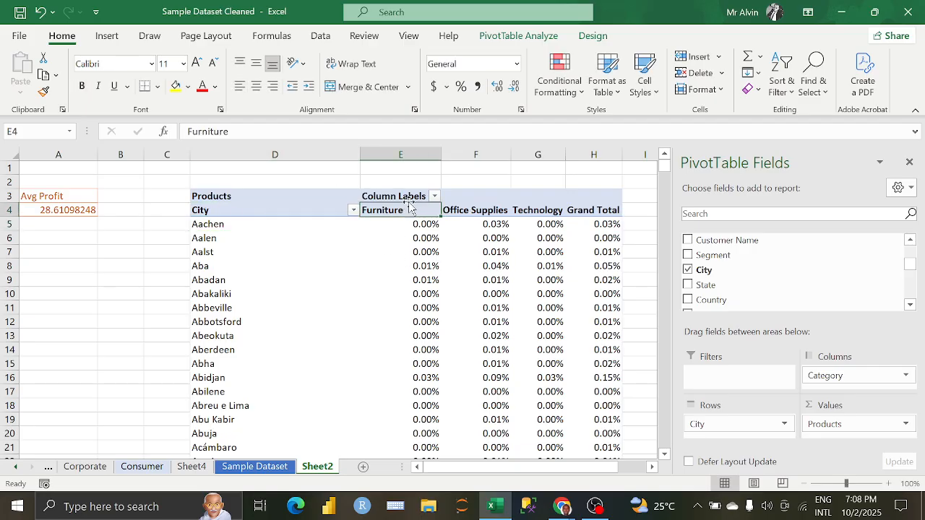
left_click(404, 195)
left_click_drag(253, 132, 166, 133)
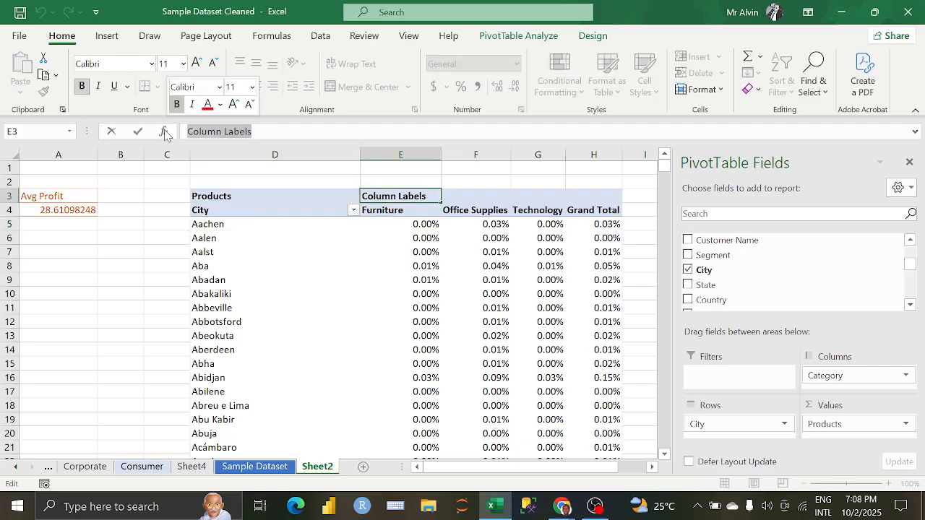
type("Product")
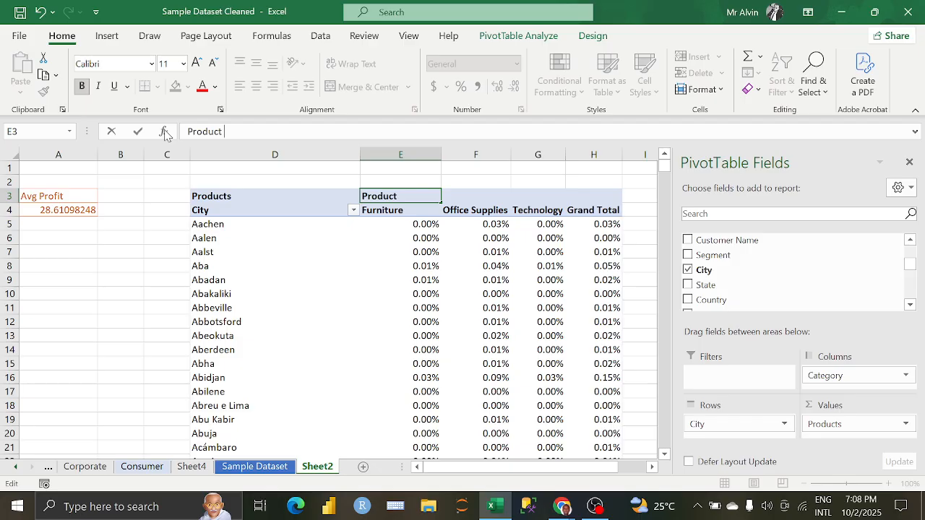
type("Catgeories")
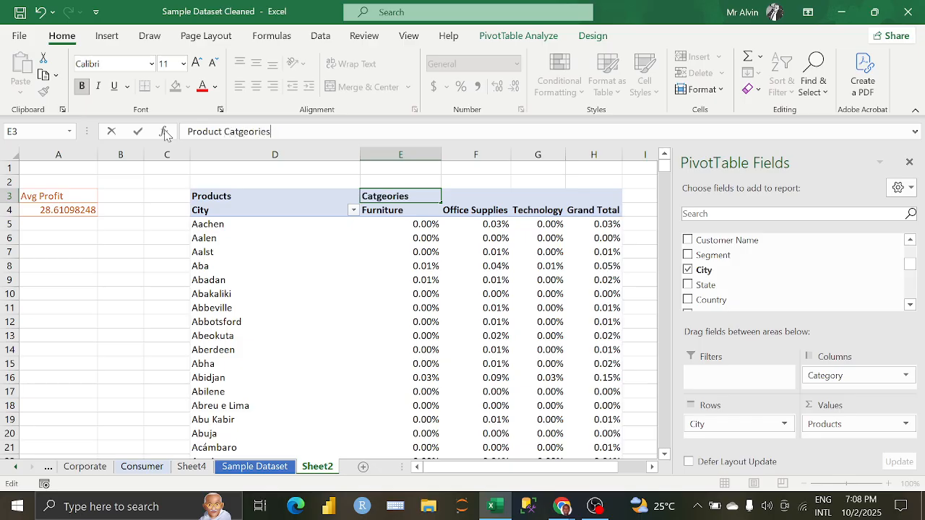
key("Return")
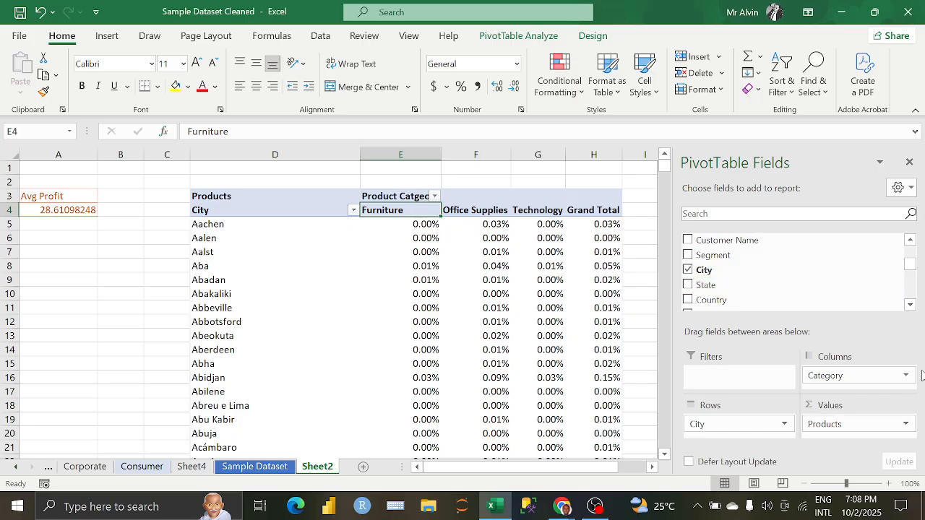
left_click(419, 197)
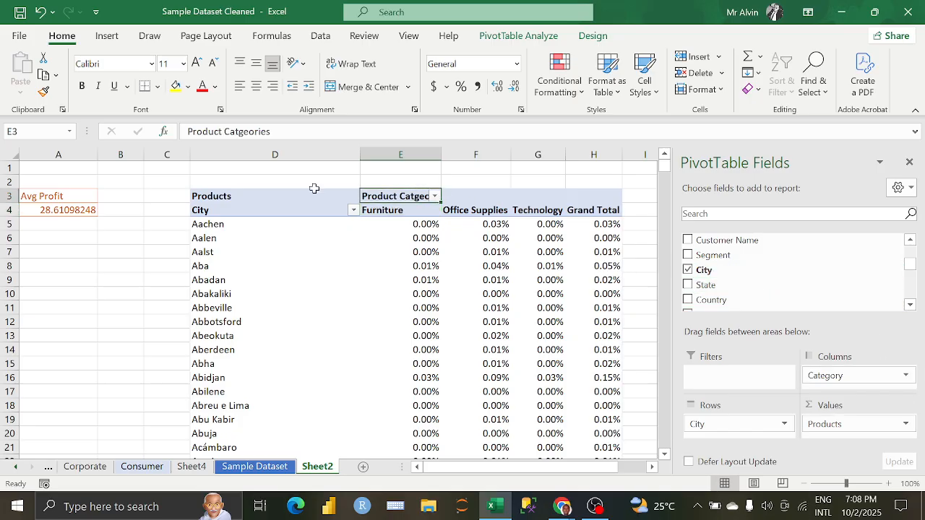
left_click_drag(278, 133, 238, 133)
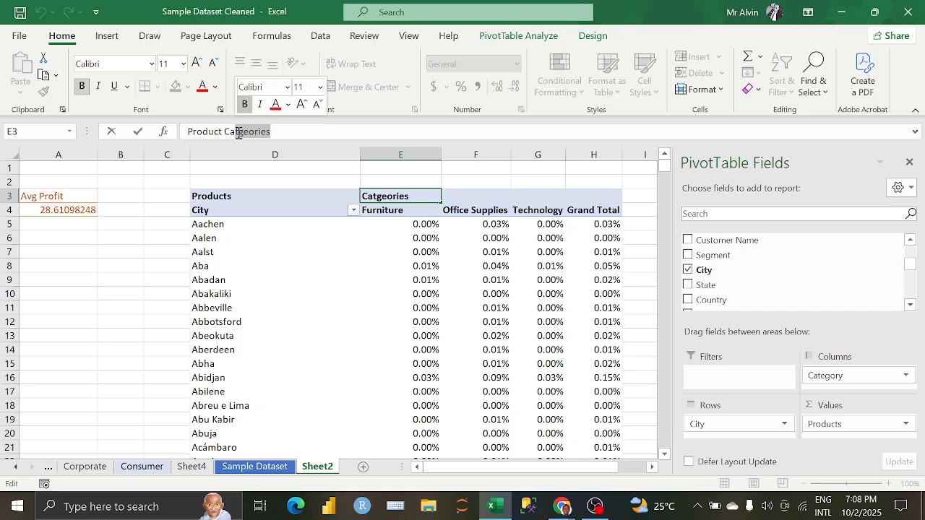
type("tegories")
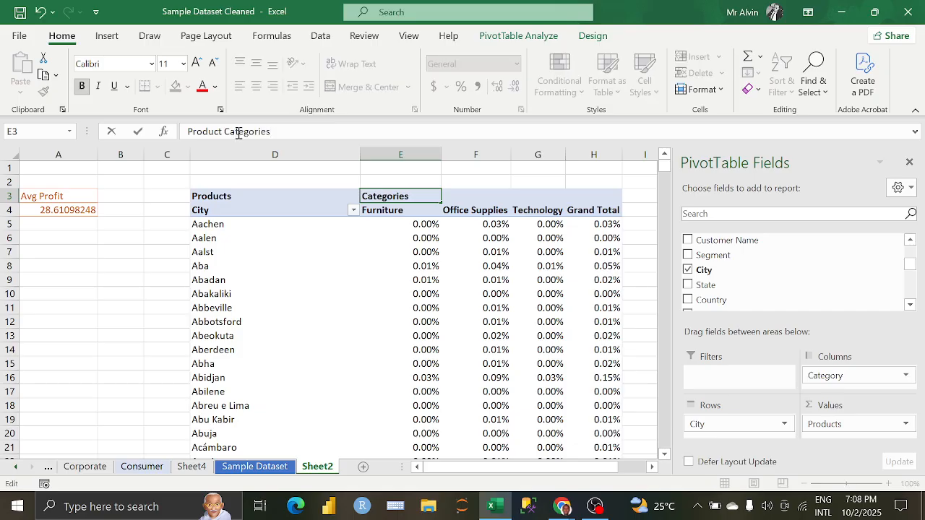
key("Return")
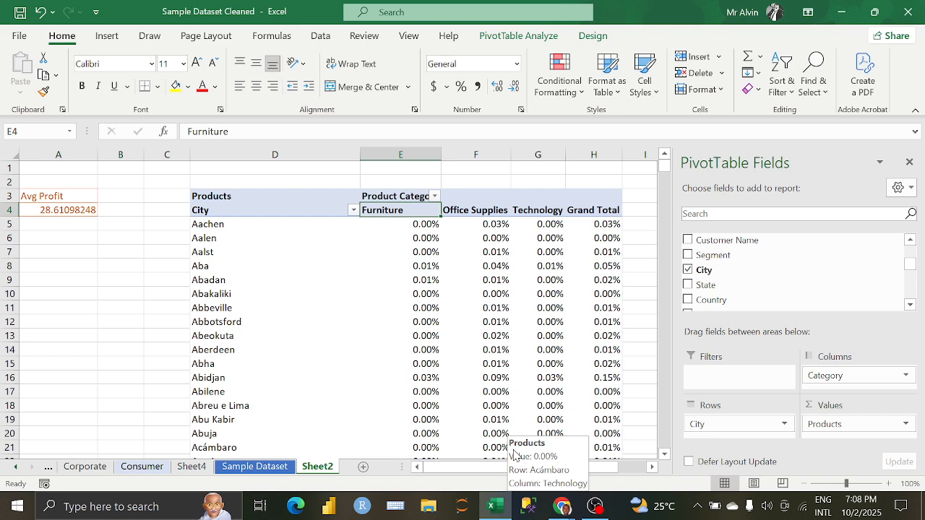
left_click(410, 298)
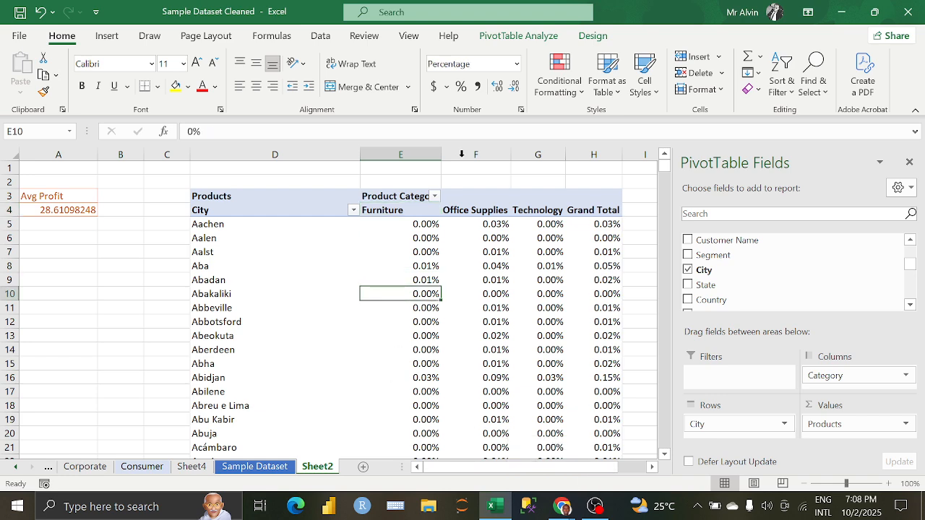
double_click(447, 155)
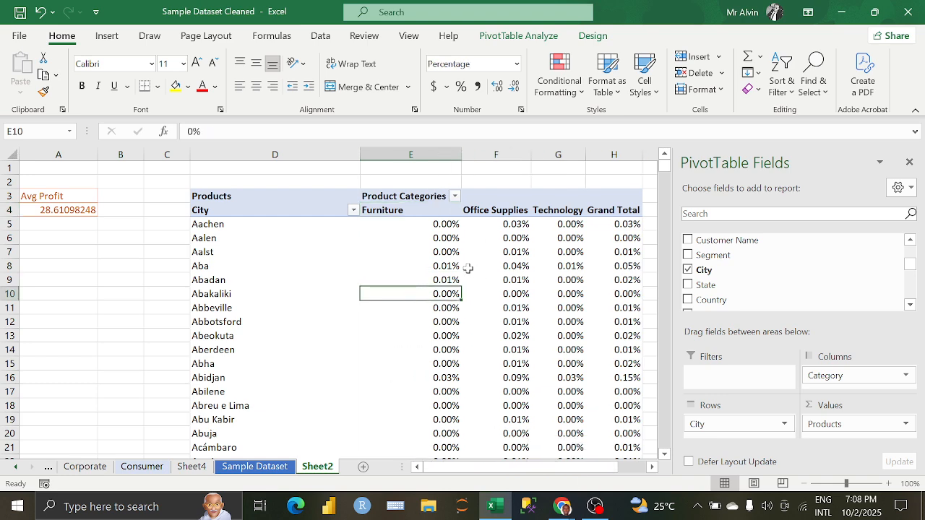
- Add the Segment field to the PivotTable as a report filter
scroll(399, 268, "down", 4)
scroll(437, 295, "up", 4)
scroll(442, 295, "down", 3)
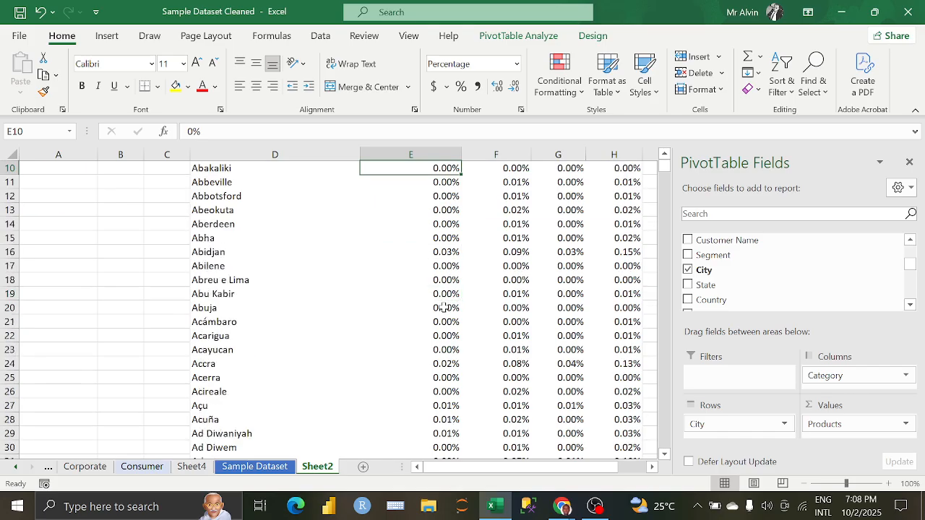
scroll(442, 303, "down", 5)
scroll(442, 306, "down", 8)
scroll(442, 307, "up", 16)
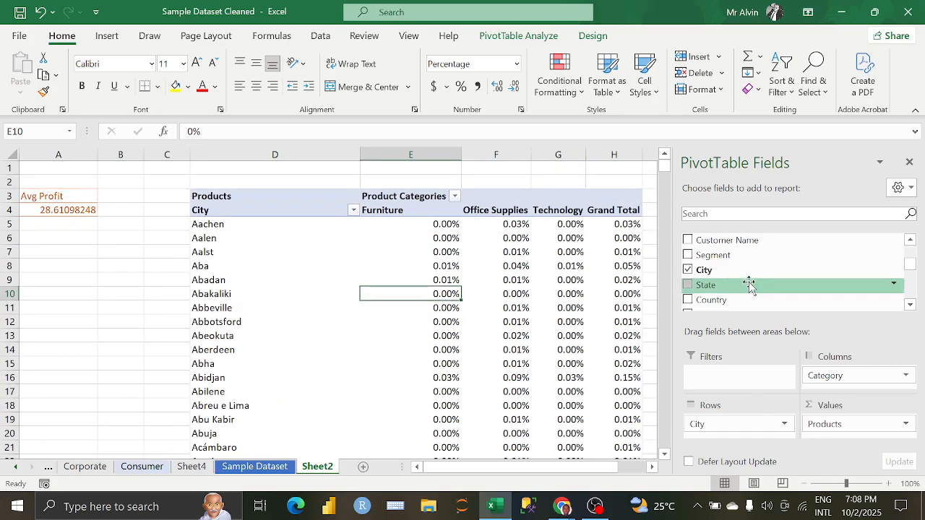
left_click_drag(742, 254, 730, 372)
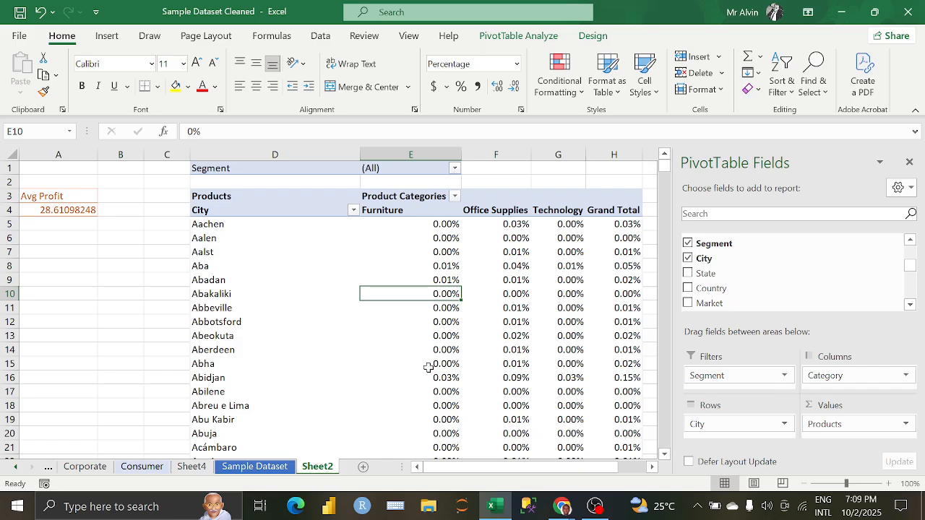
- Filter the PivotTable to the Consumer segment and look over the city rows
mouse_move(428, 365)
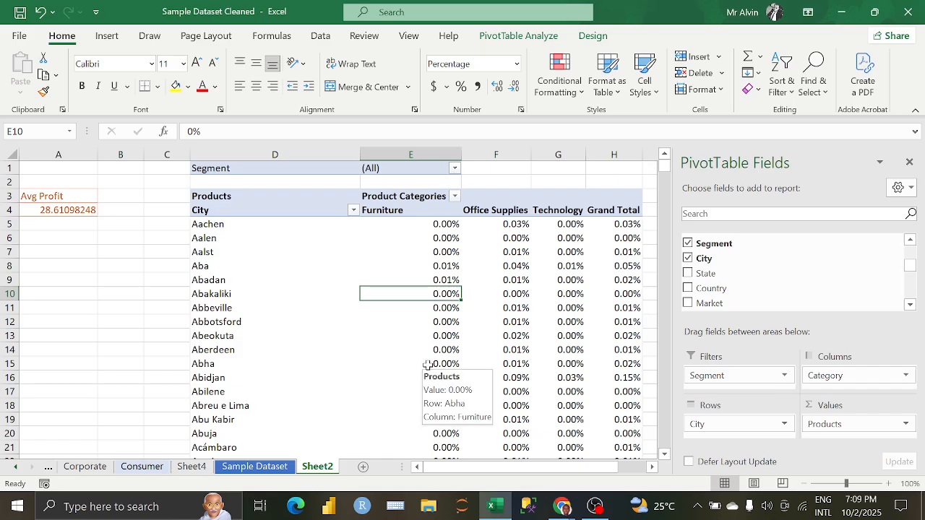
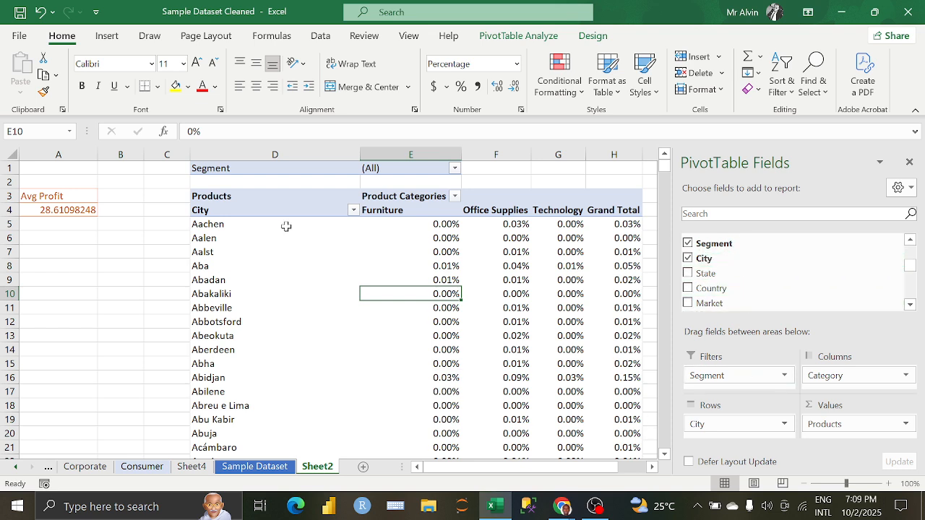
left_click(454, 168)
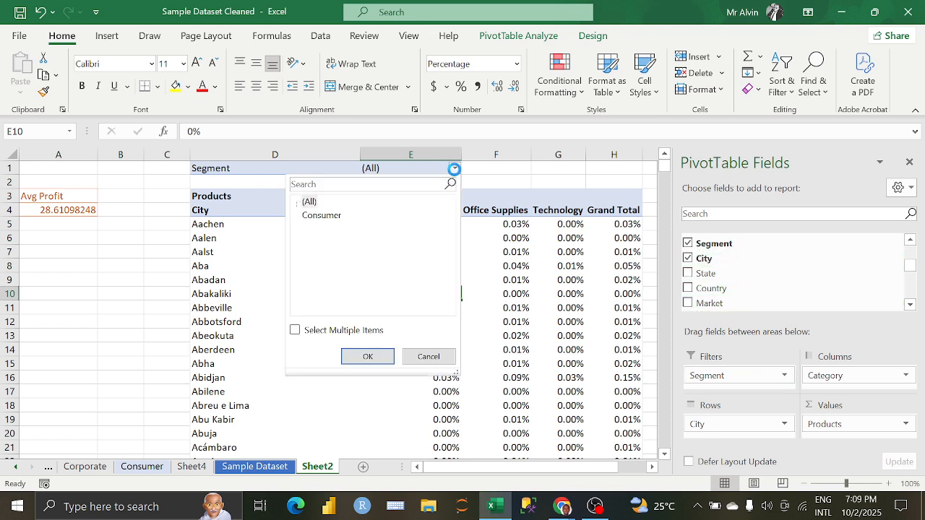
left_click(322, 215)
left_click(356, 357)
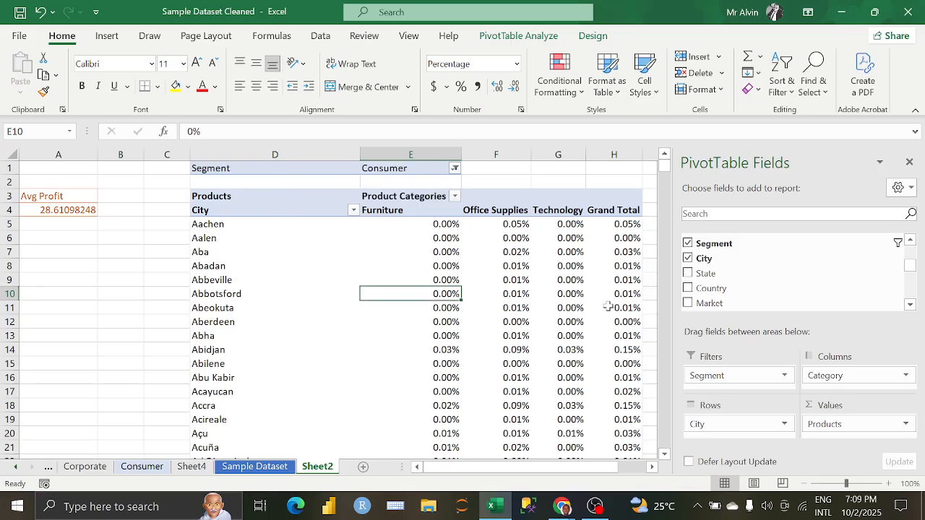
scroll(551, 306, "down", 5)
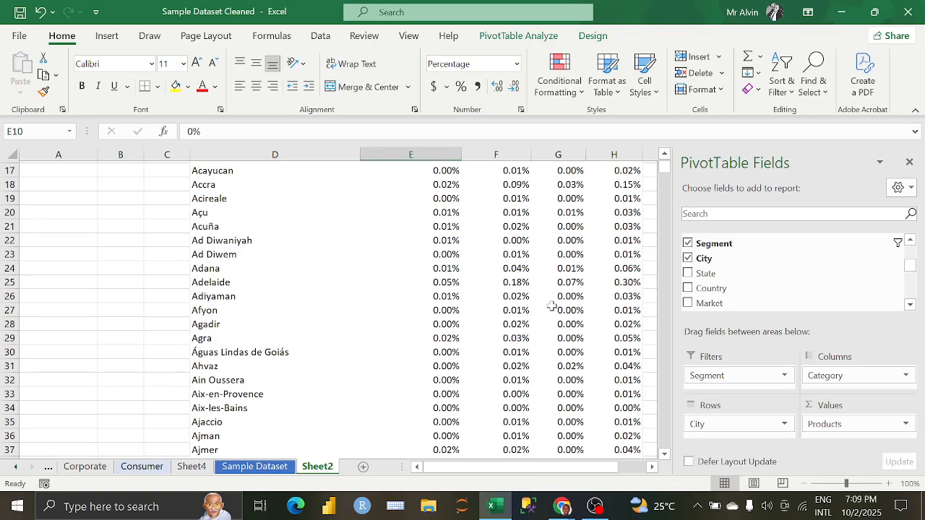
scroll(551, 306, "up", 5)
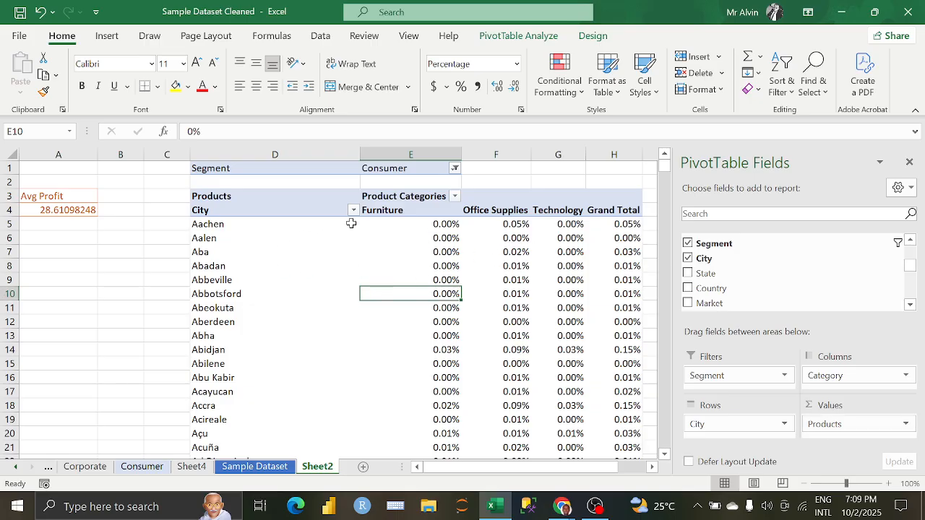
- Switch the PivotTable's Segment filter to Corporate
left_click(455, 168)
left_click(322, 230)
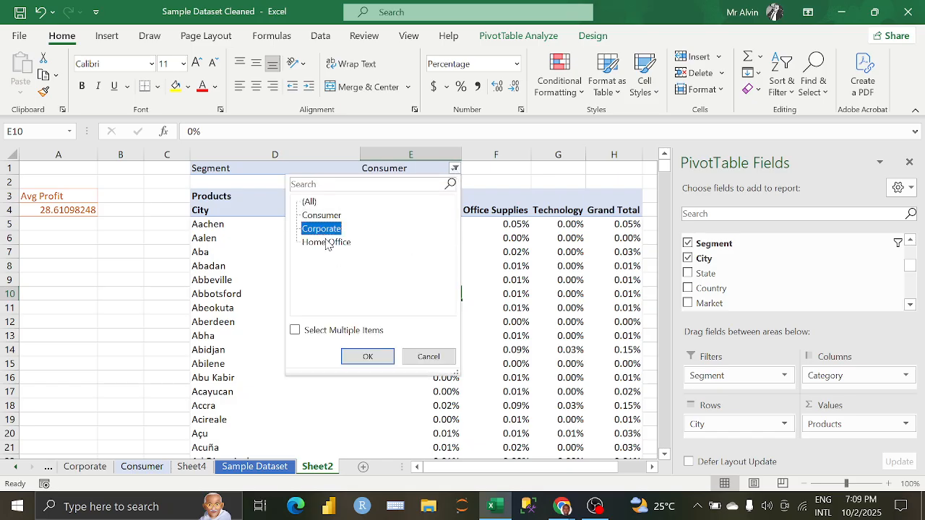
left_click(367, 356)
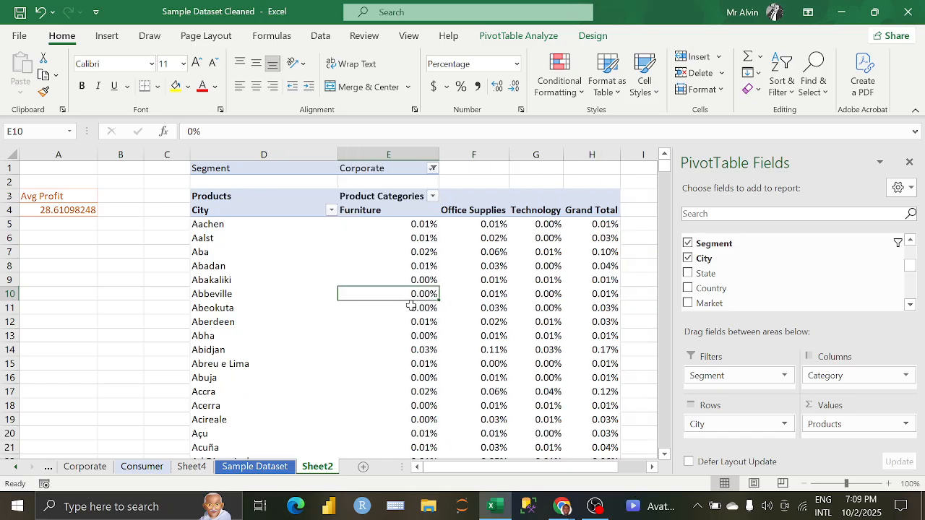
- Allow multiple items in the Segment filter, add Home Office to Corporate, and look over the filtered rows
left_click(432, 168)
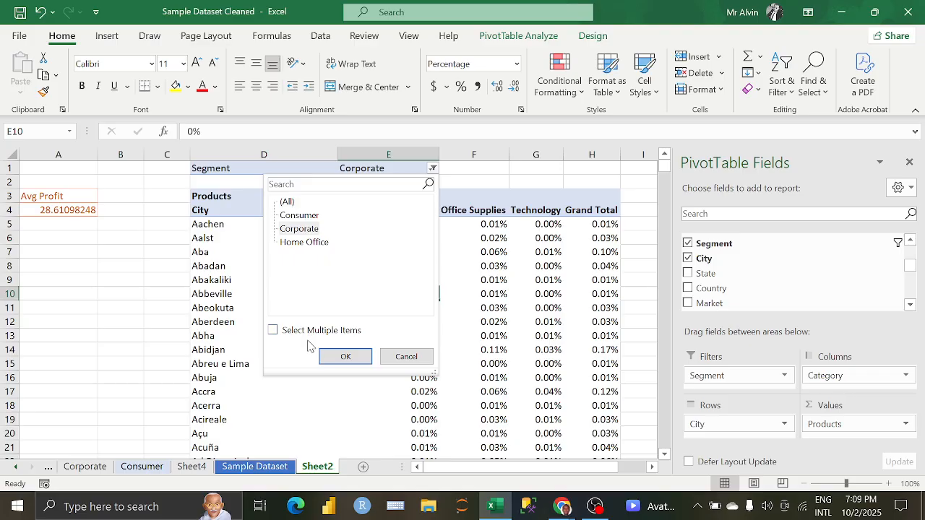
left_click(273, 331)
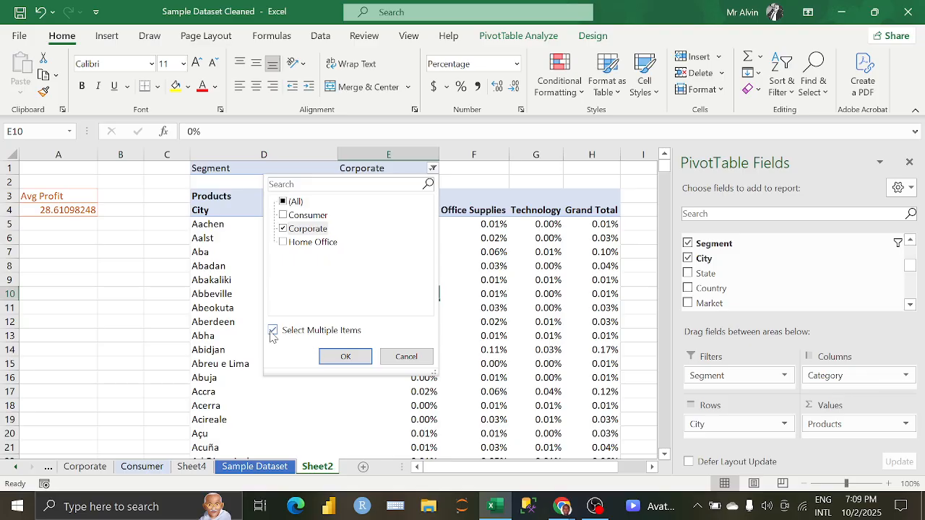
left_click(284, 243)
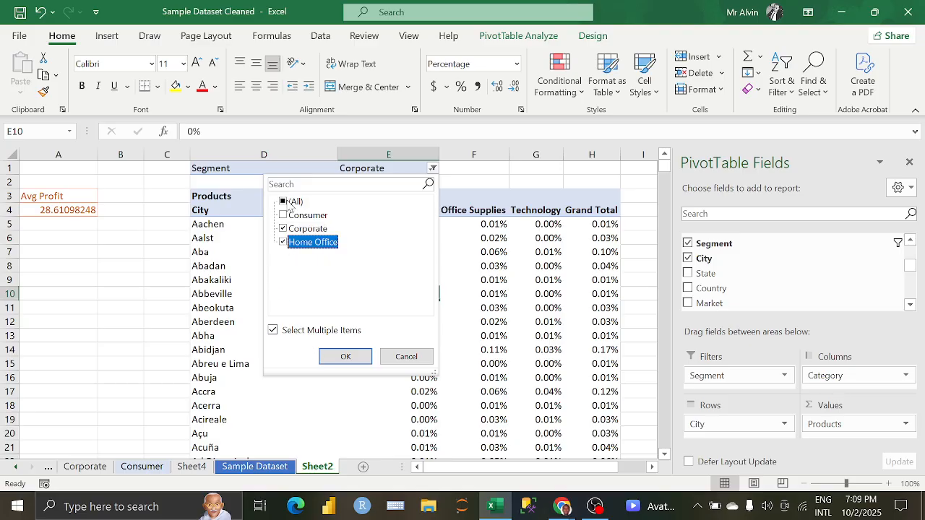
left_click(342, 356)
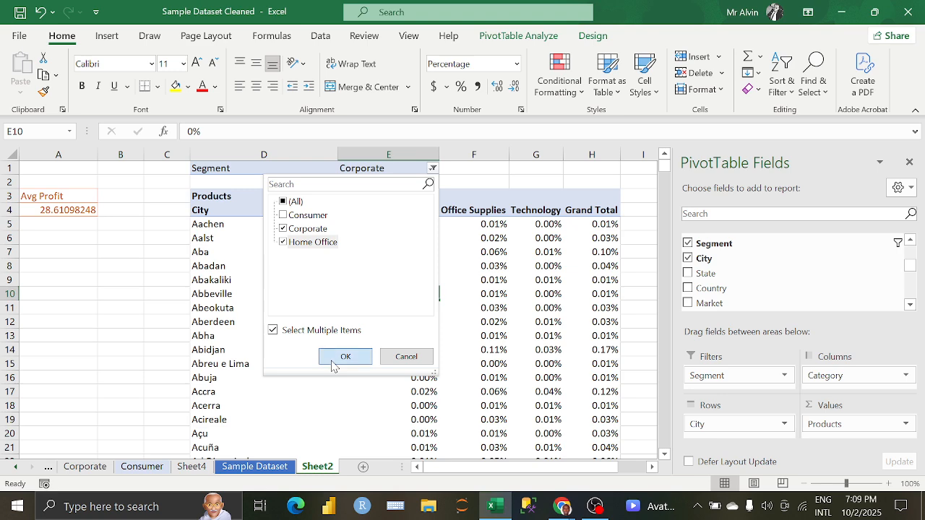
scroll(420, 266, "down", 10)
scroll(423, 275, "up", 10)
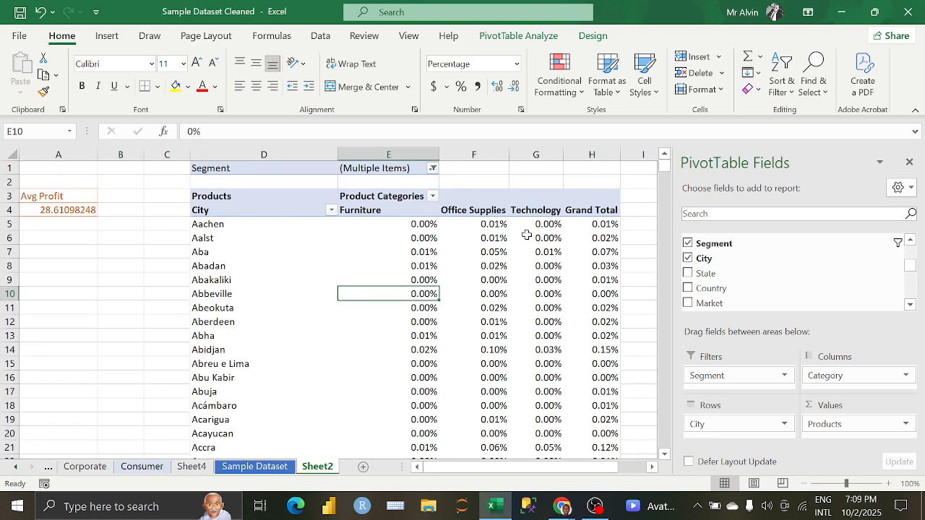
mouse_move(527, 235)
left_click(499, 251)
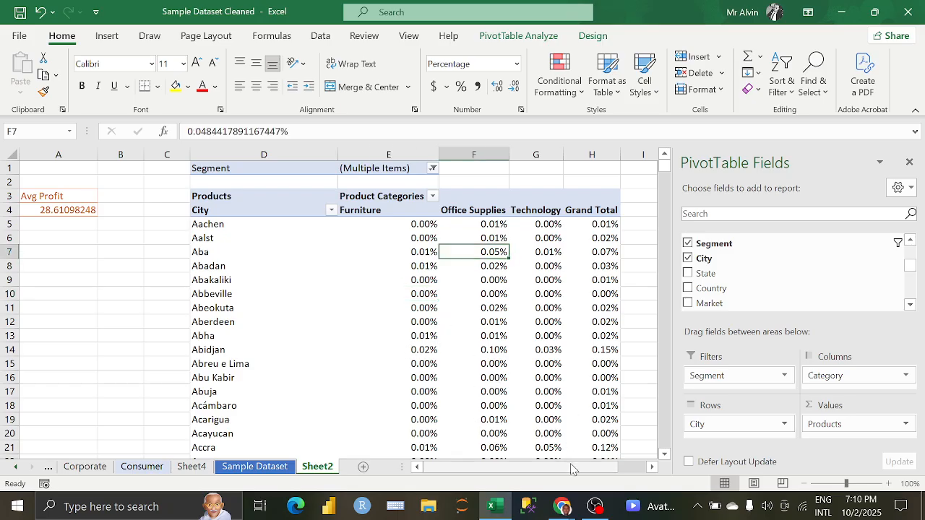
- Remove the Segment, City and Category fields from the PivotTable, keeping only the Products value
left_click(362, 225)
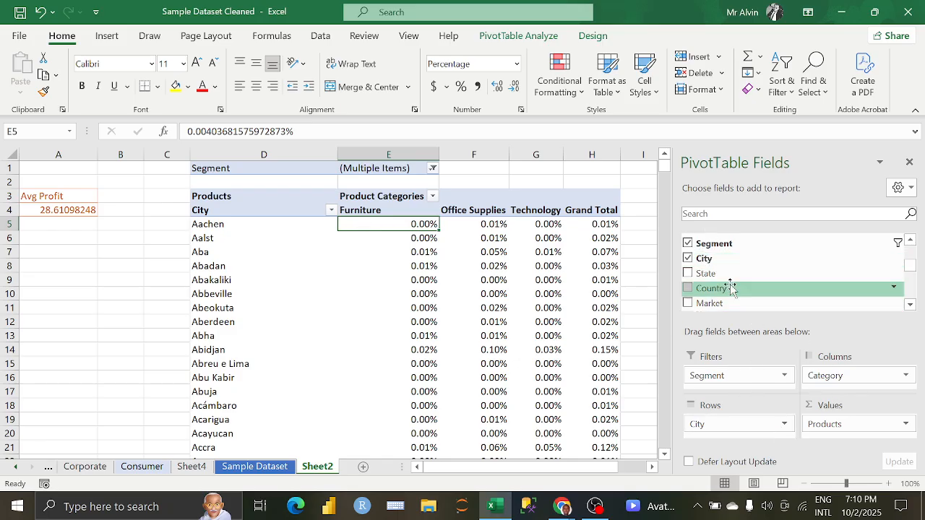
scroll(728, 289, "up", 2)
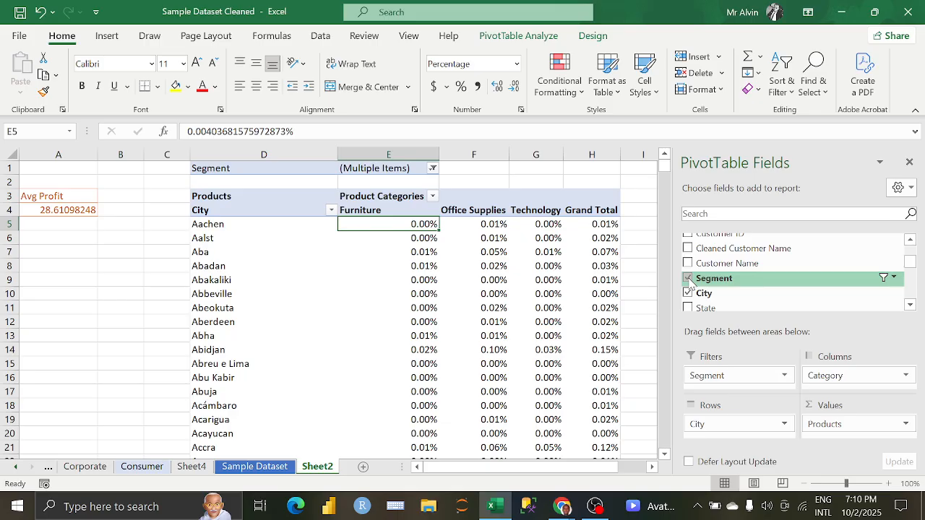
mouse_move(712, 376)
left_mouse_down()
mouse_move(744, 297)
mouse_move(712, 372)
left_mouse_up()
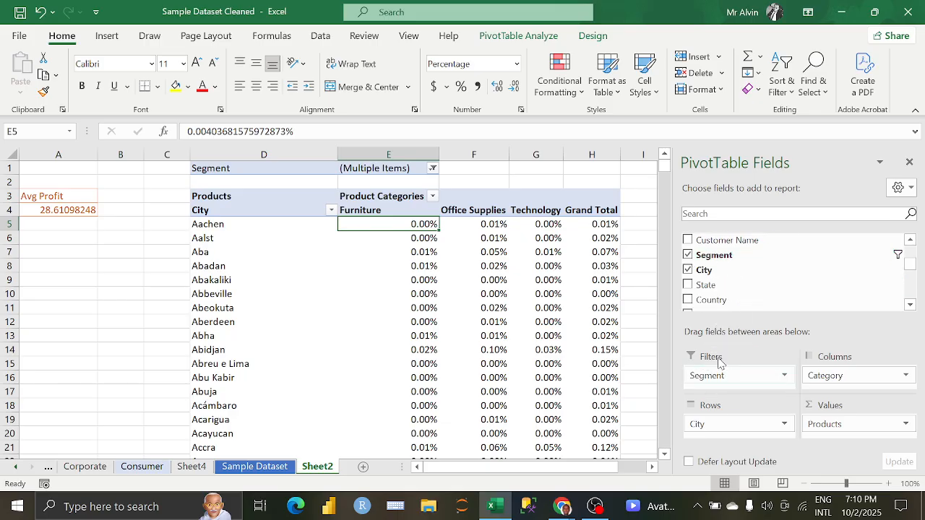
left_click(688, 256)
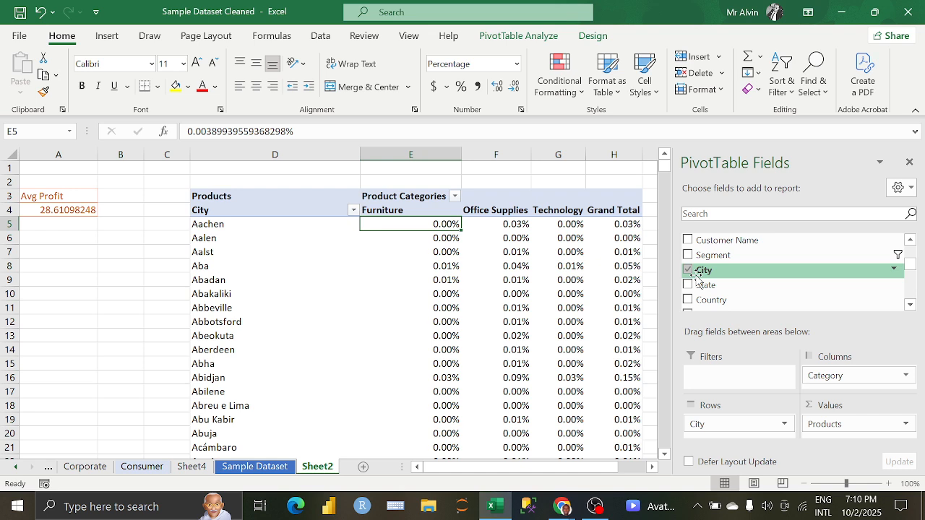
left_click(689, 272)
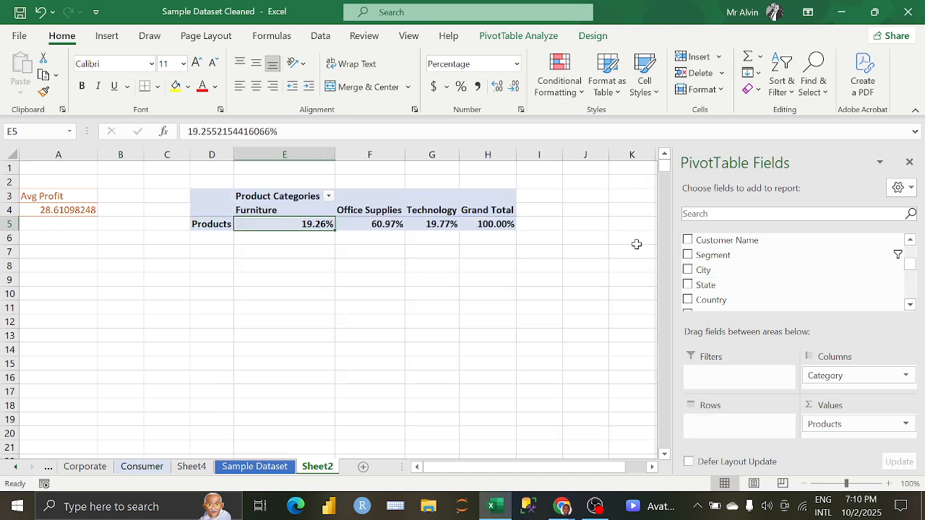
left_click_drag(846, 377, 727, 429)
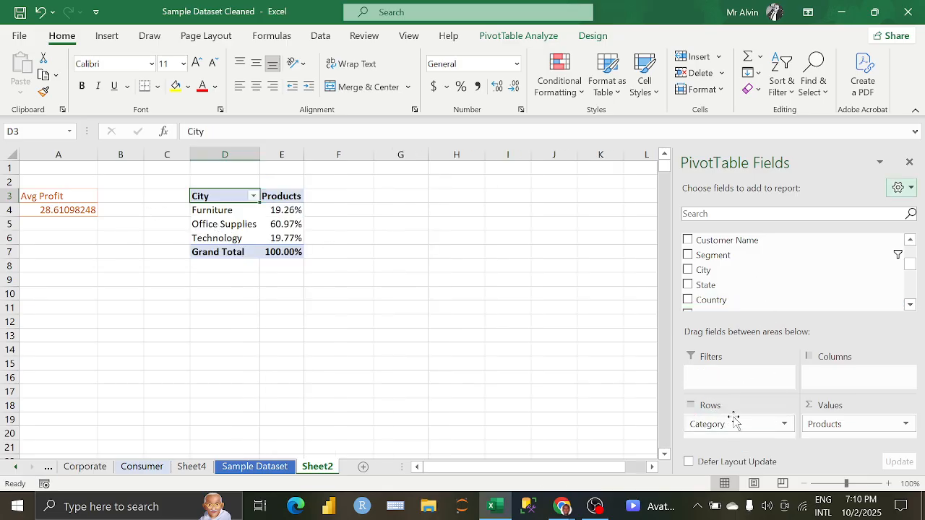
left_click_drag(731, 423, 745, 269)
- Add the Country field to the rows of the Products PivotTable
scroll(746, 270, "down", 5)
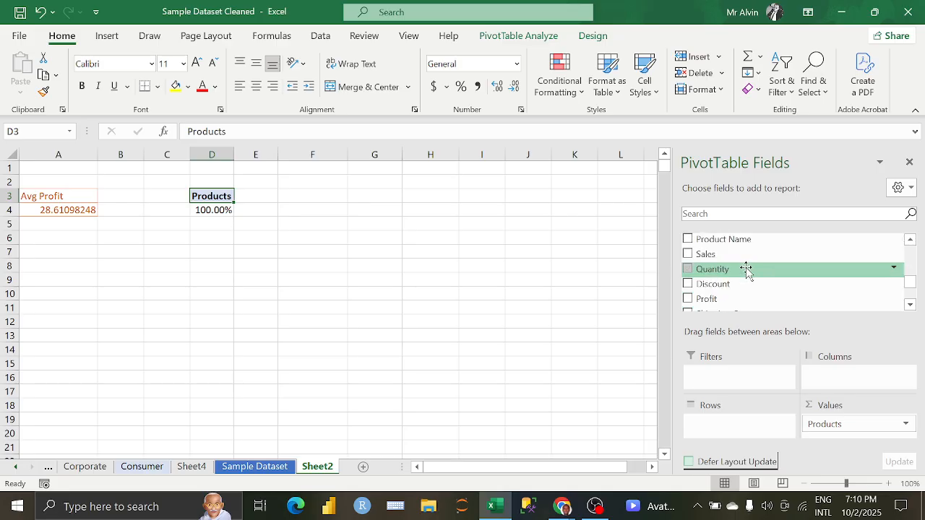
scroll(745, 270, "up", 2)
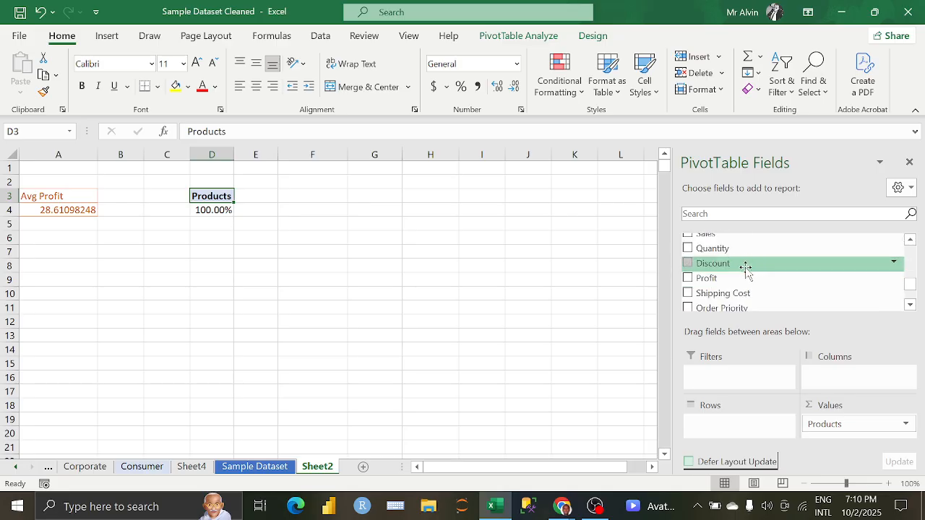
scroll(736, 293, "up", 3)
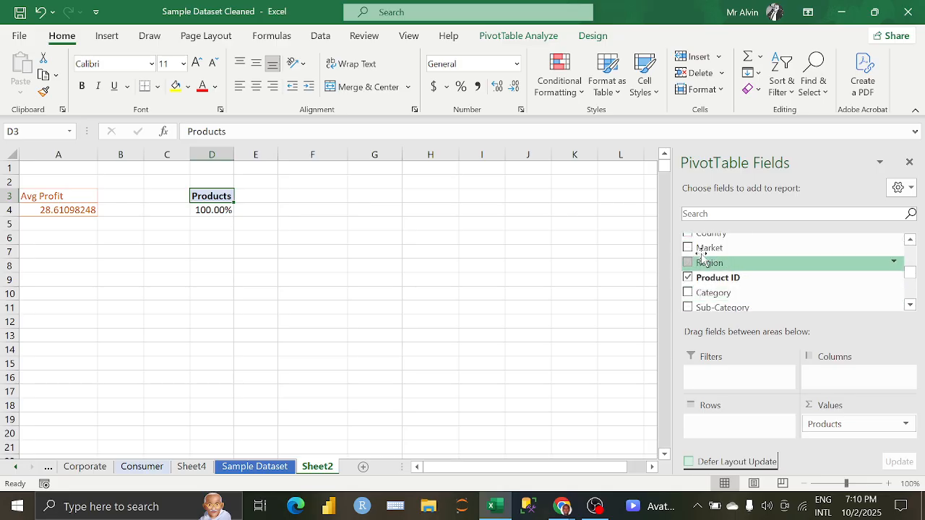
scroll(731, 264, "up", 4)
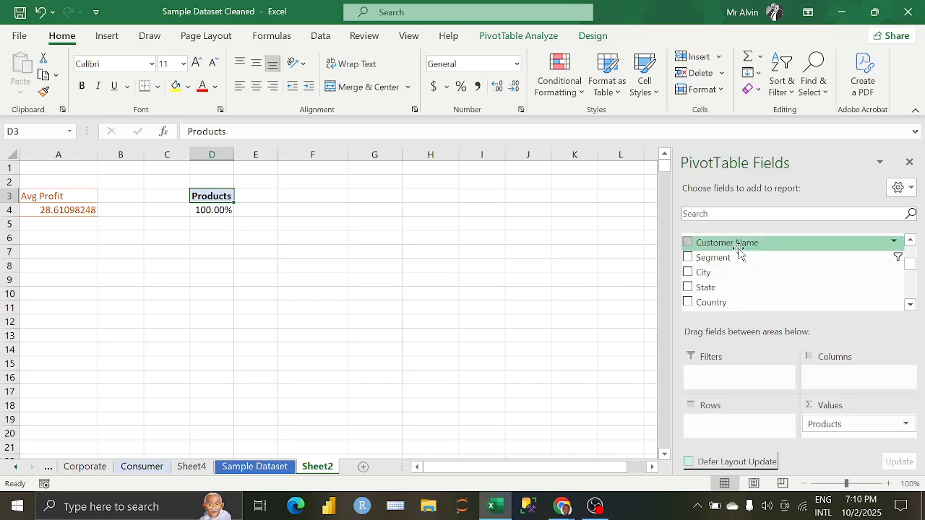
scroll(722, 249, "up", 4)
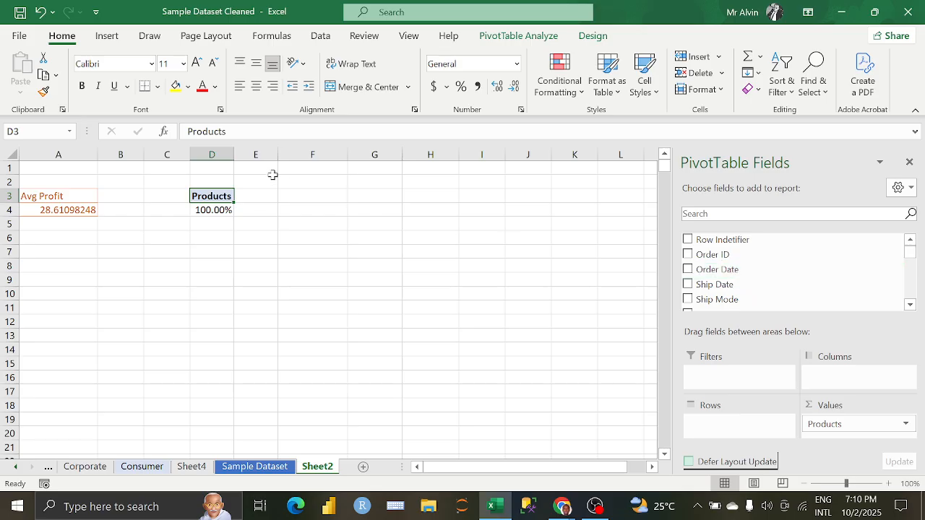
left_click(281, 220)
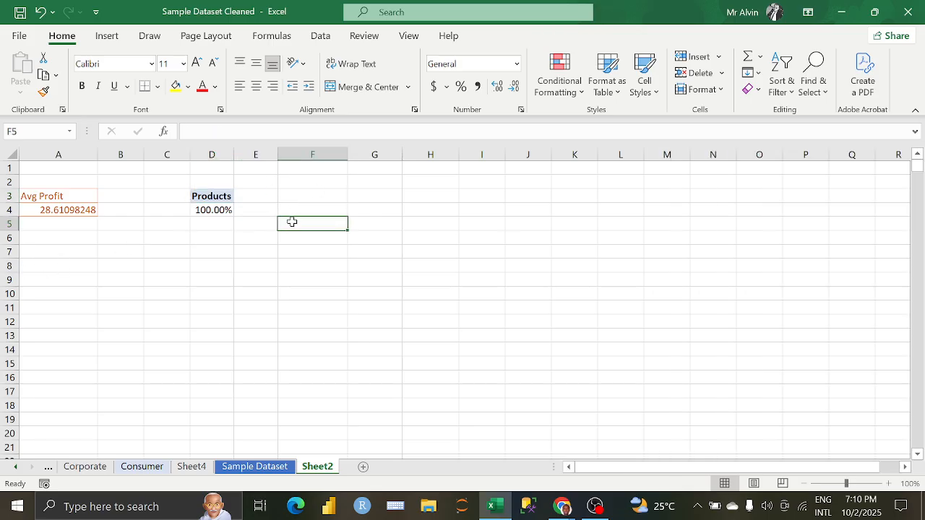
left_click(226, 211)
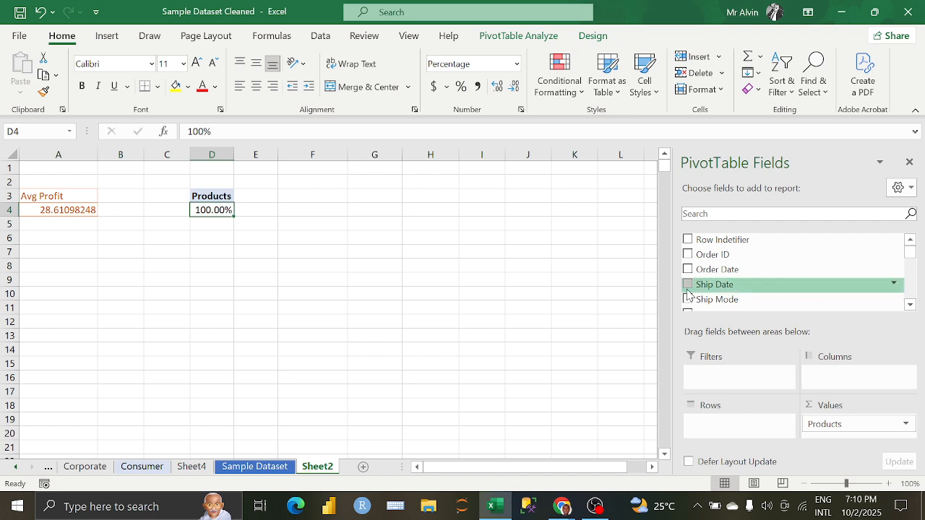
scroll(736, 280, "down", 2)
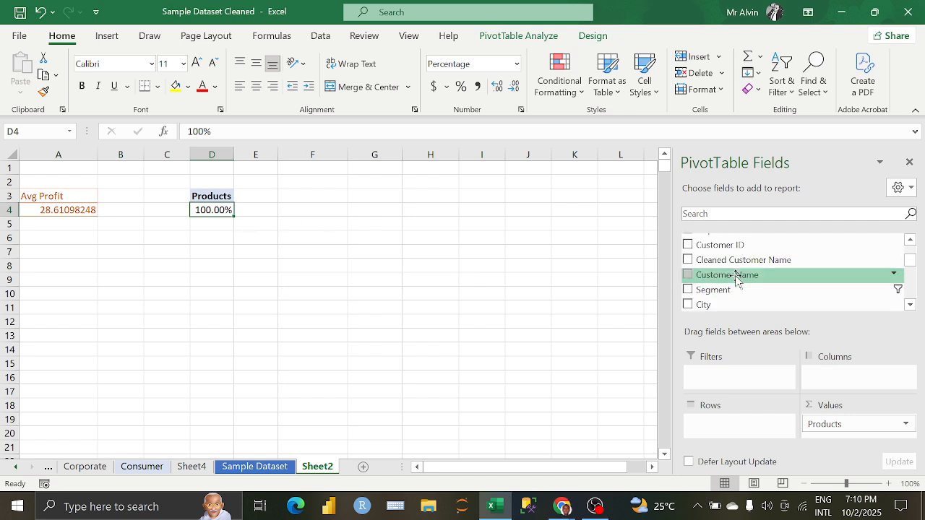
scroll(734, 277, "down", 2)
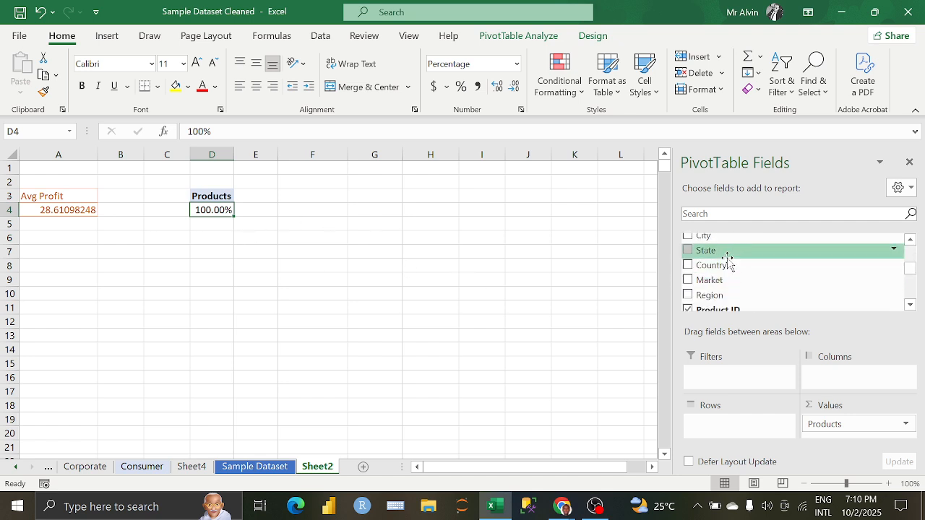
left_click_drag(728, 259, 724, 416)
scroll(751, 280, "down", 1)
scroll(733, 274, "up", 1)
left_click(316, 238)
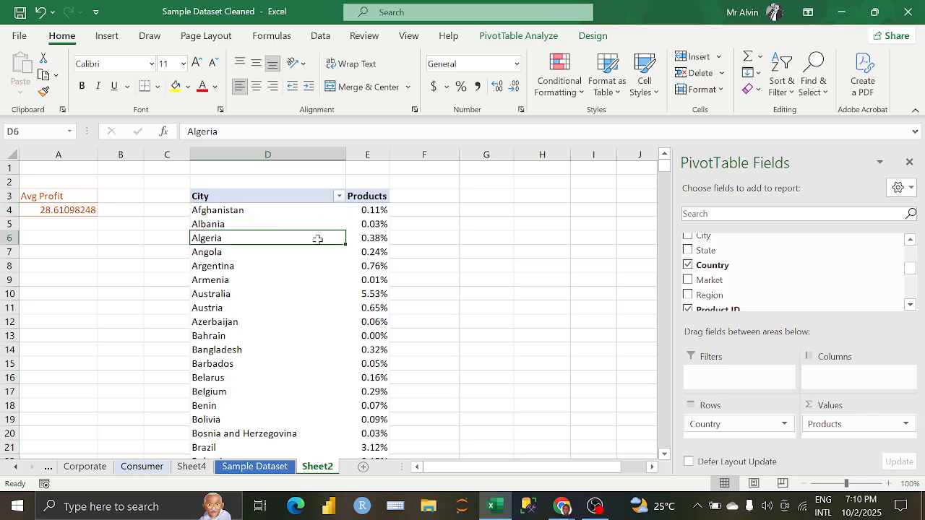
- Enter TOPN in cell E1 above the PivotTable and clear the cell again
left_click(387, 167)
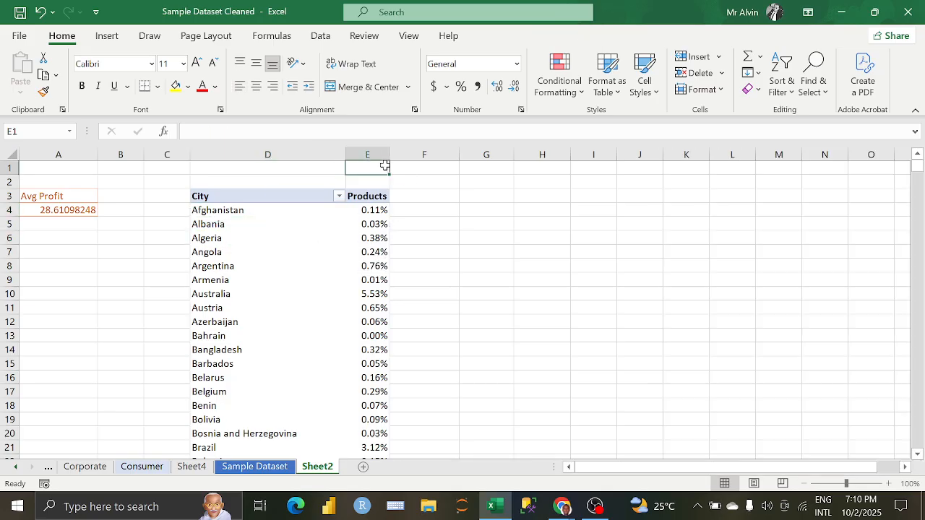
type("T")
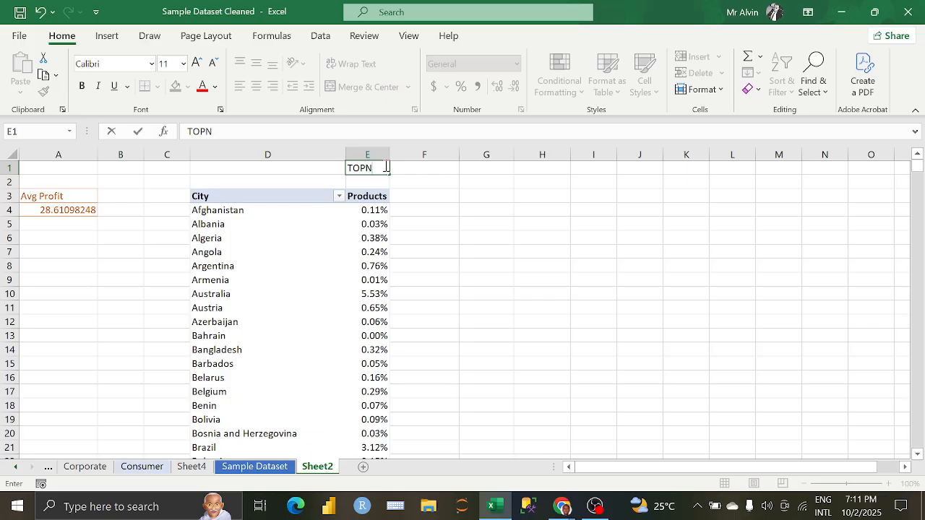
type("OPN")
key("Return")
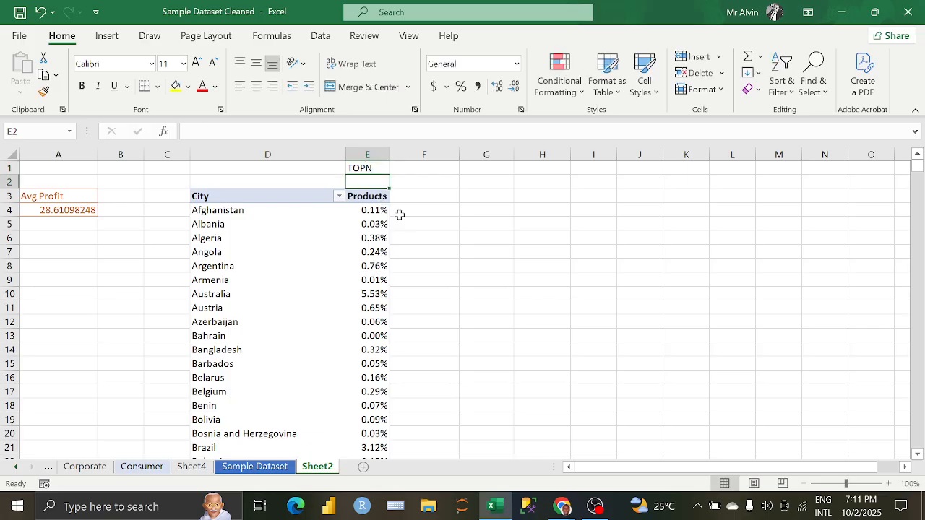
left_click(365, 167)
key("Delete")
- Start inserting a PivotChart based on the Products PivotTable
left_click(322, 264)
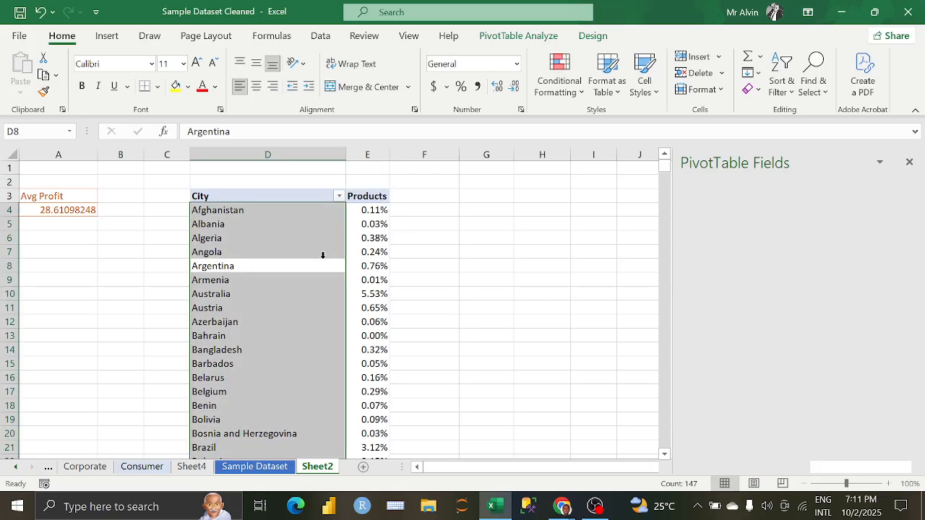
left_click(316, 239)
left_click(356, 243)
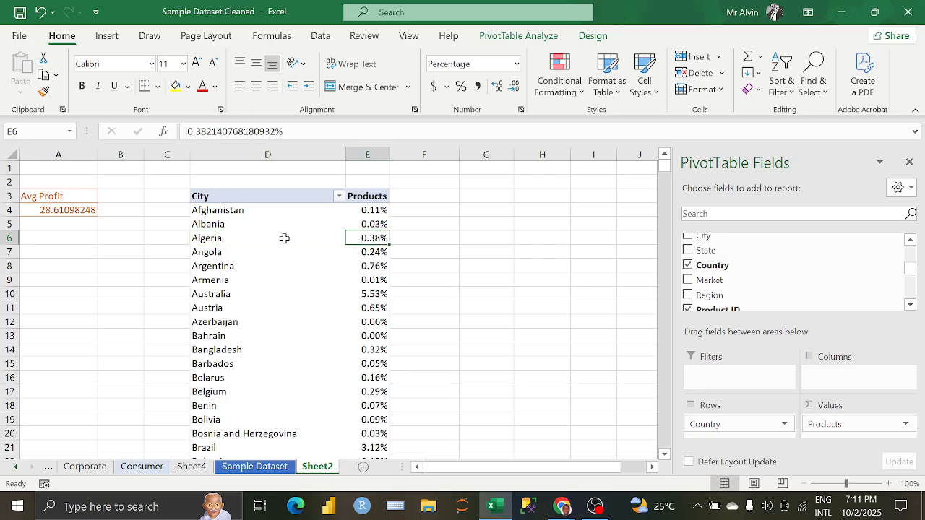
left_click(290, 232)
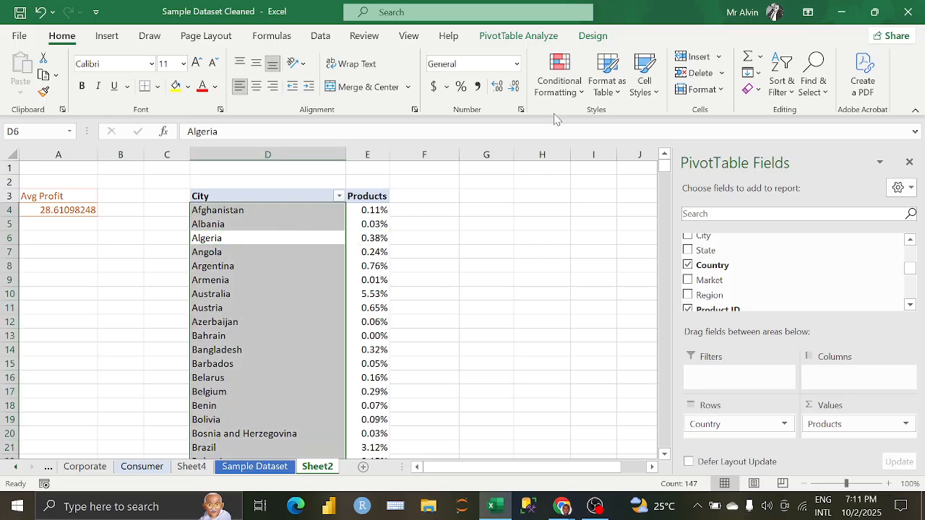
left_click(516, 40)
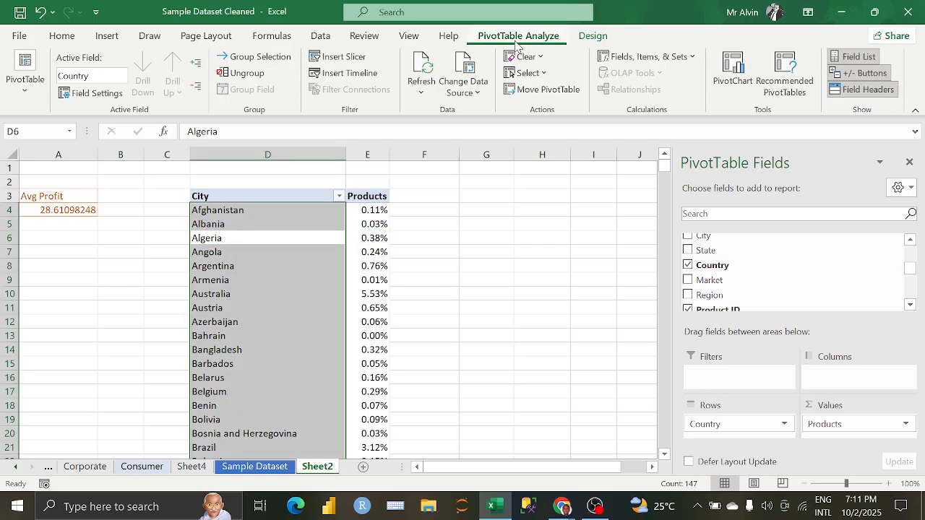
left_click(745, 93)
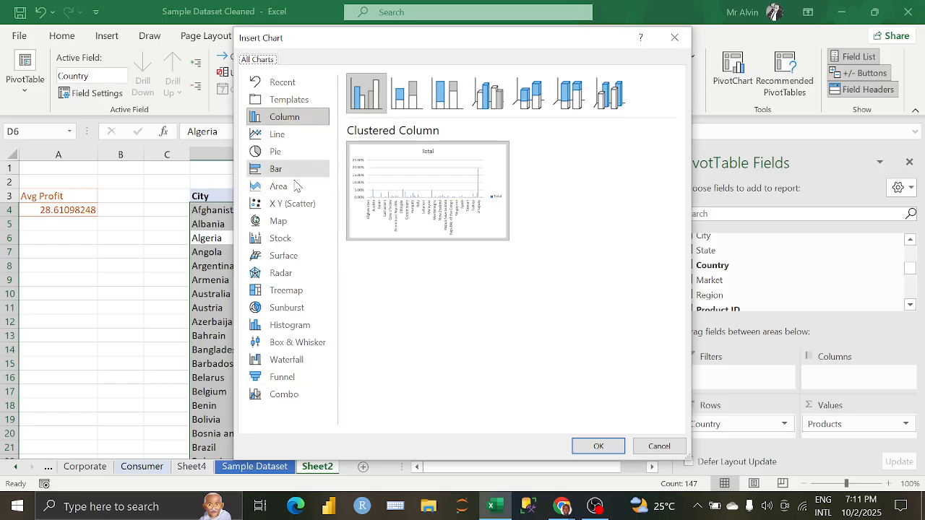
- Look through the available PivotChart types, including Treemap, Sunburst, Histogram, Box & Whisker, Waterfall, Funnel, Combo and Map
left_click(289, 291)
left_click(293, 309)
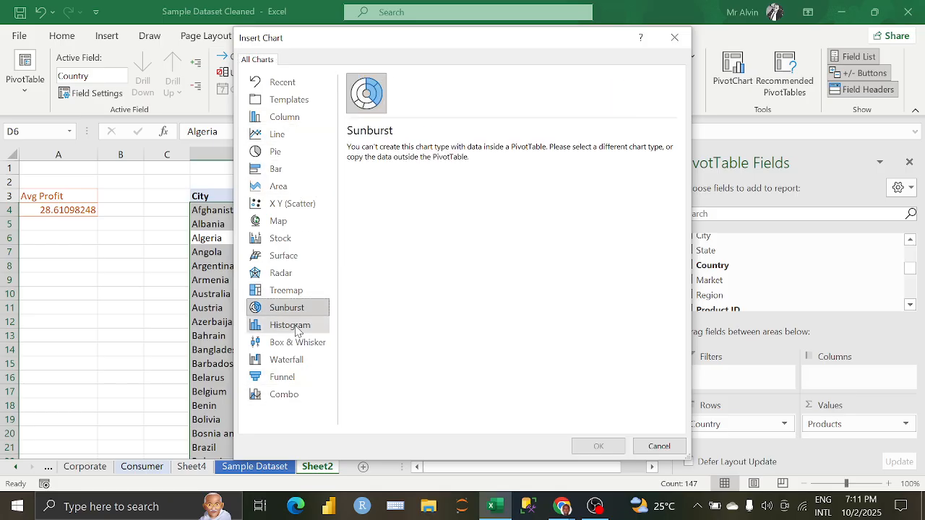
left_click(290, 325)
left_click(297, 343)
left_click(286, 359)
left_click(281, 377)
left_click(292, 395)
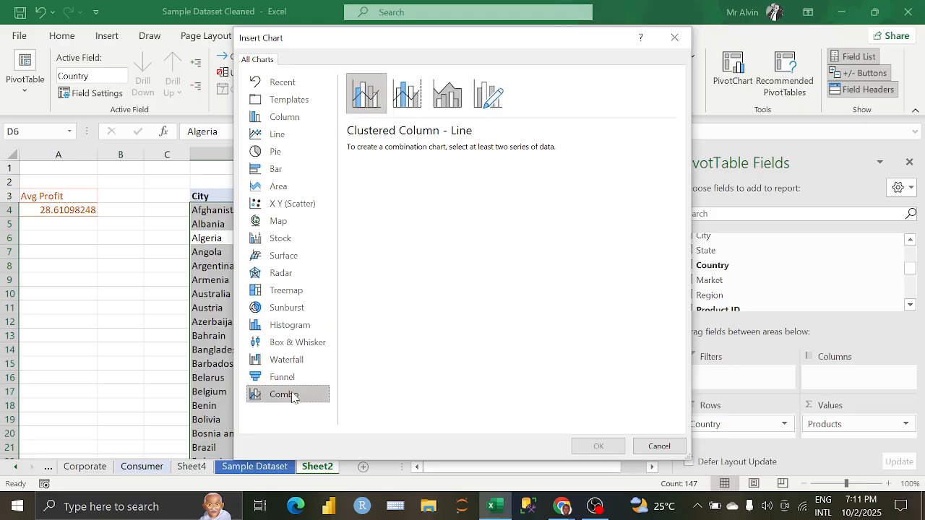
left_click(292, 290)
left_click(294, 221)
- Insert an Area PivotChart of the Products values by country
left_click(300, 187)
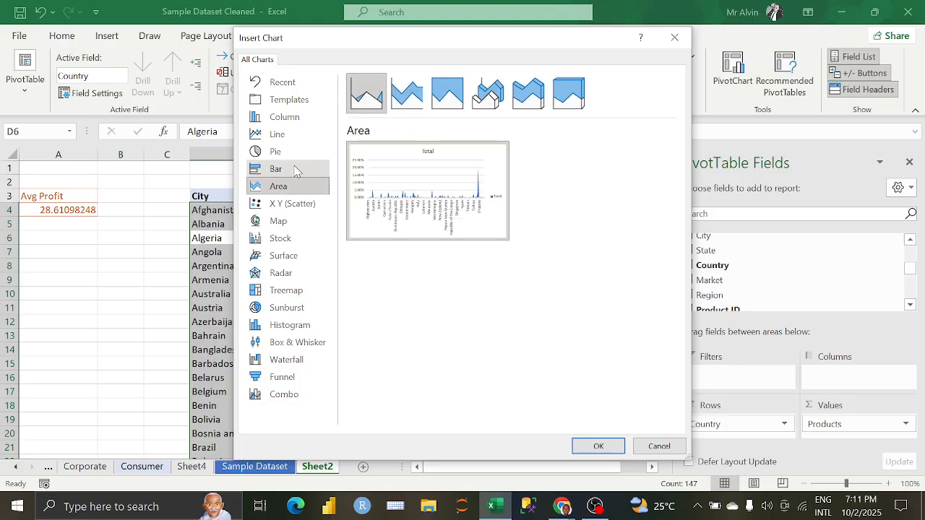
mouse_move(439, 230)
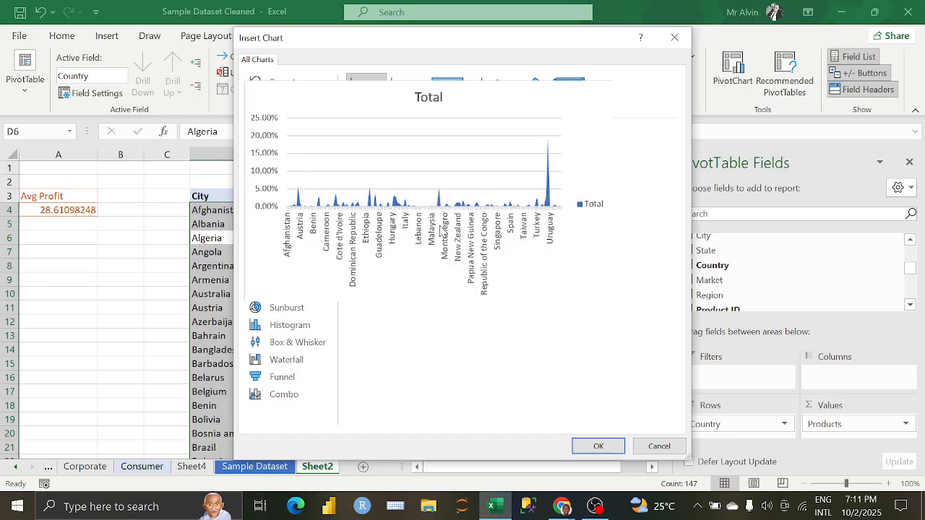
left_click(598, 446)
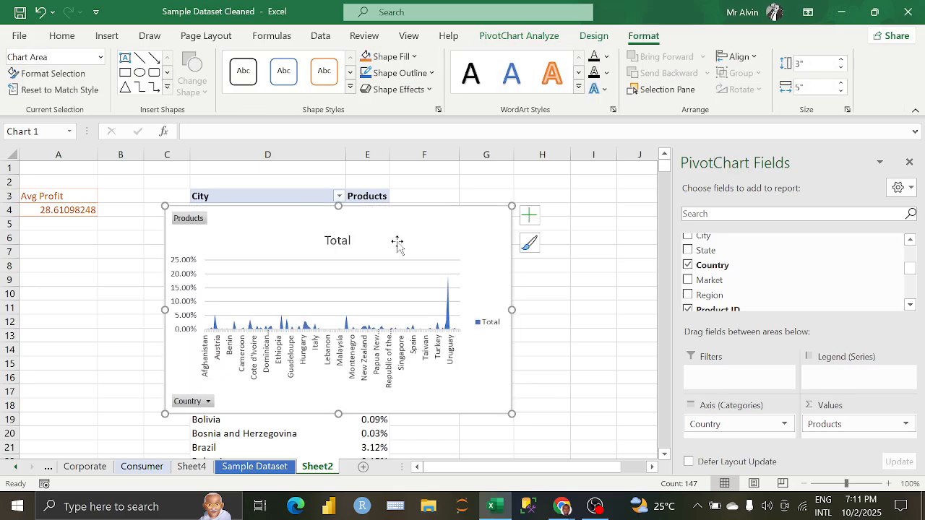
- Hide all field buttons on the PivotChart and remove its legend
right_click(201, 223)
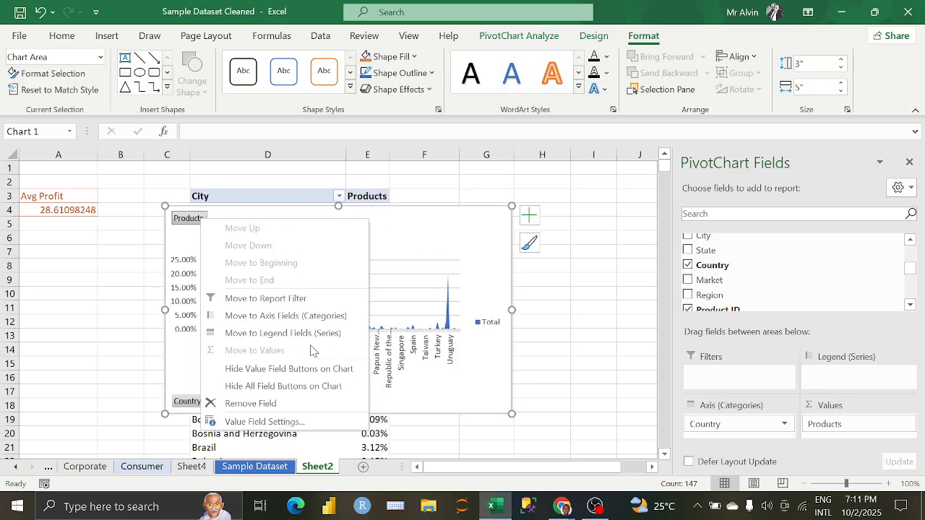
left_click(310, 386)
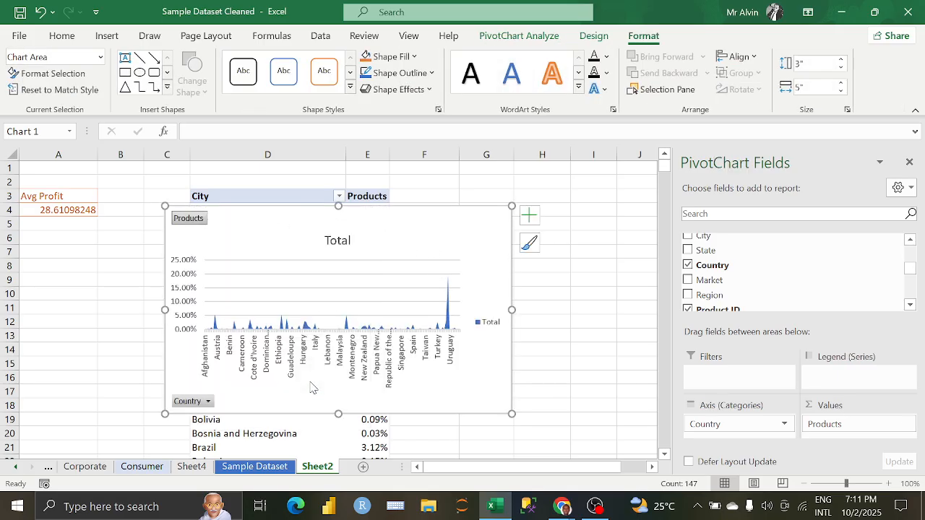
left_click(528, 216)
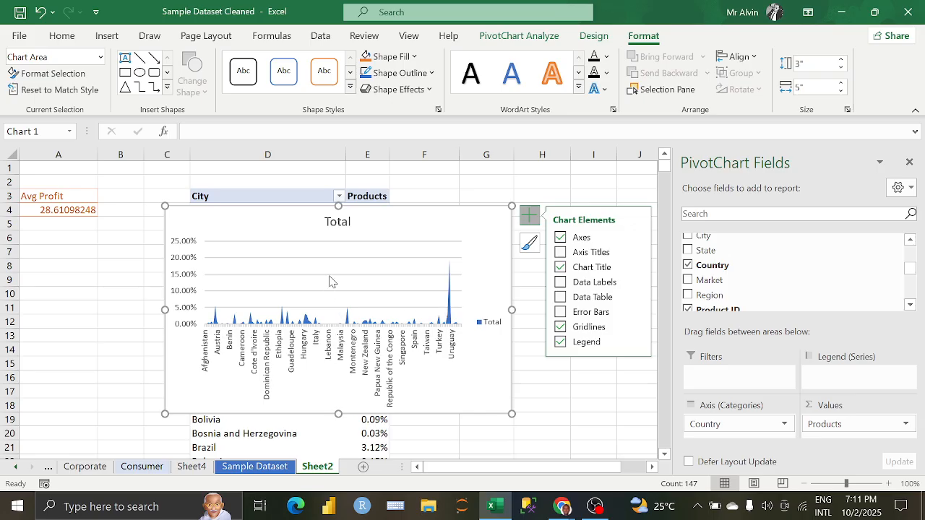
left_click(561, 344)
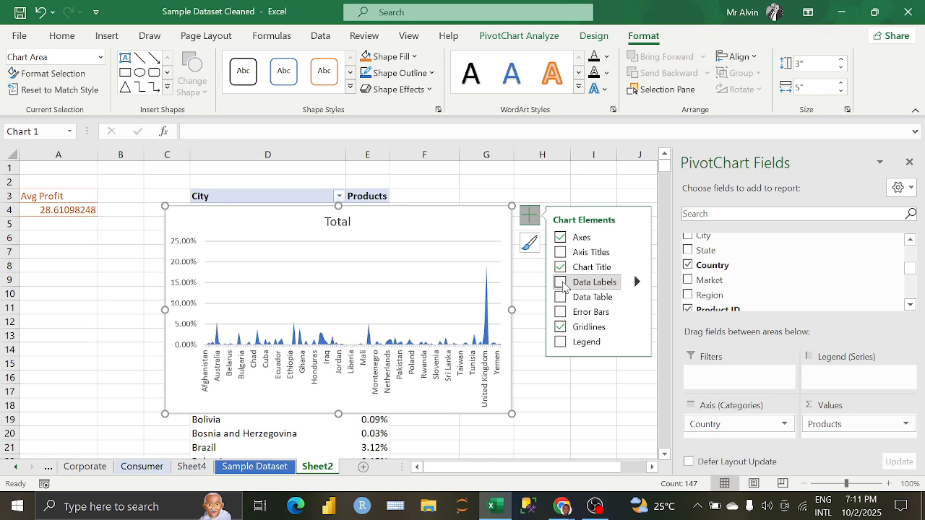
- Add data labels to the area chart and remove its gridlines and primary vertical axis
left_click(560, 283)
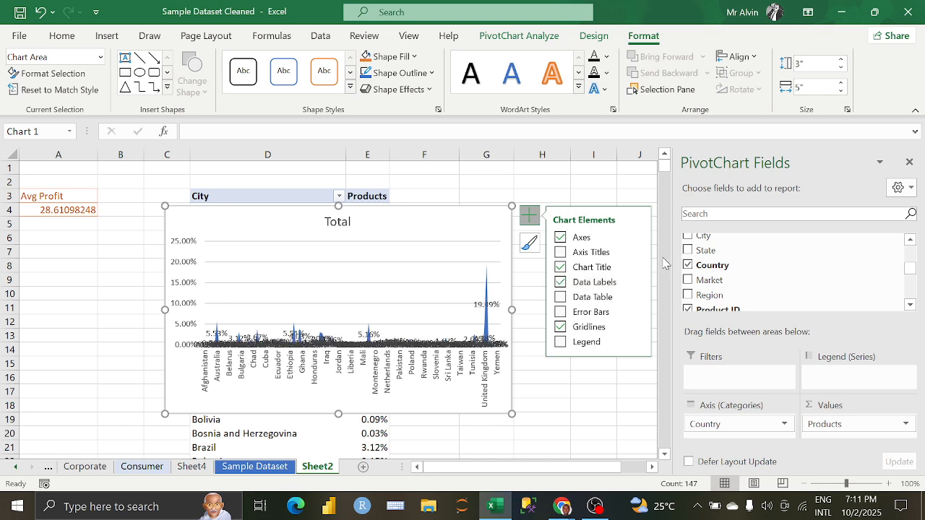
left_click(561, 327)
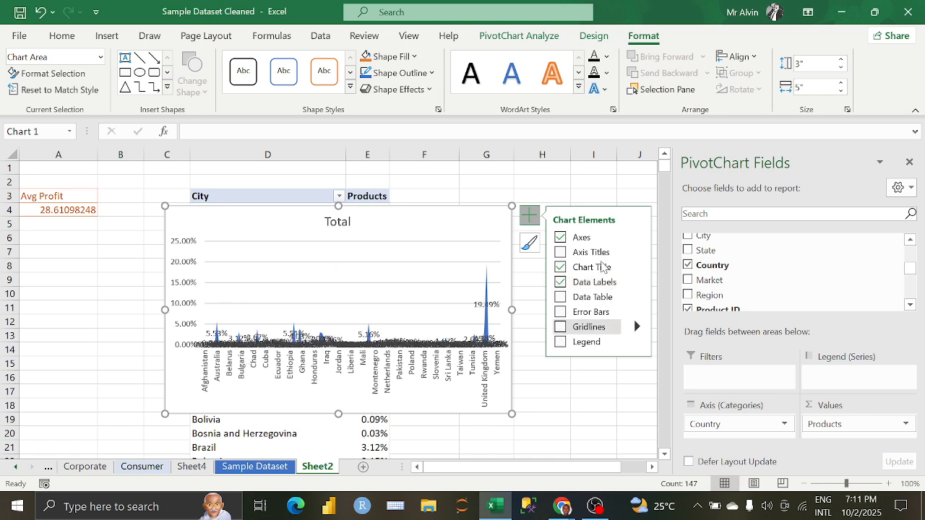
left_click(636, 237)
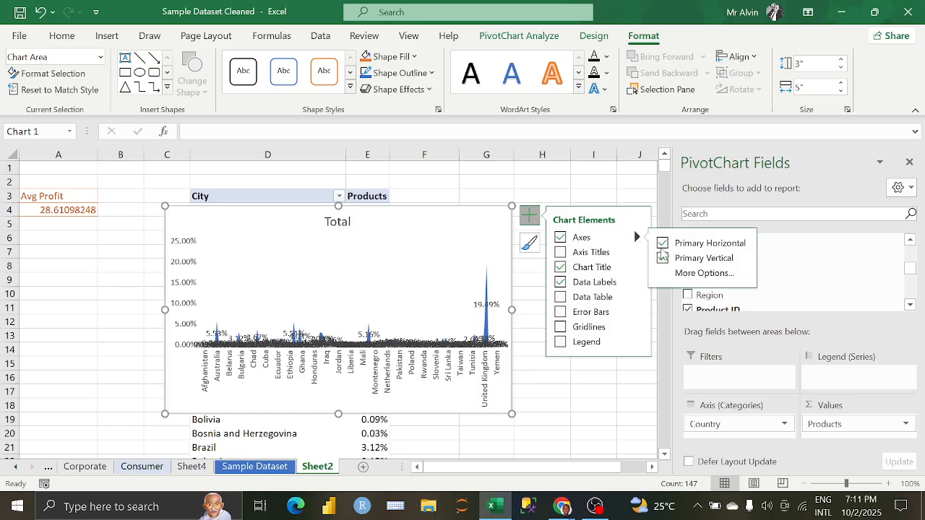
left_click(663, 258)
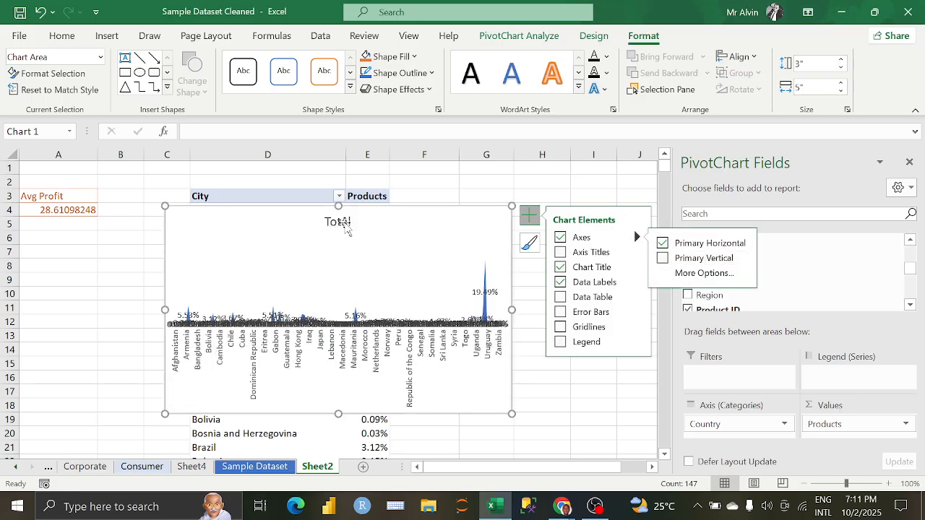
- Change the chart title to Products Per City
left_click(346, 223)
left_click_drag(351, 222, 329, 225)
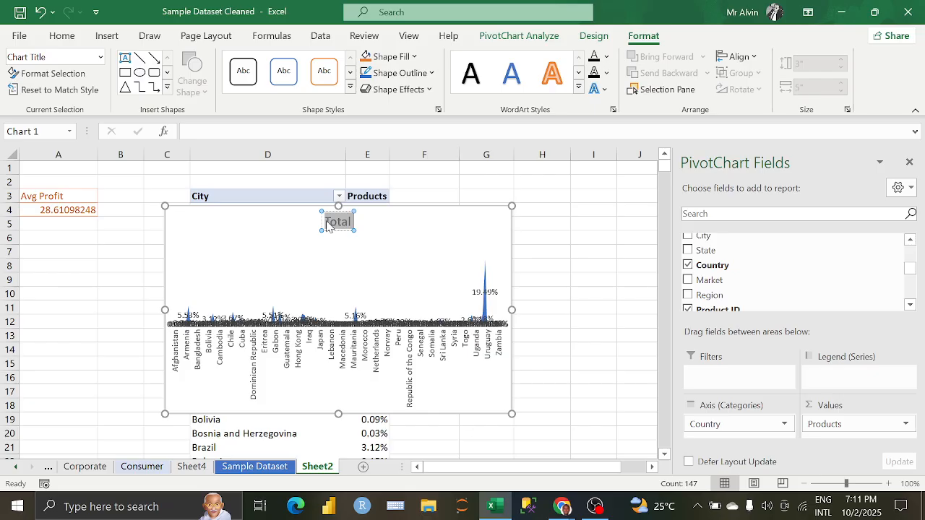
type("Produ")
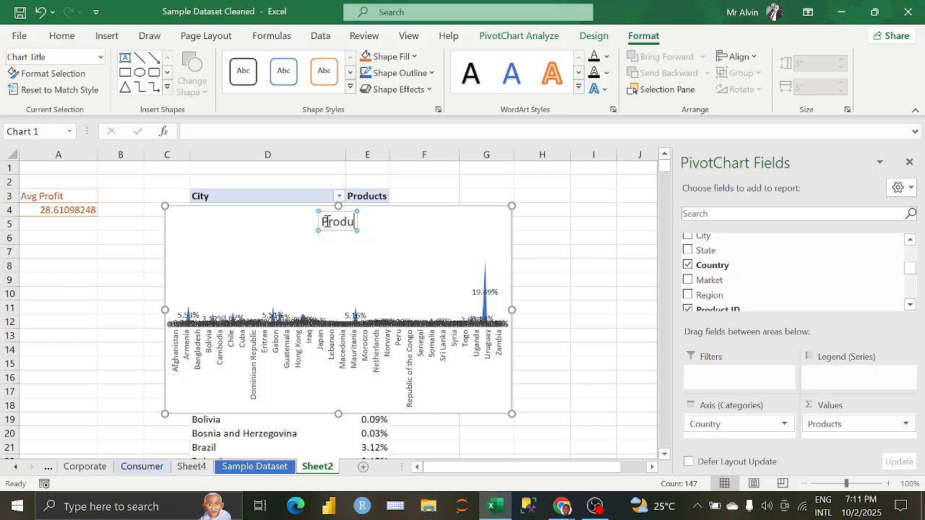
type("cts per")
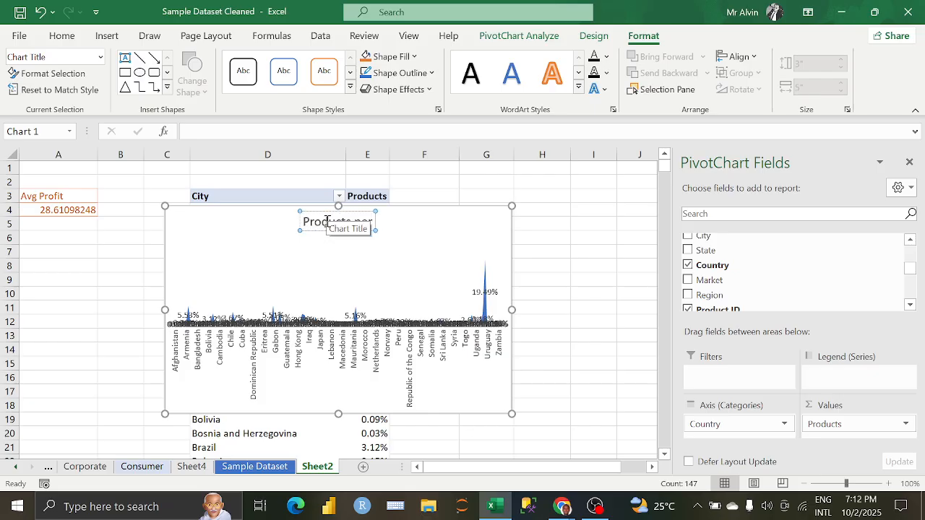
key("BackSpace")
key("BackSpace")
key("BackSpace")
key("BackSpace")
type("P")
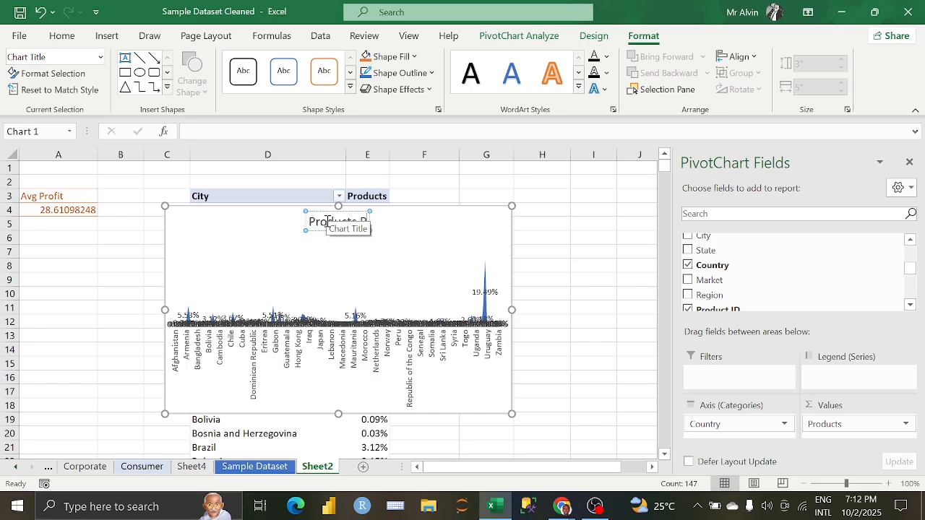
type("er City")
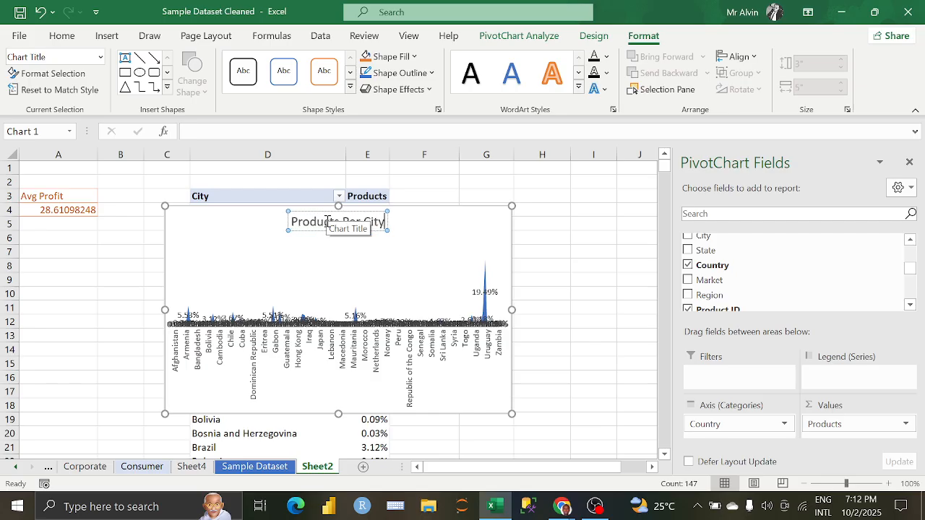
key("Return")
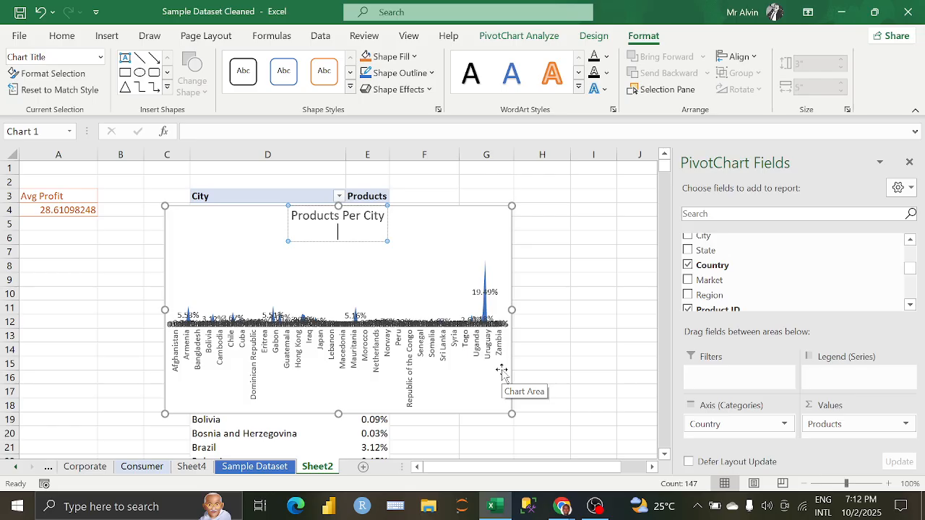
key("BackSpace")
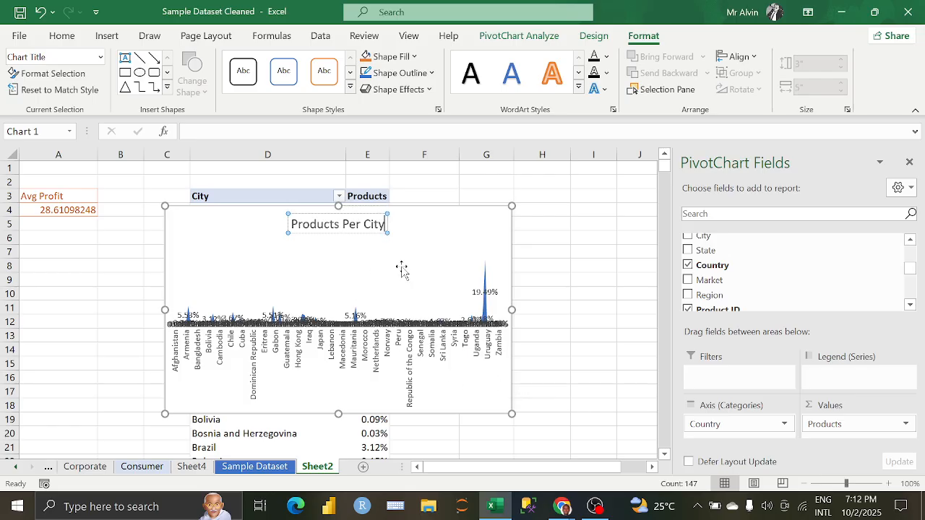
left_click(430, 220)
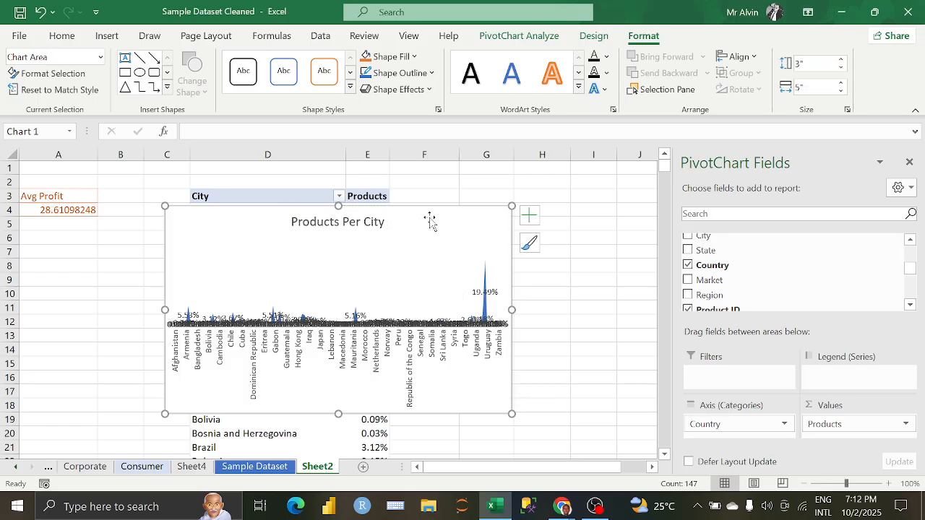
- Move the chart clear of the PivotTable, starting around column G, and widen it to about 6.15 inches
left_click_drag(429, 220, 561, 213)
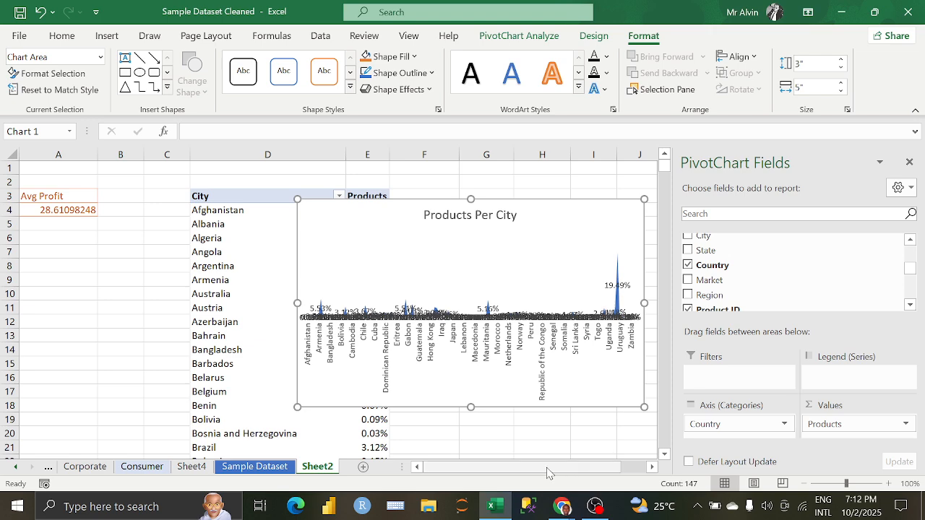
left_click_drag(547, 468, 571, 470)
left_click_drag(846, 483, 842, 484)
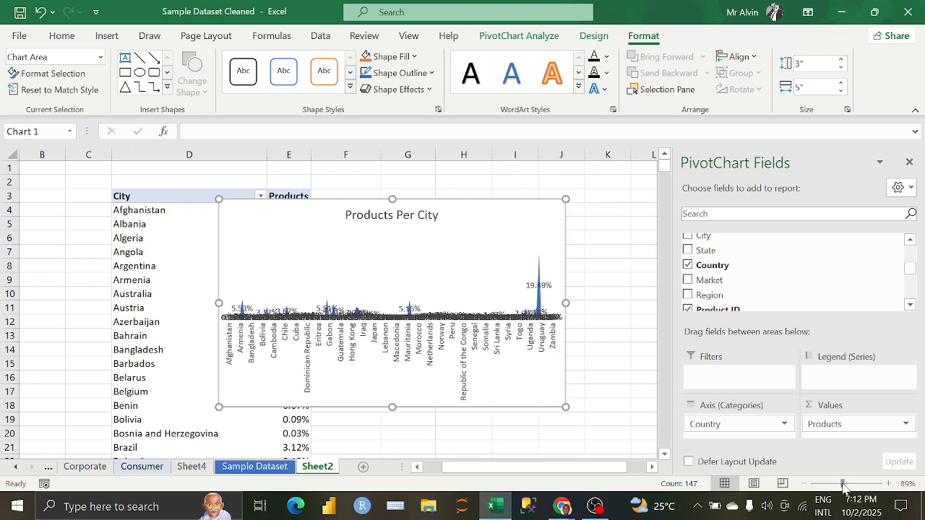
left_click(835, 483)
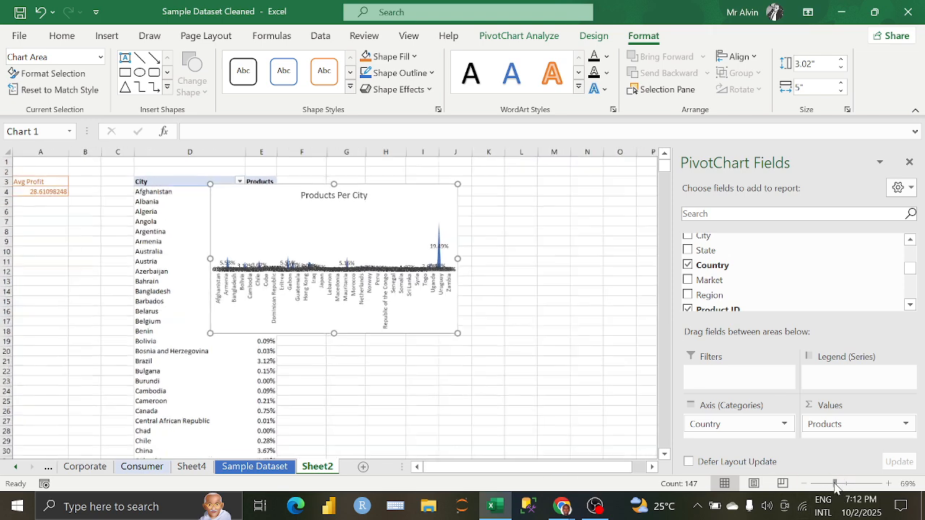
left_click_drag(363, 192, 485, 187)
scroll(231, 281, "down", 20)
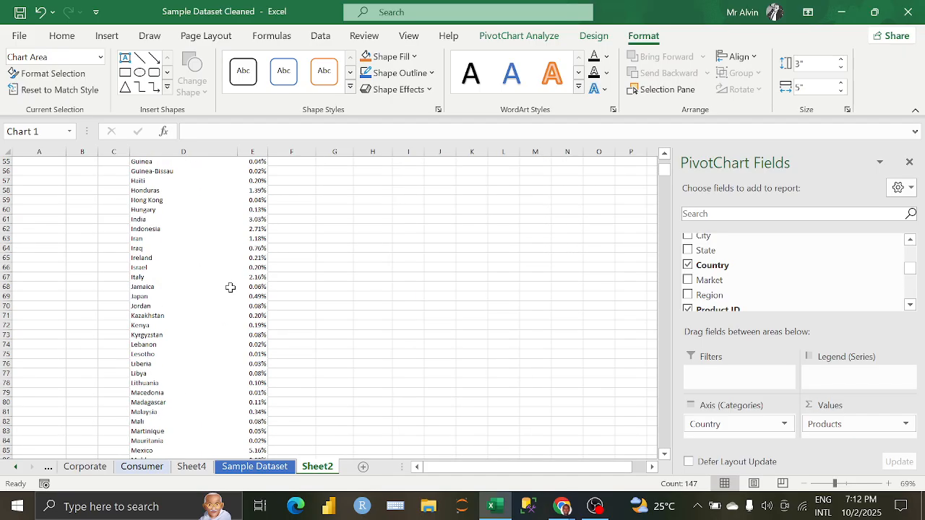
scroll(230, 287, "up", 16)
scroll(230, 287, "up", 14)
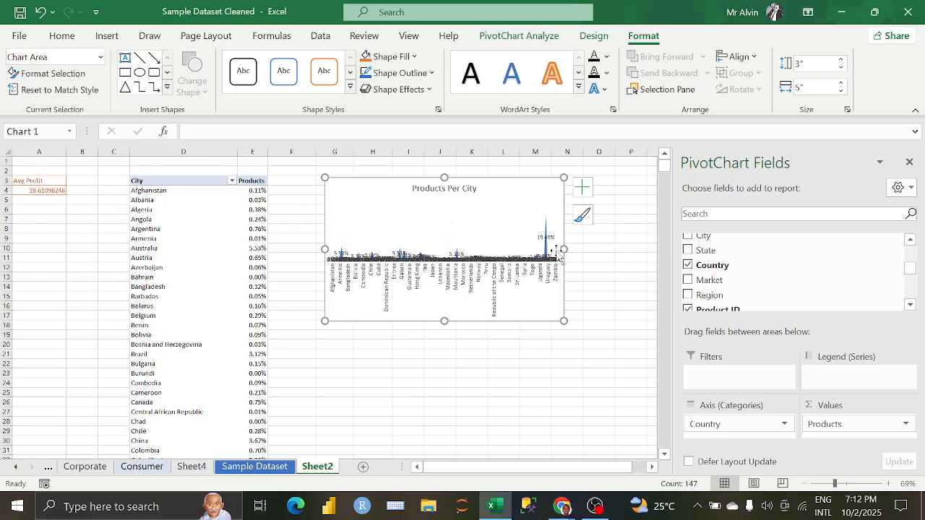
left_click_drag(563, 249, 619, 250)
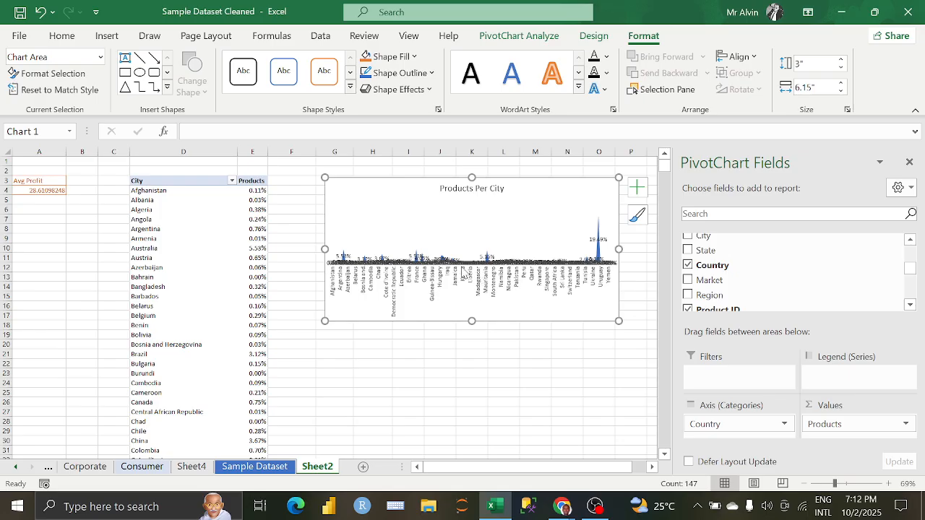
left_click(187, 210)
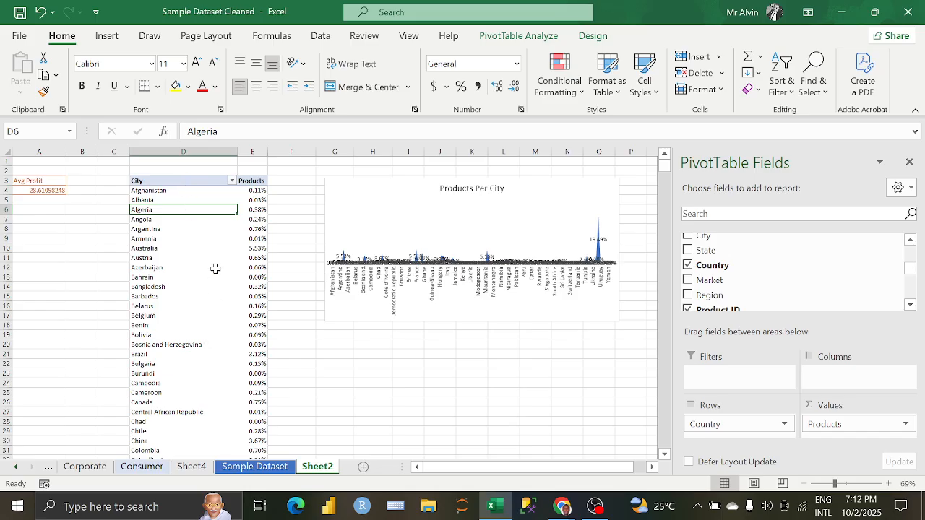
right_click(203, 209)
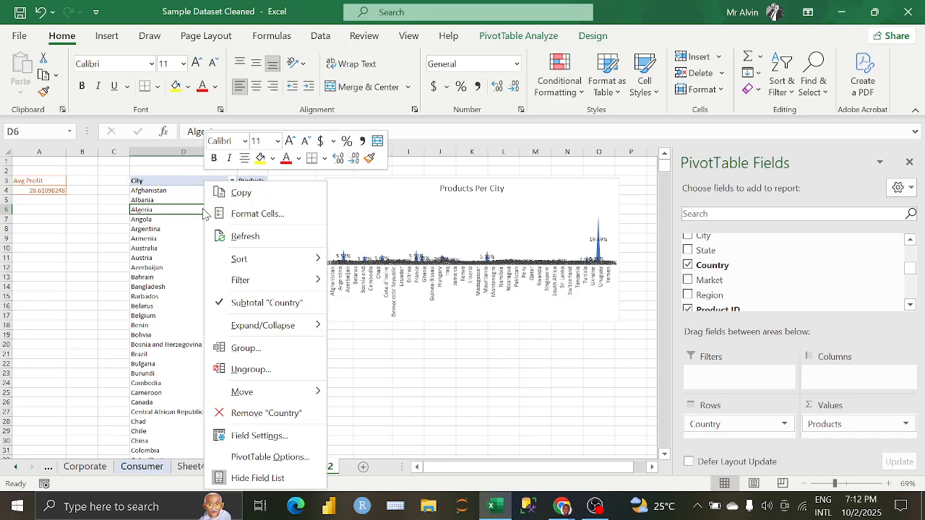
left_click(217, 213)
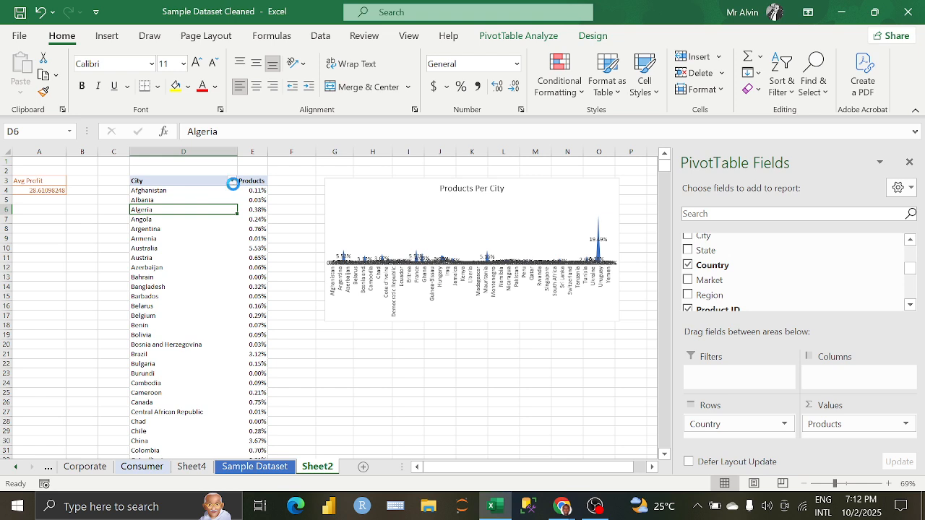
left_click(232, 182)
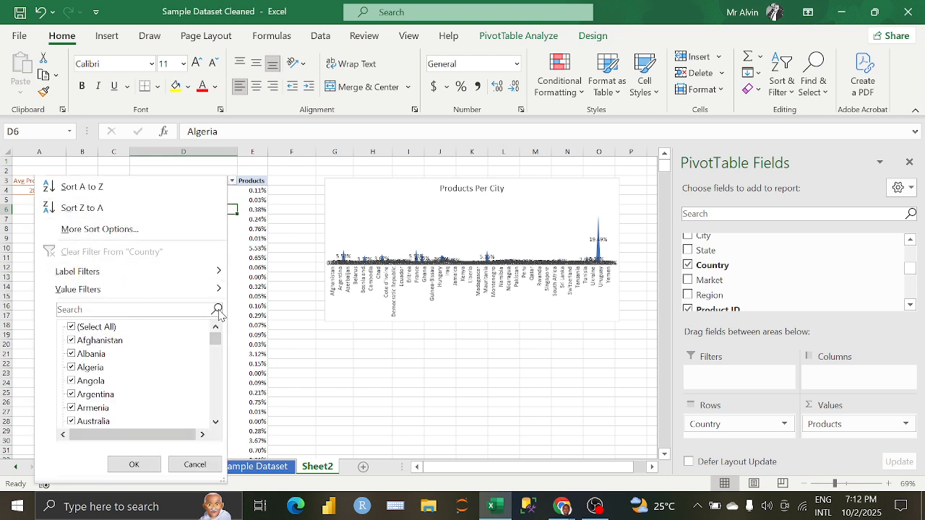
left_click(251, 268)
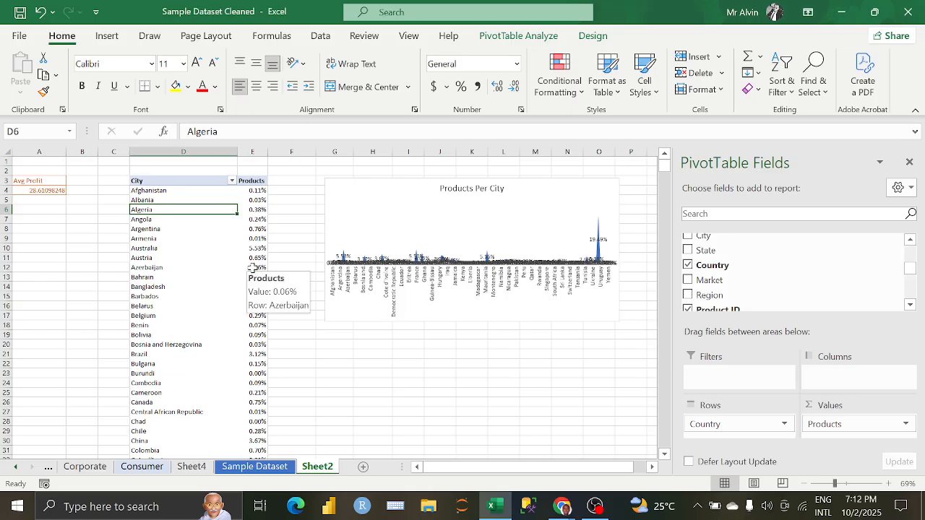
right_click(213, 211)
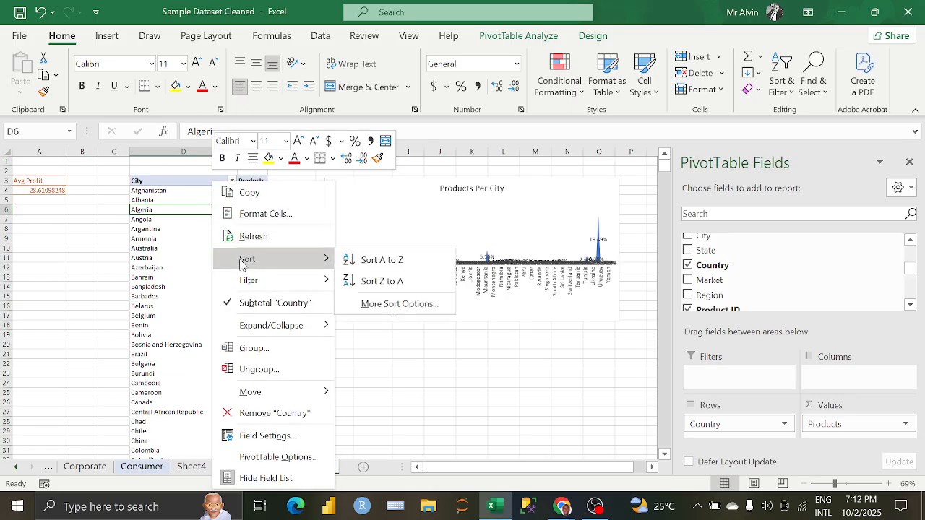
mouse_move(244, 283)
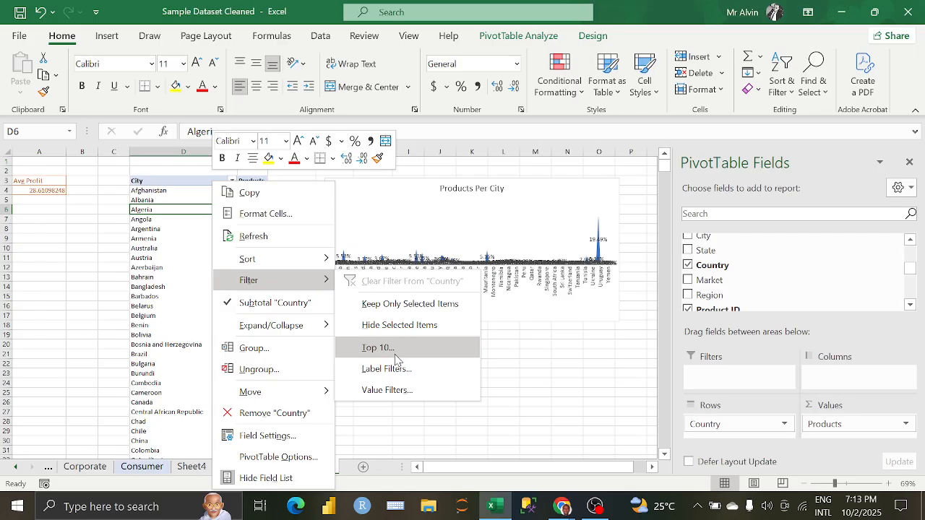
left_click(396, 354)
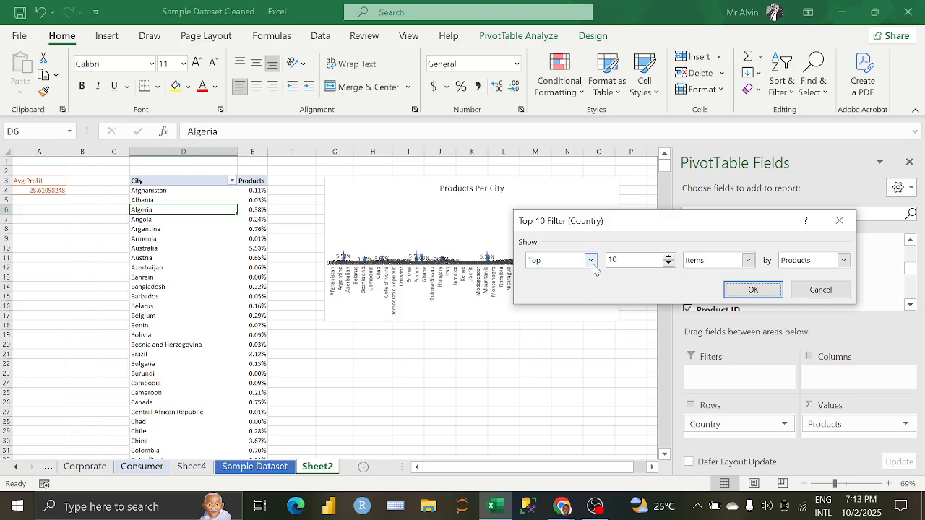
left_click_drag(604, 228, 555, 228)
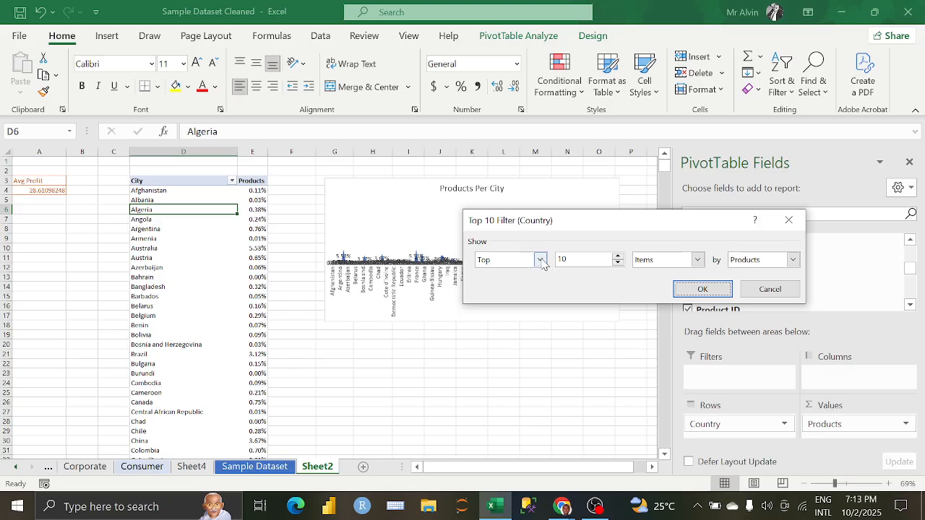
left_click(540, 260)
left_click(506, 284)
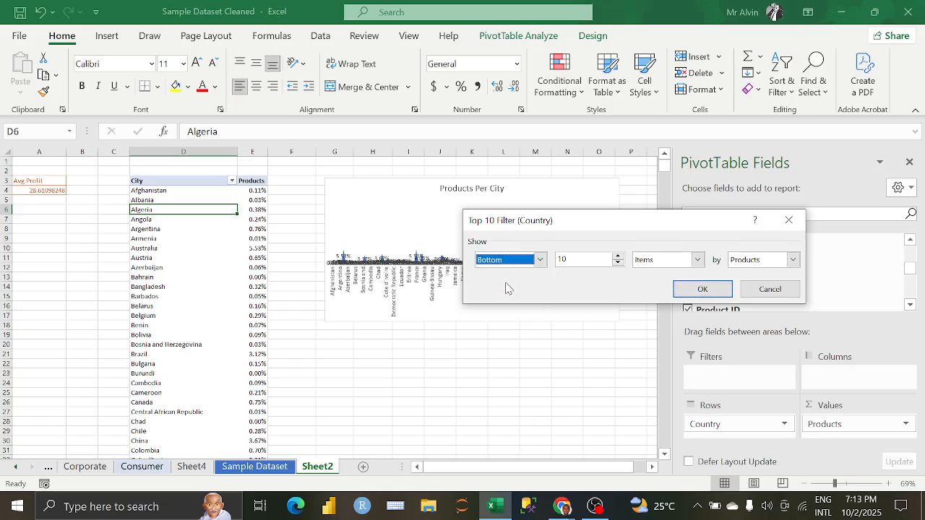
left_click(574, 261)
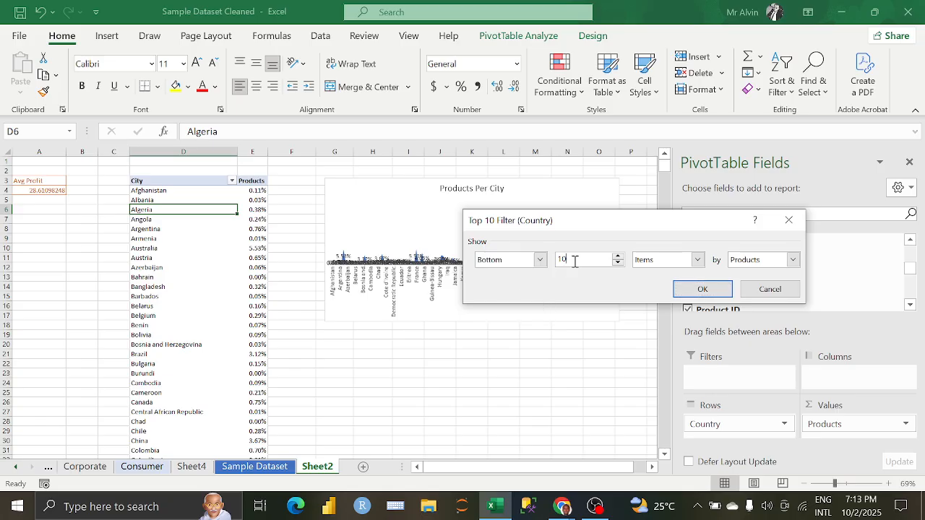
key("BackSpace")
key("BackSpace")
type("5")
left_click_drag(616, 226, 465, 359)
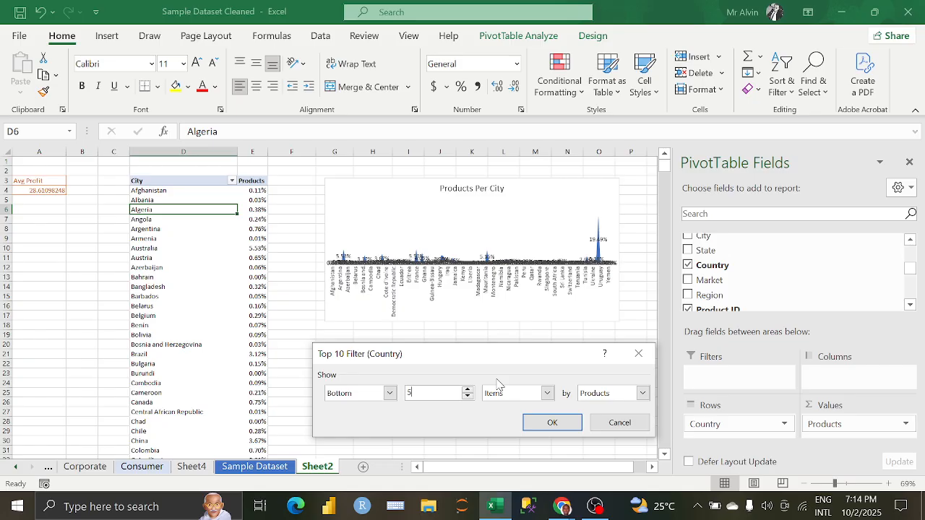
left_click(638, 353)
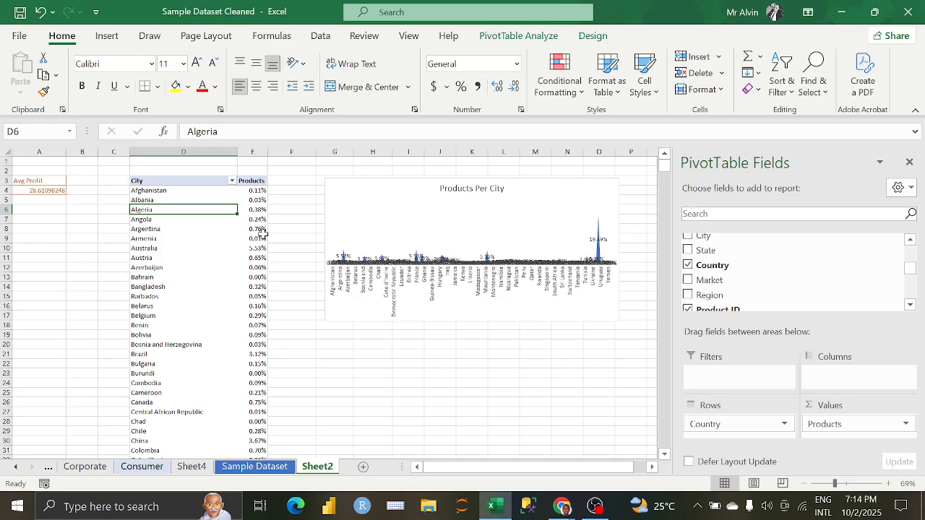
left_click(202, 193)
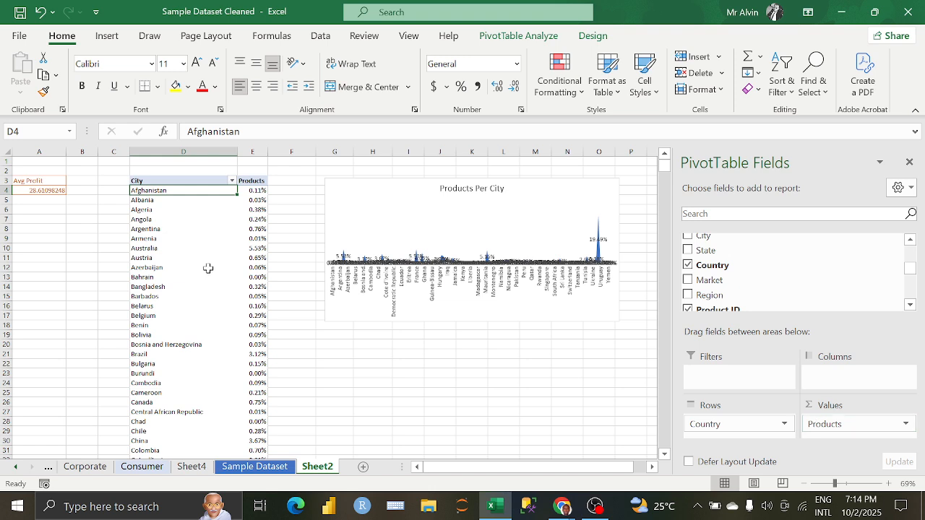
left_click(196, 205)
key("ctrl+space")
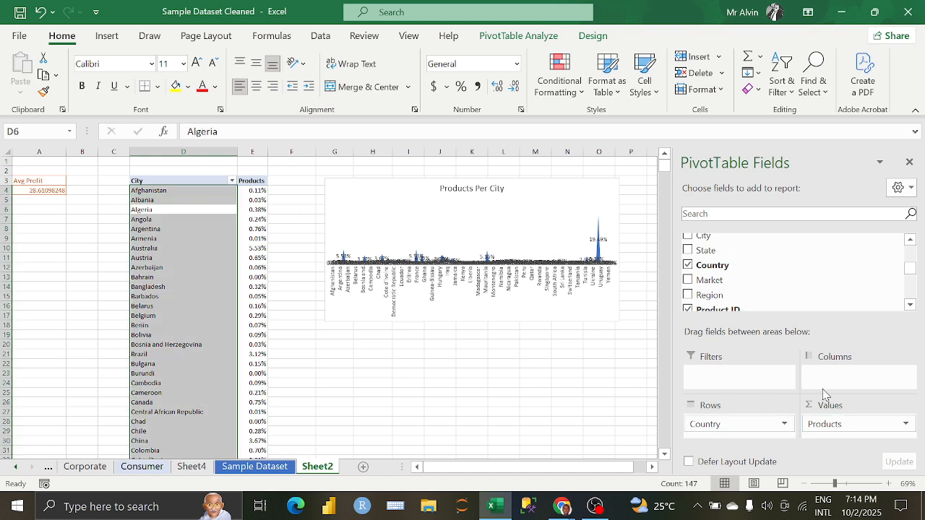
- Open the Top 10 filter for the pivot table's Country rows and set it to show Bottom entries
left_click(182, 213)
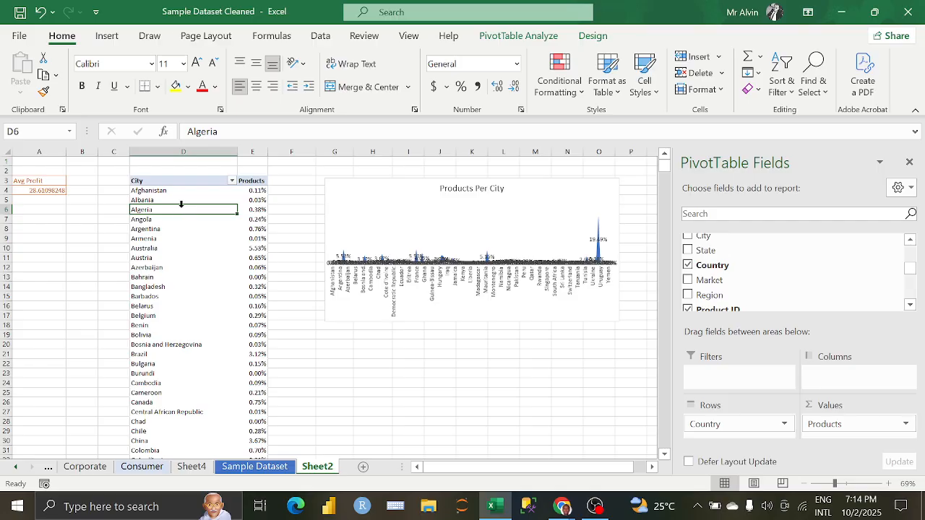
right_click(183, 214)
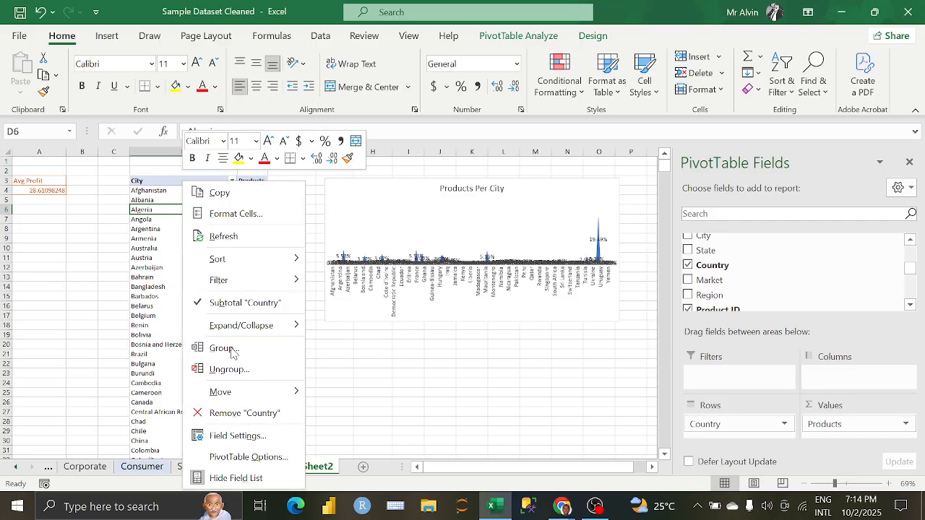
mouse_move(264, 288)
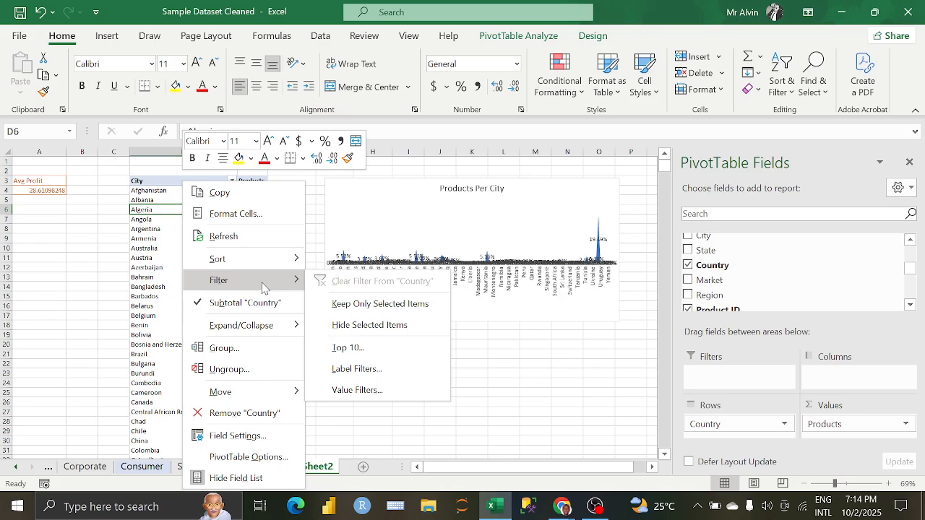
left_click(384, 348)
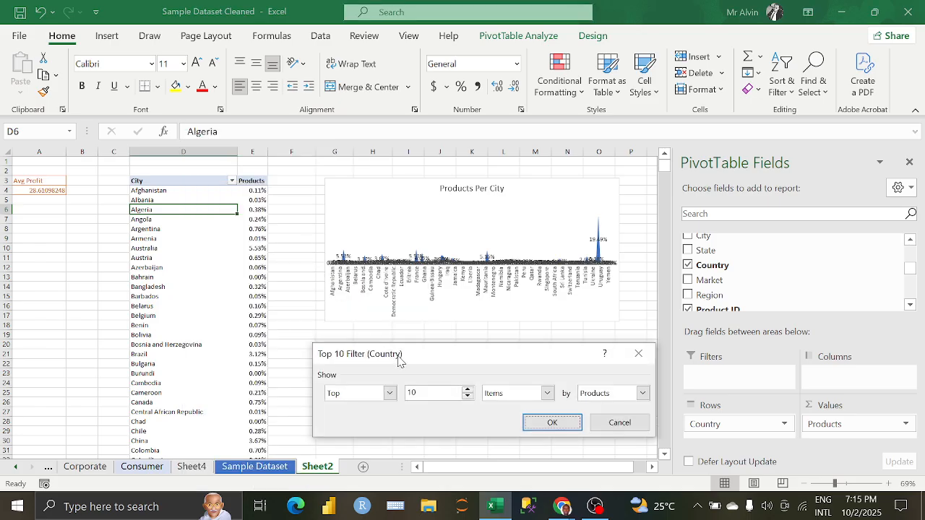
left_click_drag(402, 361, 387, 364)
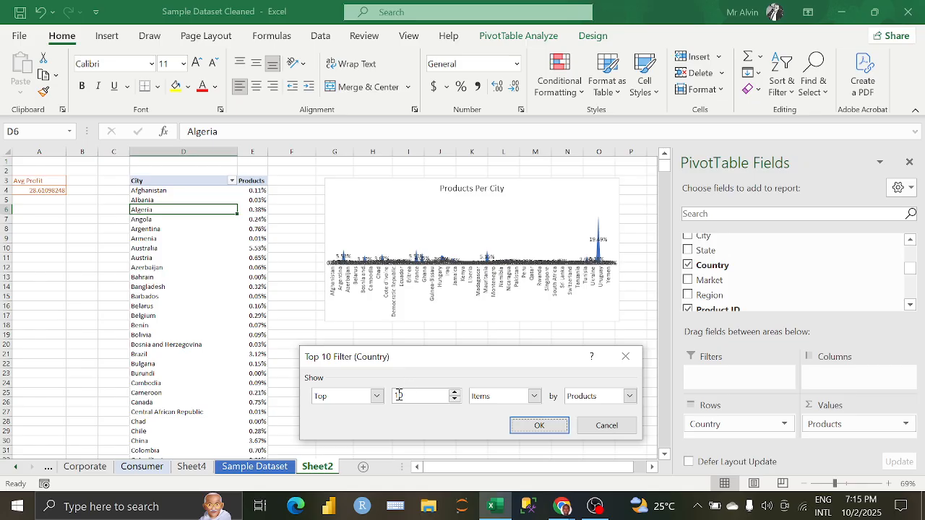
left_click_drag(491, 367, 488, 359)
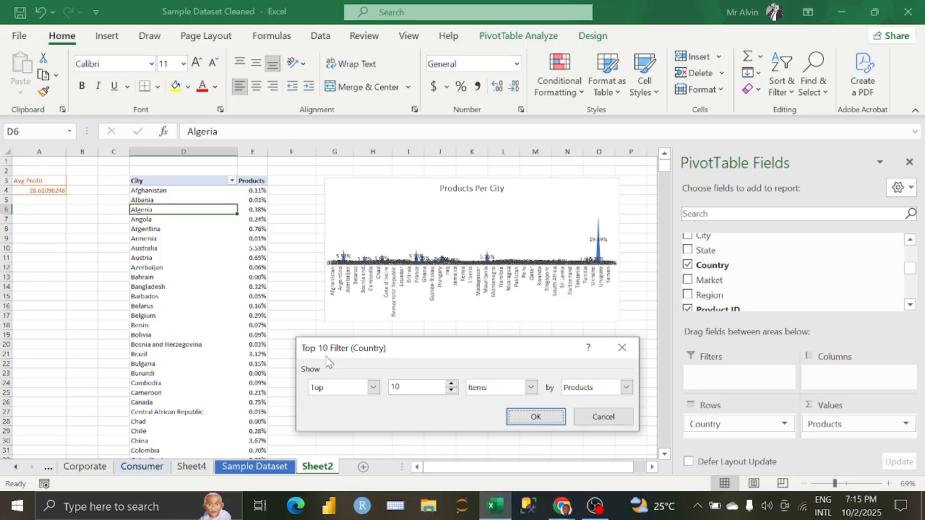
left_click(373, 388)
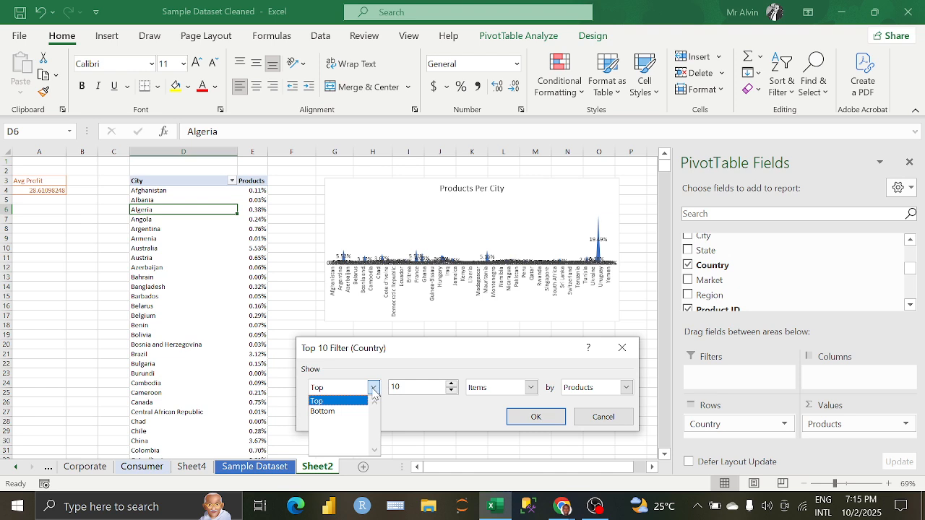
left_click(340, 412)
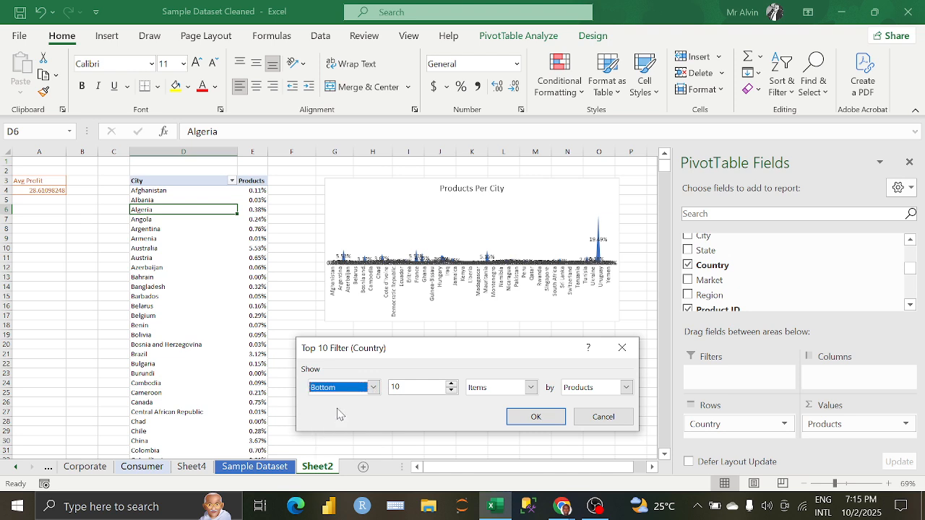
- Set the bottom filter's count to 5 items by Products and apply it to the Country rows
left_click(402, 387)
key("BackSpace")
key("BackSpace")
type("5")
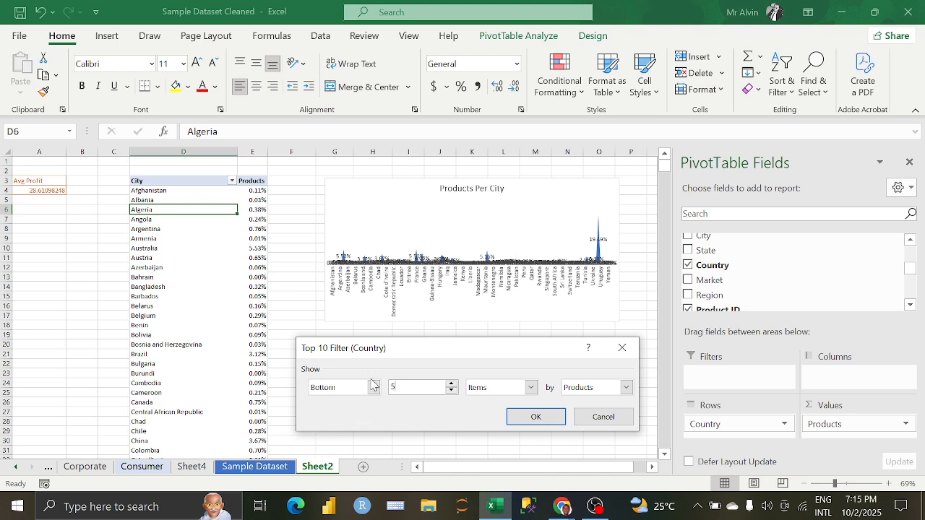
left_click(451, 383)
left_click(450, 384)
left_click(451, 383)
left_click(451, 391)
left_click(451, 391)
left_click(451, 390)
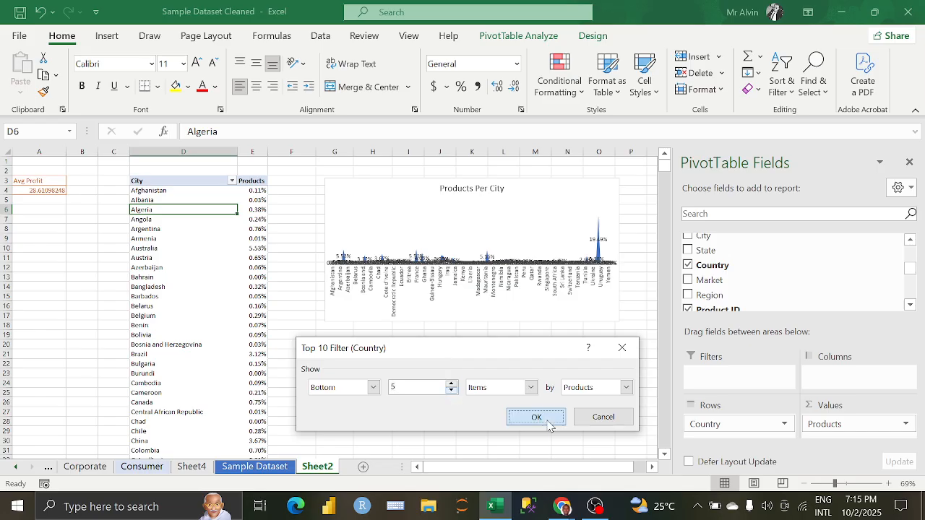
left_click(536, 418)
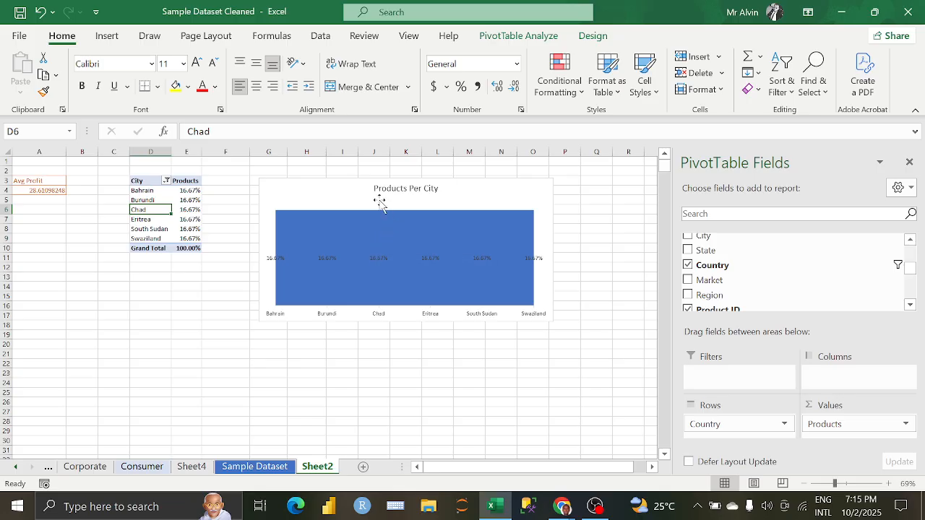
- Clear the filter from the pivot table's Country field
left_click(356, 193)
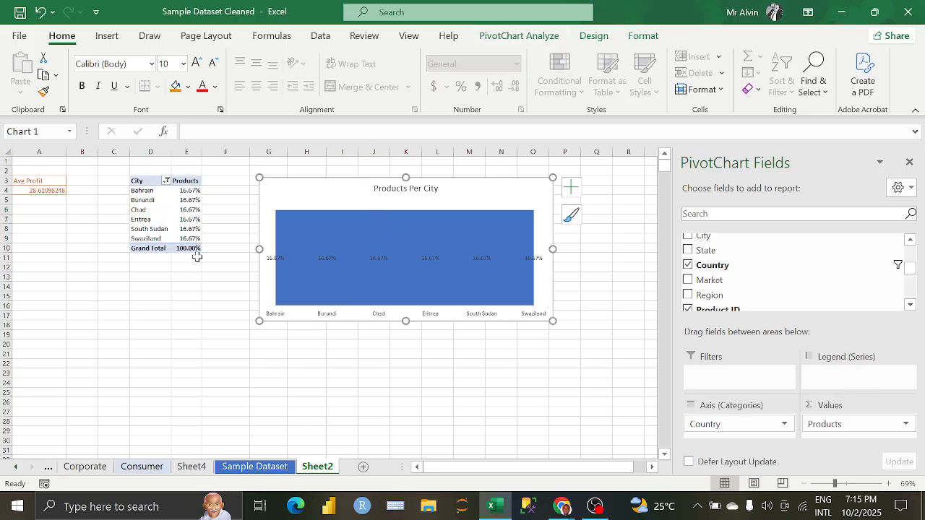
mouse_move(184, 200)
left_click(166, 182)
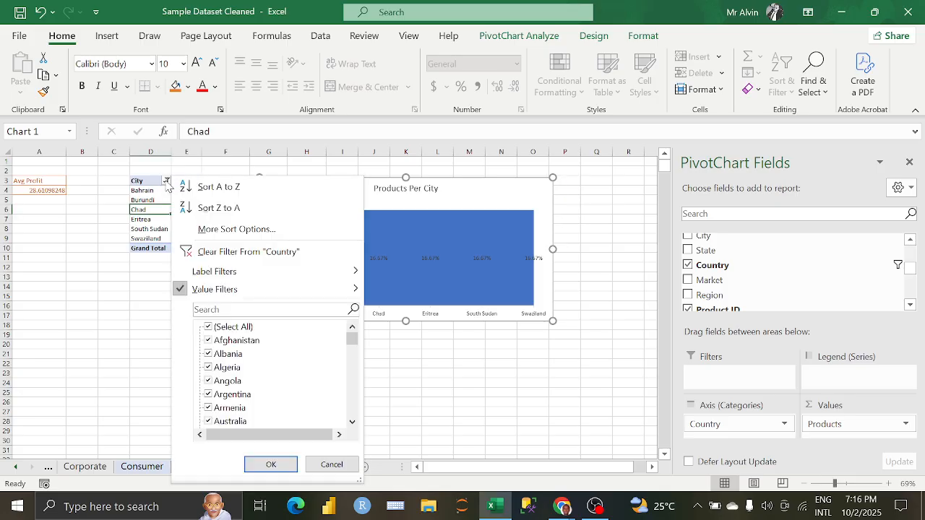
left_click(269, 252)
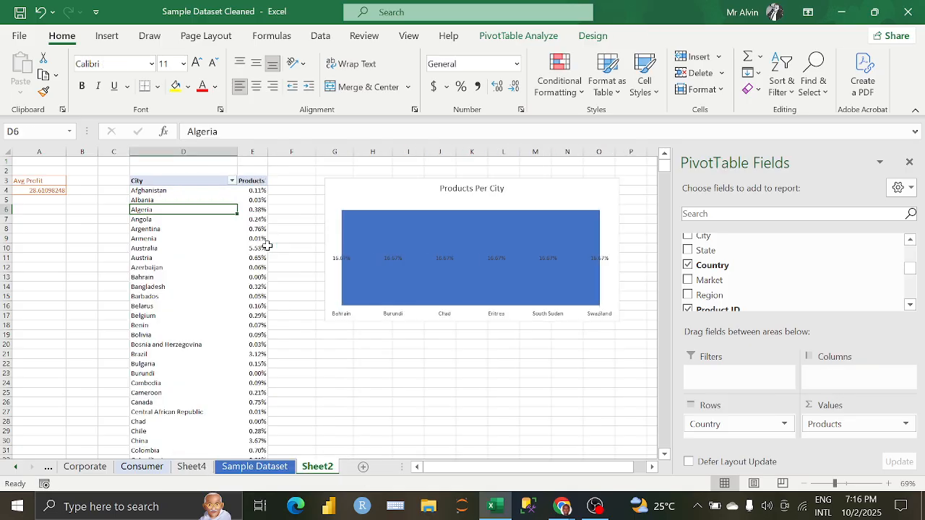
- Filter the pivot table's Country rows to the Top 5 Items by Products
right_click(171, 215)
mouse_move(262, 287)
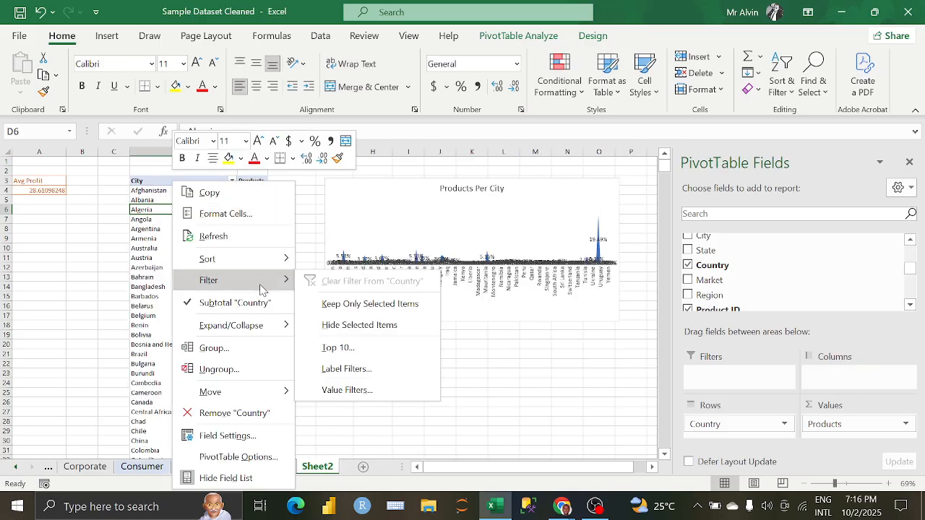
left_click(340, 348)
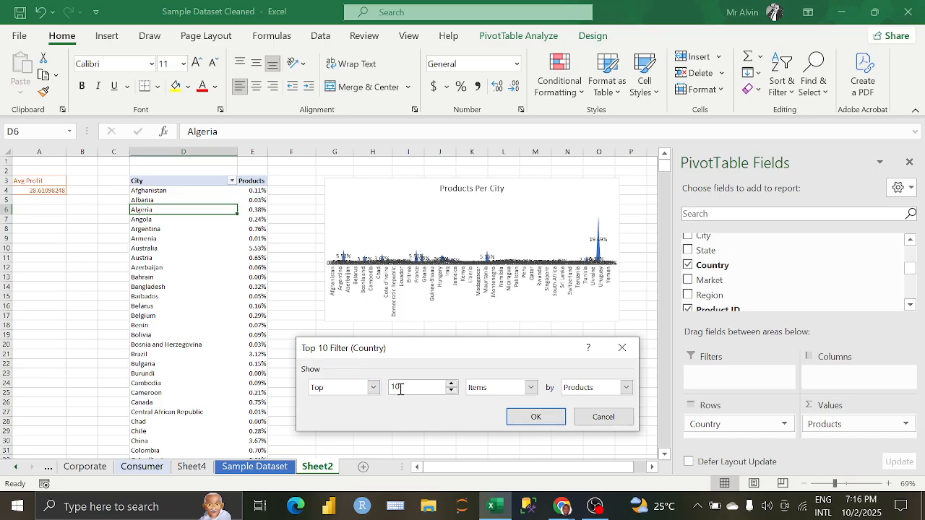
double_click(395, 387)
type("5")
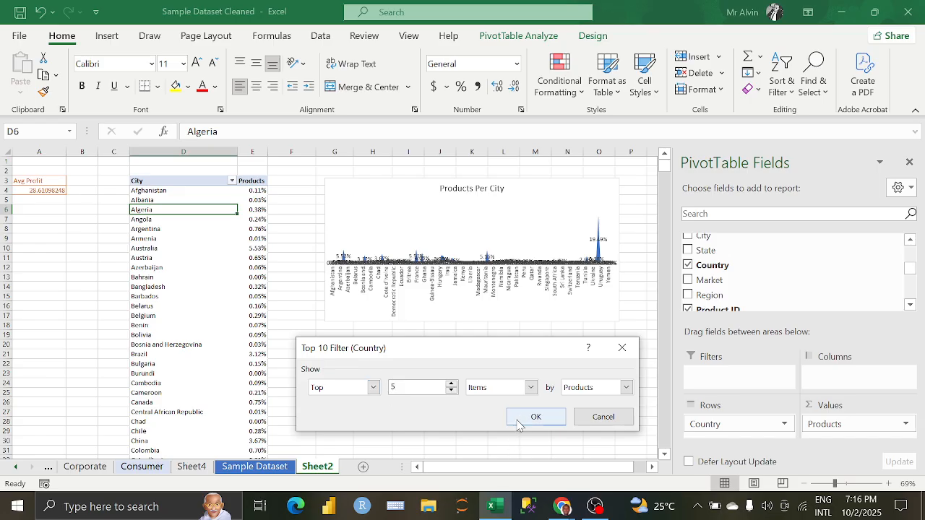
left_click(625, 388)
left_click(626, 390)
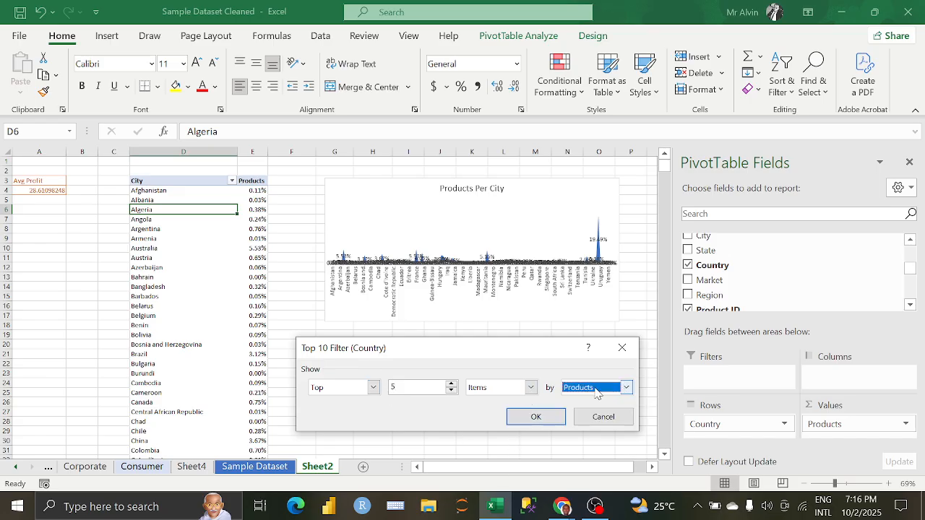
left_click(531, 390)
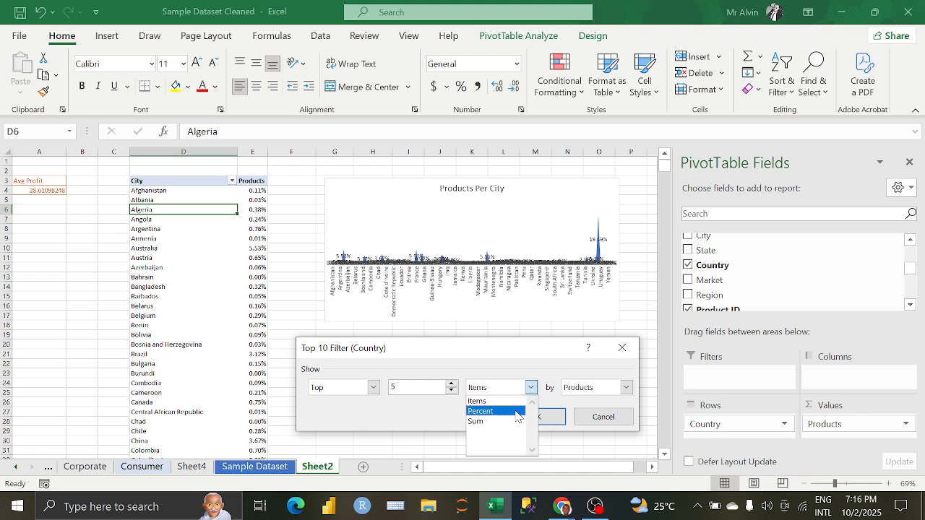
left_click(531, 388)
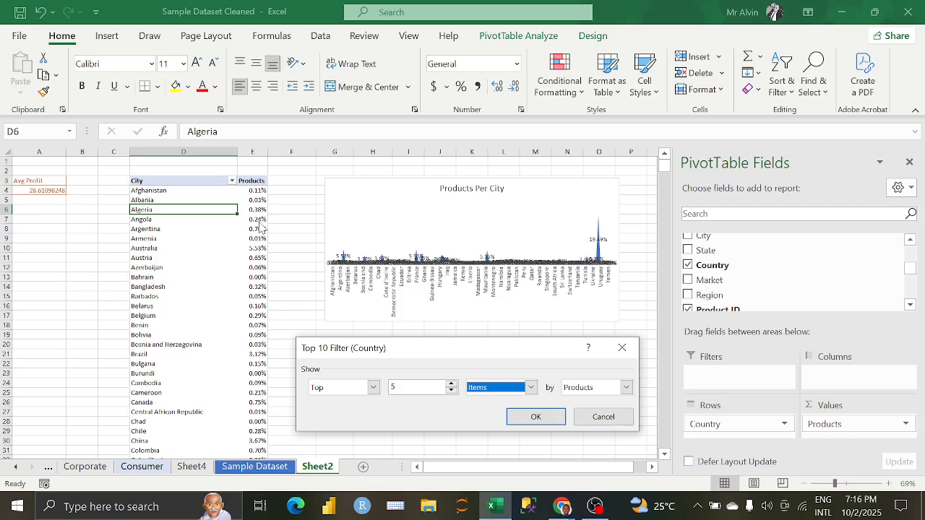
left_click(531, 387)
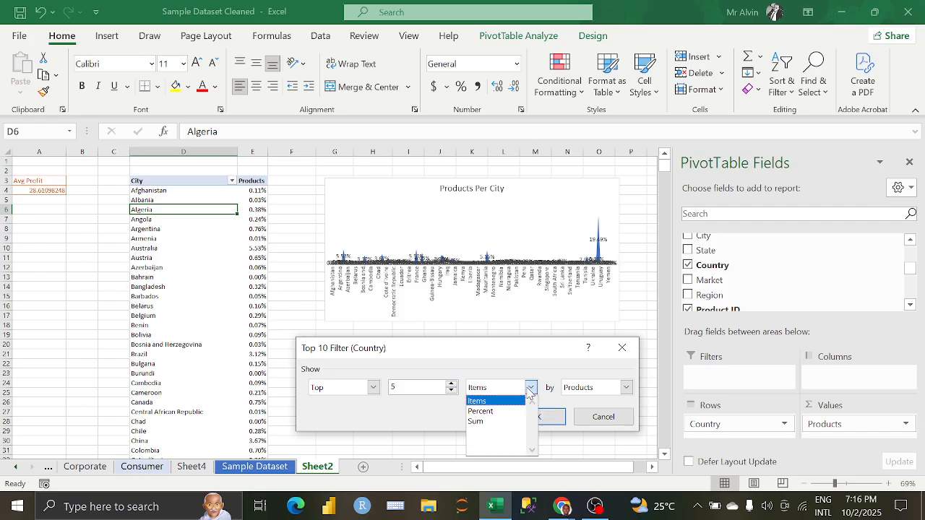
left_click(547, 363)
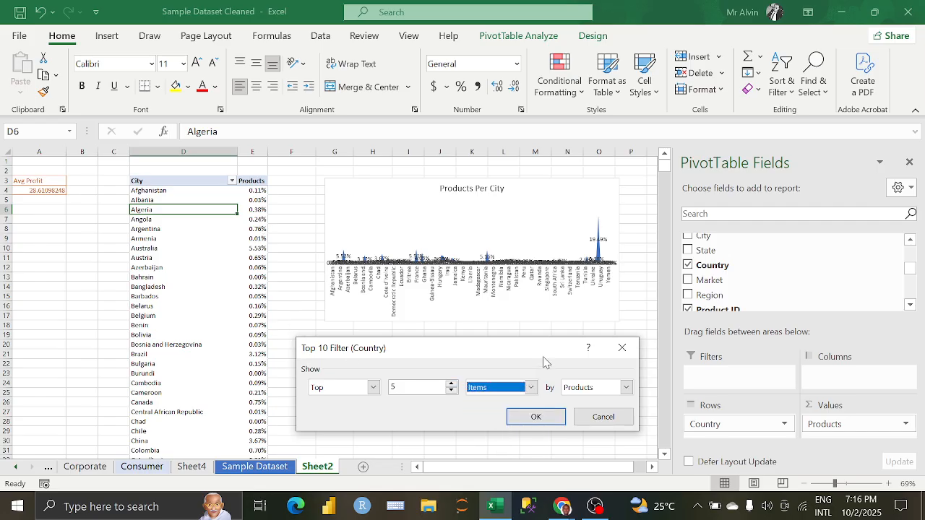
left_click(541, 417)
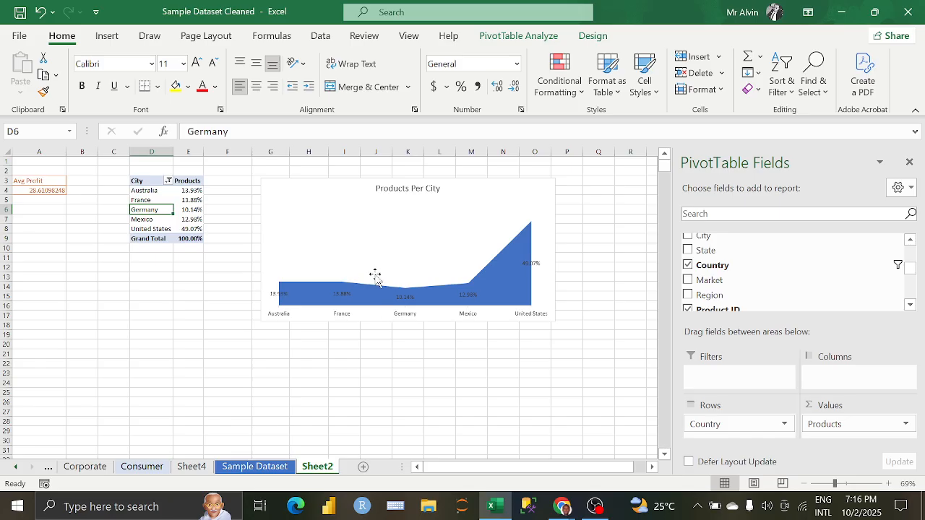
- Move the Products Per City chart down by about three rows on the sheet
left_click_drag(337, 197, 331, 220)
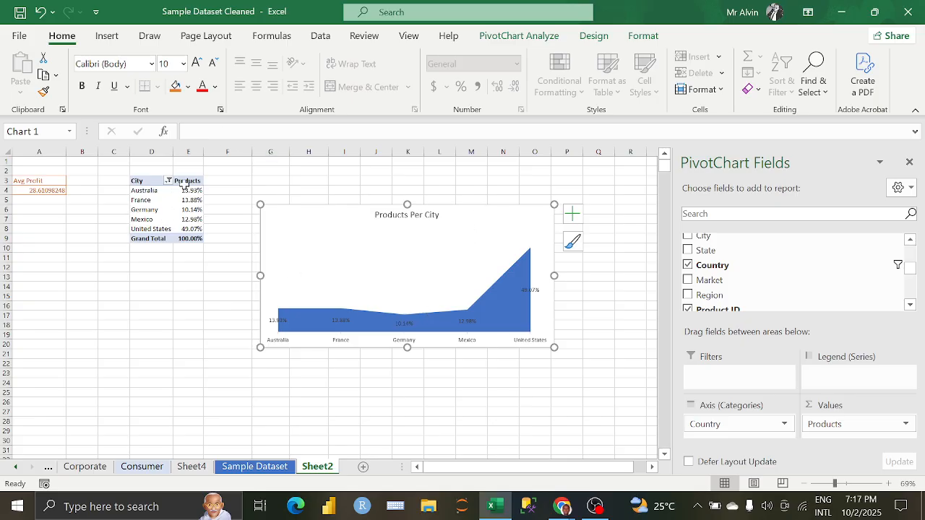
mouse_move(190, 219)
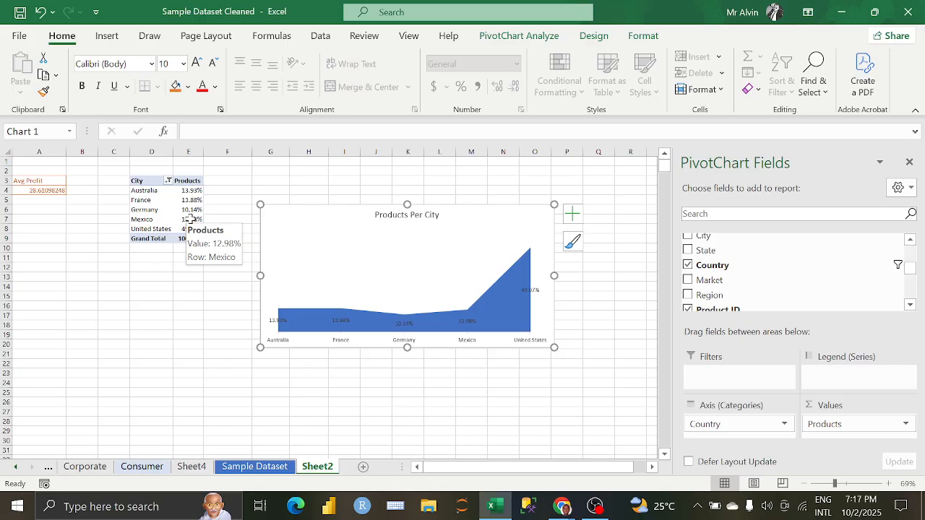
- Sort the pivot table's countries by Products from largest to smallest
left_click(189, 210)
right_click(189, 209)
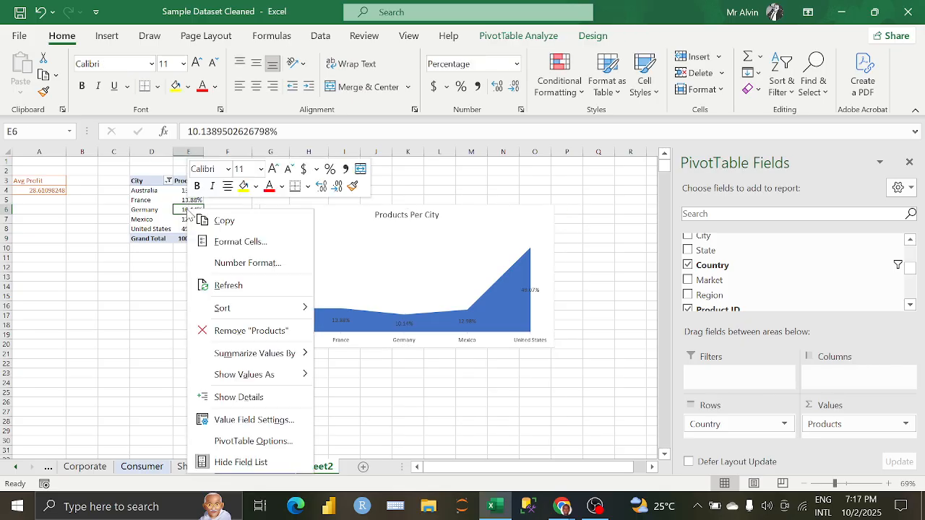
mouse_move(280, 313)
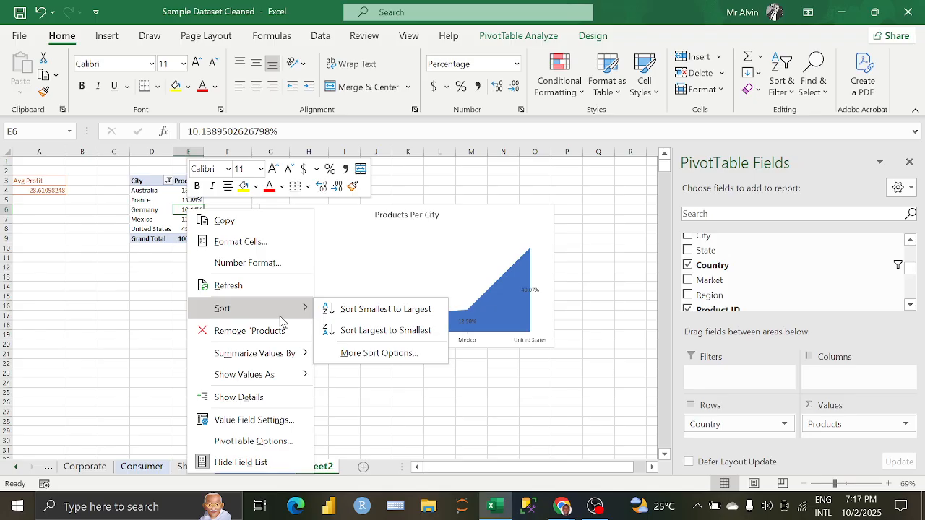
left_click(375, 330)
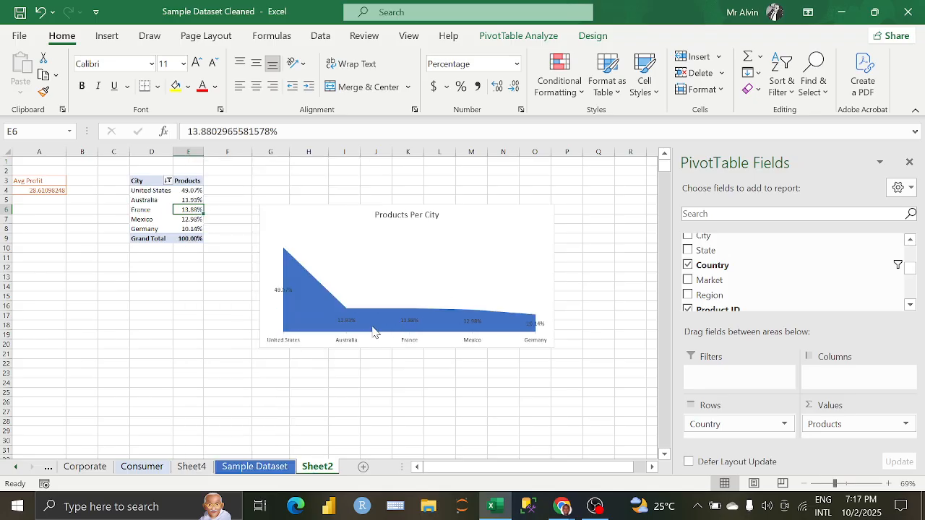
left_click(539, 211)
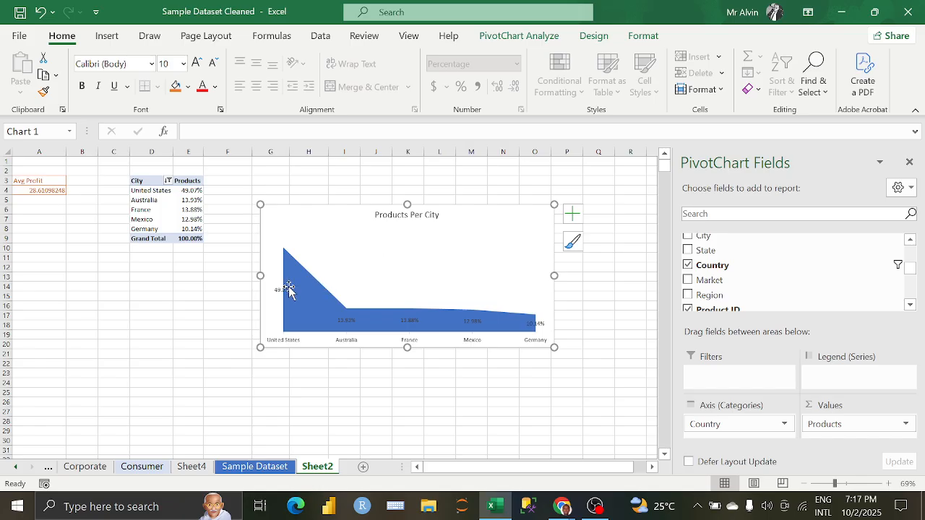
left_click(283, 290)
left_click(572, 214)
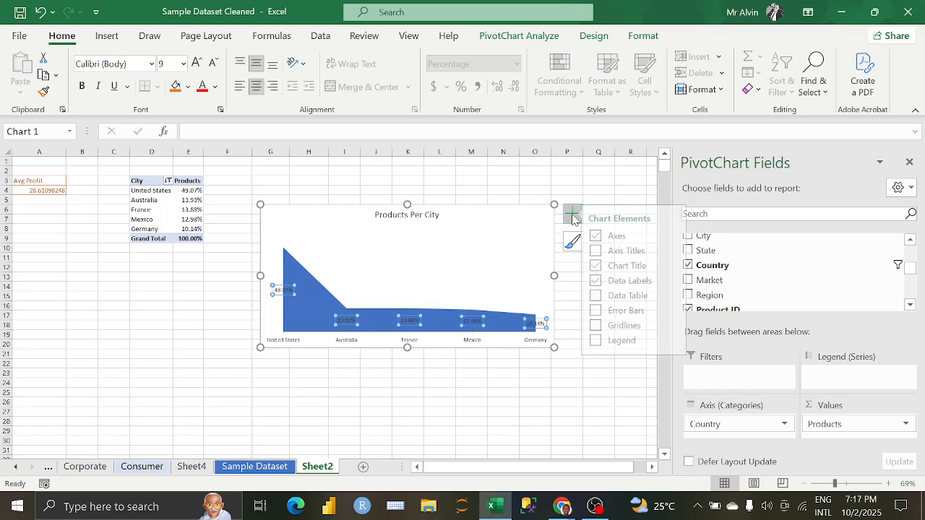
left_click(522, 38)
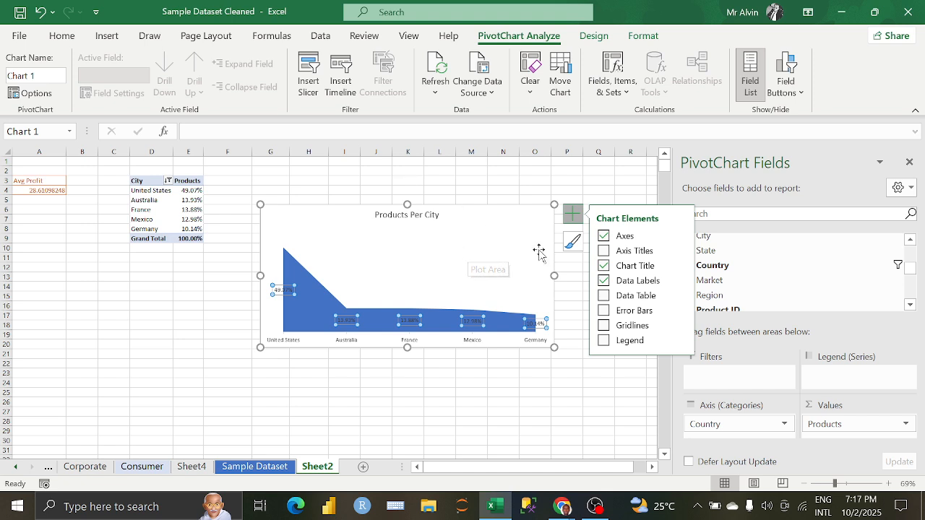
left_click(322, 217)
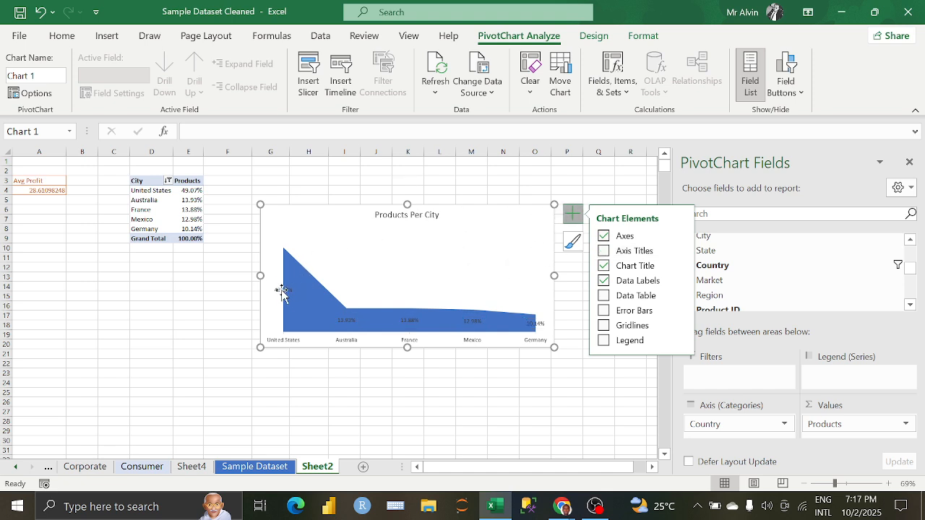
left_click(280, 290)
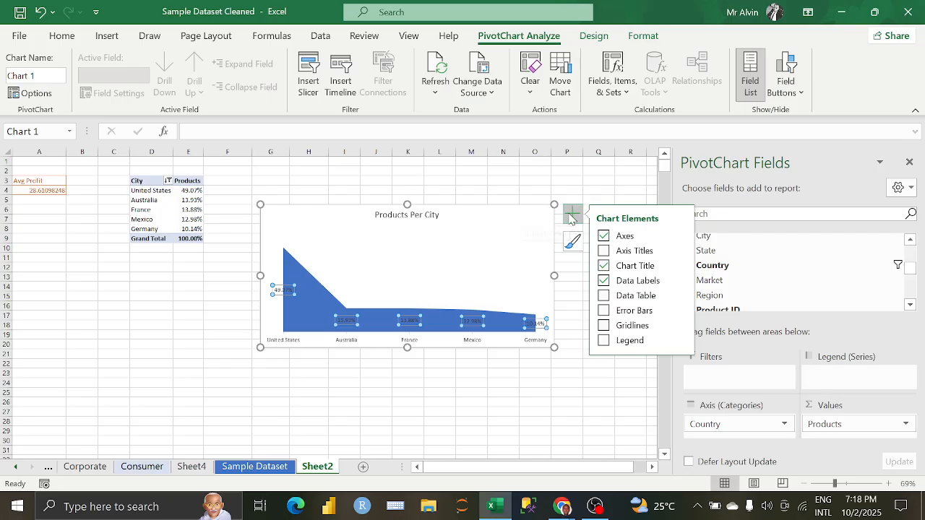
- Delete the Products Per City chart from the sheet
left_click(527, 212)
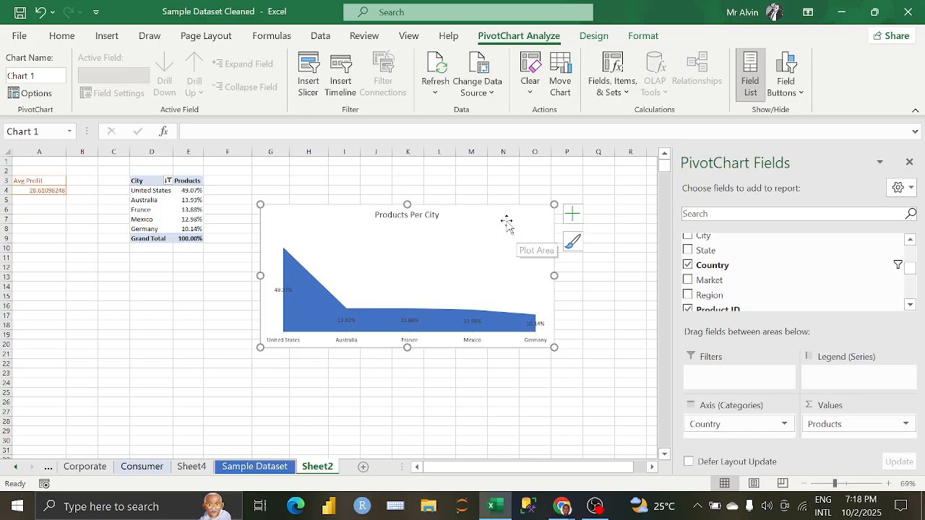
key("Delete")
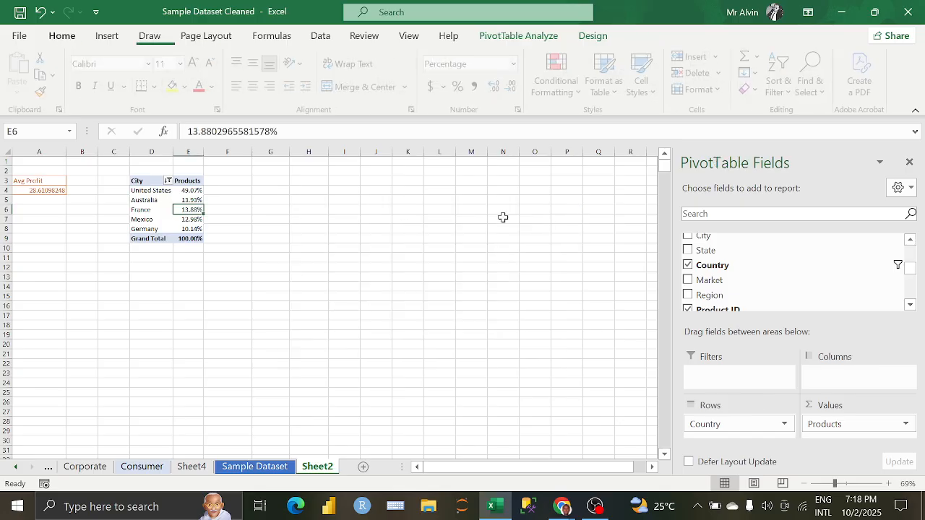
left_click(236, 218)
left_click(182, 249)
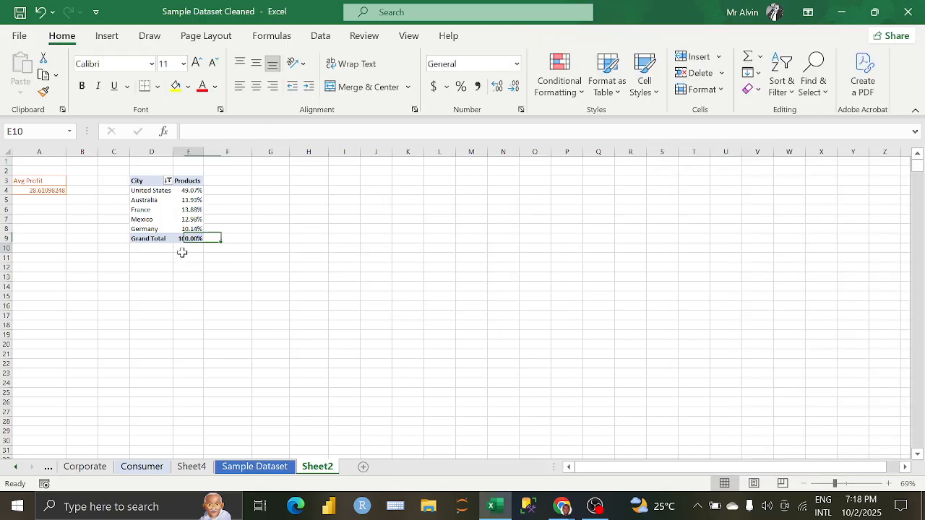
left_click(181, 268)
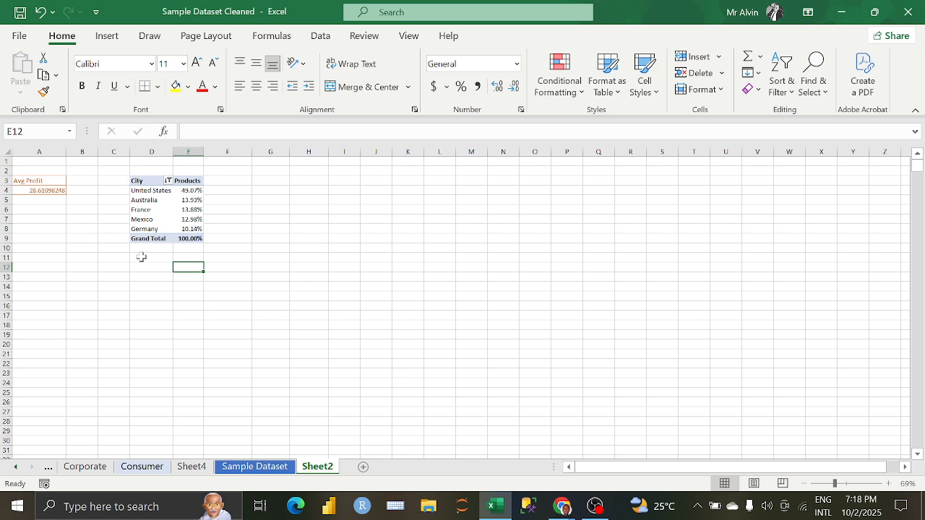
- Enter the formula =D3:E9 in cell D12 to mirror the whole pivot table below it
left_click(160, 211)
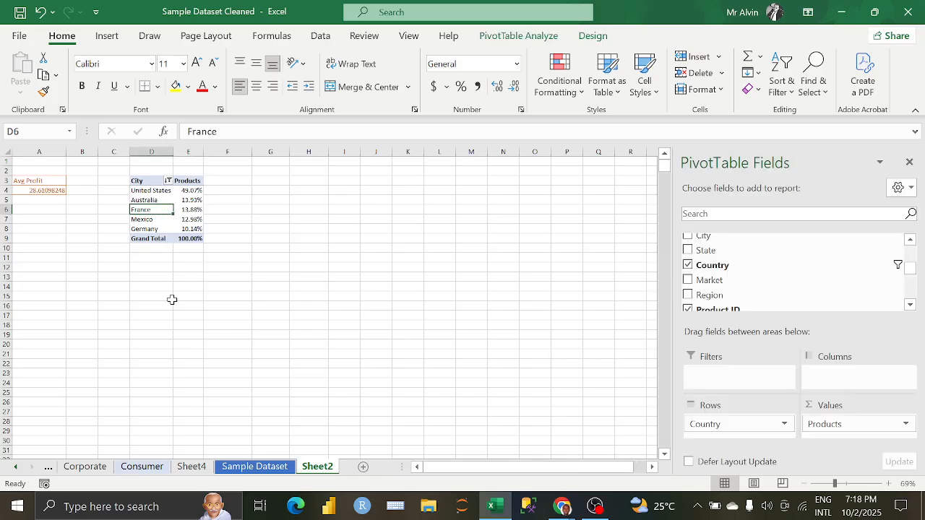
left_click(154, 268)
type("=")
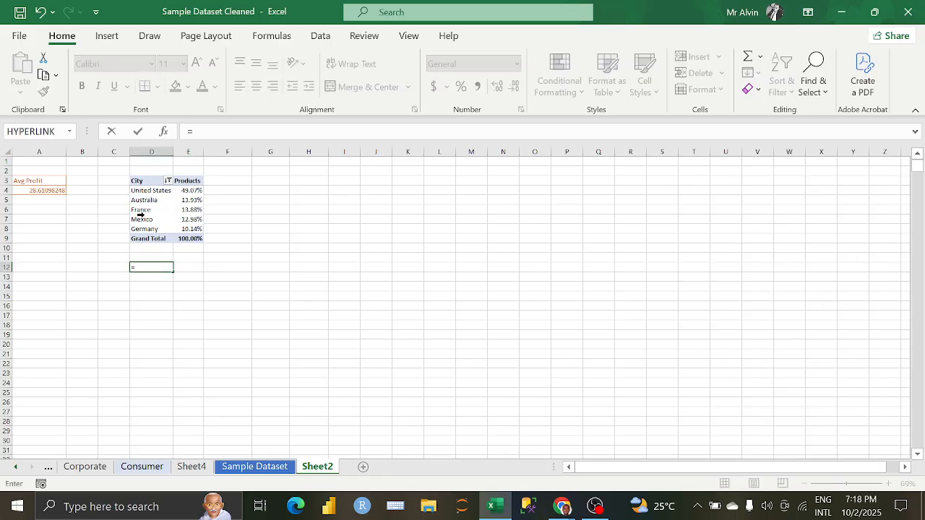
left_click_drag(145, 184, 194, 246)
key("Return")
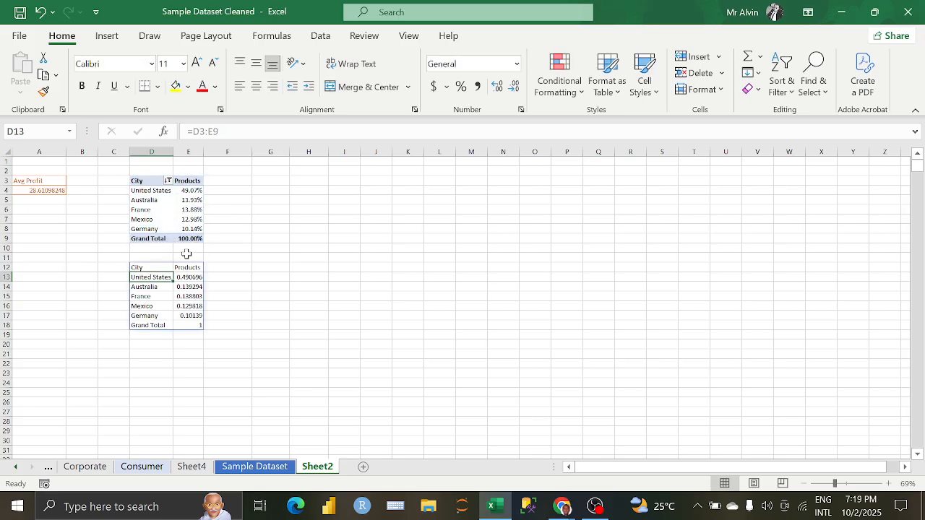
- Copy the percentage format of the pivot table's Products values in E4:E8 onto E13:E17 with Format Painter
left_click_drag(188, 193, 188, 231)
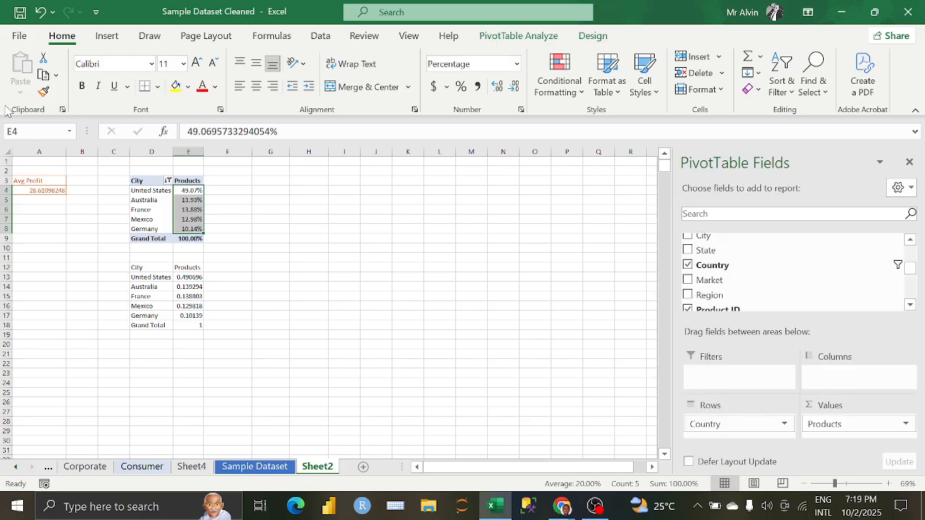
left_click(43, 92)
left_click_drag(189, 279, 184, 310)
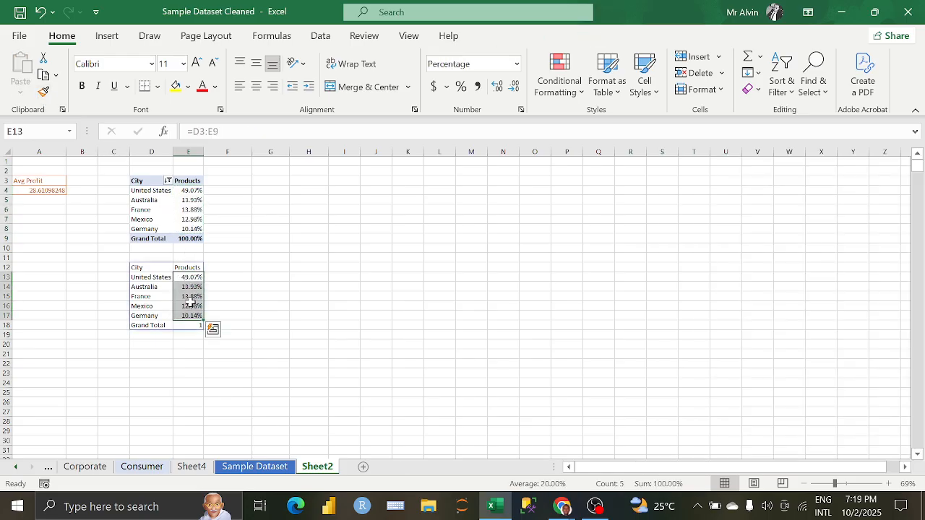
left_click(186, 327)
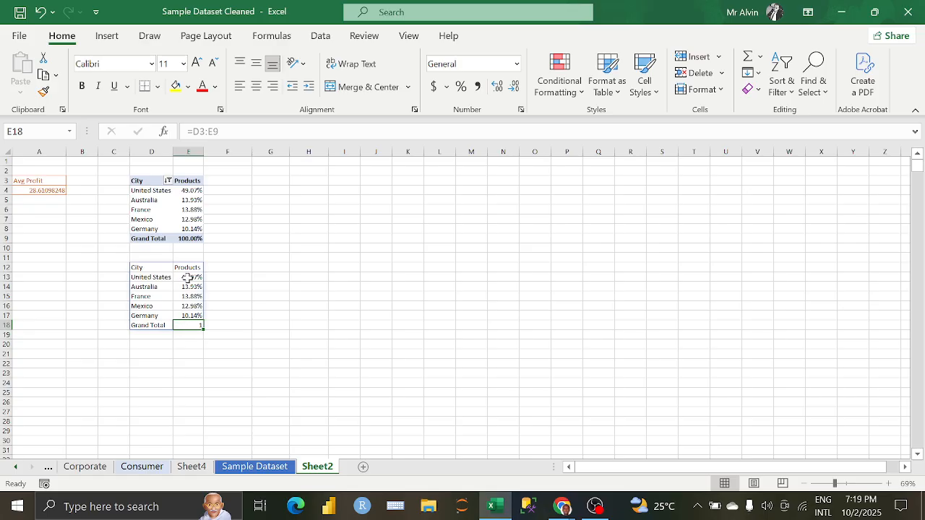
- Reduce the pivot table's Products percentages in E4:E8 to zero decimal places
left_click(189, 192)
left_click_drag(189, 191, 189, 230)
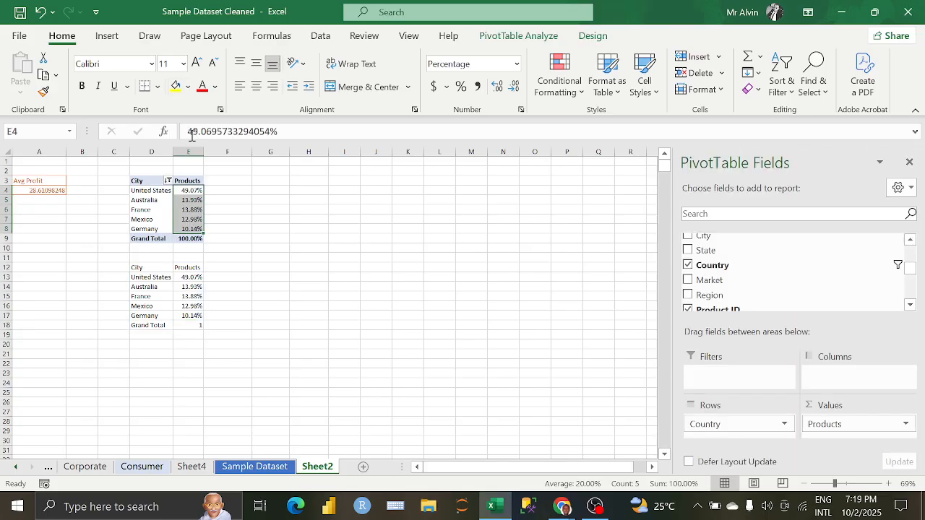
left_click(513, 87)
left_click(513, 87)
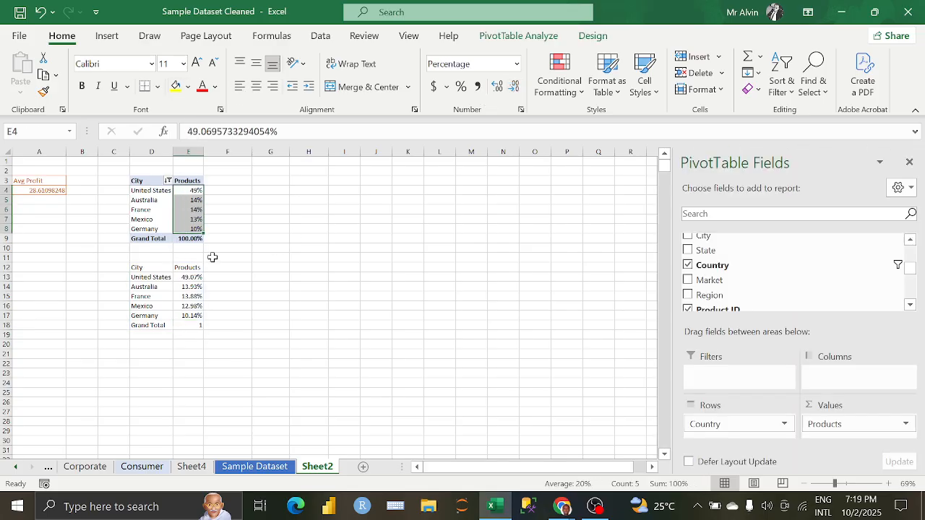
- Reduce the linked table's Products percentages in E13:E17 to zero decimal places
left_click_drag(189, 277, 192, 316)
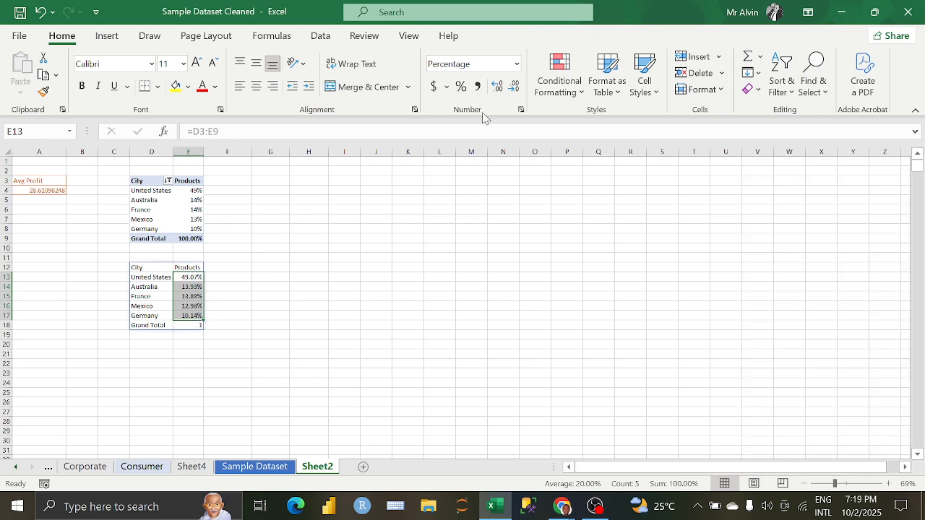
left_click(513, 87)
left_click(515, 92)
left_click(253, 258)
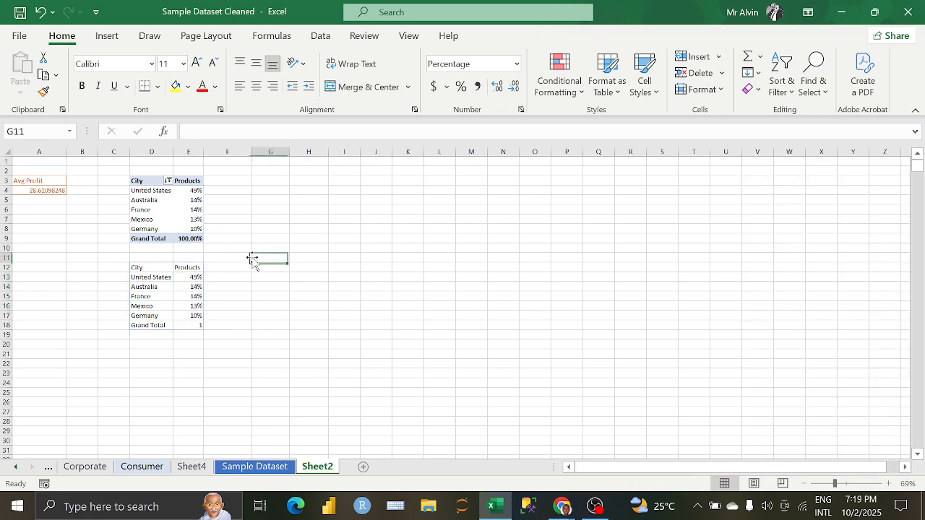
- Turn off the pivot table's grand totals for rows and columns
left_click(164, 211)
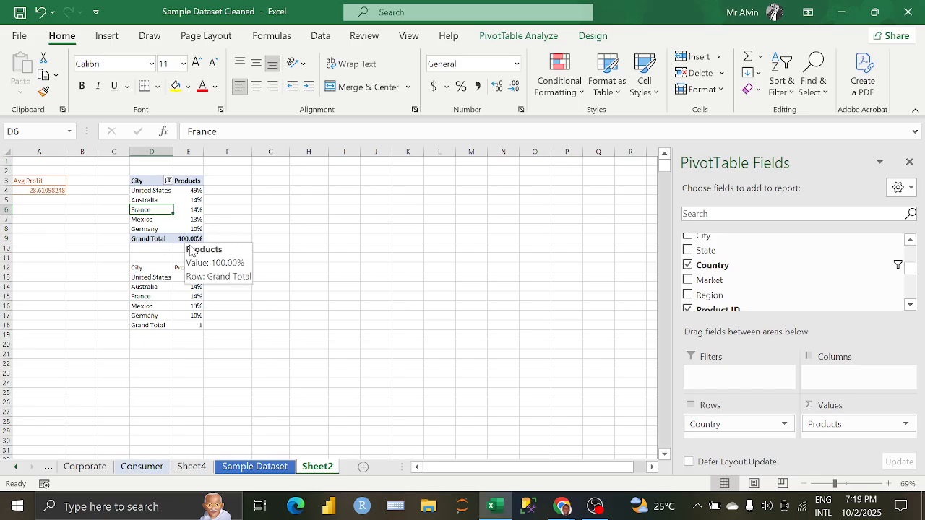
left_click(590, 43)
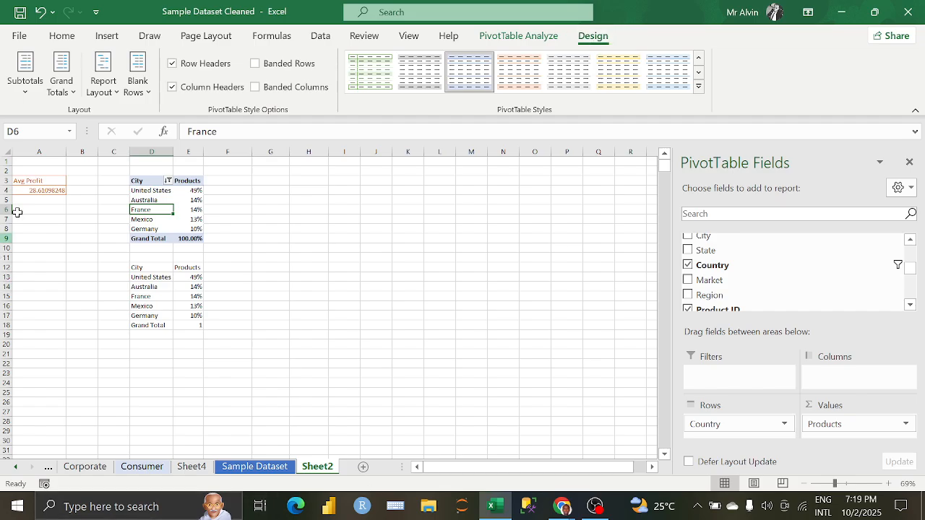
left_click(72, 98)
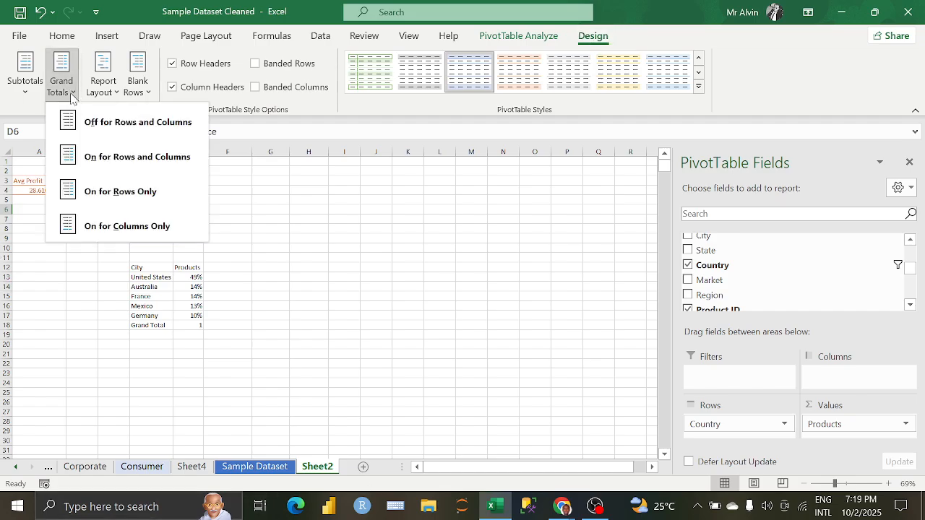
left_click(135, 123)
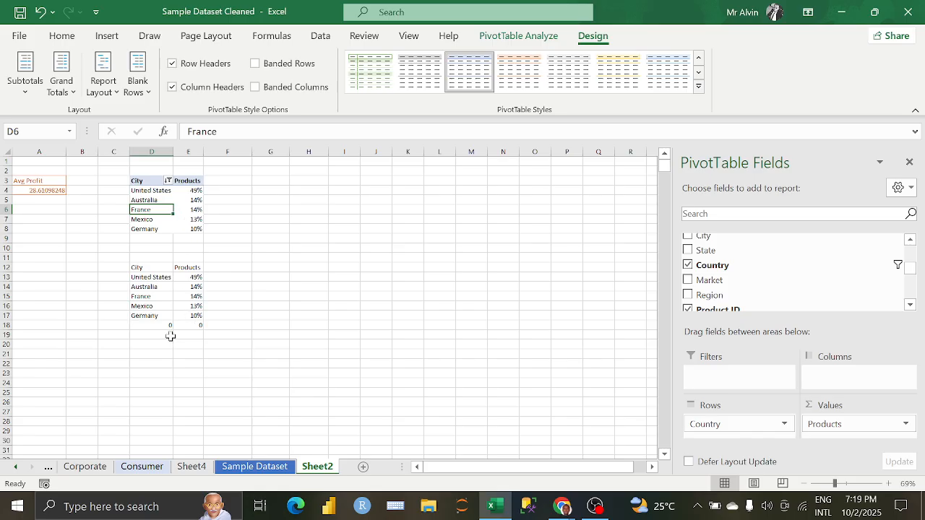
left_click_drag(155, 328, 190, 335)
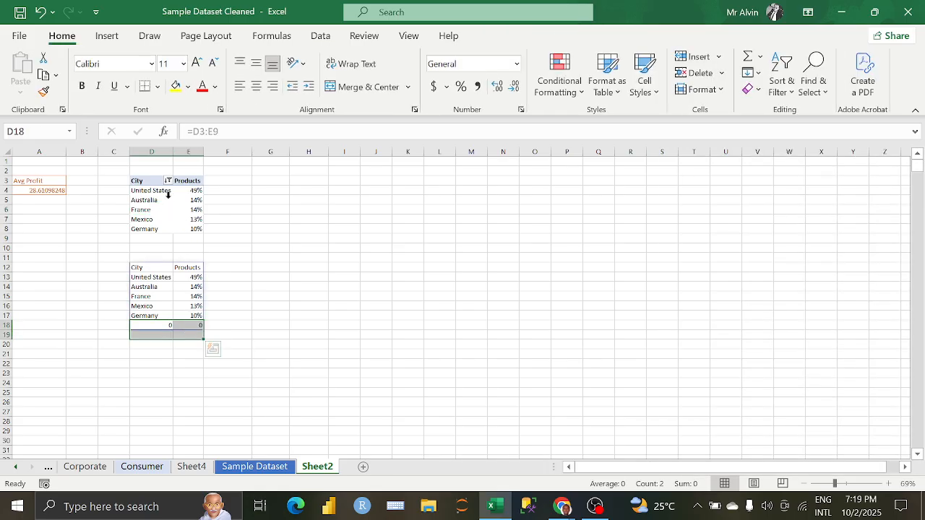
left_click(178, 297)
key("BackSpace")
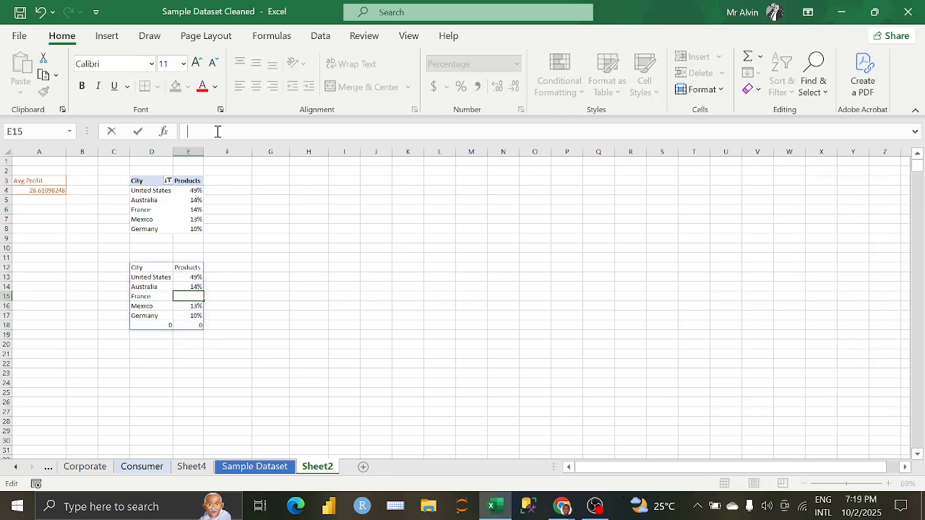
left_click(231, 290)
- Change the formula in cell D12 to =D3:E8 so the linked table omits the empty last row
left_click(154, 267)
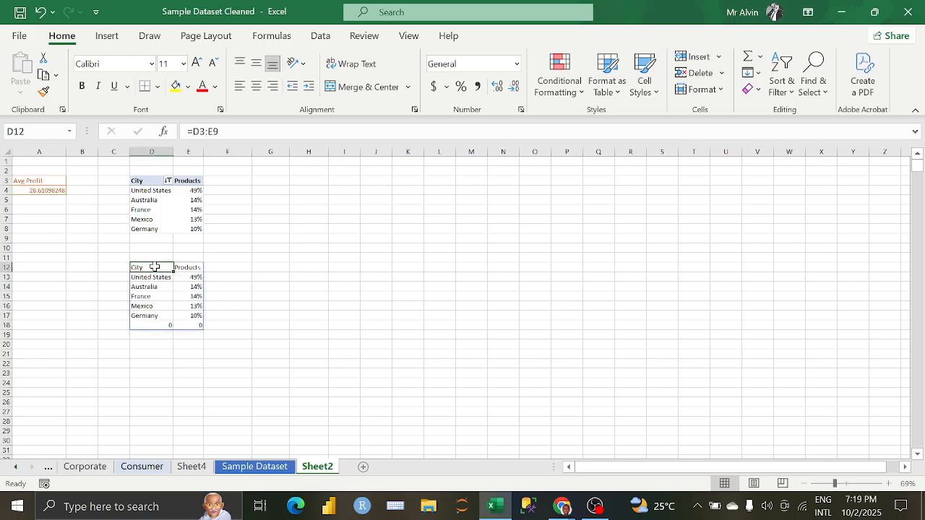
left_click(215, 132)
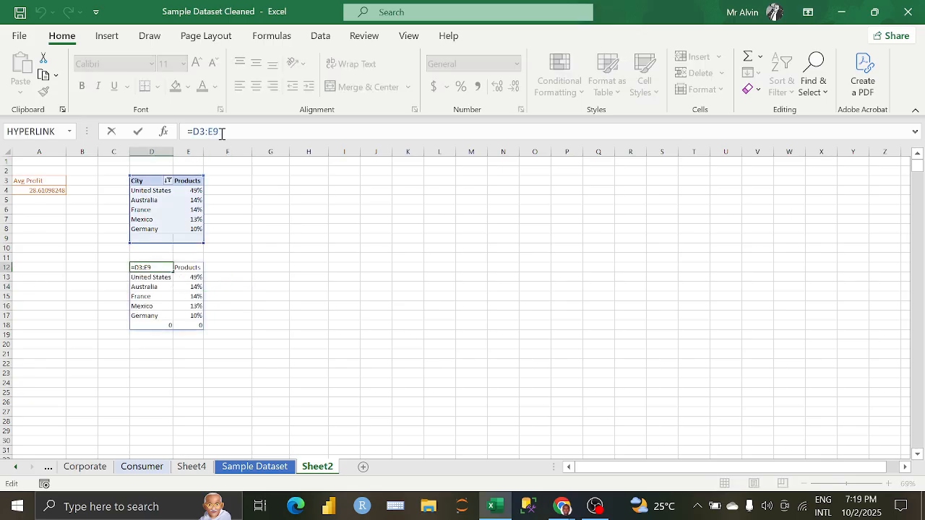
key("BackSpace")
type("8")
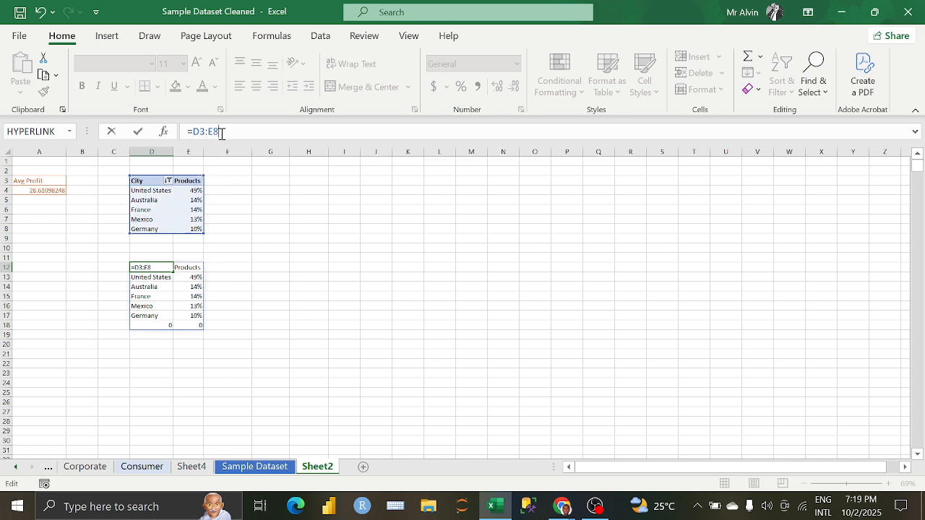
key("Return")
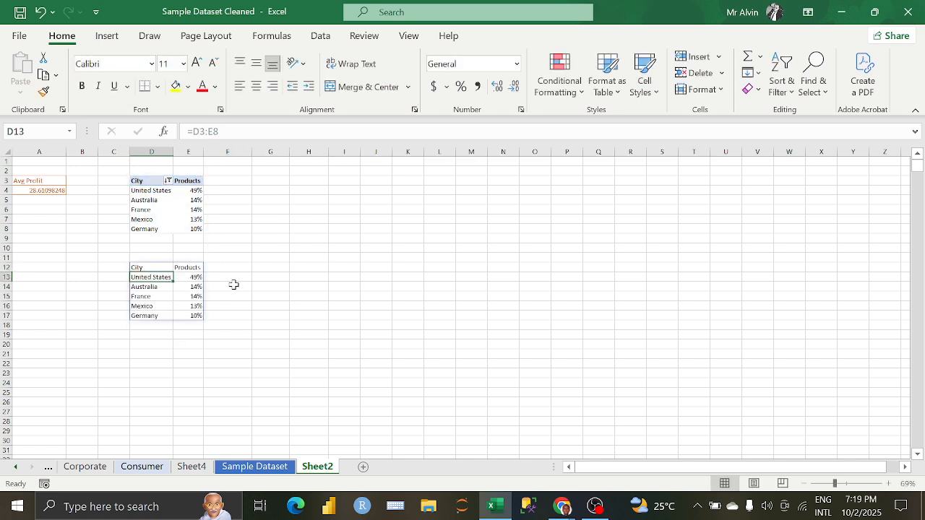
left_click_drag(151, 268, 197, 316)
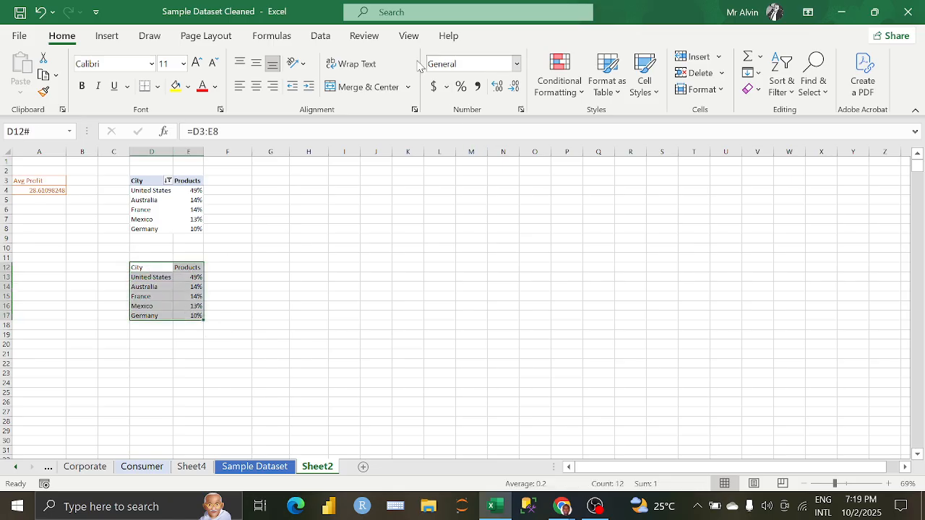
left_click_drag(156, 228, 152, 191)
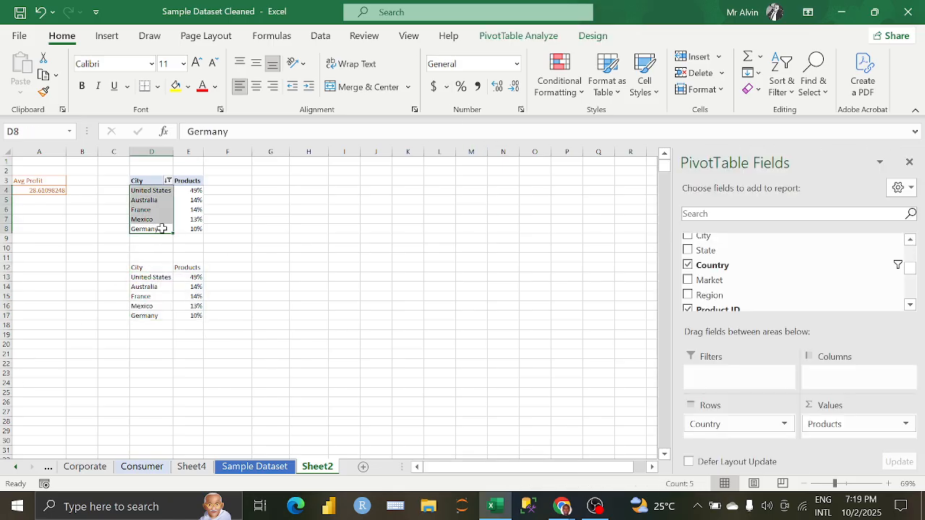
left_click(172, 279)
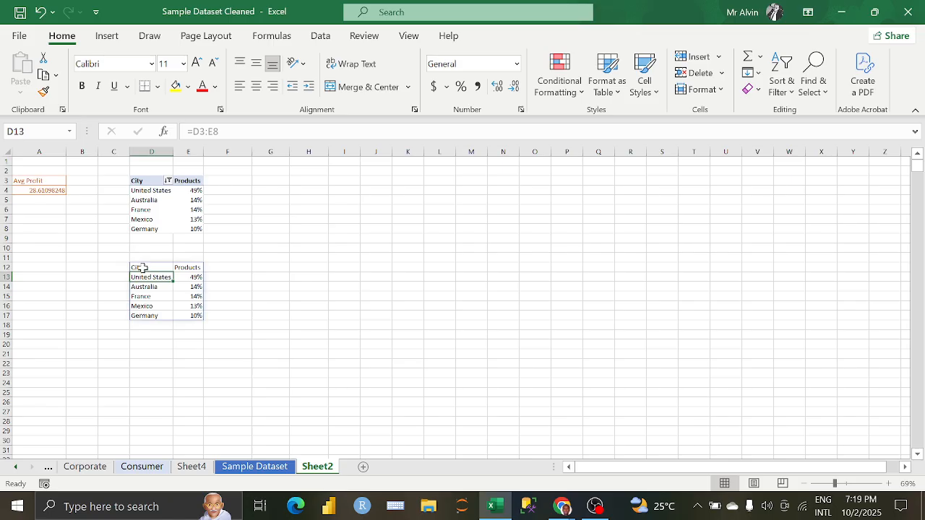
- Insert a waterfall chart from the linked City and Products table in D12:E17
left_click_drag(143, 268, 196, 316)
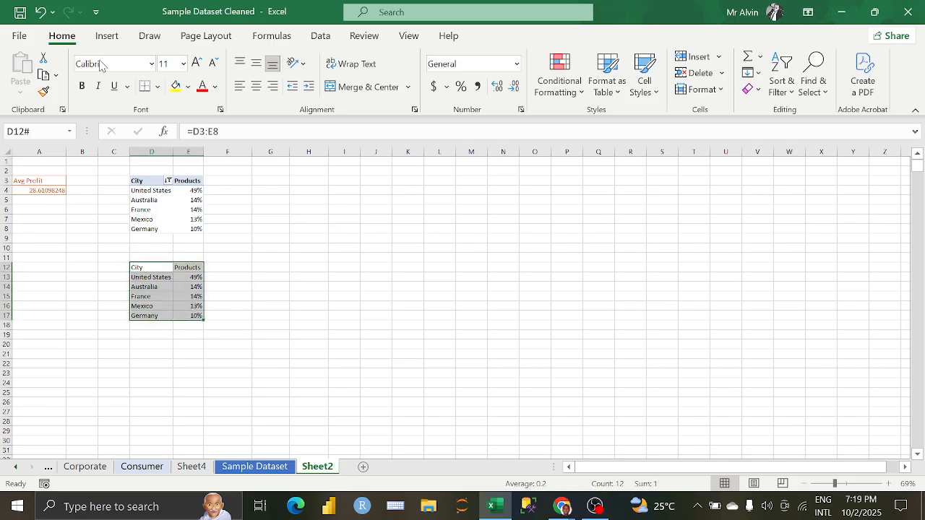
left_click(106, 35)
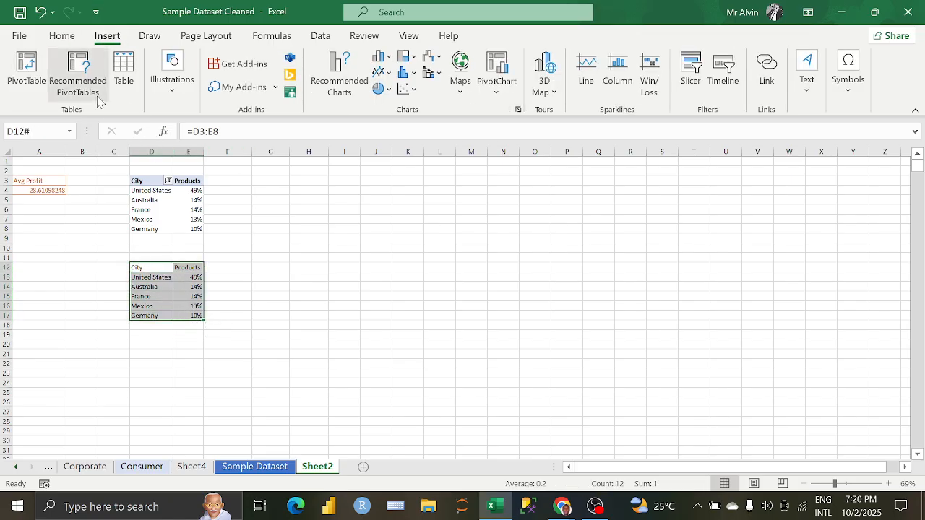
left_click(518, 109)
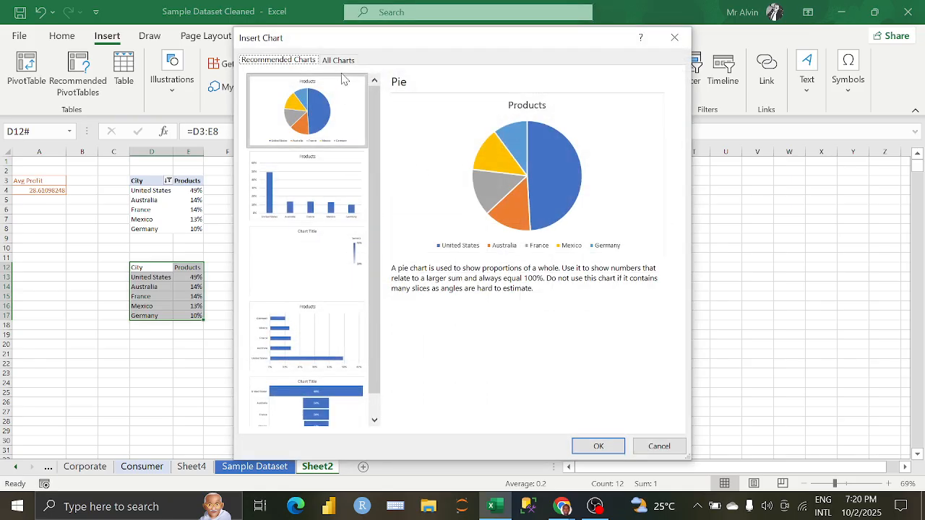
left_click(338, 60)
left_click(309, 290)
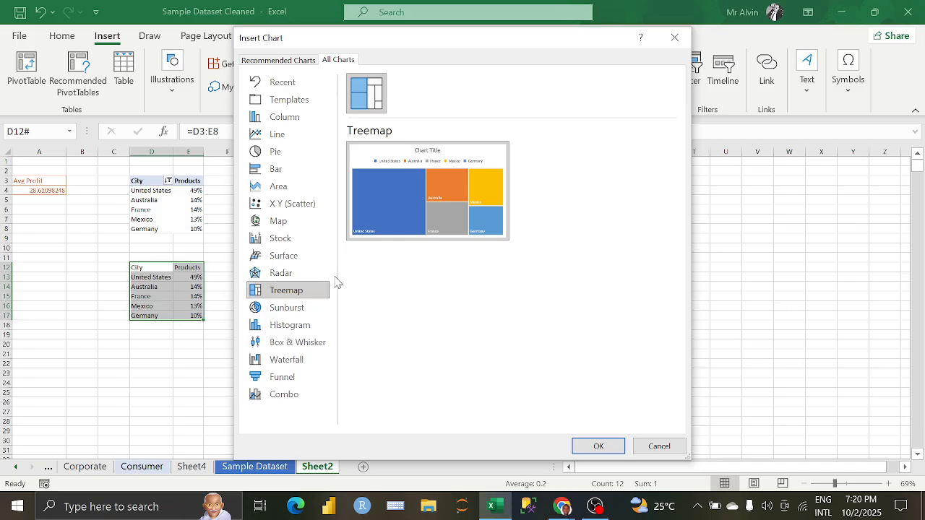
left_click(309, 326)
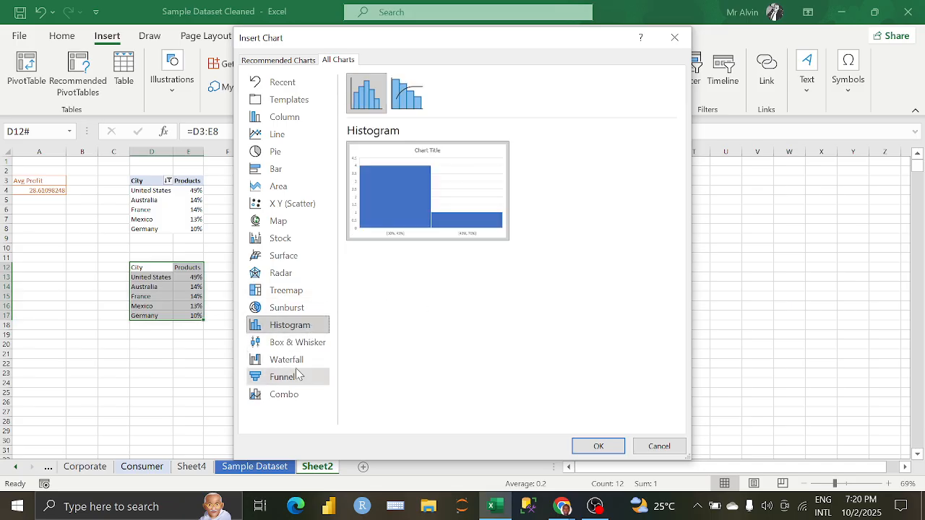
left_click(296, 359)
mouse_move(410, 219)
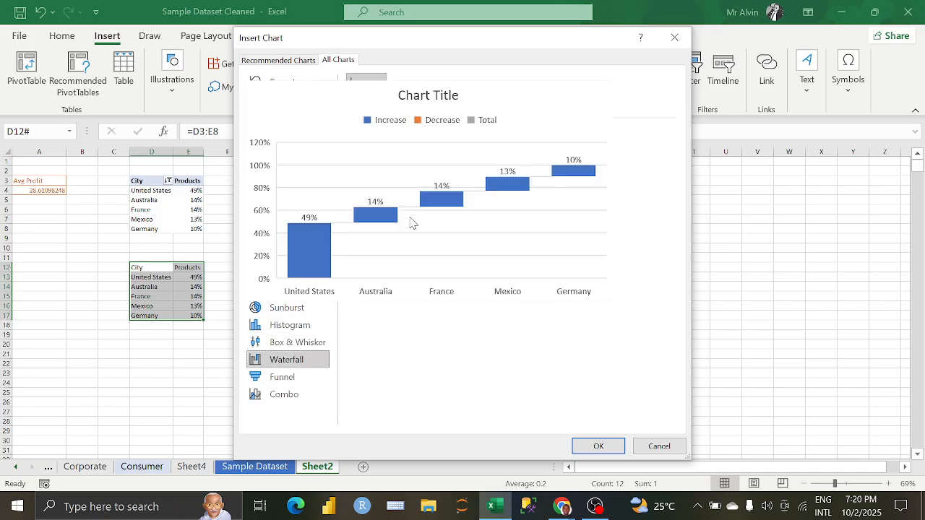
left_click(597, 444)
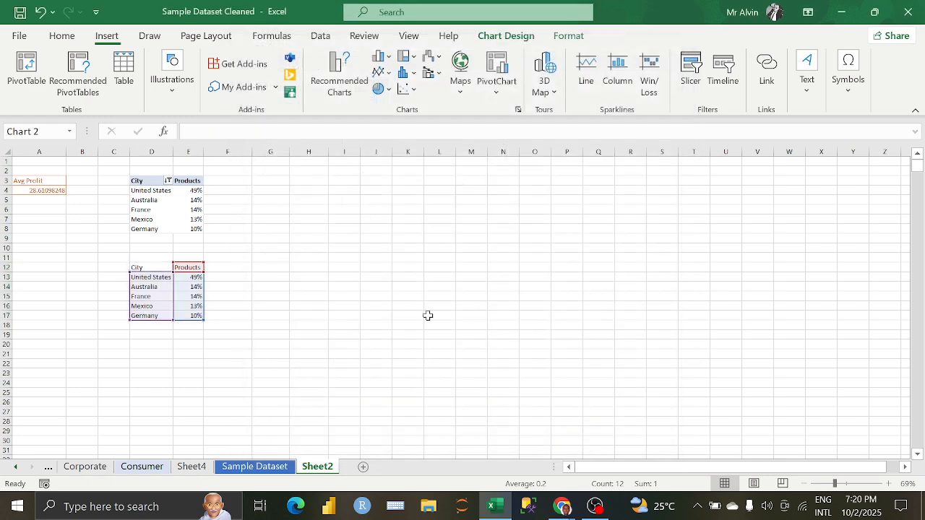
- Sort the pivot table's countries by Products from smallest to largest
left_click(193, 192)
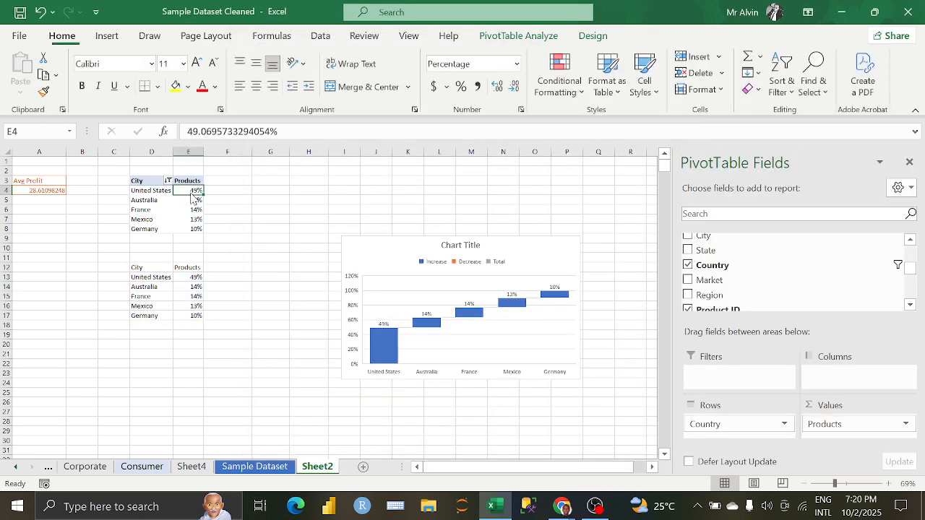
right_click(193, 191)
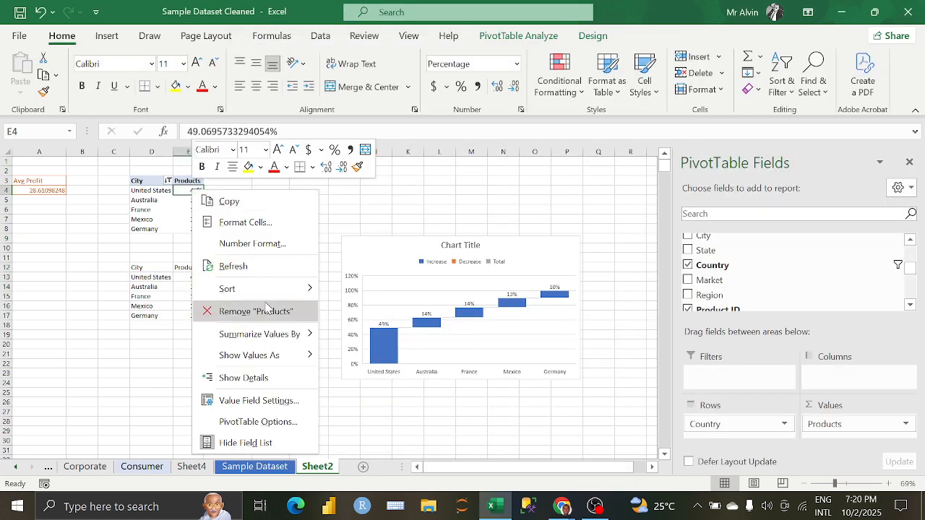
mouse_move(266, 289)
left_click(380, 293)
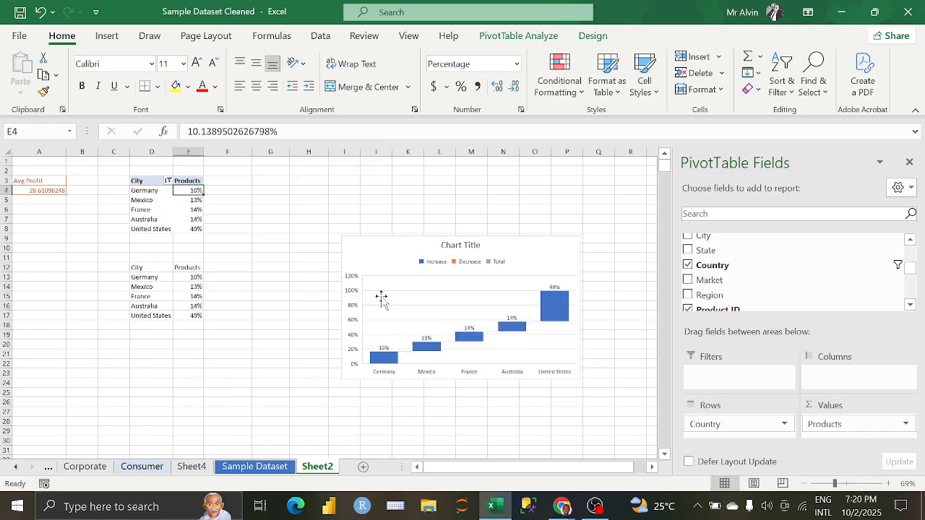
- Hide the waterfall chart's primary vertical axis and gridlines
left_click(473, 298)
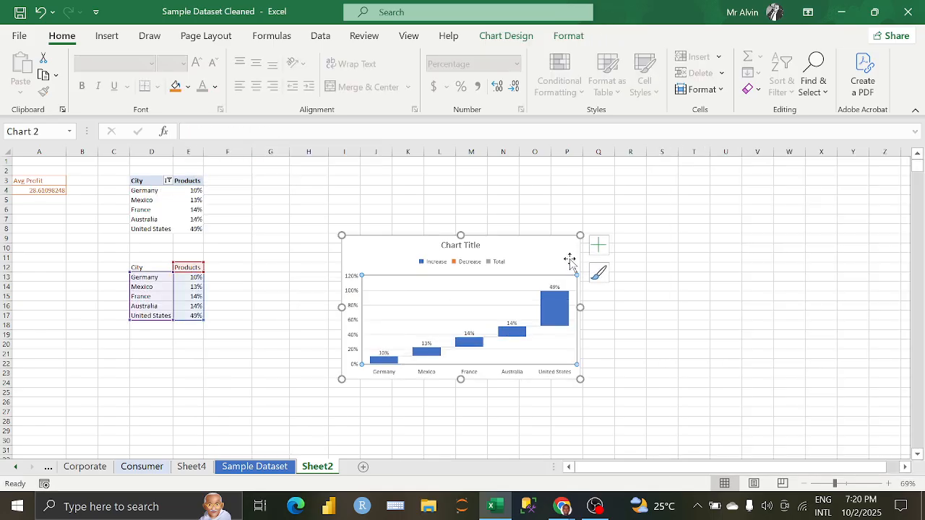
left_click(596, 253)
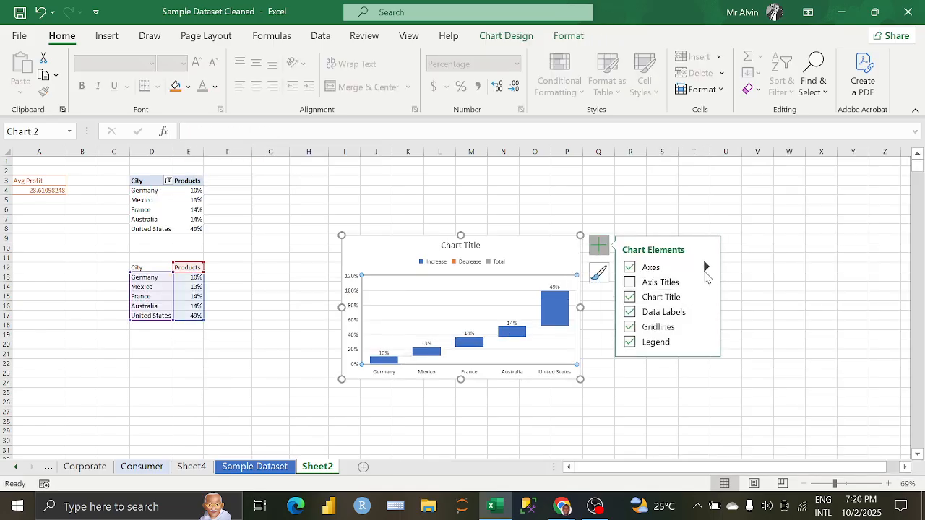
left_click(705, 268)
left_click(759, 287)
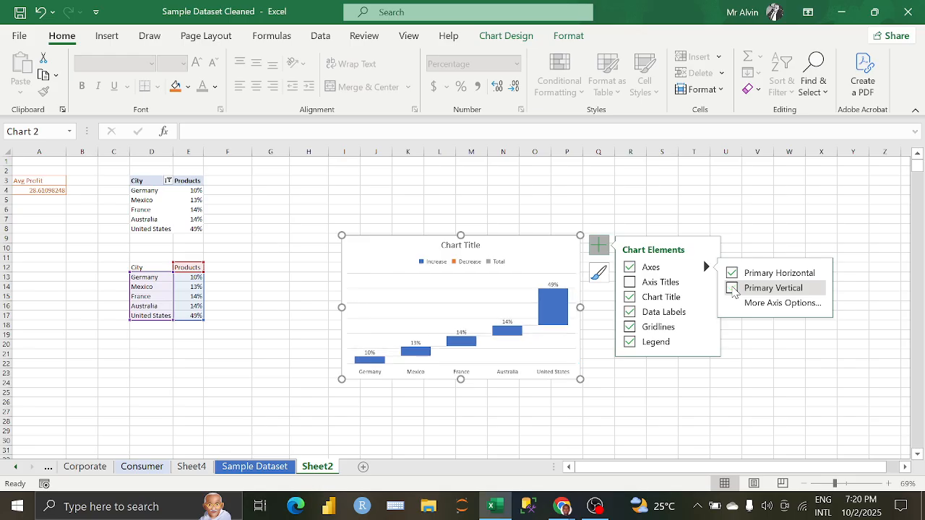
left_click(629, 327)
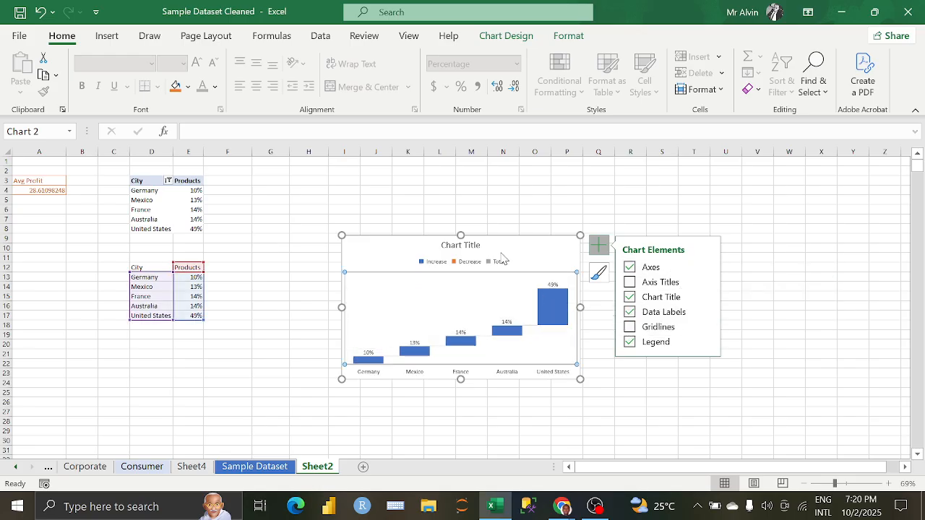
- Turn the waterfall chart's legend off and back on
left_click(481, 245)
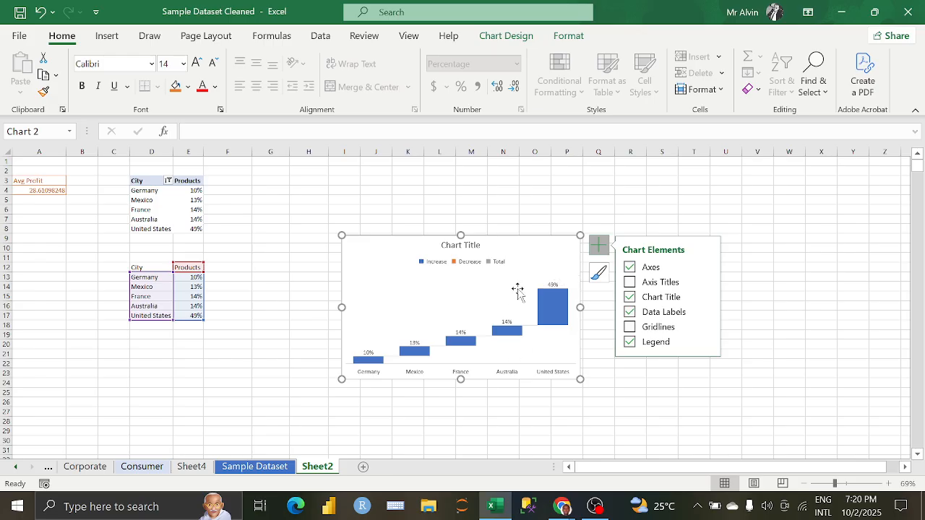
left_click(629, 344)
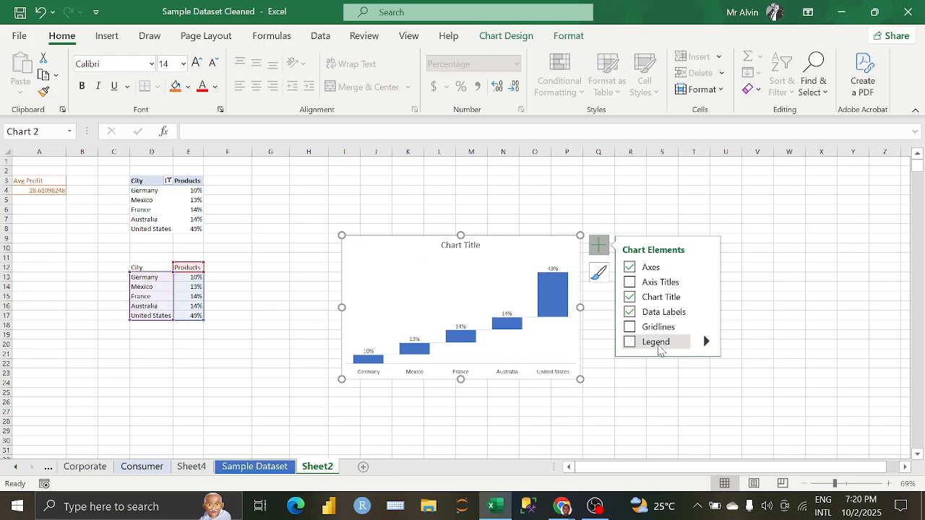
left_click(632, 346)
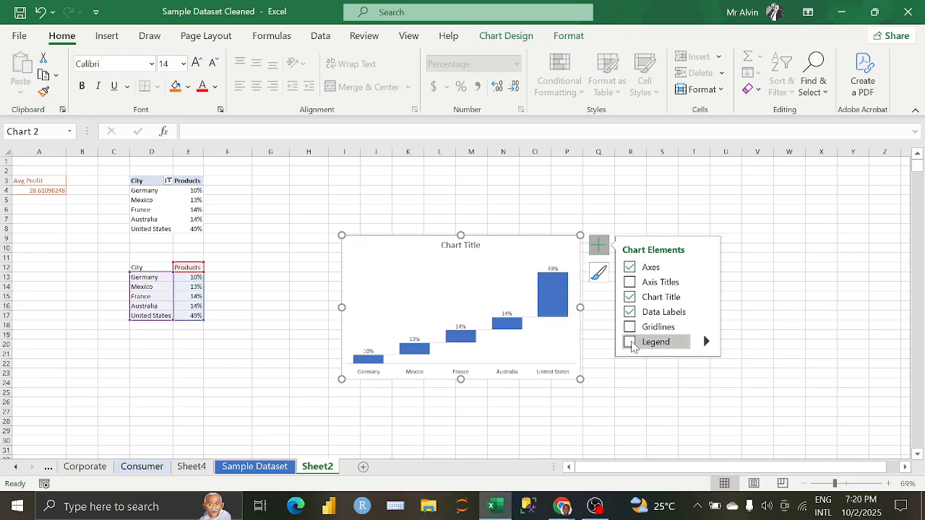
- Replace the waterfall chart's title with "Top Product Distribution Per Country"
left_click(464, 248)
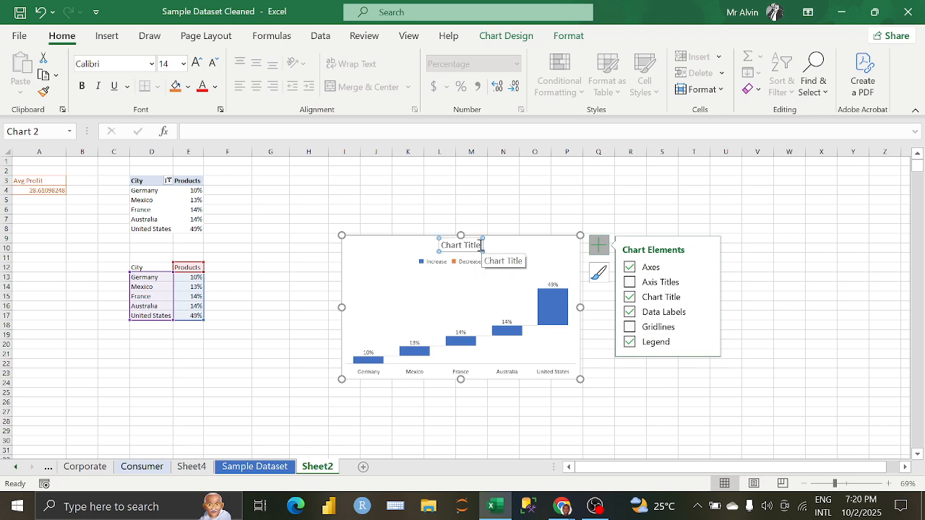
left_click_drag(481, 246, 439, 245)
key("Delete")
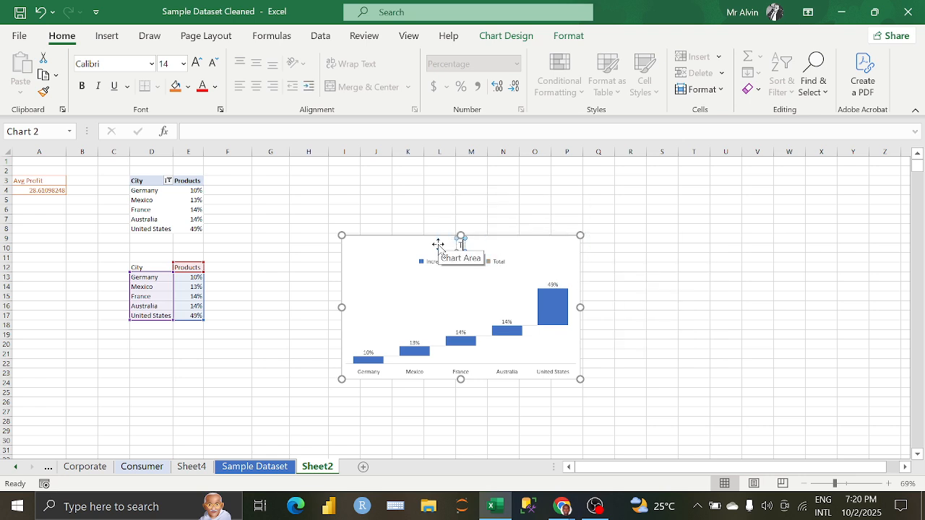
type("Top Product")
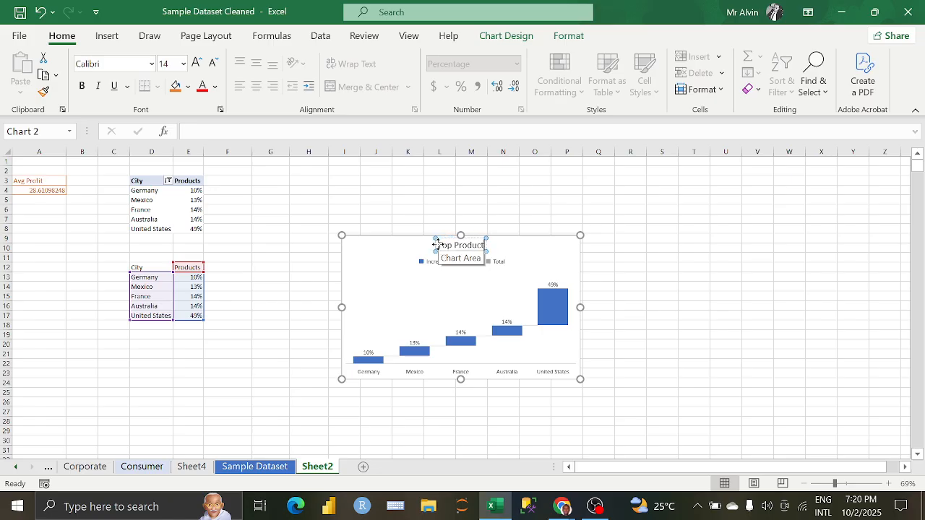
type(" Distri")
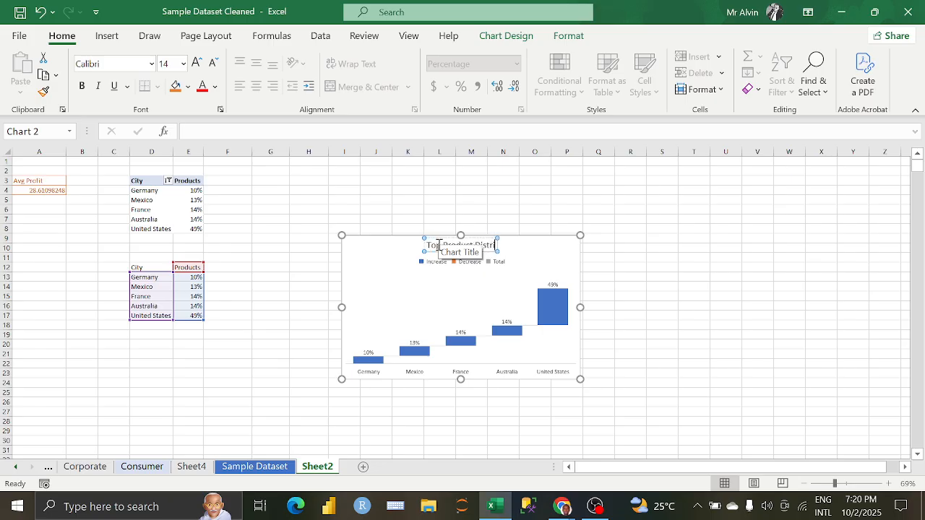
type("buti")
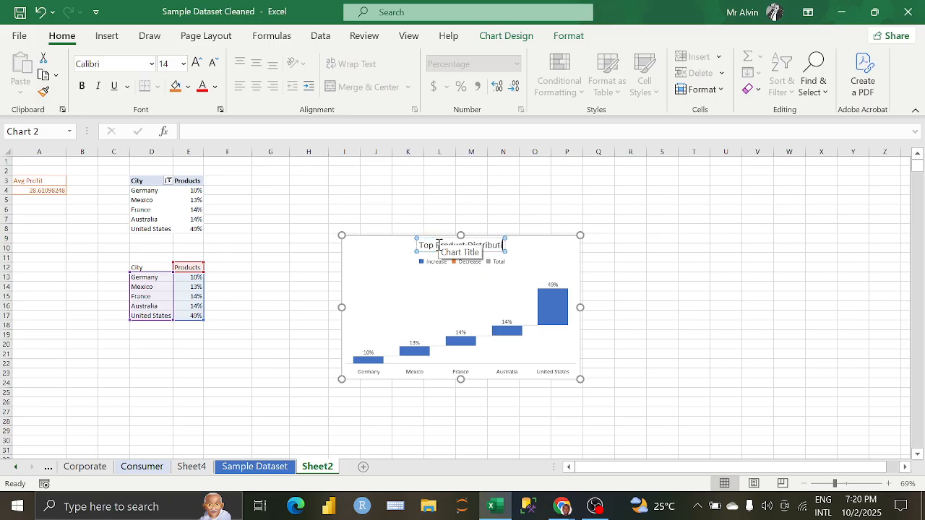
type("on Pe")
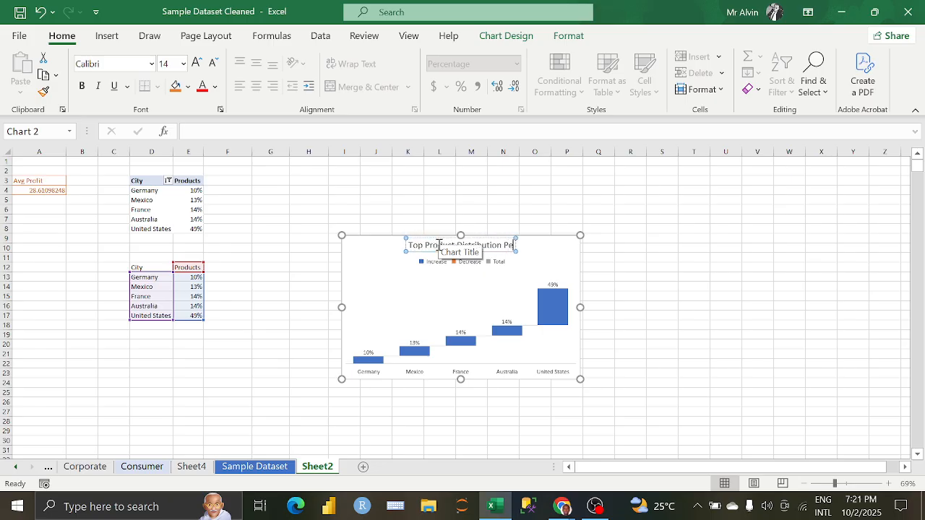
type("r Country")
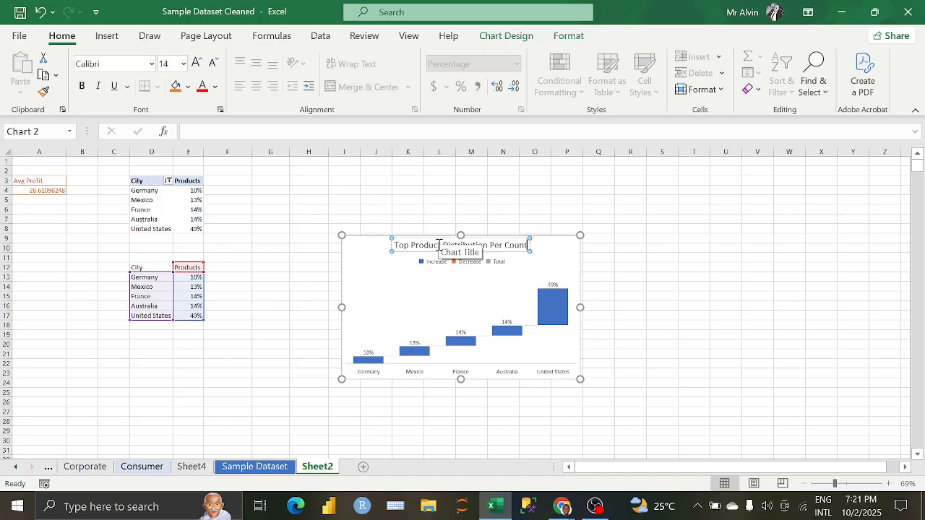
left_click(355, 247)
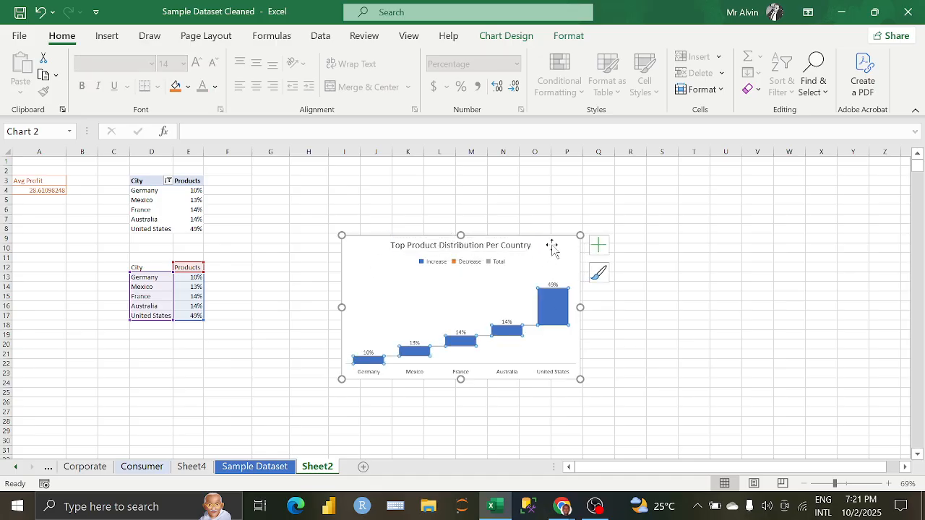
- Move the waterfall chart over the linked table below the pivot table and delete the chart
left_click_drag(552, 244, 395, 244)
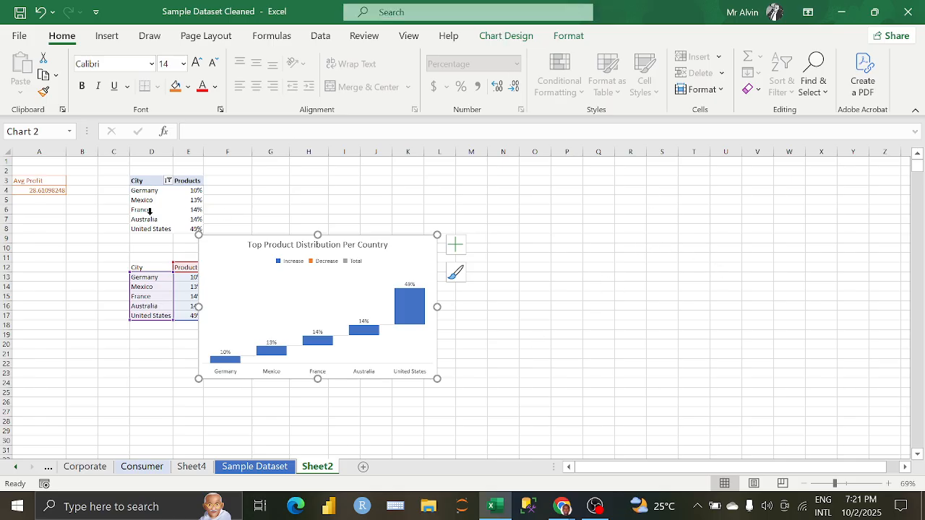
left_click_drag(398, 244, 289, 267)
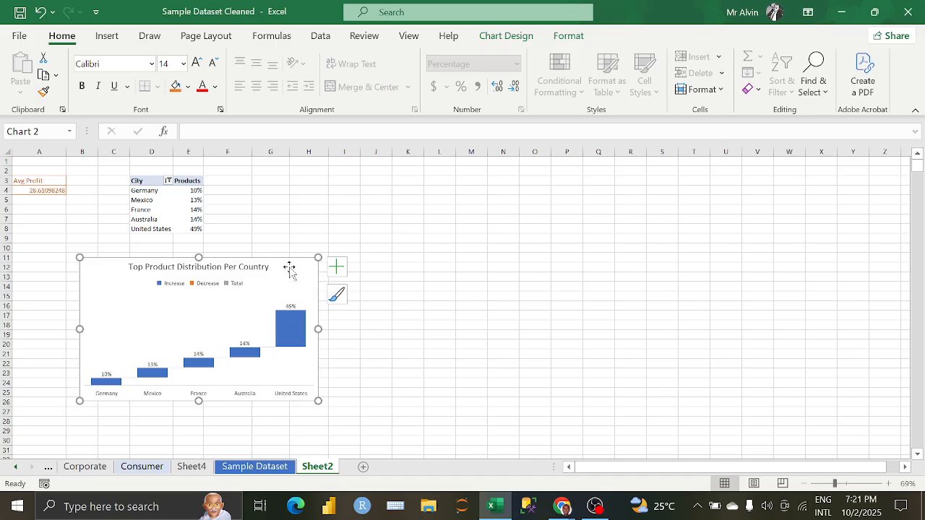
left_click_drag(289, 269, 251, 315)
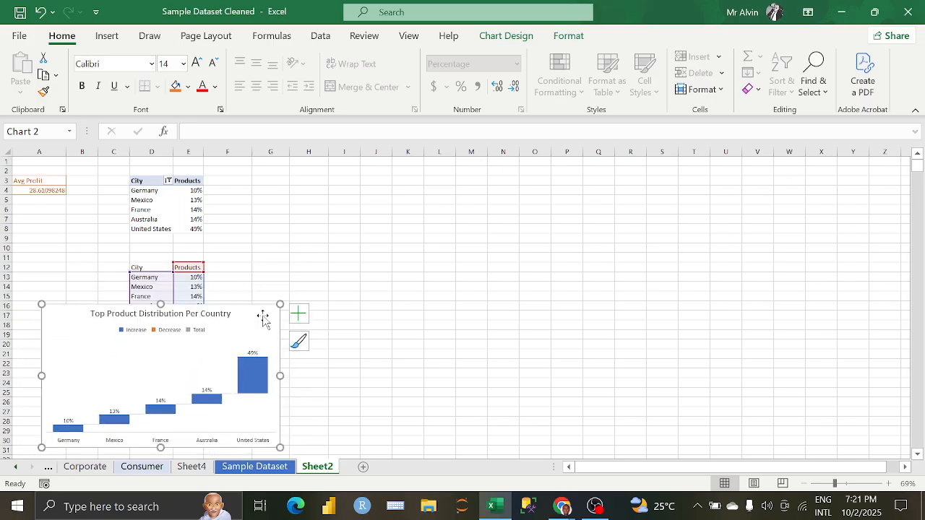
key("Delete")
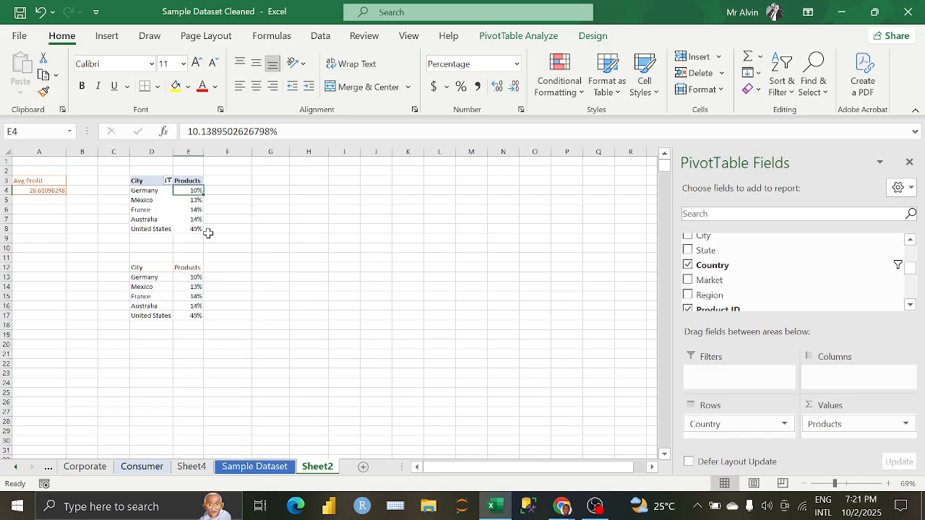
left_click(164, 270)
left_click(228, 189)
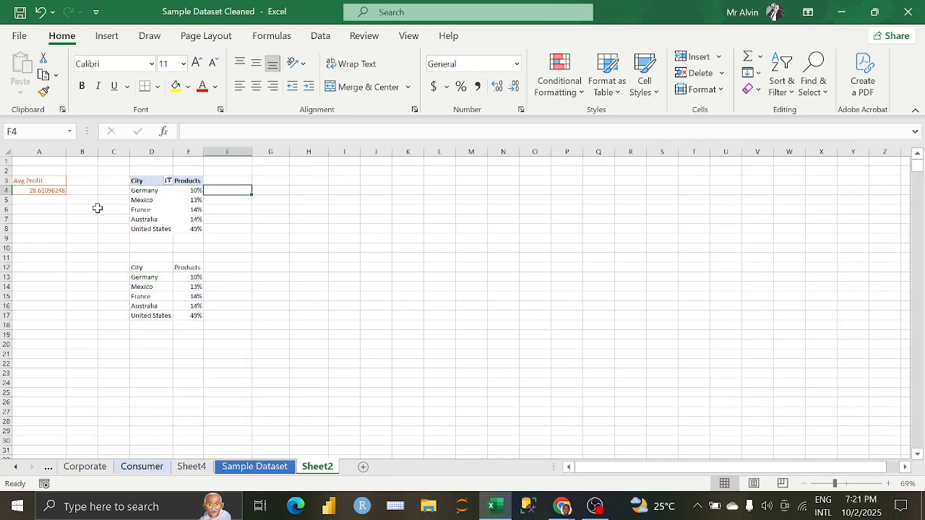
left_click(239, 202)
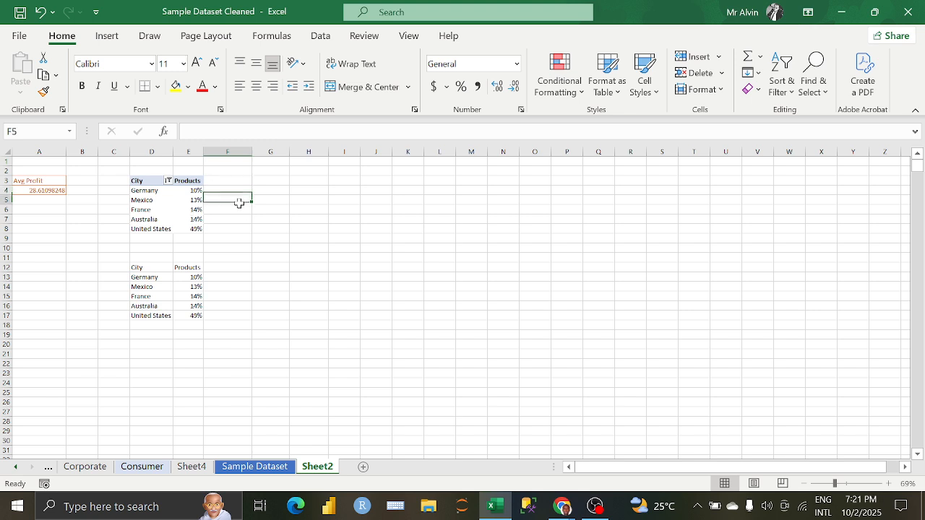
- Copy the pivot table in D3:E8 and paste it at cell H3
left_click_drag(158, 184, 195, 230)
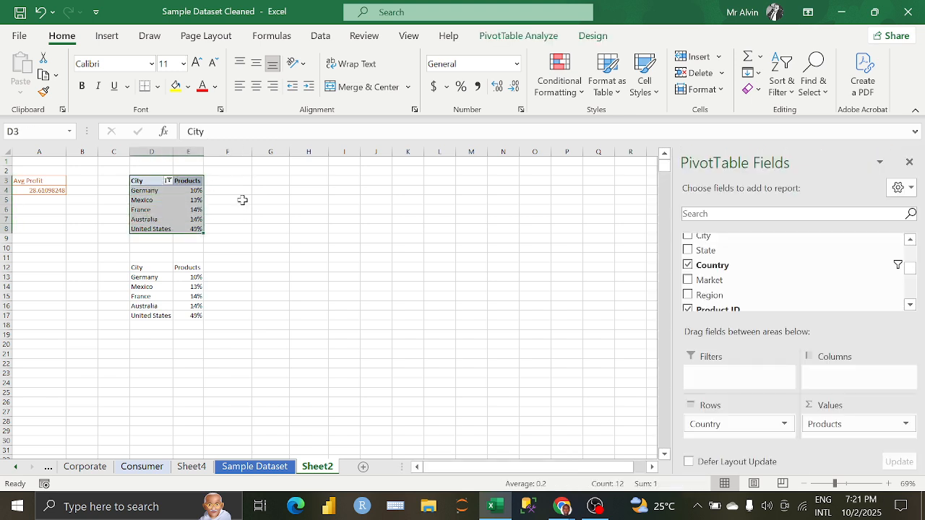
key("ctrl+c")
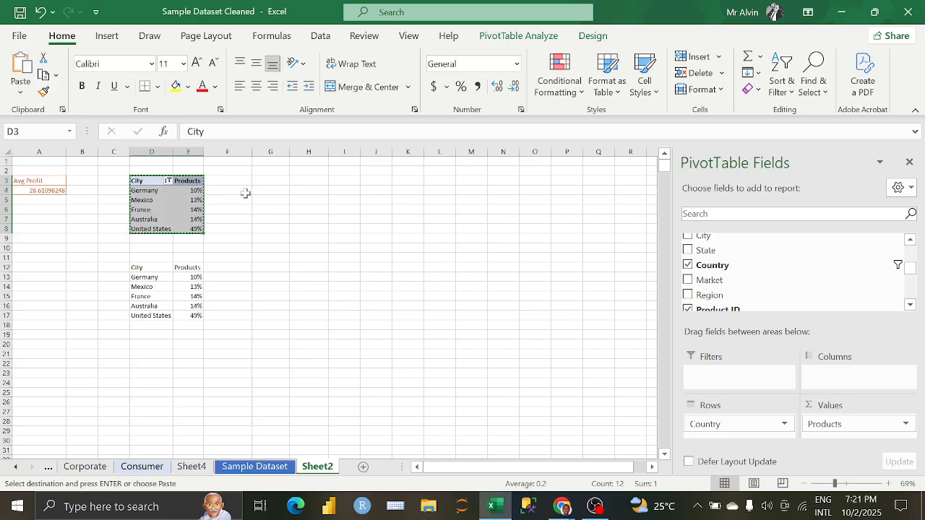
left_click(299, 181)
key("ctrl+v")
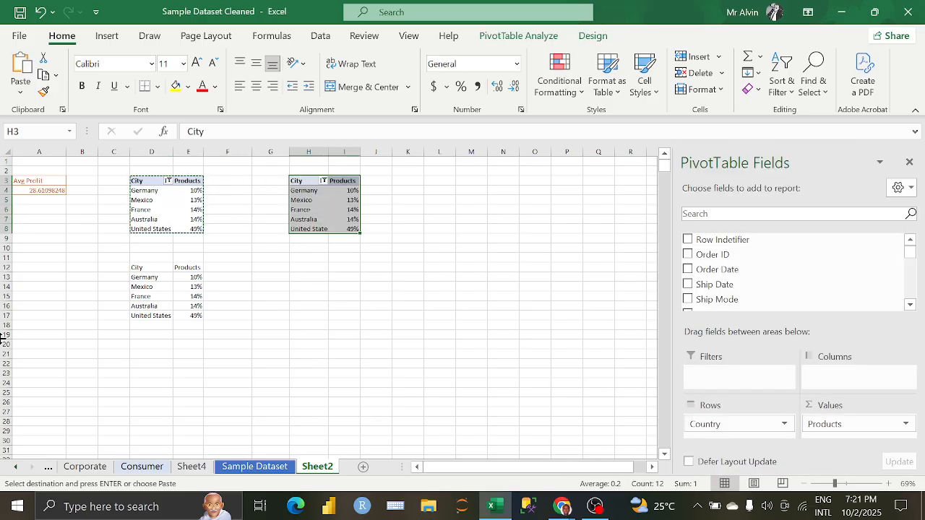
left_click(365, 228)
left_click(352, 210)
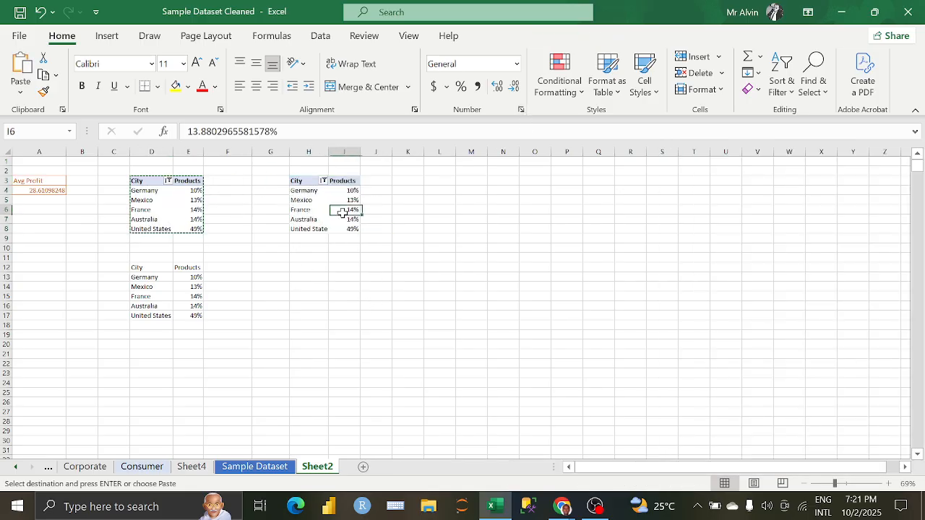
- Change the copied pivot table's data source to the Consumer sheet range A1:Z26519
left_click(524, 38)
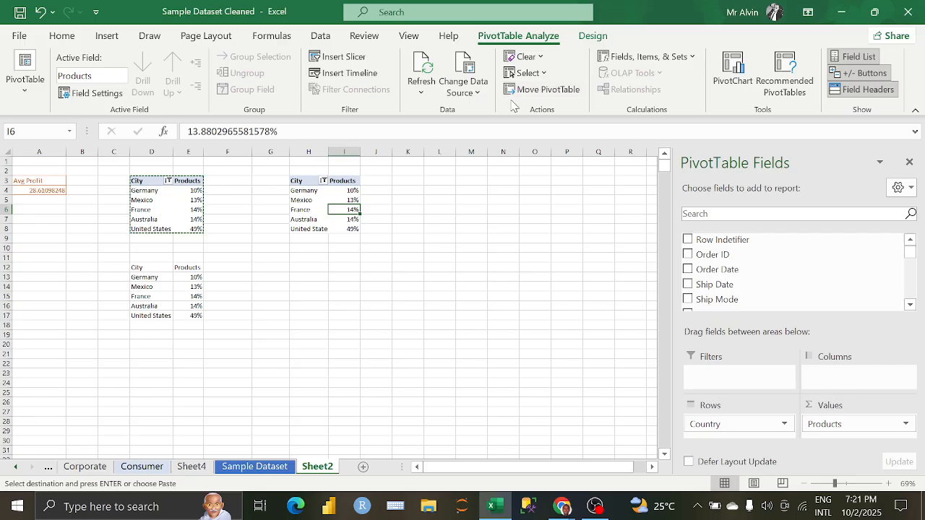
left_click(477, 93)
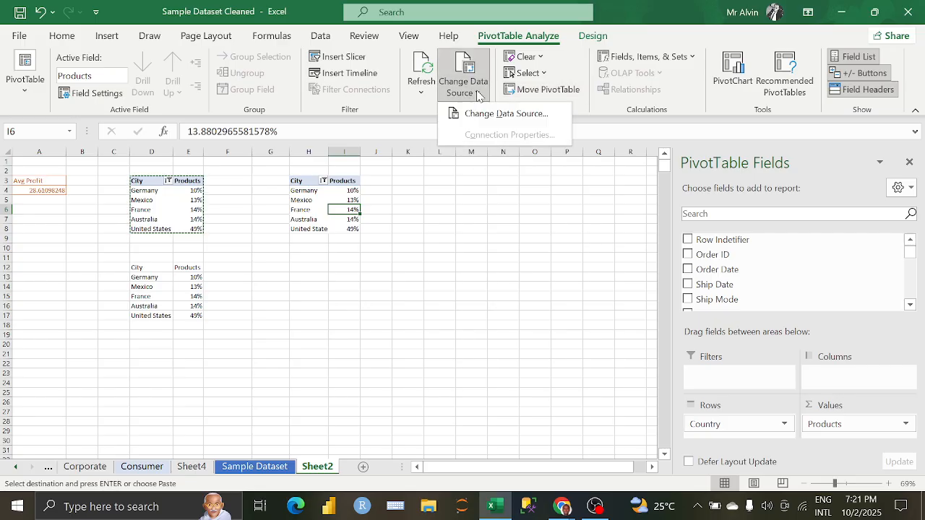
left_click(506, 115)
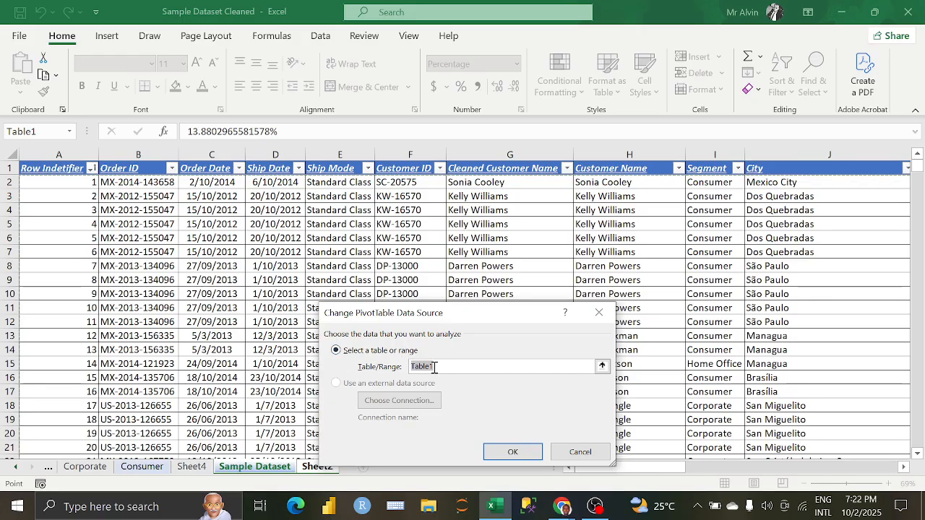
left_click(601, 365)
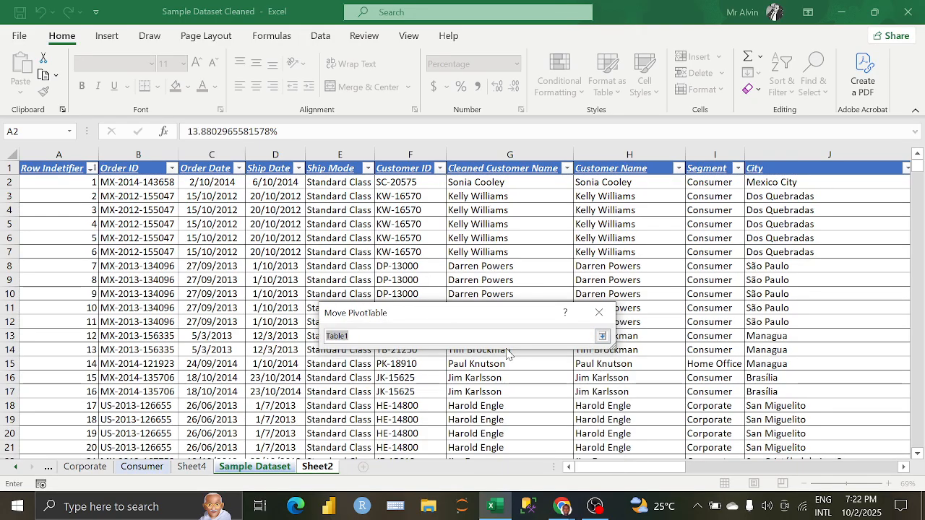
key("BackSpace")
left_click(142, 466)
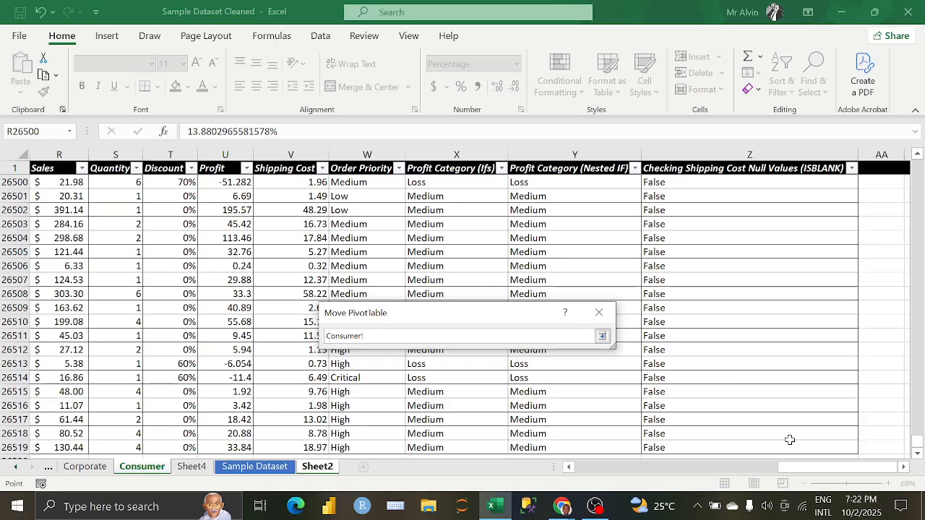
left_click(784, 447)
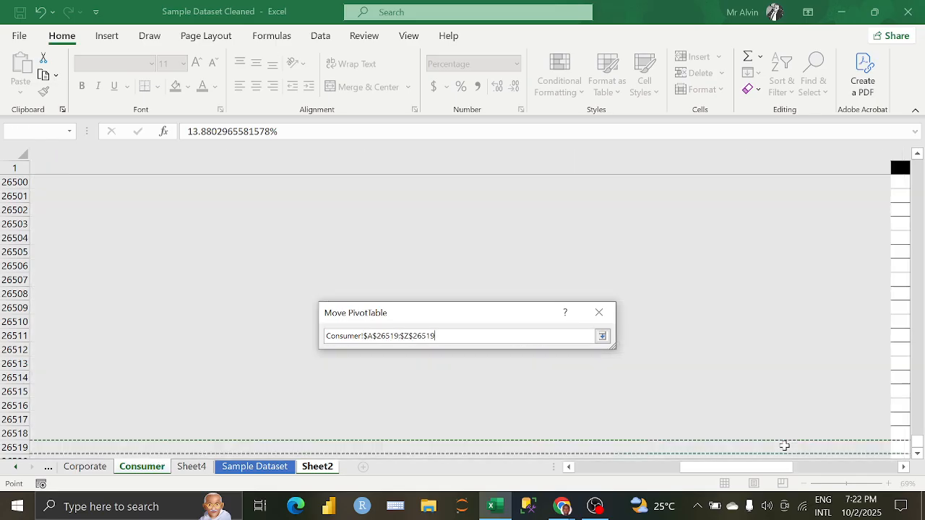
key("ctrl+shift+Home")
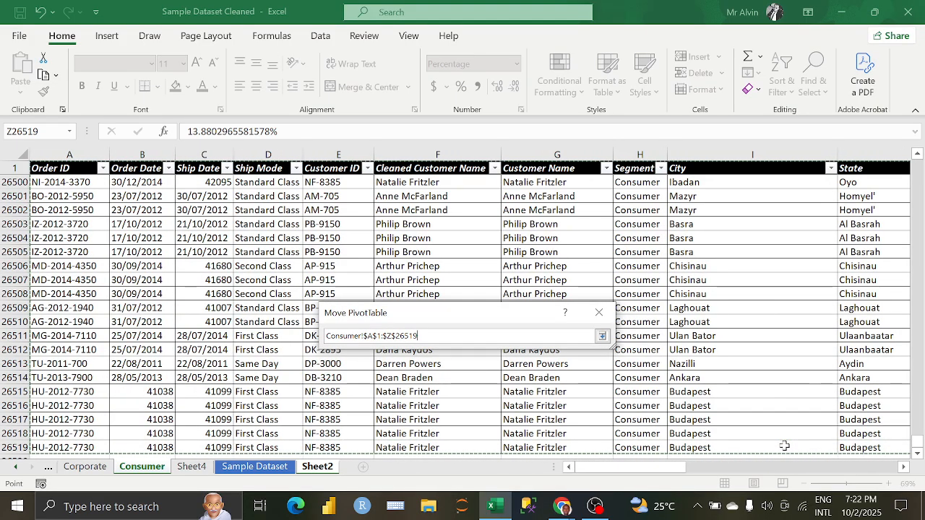
left_click(602, 335)
left_click(539, 452)
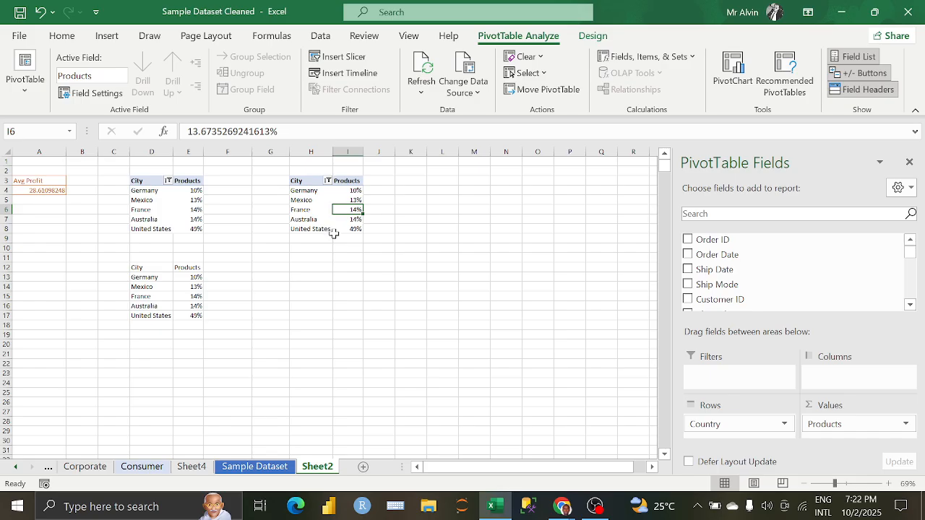
- Refresh the copied pivot table and all other pivot tables in the workbook
key("Down")
left_click(423, 69)
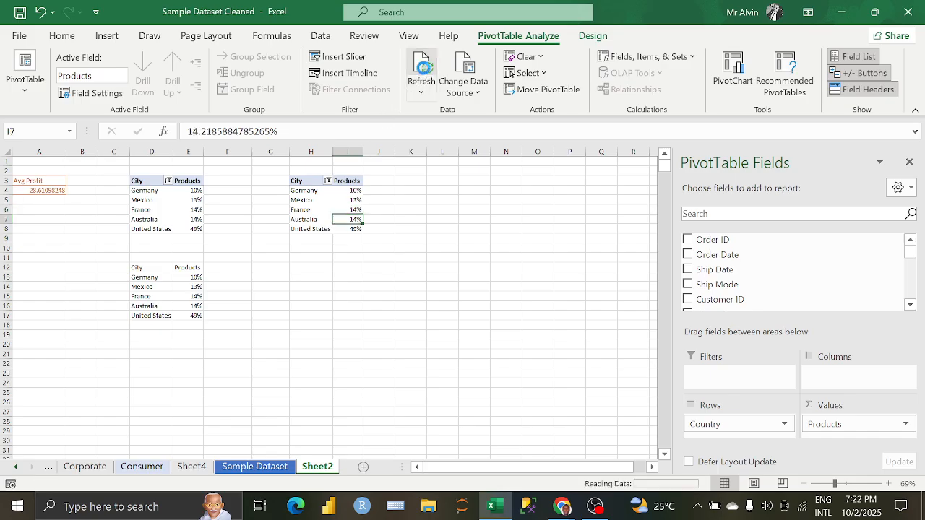
left_click(352, 209)
left_click(421, 90)
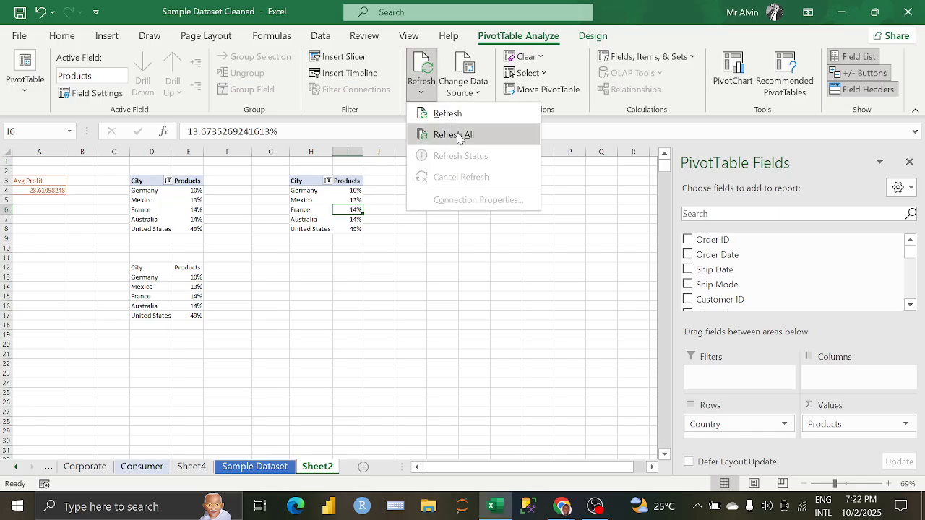
left_click(456, 134)
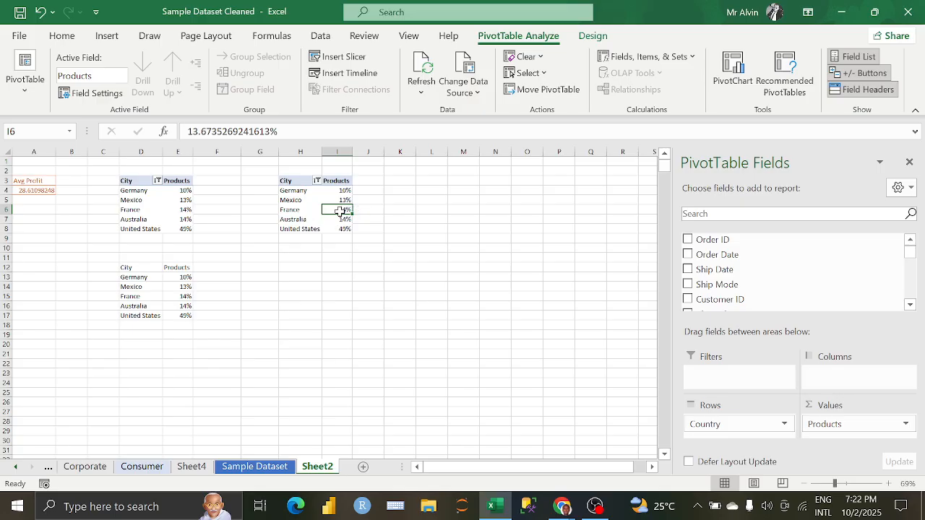
- Show the Products values with No Calculation in both the copied pivot table and the original one
right_click(339, 210)
mouse_move(432, 377)
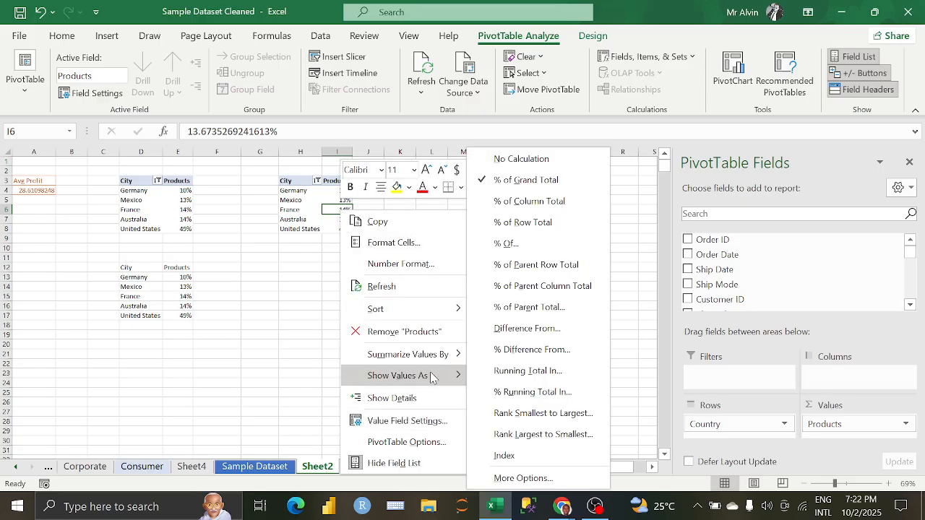
left_click(513, 171)
left_click(181, 211)
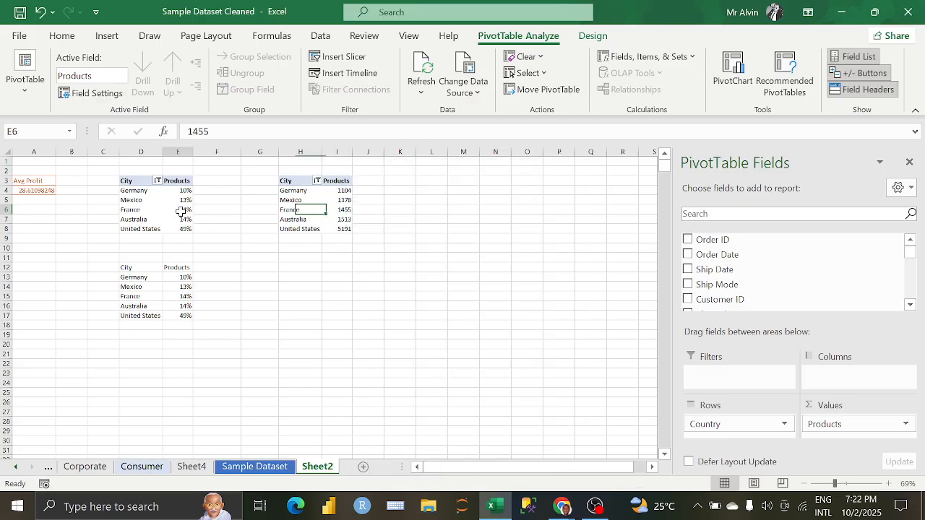
right_click(181, 211)
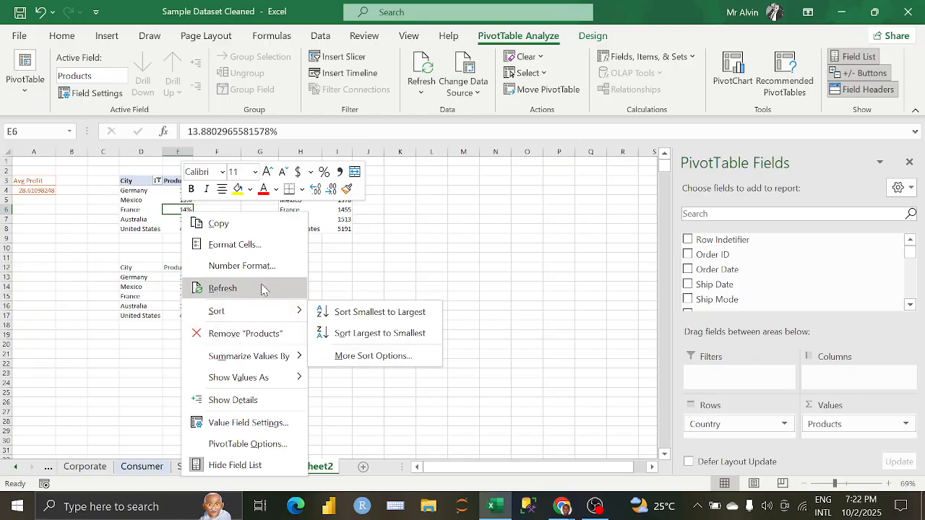
mouse_move(274, 377)
left_click(366, 160)
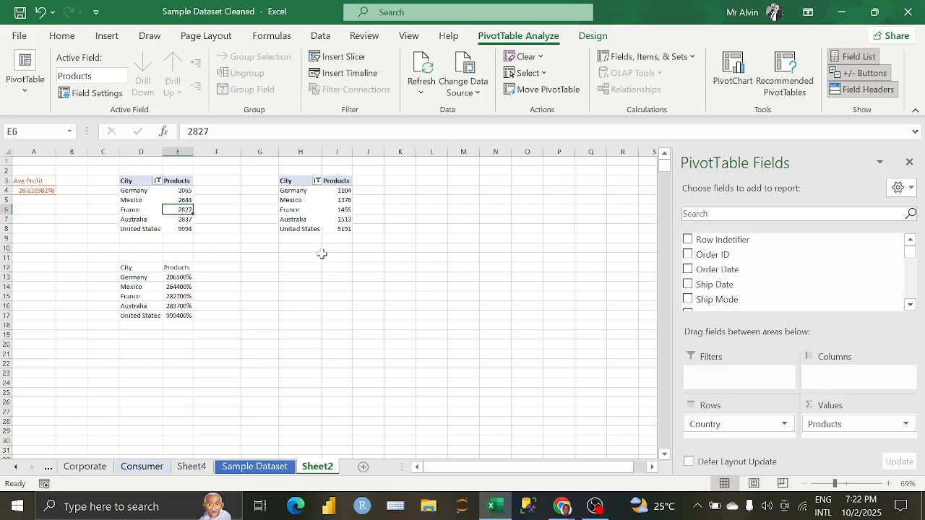
left_click(321, 256)
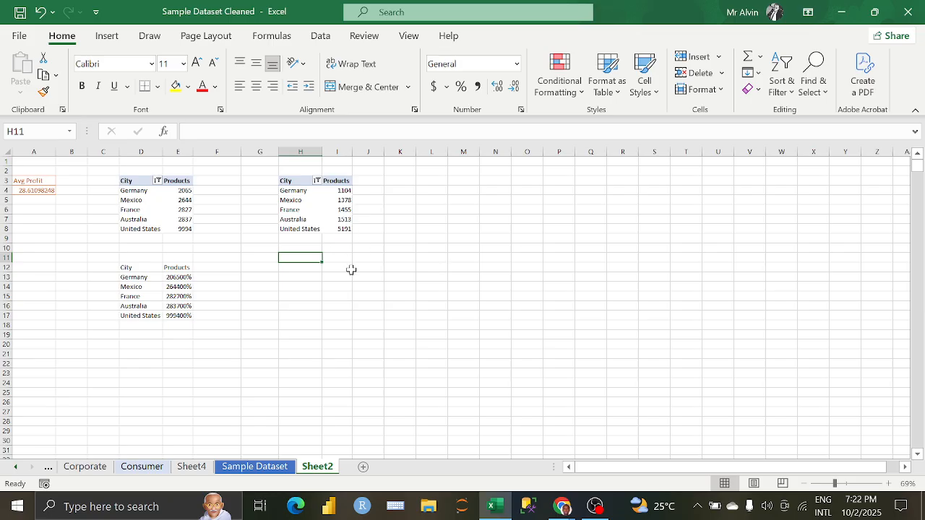
- Change the copied pivot table's data source to the full Table1 on the Sample Dataset sheet
left_click(334, 221)
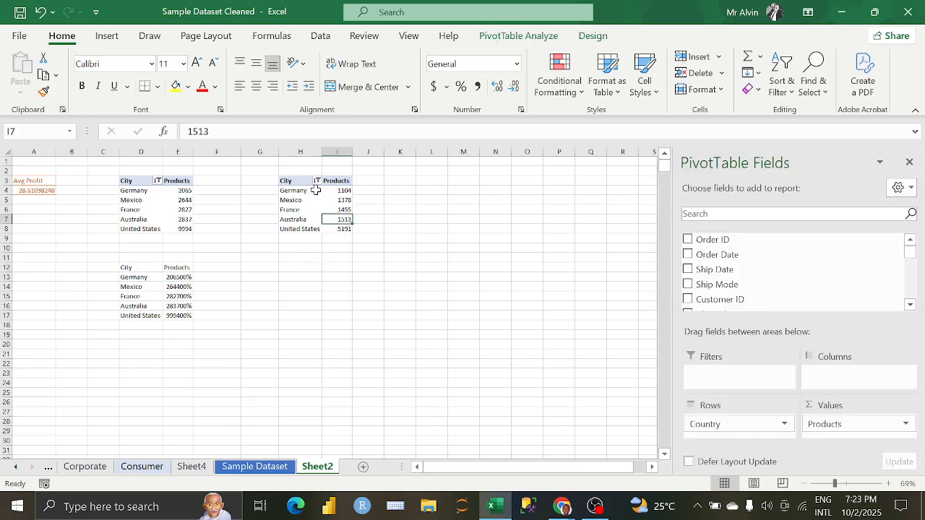
left_click(508, 36)
left_click(470, 92)
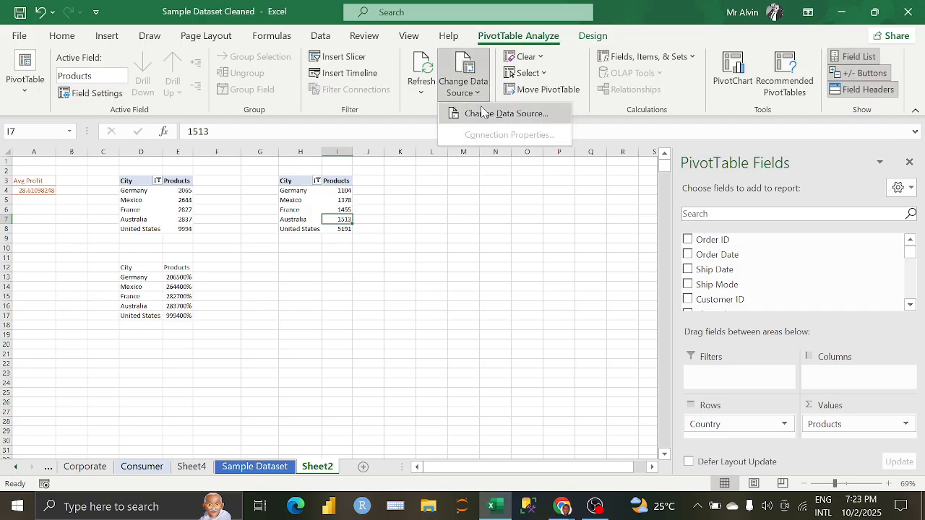
left_click(483, 113)
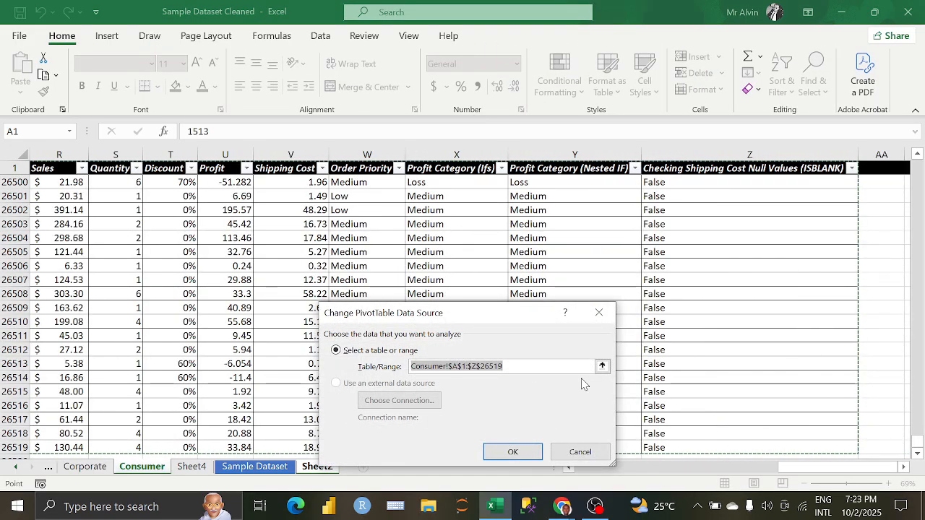
left_click(602, 366)
left_click(255, 466)
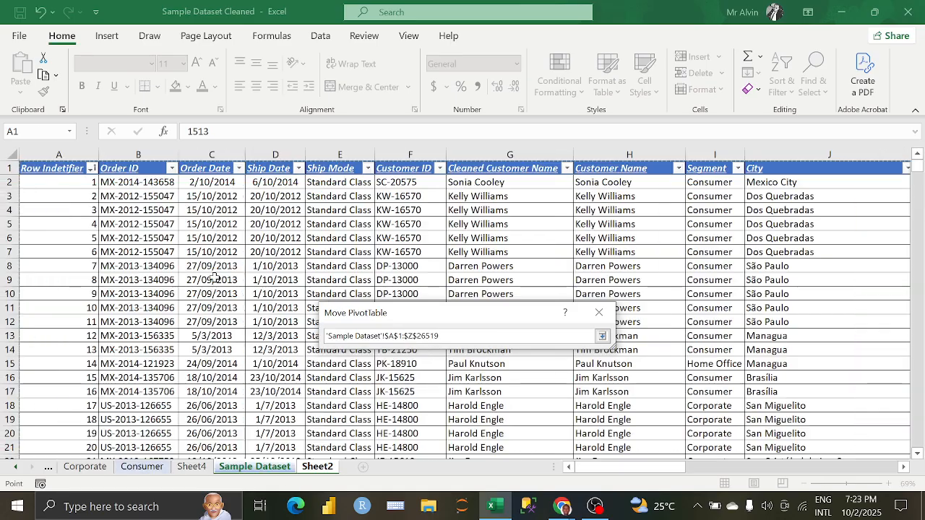
left_click(212, 251)
left_click(46, 169)
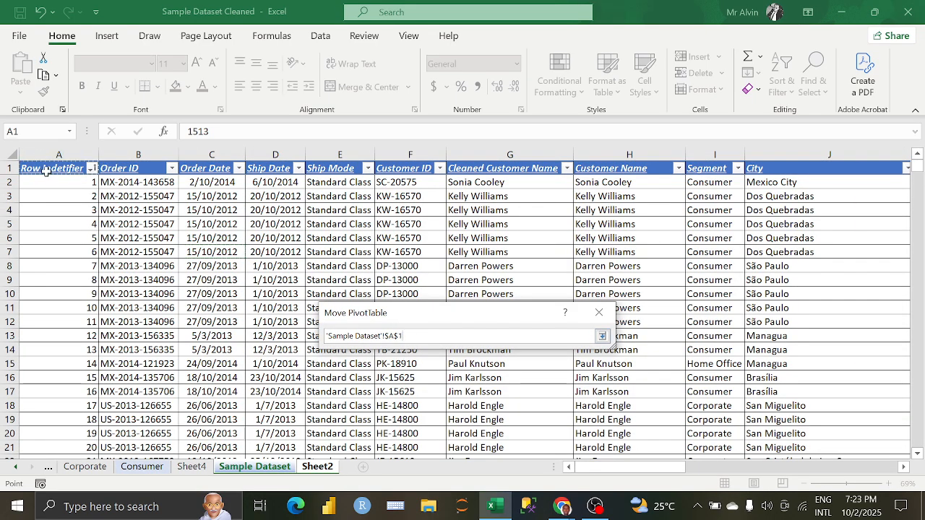
key("ctrl+shift+Right")
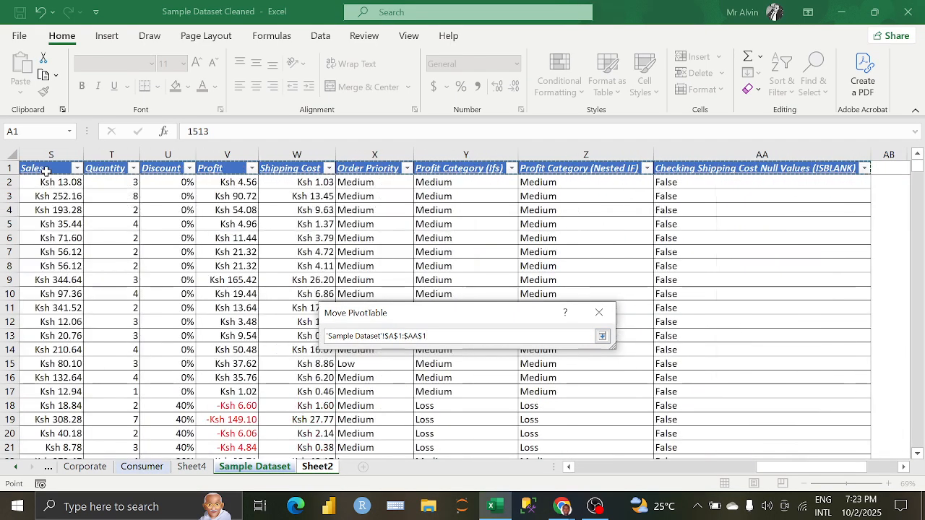
key("ctrl+shift+Down")
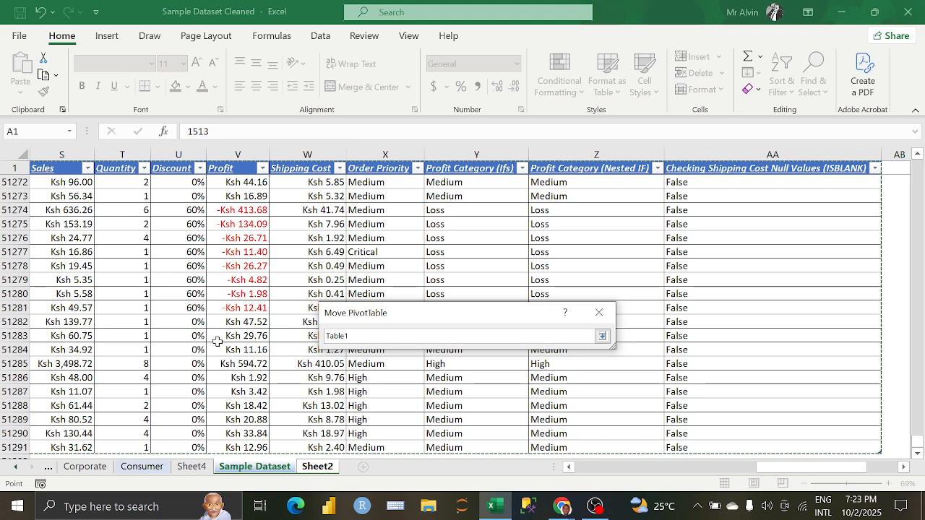
left_click(602, 336)
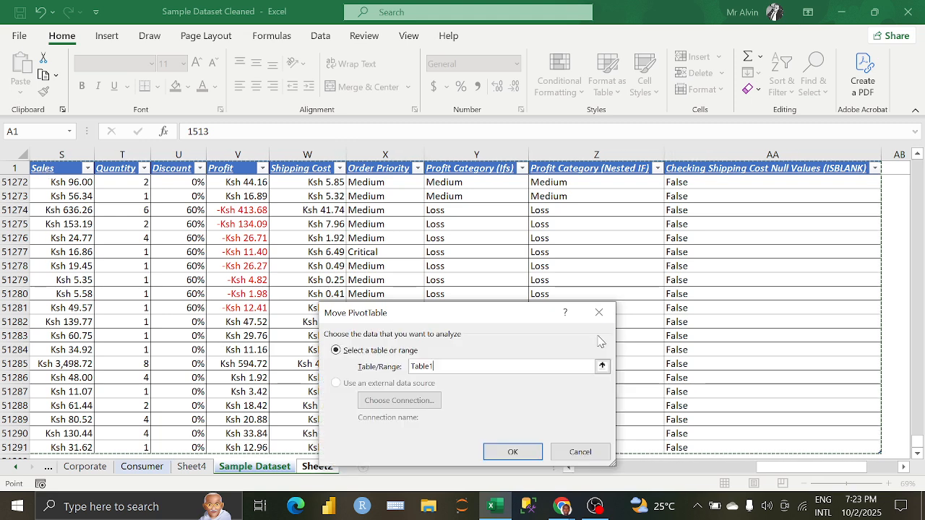
left_click(513, 451)
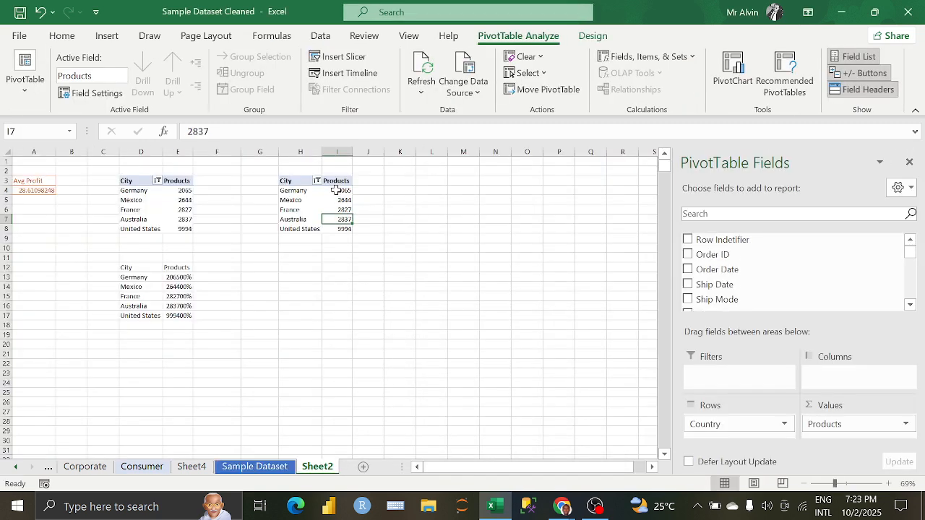
- Refresh the copied pivot table starting at H3
left_click(399, 191)
left_click(321, 199)
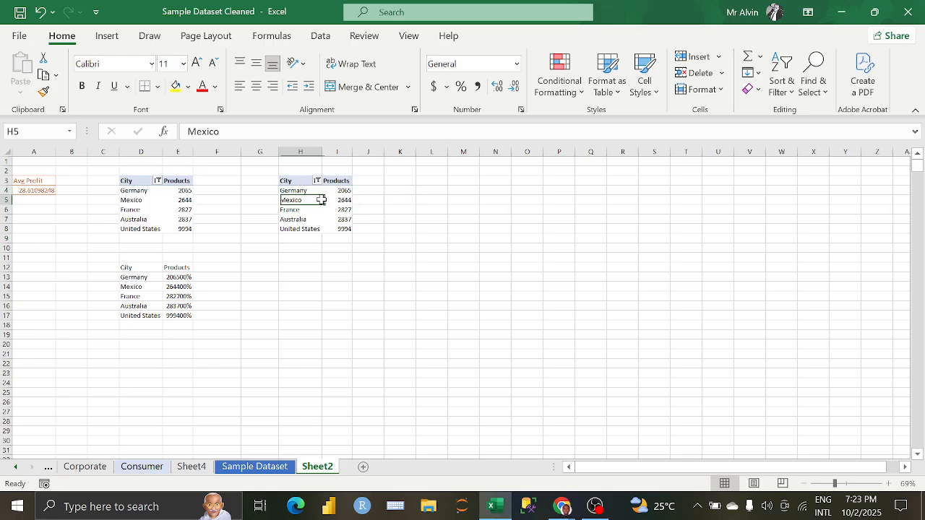
left_click(422, 69)
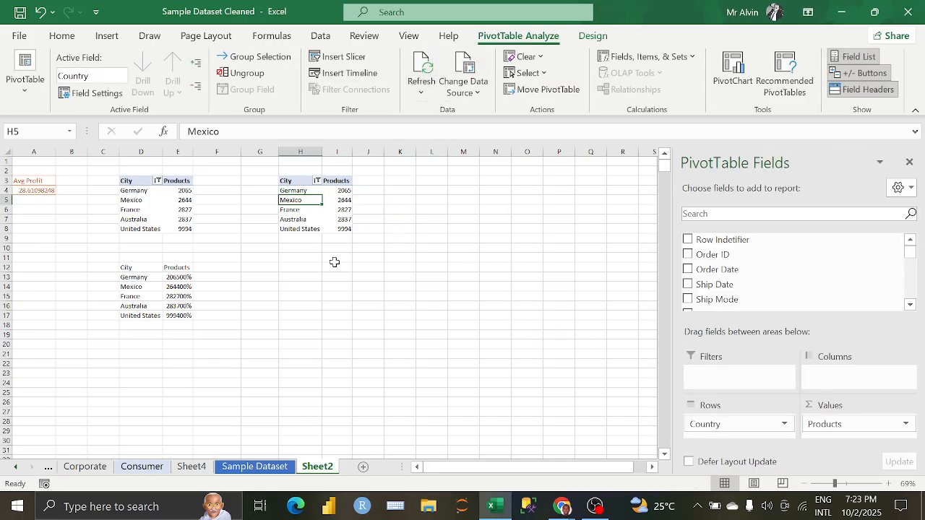
left_click(319, 259)
left_click(329, 207)
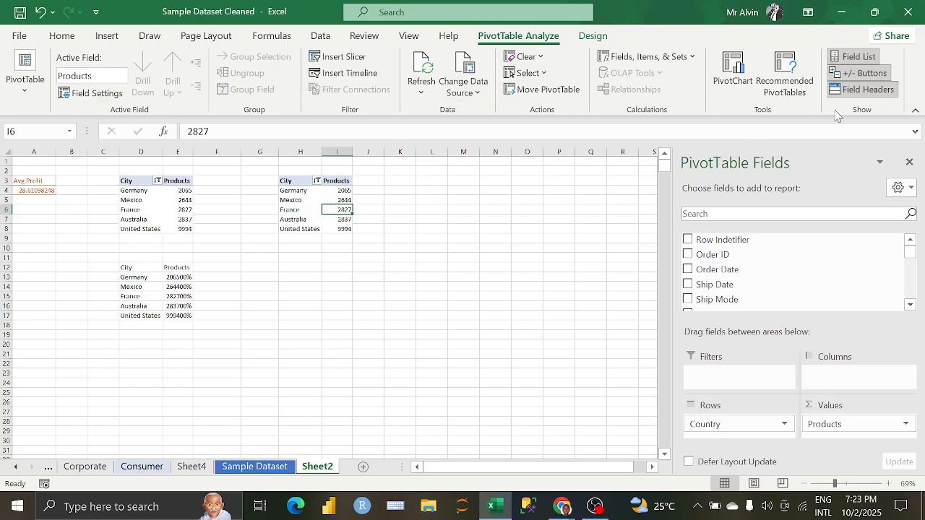
left_click(341, 253)
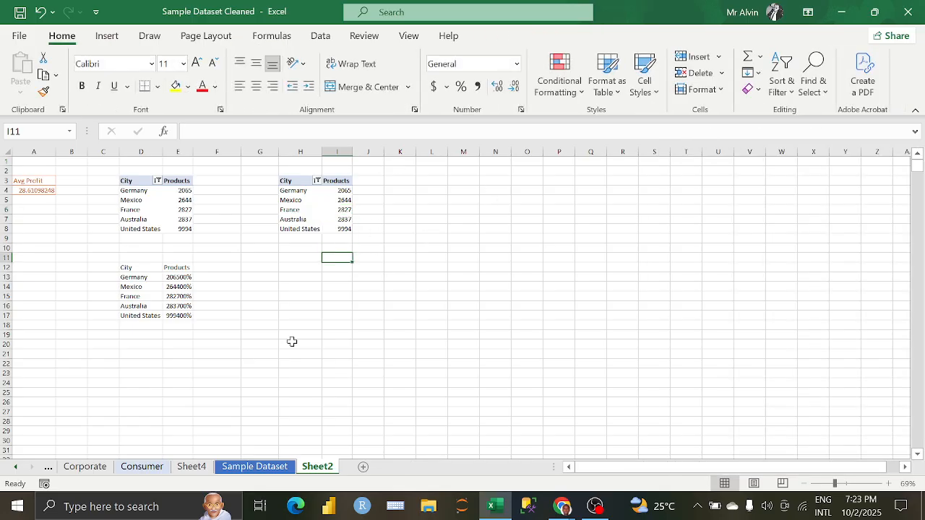
left_click(274, 467)
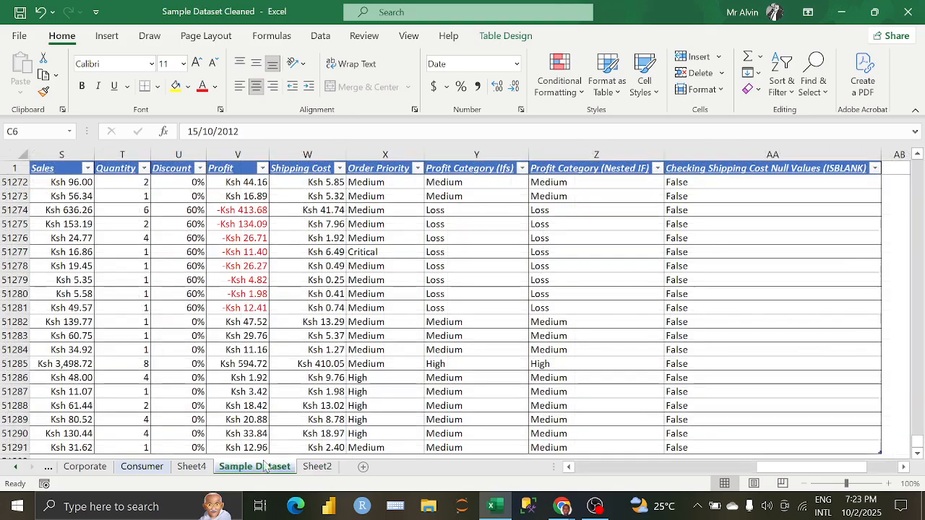
left_click(312, 468)
left_click_drag(289, 181, 350, 231)
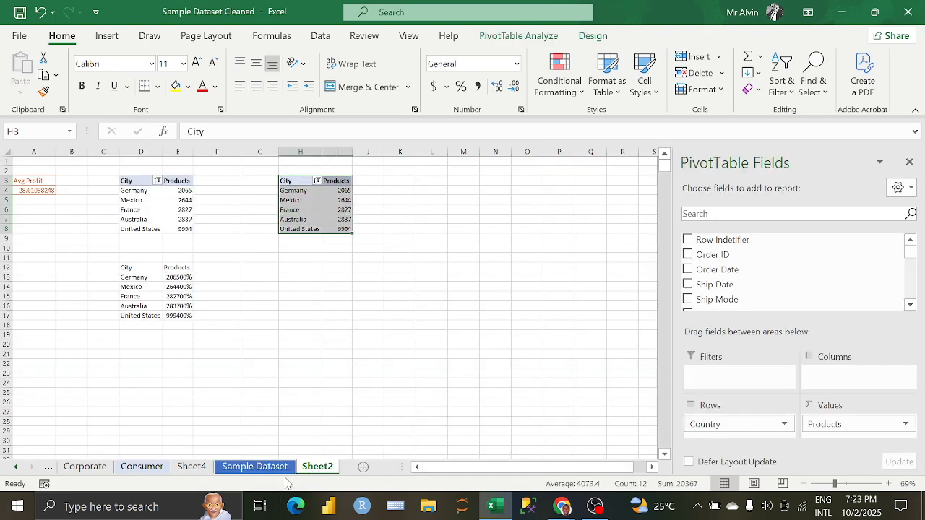
- Create a pivot table from Table1 on a new worksheet and move that sheet directly after Sample Dataset
left_click(255, 467)
left_click(242, 293)
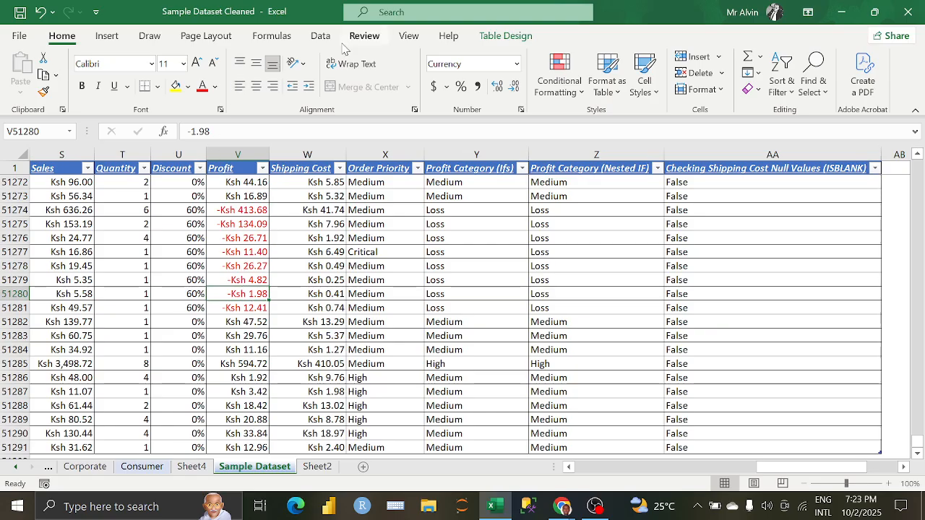
left_click(106, 35)
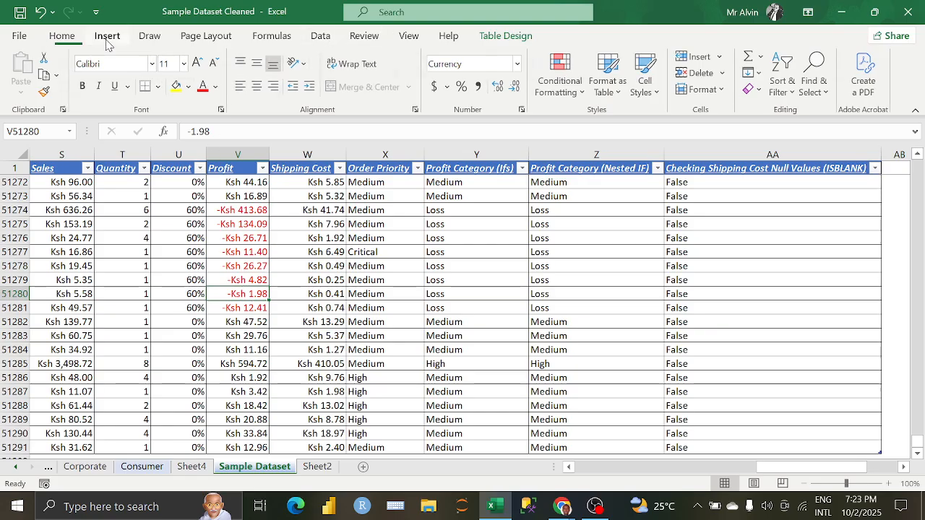
left_click(26, 73)
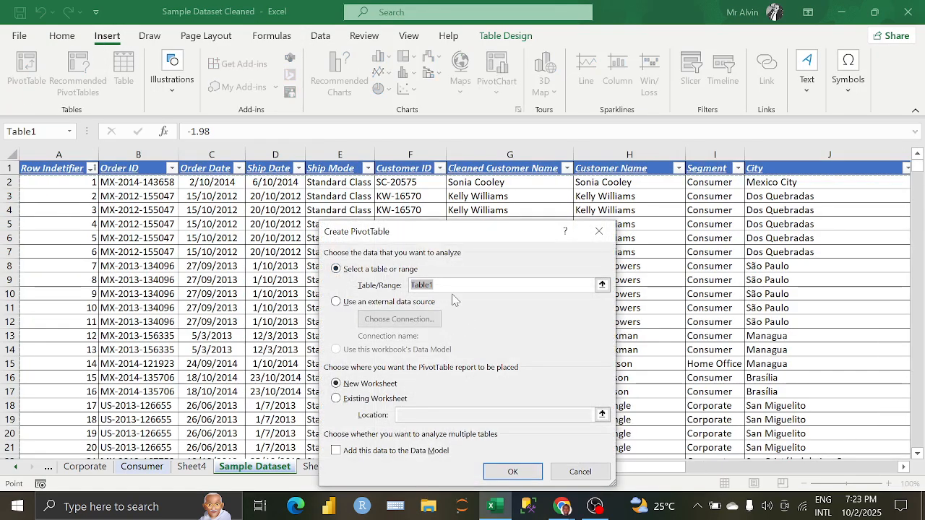
left_click(513, 472)
left_click_drag(234, 466, 343, 468)
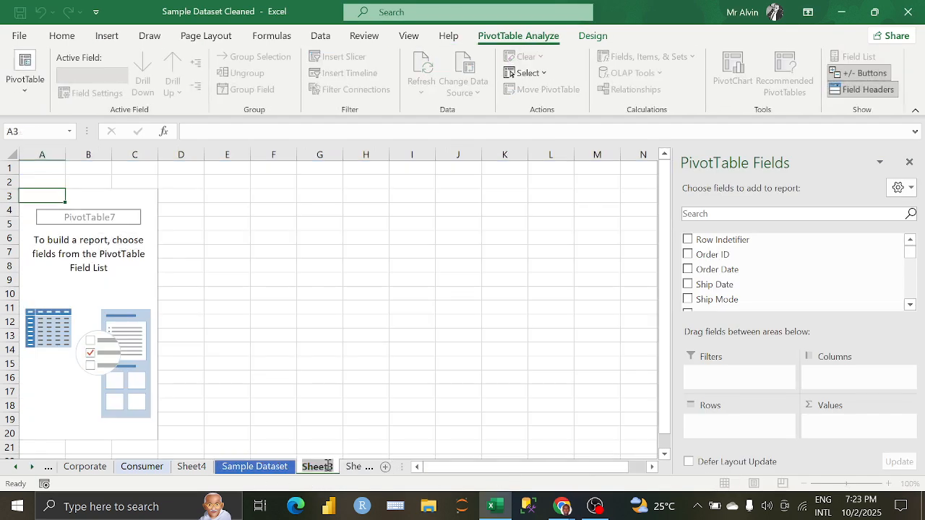
- Rename the new pivot table's sheet as PT Detailed Summary
type("PV")
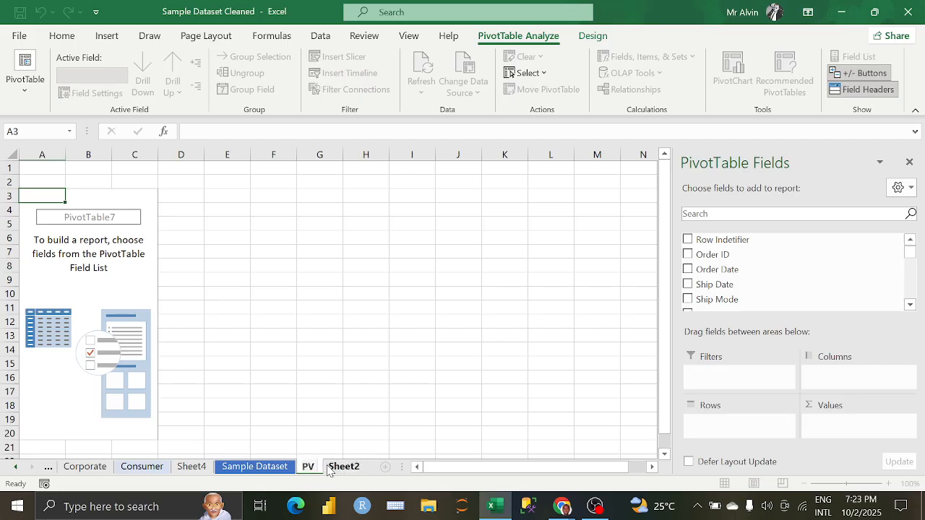
key("BackSpace")
key("Return")
type("Detailed")
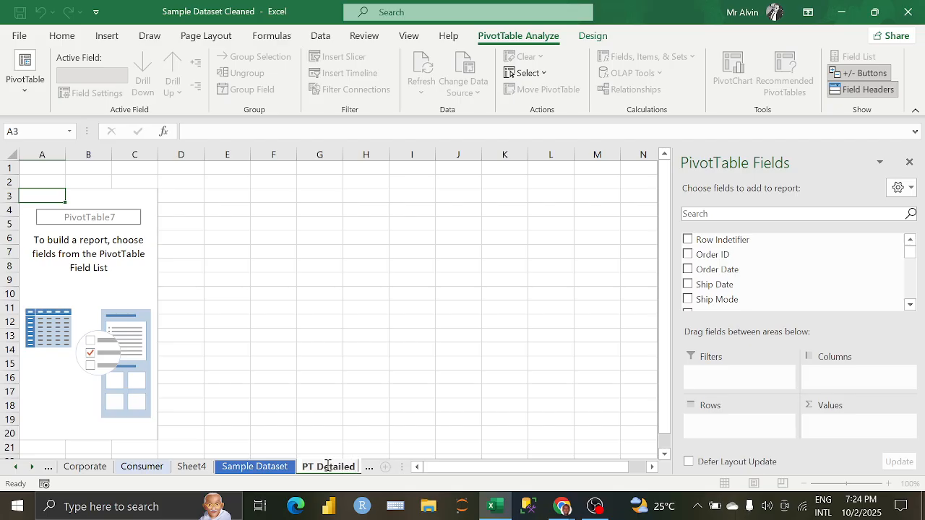
type(" Summary")
key("Return")
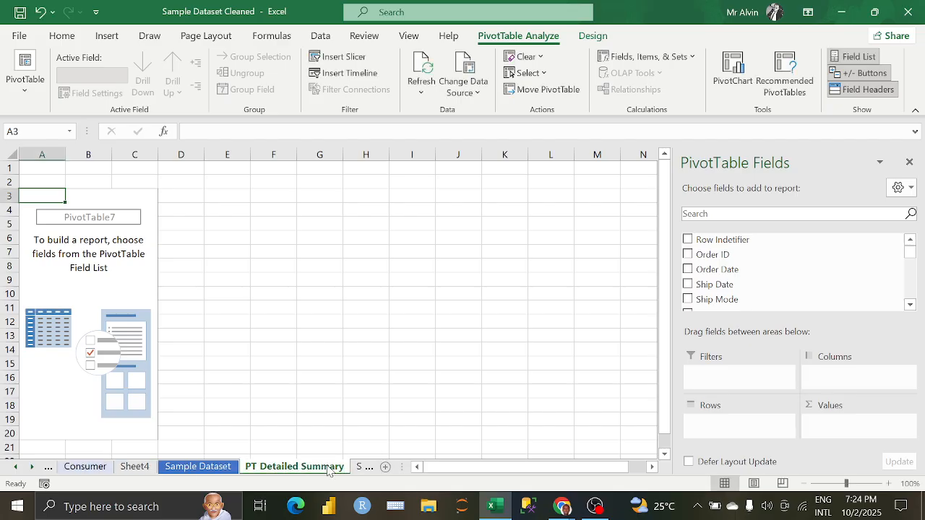
- Name the empty pivot table on the PT Detailed Summary sheet Detailed Summary
left_click(107, 228)
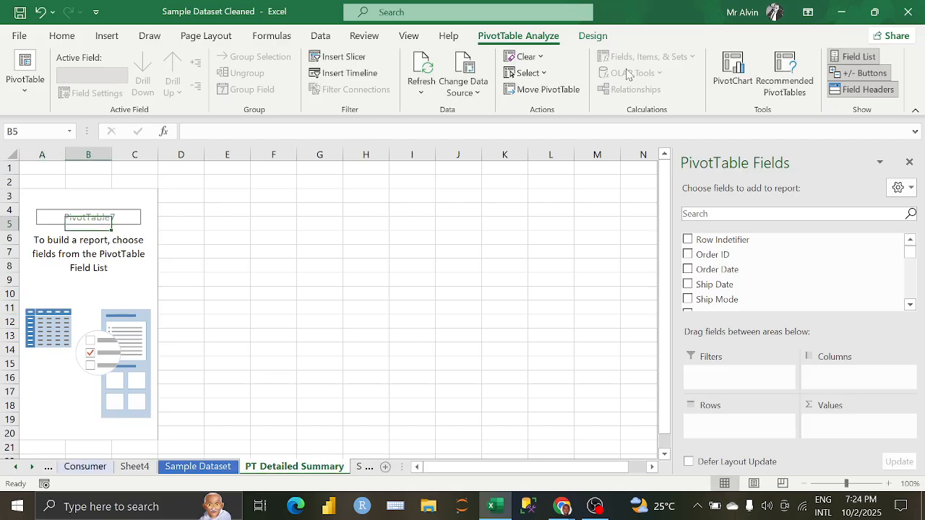
left_click(594, 36)
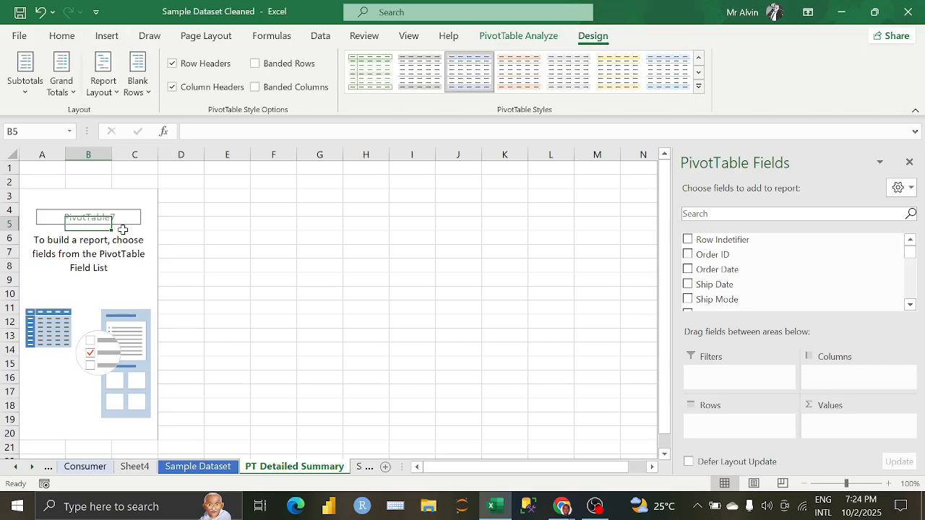
left_click(508, 37)
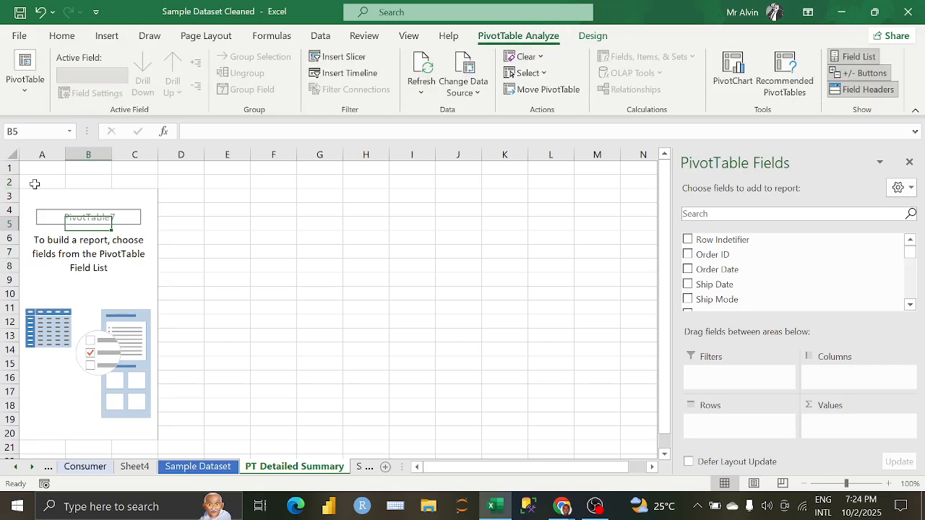
left_click(39, 98)
left_click(62, 161)
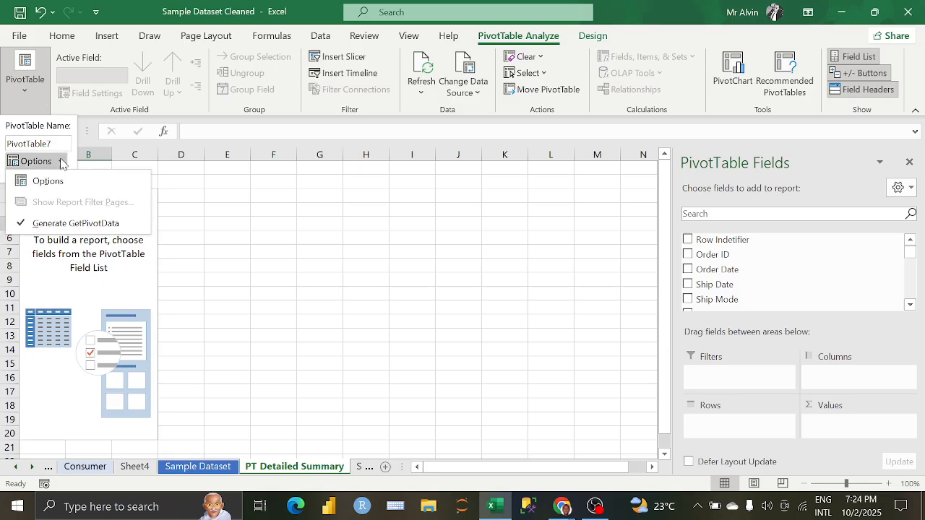
left_click(49, 147)
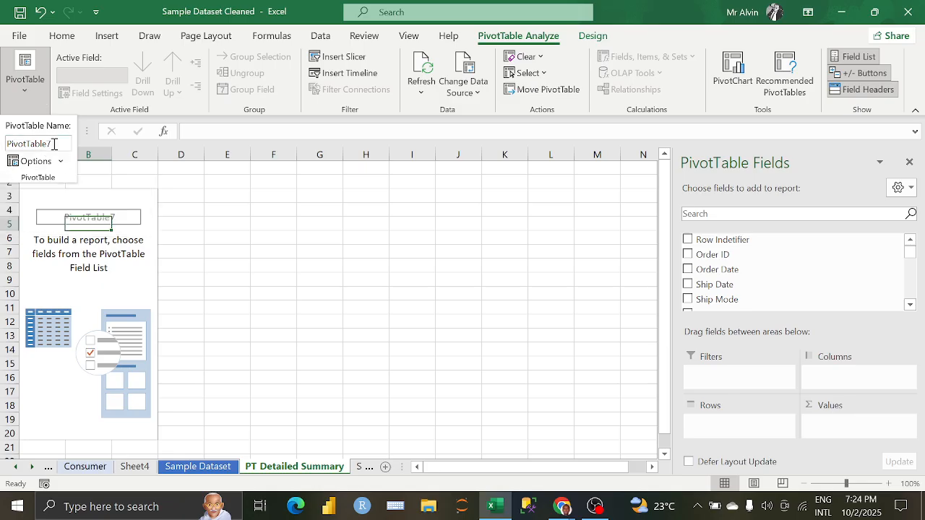
double_click(18, 143)
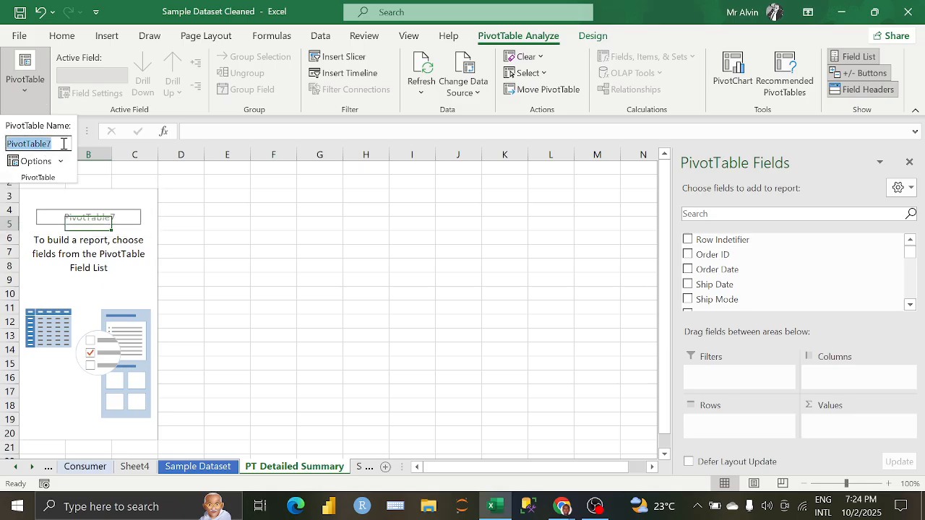
type("Detailed")
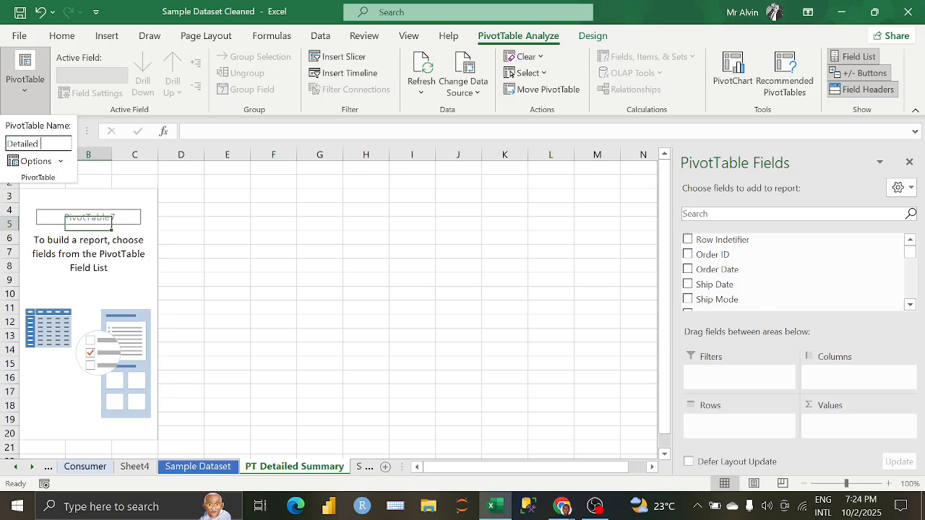
type("Summary")
key("Return")
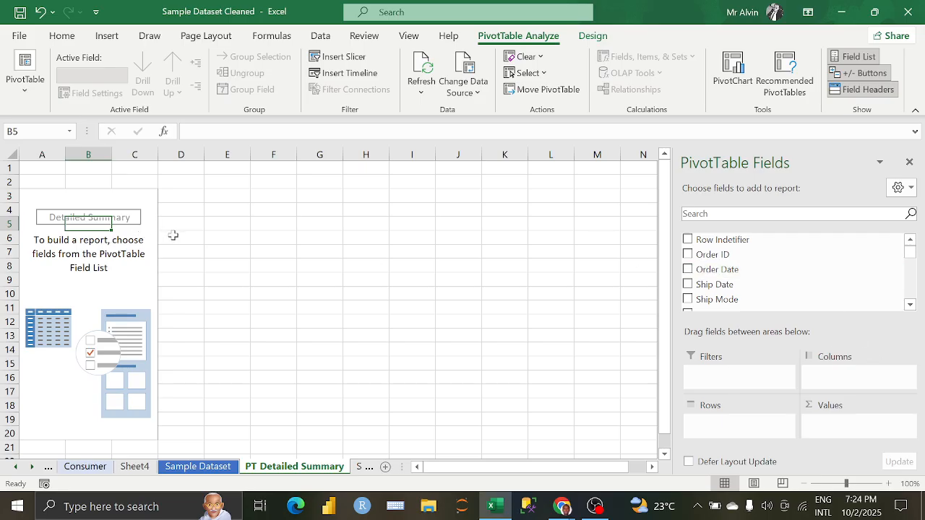
- Add Customer Name to the pivot table's rows, and replace it with the Cleaned Customer Name field
scroll(811, 269, "down", 2)
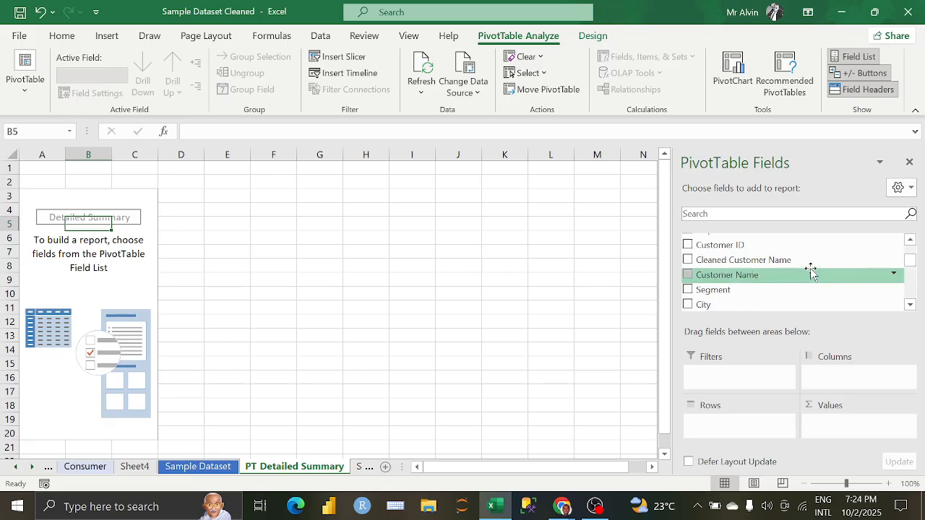
scroll(756, 275, "down", 4)
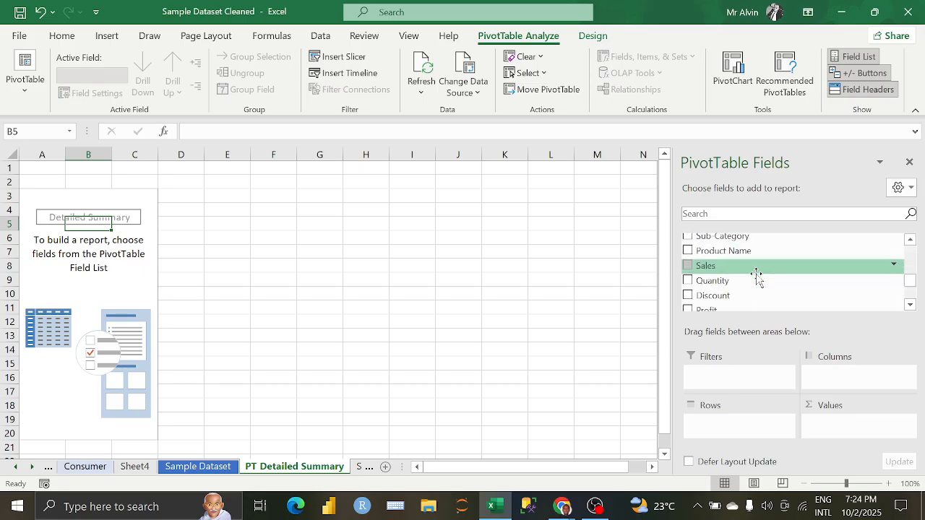
scroll(757, 276, "down", 1)
scroll(739, 279, "up", 2)
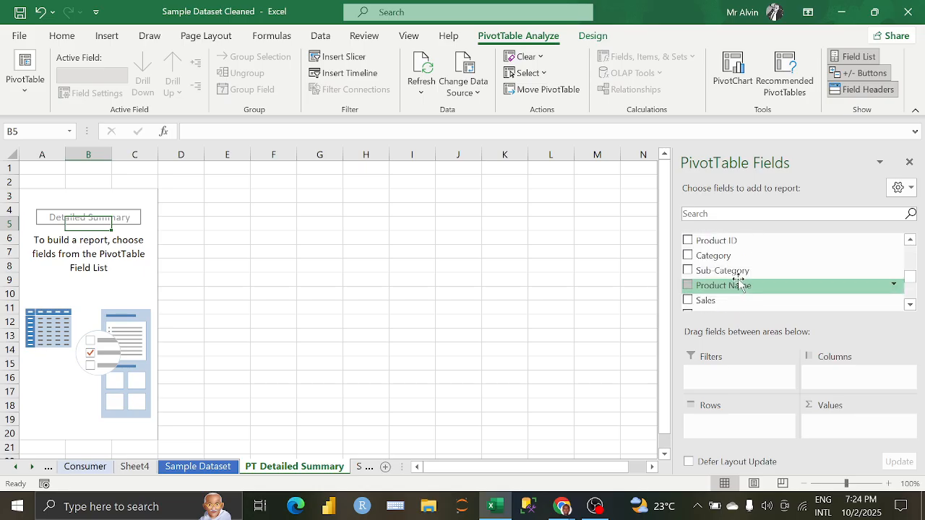
scroll(734, 264, "down", 3)
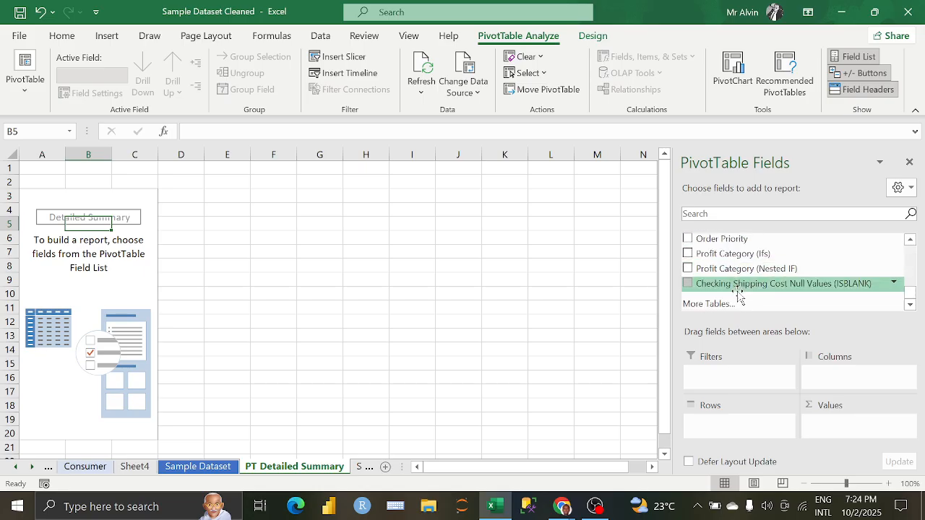
scroll(737, 290, "up", 4)
scroll(733, 289, "down", 4)
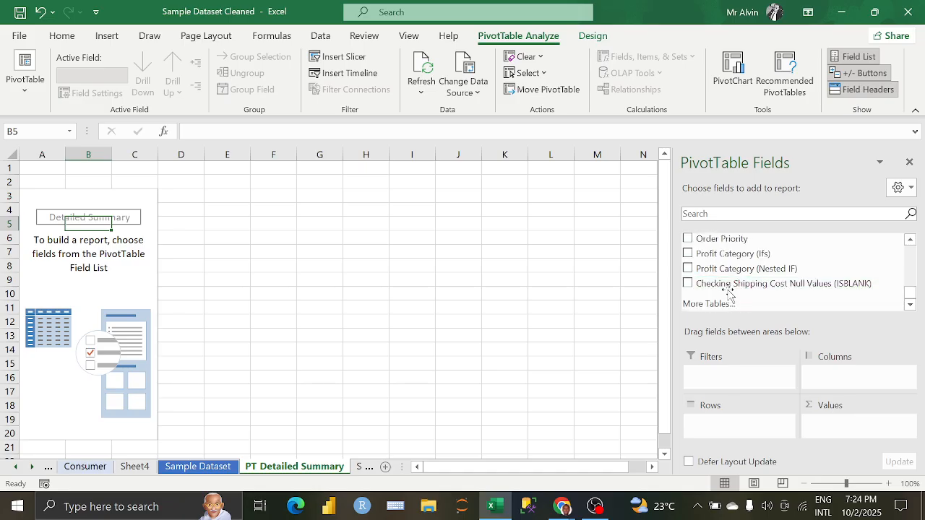
scroll(728, 289, "up", 6)
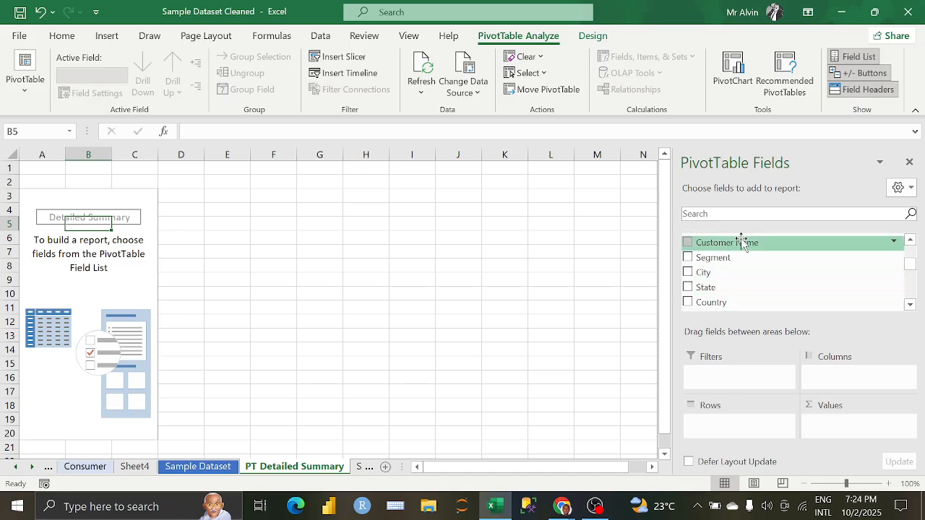
left_click_drag(741, 242, 722, 422)
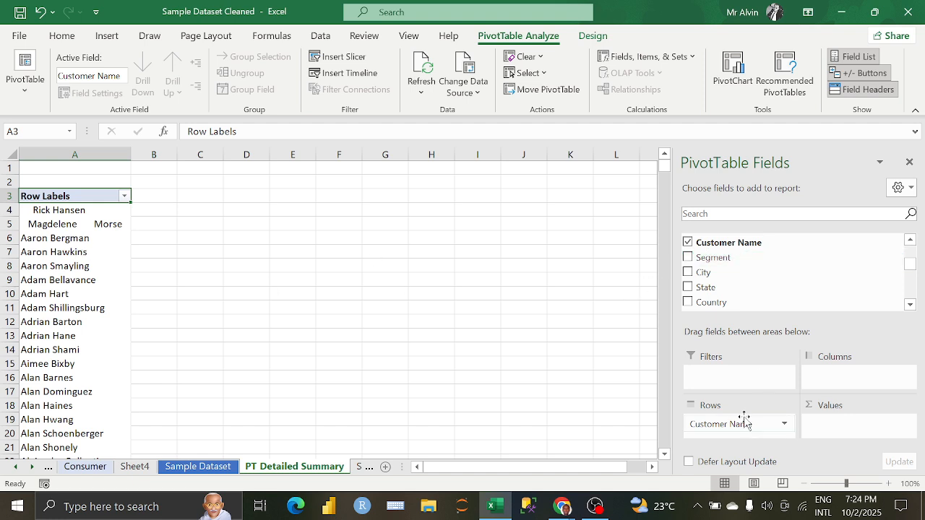
mouse_move(737, 424)
left_mouse_down()
mouse_move(766, 316)
mouse_move(754, 263)
mouse_move(744, 427)
left_mouse_up()
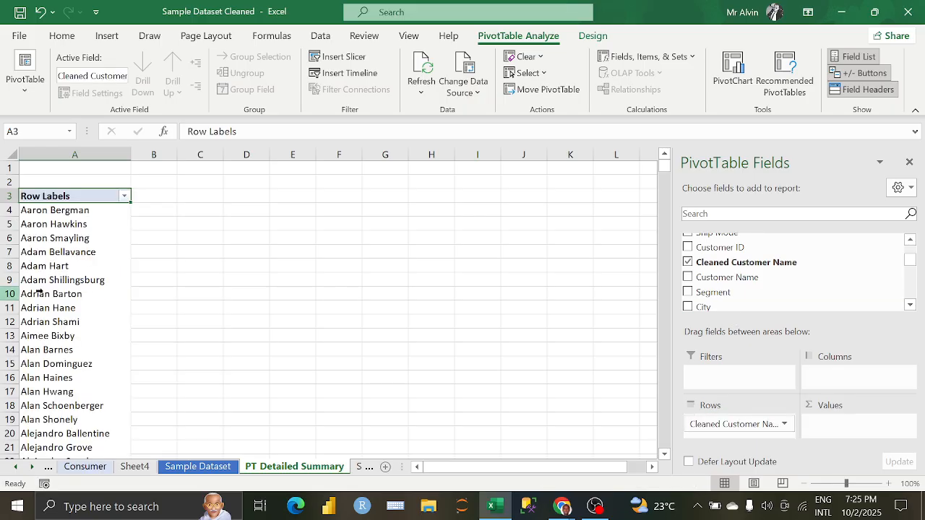
- Try to delete the customer name in cell A6 of the pivot table, and cancel the cell edit
left_click(96, 241)
key("BackSpace")
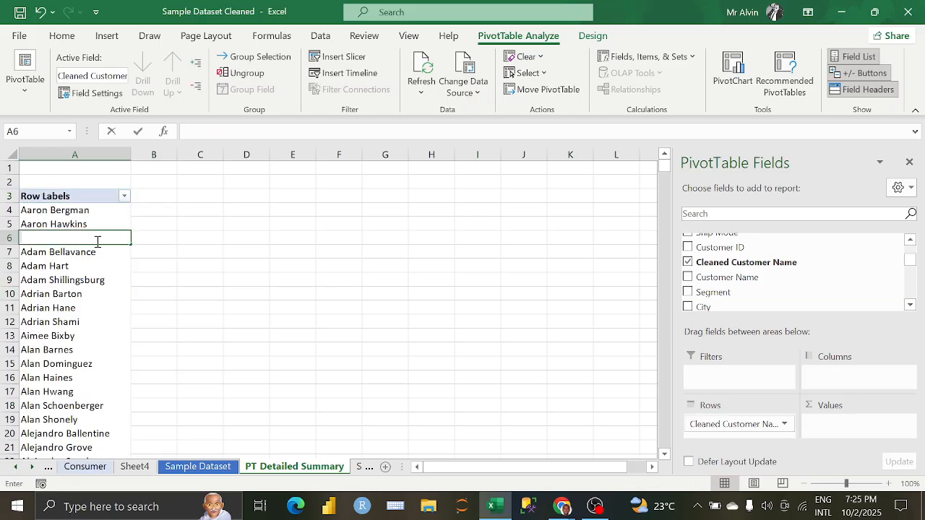
key("Return")
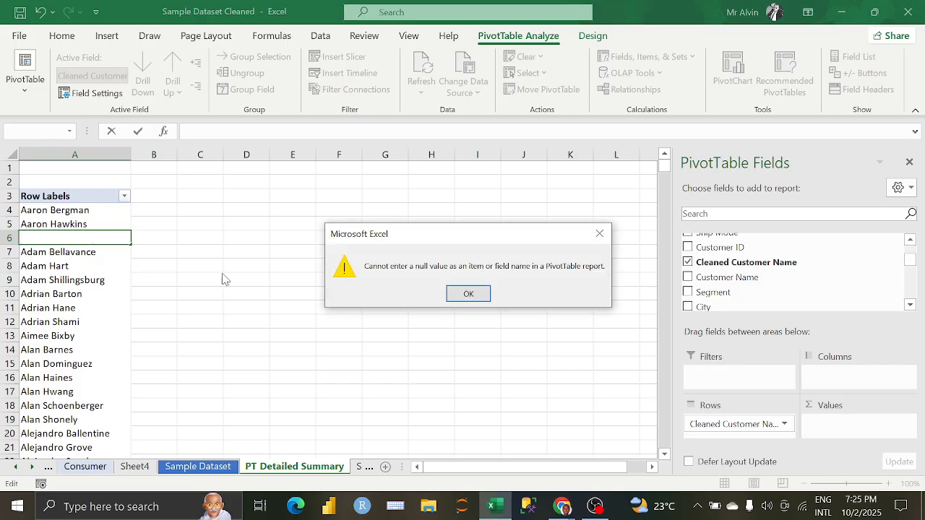
left_click(463, 293)
key("Return")
left_click(462, 295)
key("Escape")
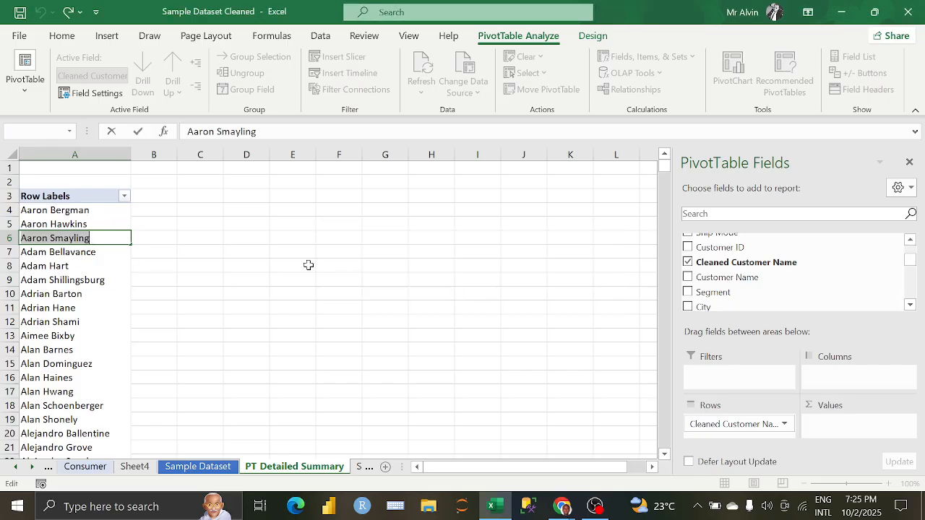
left_click(309, 265)
left_click(83, 242)
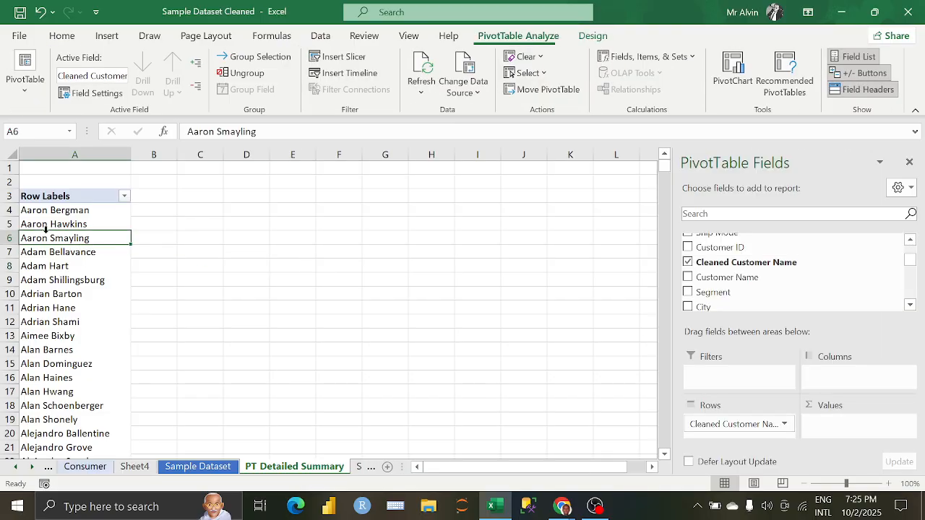
- Add City, State and Country, in that order, to the pivot table's rows below Cleaned Customer Name
left_click_drag(722, 307, 737, 427)
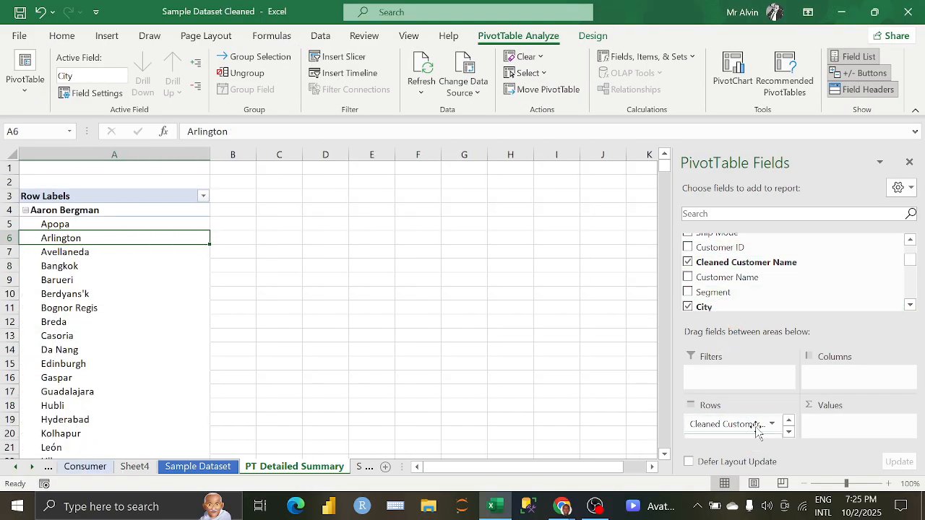
left_click(792, 433)
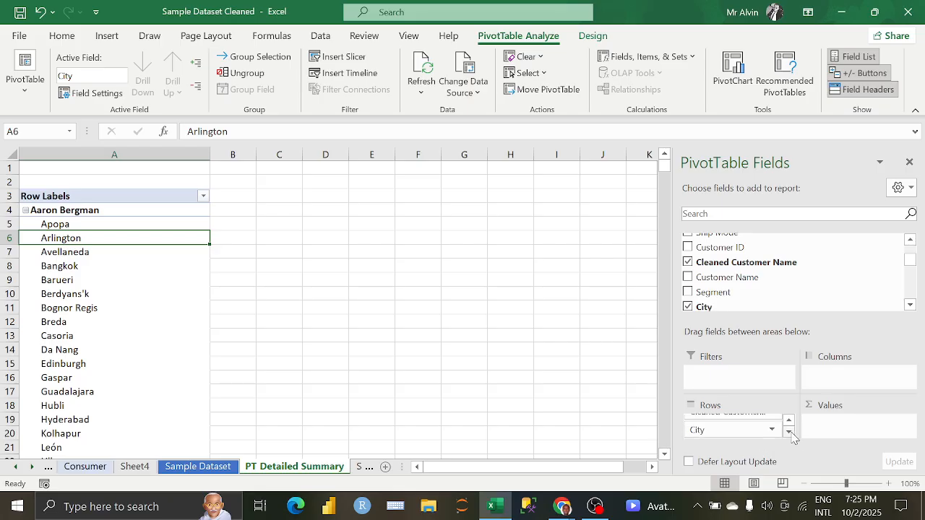
scroll(752, 281, "down", 1)
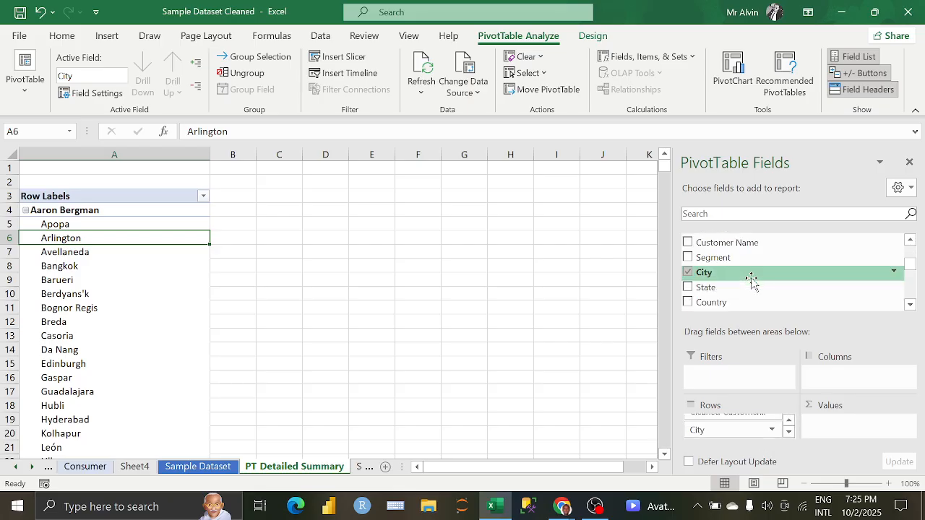
scroll(750, 281, "down", 1)
mouse_move(732, 254)
left_mouse_down()
mouse_move(747, 270)
mouse_move(741, 434)
mouse_move(752, 442)
mouse_move(727, 450)
left_mouse_up()
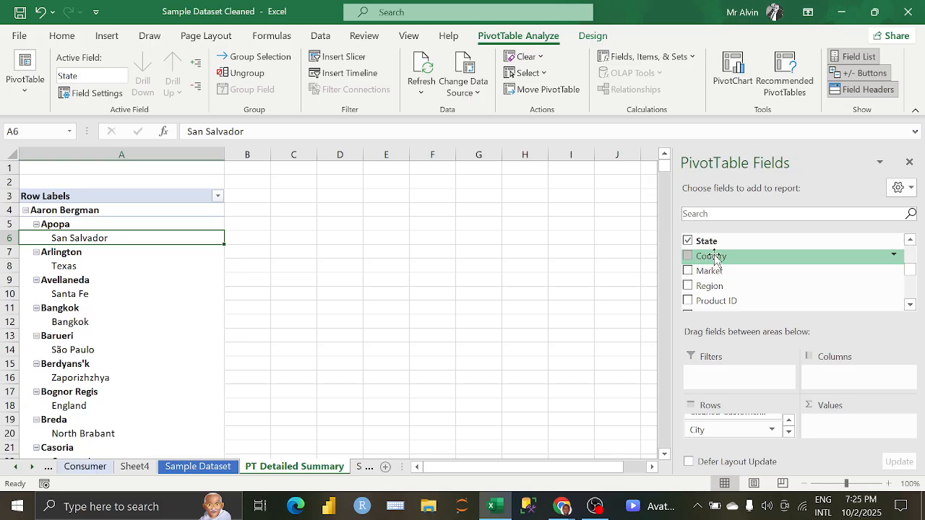
left_click_drag(715, 254, 721, 440)
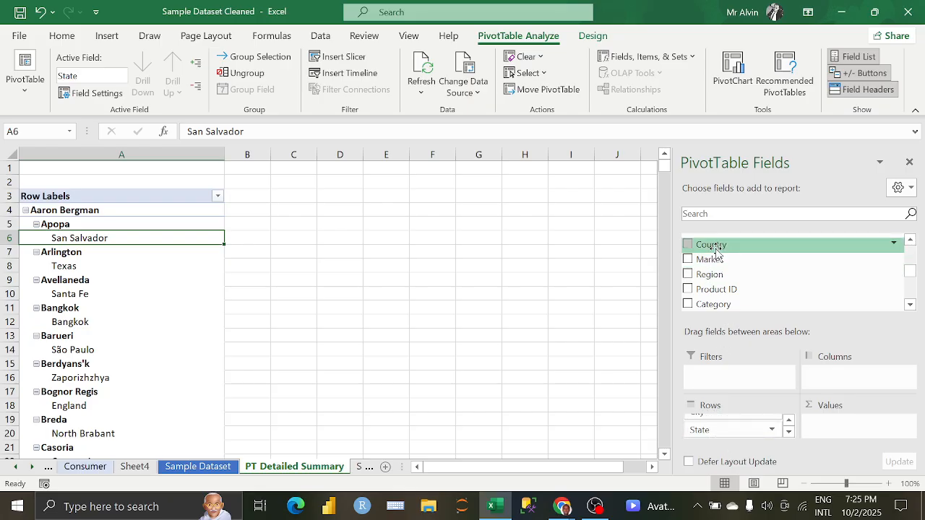
left_click_drag(715, 249, 703, 432)
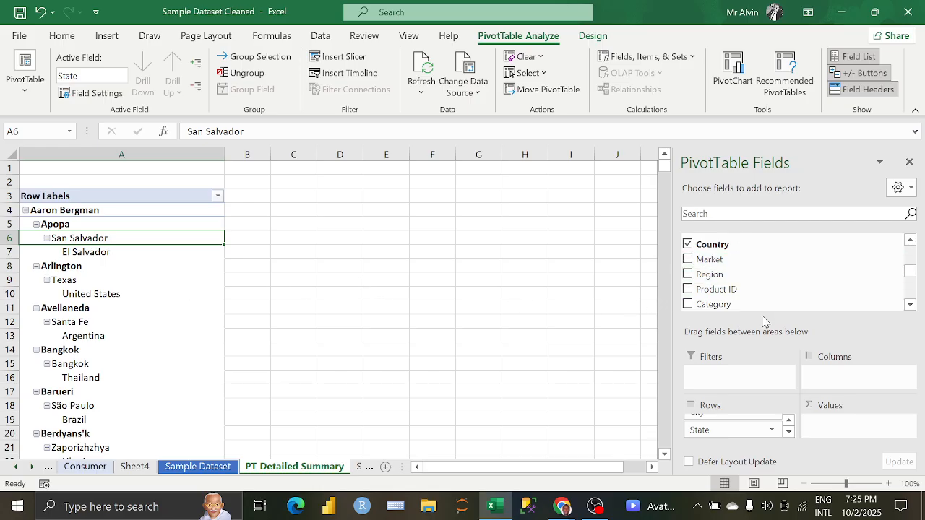
- Add Segment and Order Priority as report filters of the Detailed Summary pivot table
scroll(756, 289, "up", 3)
scroll(756, 289, "up", 1)
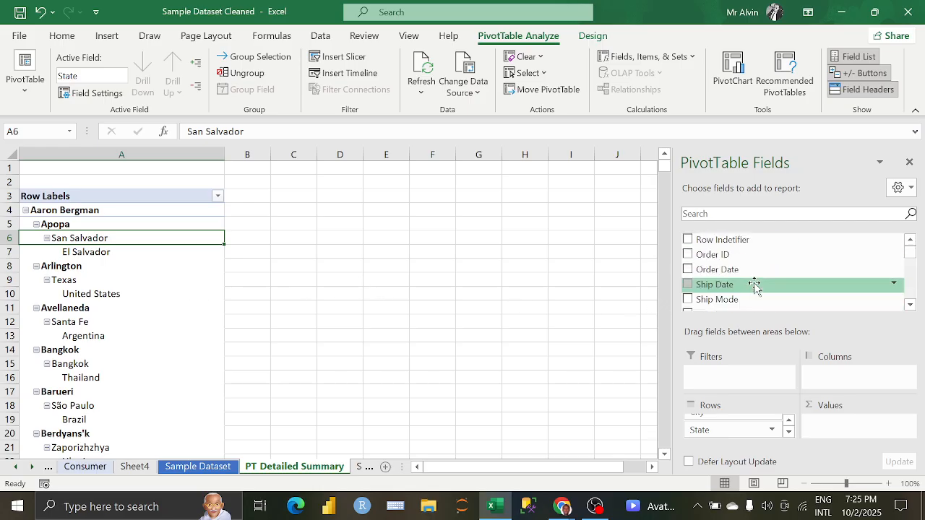
scroll(755, 286, "down", 2)
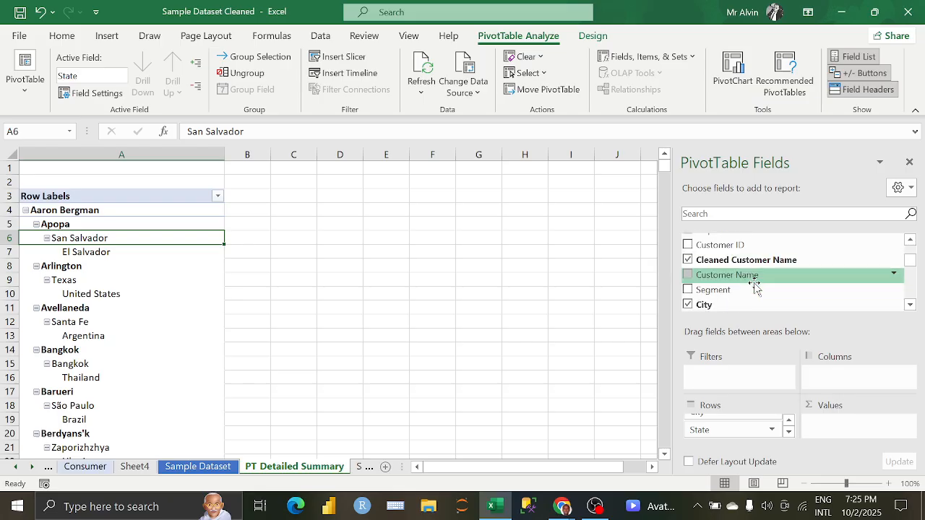
left_click_drag(754, 289, 747, 364)
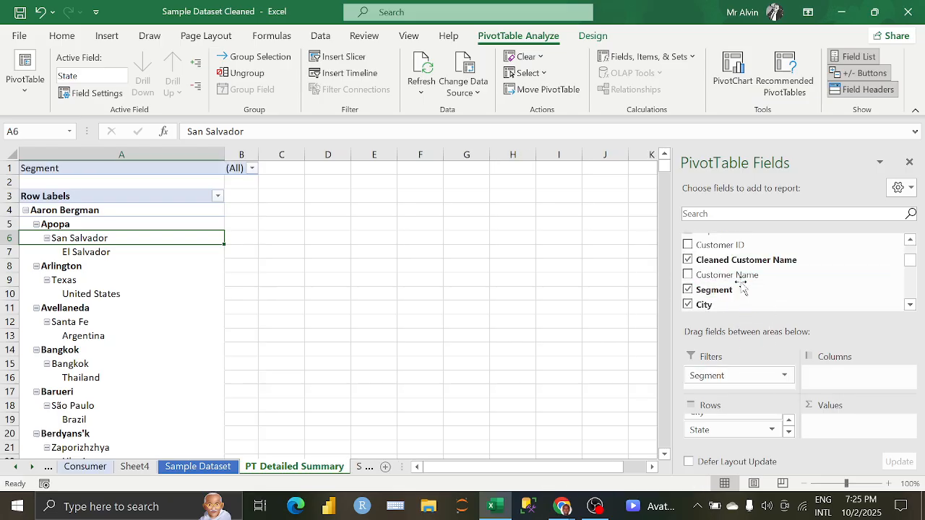
scroll(741, 286, "down", 5)
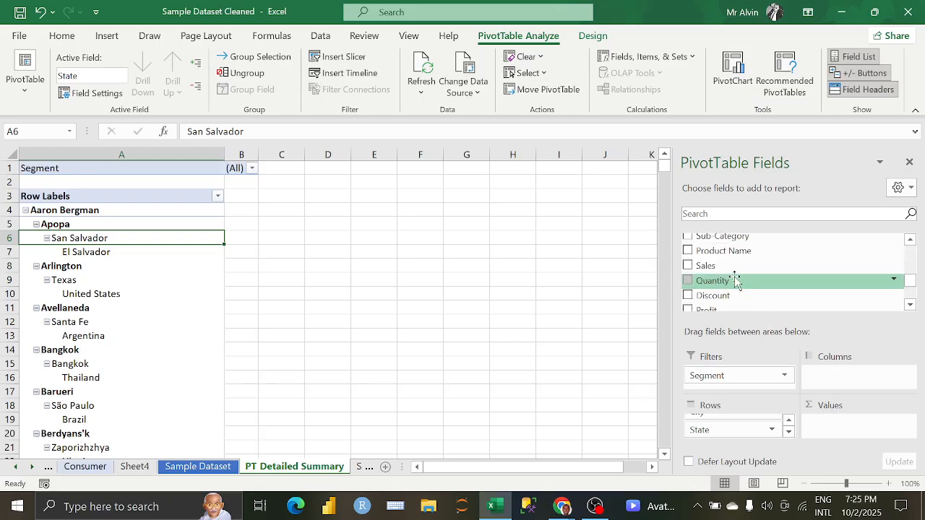
scroll(735, 280, "down", 4)
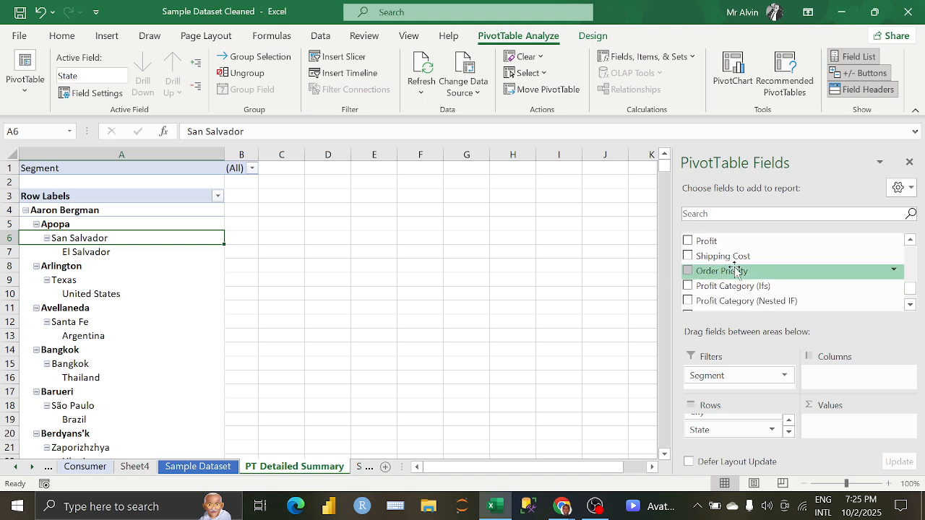
left_click_drag(735, 271, 748, 381)
scroll(782, 271, "up", 6)
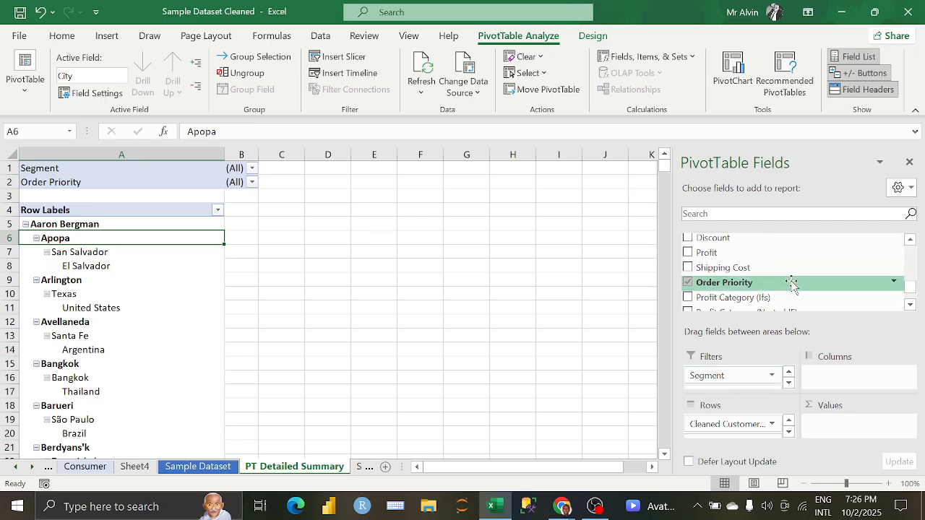
- Add Region and Market, in that order, to the pivot table's rows below Country
scroll(781, 271, "up", 4)
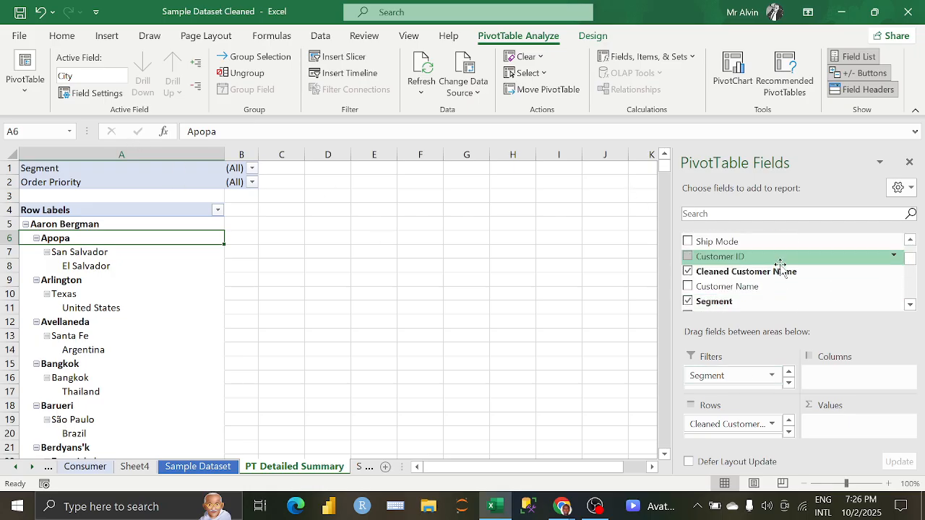
scroll(781, 264, "down", 4)
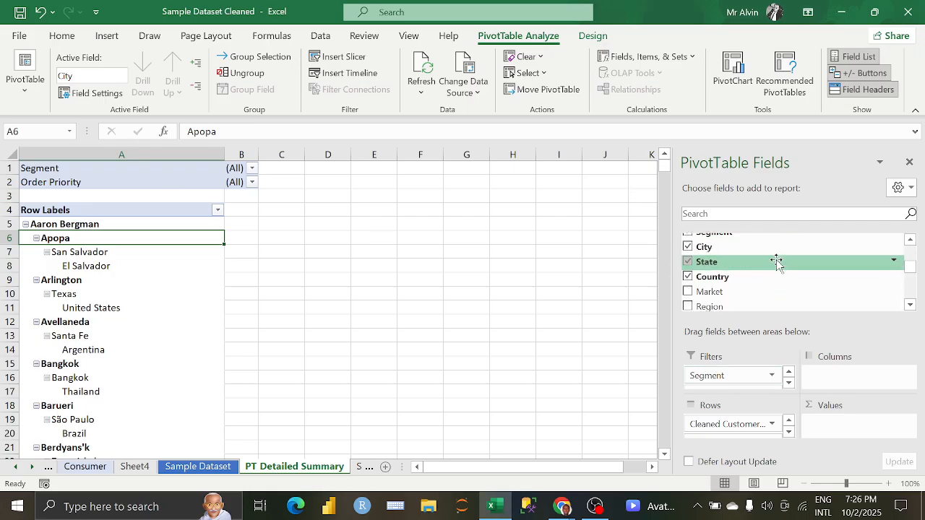
left_click_drag(760, 272, 728, 451)
left_click_drag(732, 455, 715, 433)
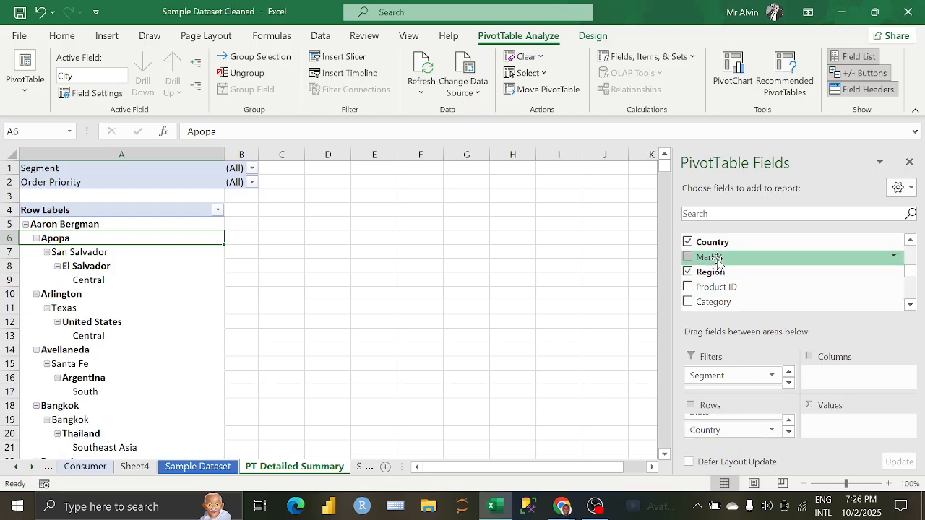
left_click_drag(716, 257, 731, 441)
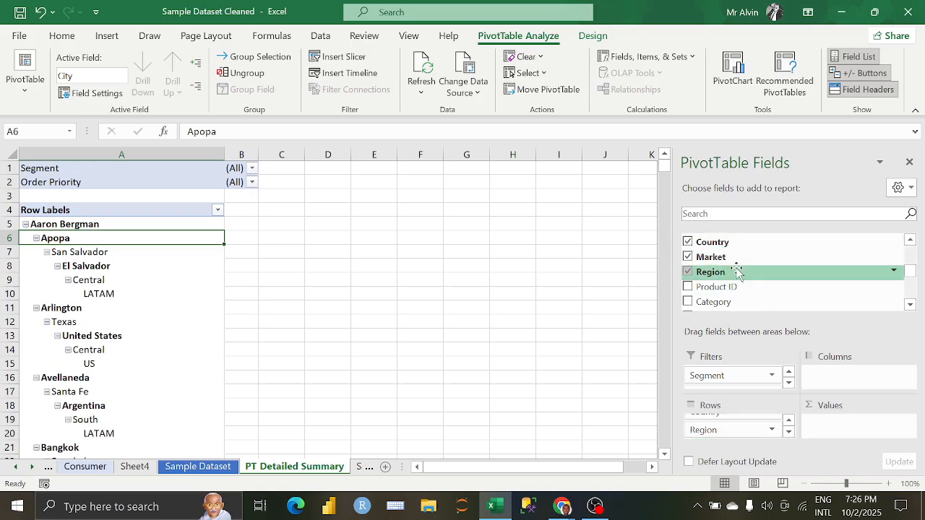
- Add Category and Product Name, in that order, to the pivot table's rows below Market
scroll(735, 266, "down", 2)
scroll(737, 269, "up", 1)
left_click_drag(739, 272, 727, 433)
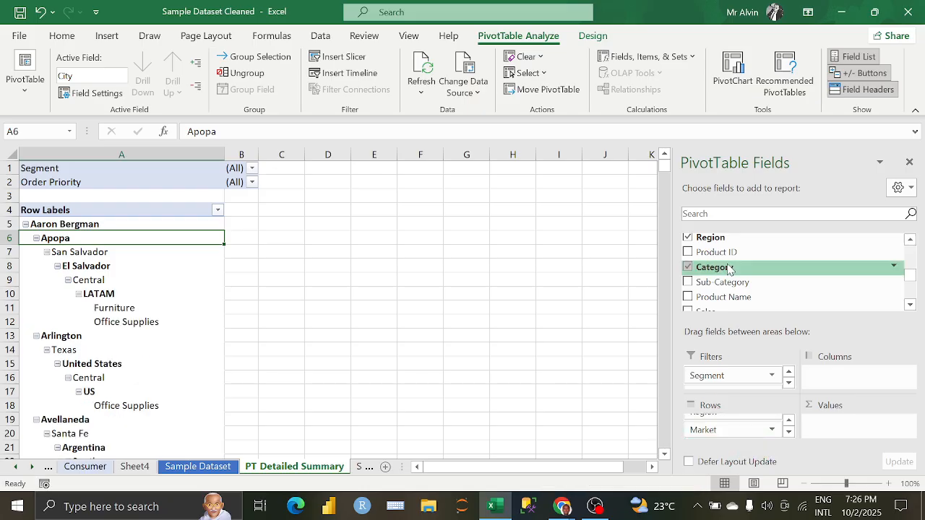
scroll(732, 276, "down", 1)
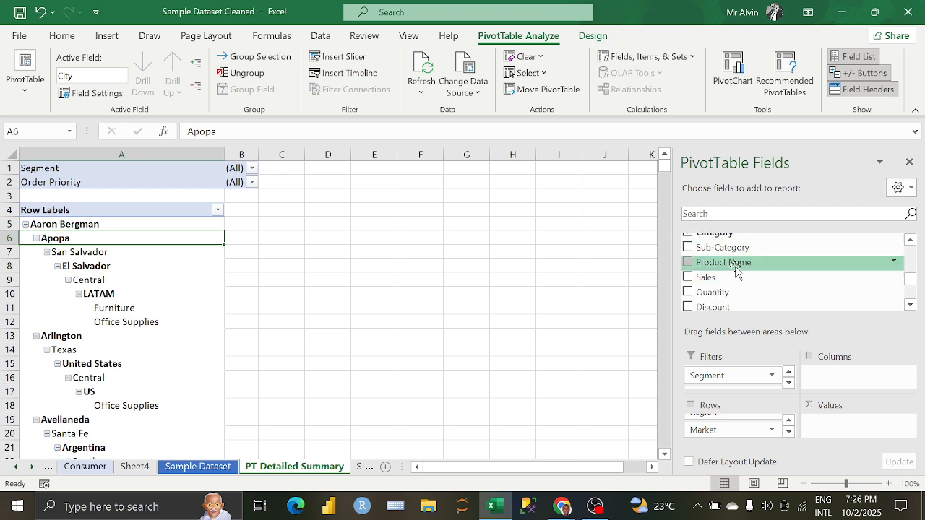
left_click_drag(737, 268, 744, 453)
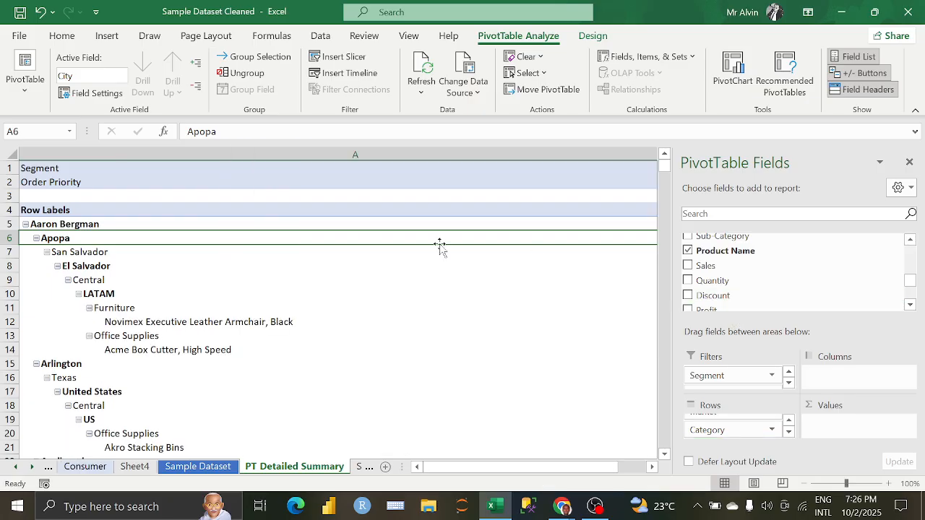
- Add Sales and Quantity to the pivot table as summed values, with Quantity placed ahead of Sales
mouse_move(527, 476)
left_mouse_down()
mouse_move(538, 475)
mouse_move(509, 476)
left_mouse_up()
scroll(750, 291, "up", 2)
scroll(749, 291, "down", 2)
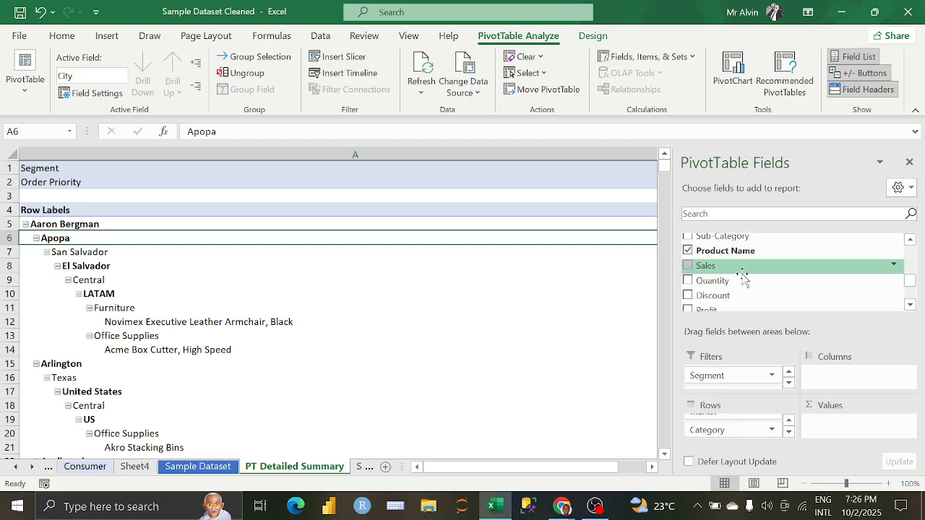
left_click_drag(742, 272, 851, 417)
left_click_drag(705, 266, 865, 437)
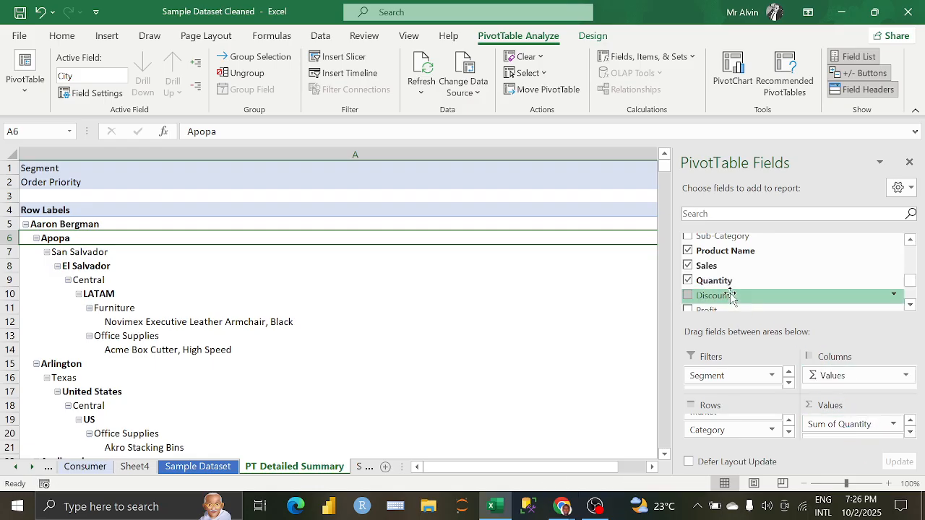
left_click_drag(731, 296, 834, 437)
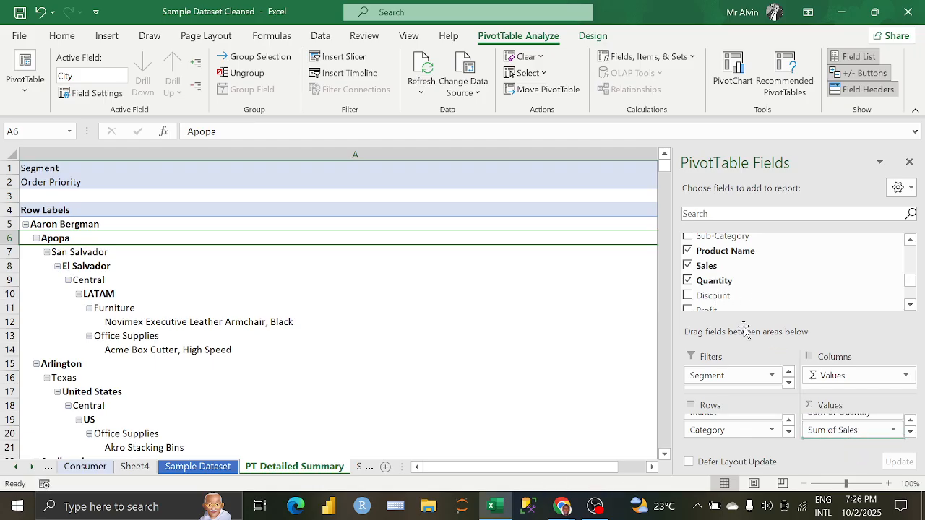
- Add Discount, Shipping Cost and Profit, in that column order, as summed values after Sales
scroll(726, 289, "down", 1)
left_click_drag(724, 279, 861, 448)
scroll(727, 283, "down", 1)
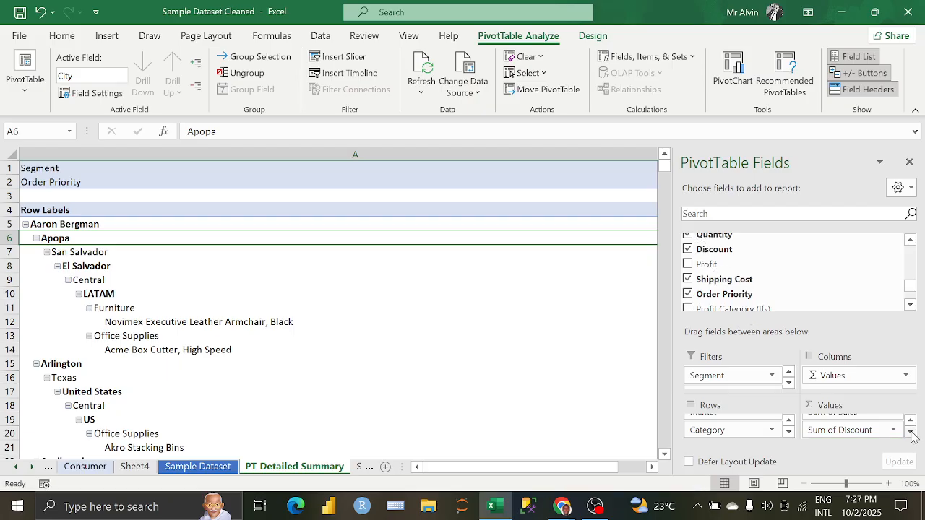
left_click_drag(706, 264, 824, 436)
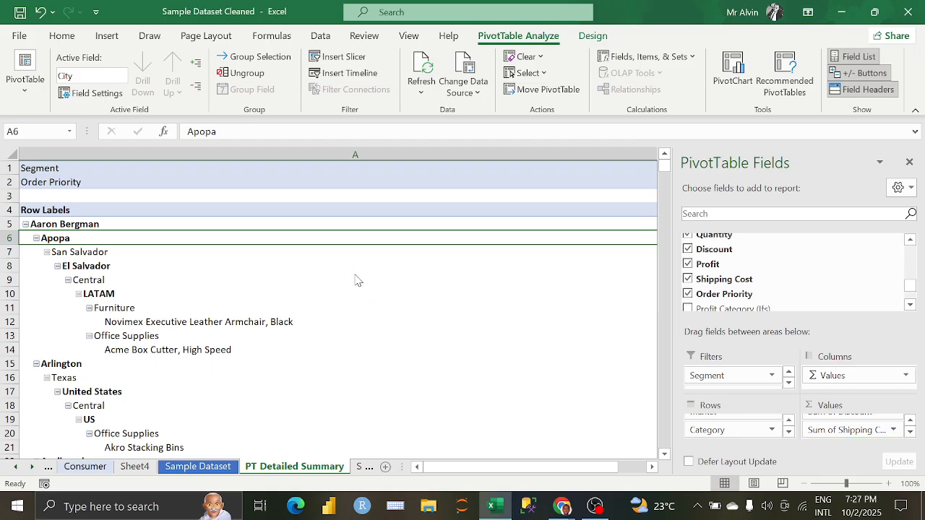
- Check the value columns of the pivot table and change its report layout to Outline Form
left_click(351, 281)
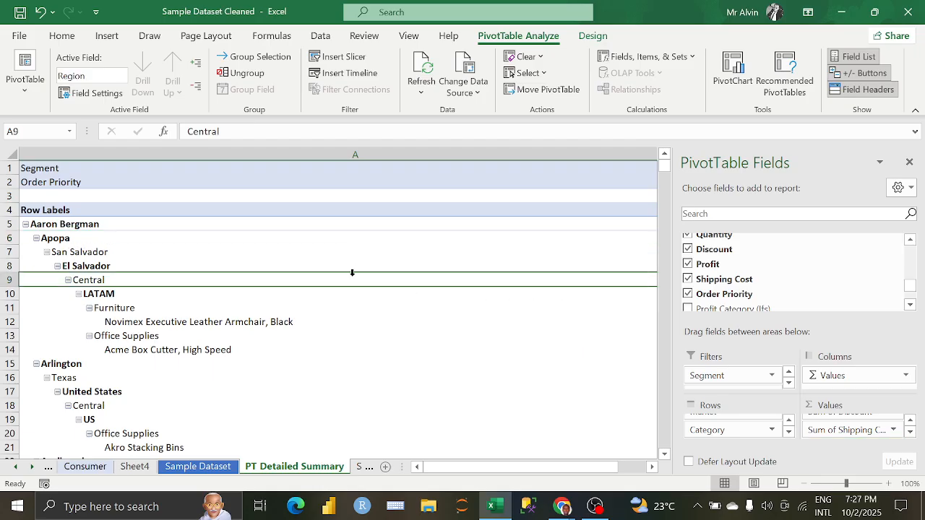
scroll(797, 281, "down", 2)
scroll(797, 292, "up", 5)
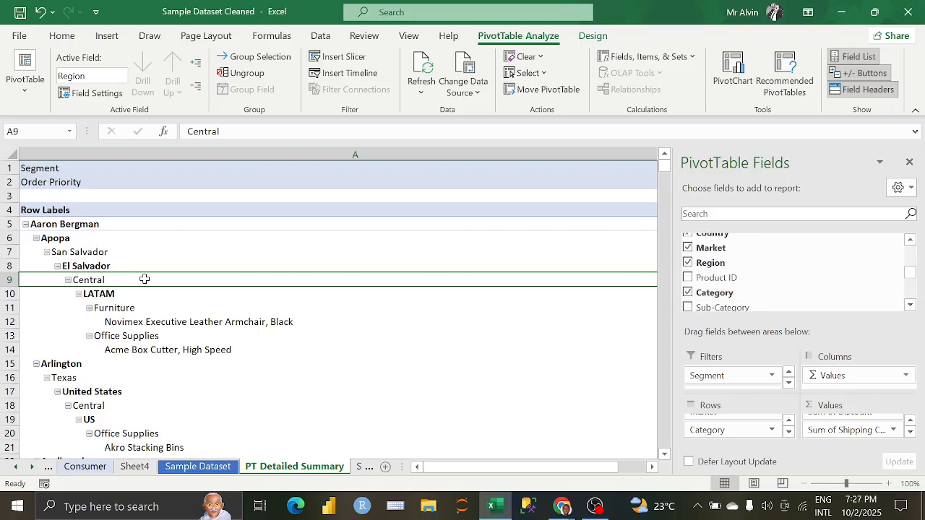
left_click_drag(436, 467, 461, 468)
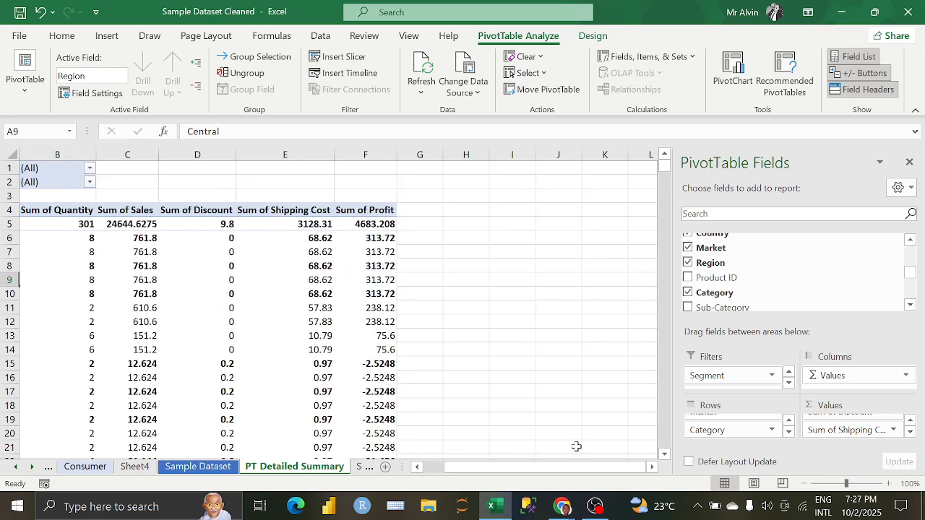
left_click_drag(573, 468, 462, 464)
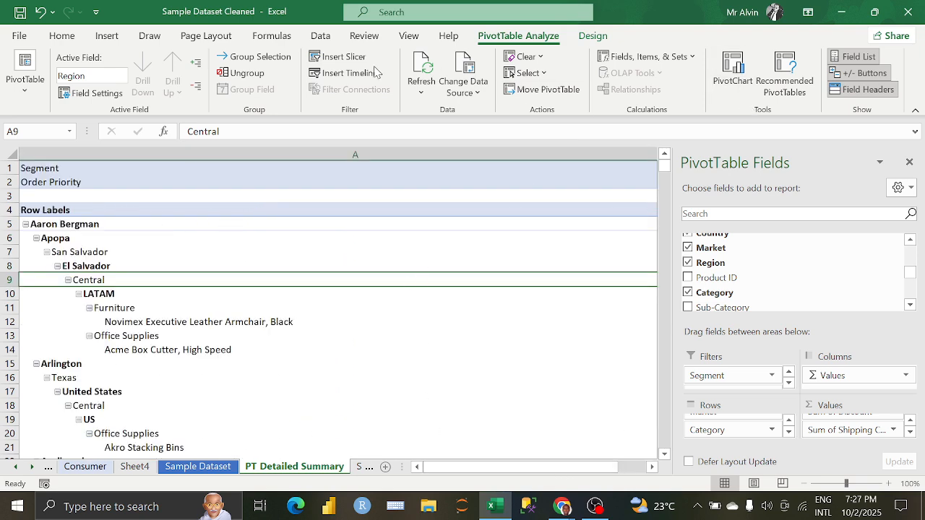
left_click(593, 35)
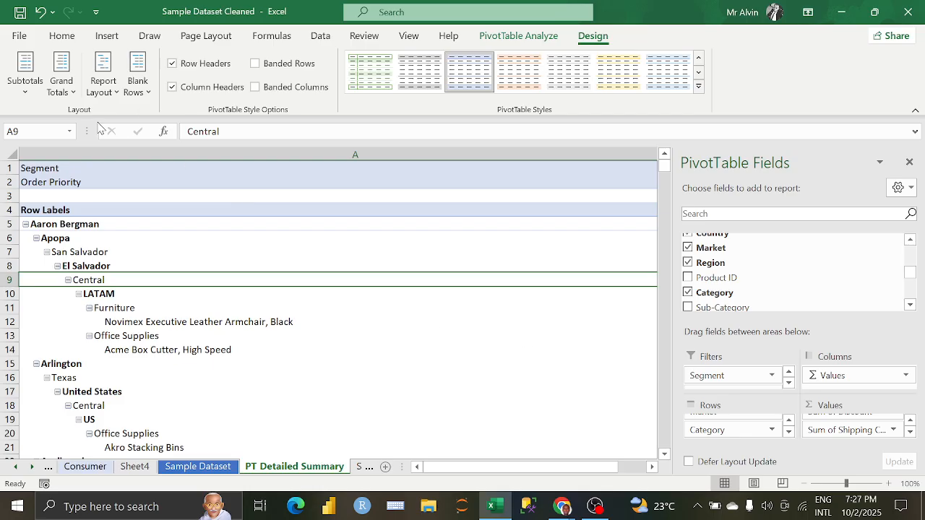
left_click(104, 100)
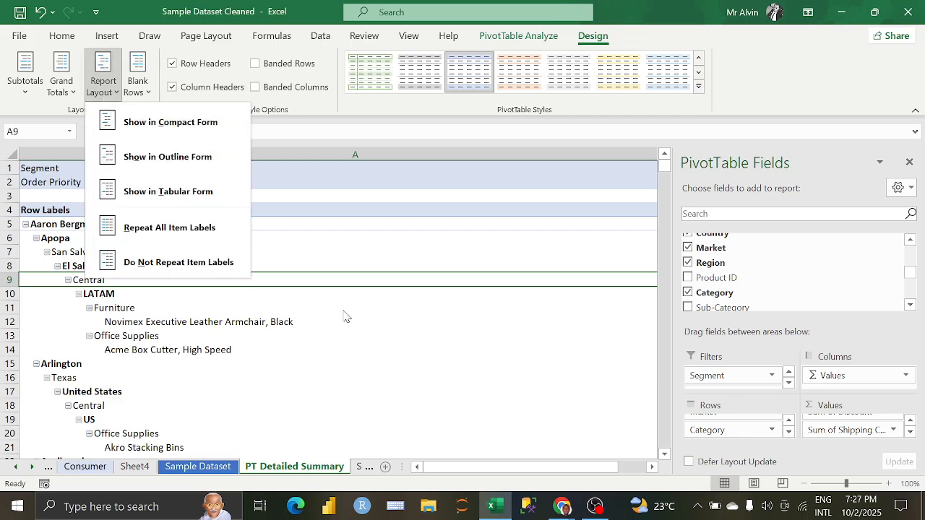
left_click(186, 151)
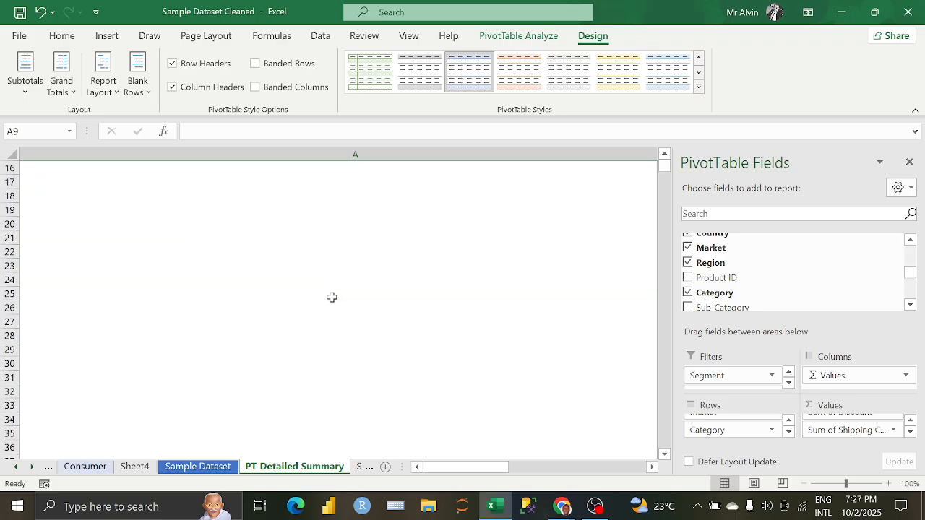
- Change the pivot table's report layout to Tabular Form and look over the resulting table
left_click(103, 79)
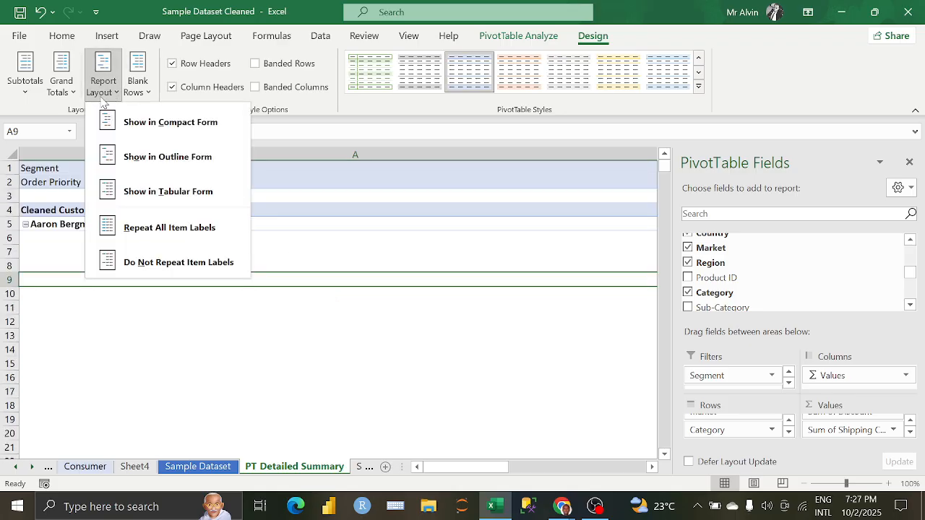
left_click(193, 206)
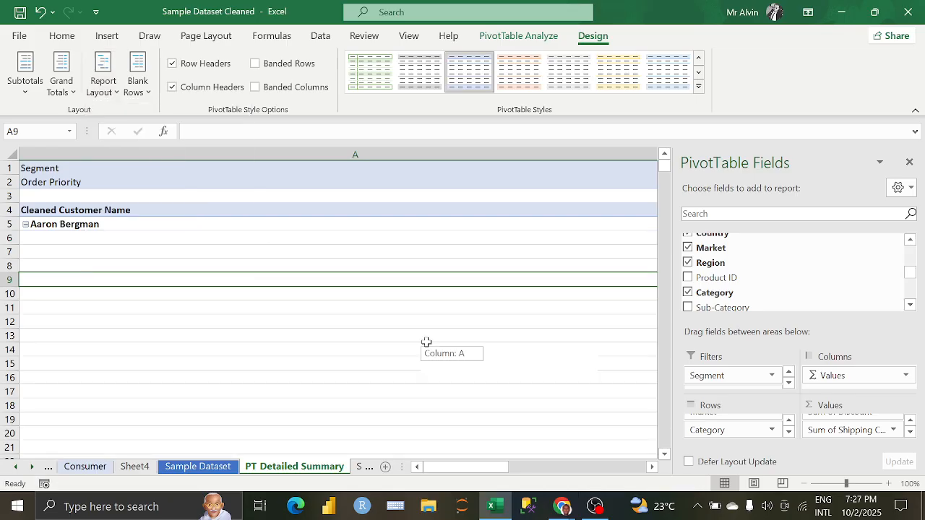
left_click_drag(463, 470, 517, 467)
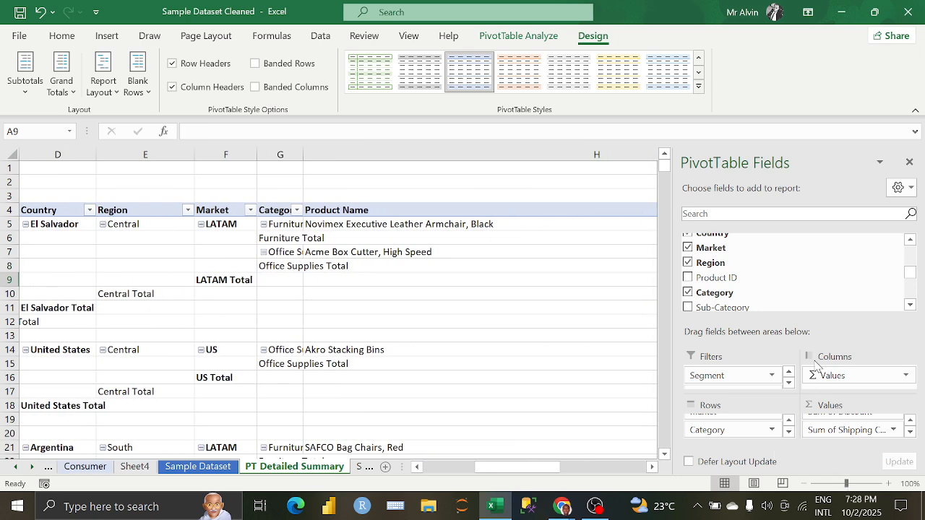
left_click(837, 483)
left_click_drag(837, 483, 830, 483)
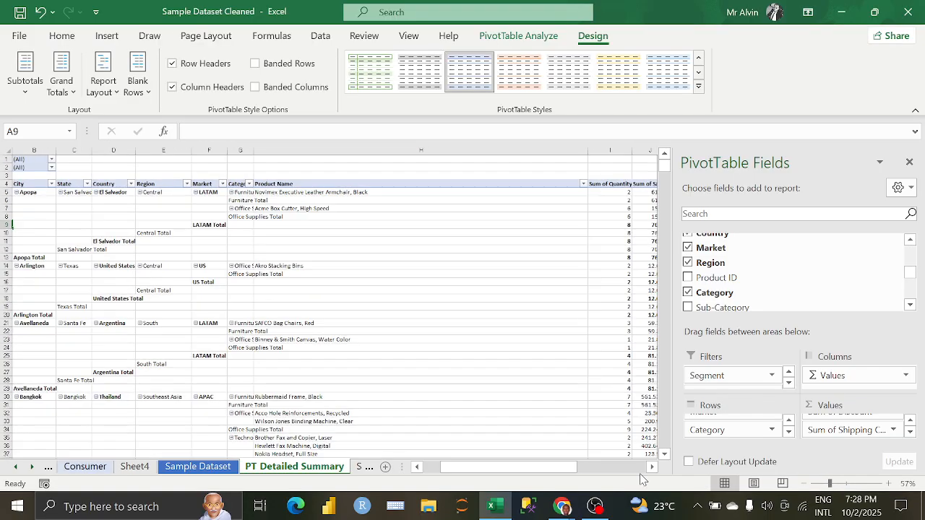
mouse_move(556, 471)
left_mouse_down()
mouse_move(589, 473)
mouse_move(539, 473)
left_mouse_up()
scroll(300, 289, "down", 20)
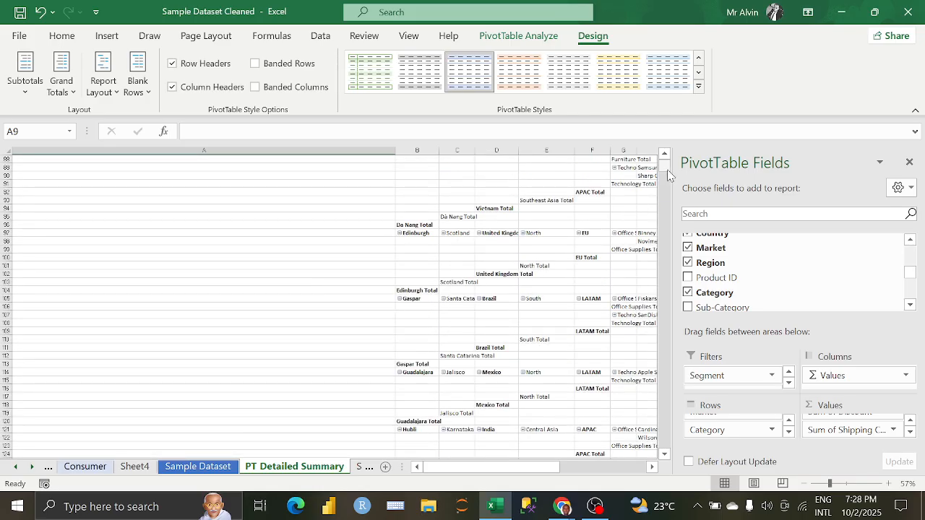
left_click_drag(664, 167, 663, 132)
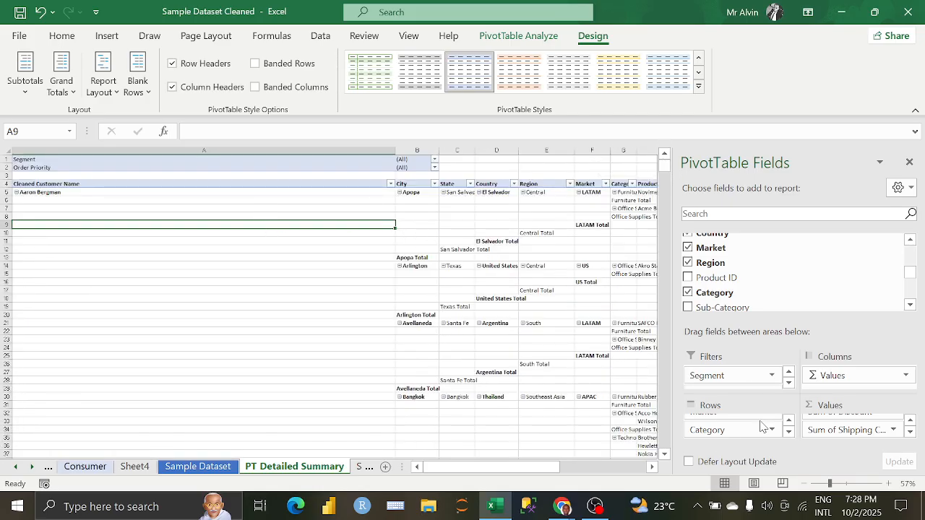
- Examine the order of the fields in the pivot table's rows area, up to Cleaned Customer Name
left_click(788, 422)
left_click(788, 422)
left_click(788, 422)
left_click(788, 422)
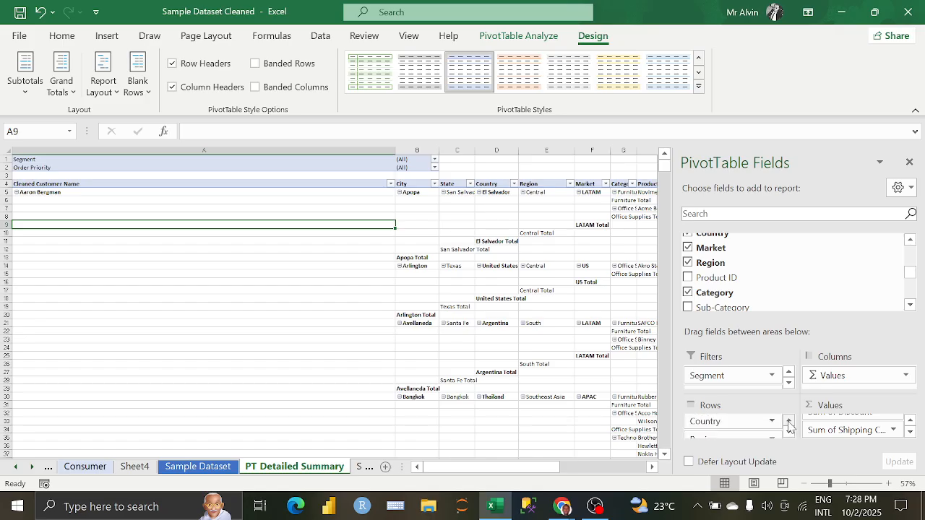
left_click(788, 422)
left_click(789, 422)
left_click(788, 422)
left_click(789, 422)
left_click_drag(752, 425, 768, 434)
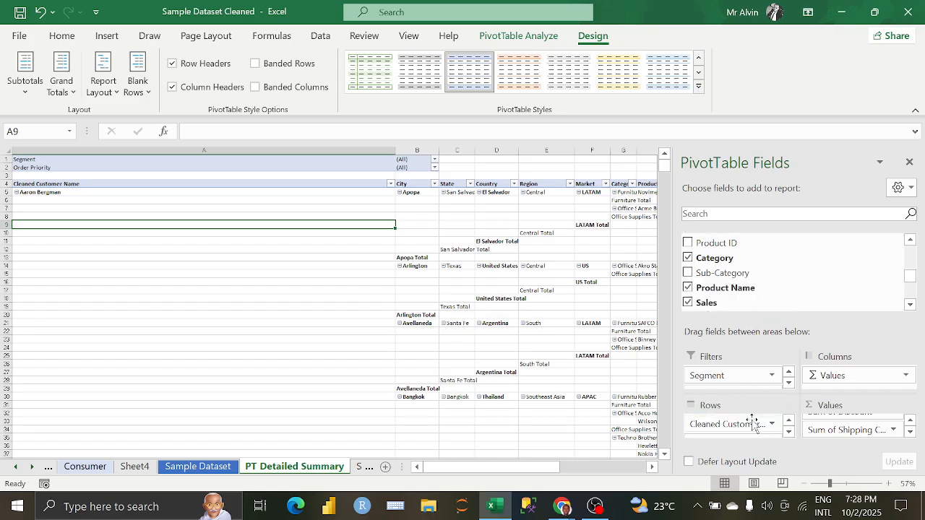
- Turn off all subtotals in the Detailed Summary pivot table
left_click(394, 240)
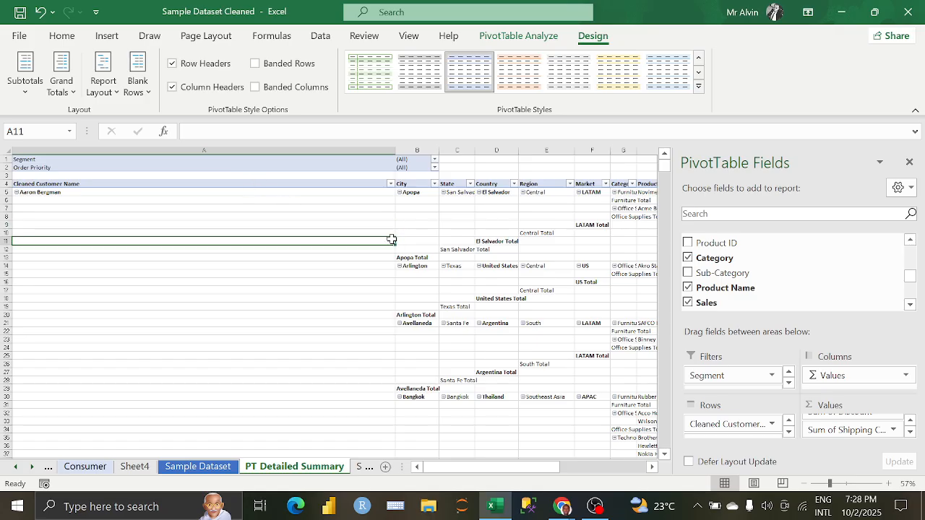
left_click(73, 93)
left_click(31, 92)
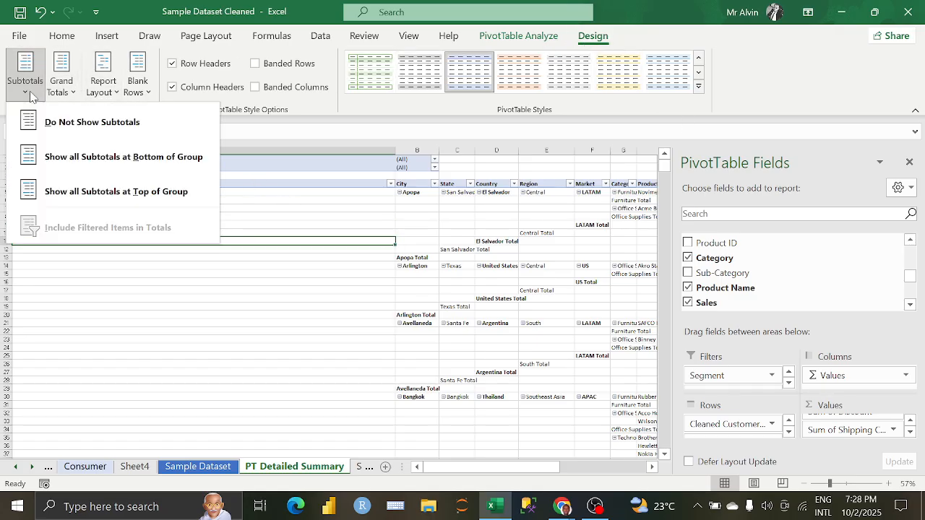
left_click(122, 123)
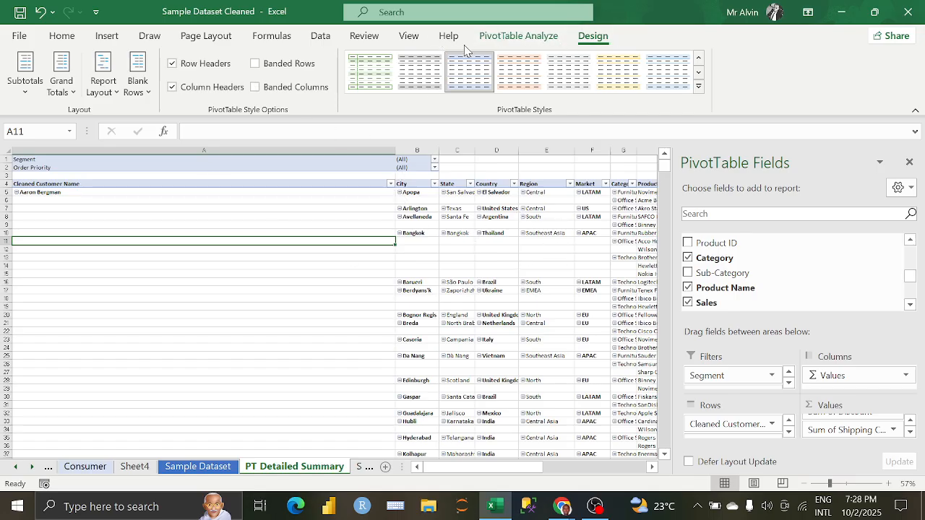
- Hide the expand and collapse buttons of the pivot table's row items
left_click(517, 35)
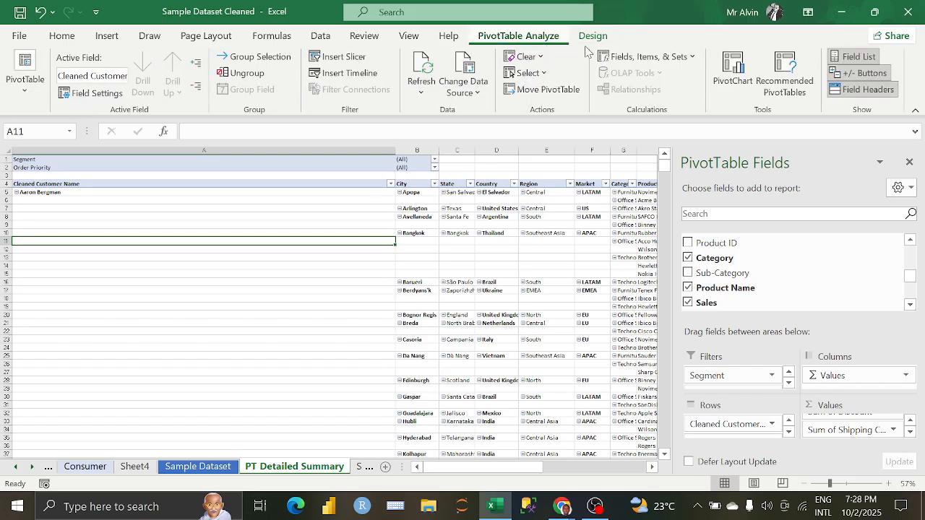
left_click(856, 73)
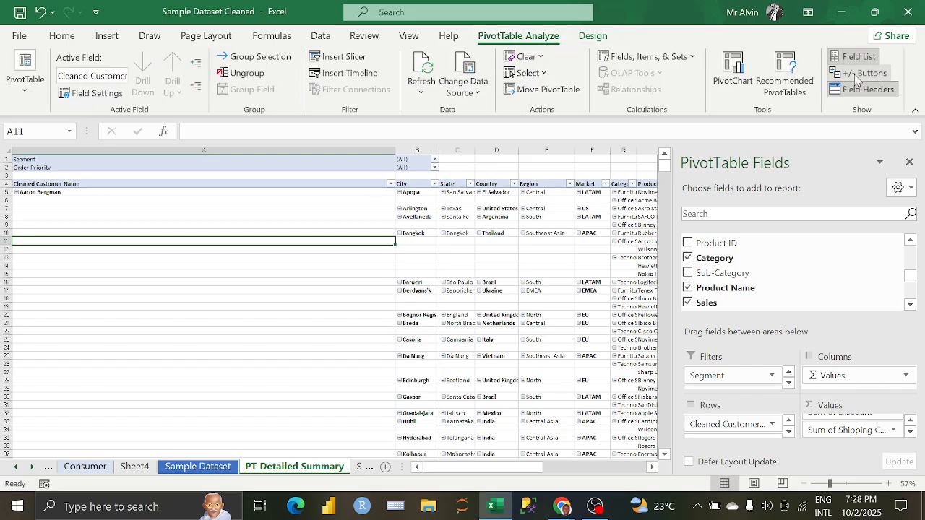
left_click(456, 265)
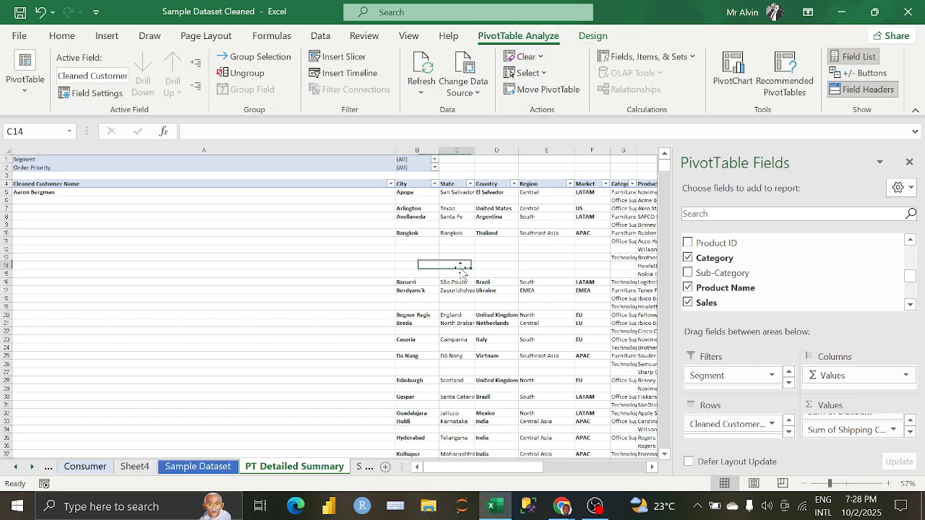
- Select the entire PT Detailed Summary worksheet and fit its column widths to their contents
left_click(5, 150)
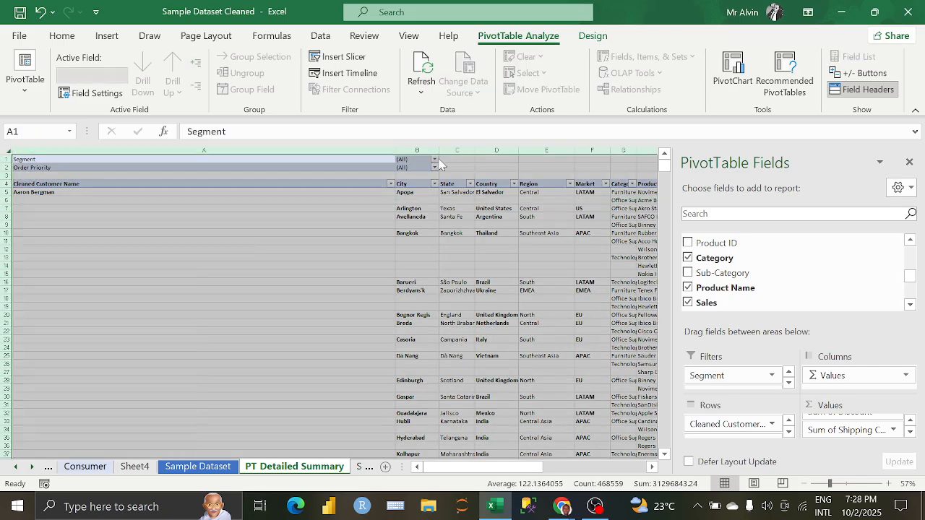
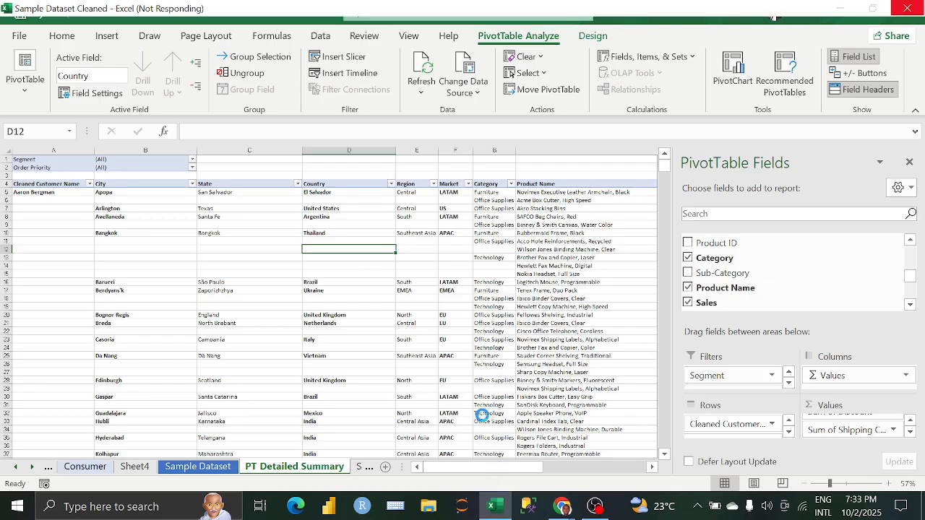
- Rename the pivot table's Sum of Quantity value column as "Total Quantity"
left_click(517, 339)
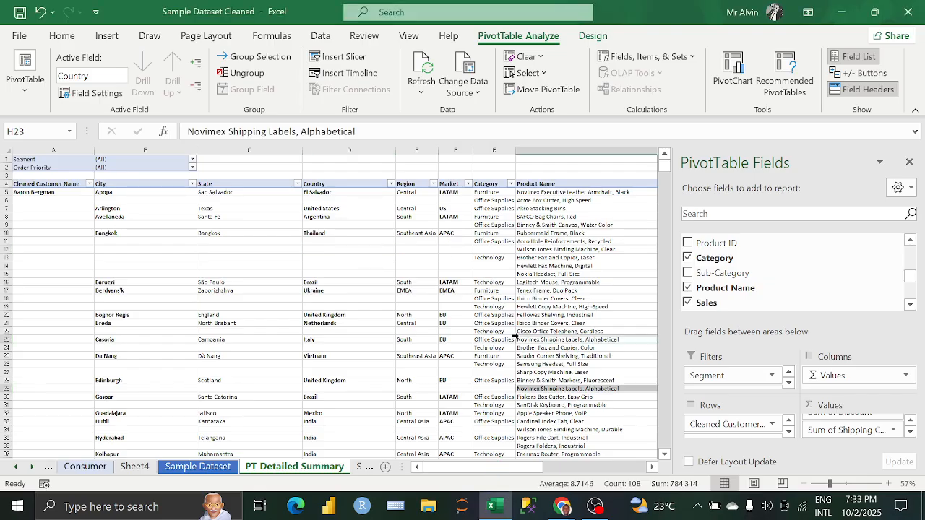
left_click_drag(489, 468, 527, 468)
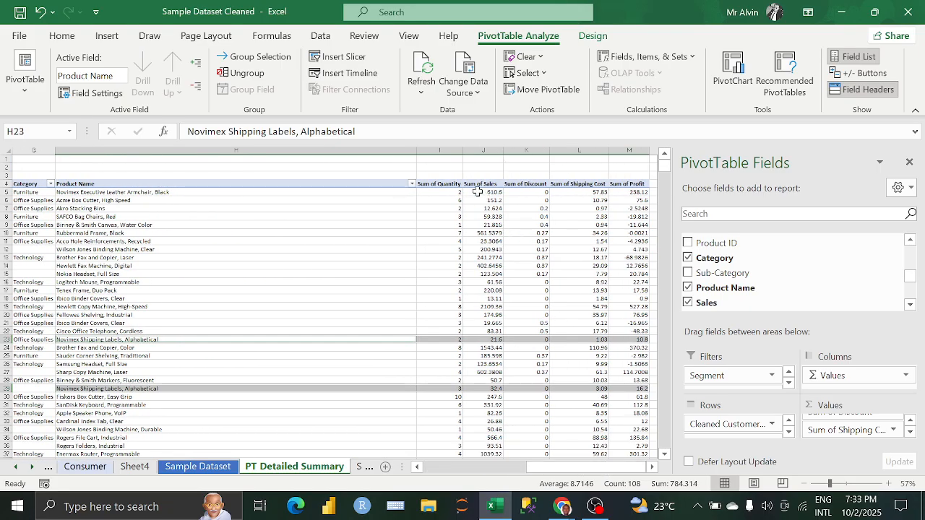
left_click(452, 183)
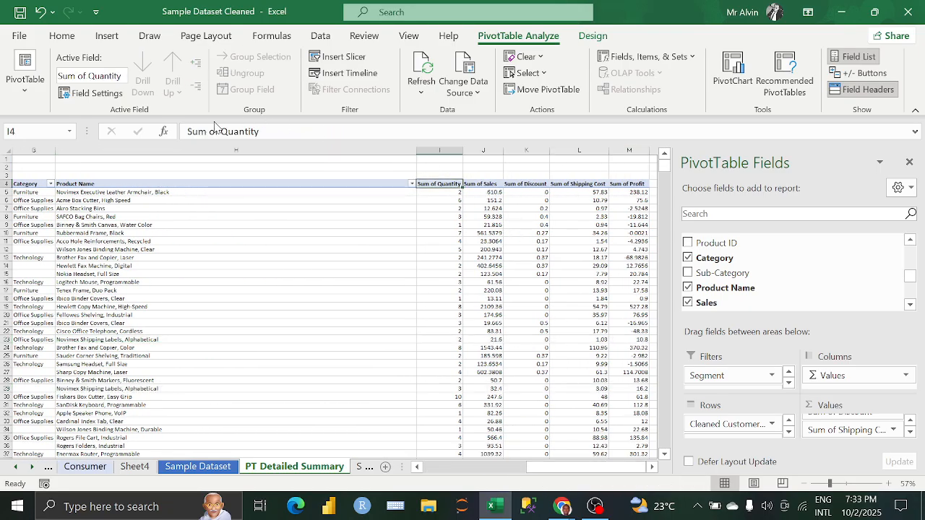
left_click_drag(220, 131, 186, 131)
key("BackSpace")
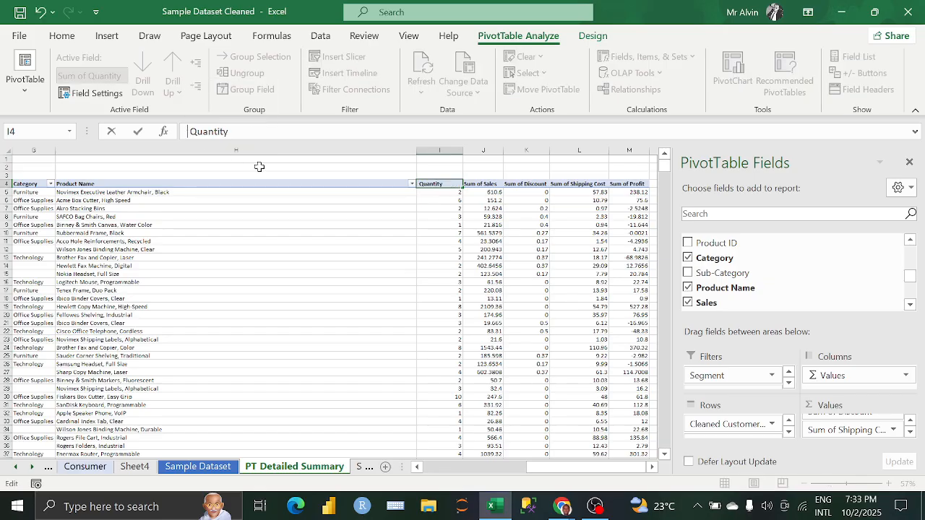
left_click(448, 265)
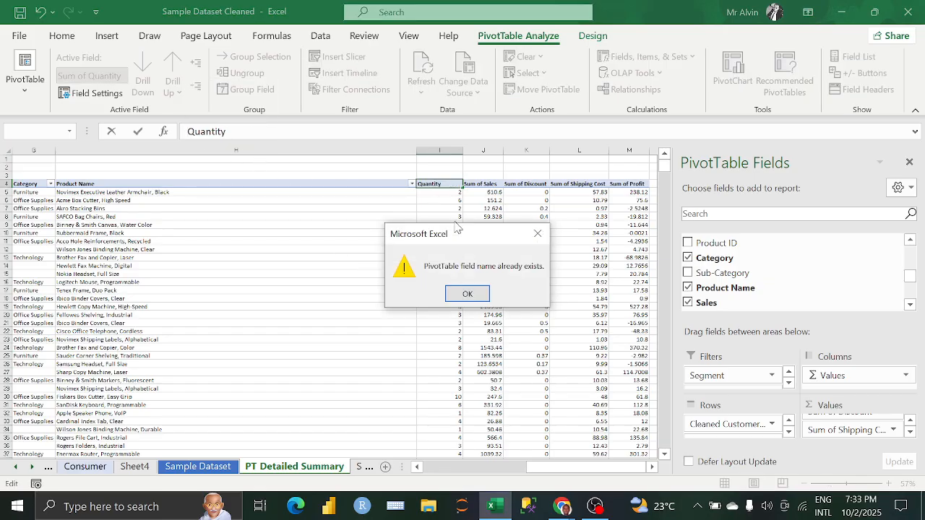
left_click(537, 234)
type("Total")
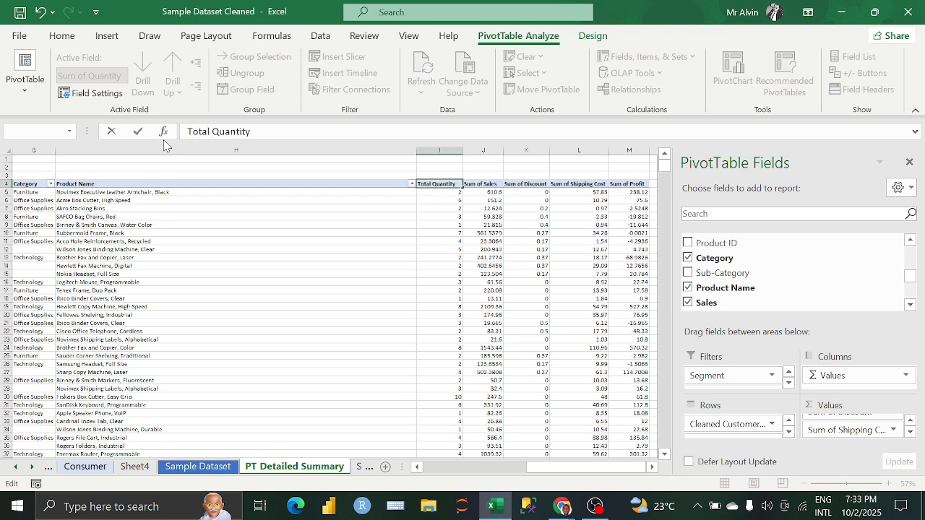
key("Return")
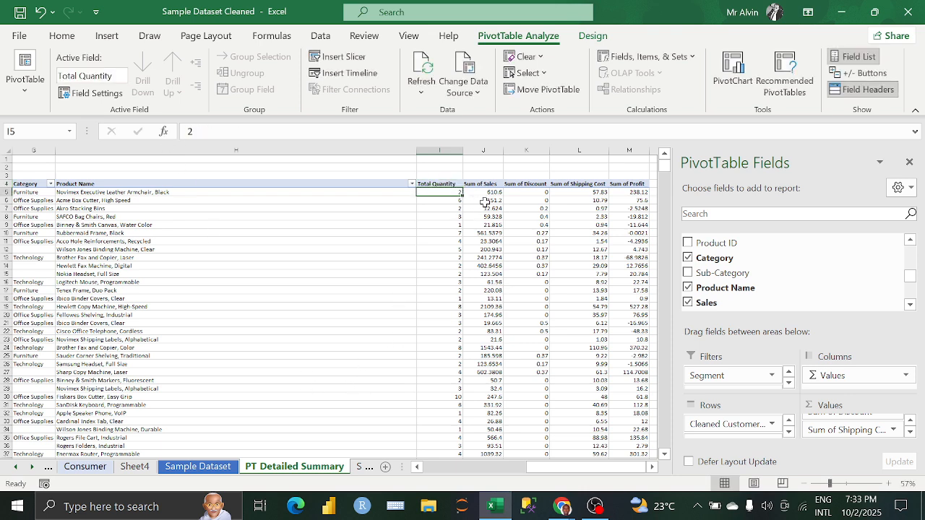
- Rename the Sum of Sales value column as "Total Sales"
mouse_move(485, 202)
left_click(489, 184)
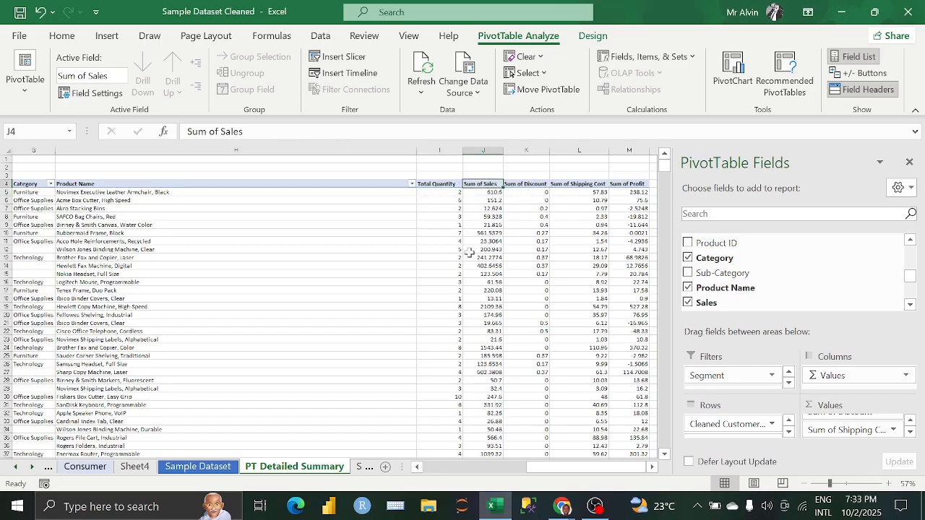
left_click_drag(244, 132, 187, 128)
type("Total")
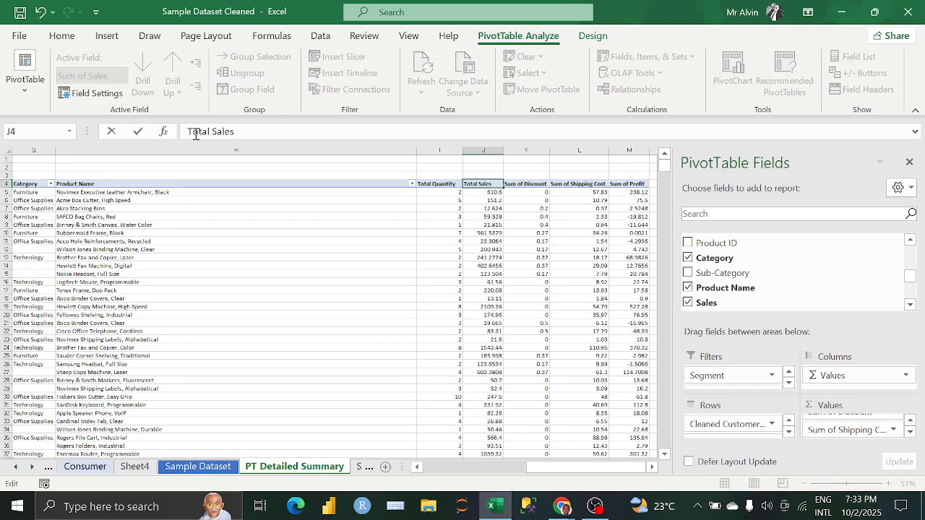
key("Return")
- Rename the Sum of Discount value column as "Discount (%)"
left_click(533, 184)
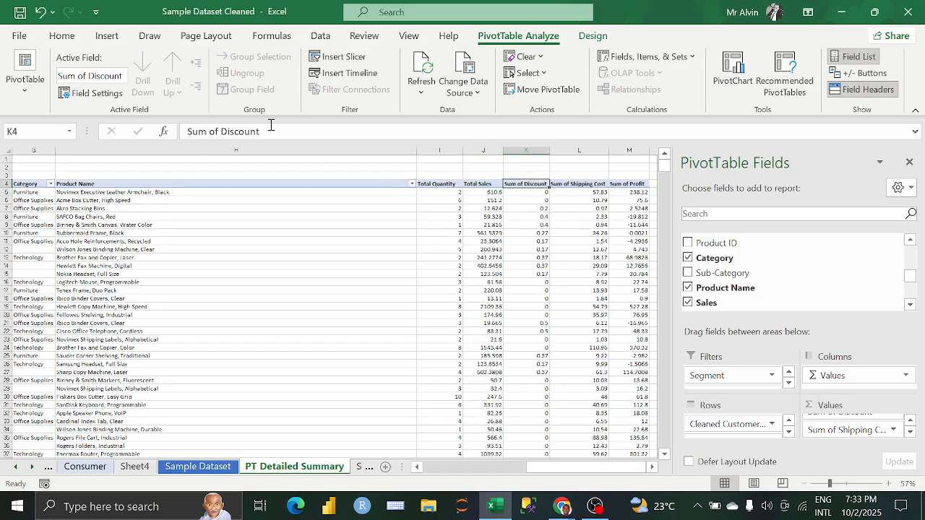
left_click_drag(214, 132, 186, 131)
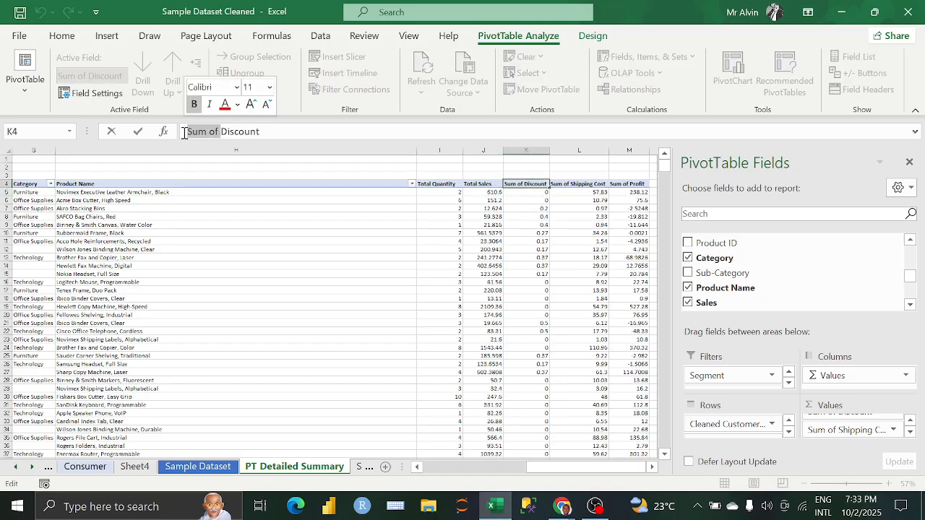
key("BackSpace")
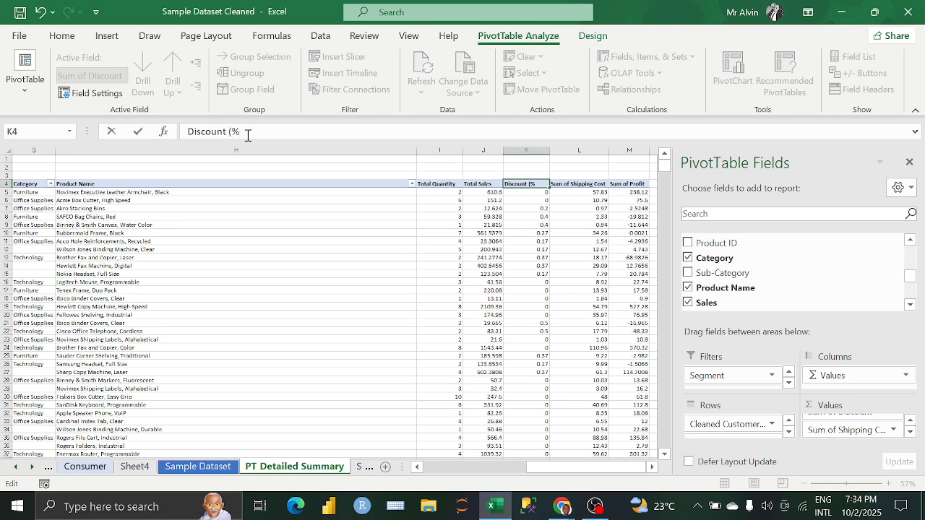
key("Return")
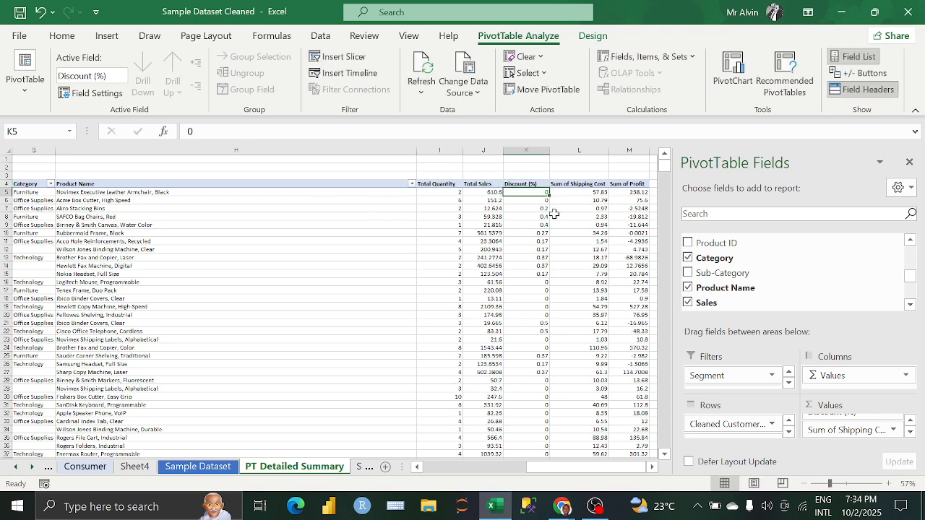
- Rename the Sum of Shipping Cost value column as "Total Shipping Cost"
left_click(585, 186)
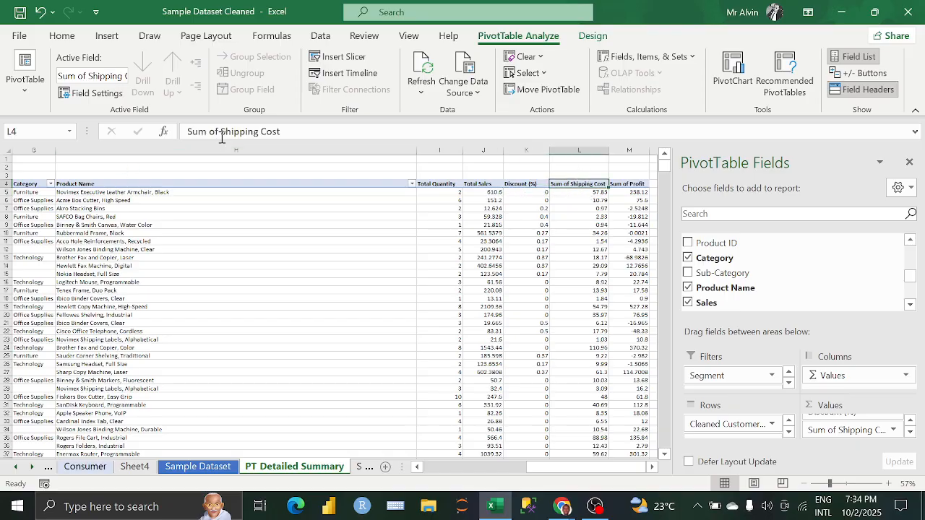
left_click_drag(221, 132, 182, 133)
key("BackSpace")
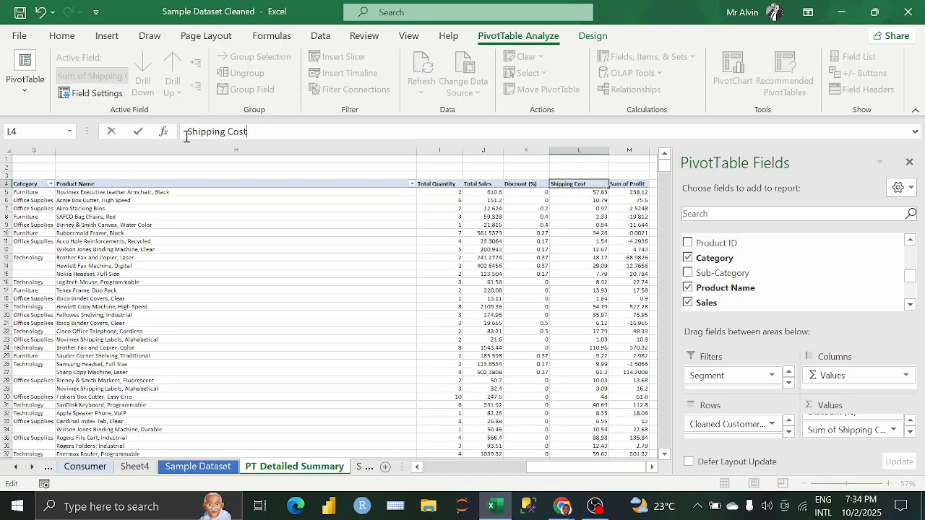
type("Total")
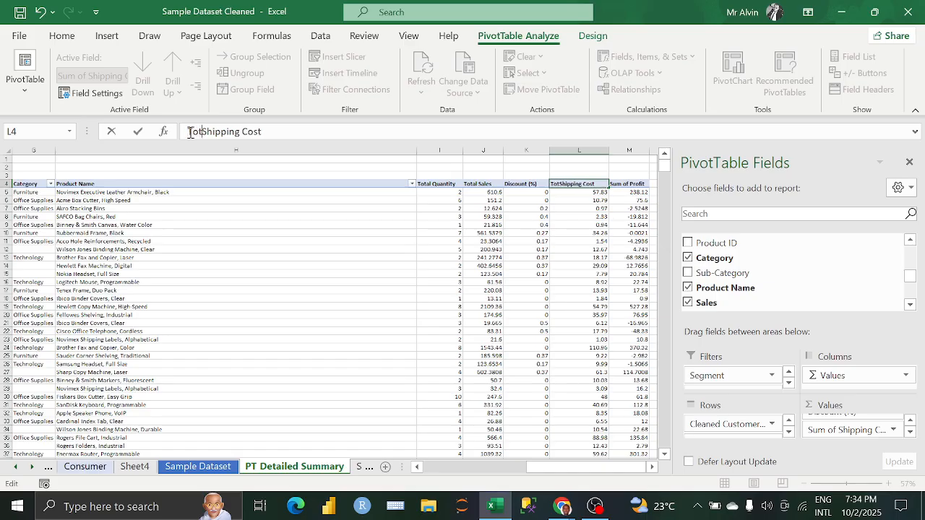
key("Return")
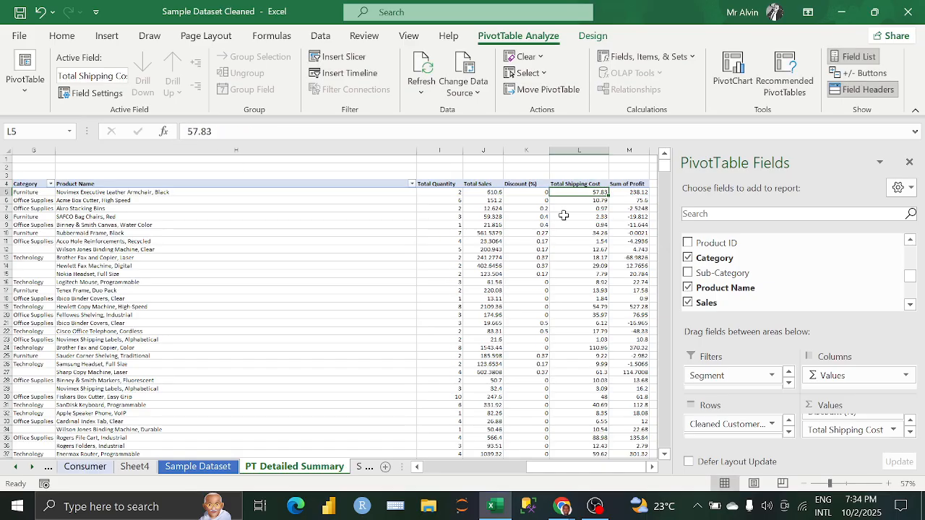
- Rename the Sum of Profit value column as "Total Profit"
left_click(617, 185)
left_click_drag(246, 131, 185, 131)
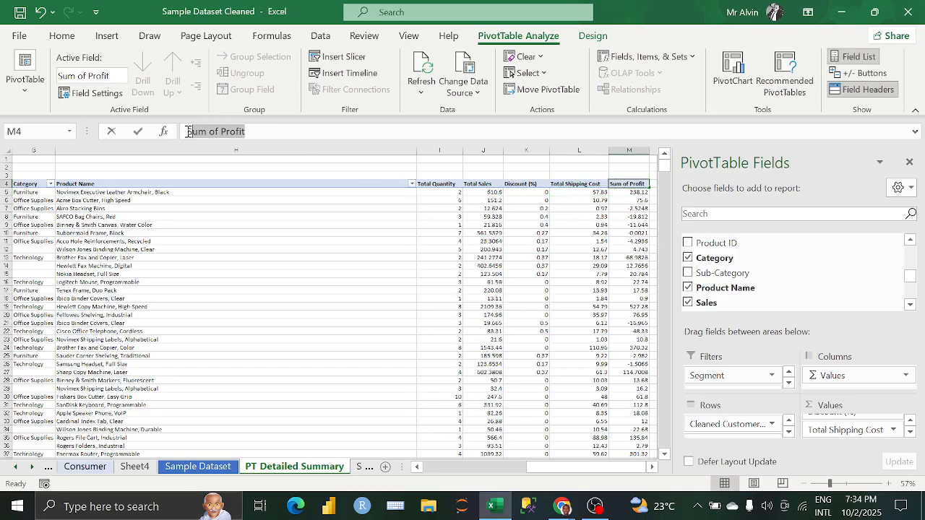
type("P")
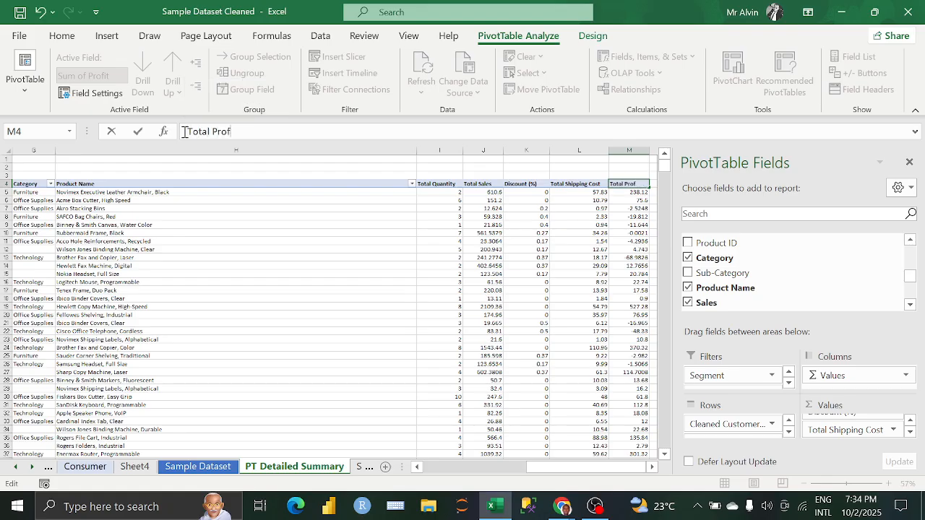
key("Return")
left_click(580, 275)
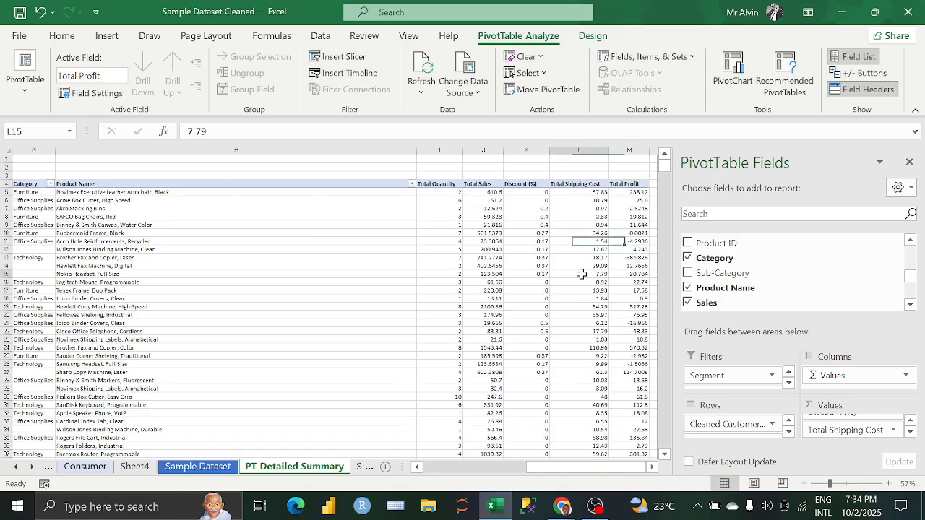
- Apply the Accounting format with a dollar sign to all Total Sales values from J5 down, excluding the grand total
left_click(497, 209)
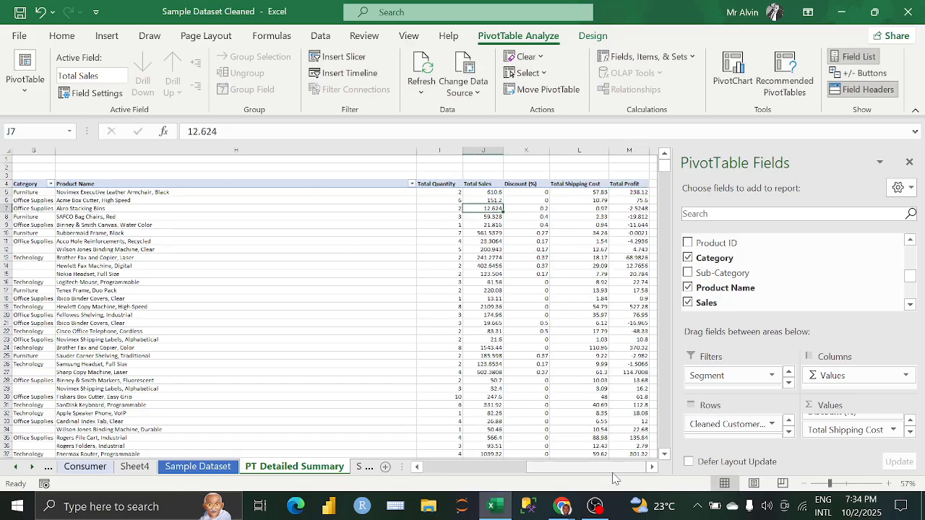
left_click_drag(594, 467, 472, 468)
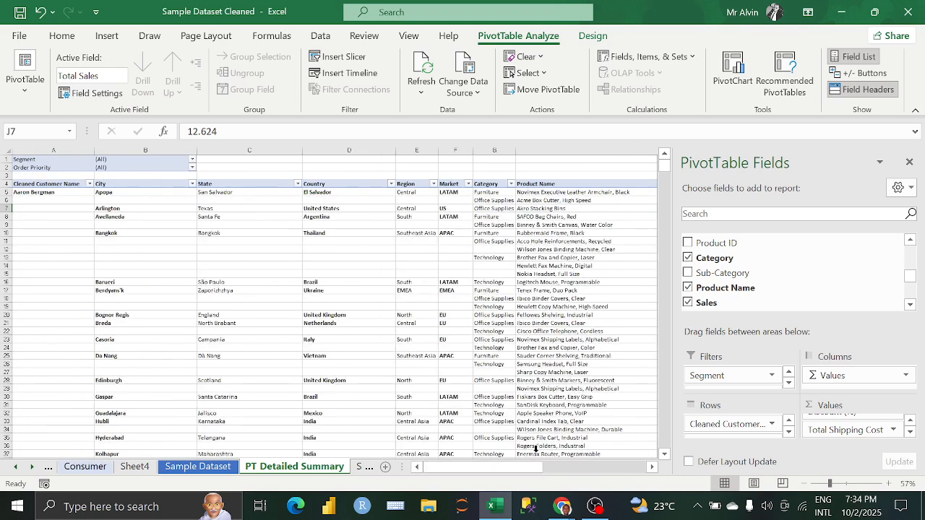
left_click_drag(531, 468, 631, 468)
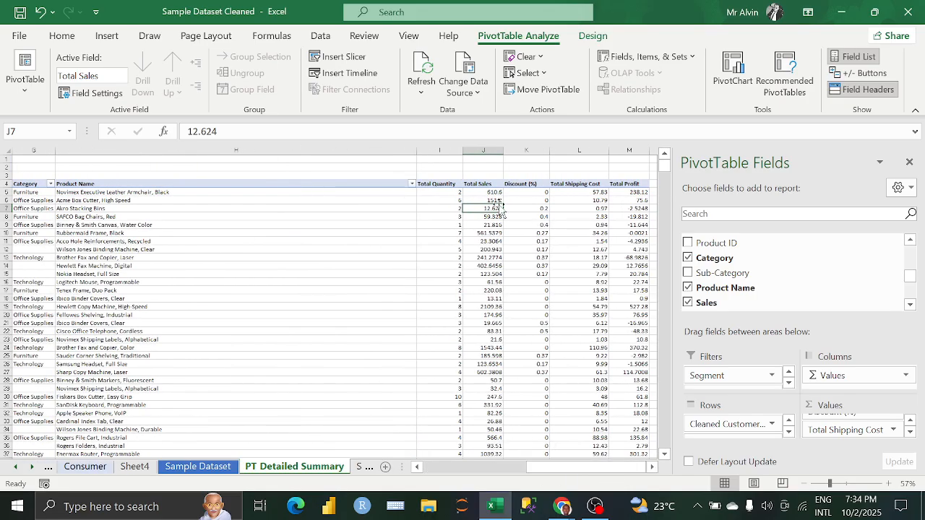
left_click(478, 193)
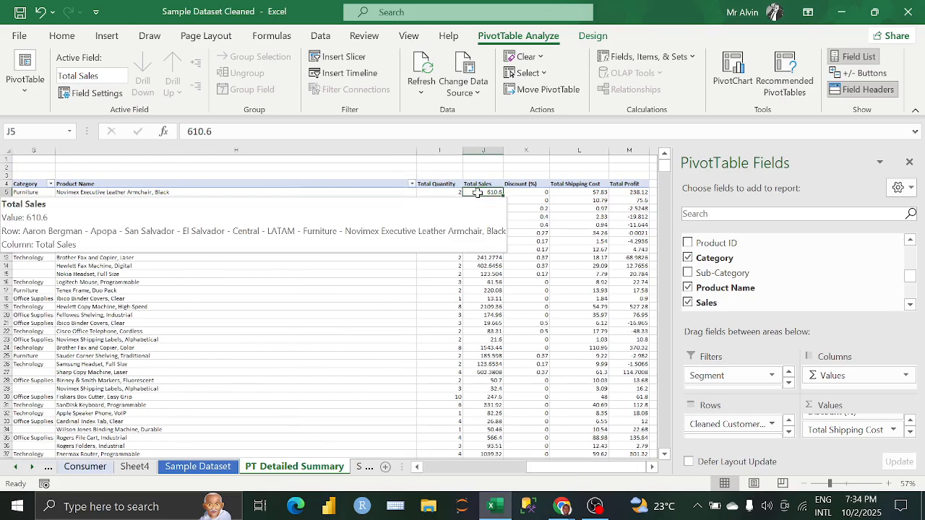
key("ctrl+shift+Down")
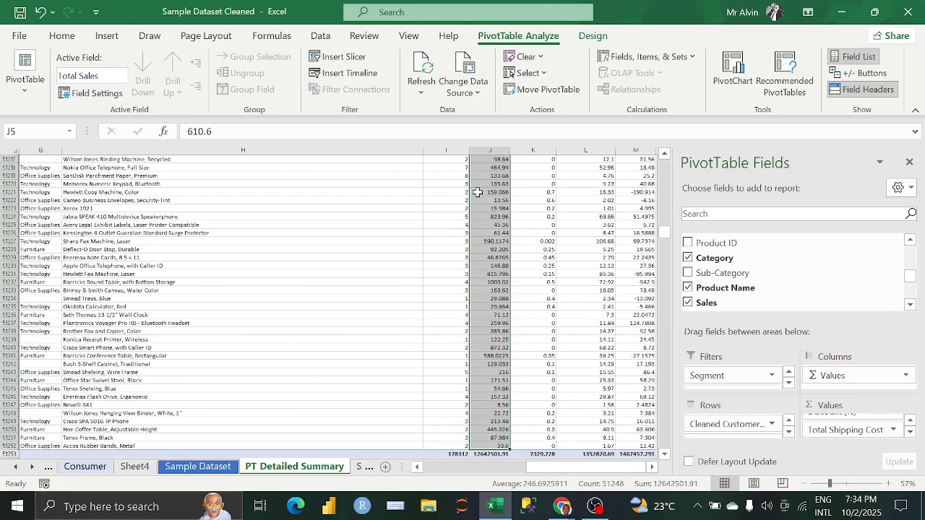
left_click(76, 38)
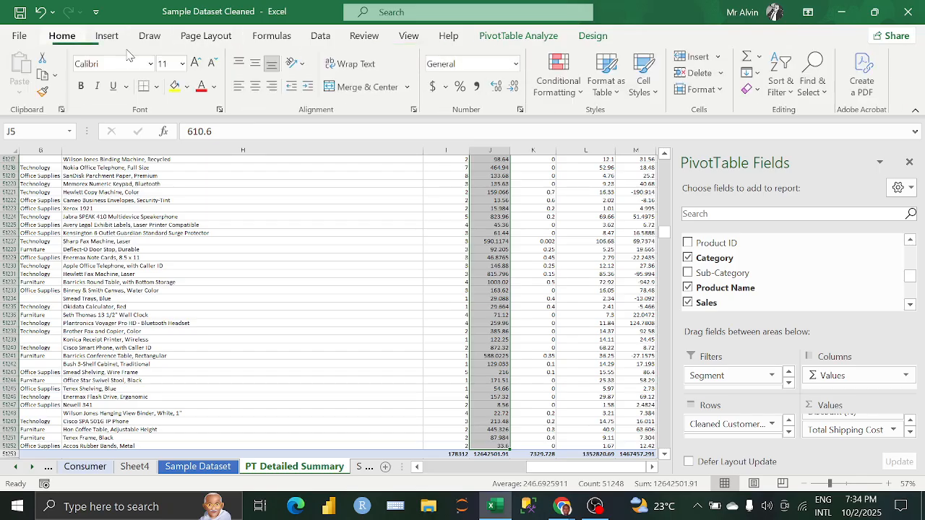
left_click(435, 87)
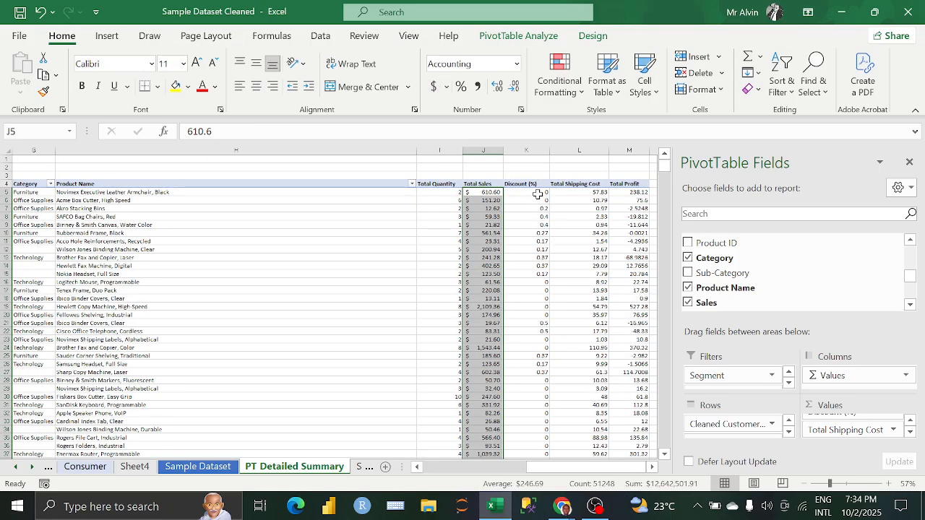
- Format all Discount (%) values from K5 down as percentages, leaving out the grand total row
left_click(536, 193)
key("ctrl+shift+Down")
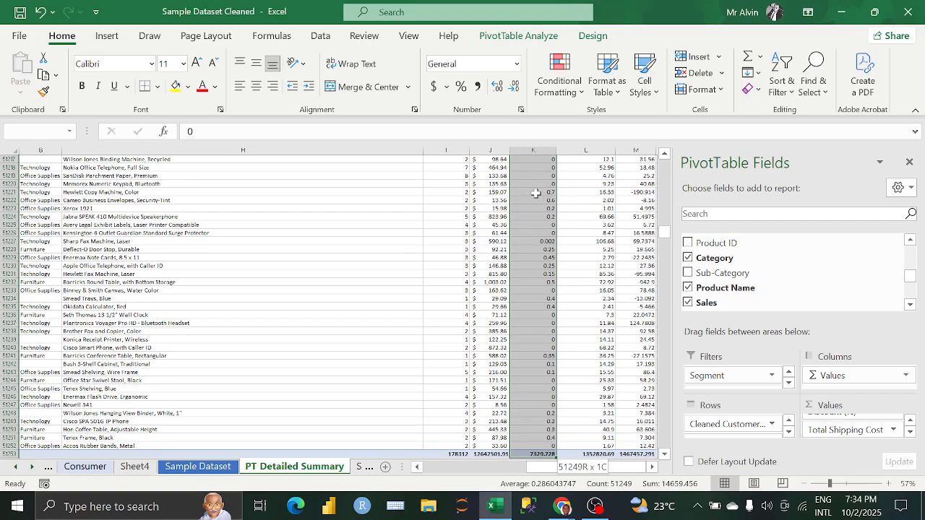
key("shift+Up")
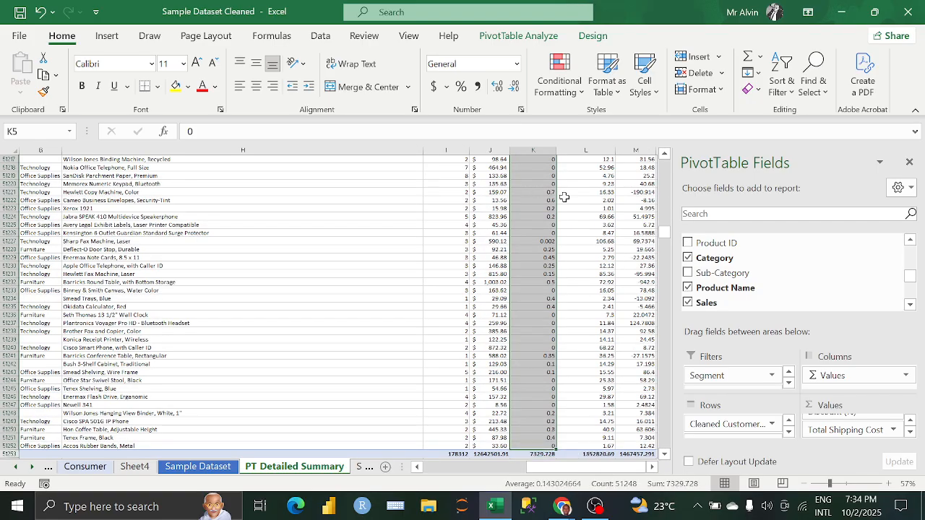
left_click(461, 86)
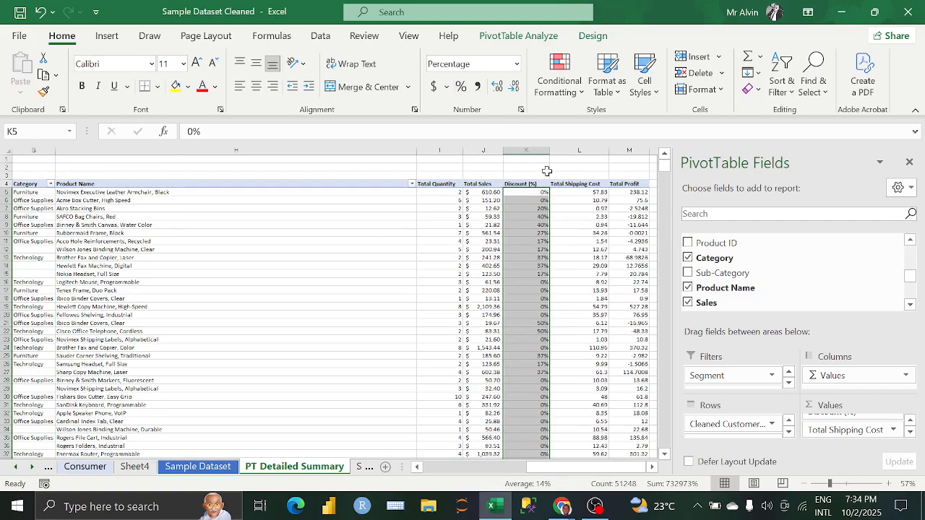
- Apply the Accounting format to all Total Shipping Cost and Total Profit values from L5 down, excluding the grand totals
left_click(589, 194)
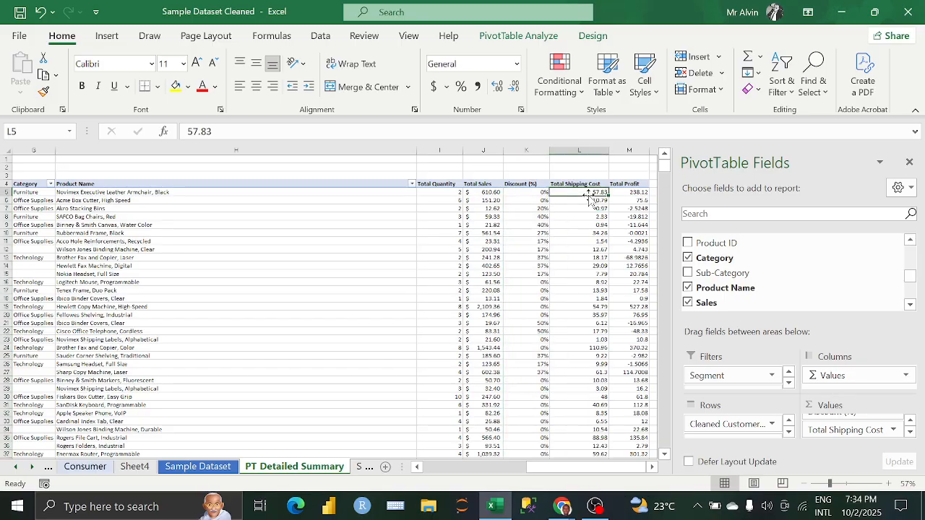
key("shift+Right")
key("ctrl+shift+Down")
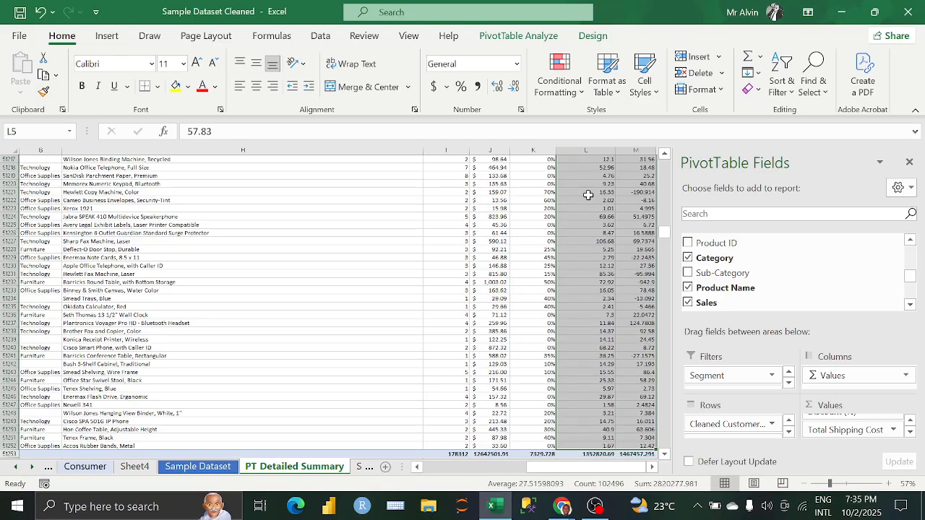
left_click(517, 63)
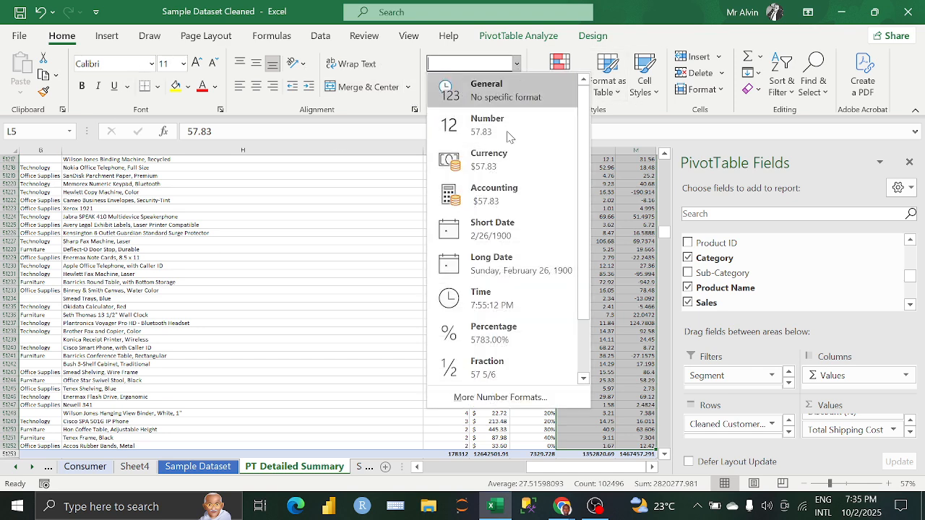
left_click(530, 204)
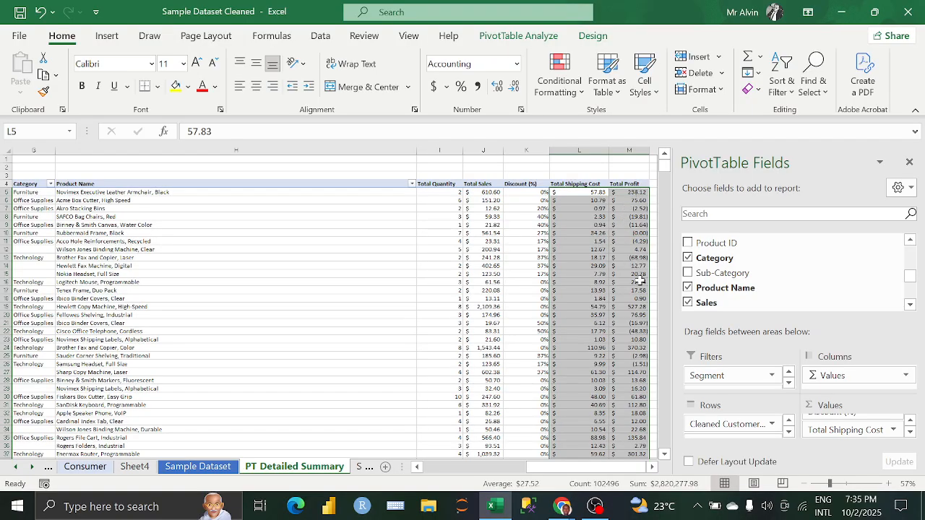
scroll(613, 265, "down", 7)
scroll(614, 265, "up", 7)
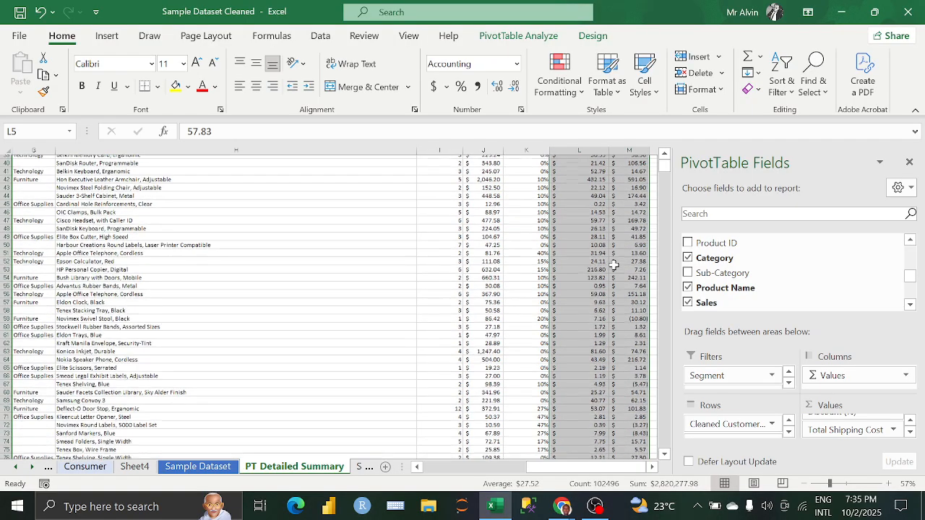
- Format the selected Total Shipping Cost and Total Profit values as dollar Currency with two decimals and negative numbers in red parentheses
left_click(517, 64)
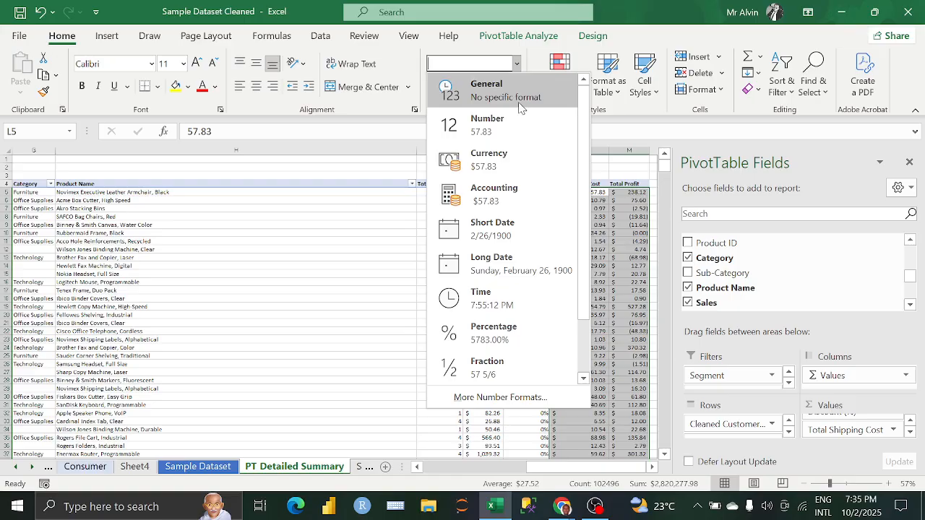
left_click(549, 397)
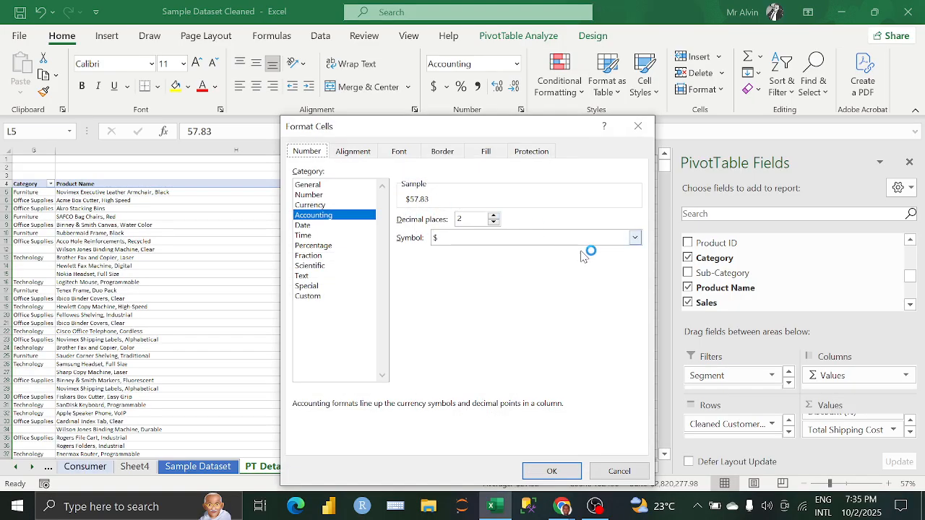
left_click(336, 205)
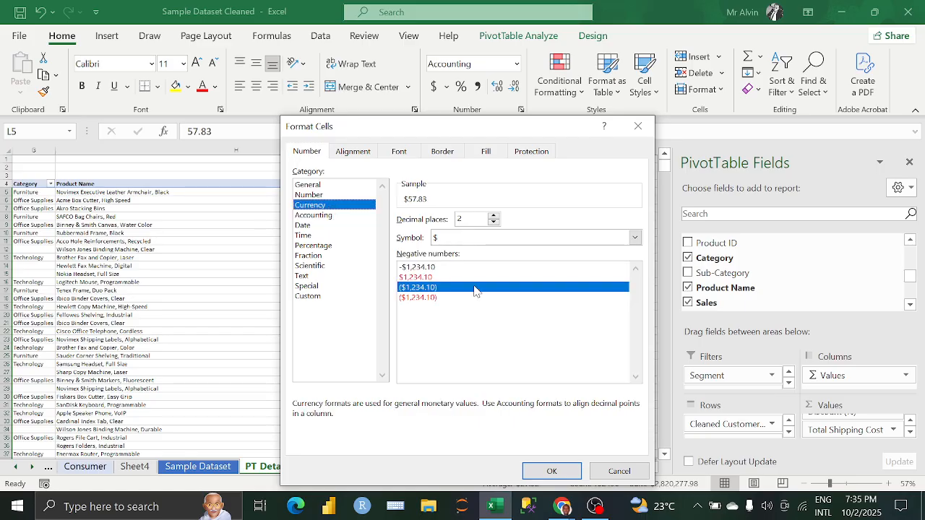
left_click(431, 298)
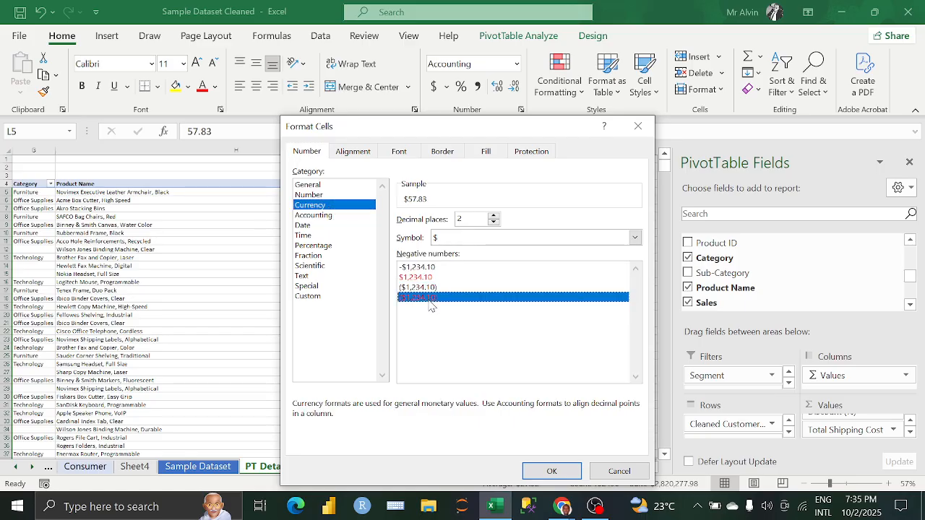
left_click(551, 471)
scroll(611, 258, "down", 4)
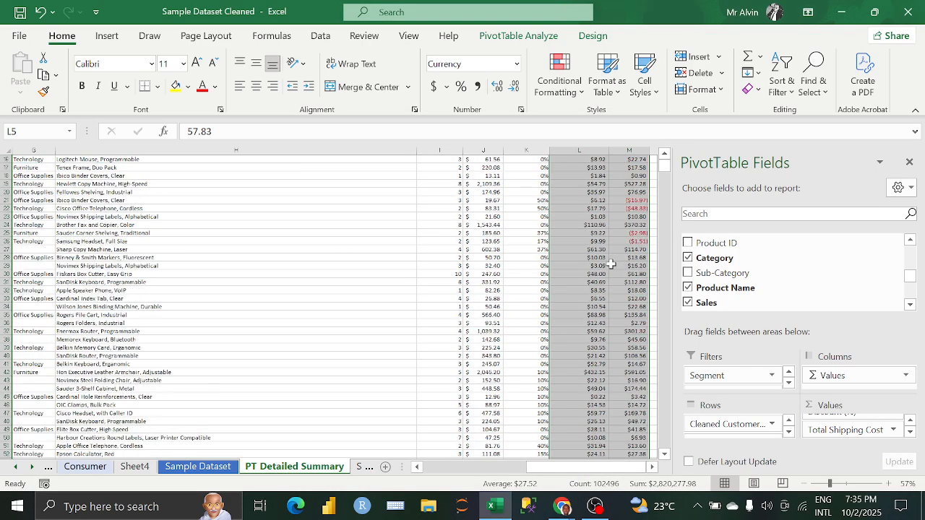
scroll(613, 262, "up", 4)
- Apply the Red-White color scale to all Total Shipping Cost values from L5 down, excluding the grand total
left_click(580, 233)
left_click(578, 193)
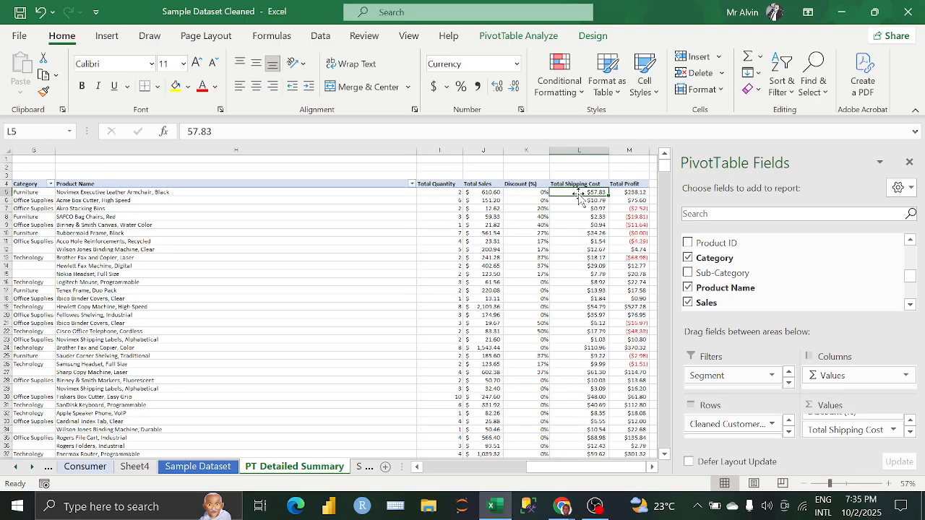
key("ctrl+shift+Down")
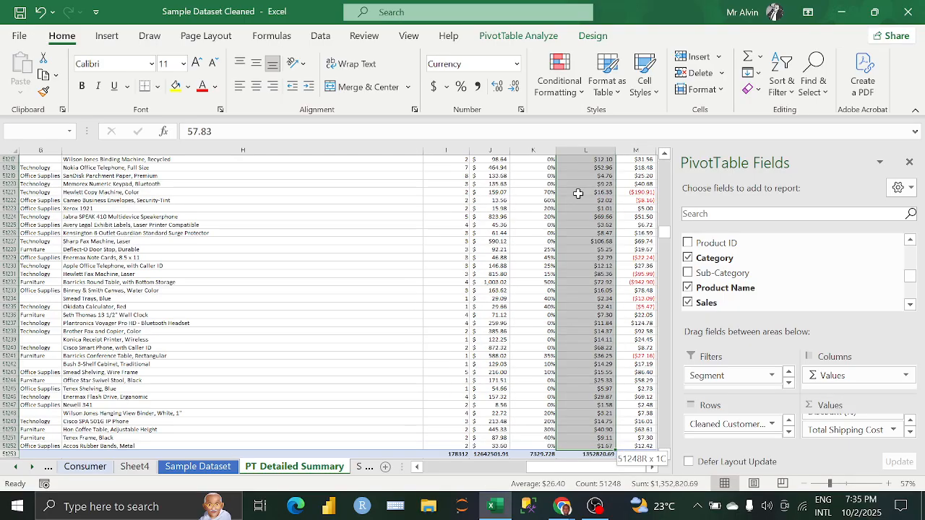
left_click(559, 76)
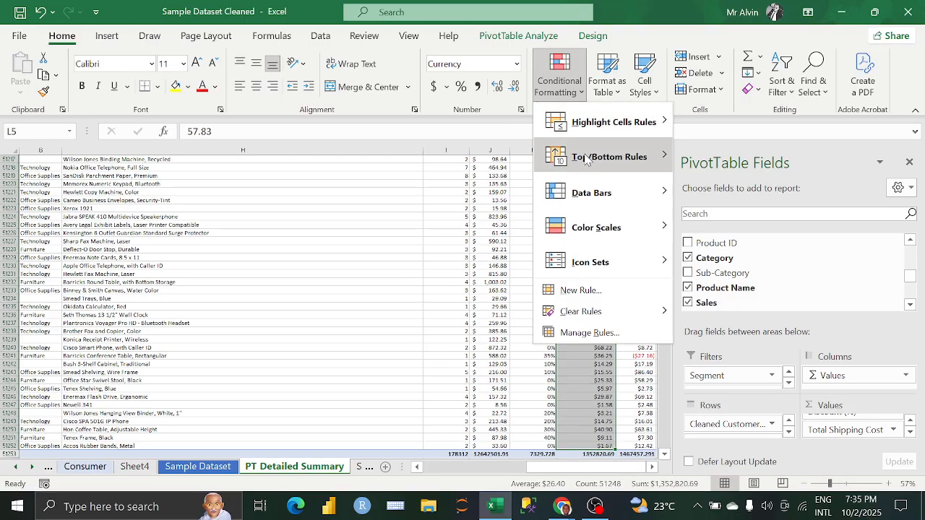
mouse_move(626, 243)
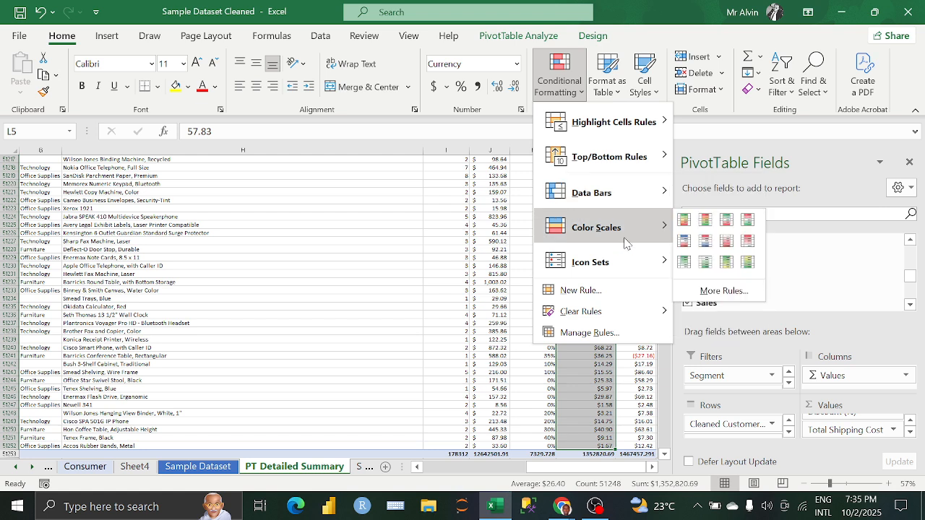
left_click(742, 247)
scroll(599, 247, "up", 10)
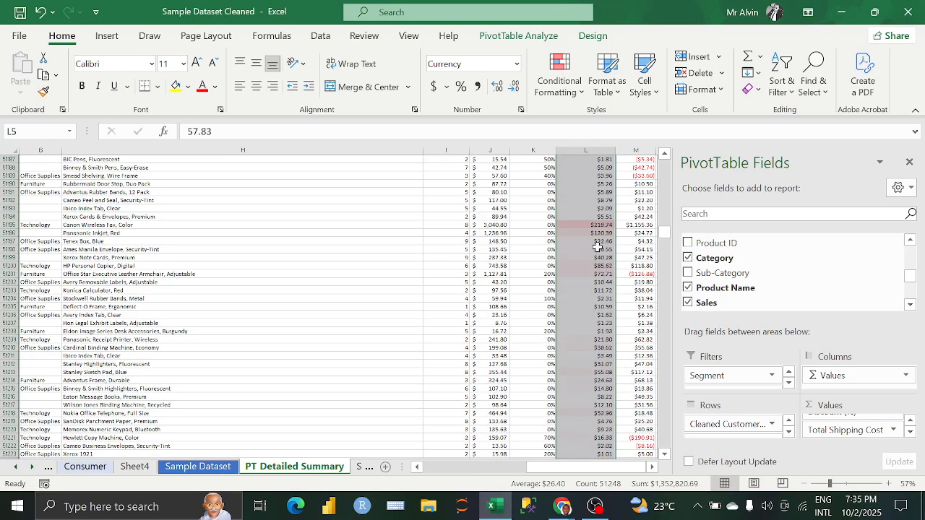
left_click(598, 247)
scroll(578, 260, "up", 20)
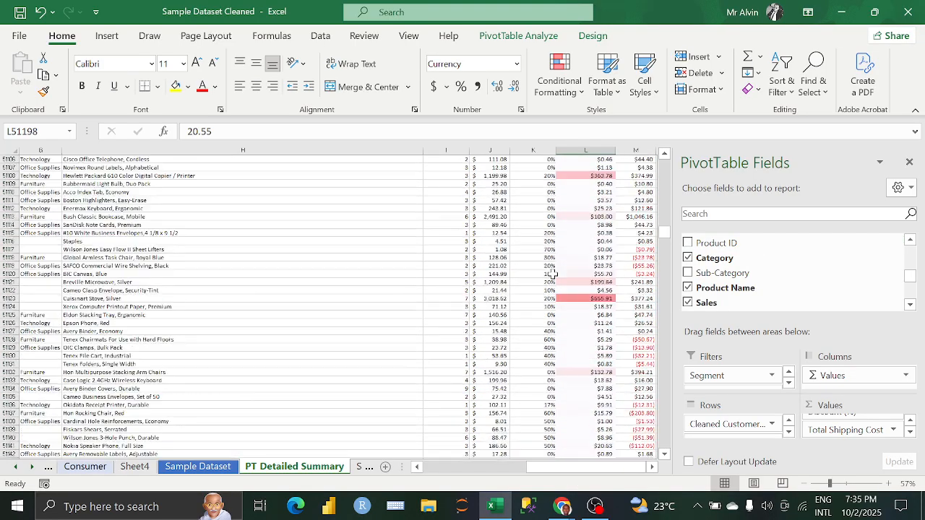
scroll(552, 275, "up", 8)
left_click_drag(664, 236, 660, 155)
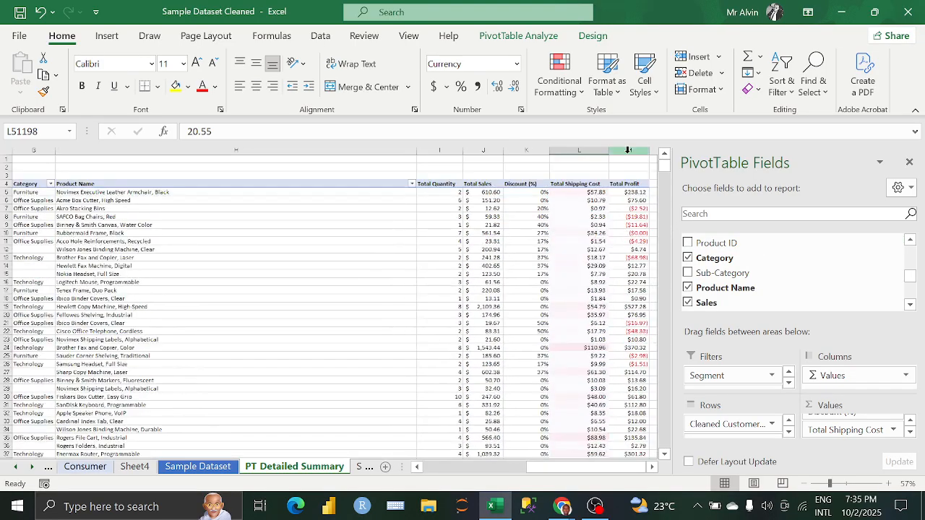
- Change the Total Shipping Cost color scale rule to a three-flag icon set in reversed icon order
left_click(587, 192)
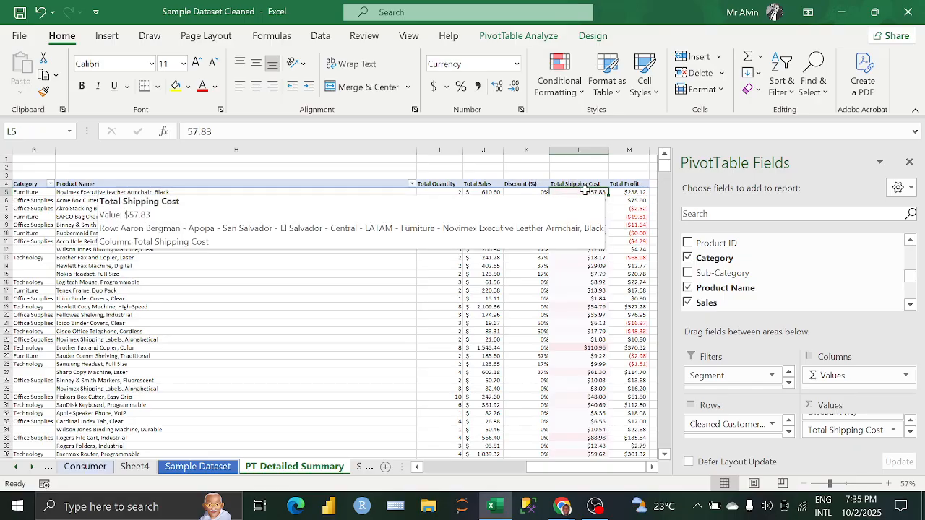
key("ctrl+shift+Down")
key("shift+Up")
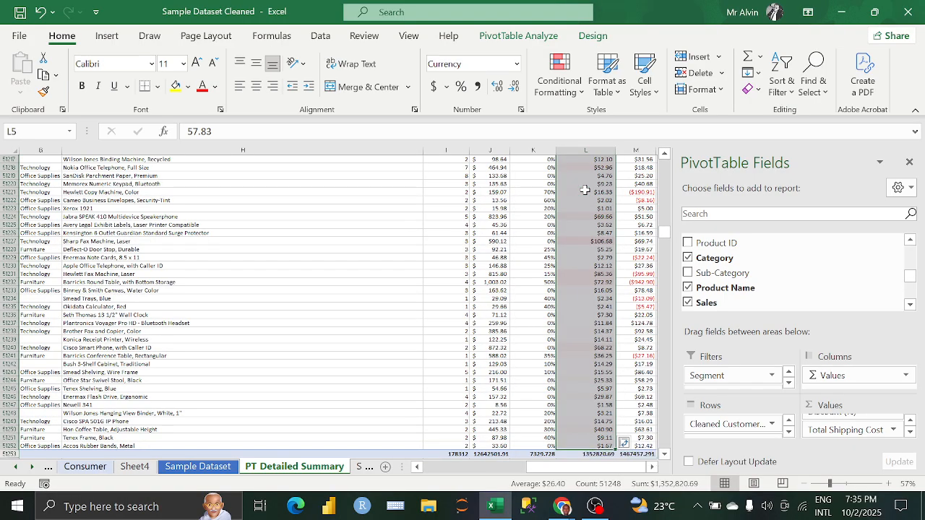
left_click(559, 79)
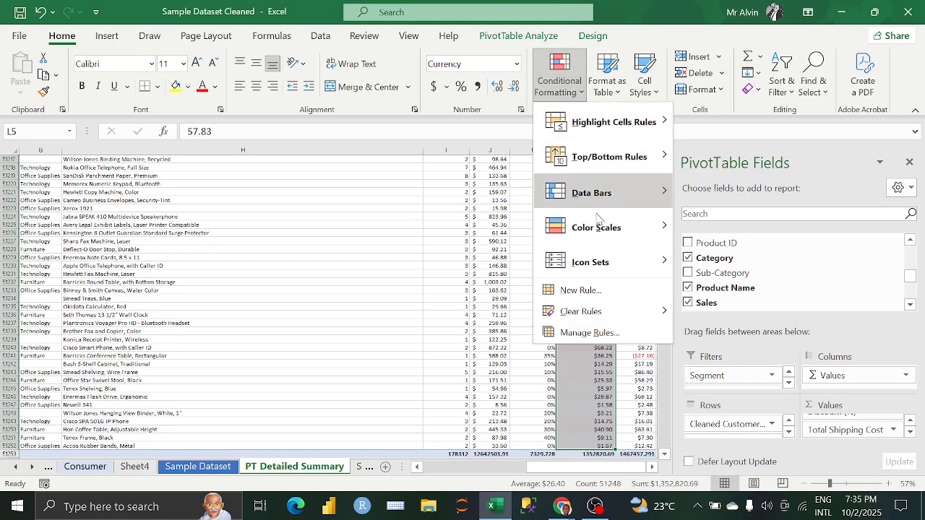
left_click(589, 332)
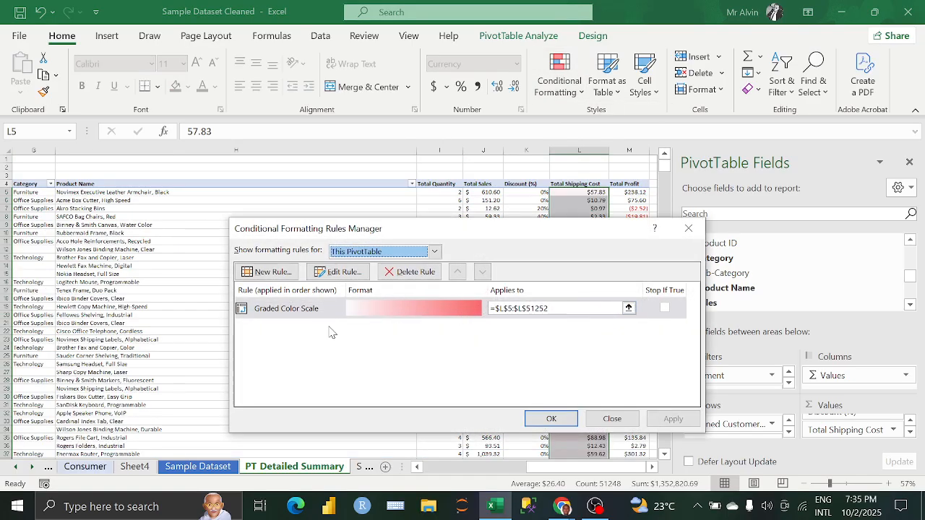
left_click(338, 272)
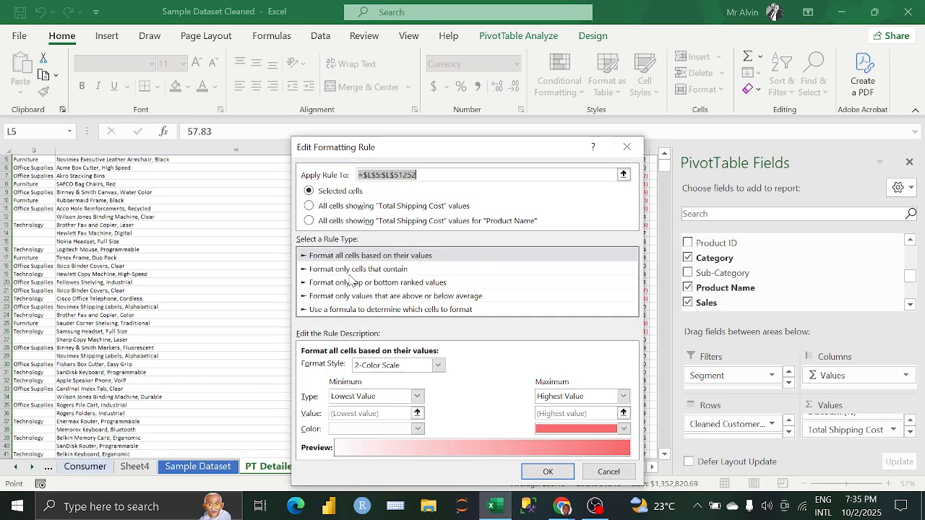
left_click(437, 365)
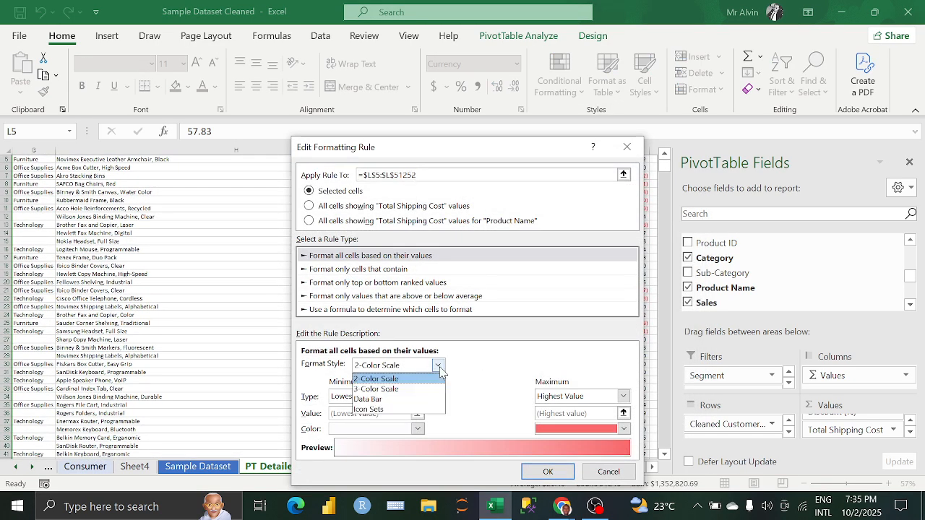
left_click(413, 411)
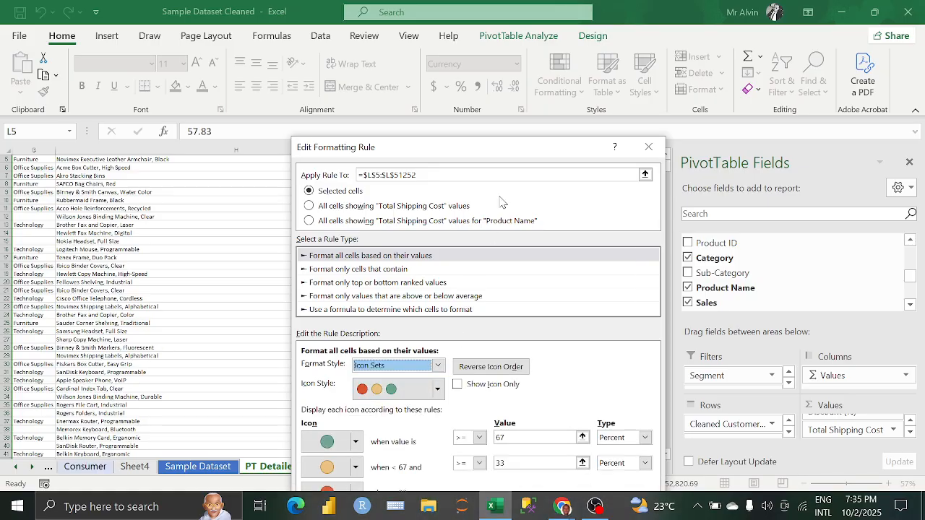
left_click_drag(499, 158, 455, 75)
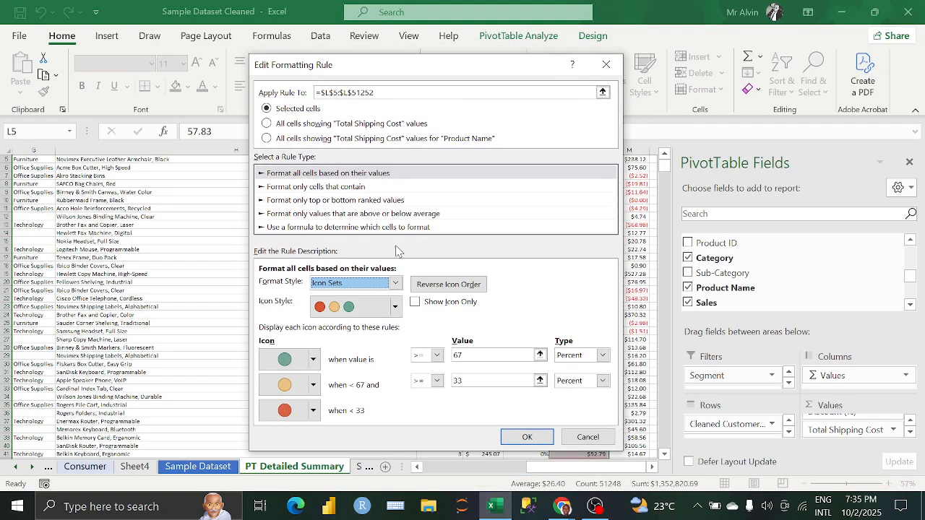
left_click(396, 307)
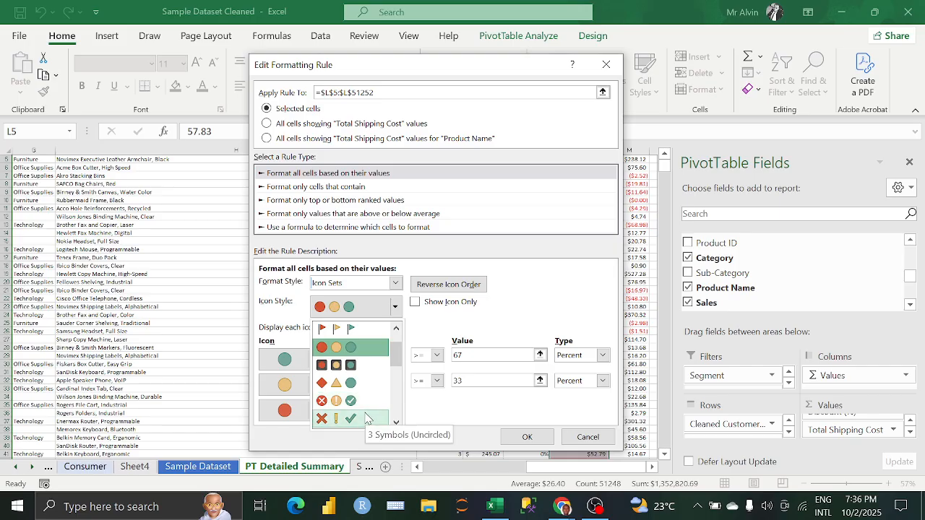
left_click(337, 329)
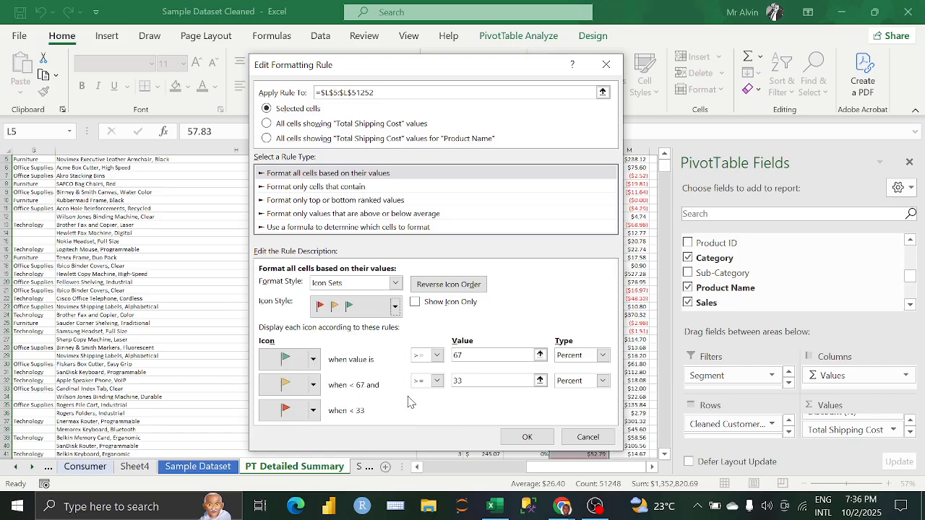
left_click(448, 284)
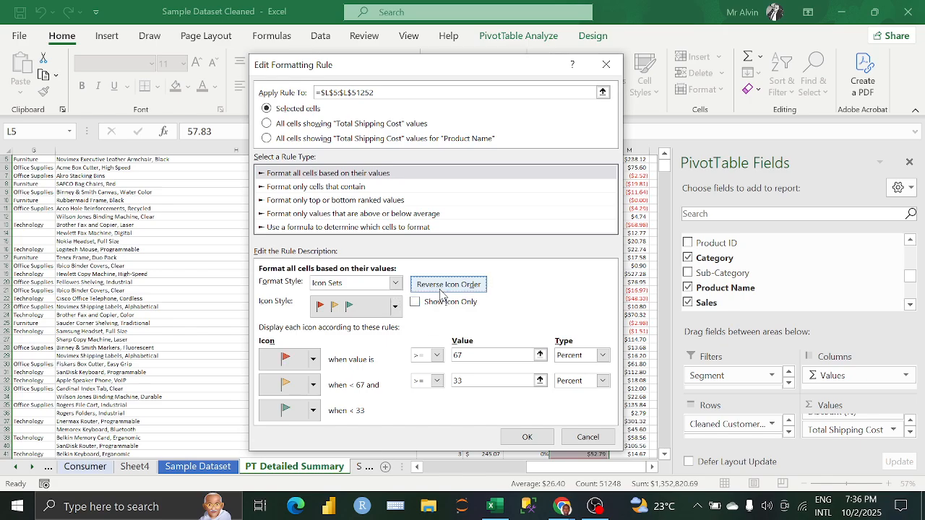
- Set the flag thresholds to 75 percent for red and 45 percent for yellow, and apply the rule to the Total Shipping Cost values
left_click_drag(481, 65, 335, 50)
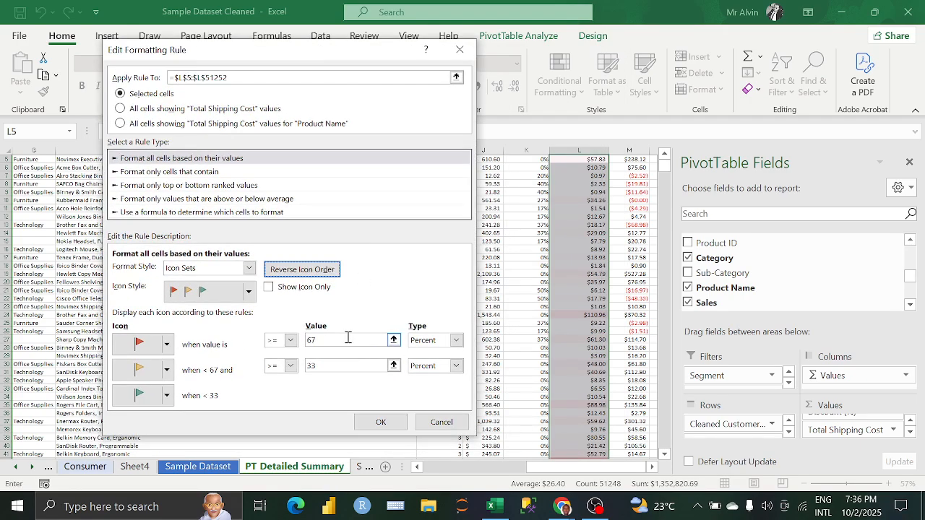
left_click(312, 342)
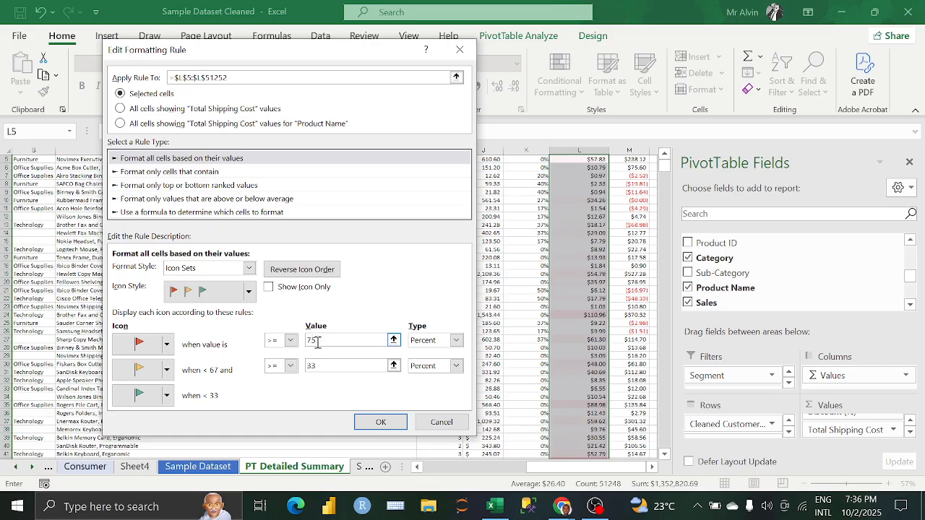
left_click(330, 366)
key("BackSpace")
key("BackSpace")
type("45")
left_click(383, 422)
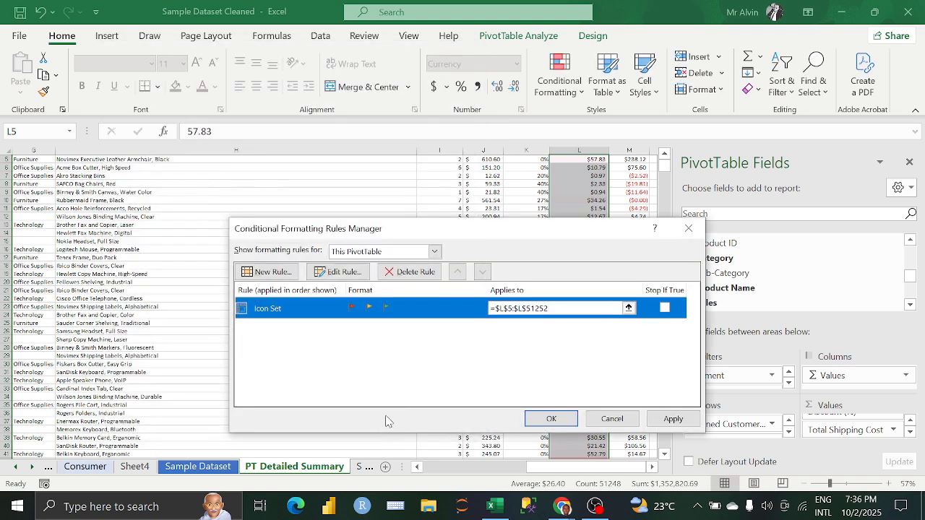
left_click(672, 420)
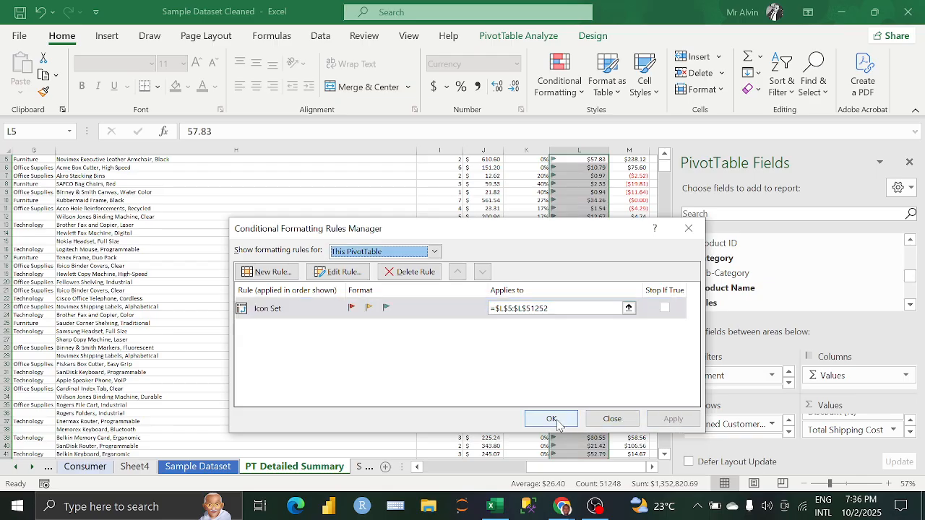
left_click(552, 419)
- Examine the flag icons down the Total Shipping Cost column
scroll(595, 282, "up", 2)
scroll(595, 282, "down", 17)
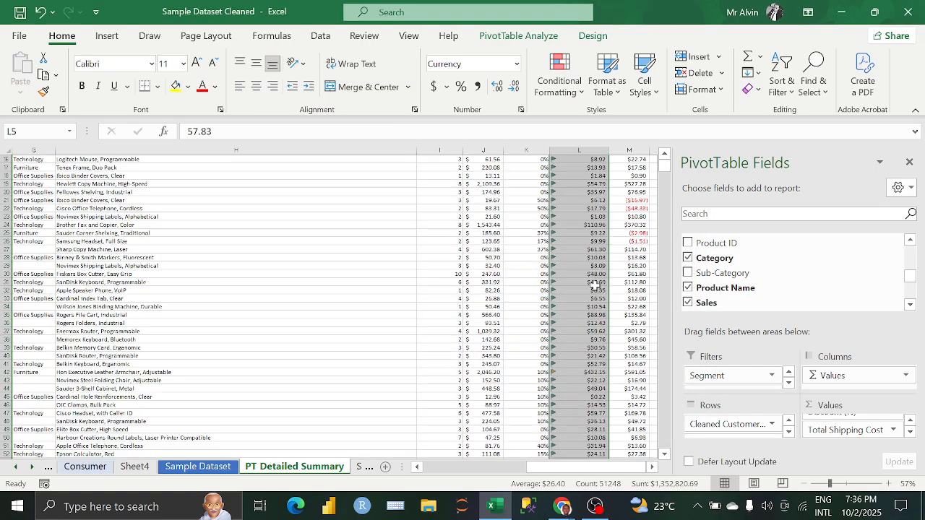
mouse_move(663, 165)
left_mouse_down()
mouse_move(660, 275)
mouse_move(658, 157)
left_mouse_up()
scroll(587, 264, "down", 15)
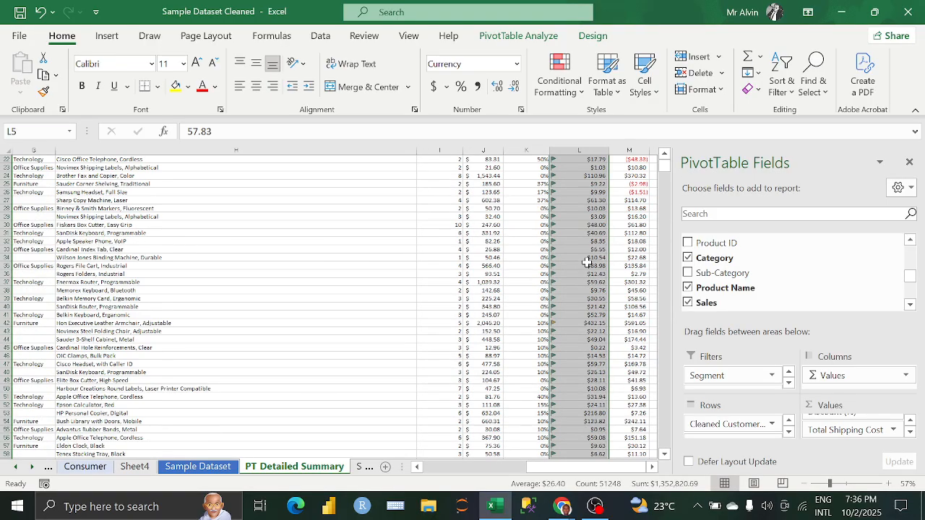
scroll(586, 265, "up", 16)
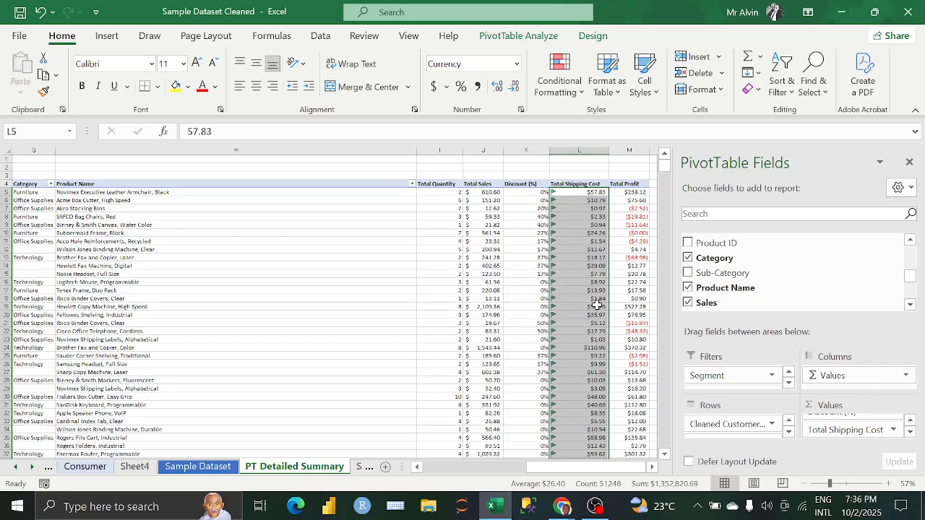
scroll(596, 305, "down", 14)
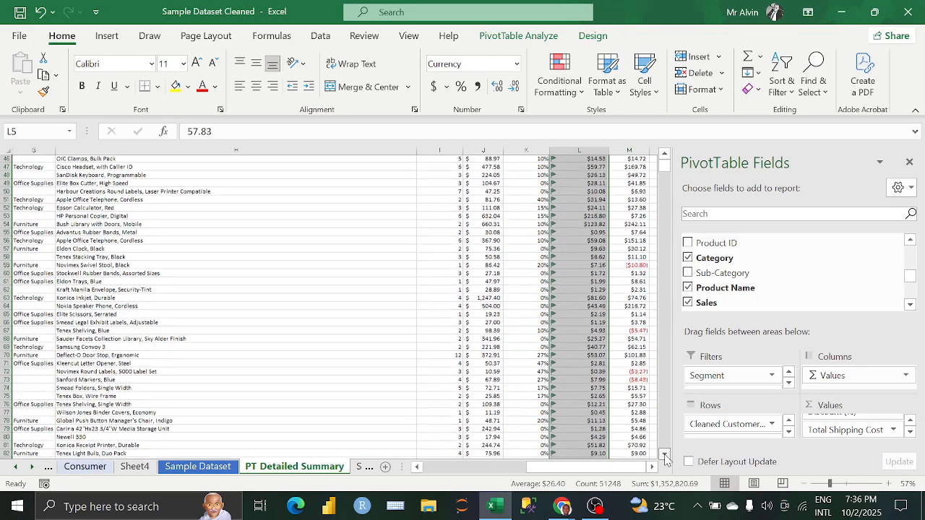
left_click_drag(665, 456, 666, 458)
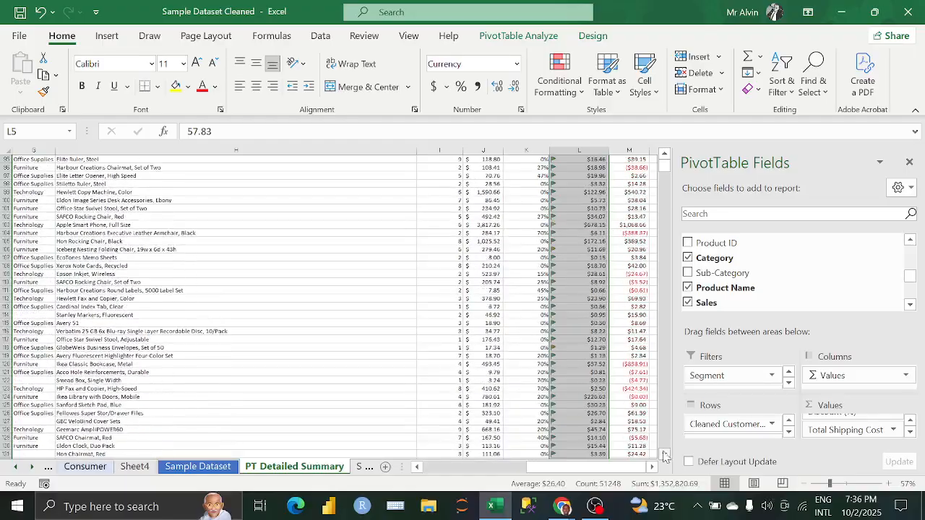
left_click_drag(664, 163, 664, 155)
- Apply light blue gradient data bars to all Total Profit values from M5 down, excluding the grand total
left_click(634, 192)
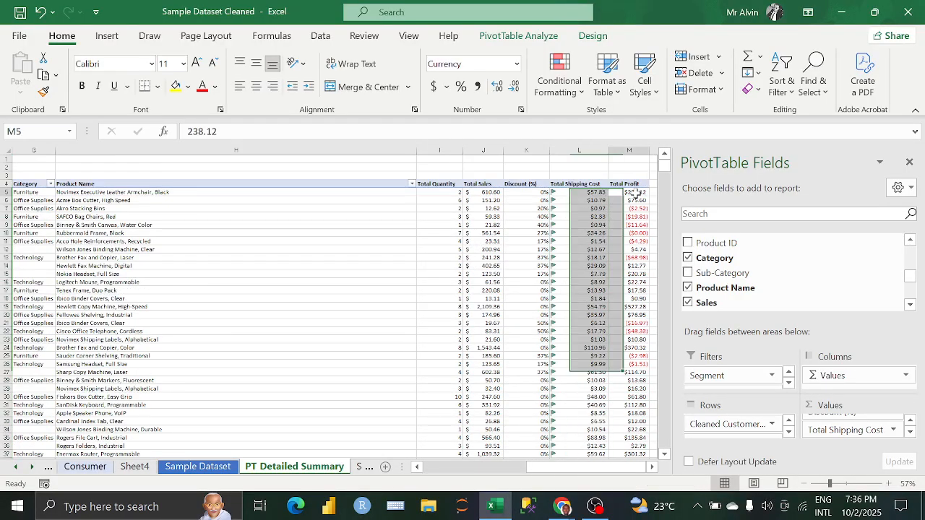
key("ctrl+shift+Down")
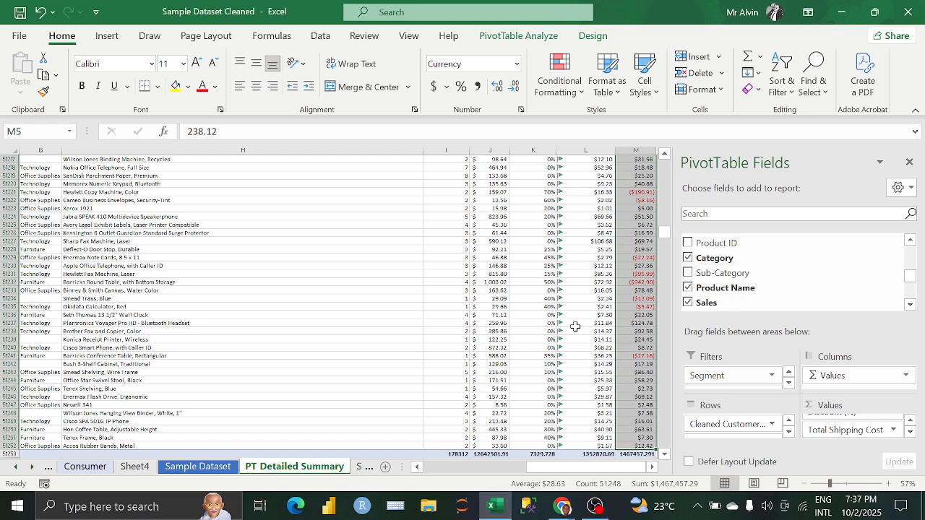
left_click(578, 93)
mouse_move(605, 254)
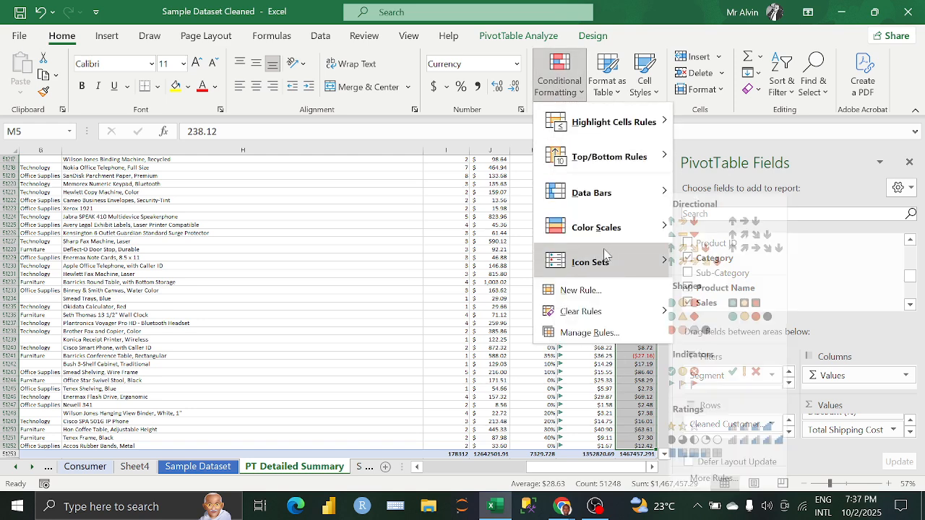
mouse_move(605, 210)
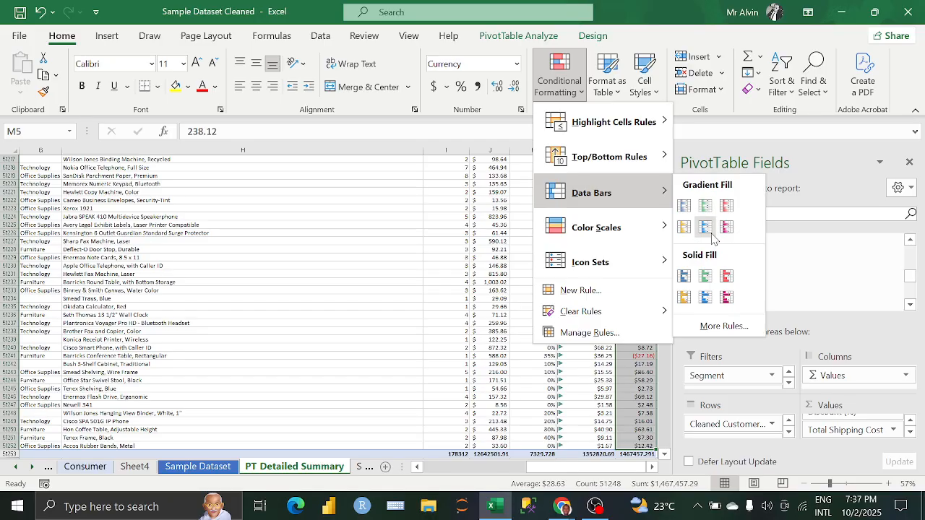
left_click(711, 234)
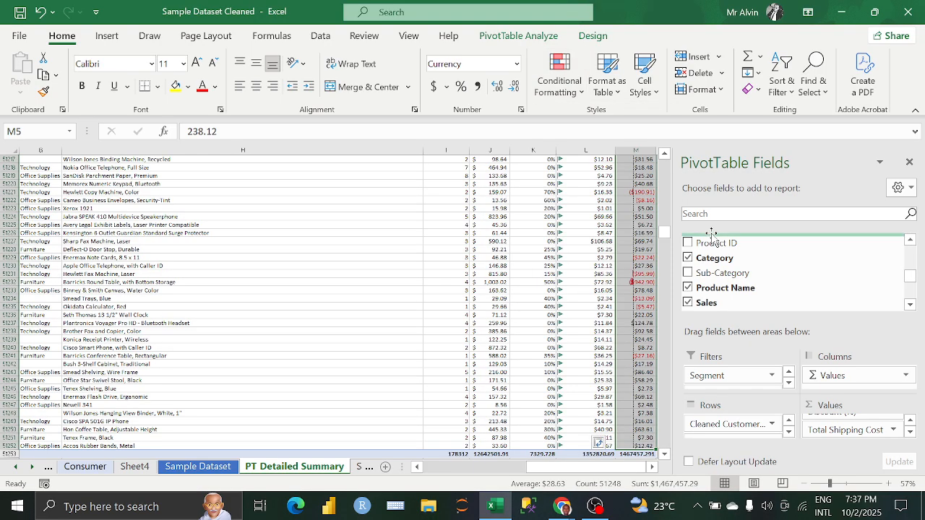
- Examine the data bars in the Total Profit column from the last rows back up to the first
left_click(645, 322)
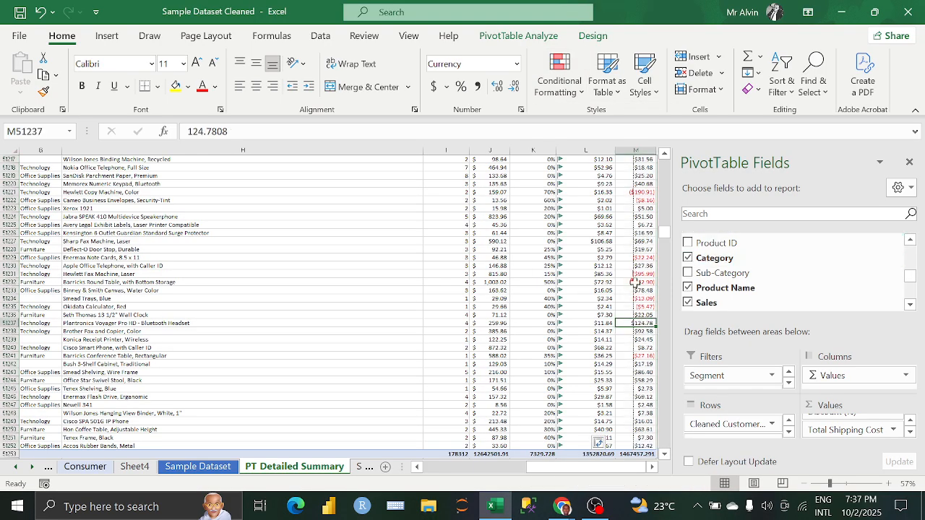
scroll(630, 277, "up", 16)
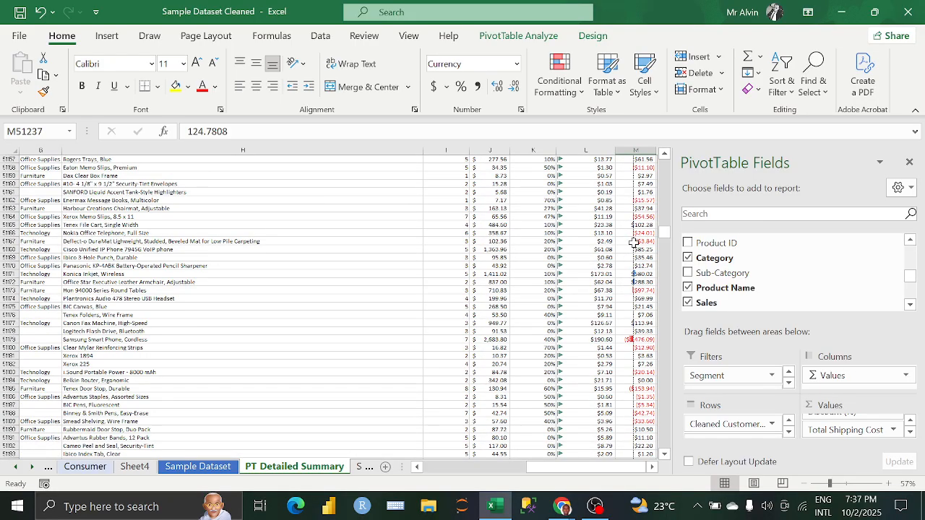
scroll(636, 256, "up", 12)
scroll(639, 259, "up", 10)
left_click_drag(664, 235, 664, 164)
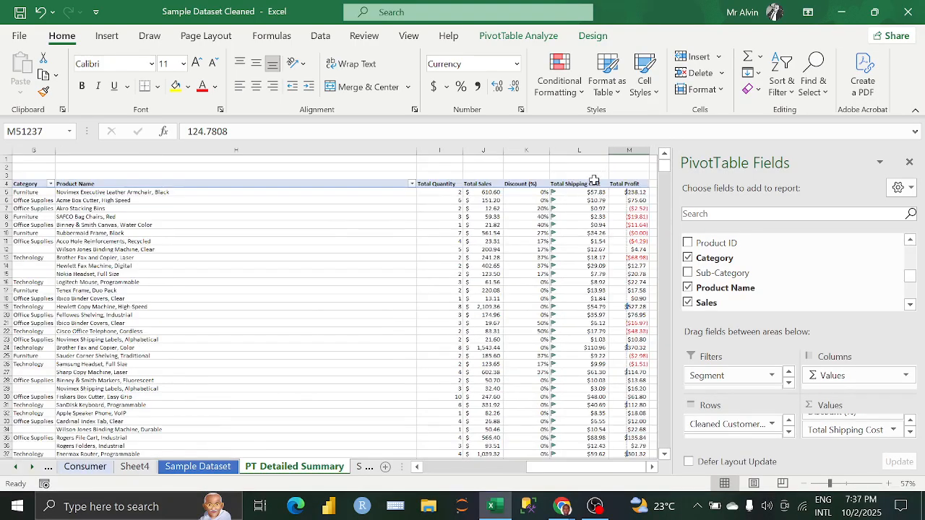
left_click(508, 224)
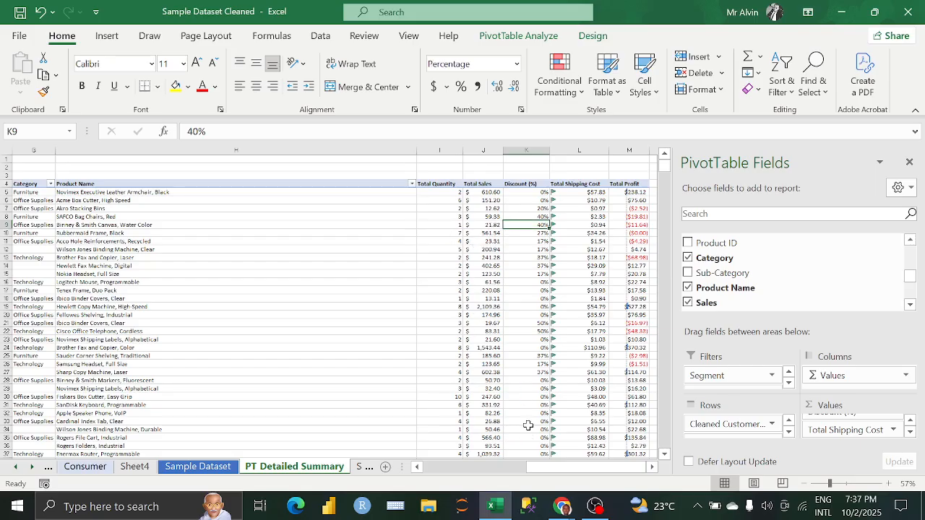
- Filter the Detailed Summary pivot table to the Consumer segment, leaving Order Priority set to all
left_click_drag(558, 468, 445, 468)
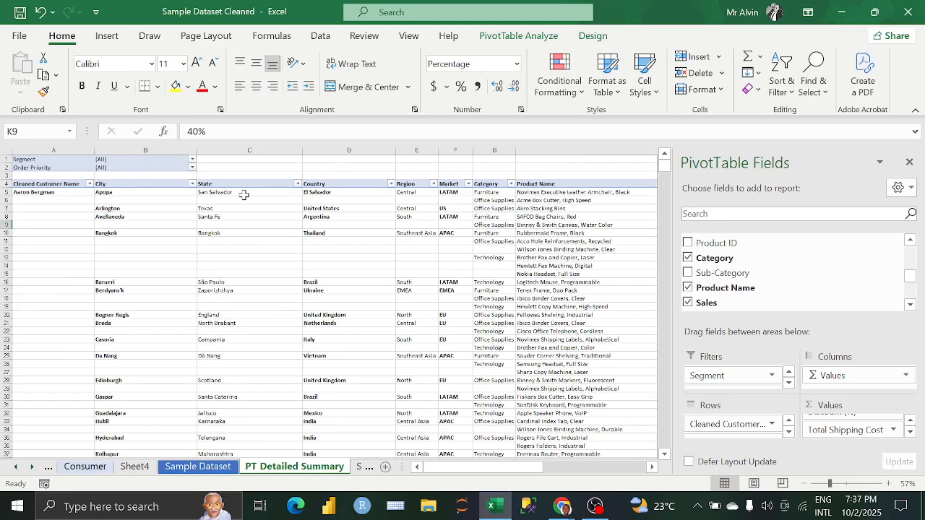
left_click(250, 174)
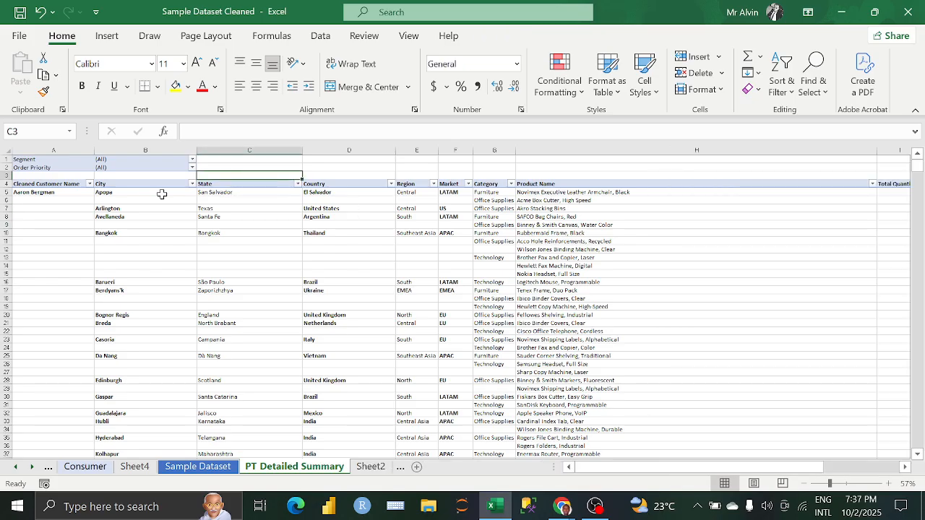
left_click(192, 168)
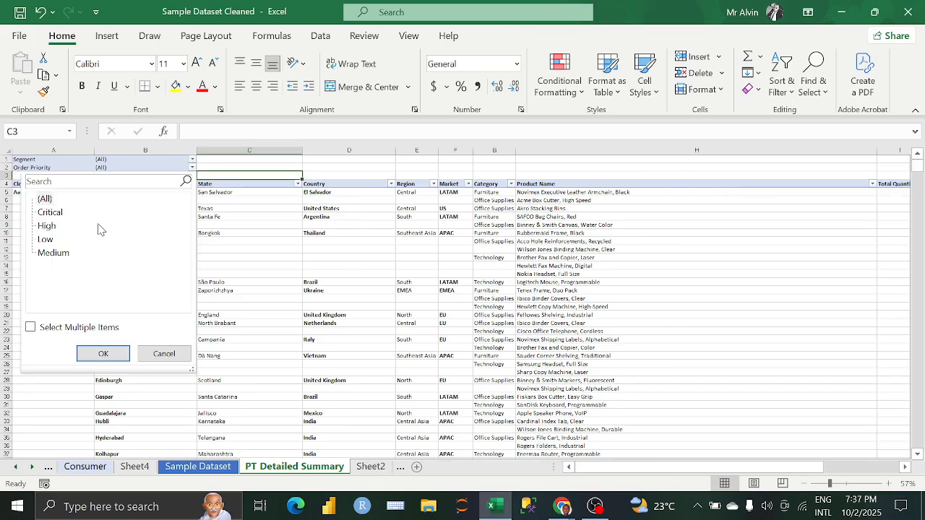
left_click(194, 169)
left_click(191, 158)
left_click(71, 207)
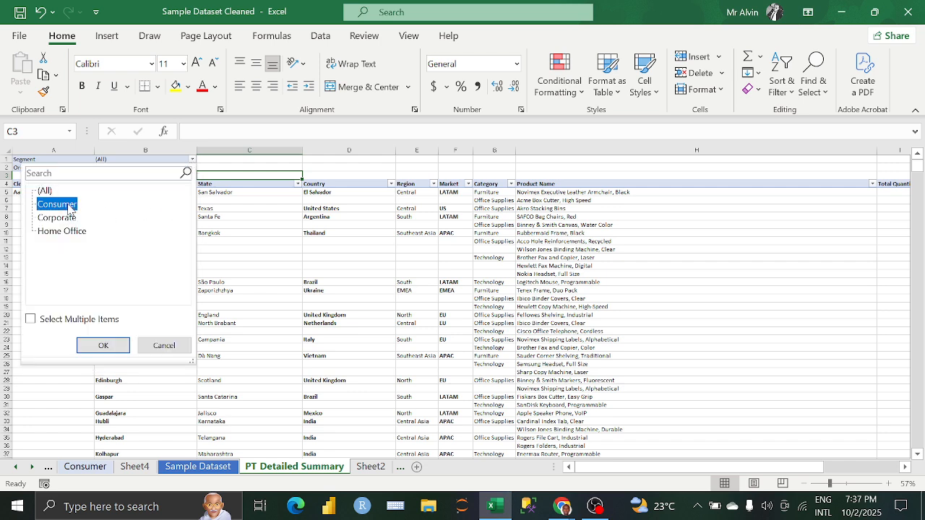
left_click(108, 348)
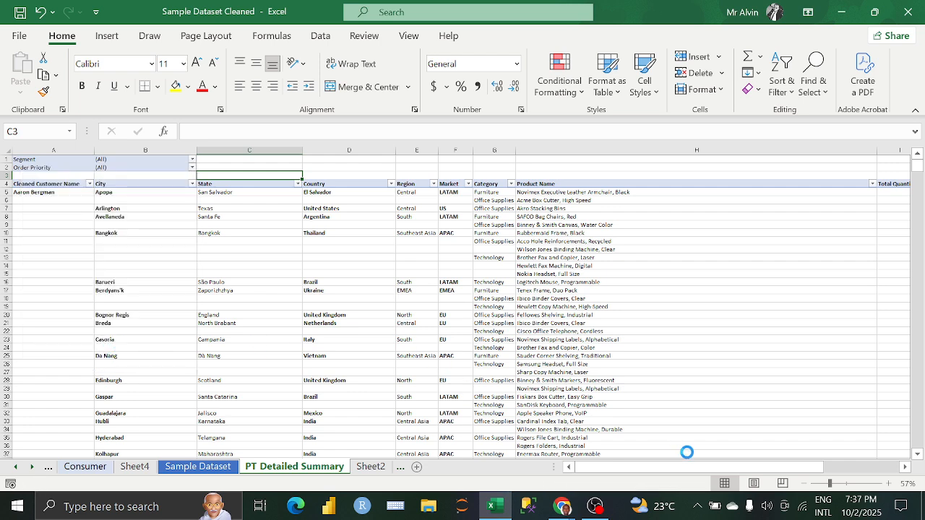
- Examine the Consumer-filtered Detailed Summary across its row fields and value columns
left_click_drag(684, 475, 752, 473)
scroll(788, 306, "down", 13)
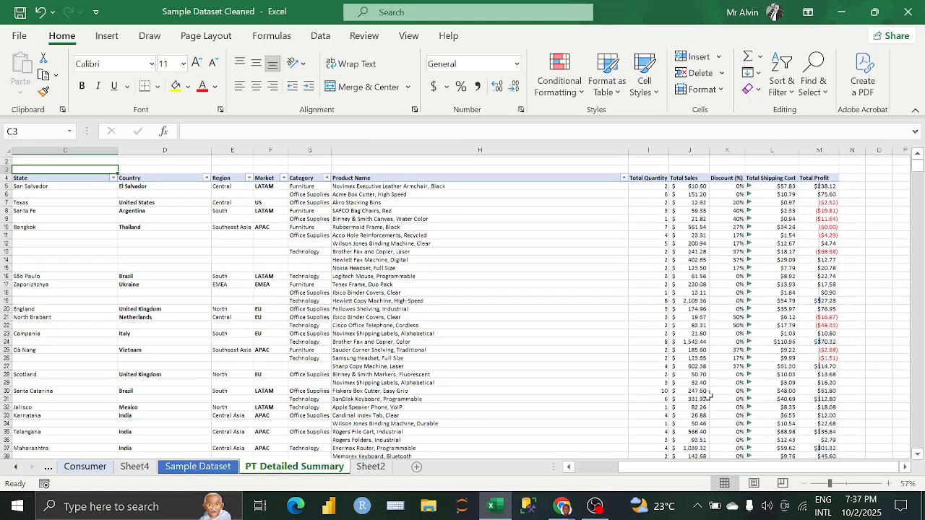
mouse_move(916, 170)
left_mouse_down()
mouse_move(913, 255)
mouse_move(913, 163)
left_mouse_up()
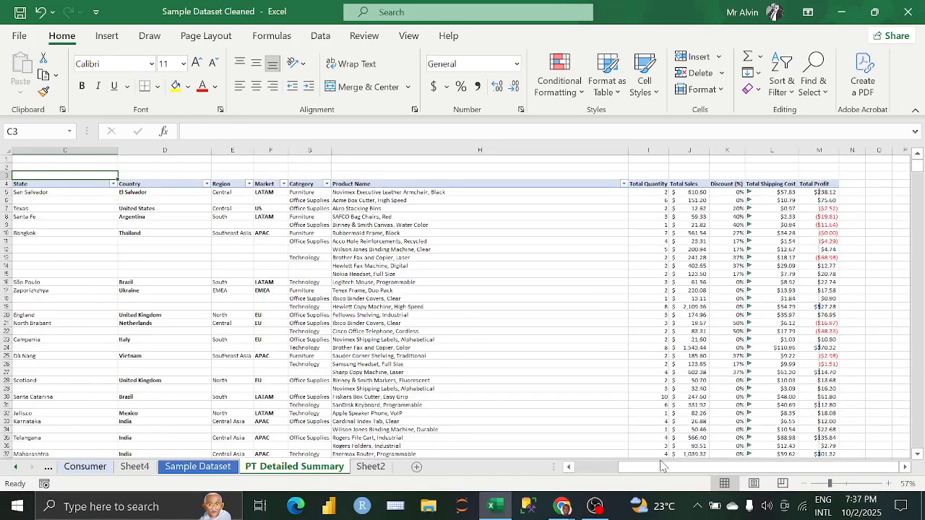
left_click_drag(655, 469, 570, 467)
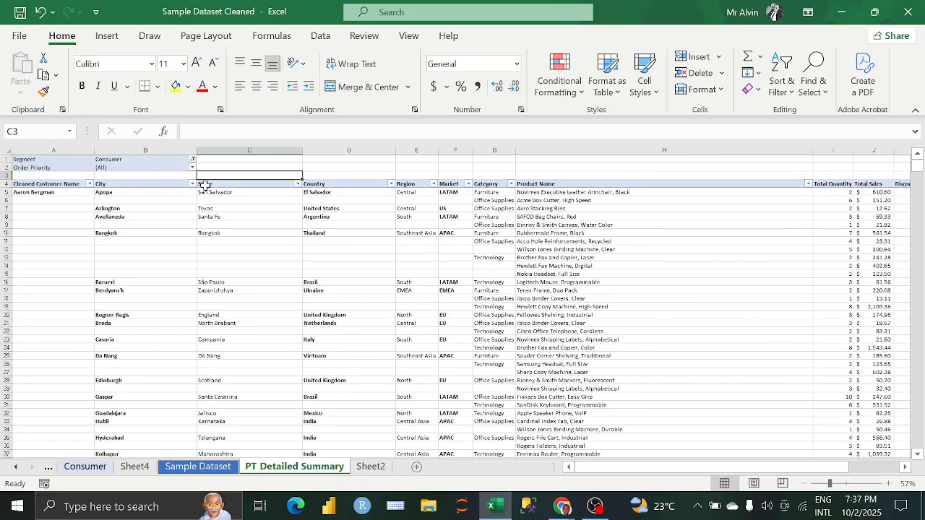
left_click(582, 274)
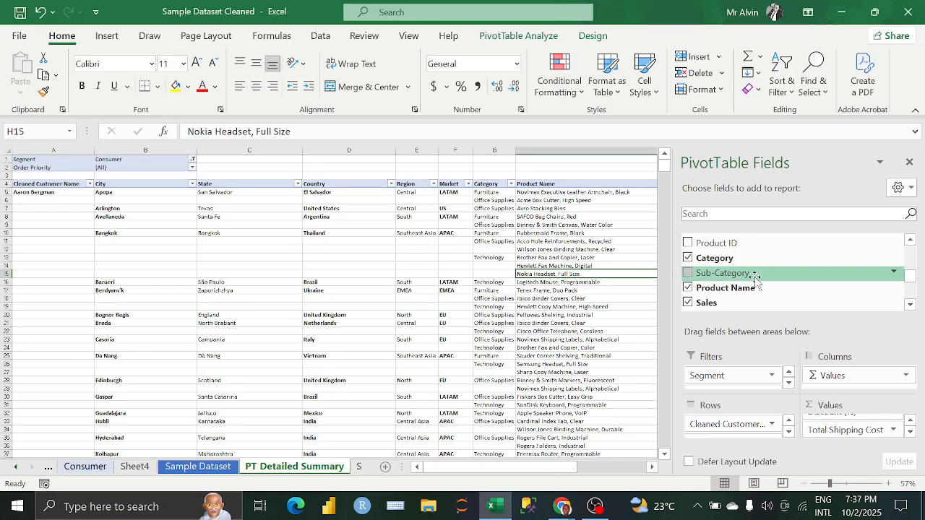
left_click_drag(532, 468, 556, 468)
left_click(265, 245)
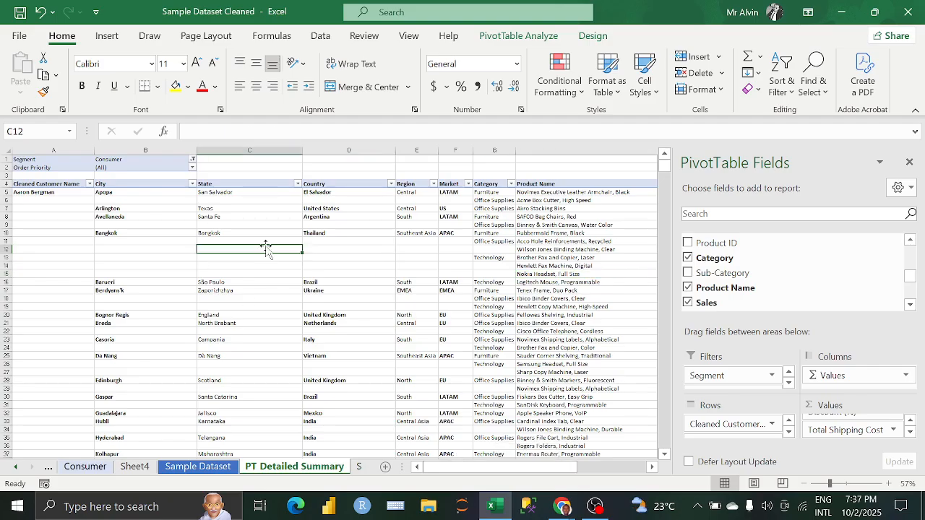
- Try to filter the Country field to Kenya by searching for it and adding the search selection to the current filter
left_click(392, 185)
mouse_move(377, 345)
left_mouse_down()
mouse_move(377, 420)
mouse_move(376, 338)
left_mouse_up()
left_click(262, 313)
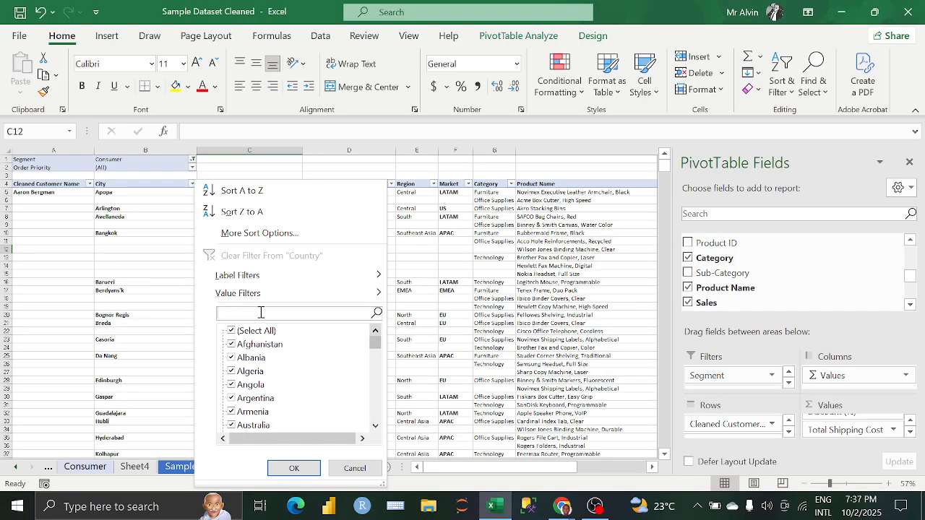
type("Kenya")
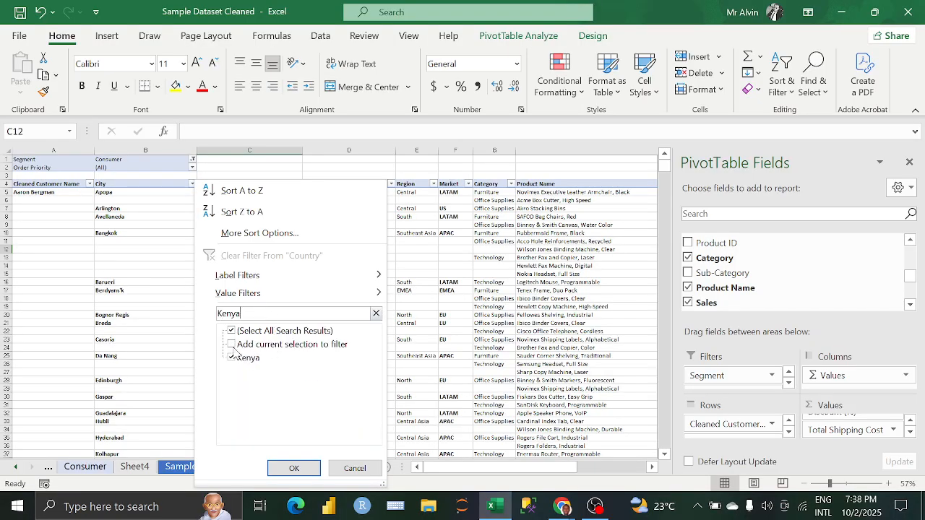
left_click(232, 346)
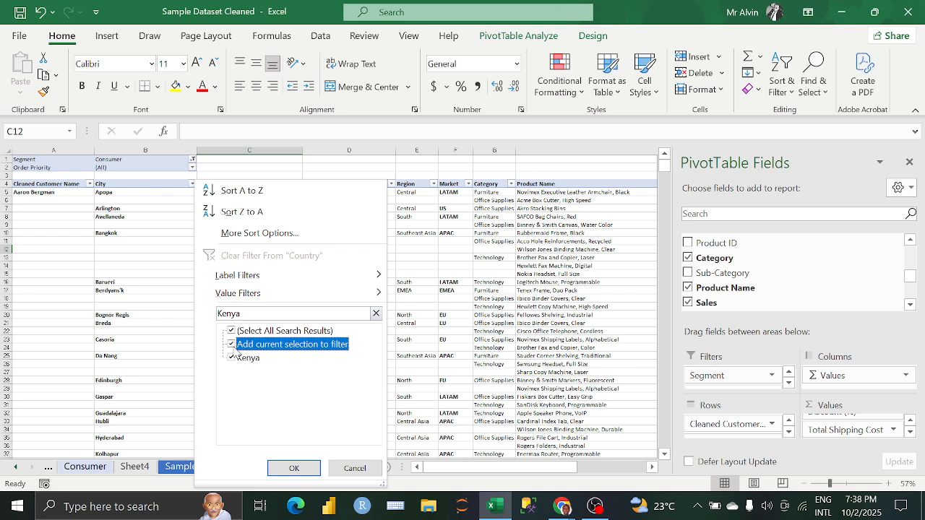
left_click(293, 469)
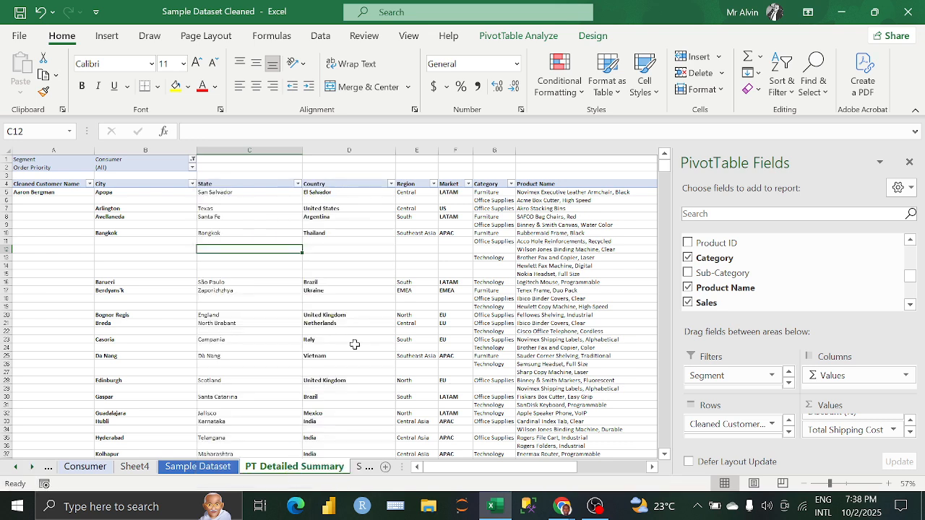
- Try to filter Country again by deselecting all countries, searching for Kenya, and ticking only Kenya and adding the current selection to the filter
left_click(392, 185)
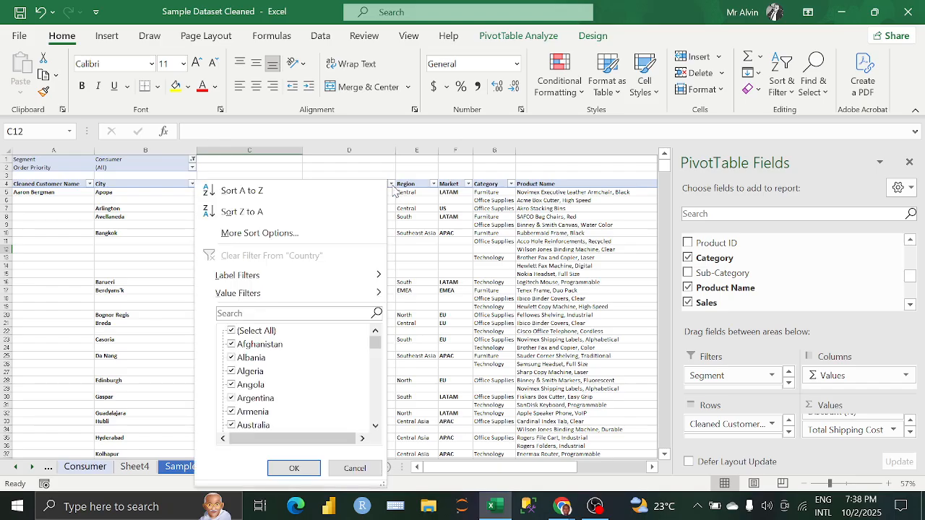
left_click(233, 332)
left_click(239, 315)
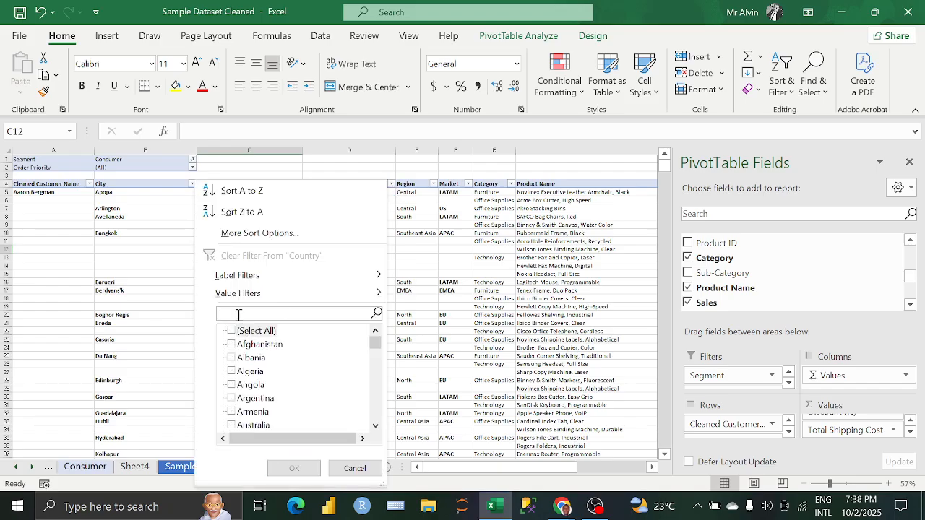
type("Kenya")
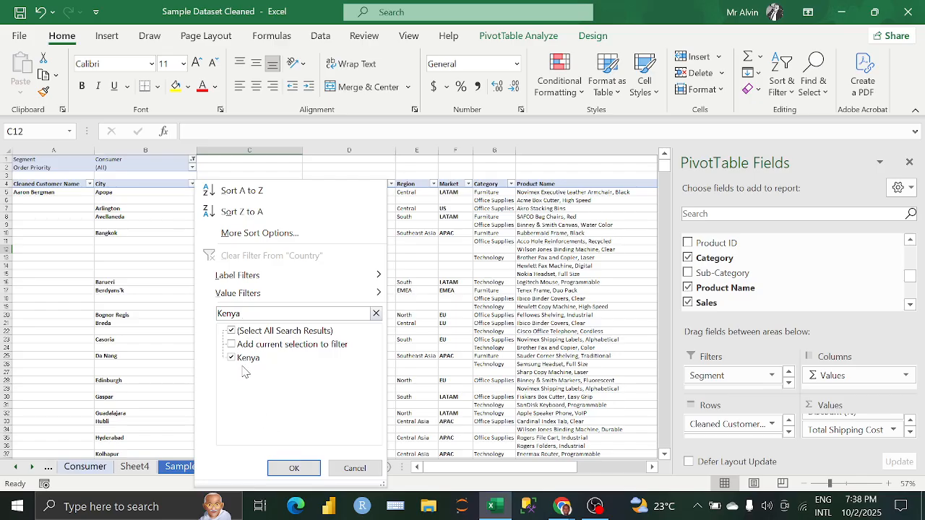
left_click(231, 332)
left_click(231, 345)
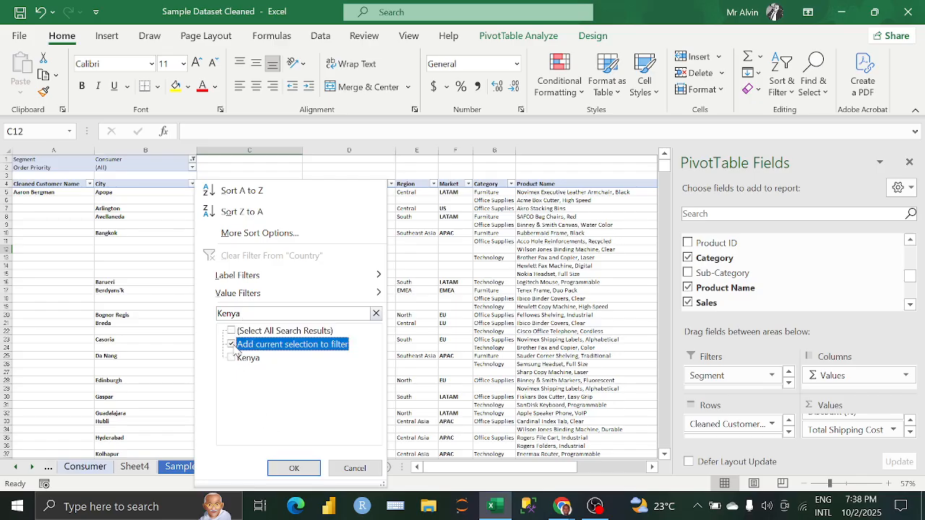
left_click(231, 358)
left_click(294, 468)
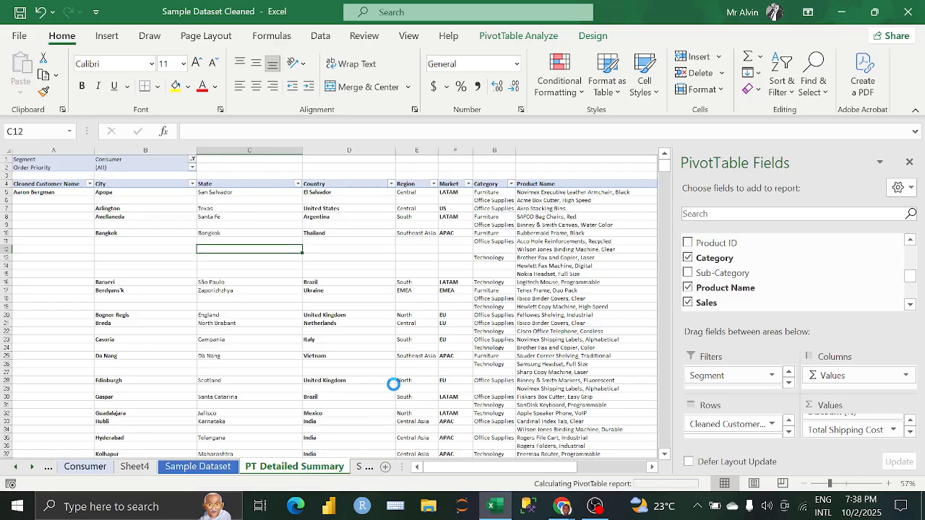
left_click(380, 266)
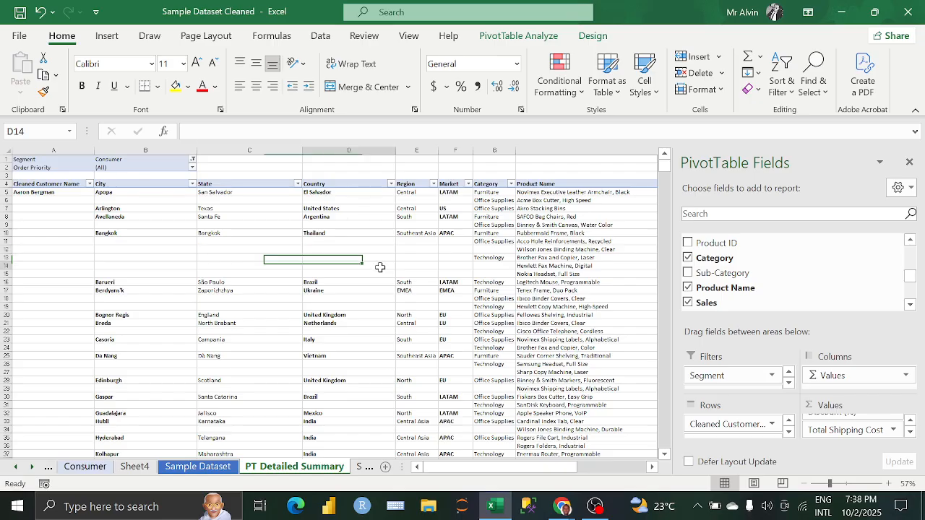
scroll(392, 293, "down", 9)
scroll(396, 330, "up", 9)
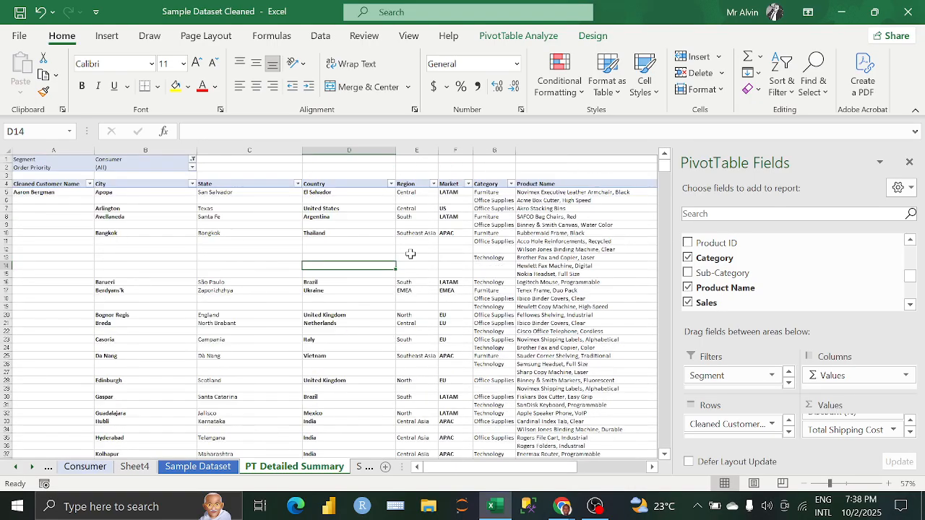
- Filter the Market field to show only Africa
left_click(391, 185)
left_click(468, 236)
left_click(468, 184)
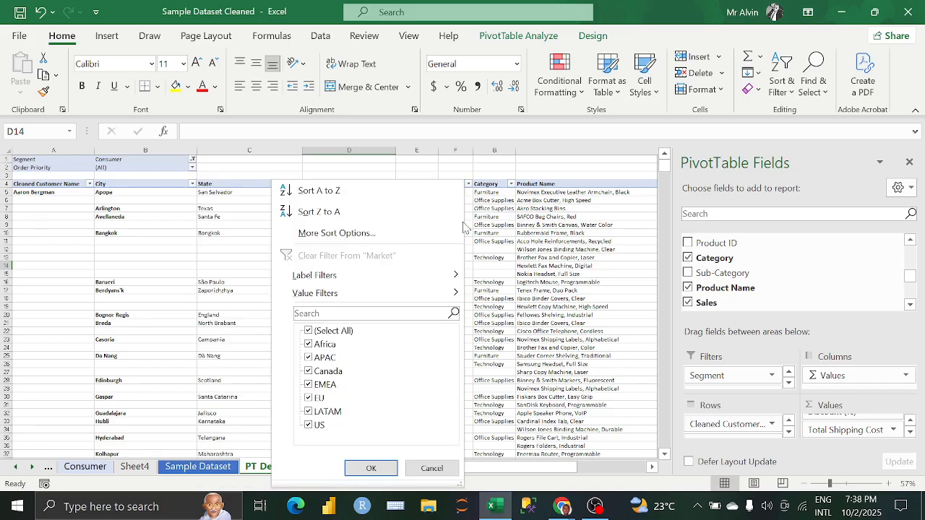
left_click(308, 331)
left_click(308, 345)
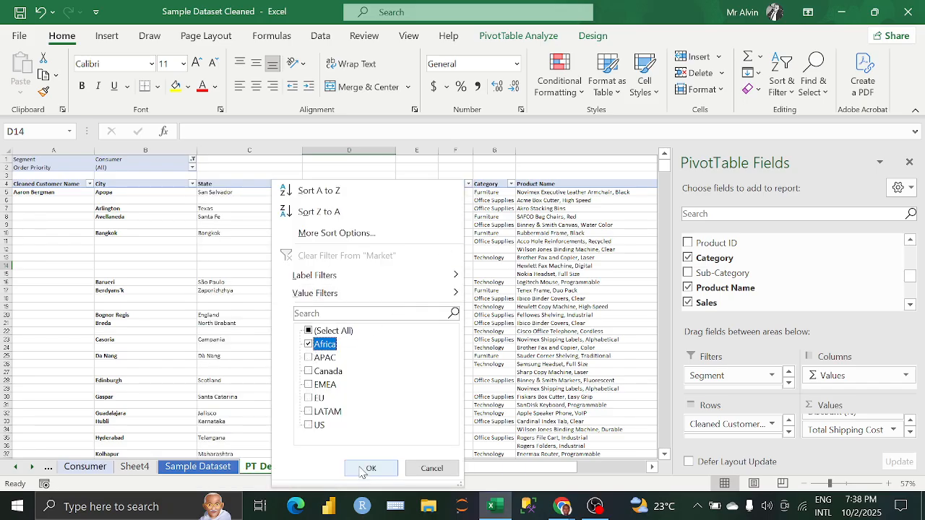
left_click(365, 468)
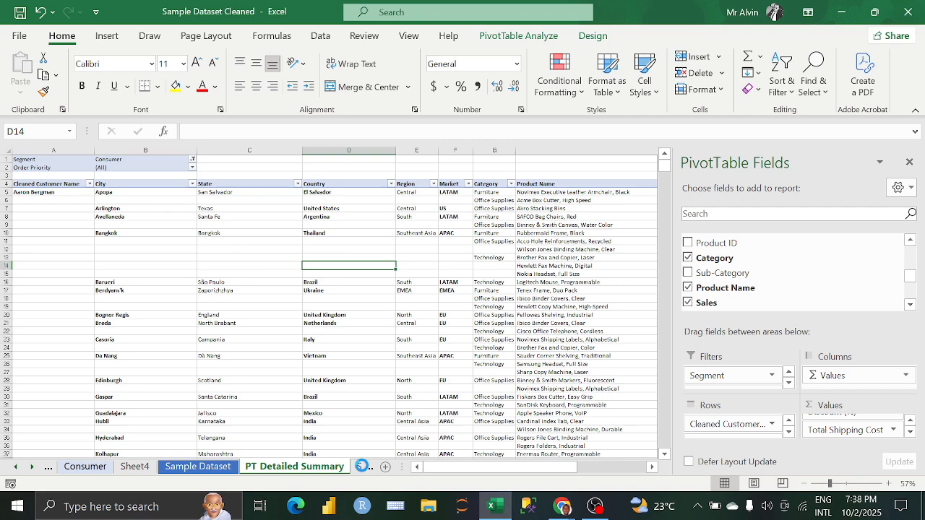
- Restore all markets in the Market field's filter
left_click(469, 184)
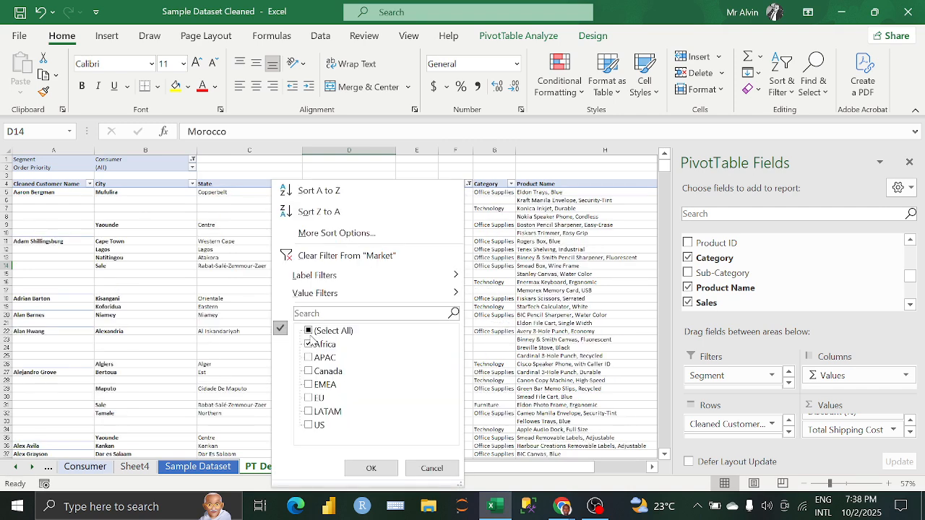
left_click(310, 332)
left_click(373, 468)
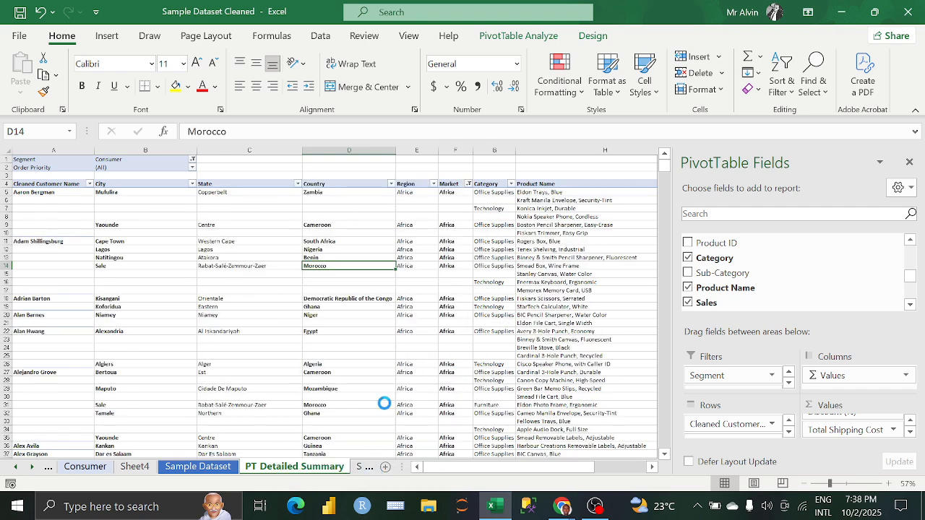
left_click(391, 183)
mouse_move(367, 293)
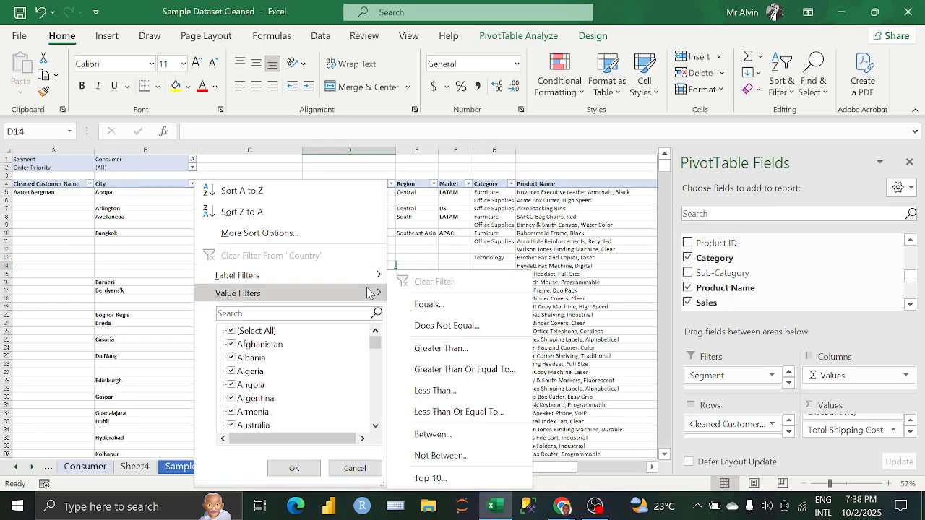
left_click(444, 307)
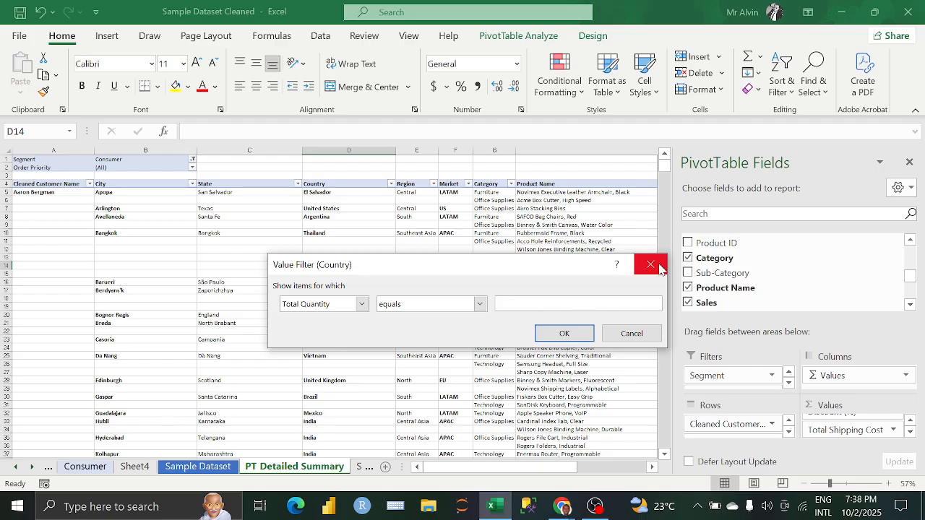
left_click(362, 304)
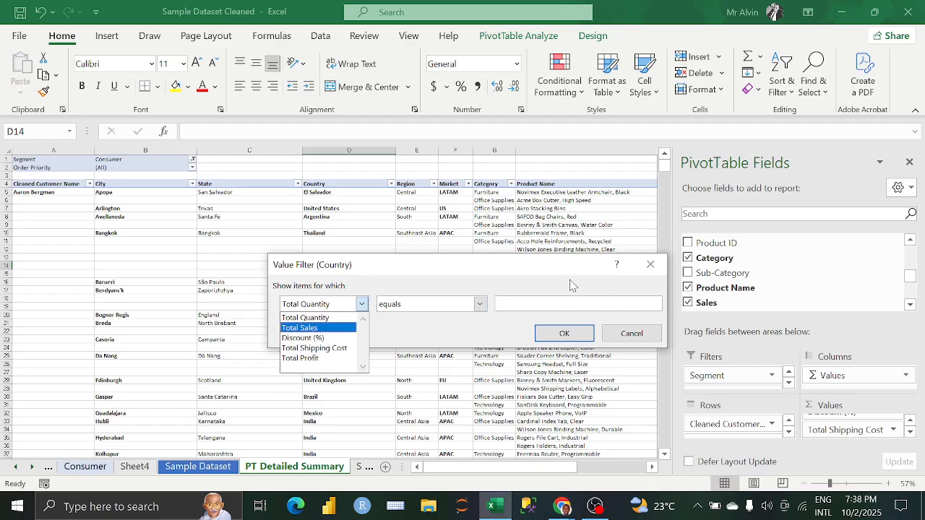
left_click(615, 334)
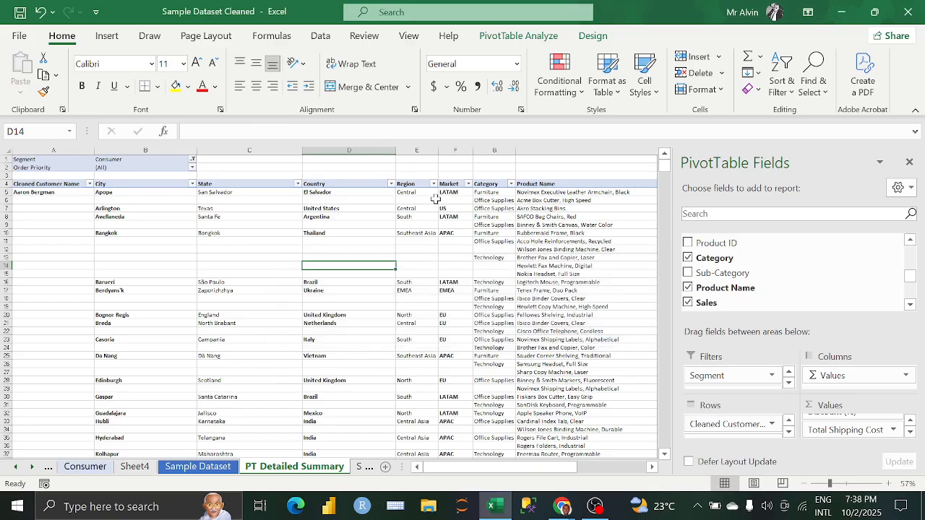
- Apply a label filter to the Country field so that only items equal to Kenya are shown
left_click(391, 183)
mouse_move(339, 280)
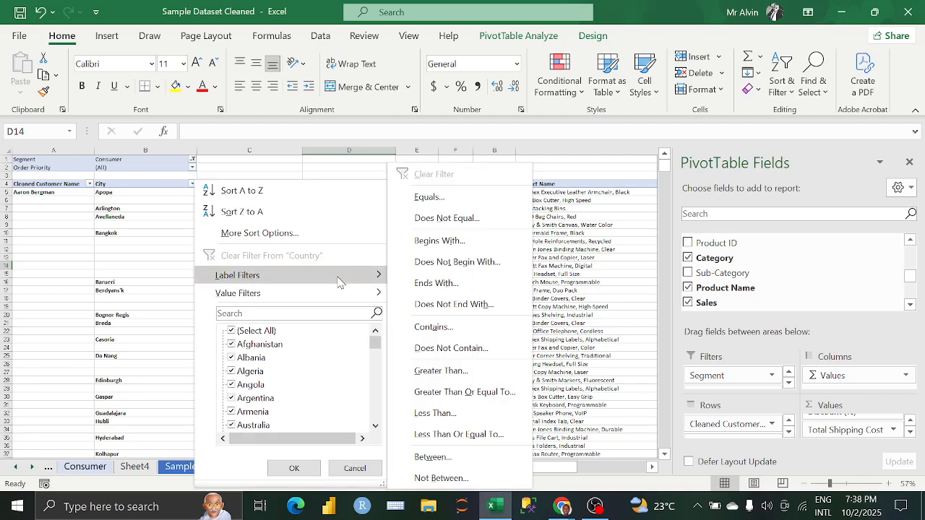
left_click(419, 197)
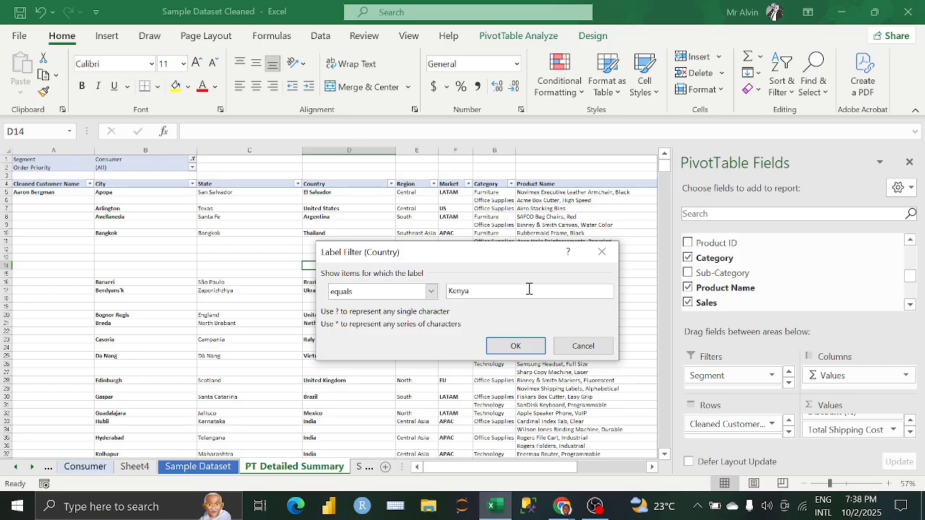
type("Kenya")
left_click(518, 347)
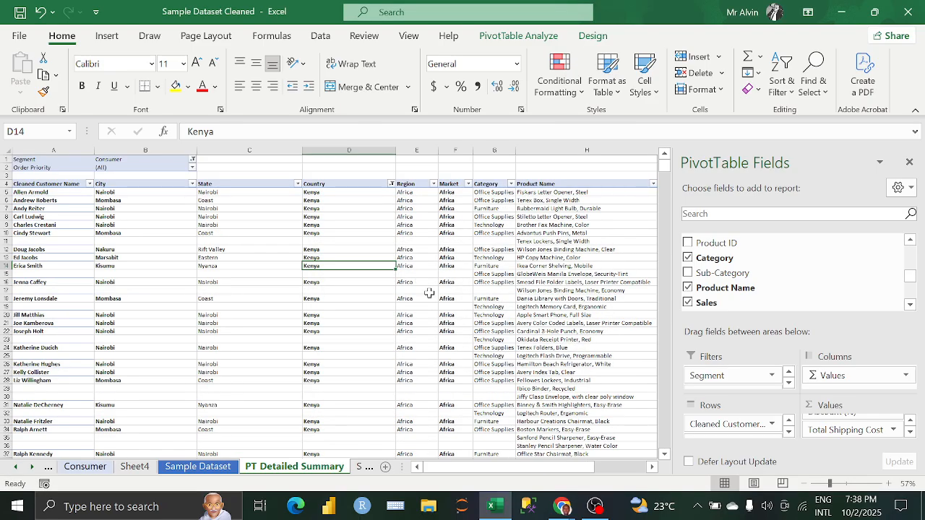
- Examine the Cleaned Customer Name column of the Kenya-filtered pivot table, from the first customer down to the grand total
left_click(49, 203)
scroll(75, 285, "down", 10)
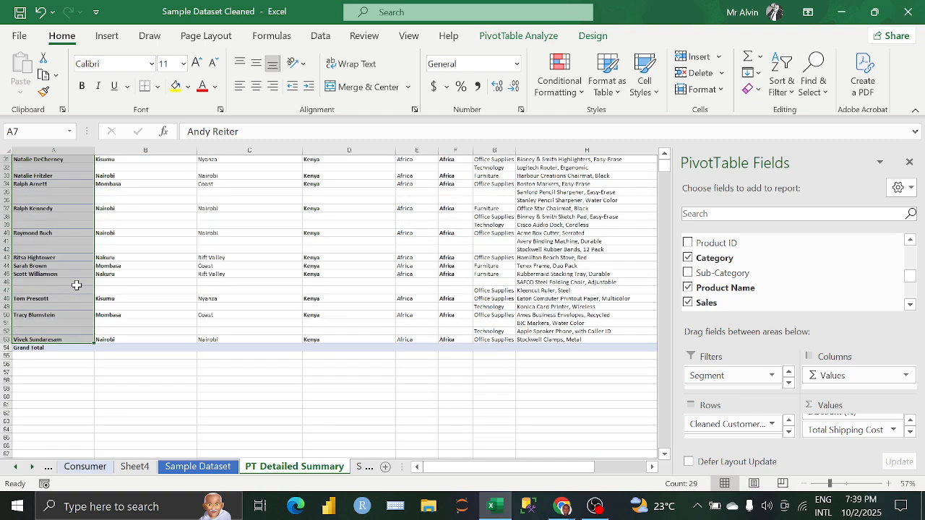
scroll(76, 282, "up", 10)
left_click(65, 229)
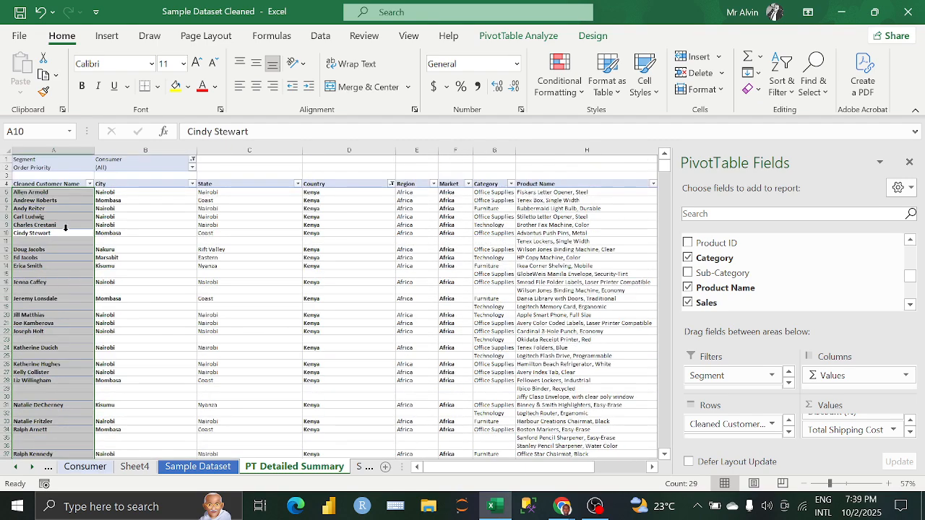
left_click(129, 240)
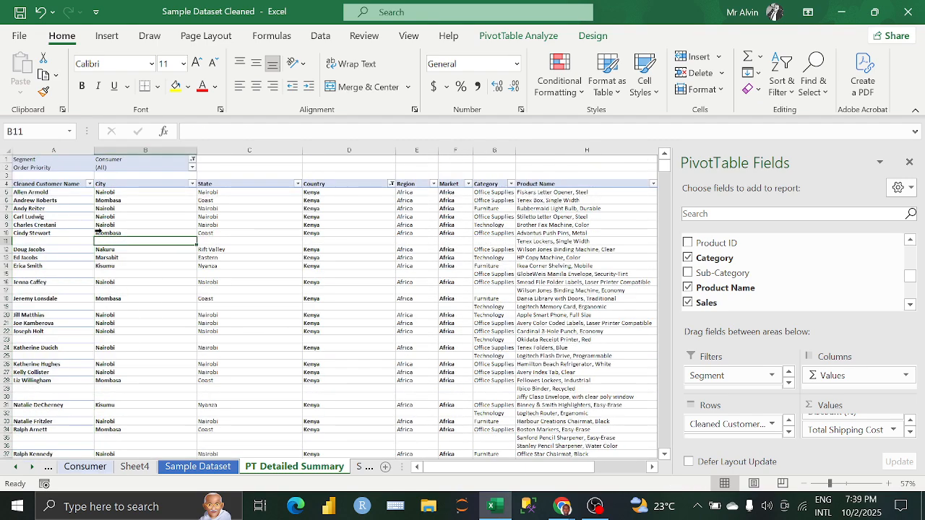
left_click(73, 217)
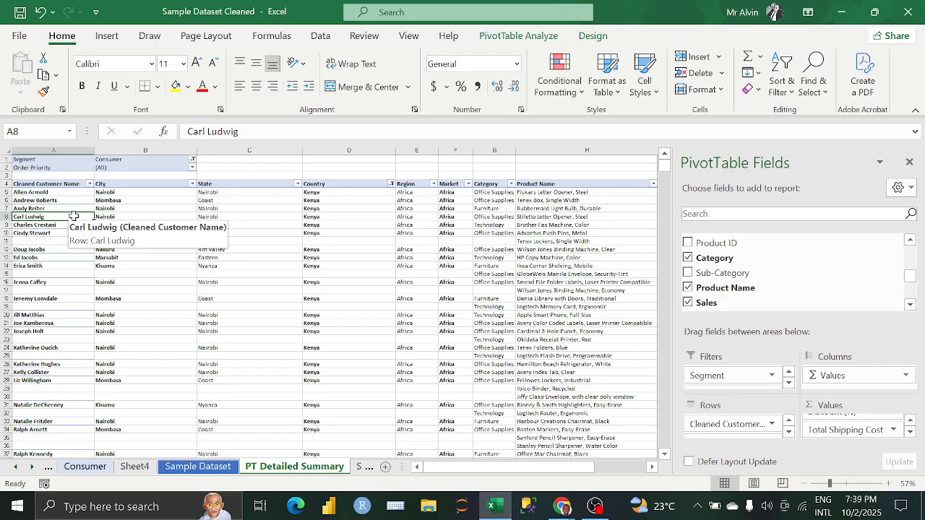
left_click(80, 257)
left_click(81, 309)
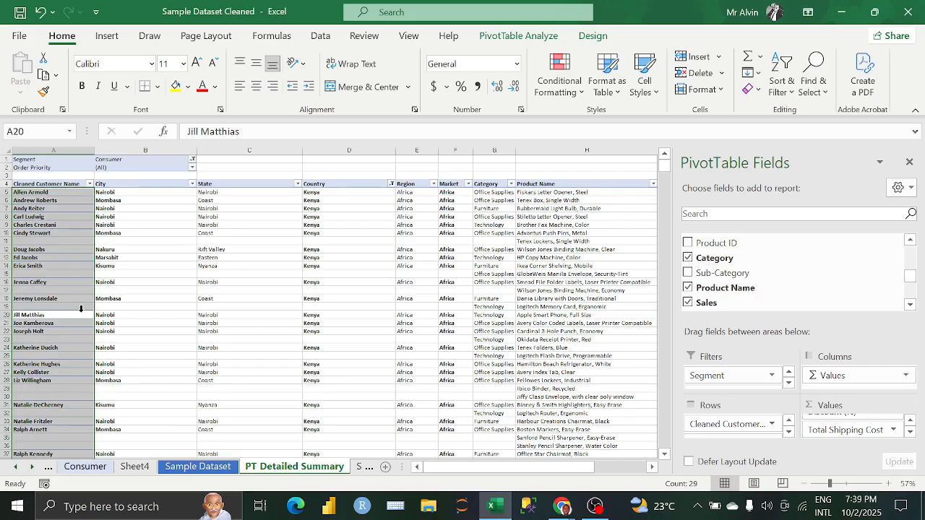
left_click(85, 259)
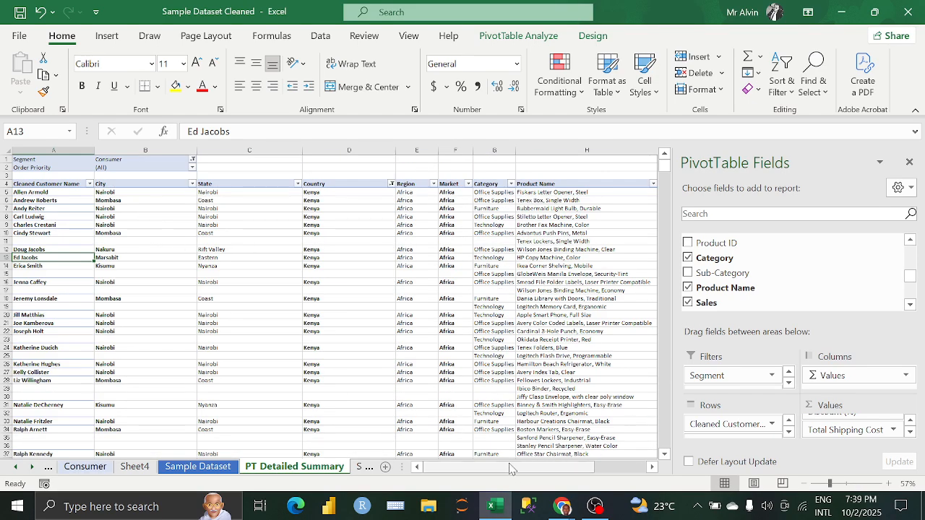
- Select row 28 (Fellowes Lockers, Industrial) and compare its customer details and Total Profit with the other Kenya rows
left_click_drag(509, 468, 570, 467)
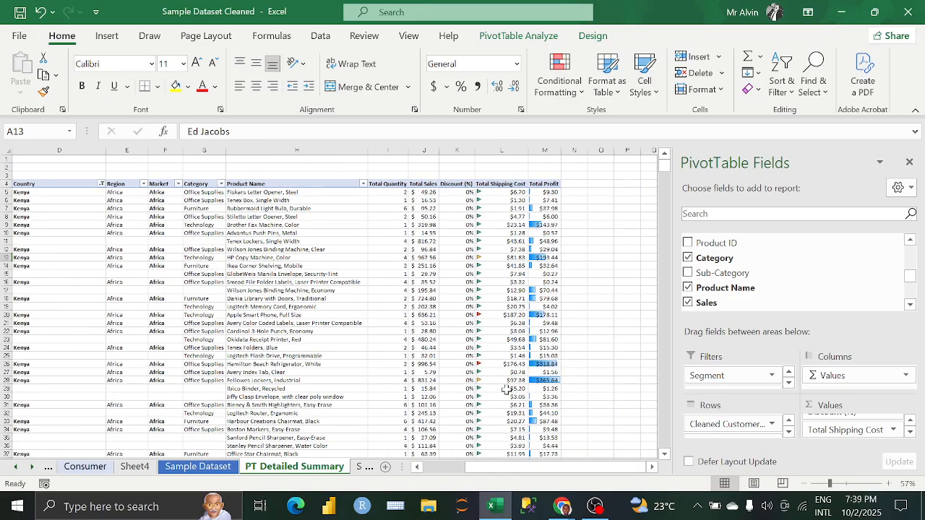
left_click(6, 380)
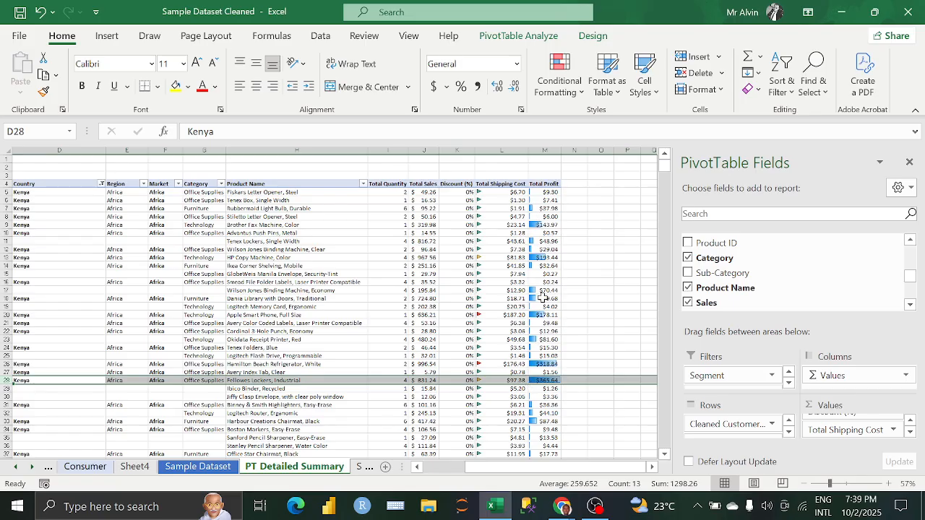
scroll(520, 253, "down", 5)
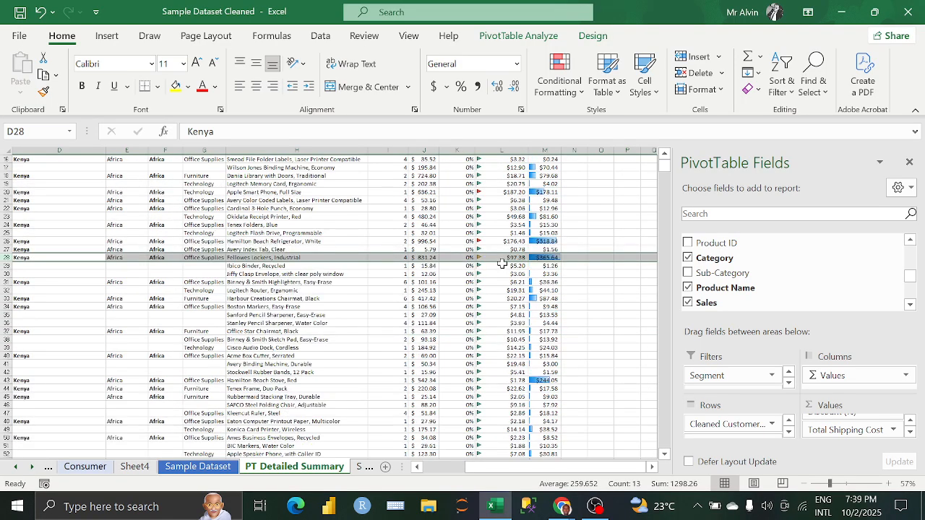
scroll(540, 309, "up", 11)
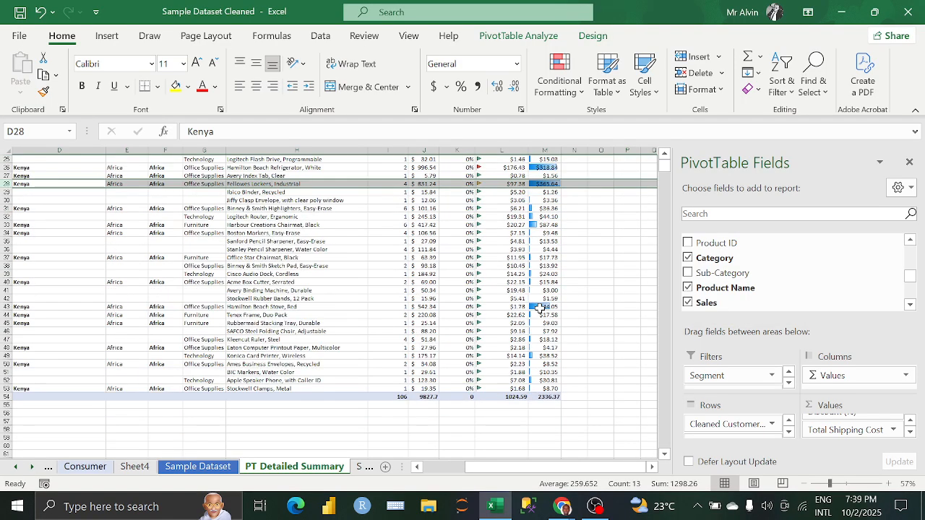
left_click_drag(586, 473, 543, 471)
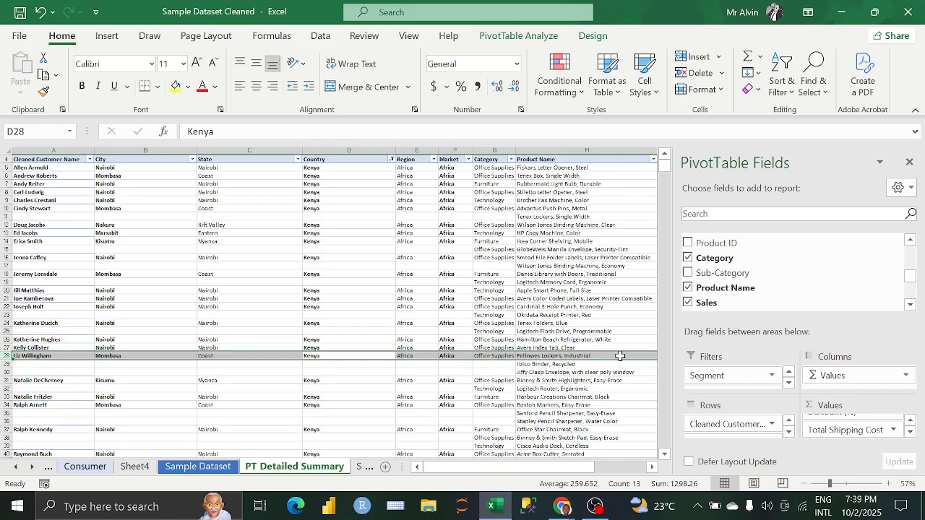
left_click_drag(587, 467, 629, 468)
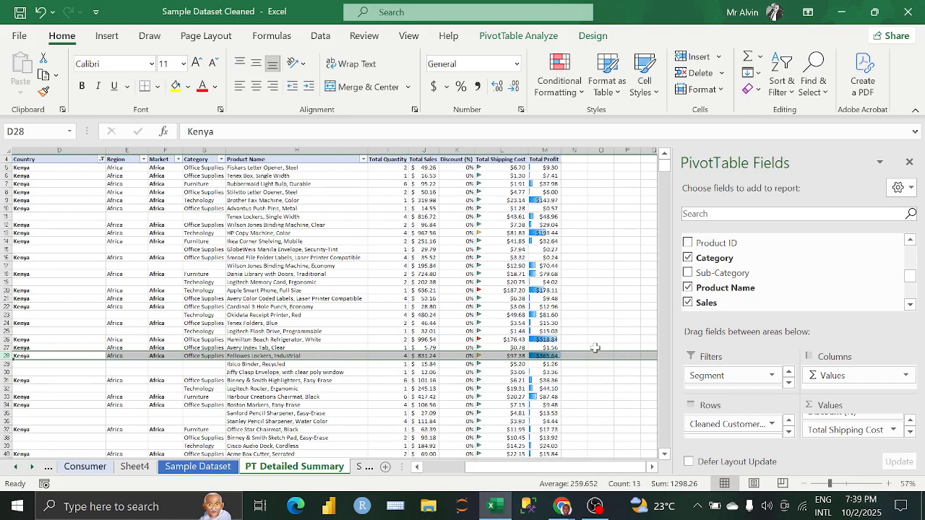
- Clear the Kenya filter from the Country field of the detailed summary pivot table
scroll(542, 341, "up", 1)
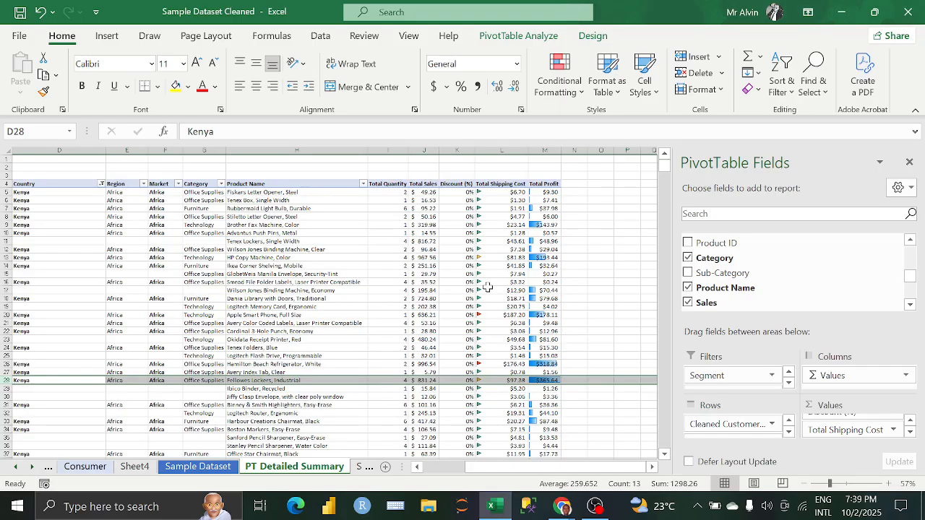
mouse_move(488, 288)
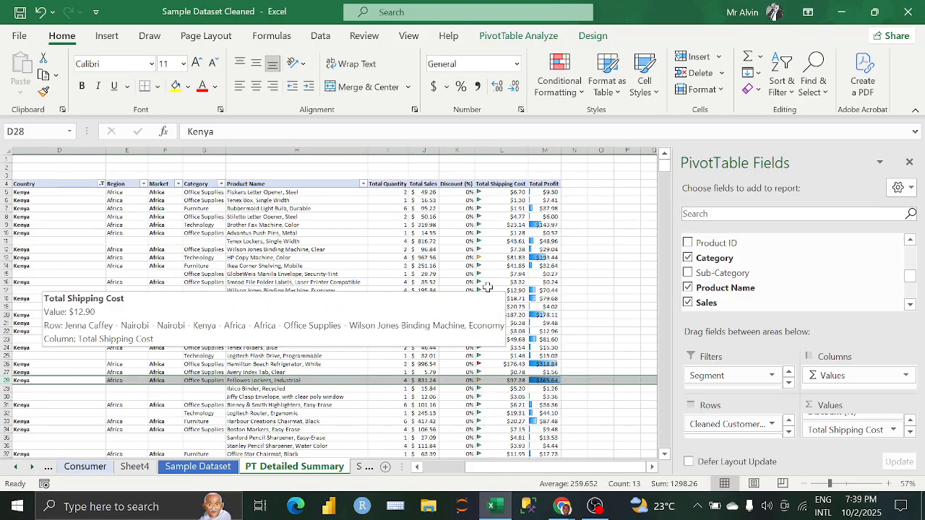
left_click(558, 258)
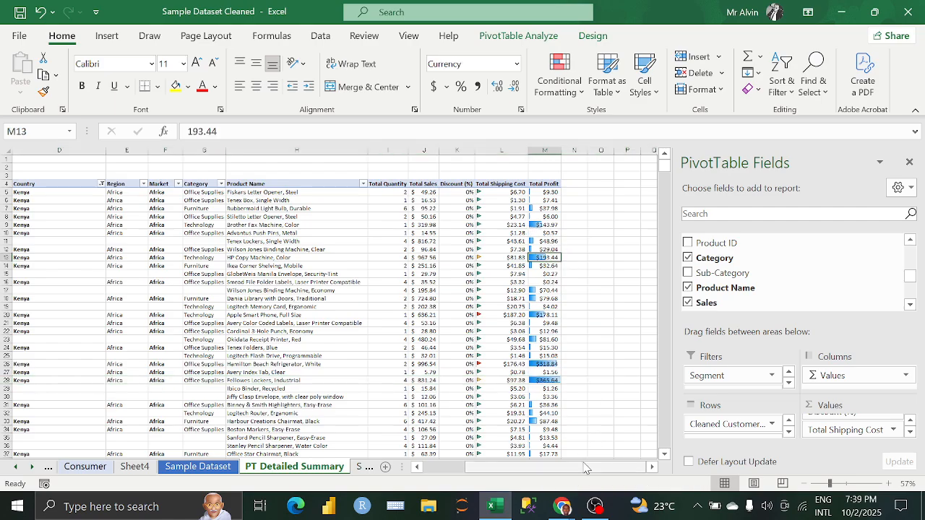
left_click_drag(587, 467, 542, 468)
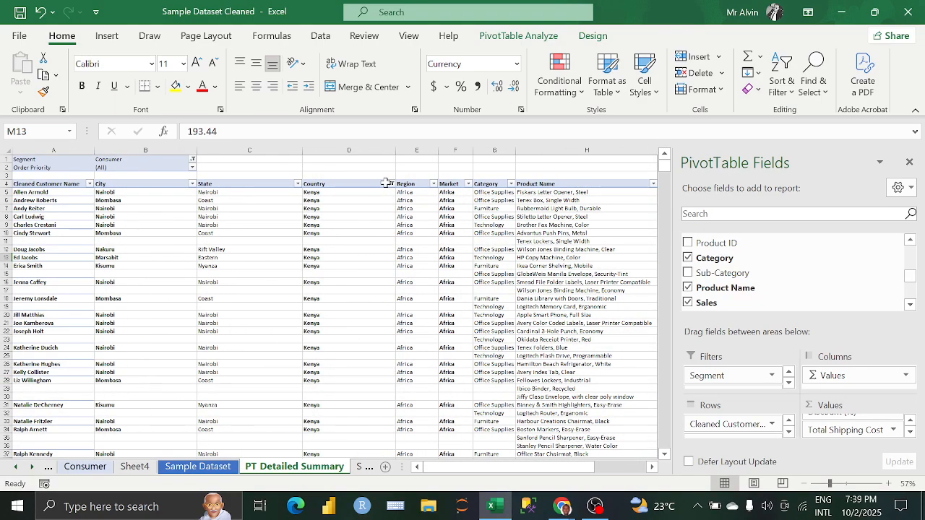
left_click(391, 185)
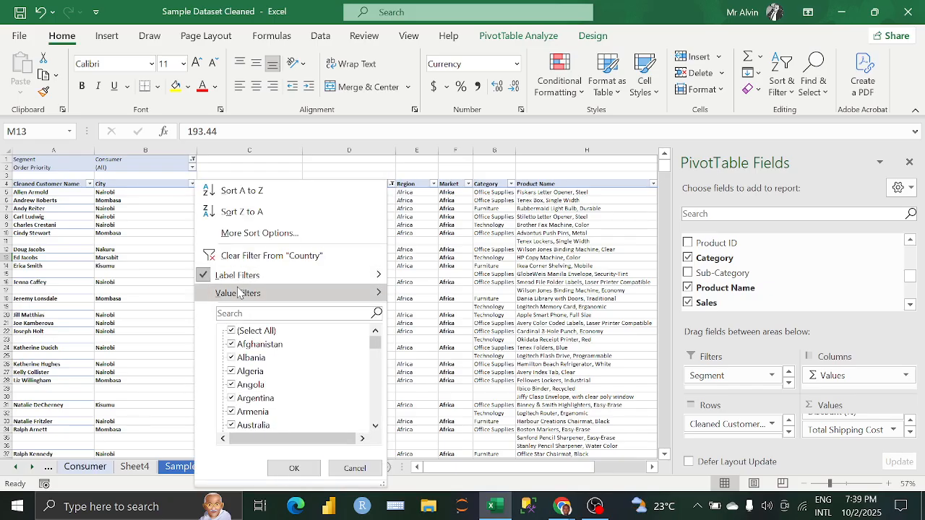
left_click(252, 258)
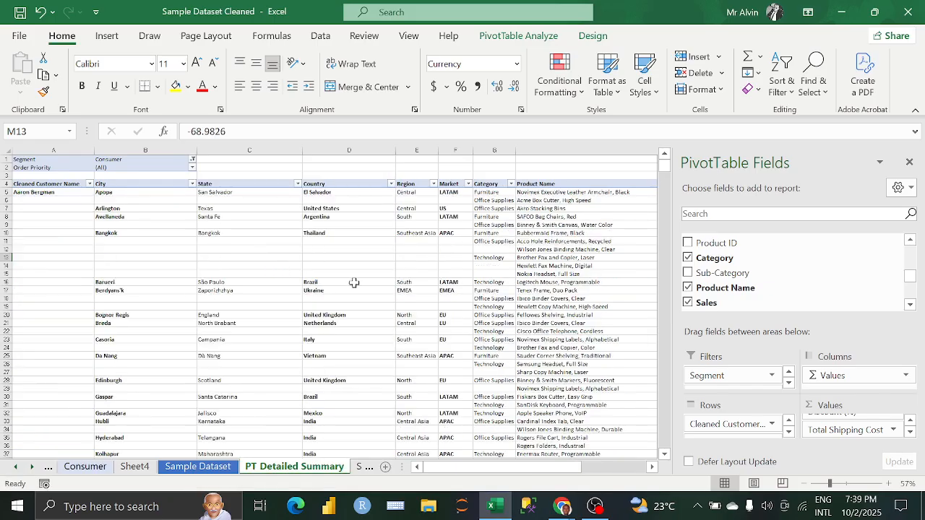
left_click(232, 260)
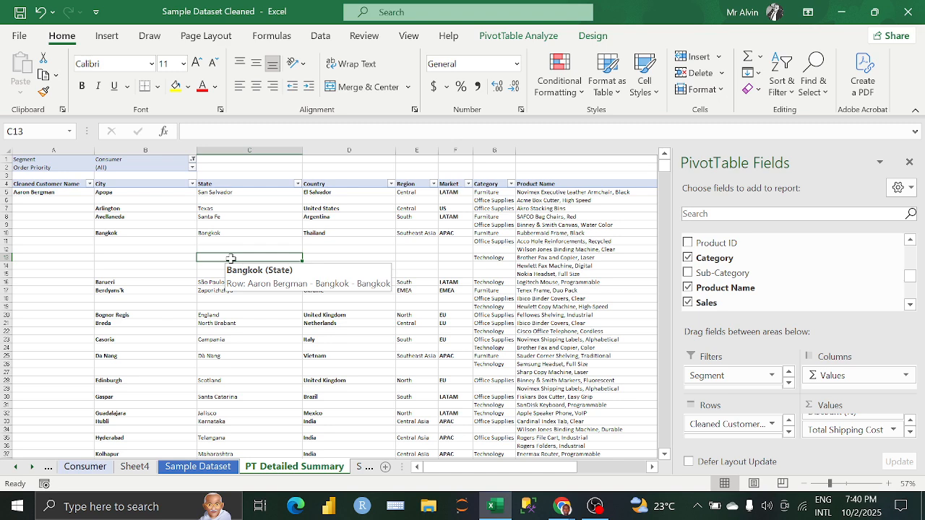
left_click(346, 339)
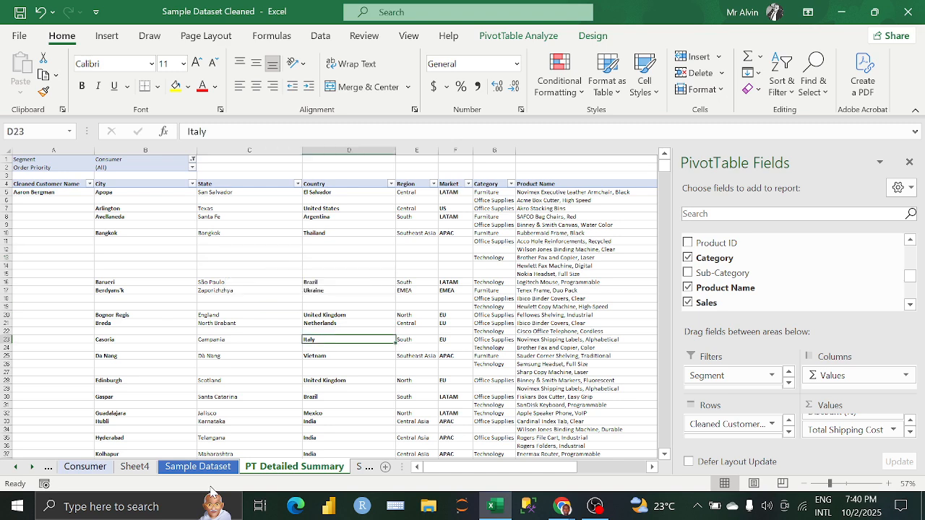
- Switch to Sheet2, which holds the City and Products pivot tables
left_click(359, 468)
left_click(274, 218)
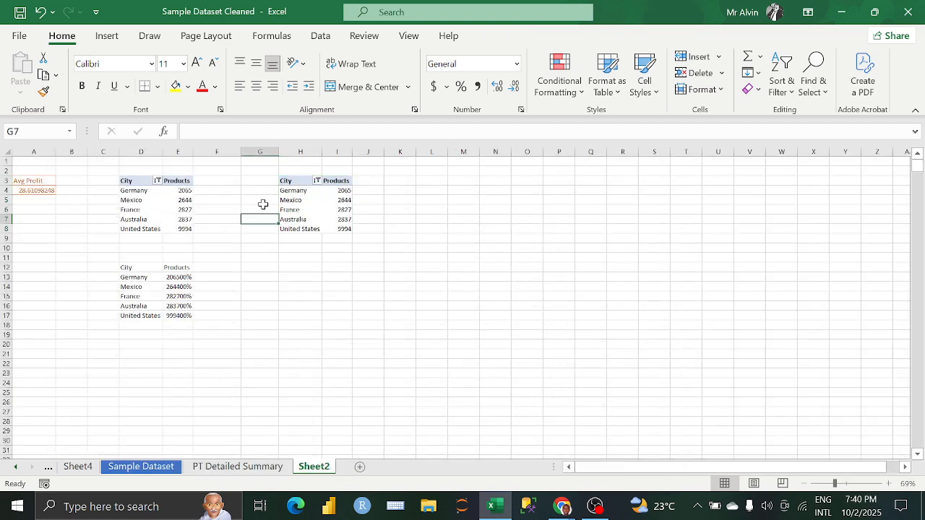
left_click_drag(300, 182, 338, 225)
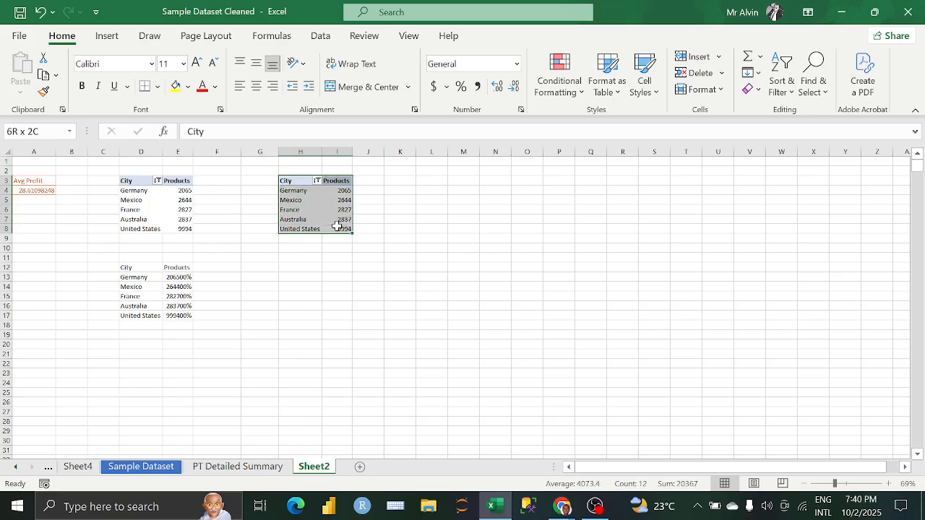
key("ctrl+c")
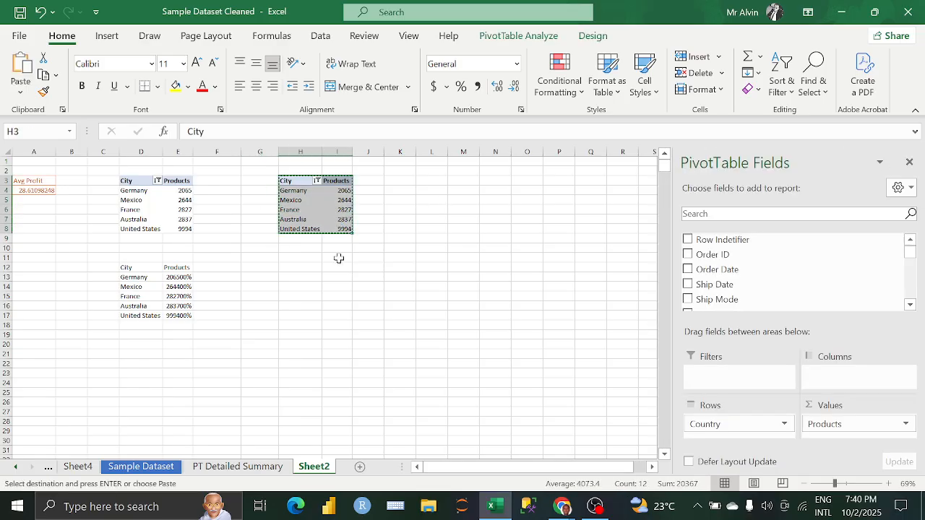
left_click(297, 267)
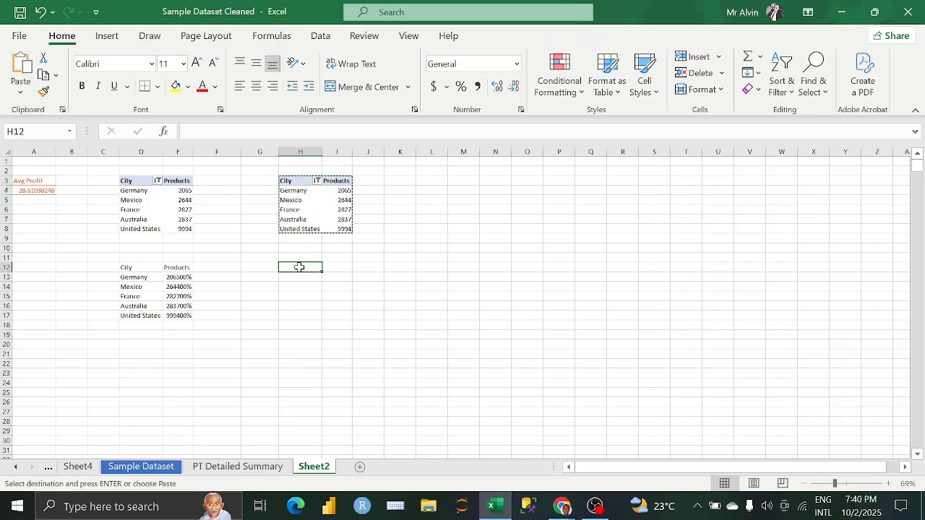
- Show the Products values of the pivot table in D3:E8 as % of Grand Total
left_click_drag(177, 190, 181, 229)
right_click(181, 216)
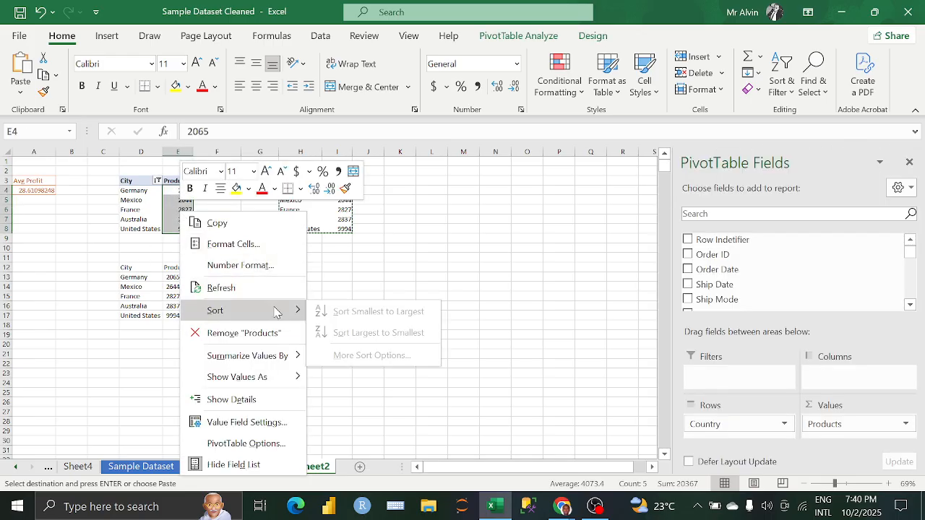
mouse_move(295, 376)
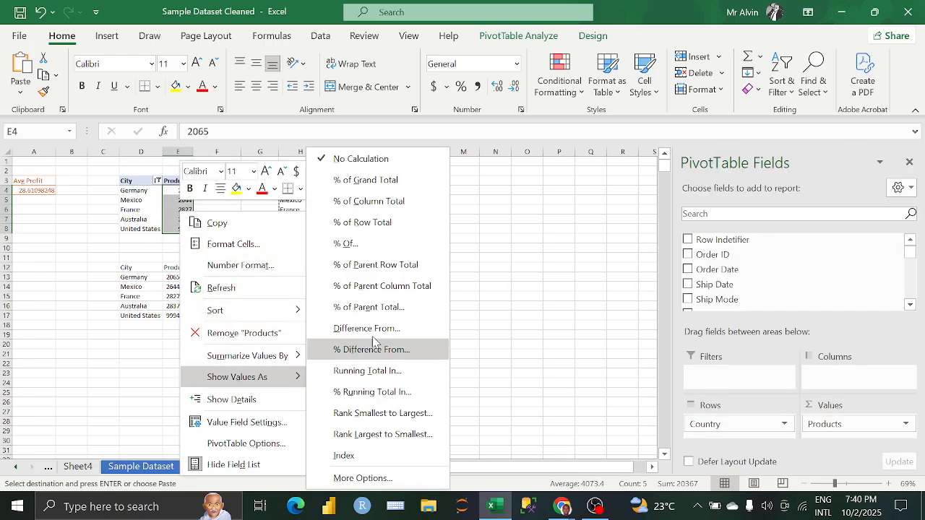
left_click(389, 185)
- Insert a clustered column chart from the City and Products range D12:E17 and move it just below the pivot tables
left_click_drag(143, 271, 185, 314)
left_click(107, 35)
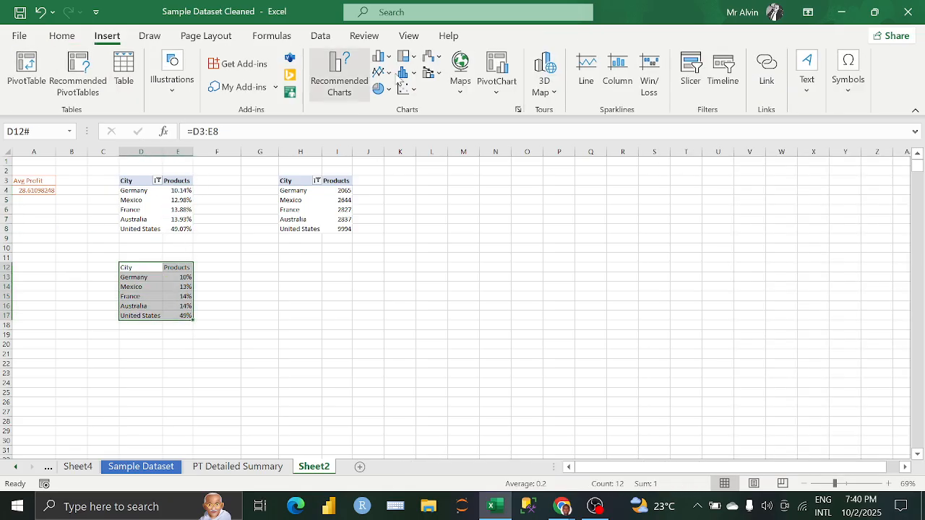
left_click(62, 36)
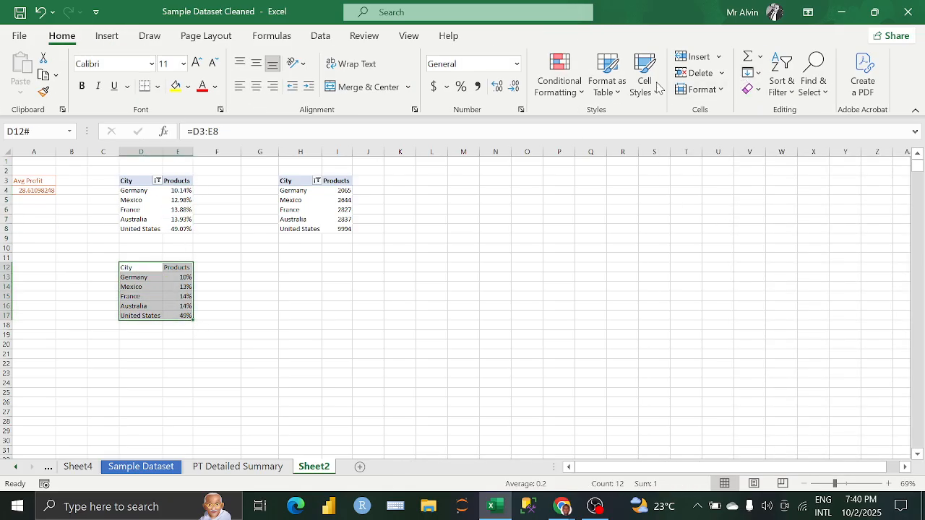
left_click(115, 41)
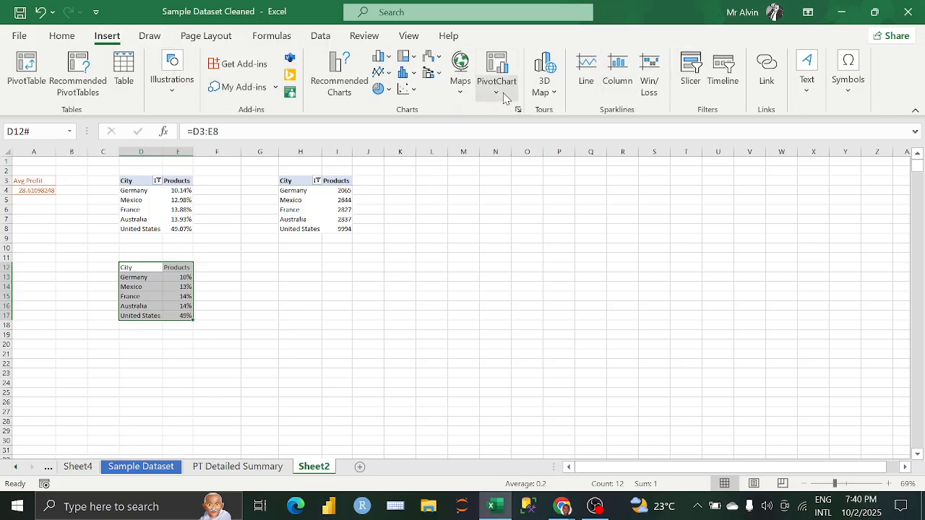
left_click(179, 210)
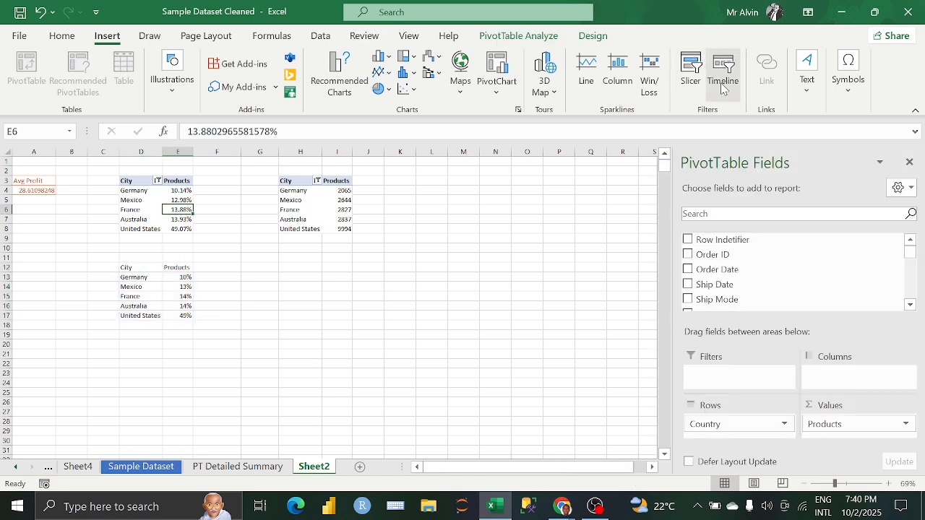
left_click_drag(123, 268, 190, 317)
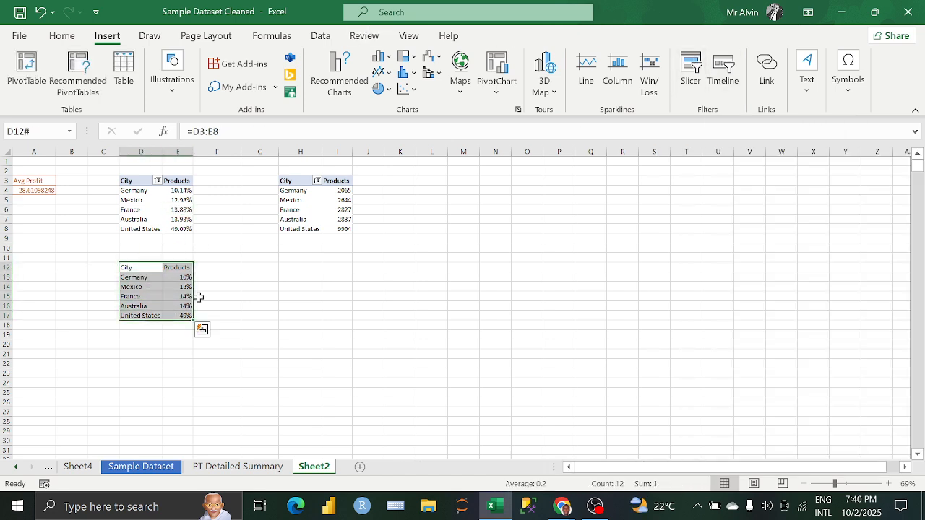
left_click(514, 109)
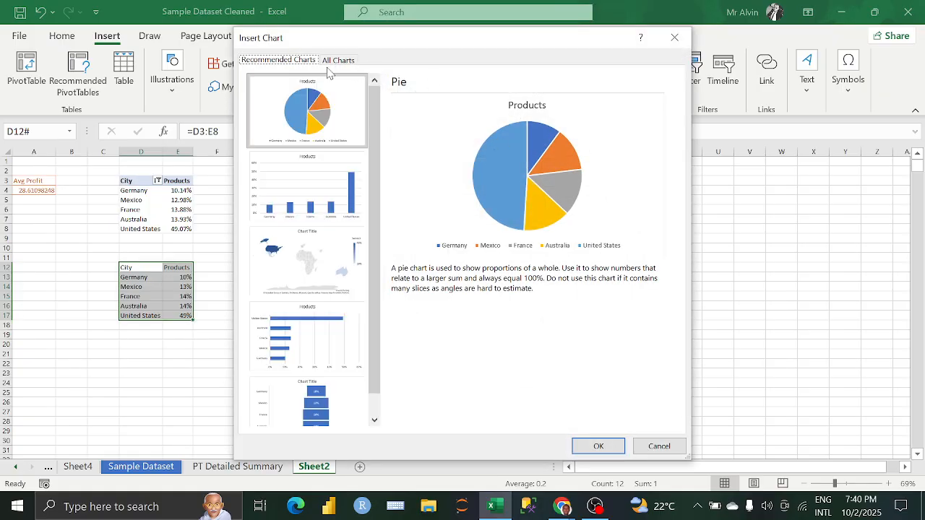
left_click(337, 61)
left_click(289, 60)
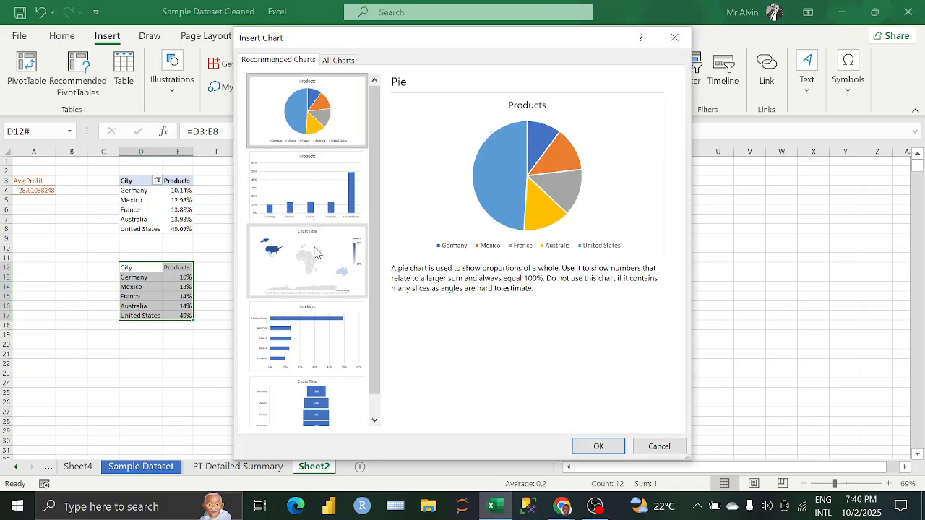
left_click(338, 61)
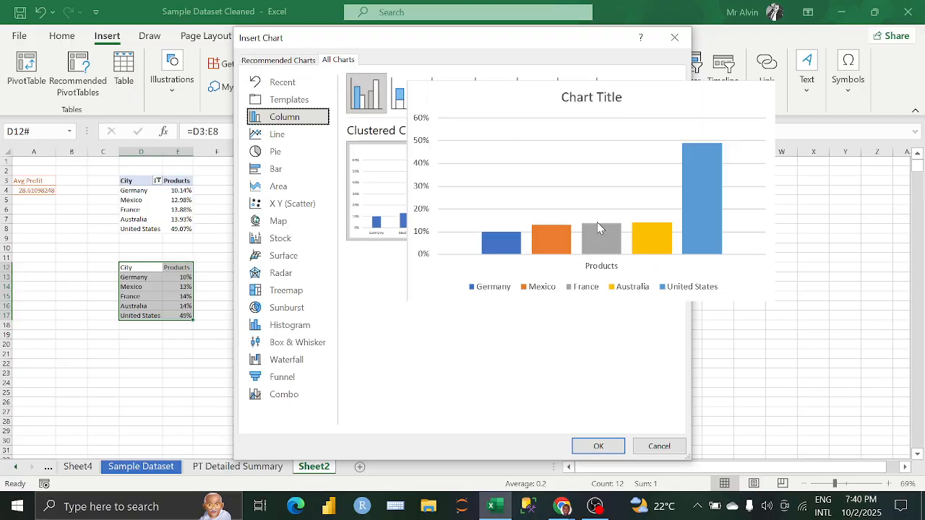
left_click(595, 446)
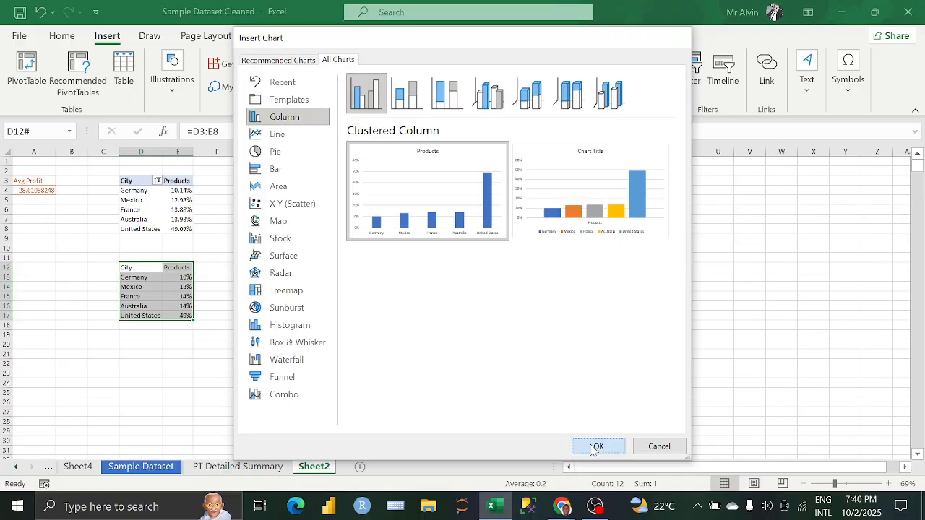
left_click_drag(360, 247, 172, 251)
- Remove the gridlines and the primary vertical axis from the Products chart
left_click(416, 251)
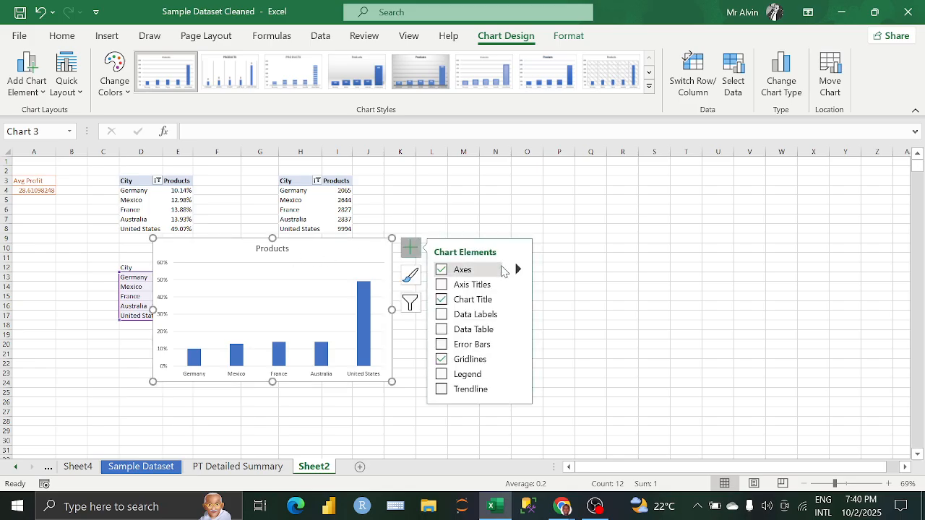
left_click(443, 362)
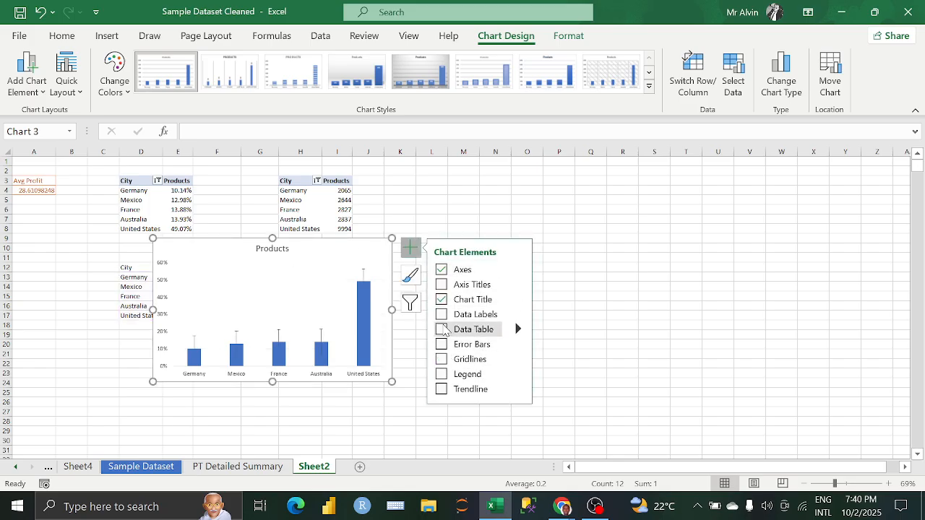
left_click(521, 270)
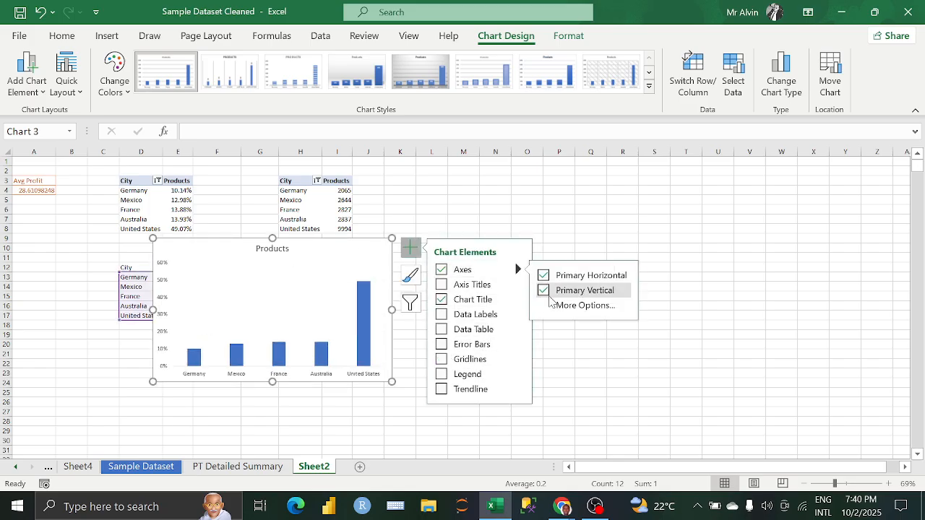
left_click(544, 291)
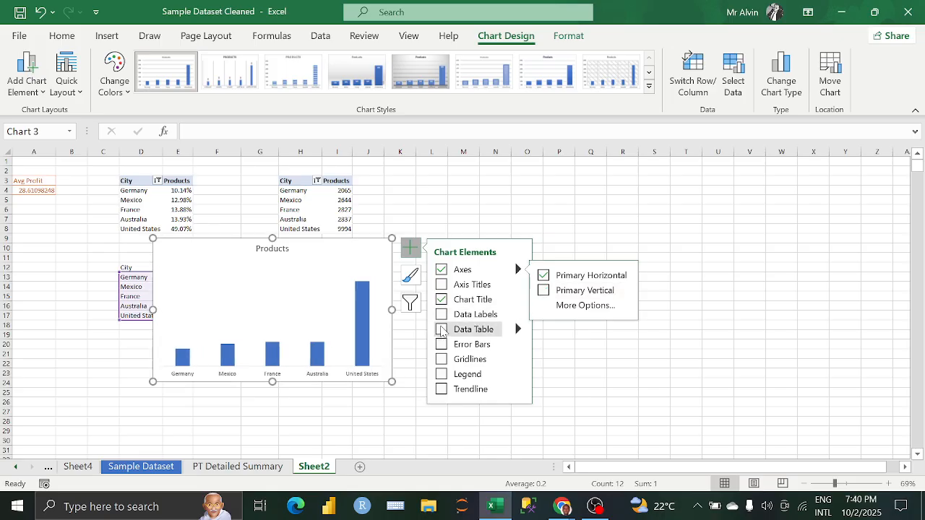
- Add data labels to the chart's columns and move the chart below the range D12:E17
left_click(441, 329)
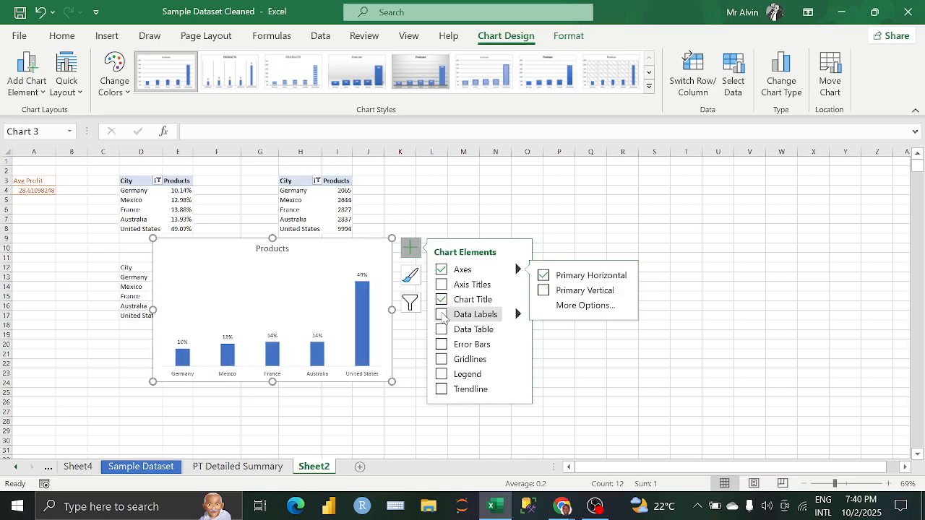
left_click(441, 315)
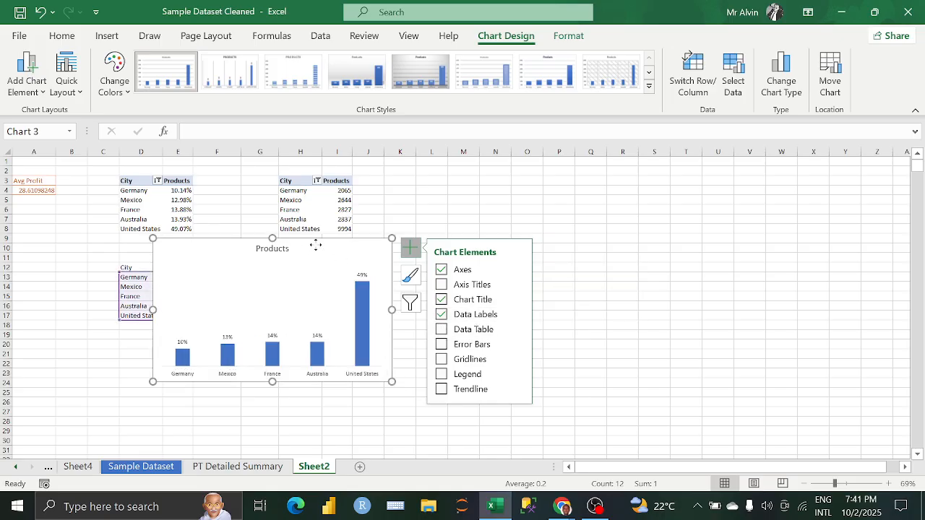
left_click_drag(316, 245, 292, 332)
- Sort the percentage pivot table's Products from largest to smallest and move the chart beside the range D12:E17
left_click(178, 199)
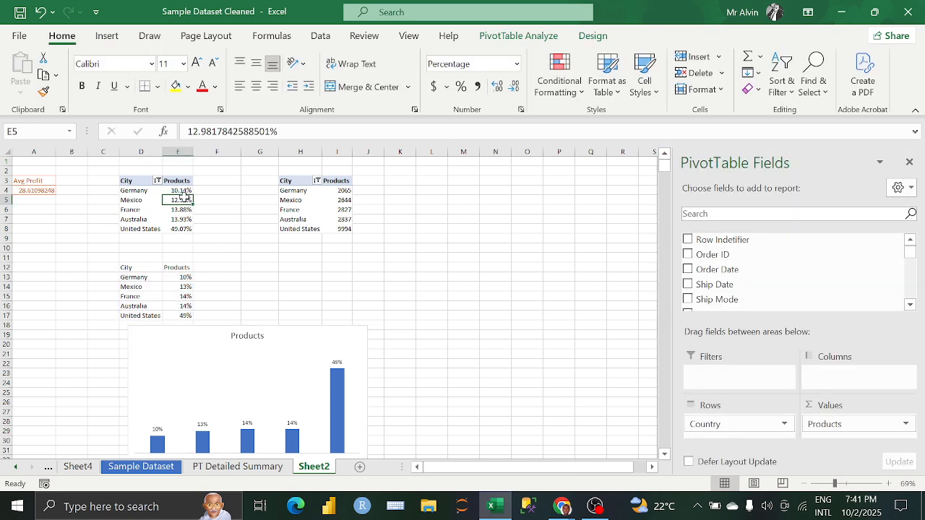
right_click(181, 200)
mouse_move(292, 306)
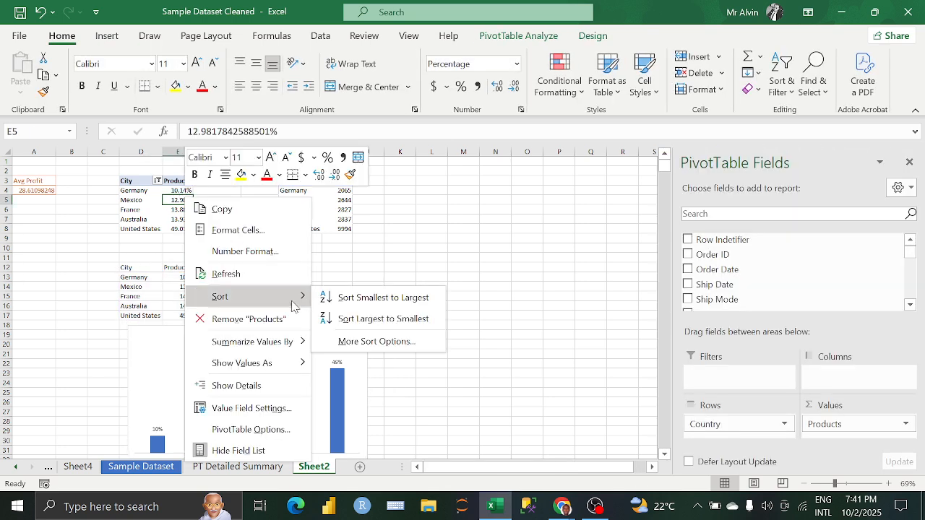
left_click(374, 318)
left_click_drag(289, 349, 287, 252)
- Change the column chart's title to "Top Products Per City"
left_click(325, 249)
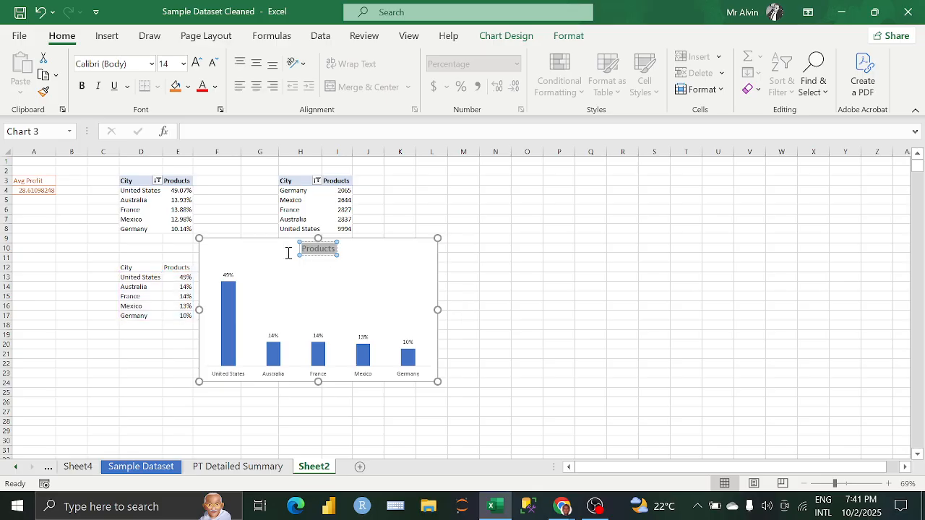
key("BackSpace")
type("Top")
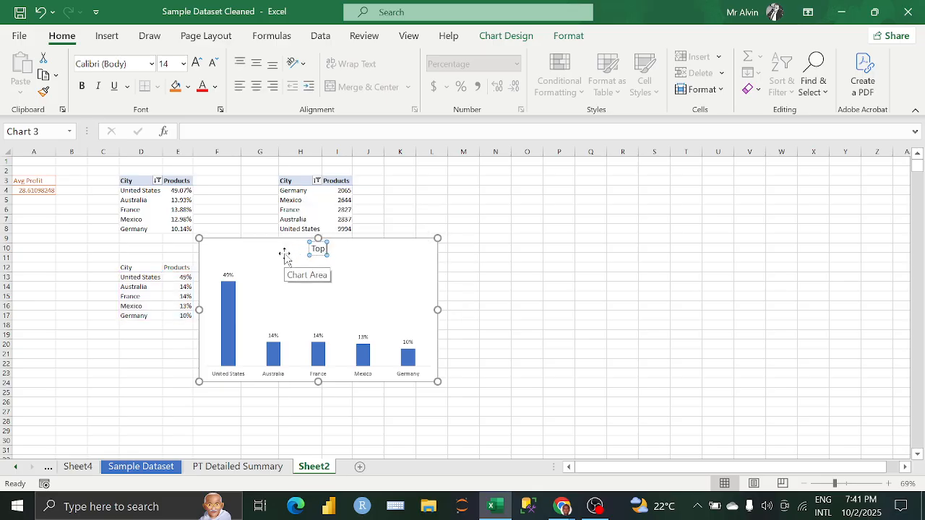
type(" Products Per C")
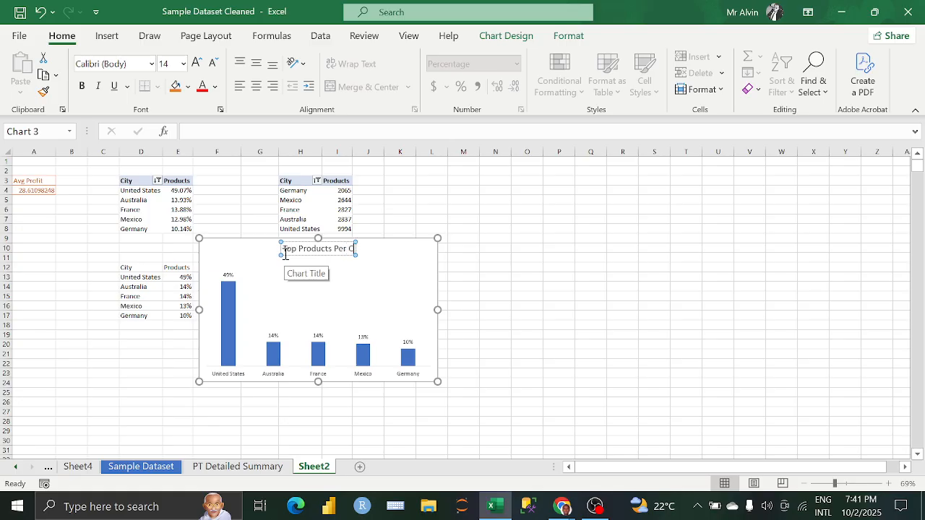
type("ity")
left_click(378, 246)
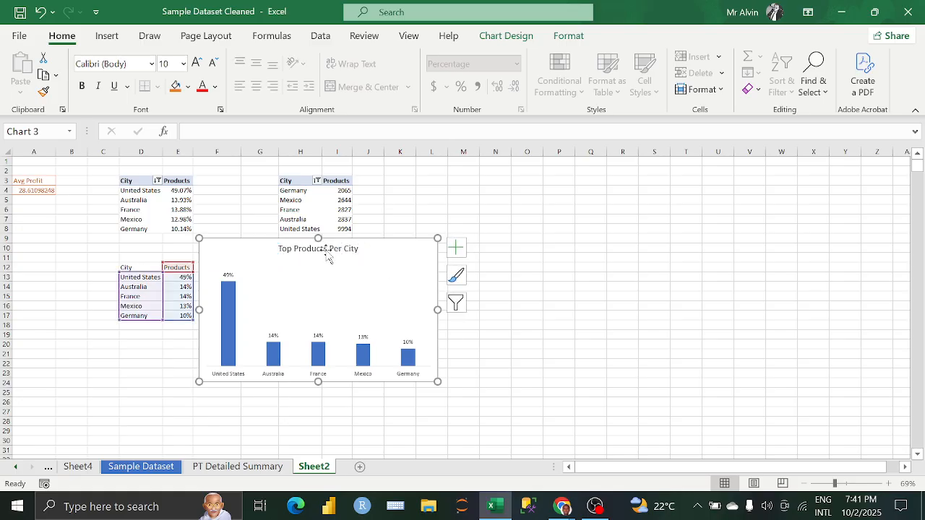
- Make the title "Top Products Per City" and the data labels of the column chart bold
left_click(355, 249)
left_click_drag(360, 249, 286, 251)
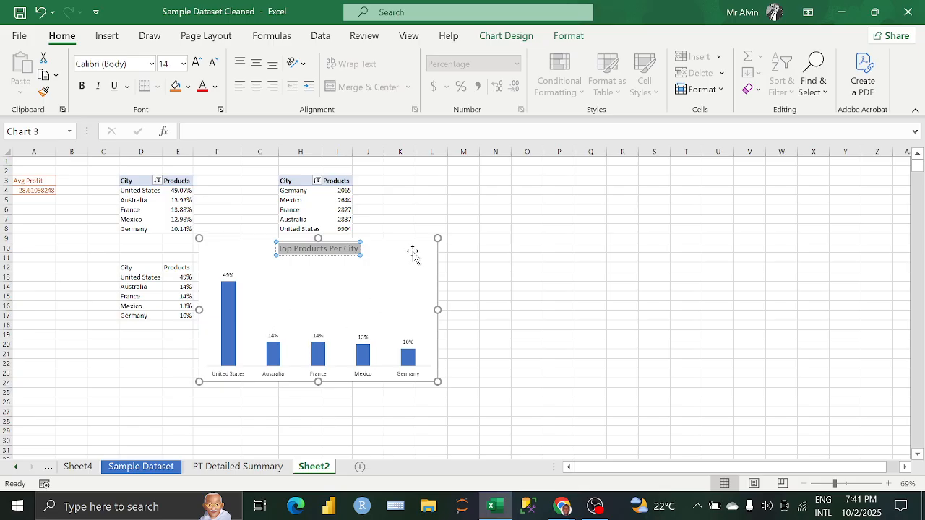
left_click(83, 88)
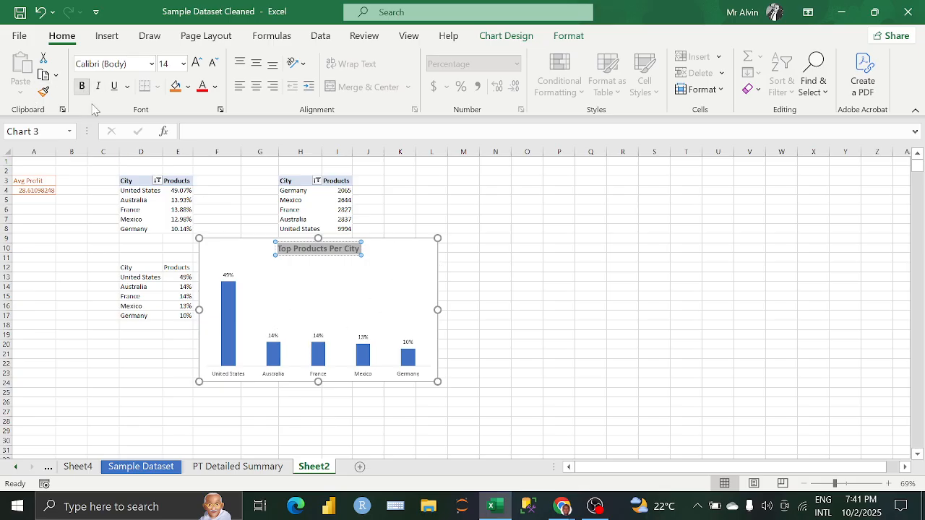
left_click(339, 289)
left_click(321, 335)
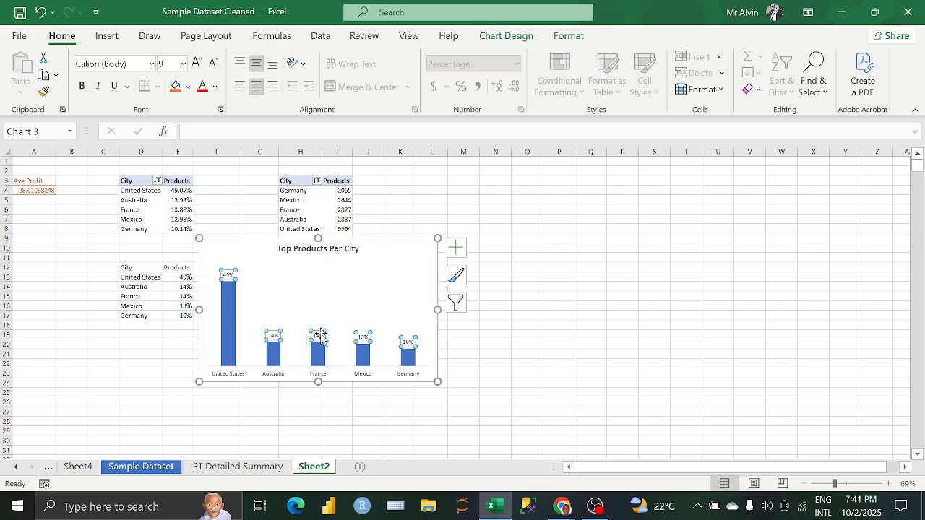
left_click(88, 88)
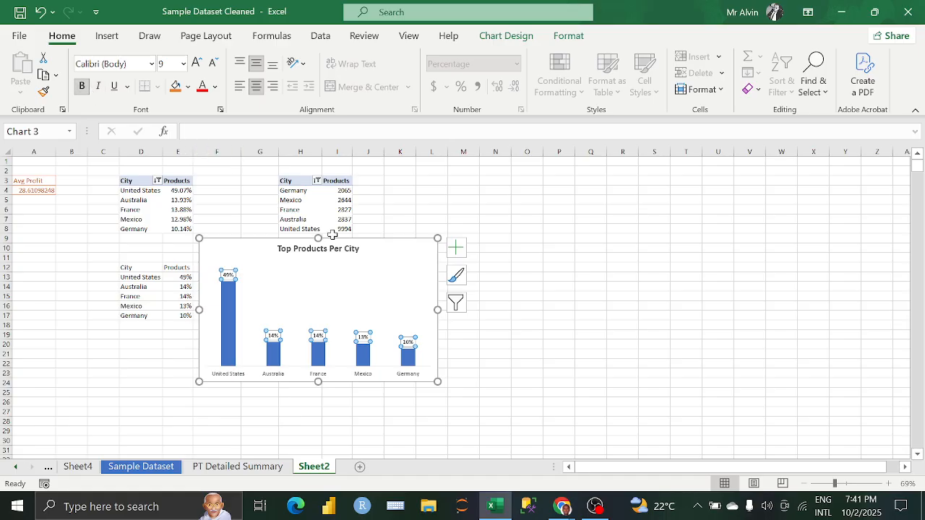
- Move the chart over the range D12:E17 and apply a bevel shape effect to its columns
left_click_drag(402, 259, 298, 270)
left_click(269, 369)
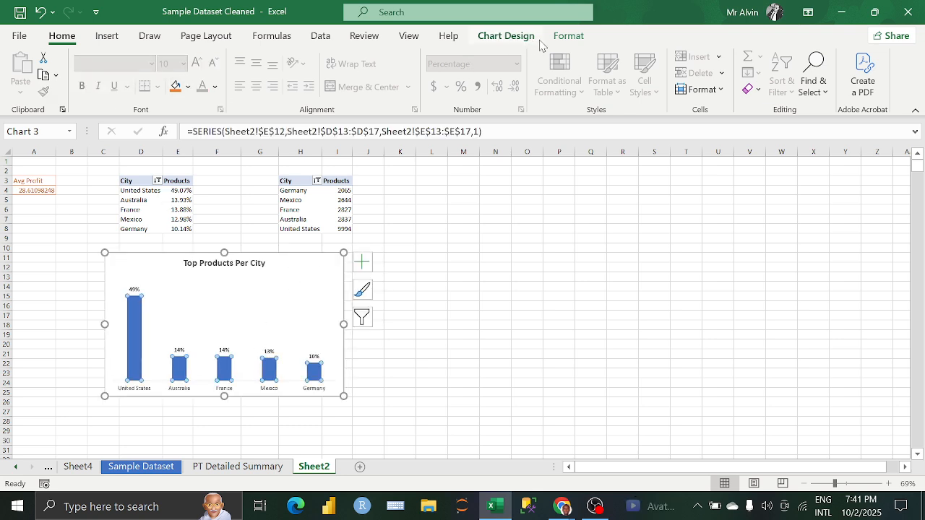
left_click(559, 40)
left_click(405, 89)
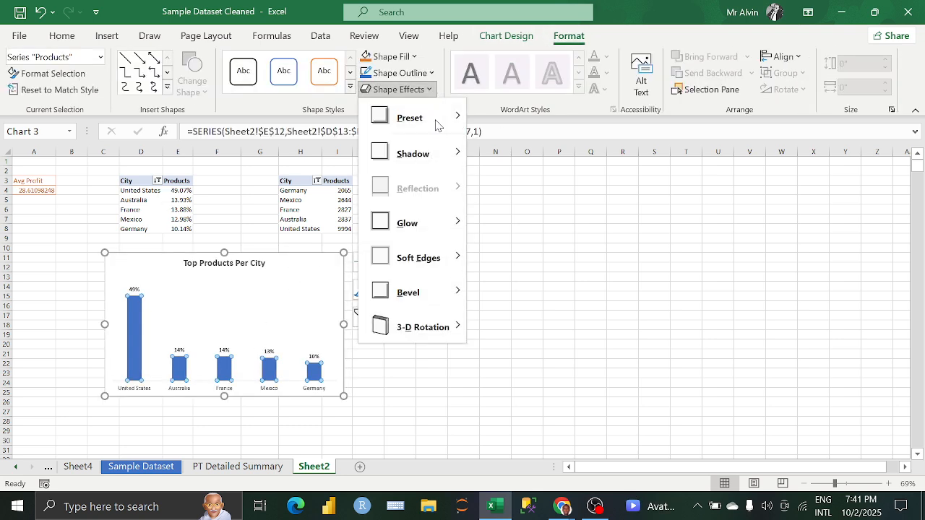
mouse_move(434, 304)
left_click(491, 351)
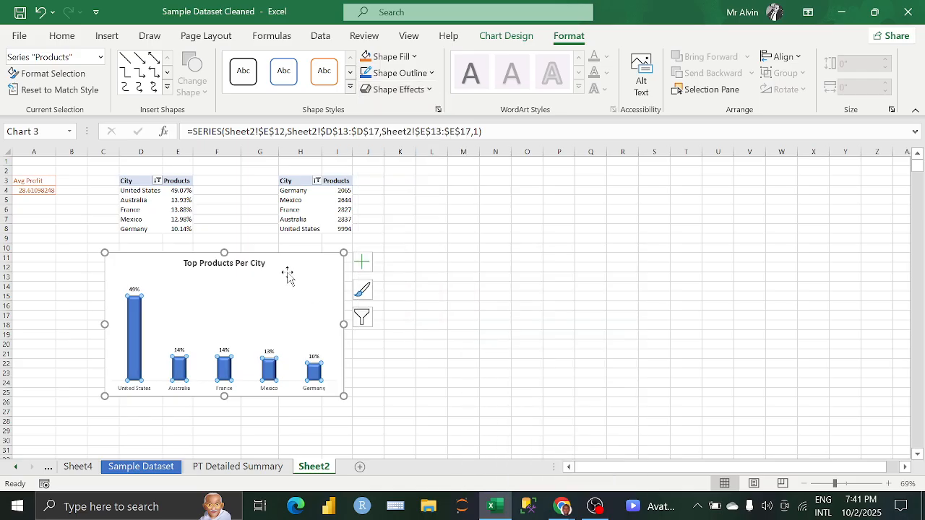
- Give the chart area a black outline and move the chart so it starts just below row 12
left_click_drag(289, 262, 248, 257)
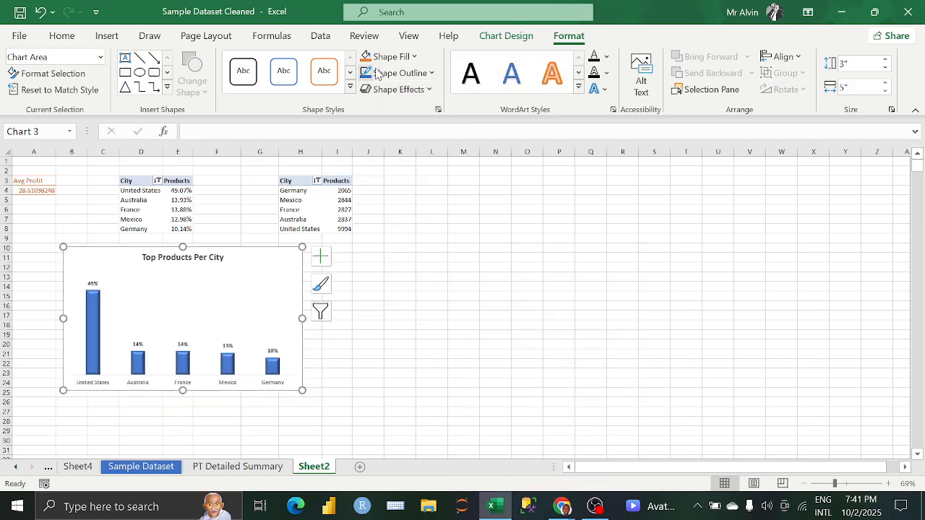
left_click(415, 73)
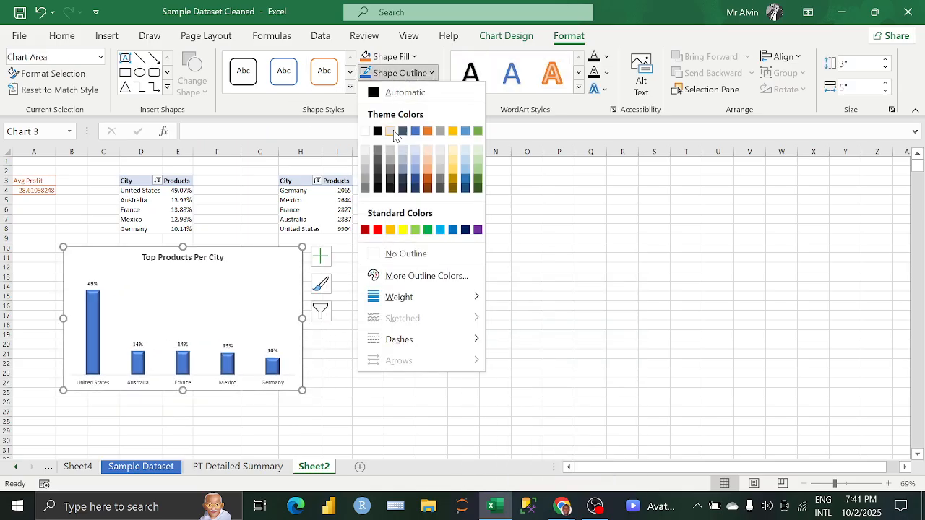
left_click(377, 131)
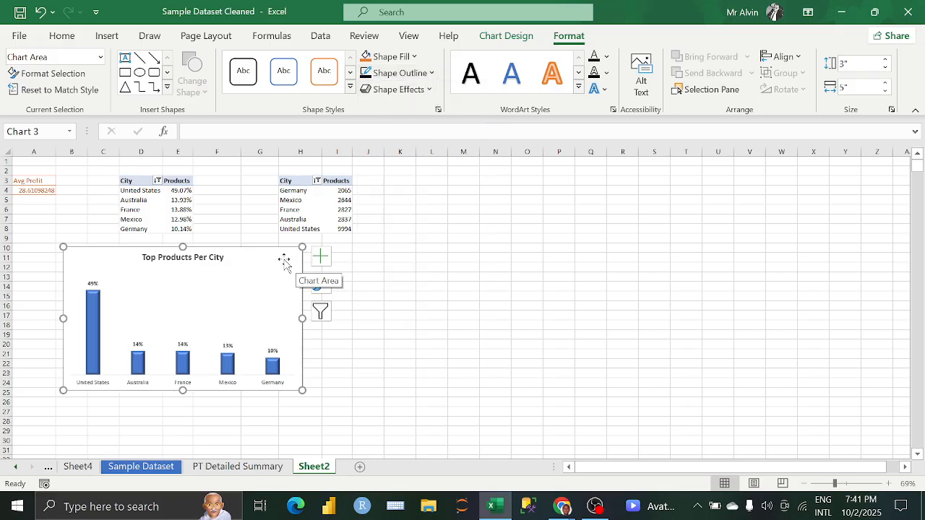
left_click_drag(284, 261, 254, 291)
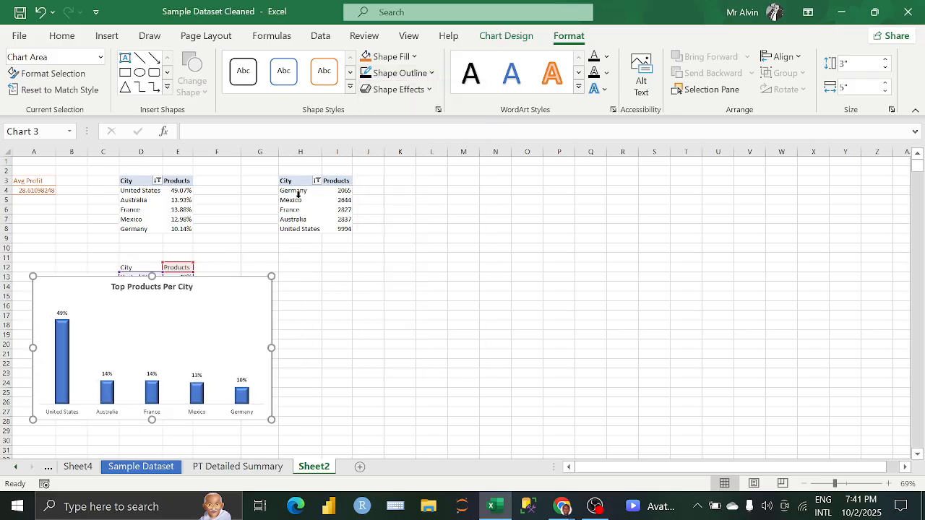
- Try to insert a Filled Map PivotChart from the City and Products count pivot table
left_click(298, 195)
left_click(327, 203)
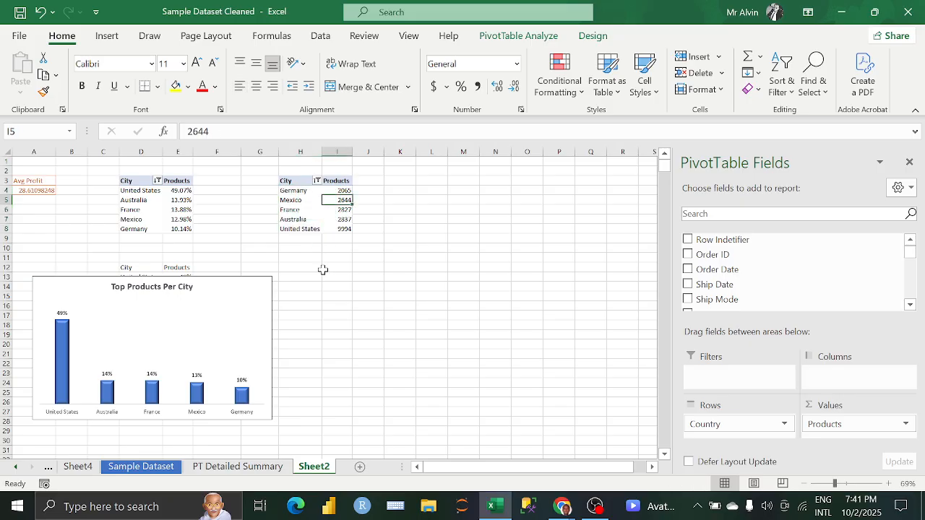
left_click(310, 261)
left_click(302, 200)
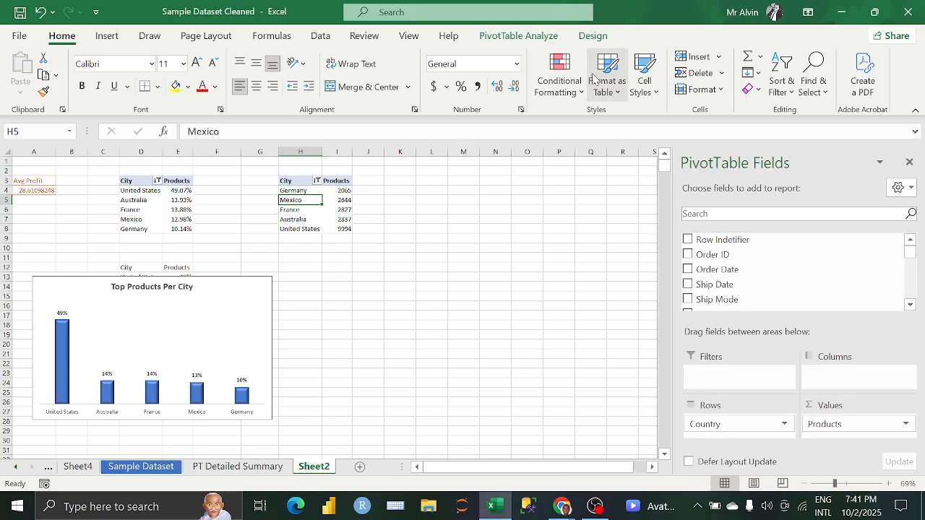
left_click(535, 41)
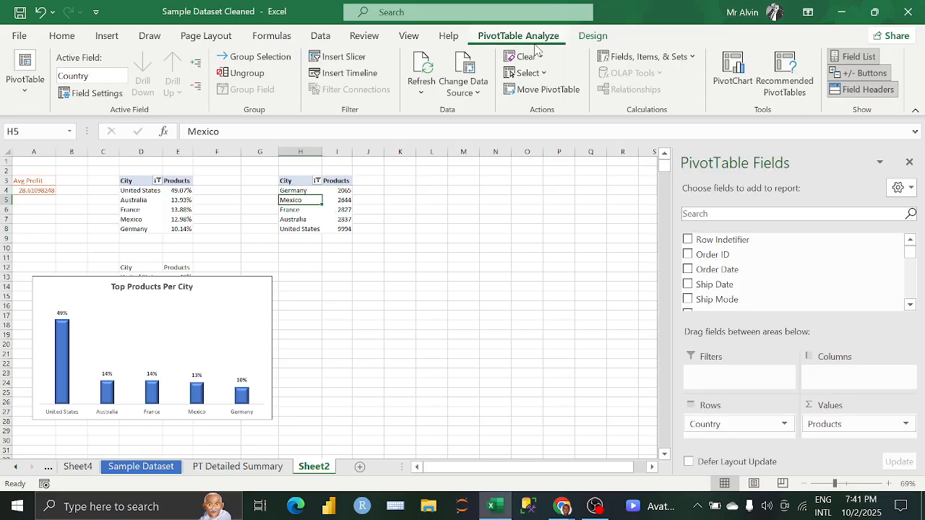
left_click(729, 86)
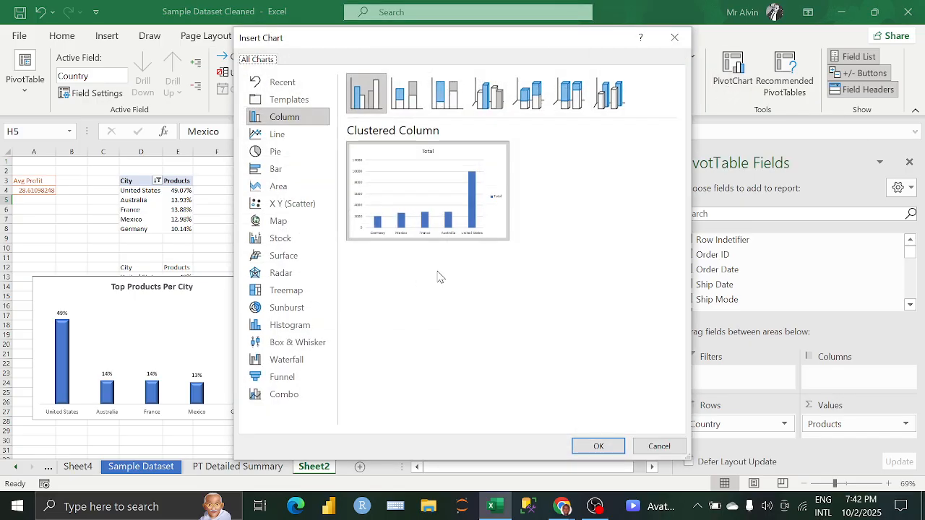
left_click(306, 229)
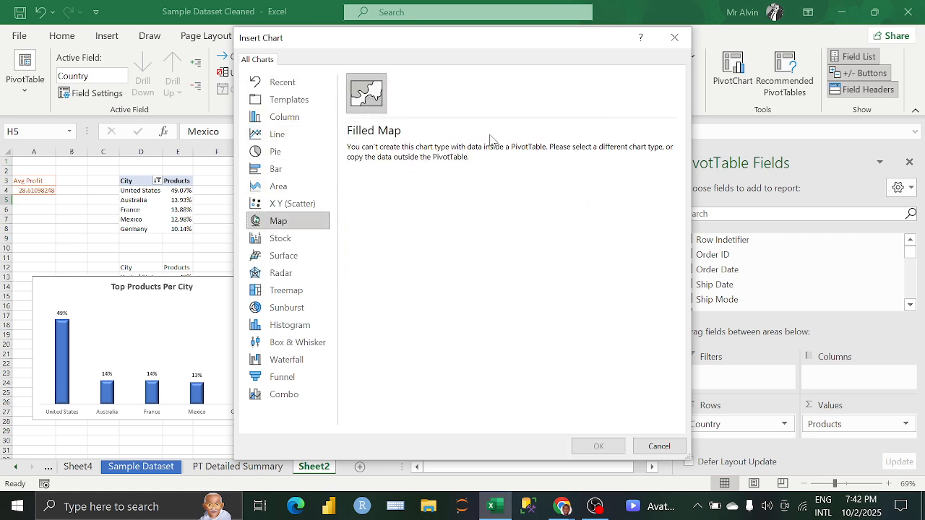
left_click(674, 37)
left_click(349, 302)
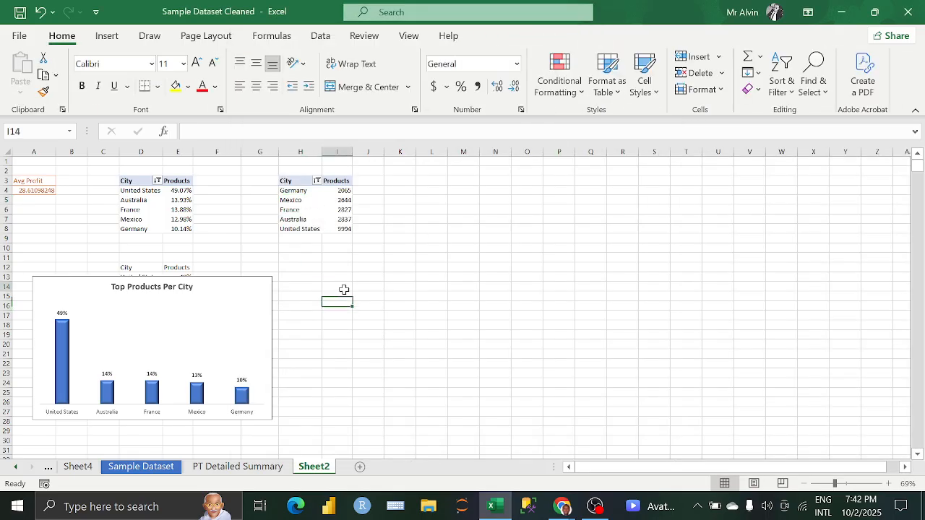
- Reproduce the count pivot table outside the pivot by entering =H3:I8 in cell H13
left_click(345, 289)
left_click(313, 287)
type("=")
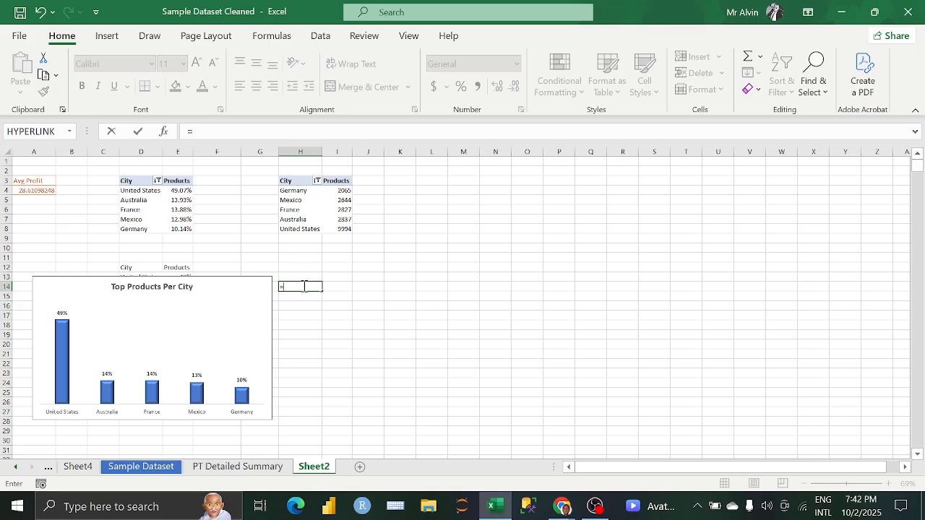
key("Escape")
left_click(302, 276)
type("=")
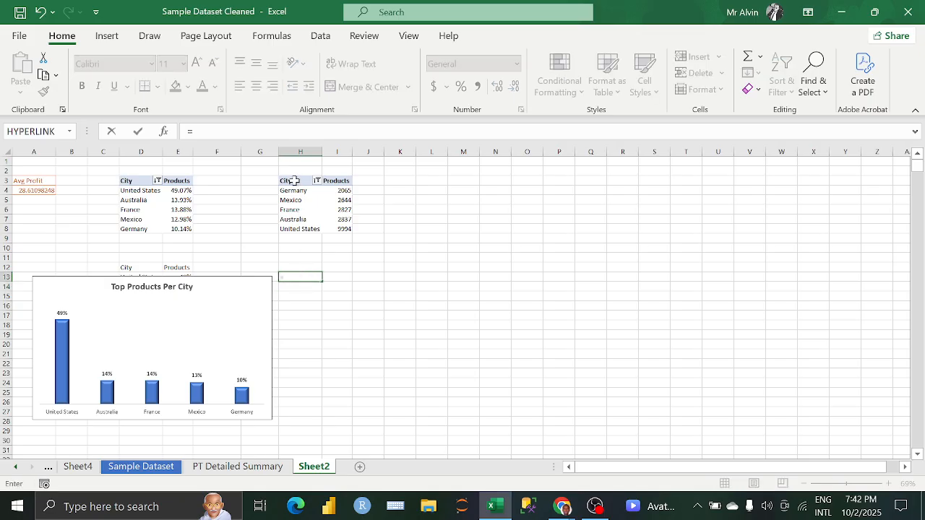
left_click_drag(294, 181, 347, 229)
key("Return")
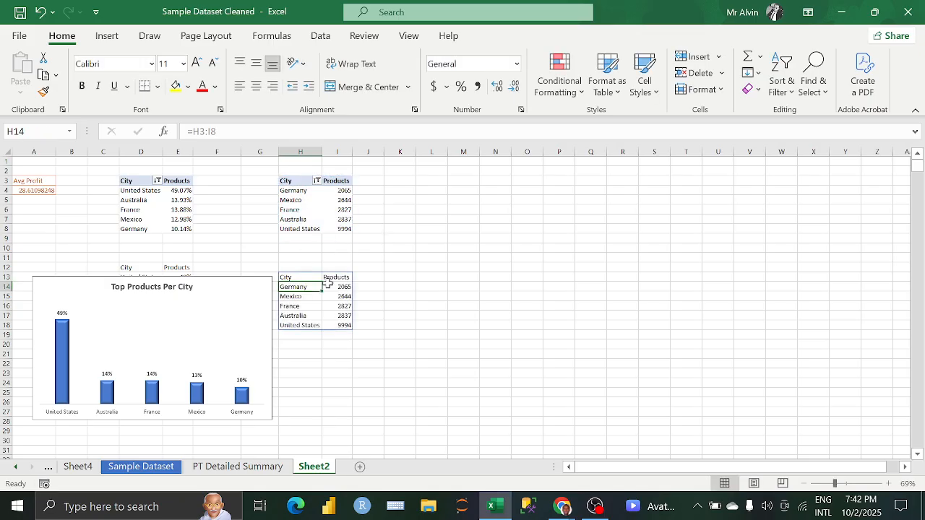
- Insert a filled map chart from the range H13:I18 and place it beside the count pivot table
left_click_drag(300, 279, 347, 326)
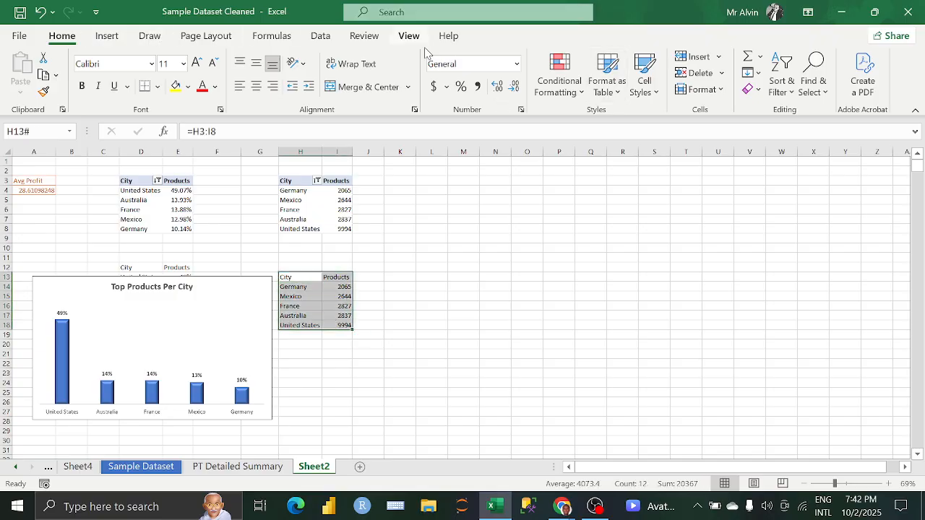
left_click(107, 36)
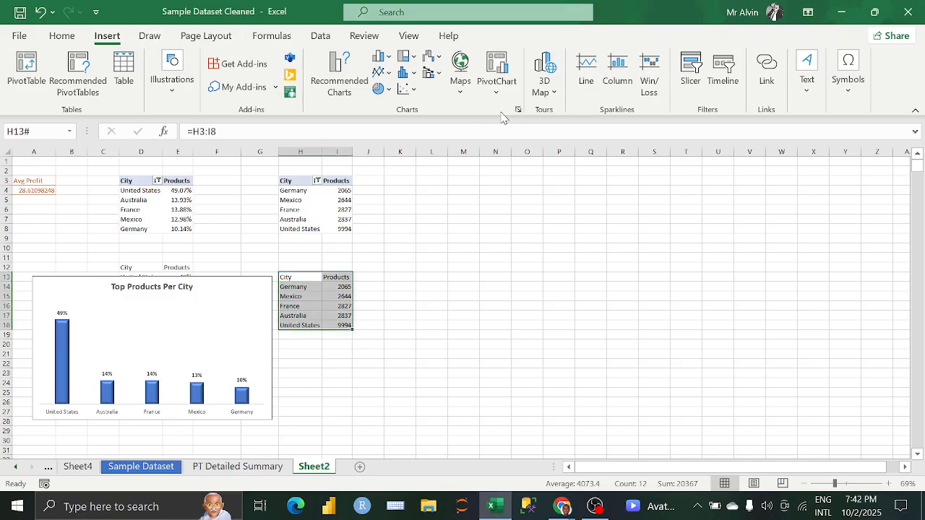
left_click(460, 92)
left_click(466, 144)
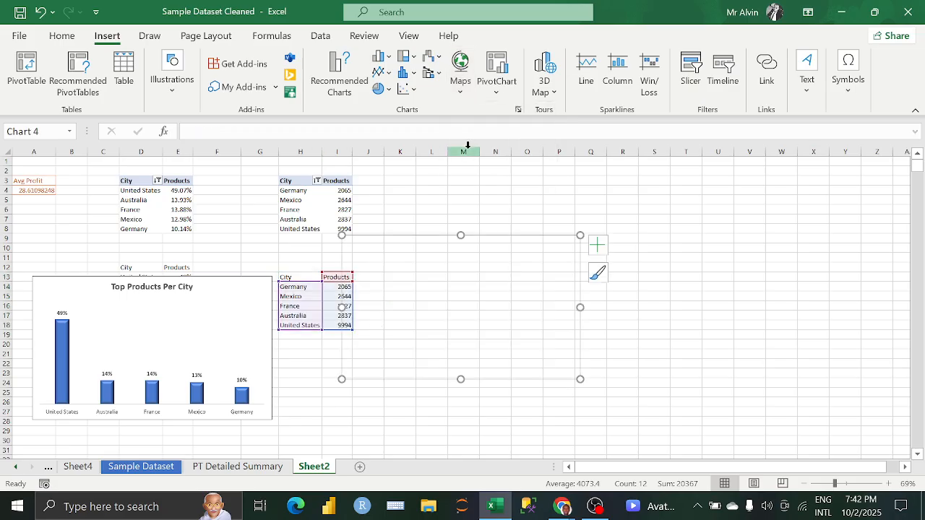
left_click_drag(490, 249, 532, 222)
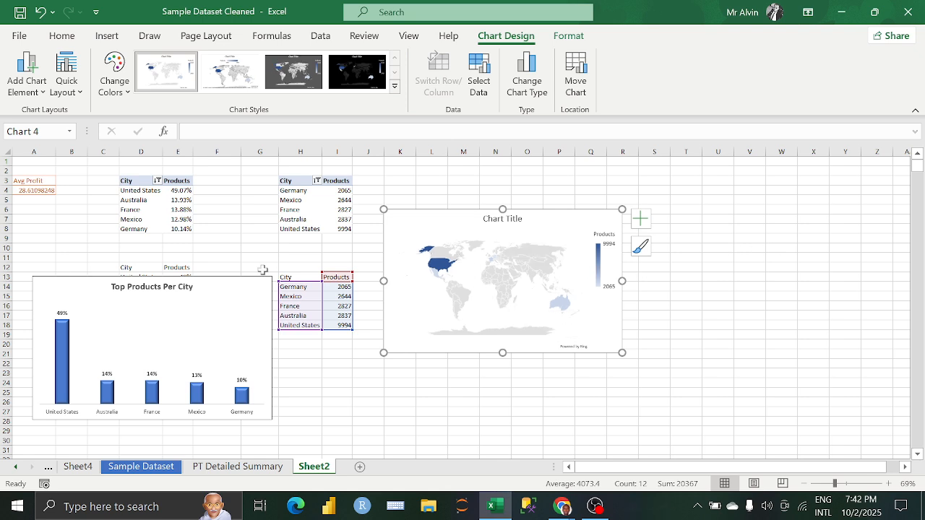
- Delete the copied data in H13:I18 and the map chart based on it
left_click(317, 181)
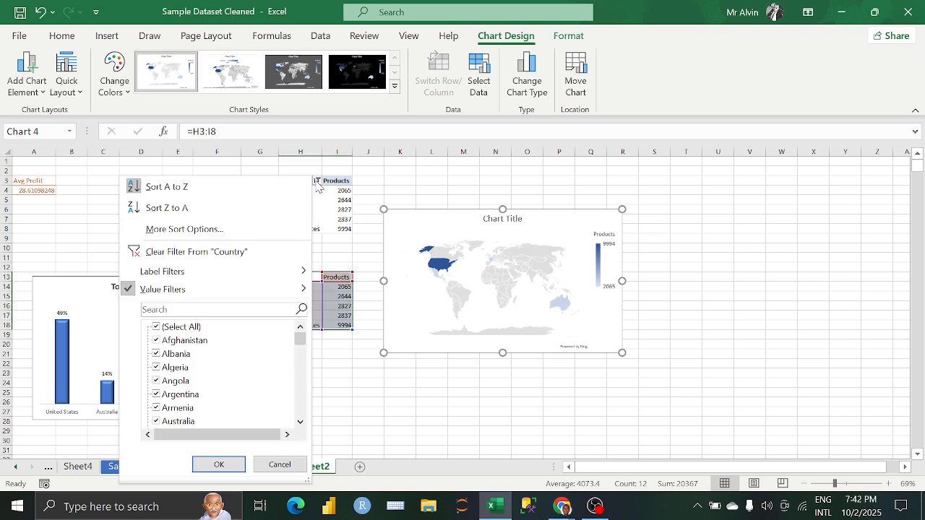
left_click(322, 281)
left_click_drag(295, 277, 332, 323)
key("Delete")
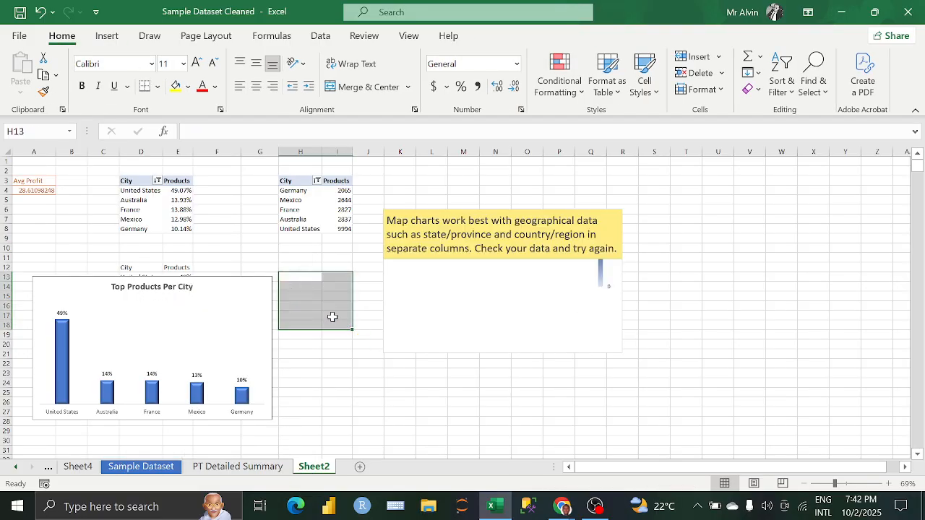
left_click(447, 245)
key("Delete")
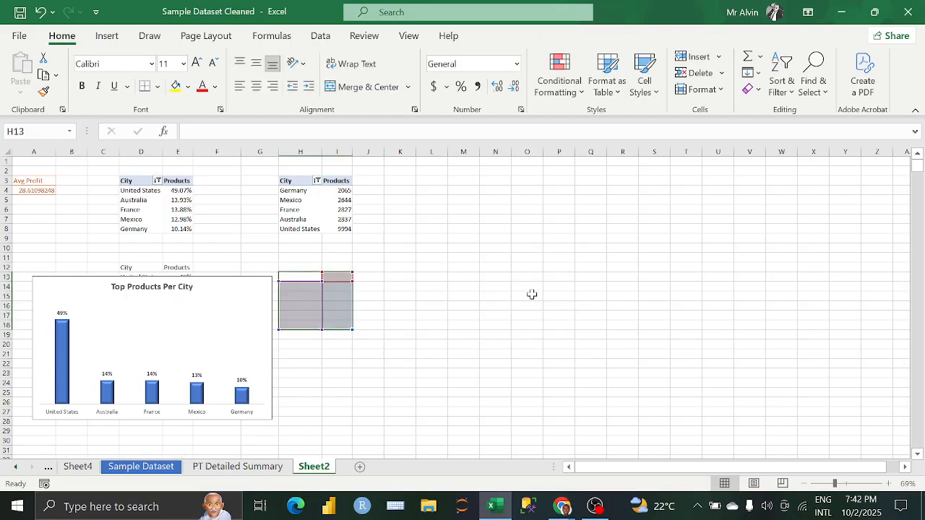
- Move the column chart directly below the percentage pivot table and clear the Country filter from the count pivot table
left_click(344, 267)
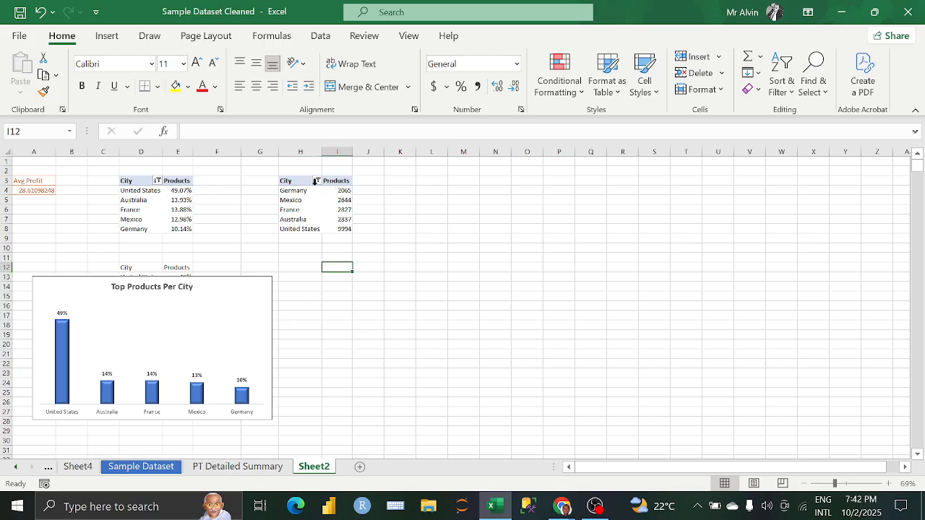
left_click_drag(250, 278, 242, 244)
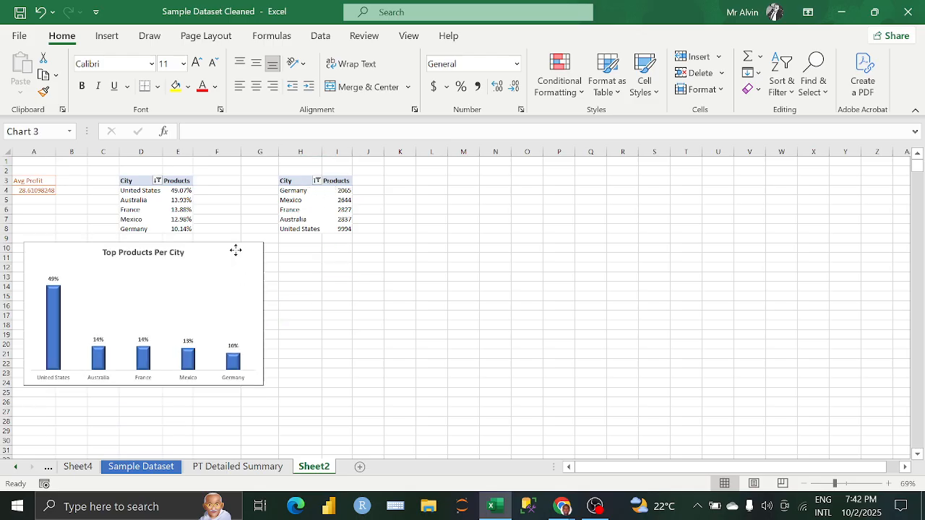
left_click(317, 182)
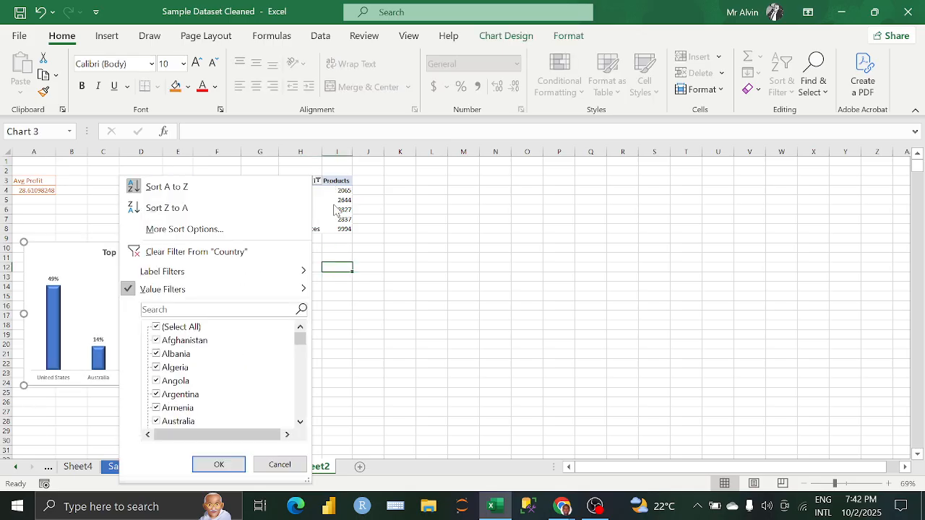
left_click(217, 250)
left_click(316, 180)
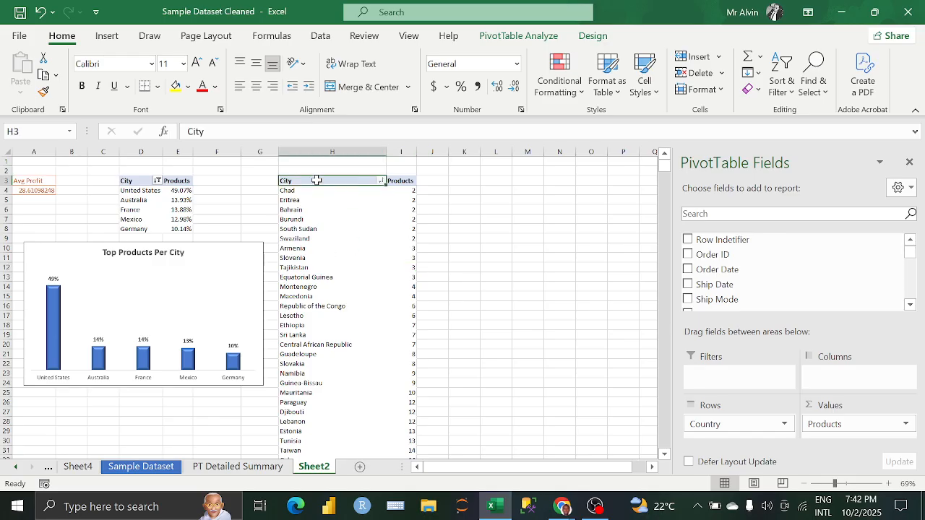
- Reproduce the full country count pivot table outside the pivot by entering =H3:I150 in cell L3
left_click(487, 181)
type("=")
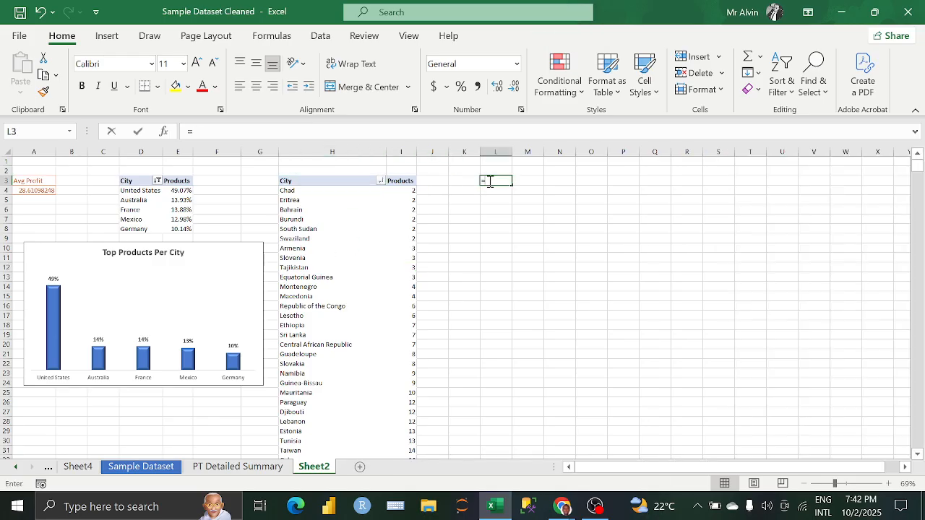
left_click(320, 181)
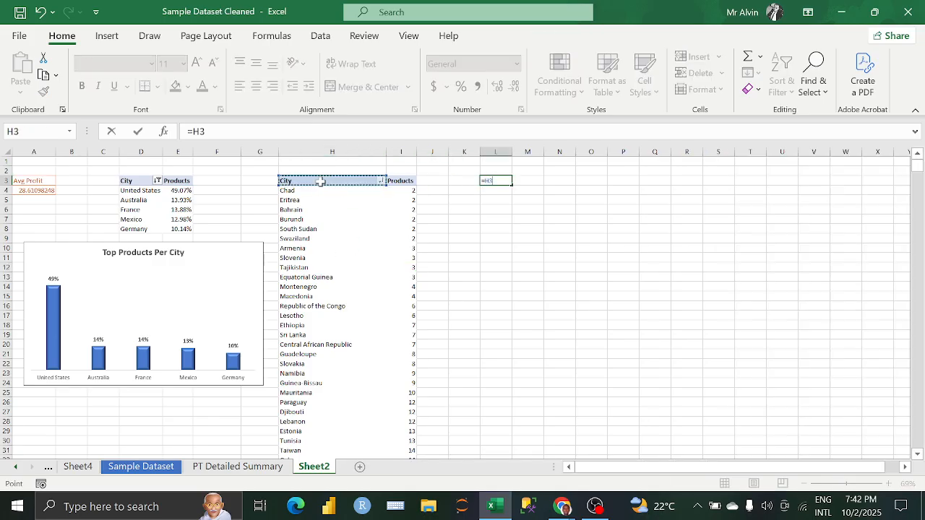
key("ctrl+shift+Right")
key("ctrl+shift+Down")
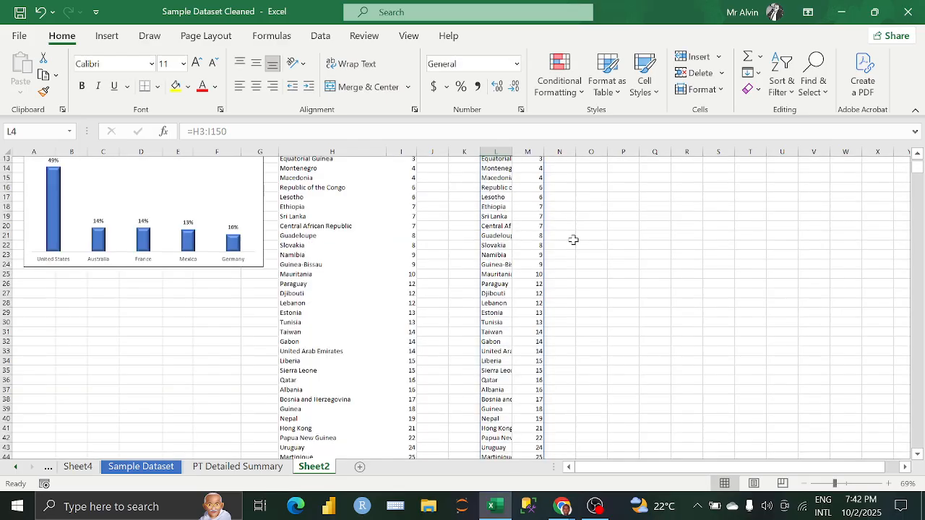
key("Return")
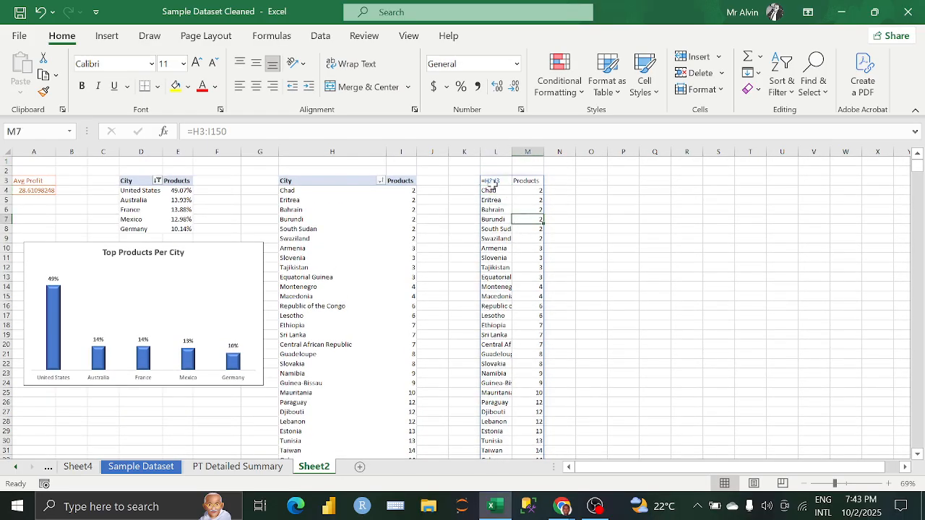
- Clear the spilled array formula from cell L3
left_click(492, 182)
key("Down")
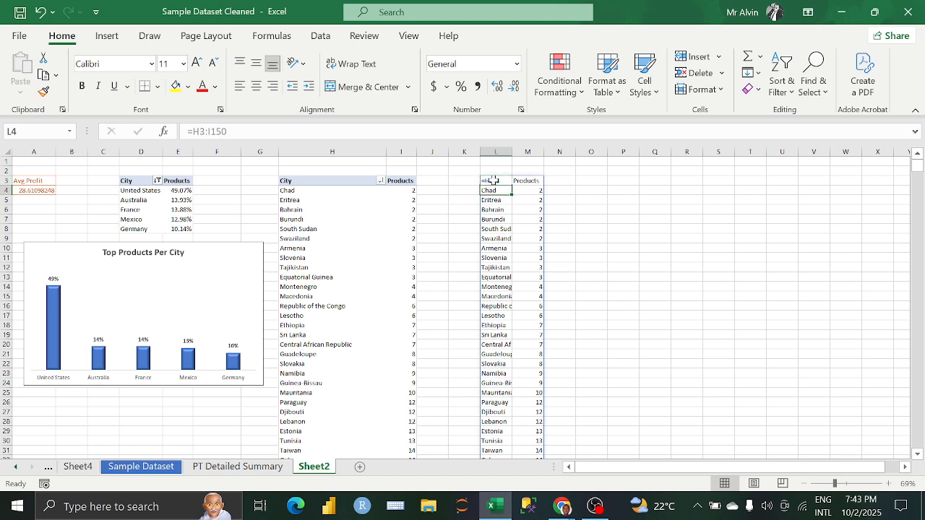
left_click(492, 180)
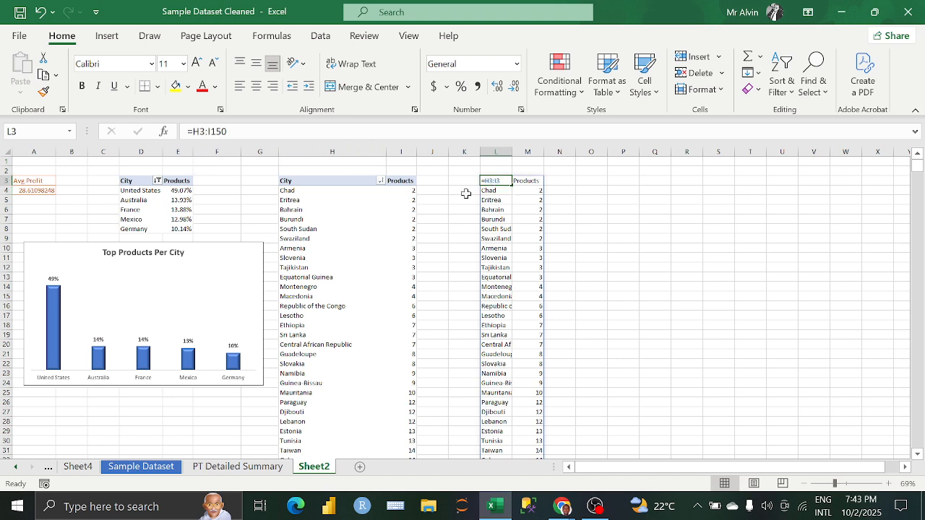
key("F2")
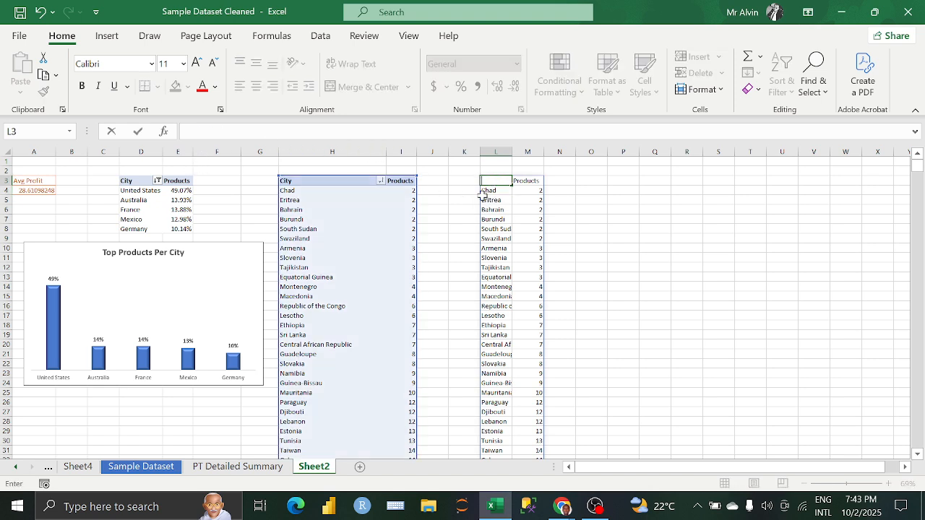
key("BackSpace")
key("BackSpace")
key("BackSpace")
key("BackSpace")
key("BackSpace")
key("BackSpace")
key("BackSpace")
key("BackSpace")
left_click(454, 202)
- Enter =H3:I150 in cell L3 to reproduce the count pivot table outside the pivot
left_click(490, 182)
type("=")
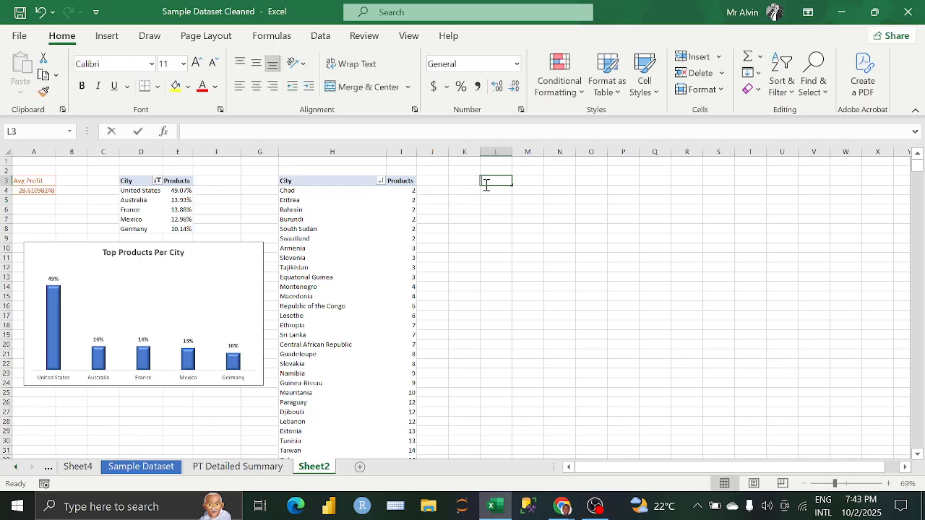
left_click(331, 179)
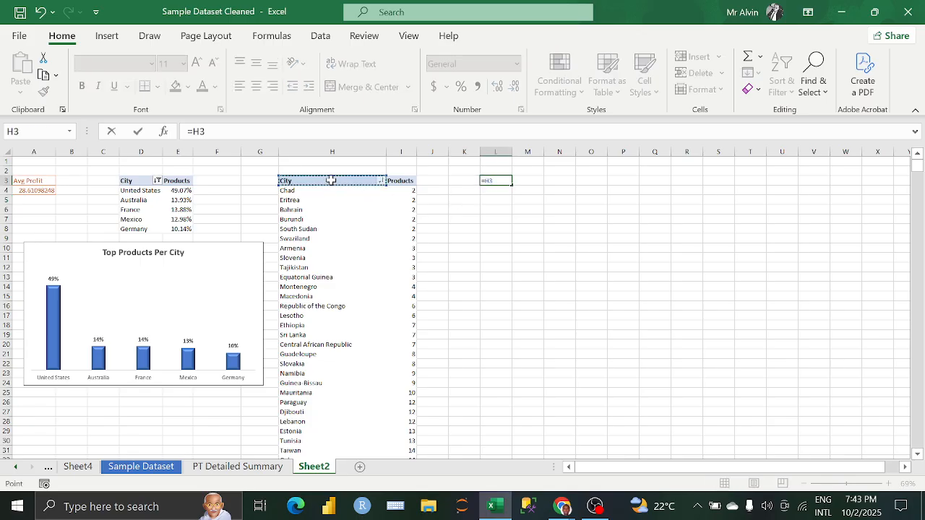
key("shift+Right")
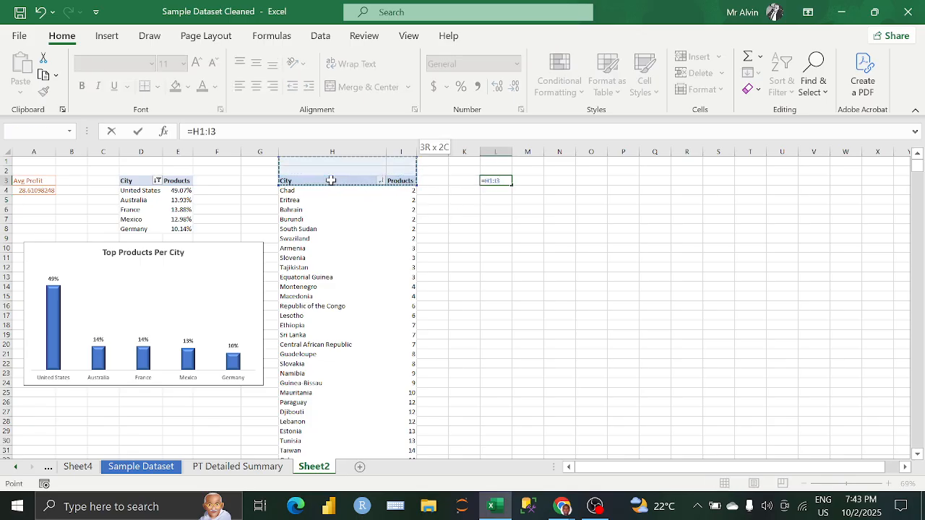
key("ctrl+shift+Down")
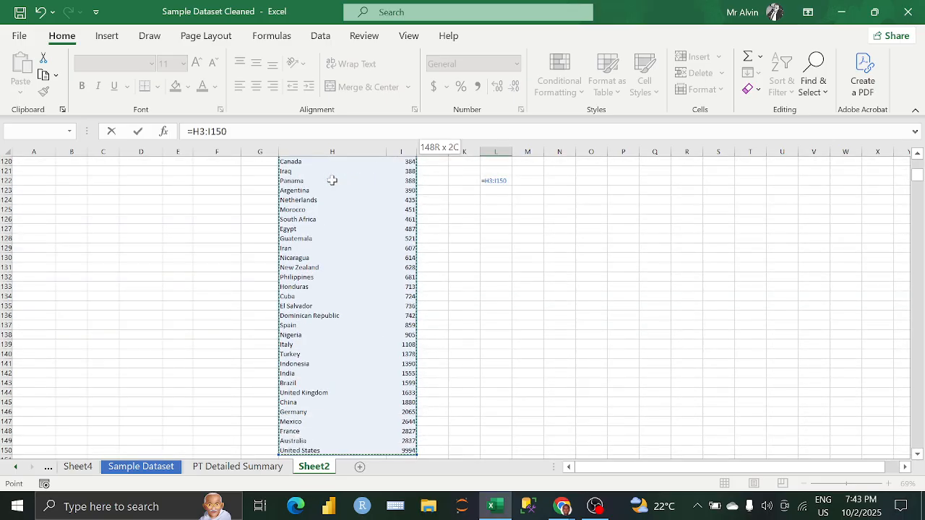
key("Return")
scroll(534, 195, "up", 1)
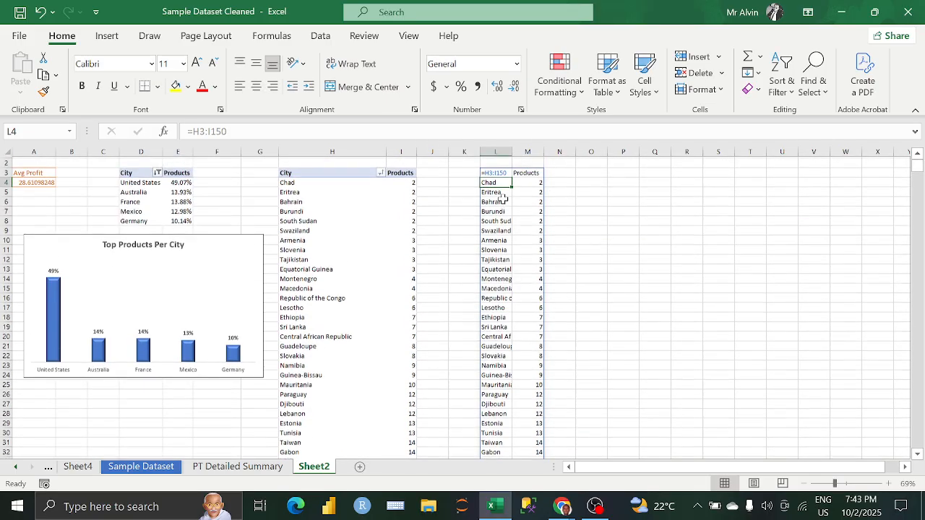
- Autofit the width of column L so the country names in the copied range fit
left_click(518, 189)
left_click(504, 181)
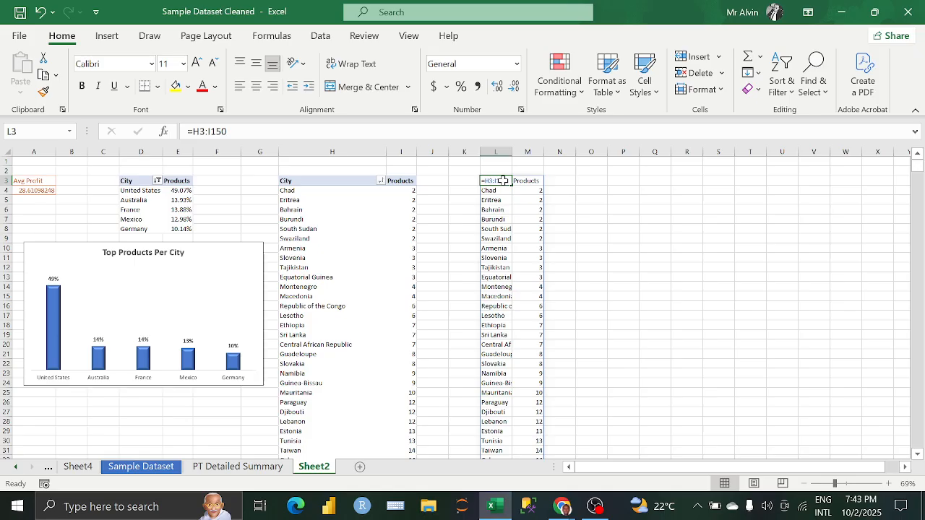
key("ctrl+shift+Right")
key("ctrl+shift+Down")
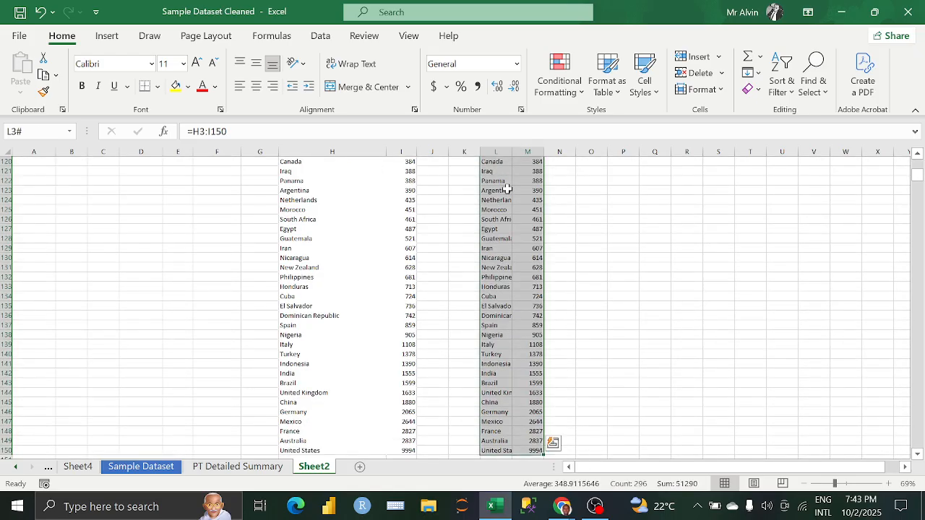
double_click(511, 149)
scroll(571, 217, "up", 11)
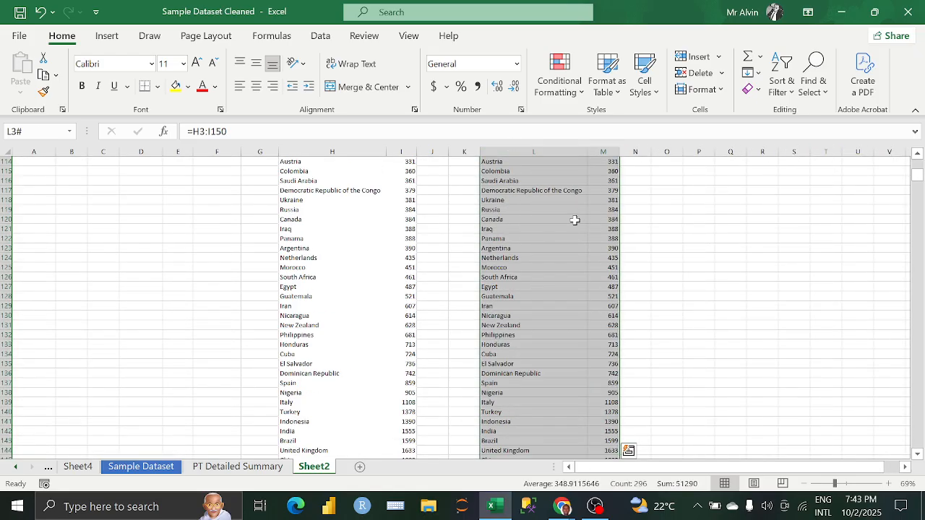
- Try to insert a filled map chart directly from the count pivot table
left_click(110, 35)
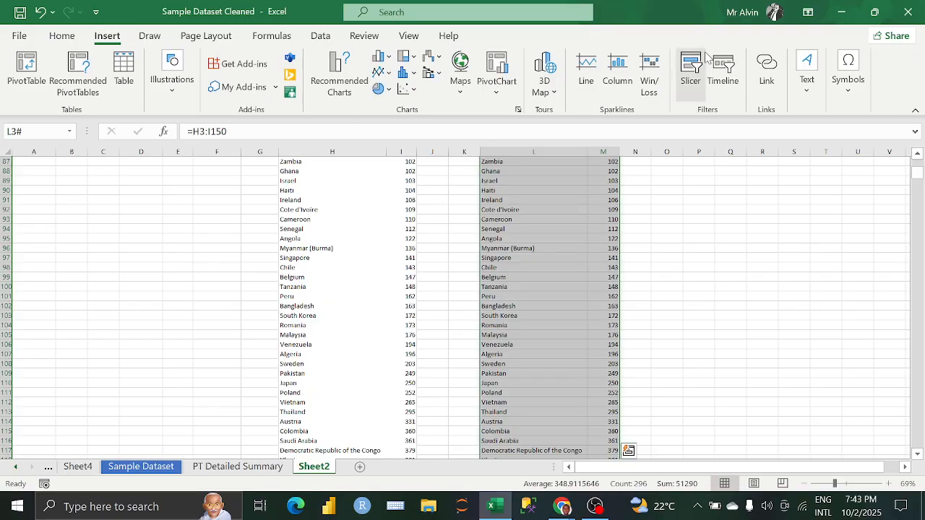
scroll(448, 205, "up", 1)
scroll(448, 205, "up", 5)
left_click(366, 228)
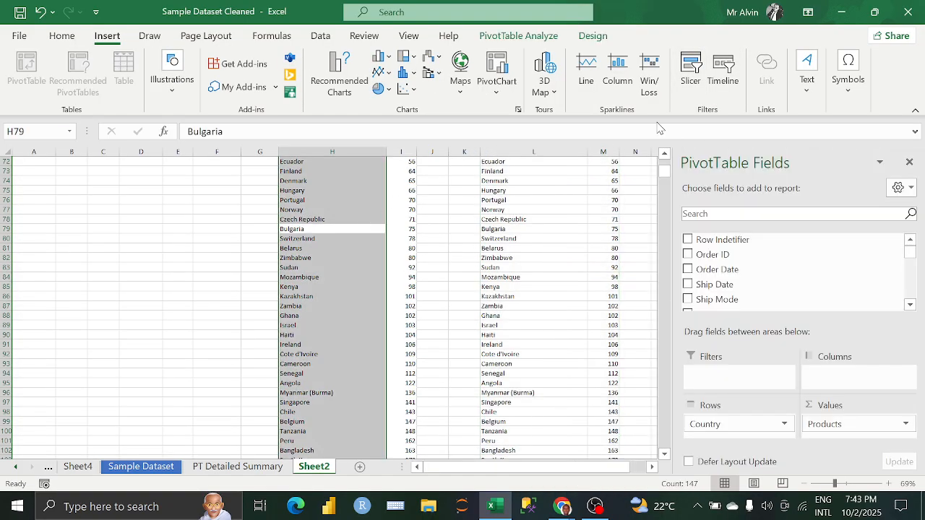
left_click(518, 35)
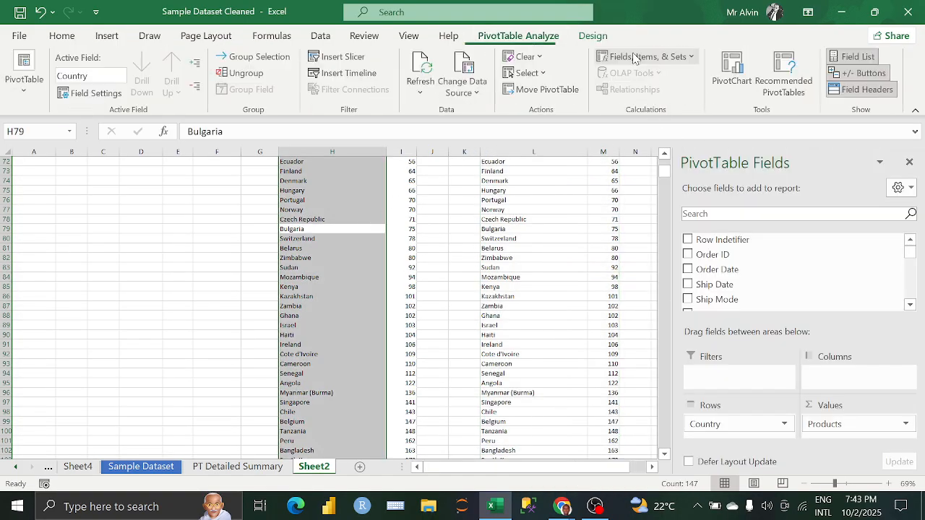
left_click(732, 73)
left_click(279, 221)
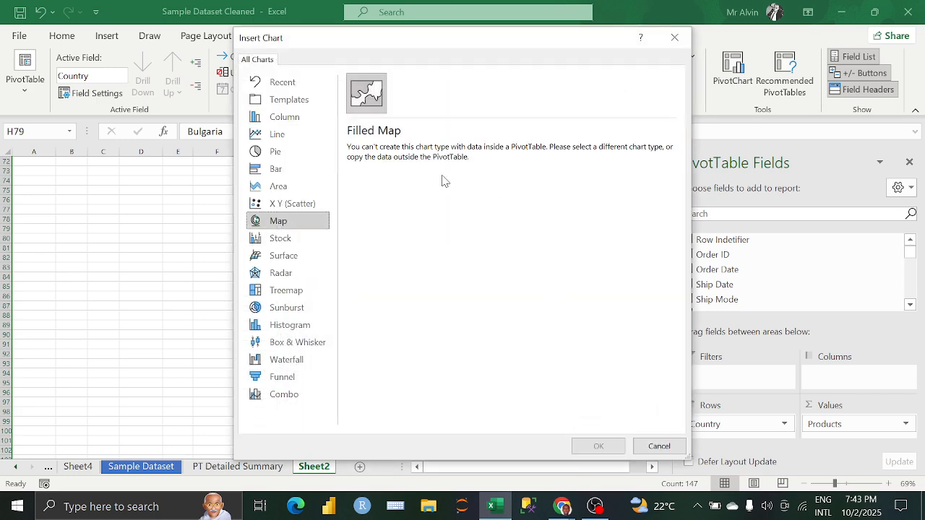
left_click(674, 36)
scroll(562, 166, "up", 7)
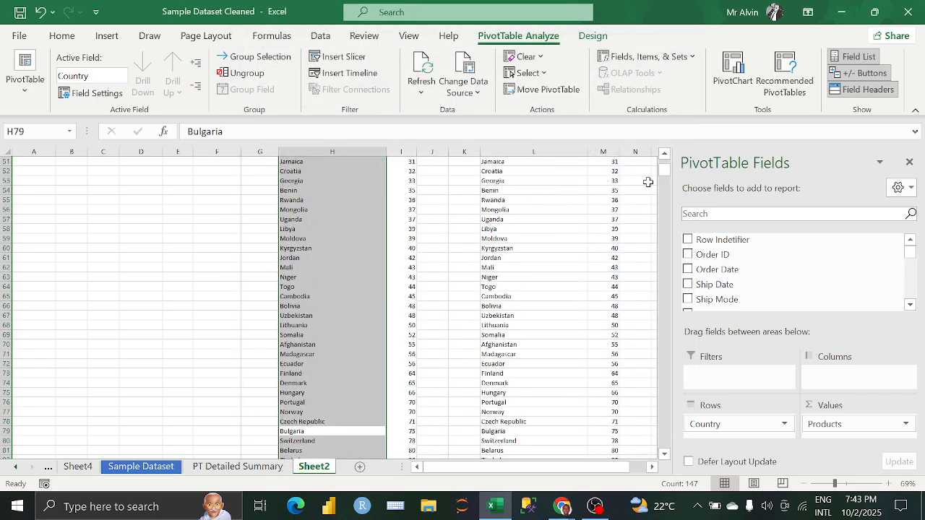
- Select the copied range L3:M150 and preview a filled map chart of it, then dismiss the chart choice
left_click_drag(665, 174, 664, 161)
left_click(503, 184)
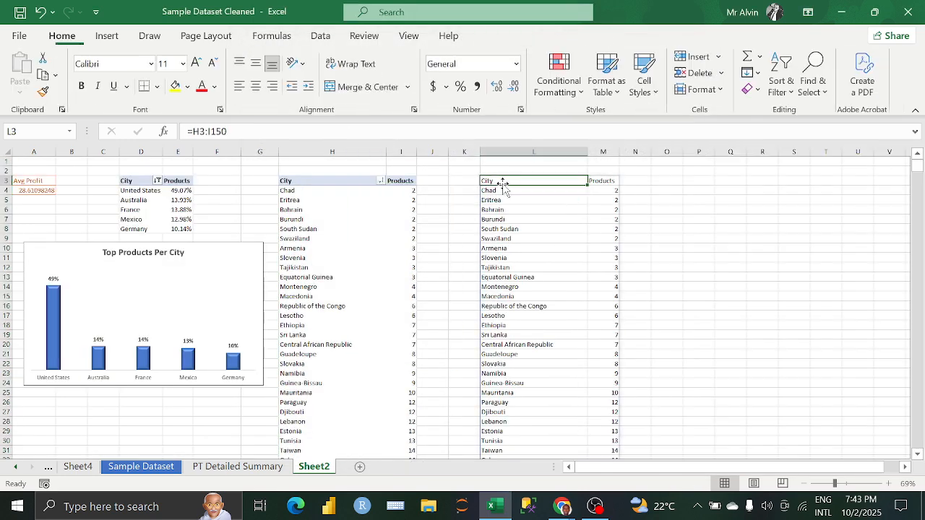
key("shift+Right")
key("ctrl+shift+Down")
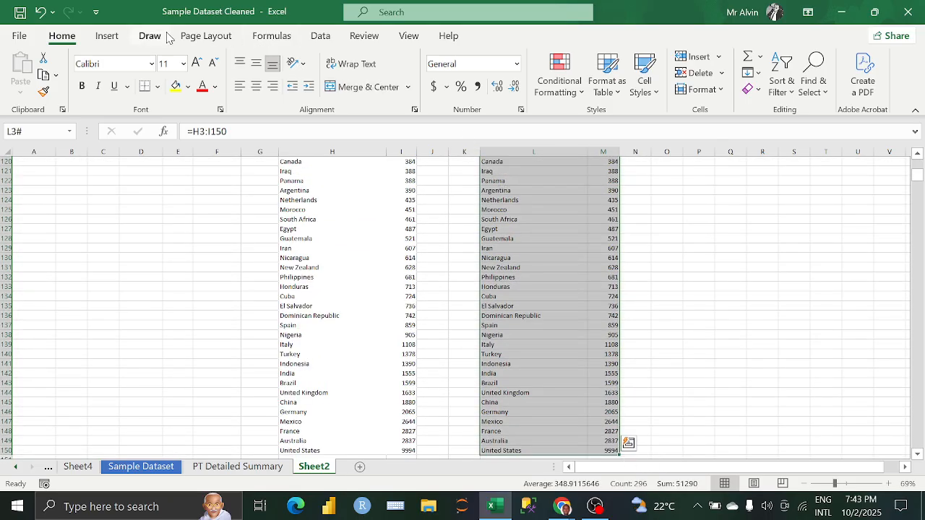
left_click(107, 36)
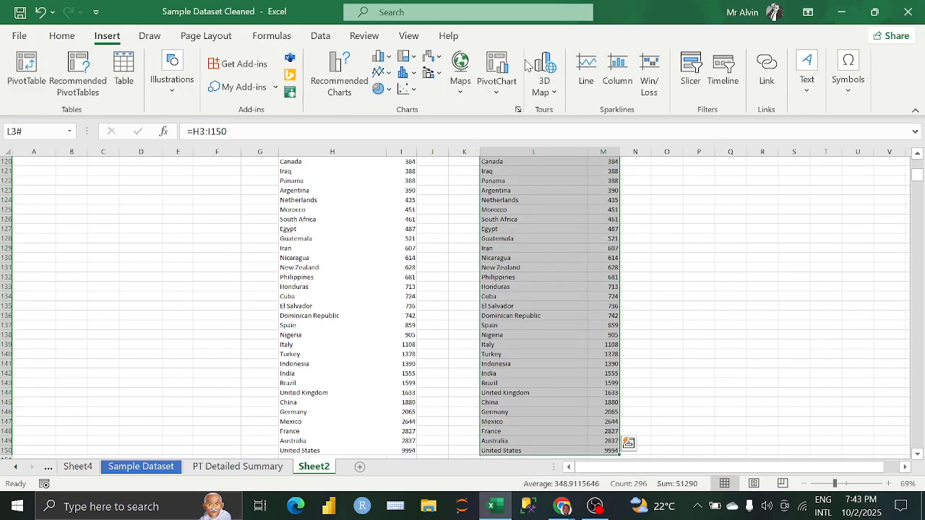
left_click(518, 108)
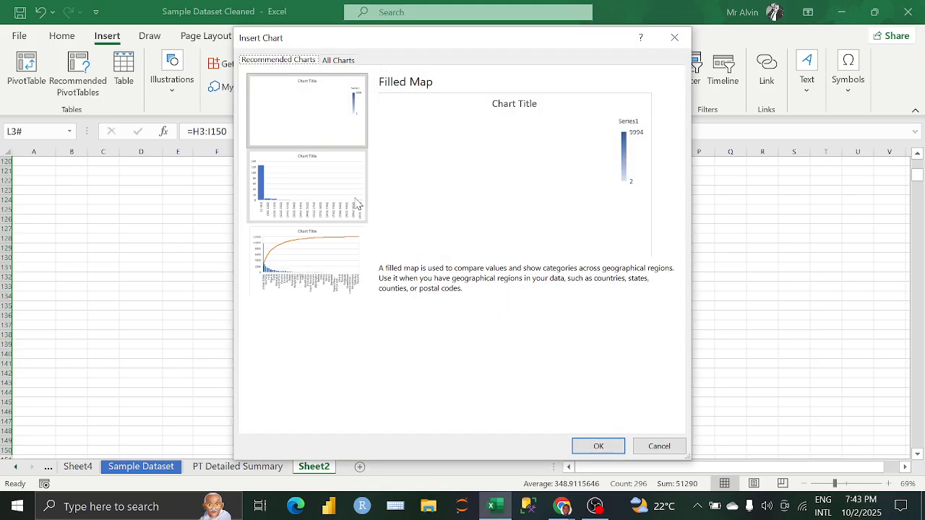
left_click(338, 60)
left_click(298, 222)
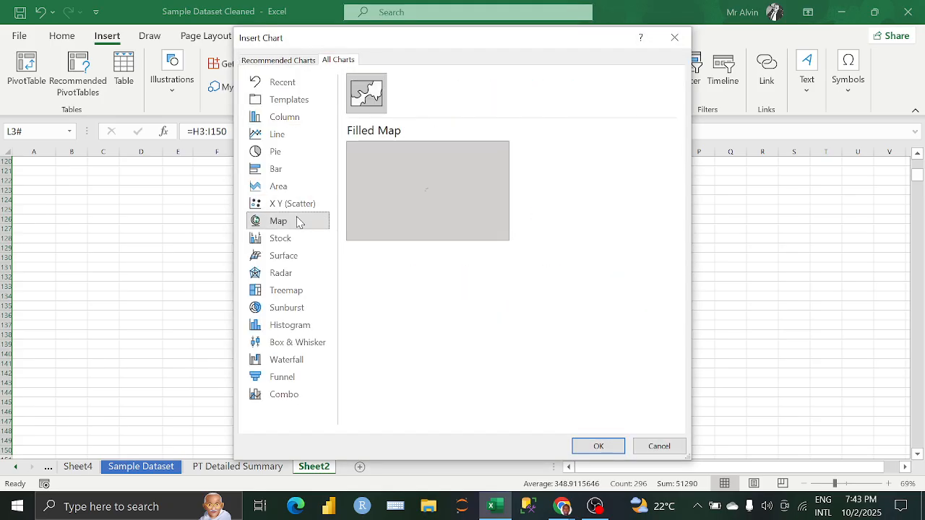
mouse_move(466, 224)
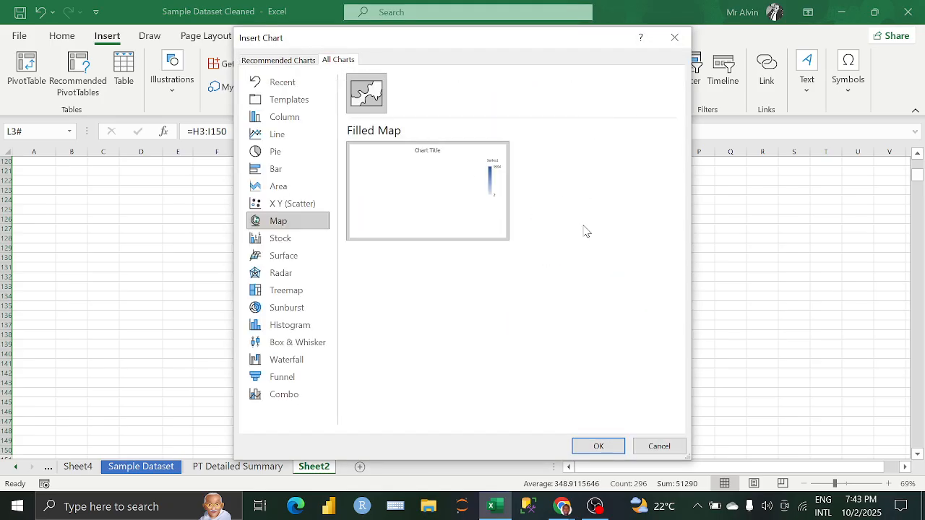
left_click(674, 37)
scroll(846, 223, "up", 20)
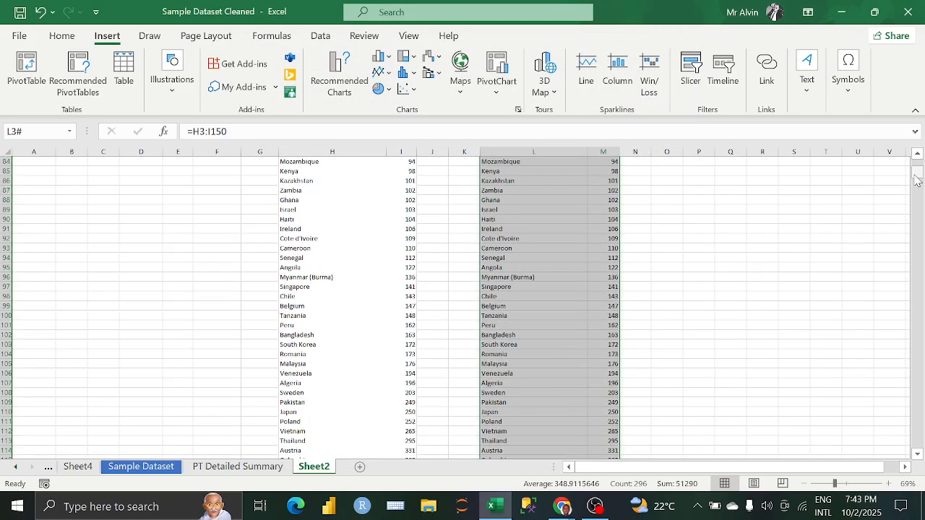
- Replace the Country field with City in the rows of the count pivot table
left_click(323, 202)
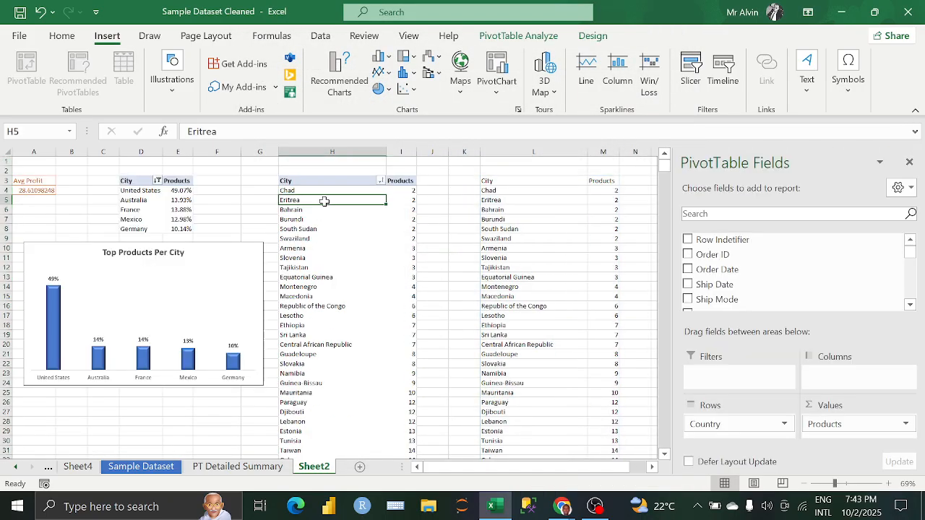
right_click(325, 205)
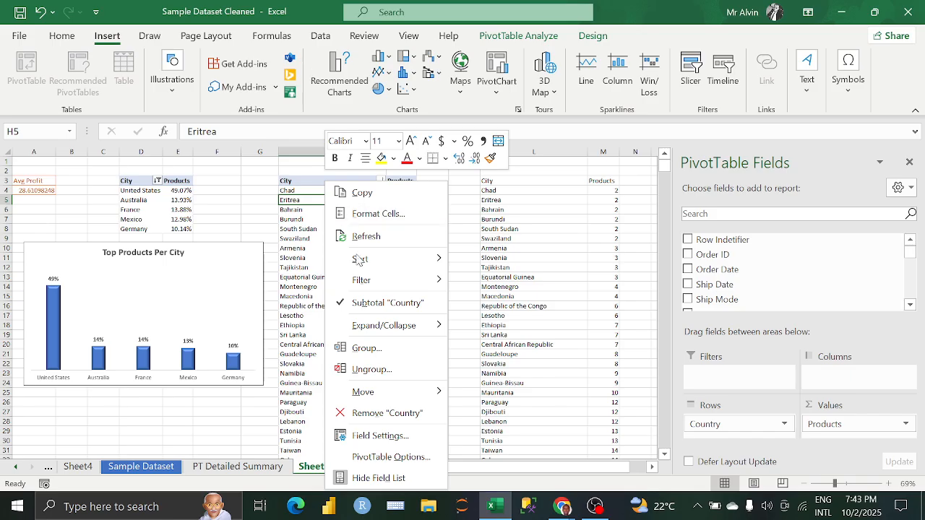
left_click(298, 204)
scroll(737, 299, "down", 4)
scroll(743, 294, "up", 1)
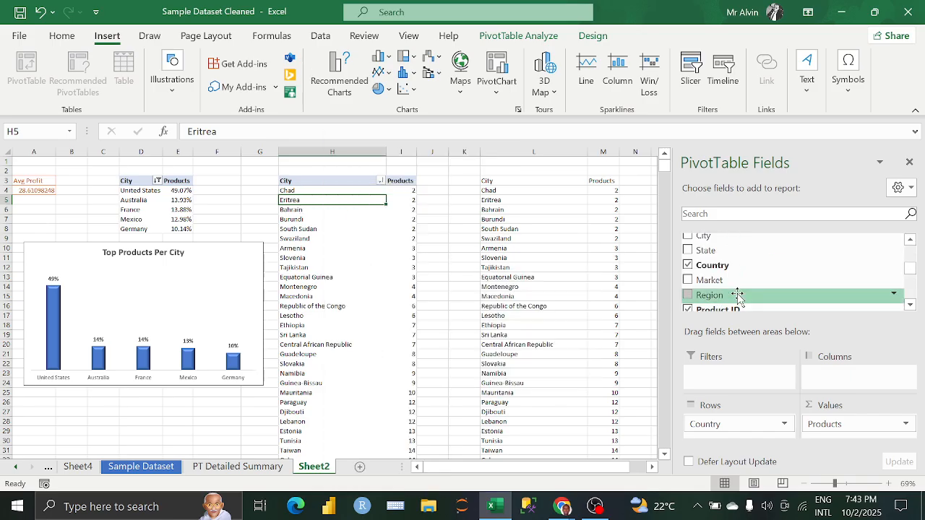
mouse_move(726, 425)
left_mouse_down()
mouse_move(722, 271)
mouse_move(737, 436)
mouse_move(722, 426)
left_mouse_up()
scroll(718, 286, "up", 3)
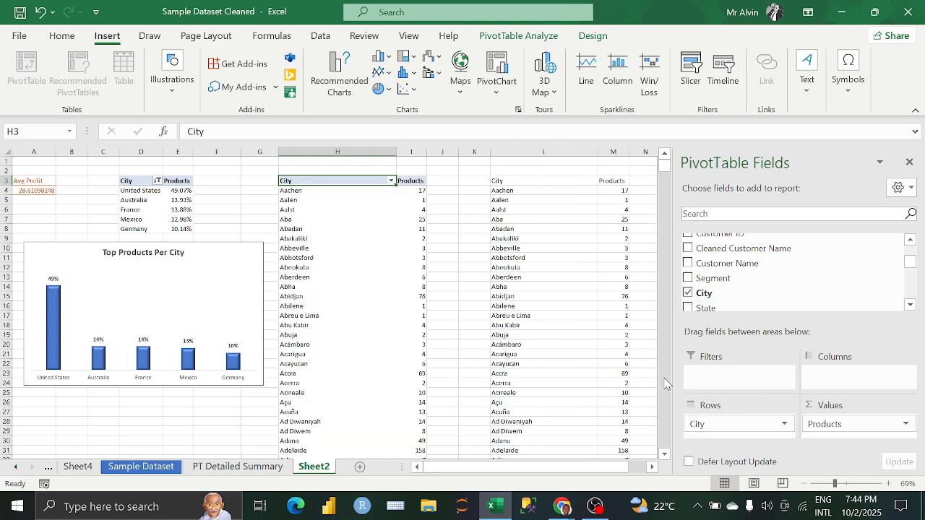
- Insert a filled map chart from the range L3:M150 and move it over columns L to P
left_click(516, 181)
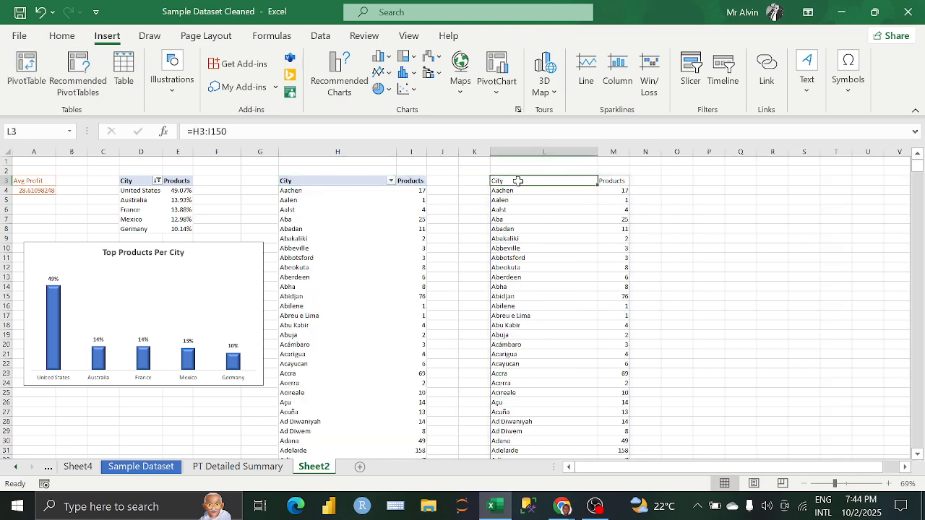
key("ctrl+shift+End")
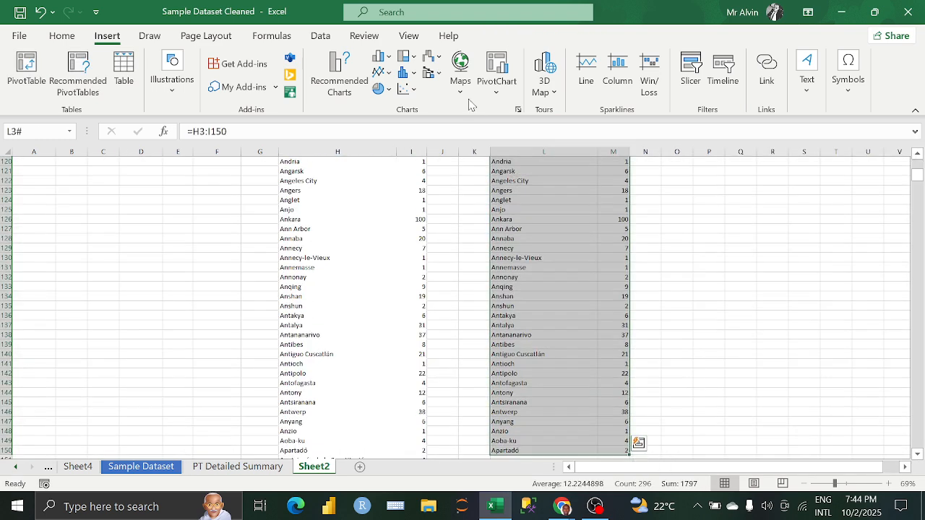
left_click(460, 83)
left_click(467, 143)
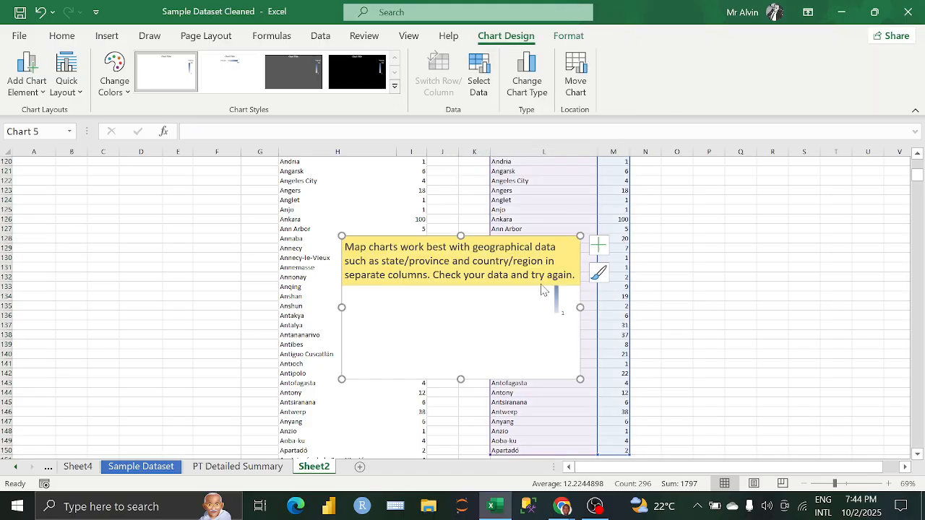
left_click_drag(465, 253, 612, 212)
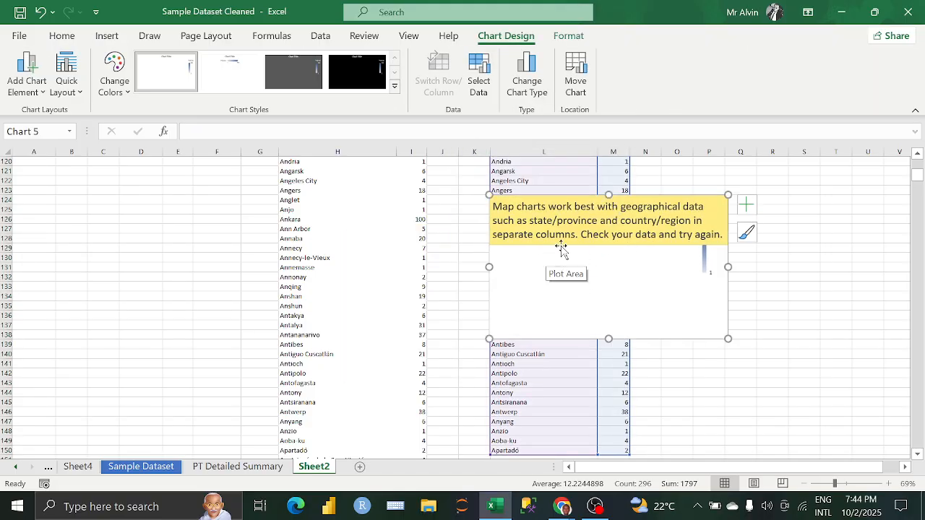
- Replace the City field with Country in the rows of the count pivot table
scroll(325, 232, "up", 10)
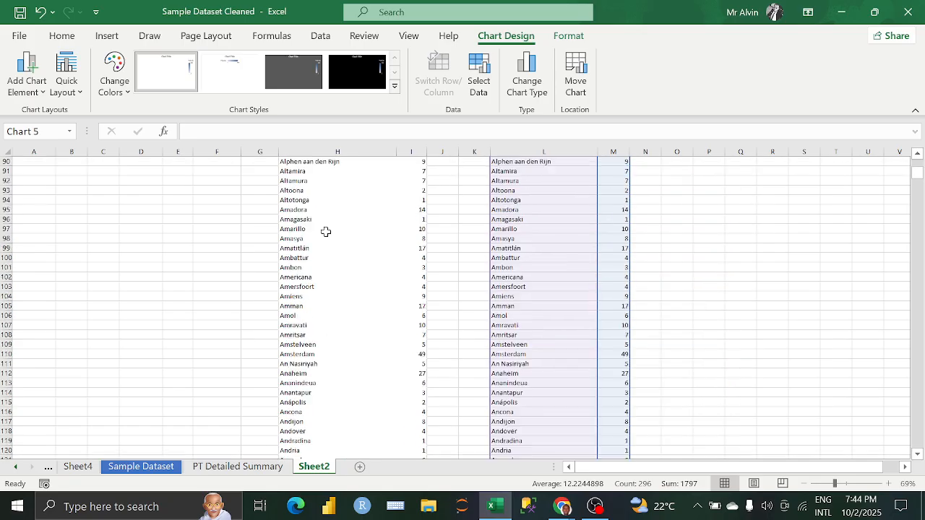
left_click(325, 229)
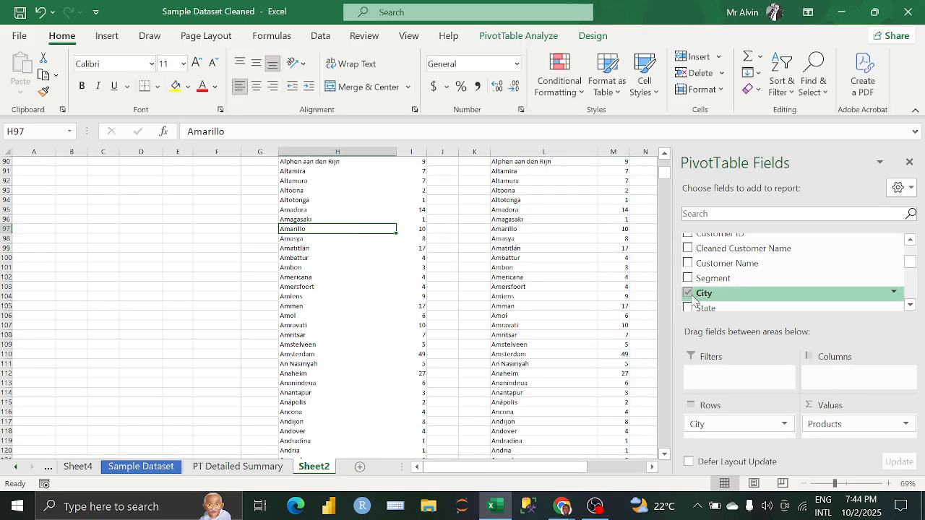
left_click(687, 293)
scroll(690, 289, "down", 2)
left_click(687, 253)
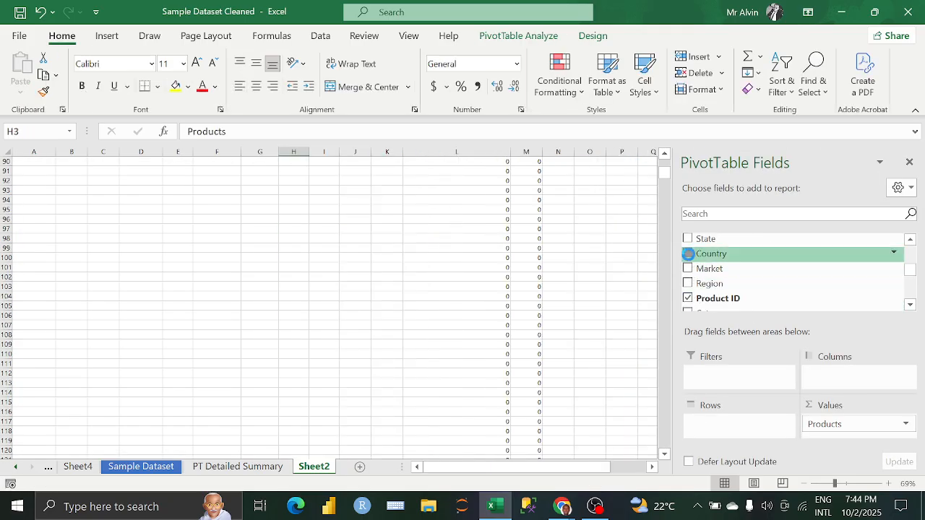
left_click_drag(533, 467, 575, 467)
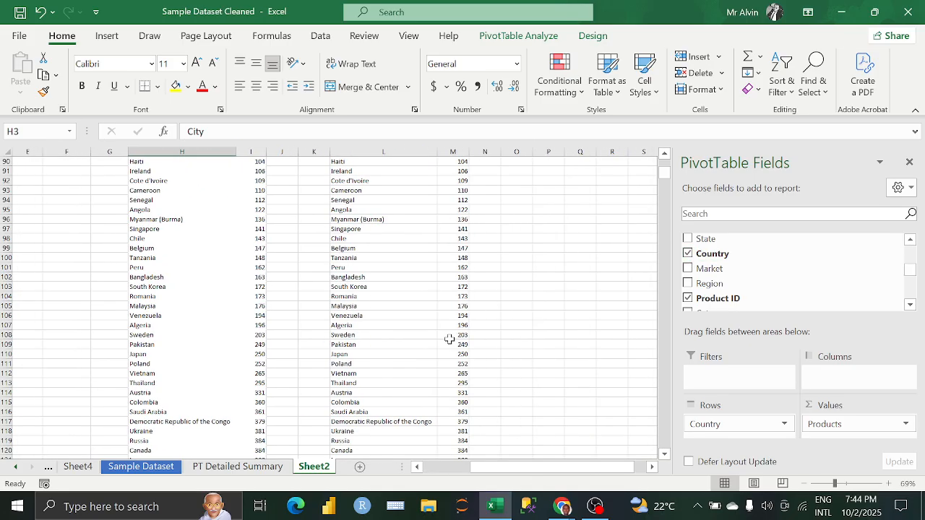
- Enlarge the filled map chart and reposition it over about columns H to R, with its top edge at row 112
scroll(450, 339, "down", 6)
left_click(469, 339)
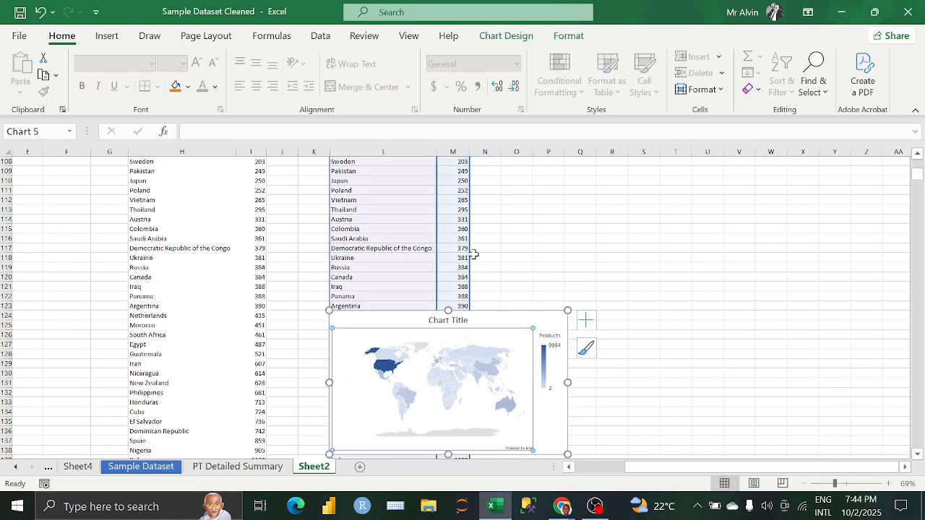
left_click_drag(512, 324, 509, 226)
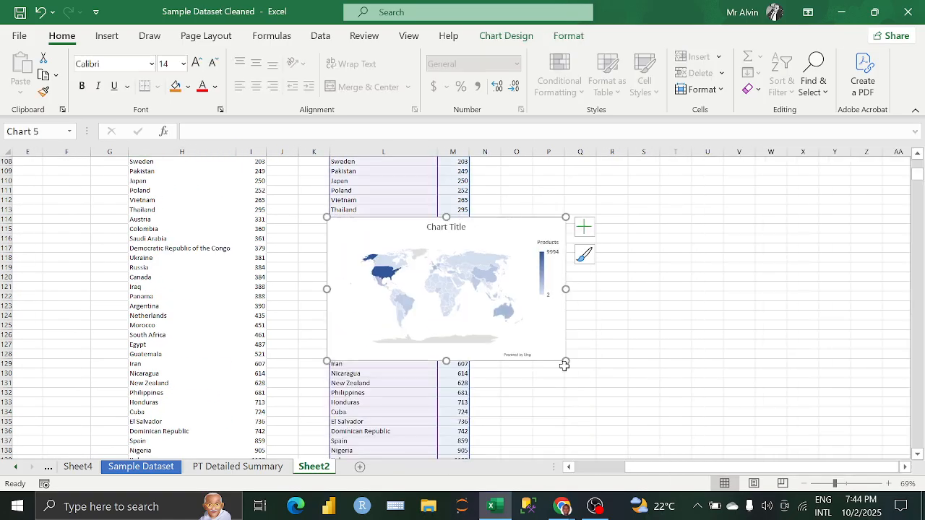
left_click_drag(565, 363, 705, 413)
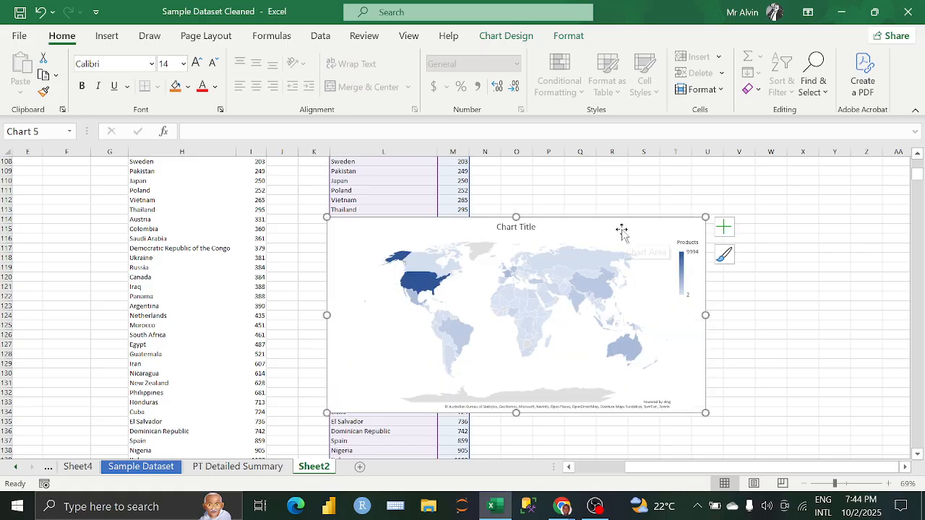
left_click_drag(621, 229, 518, 215)
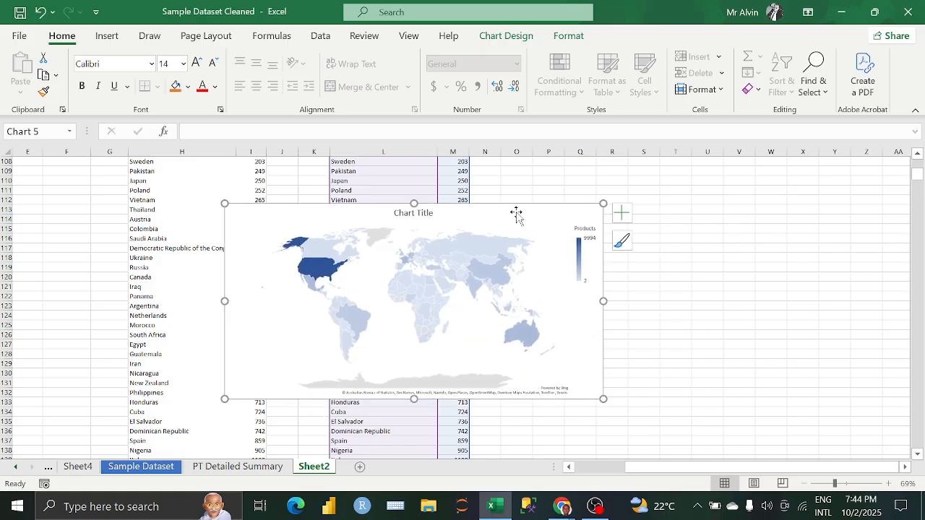
left_click(622, 214)
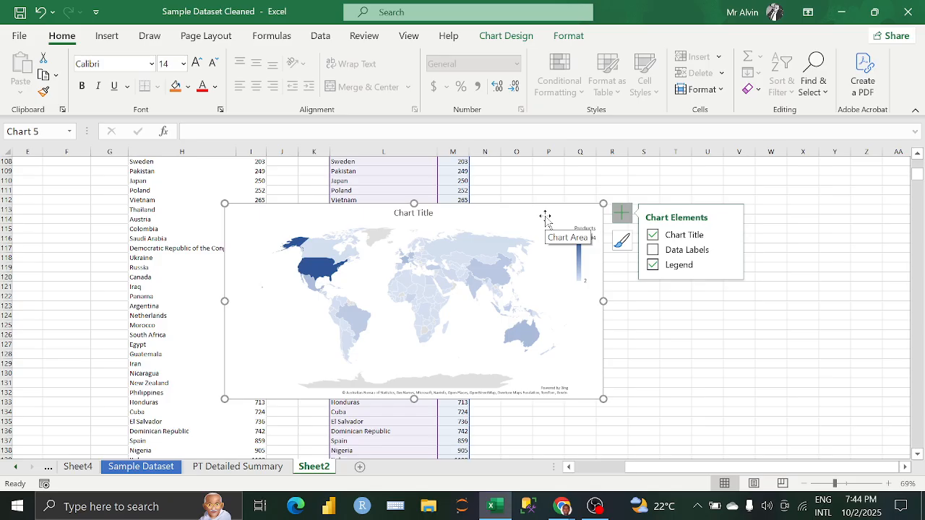
left_click(426, 213)
left_click_drag(433, 214, 394, 214)
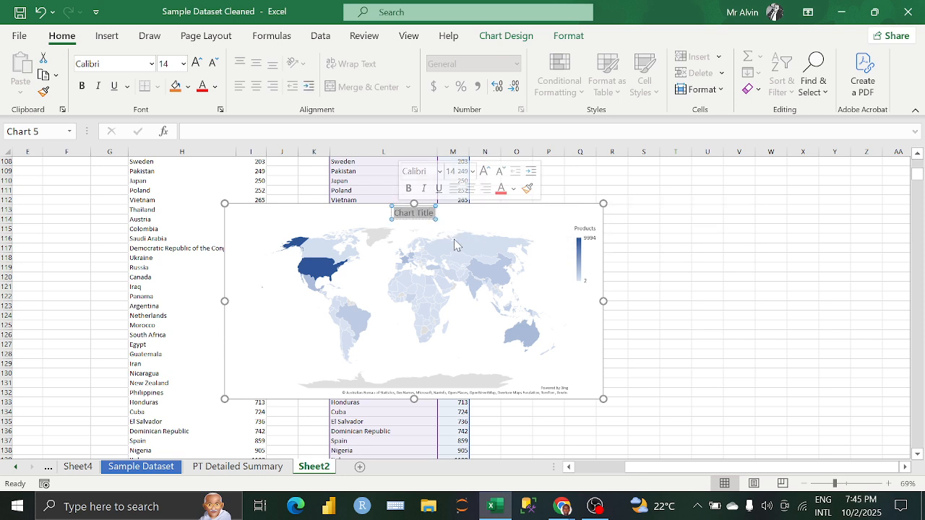
- Move the map chart up the sheet to about rows 9 to 28, spanning columns I to R
scroll(696, 252, "up", 5)
left_click(528, 374)
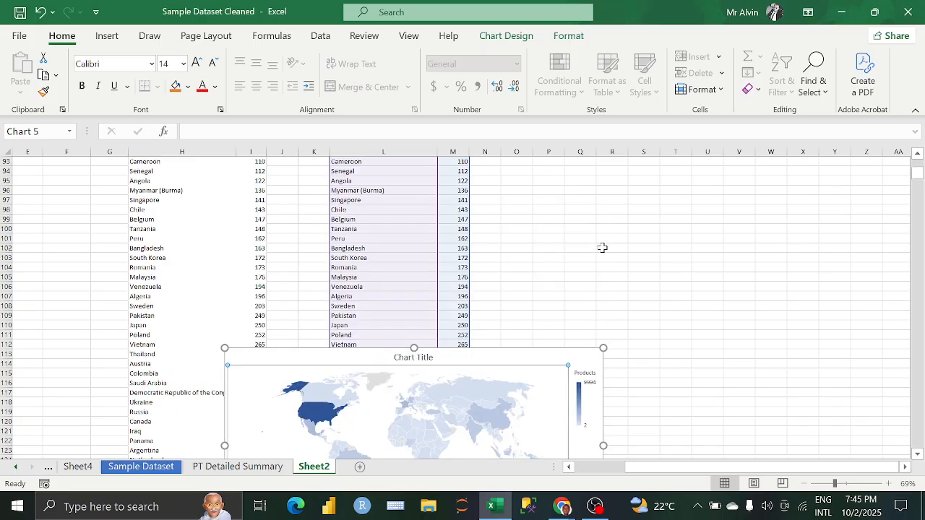
left_click_drag(500, 365, 553, 202)
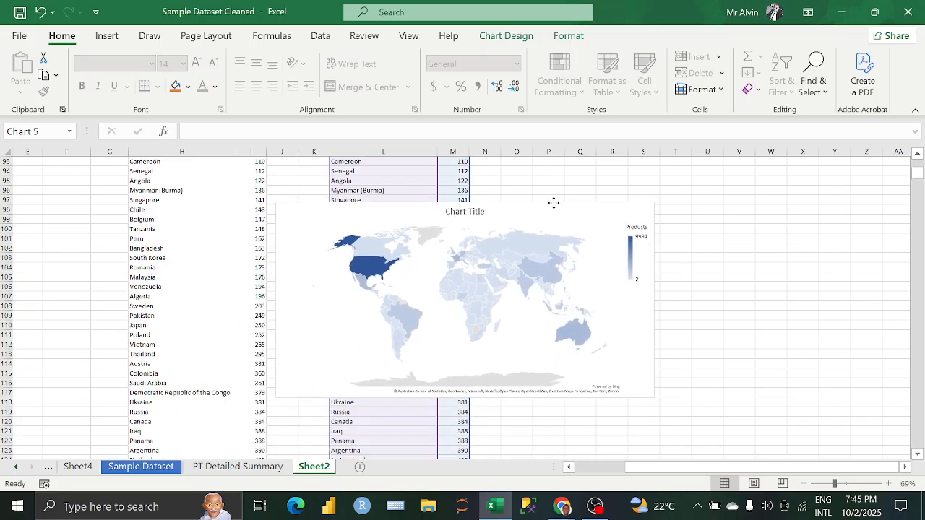
scroll(739, 285, "up", 6)
left_click_drag(594, 372, 634, 188)
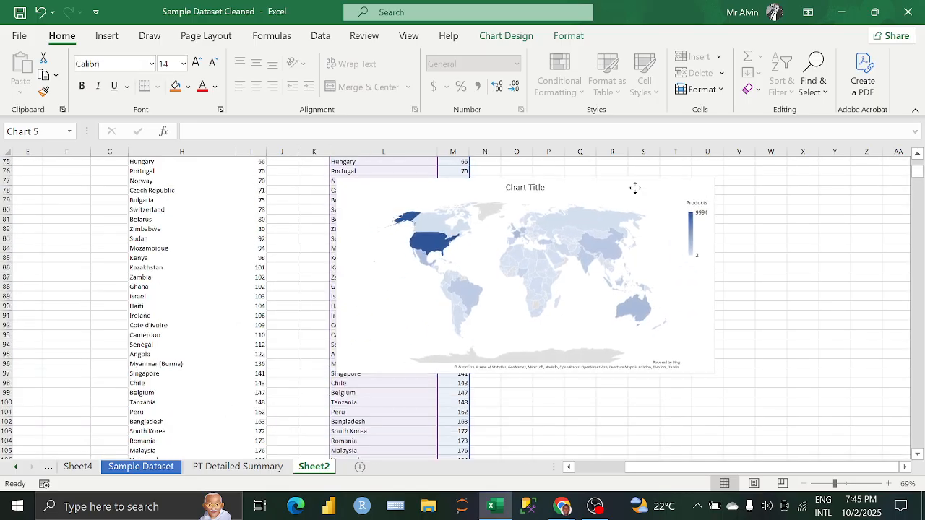
mouse_move(916, 173)
left_mouse_down()
mouse_move(904, 153)
mouse_move(917, 180)
left_mouse_up()
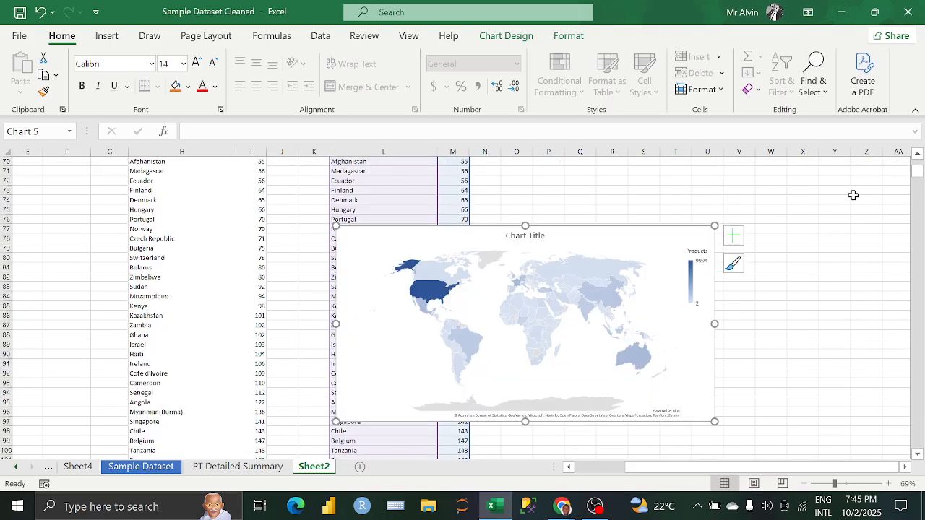
left_click_drag(599, 239, 542, 153)
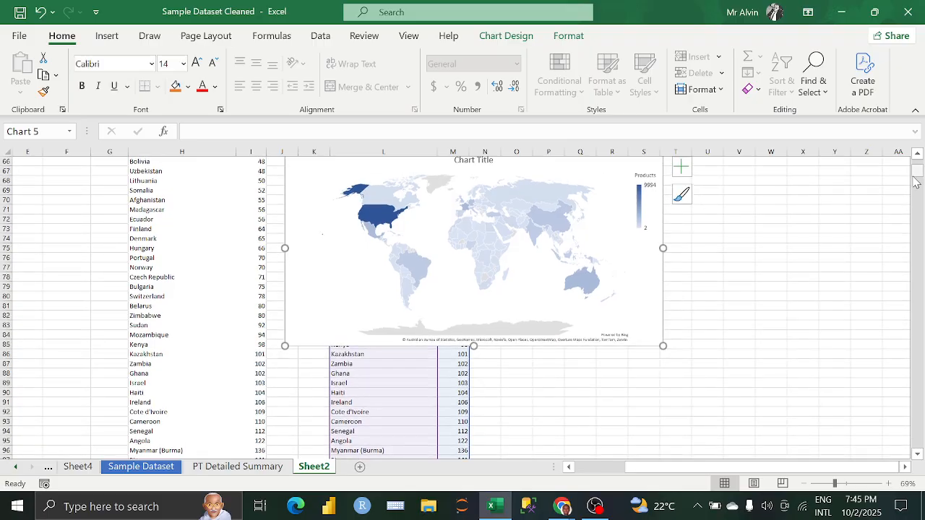
left_click_drag(917, 175, 915, 166)
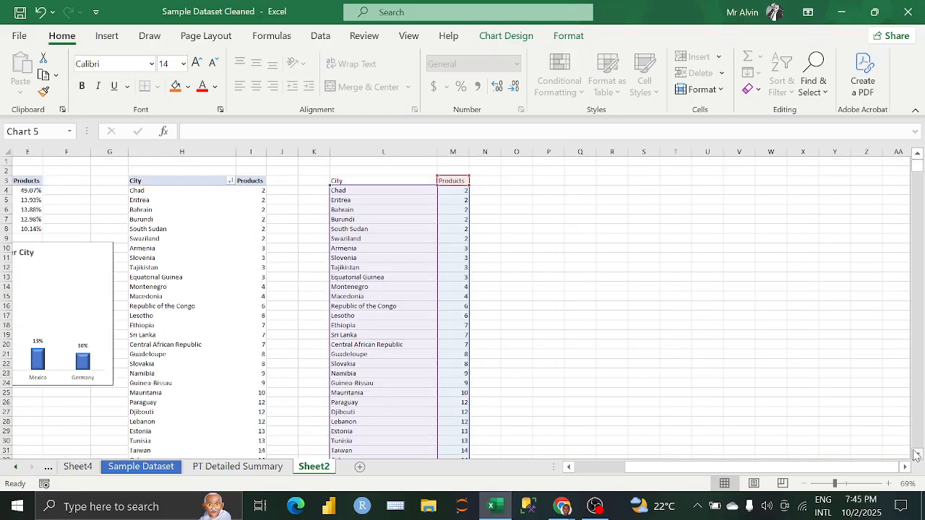
left_click_drag(916, 454, 917, 456)
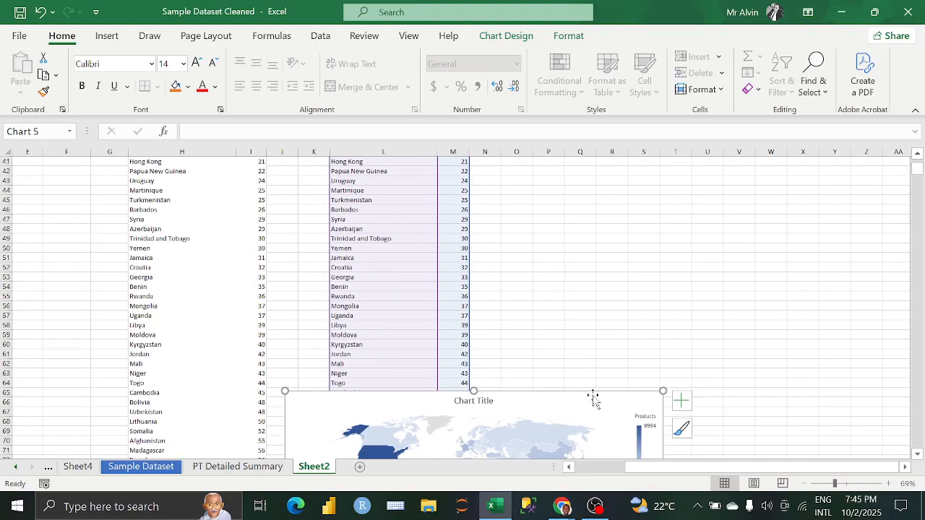
left_click_drag(592, 397, 594, 166)
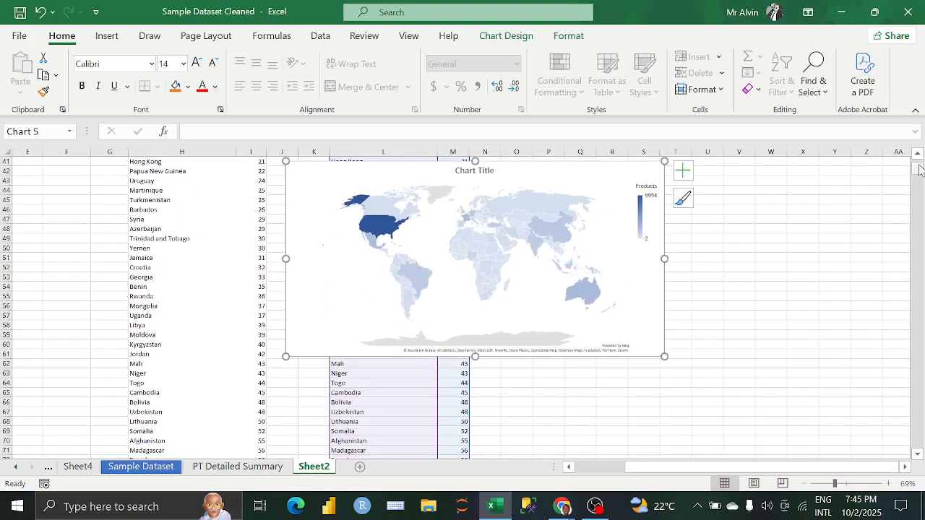
left_click_drag(920, 168, 915, 163)
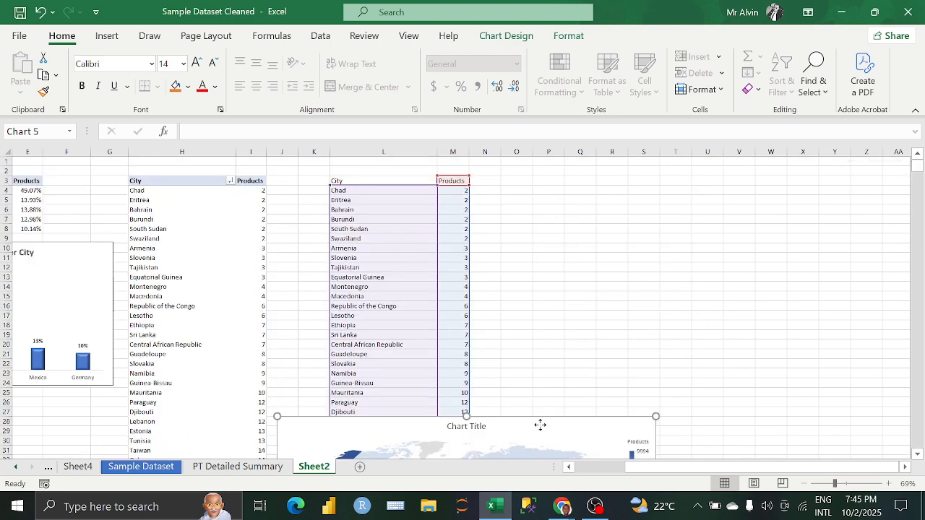
left_click_drag(539, 425, 514, 241)
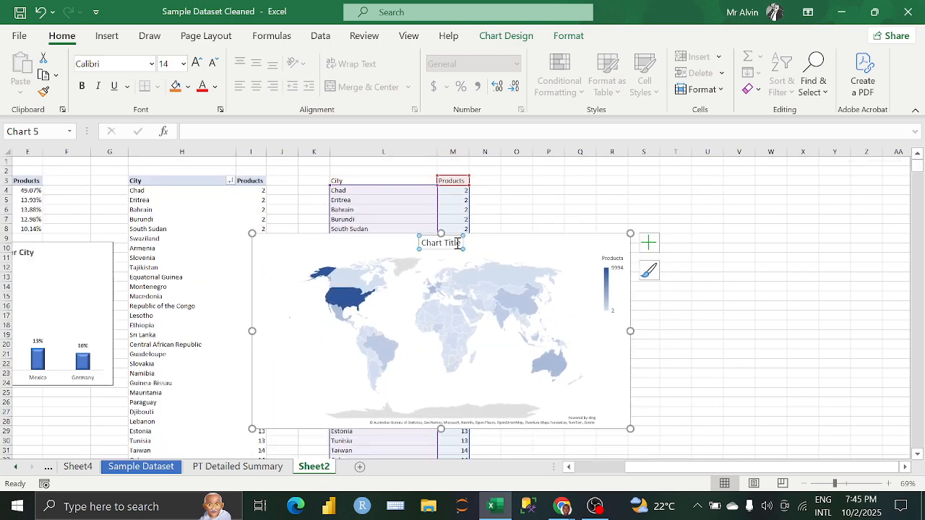
- Title the map chart "Products Purchased Per Country"
left_click_drag(459, 244, 430, 244)
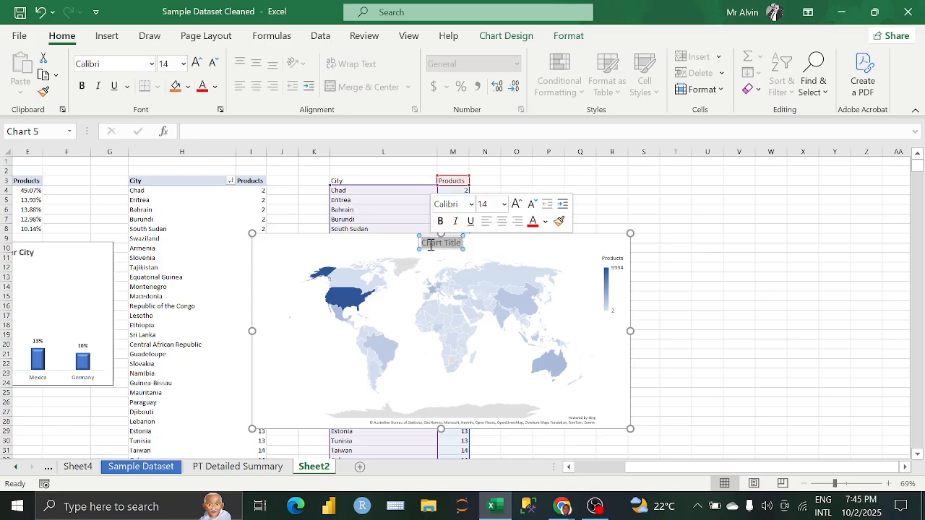
type("Products")
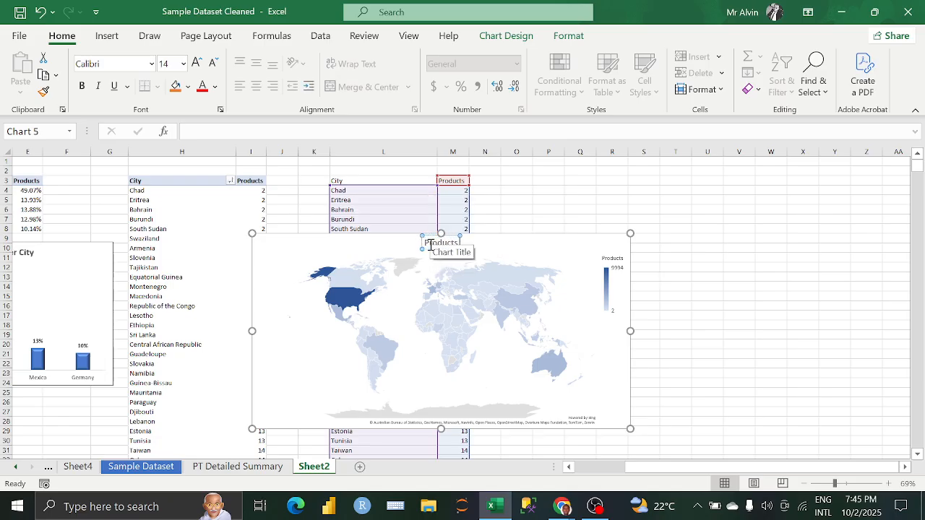
type(" Purcha")
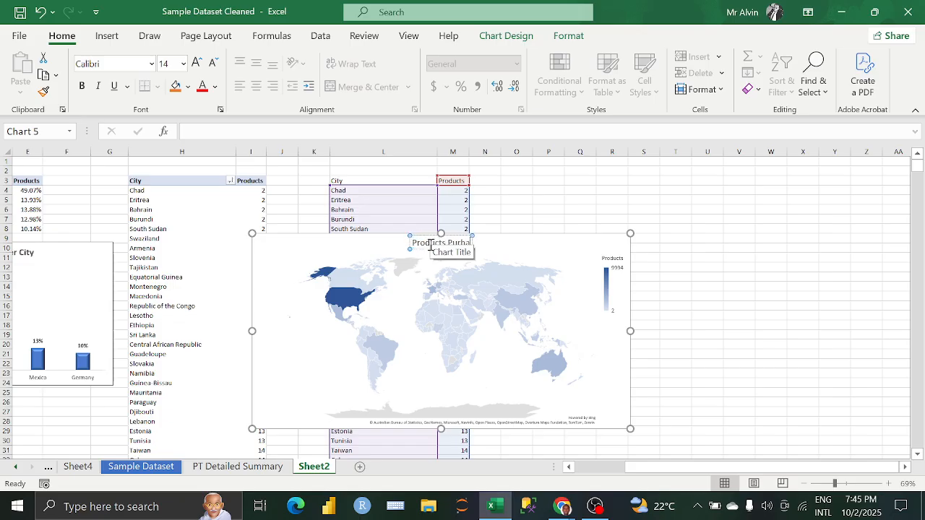
key("BackSpace")
key("BackSpace")
key("BackSpace")
type("c")
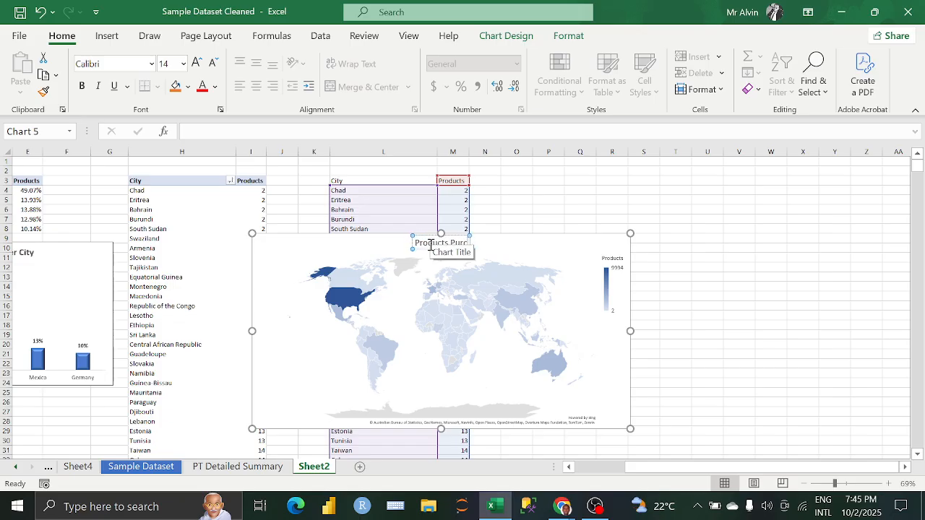
type("hase")
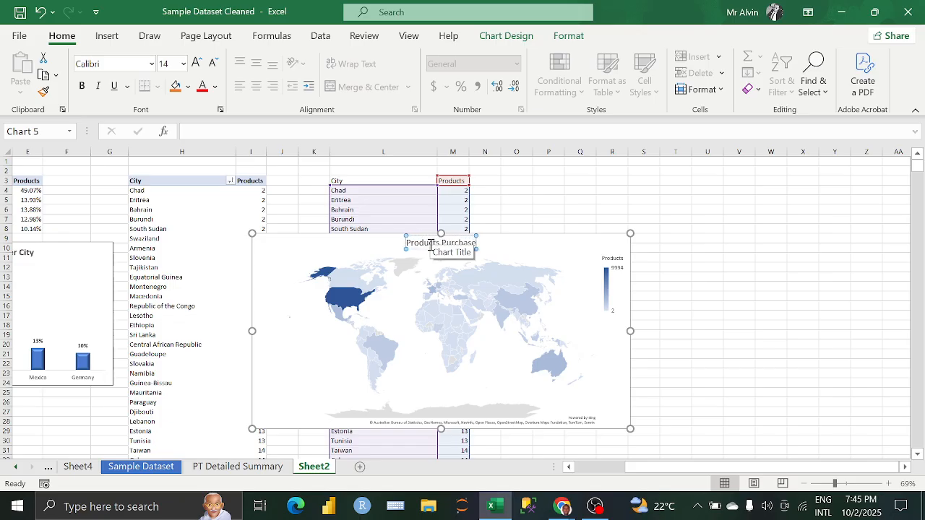
type("d Per Country")
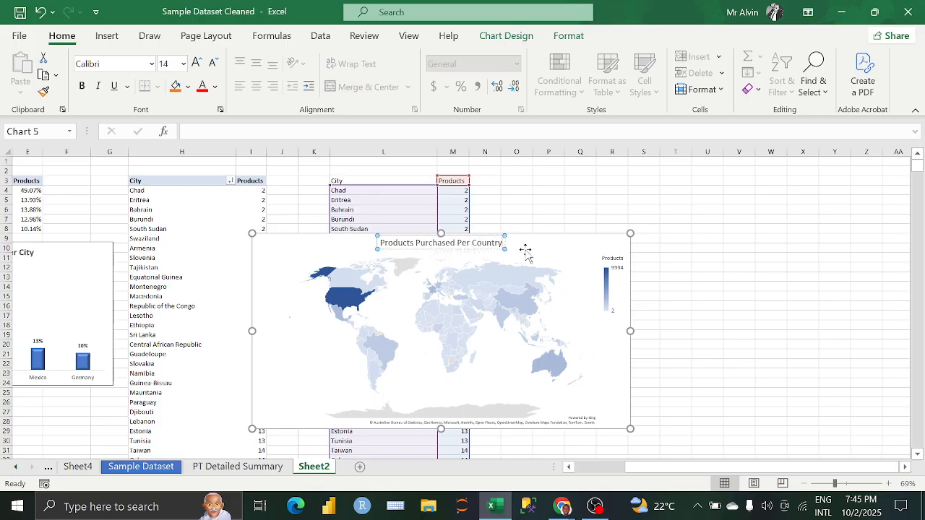
left_click(604, 245)
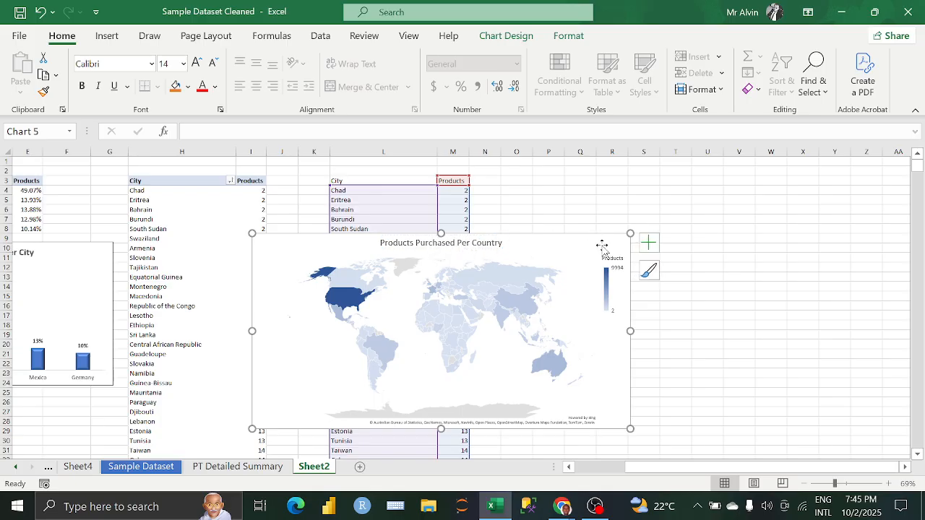
- Shift the map chart slightly up and to the left, and add data labels to it
left_click(570, 249)
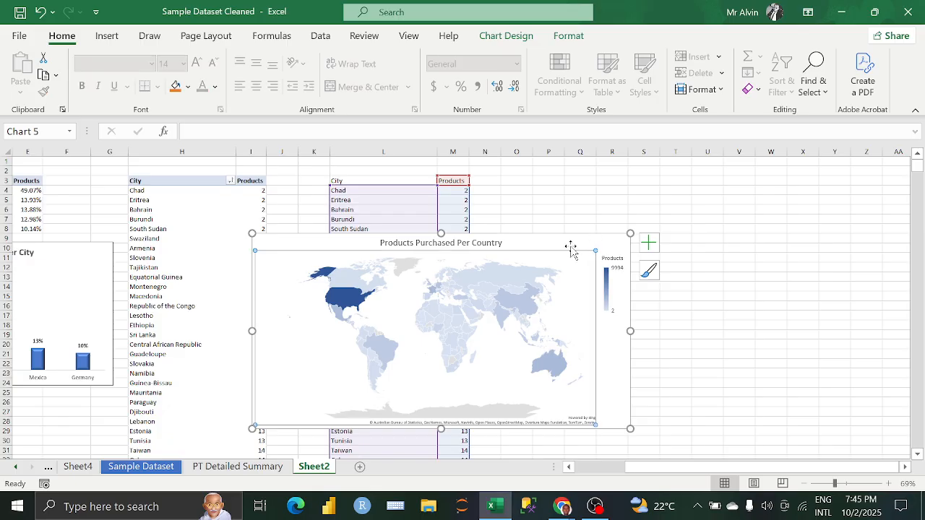
left_click_drag(574, 248, 555, 238)
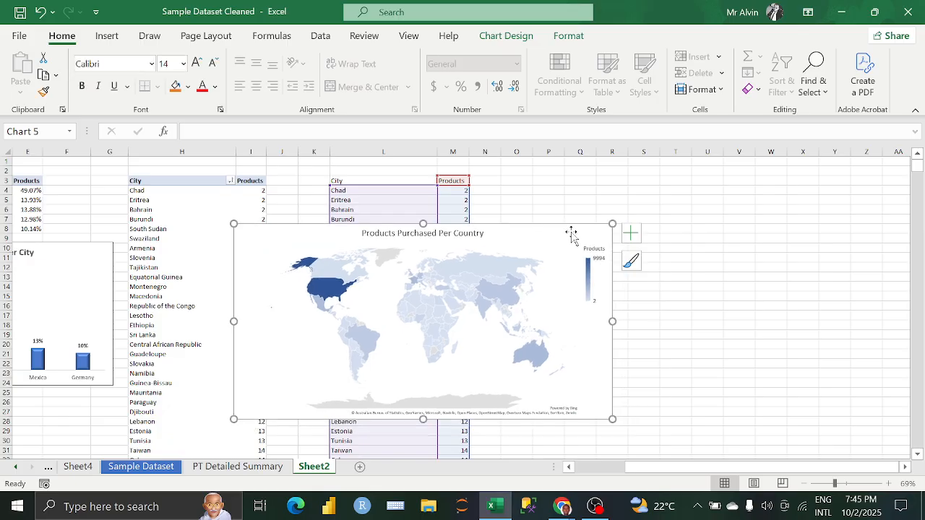
left_click(631, 233)
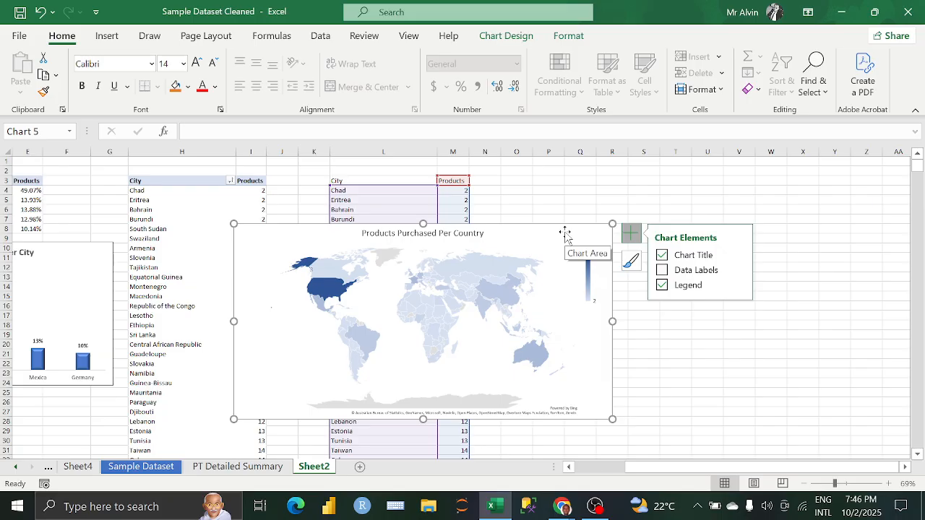
left_click(663, 272)
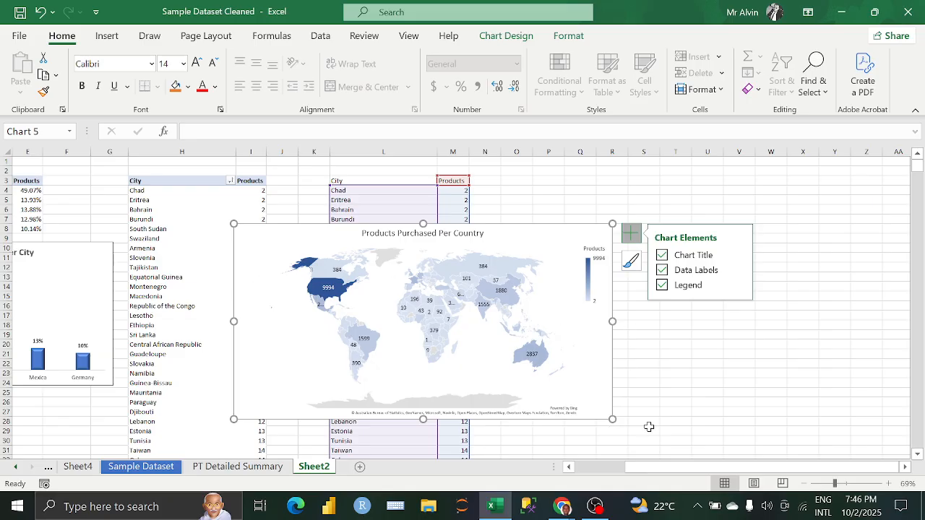
- Enlarge and reposition the map chart to cover about columns H to V and rows 3 to 29
left_click_drag(612, 420, 685, 437)
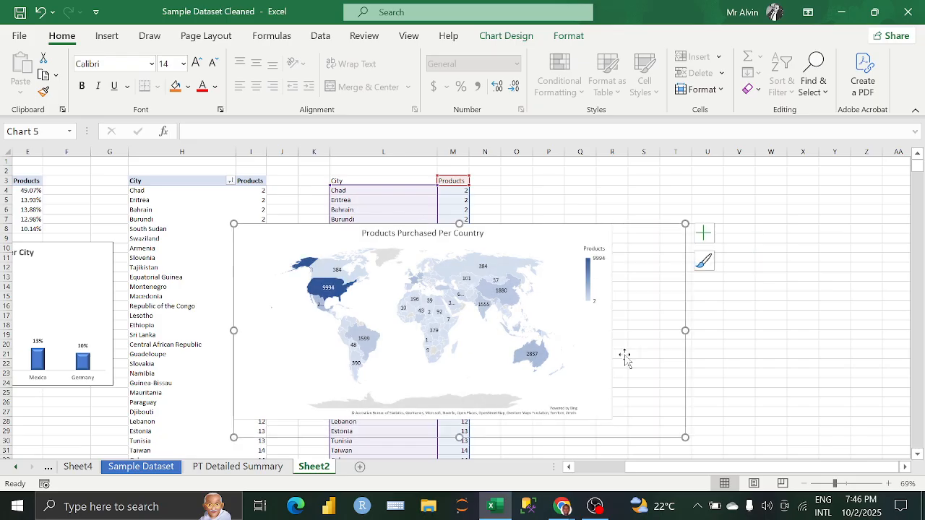
left_click_drag(553, 225, 497, 190)
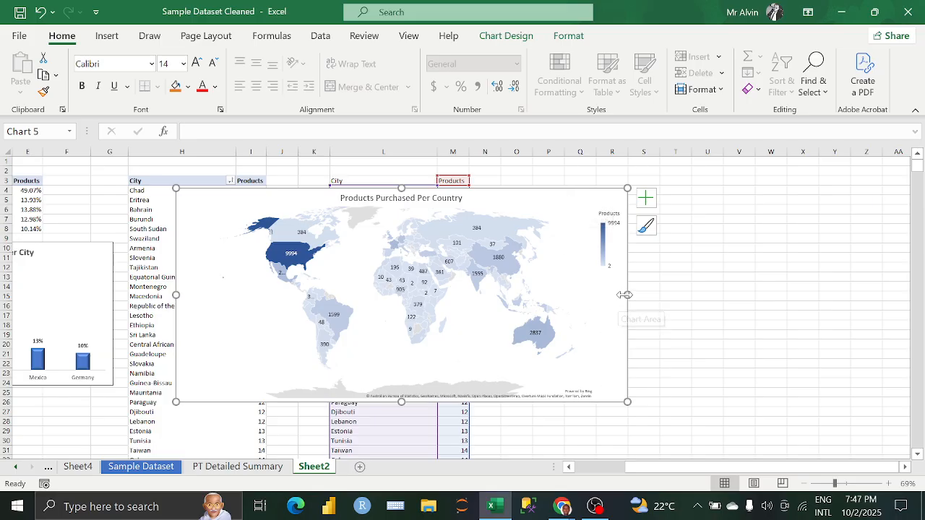
left_click_drag(627, 295, 741, 295)
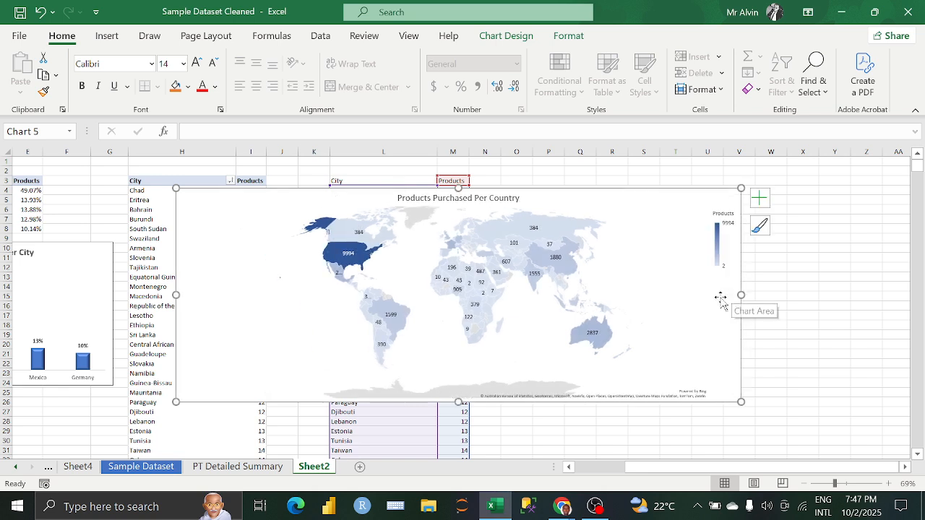
left_click_drag(458, 403, 450, 442)
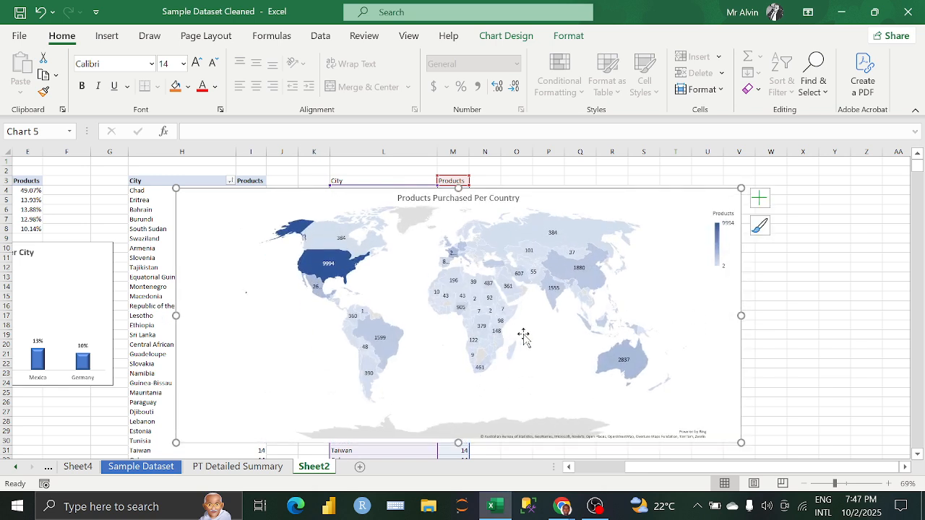
mouse_move(595, 200)
left_mouse_down()
mouse_move(571, 190)
mouse_move(581, 189)
left_mouse_up()
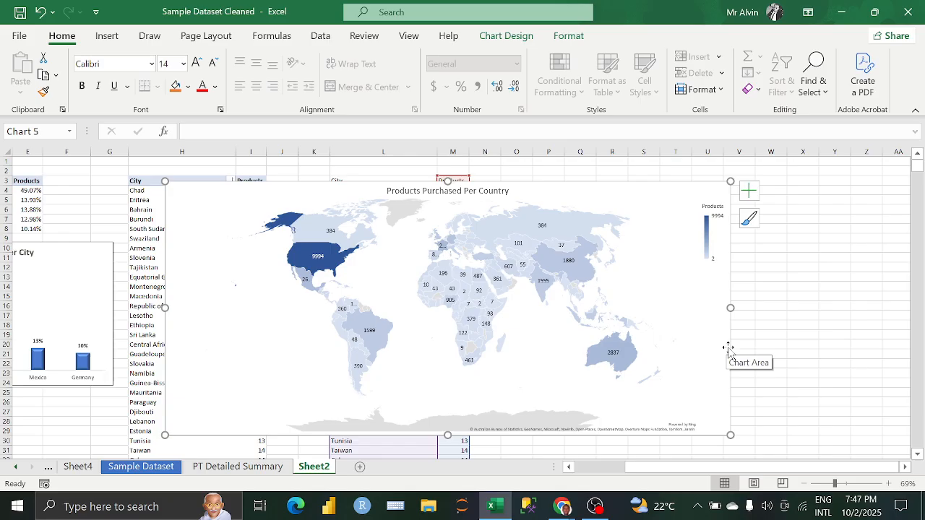
mouse_move(323, 268)
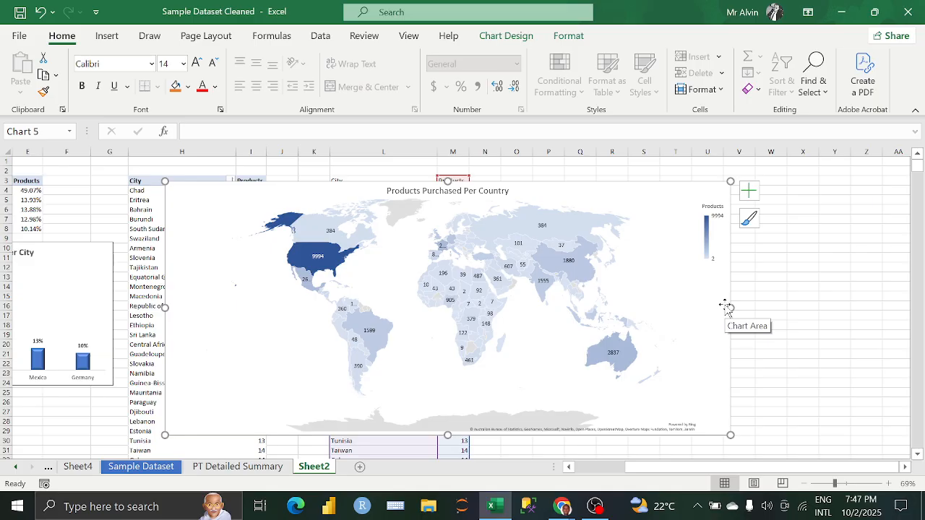
left_click_drag(730, 307, 779, 308)
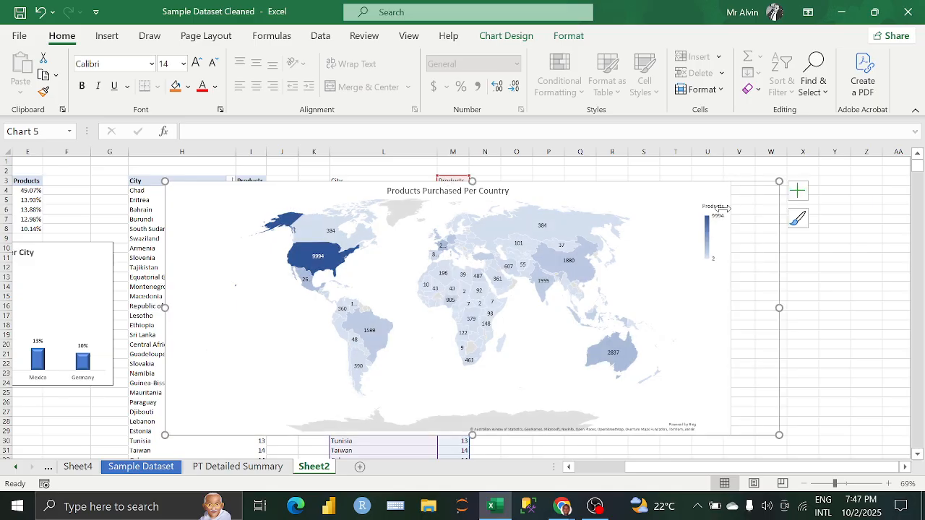
left_click_drag(714, 192, 694, 193)
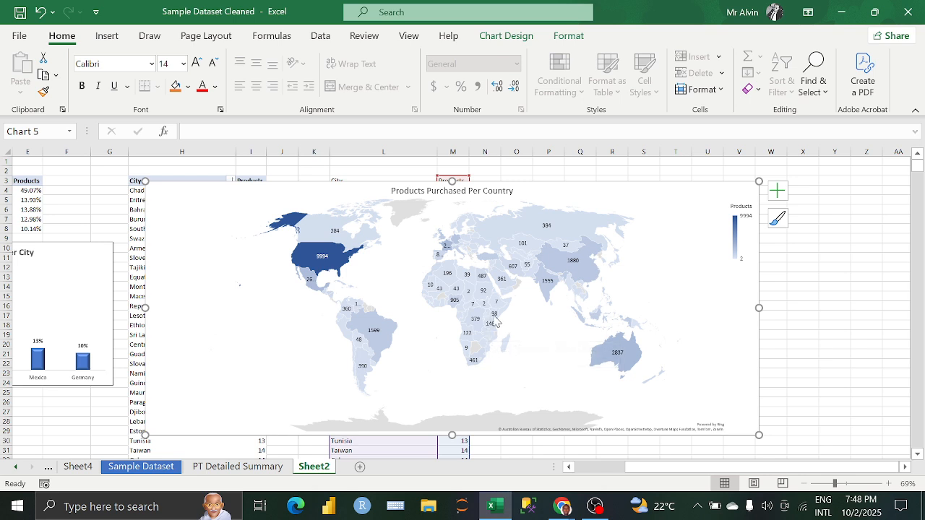
- Inspect the product values of individual countries on the map chart and check which chart elements are enabled
mouse_move(485, 309)
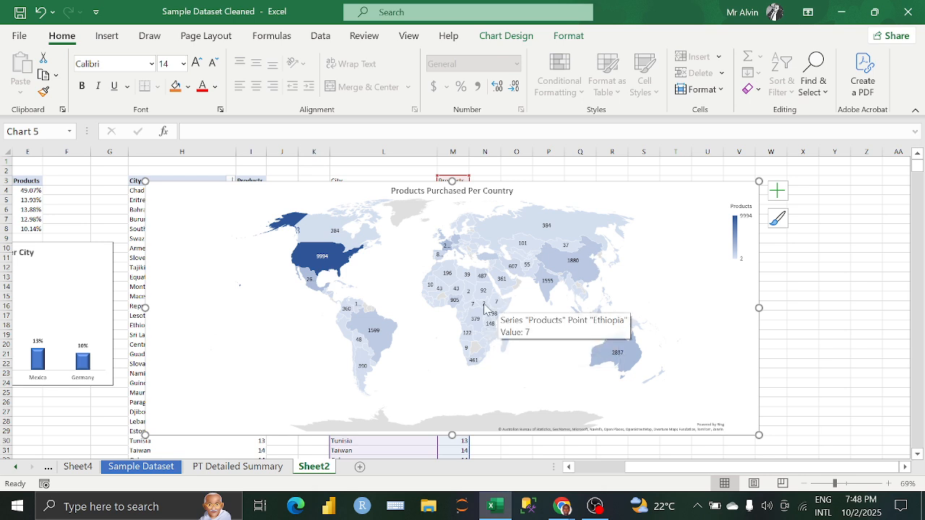
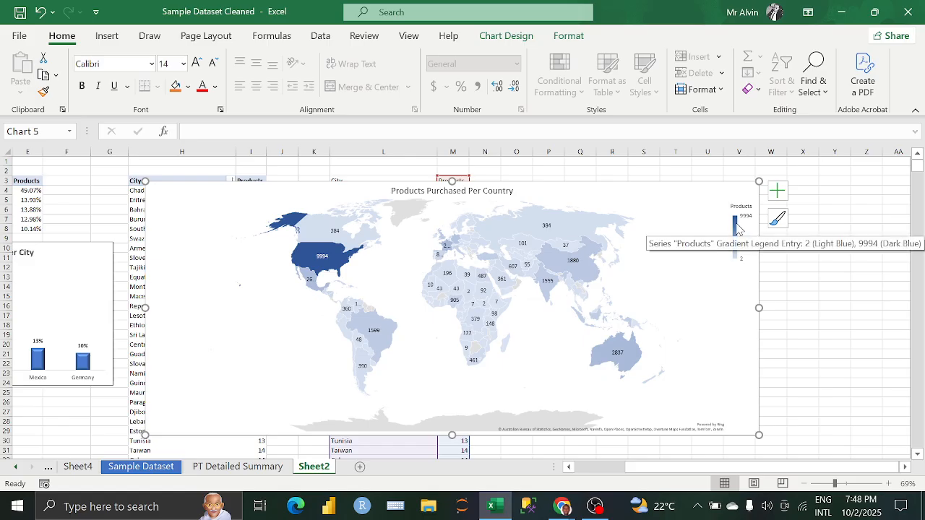
left_click(777, 190)
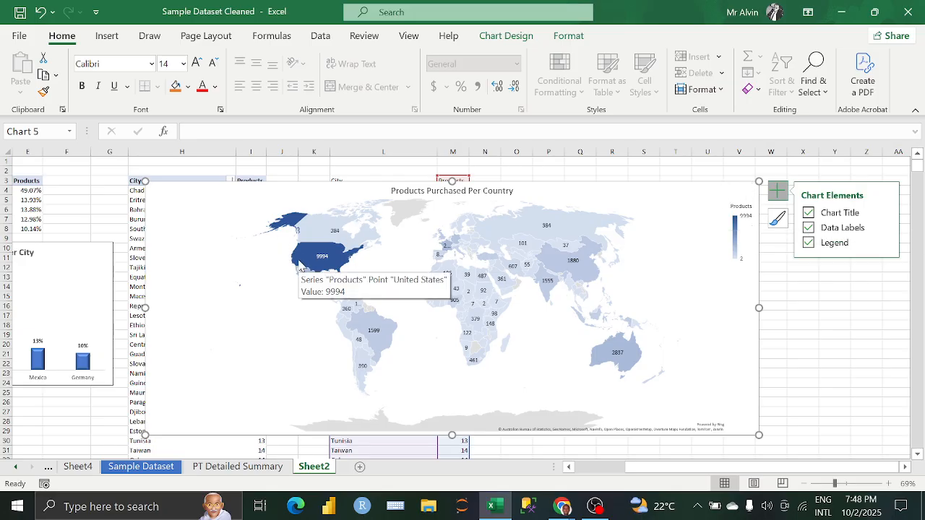
mouse_move(320, 263)
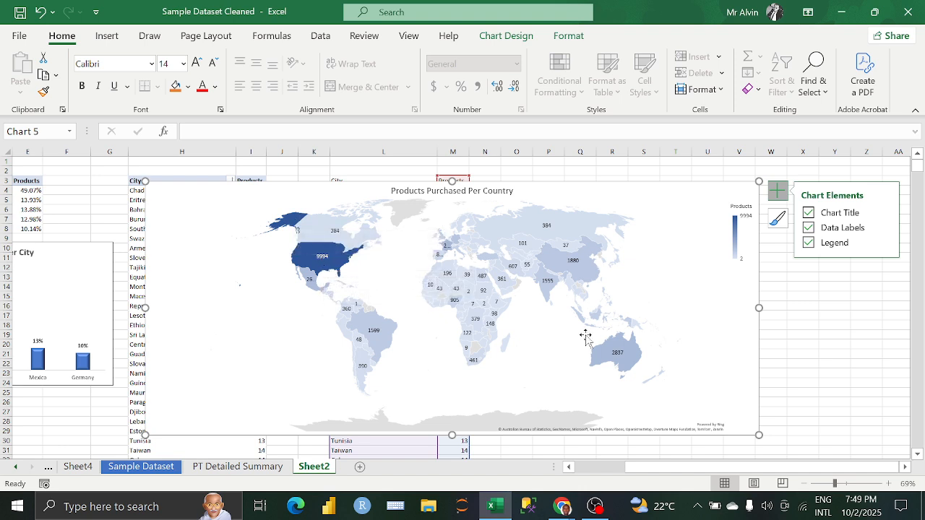
mouse_move(488, 311)
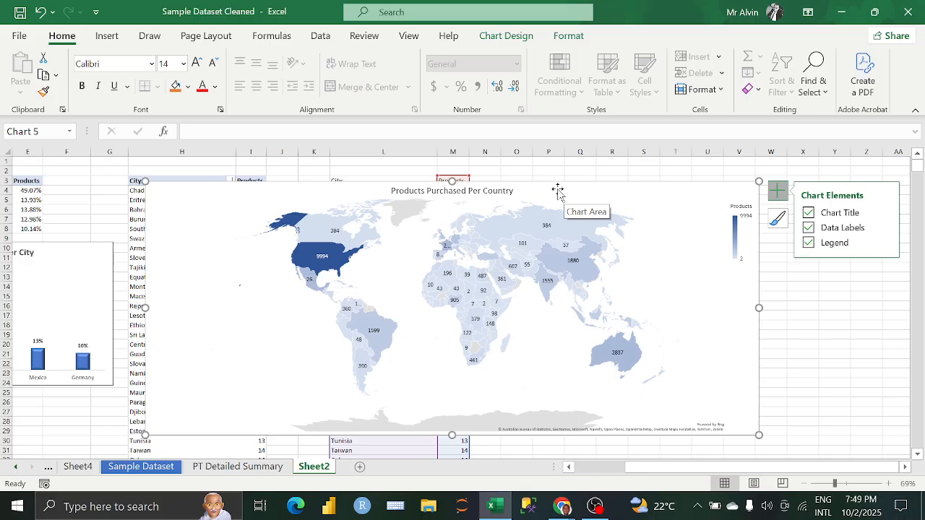
- Shrink the map chart and move it to about rows 5 to 26, spanning columns L to W
left_click_drag(564, 192, 600, 191)
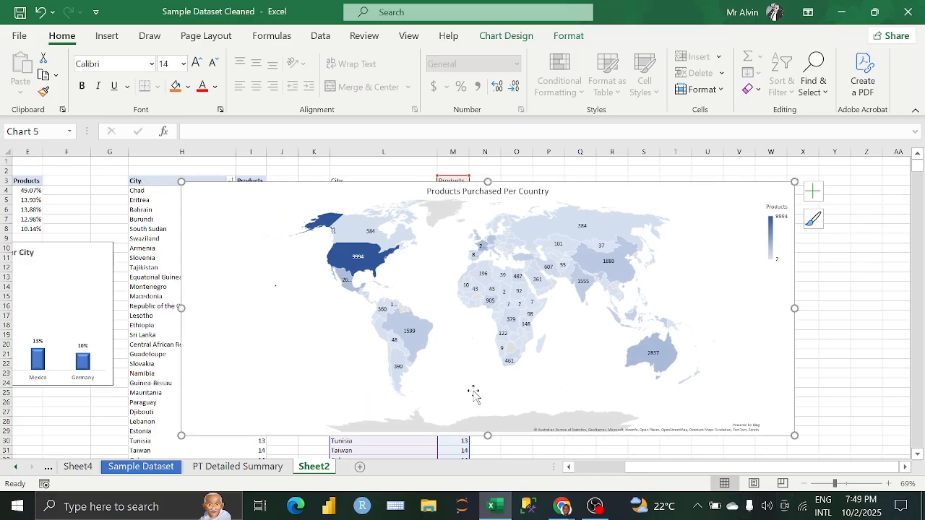
left_click_drag(795, 436, 624, 387)
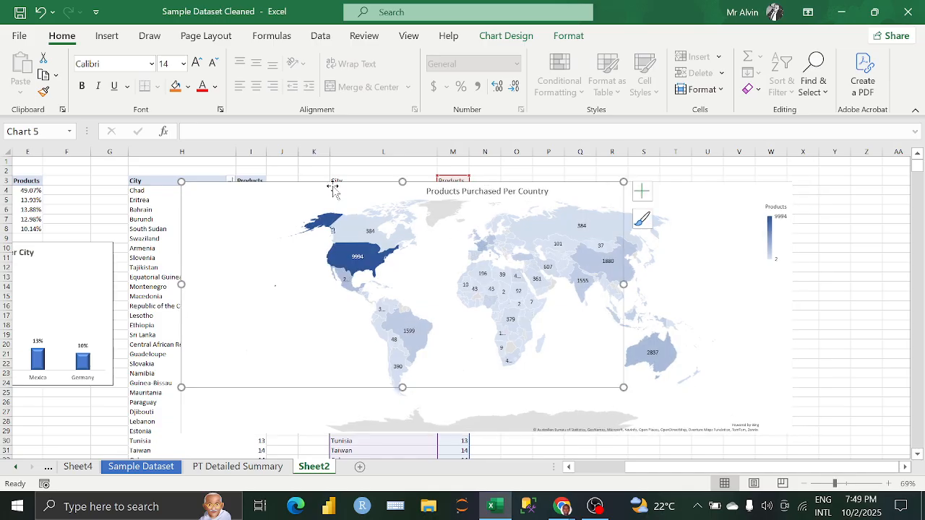
left_click_drag(443, 207, 515, 212)
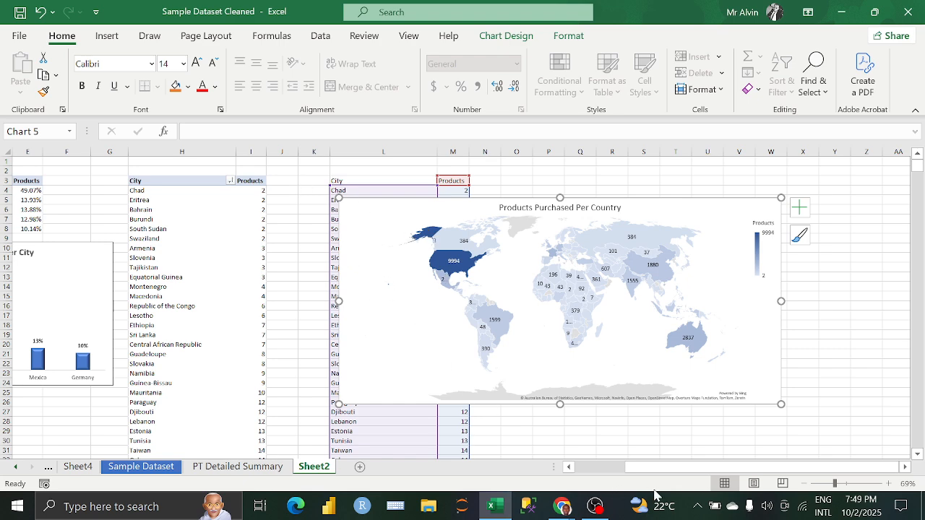
- Select a cell in the pivot table of product counts per country and try to insert a timeline for it
left_click_drag(656, 468, 457, 444)
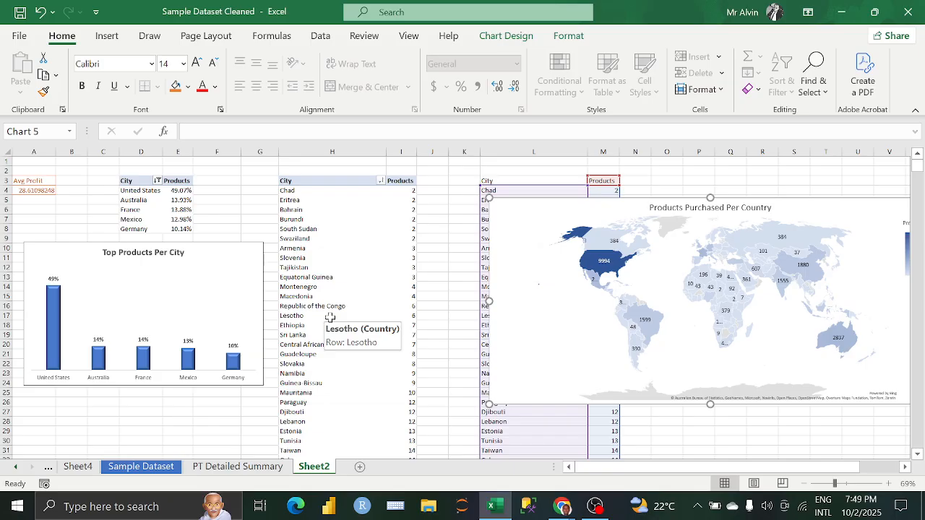
left_click(325, 259)
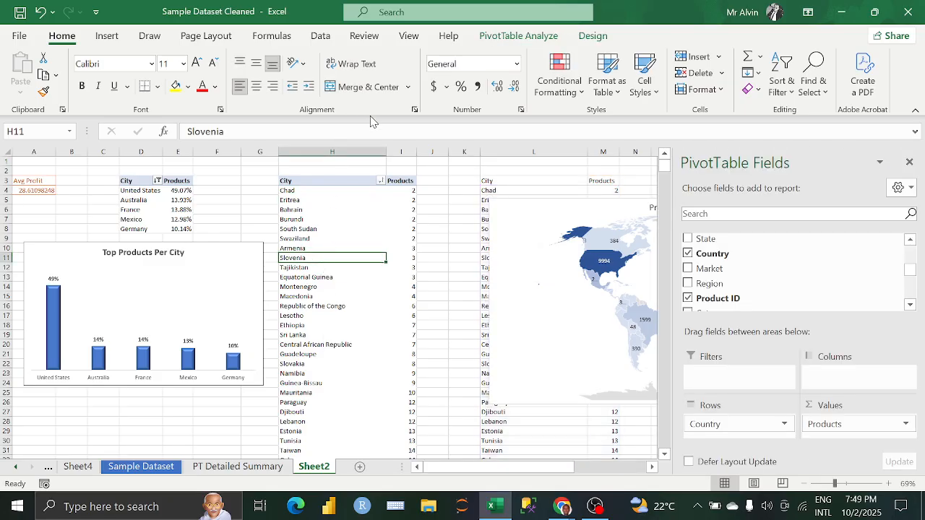
left_click(517, 36)
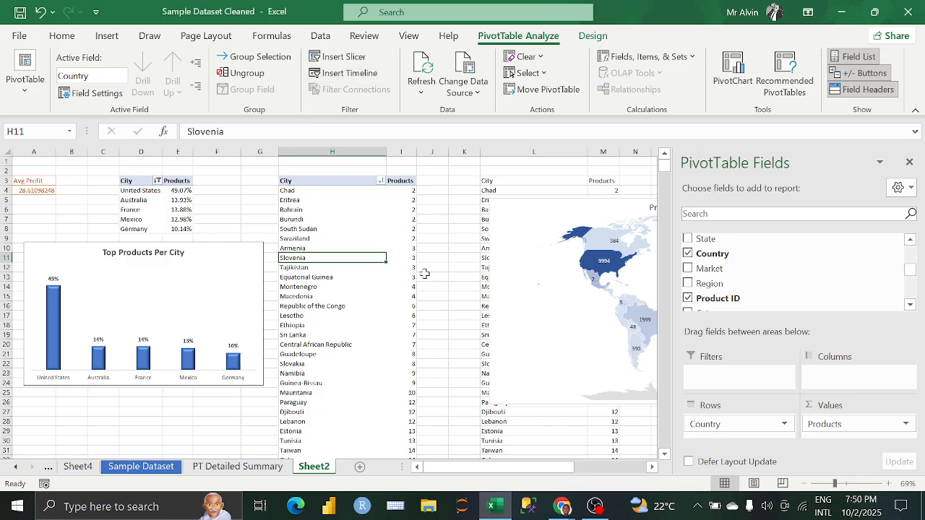
left_click(351, 75)
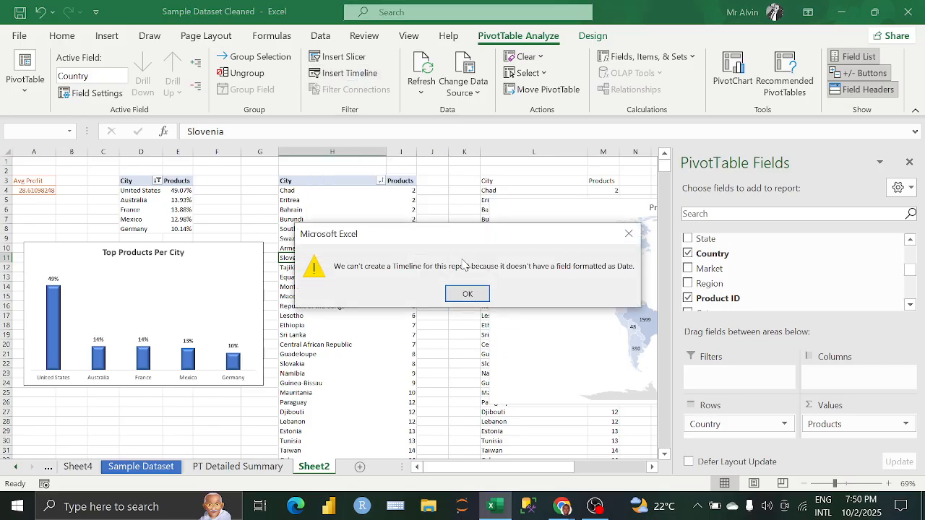
left_click(629, 234)
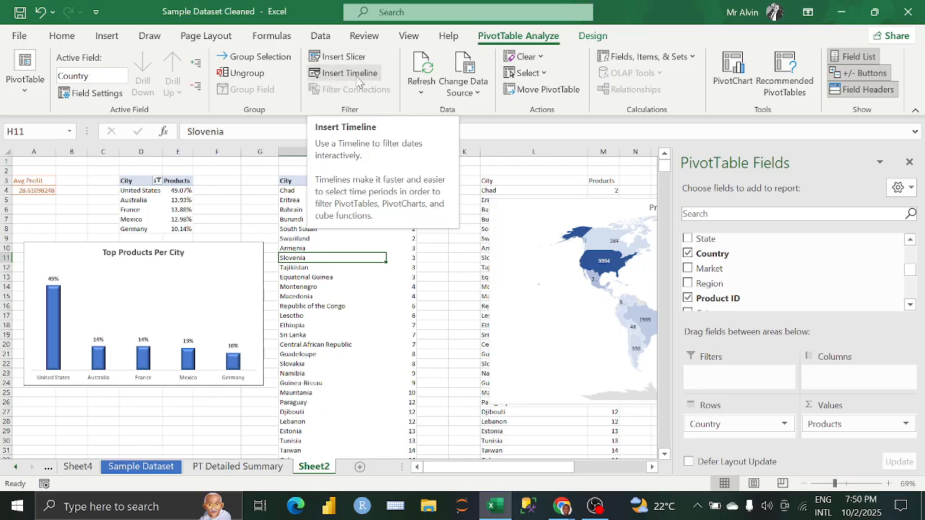
left_click(341, 56)
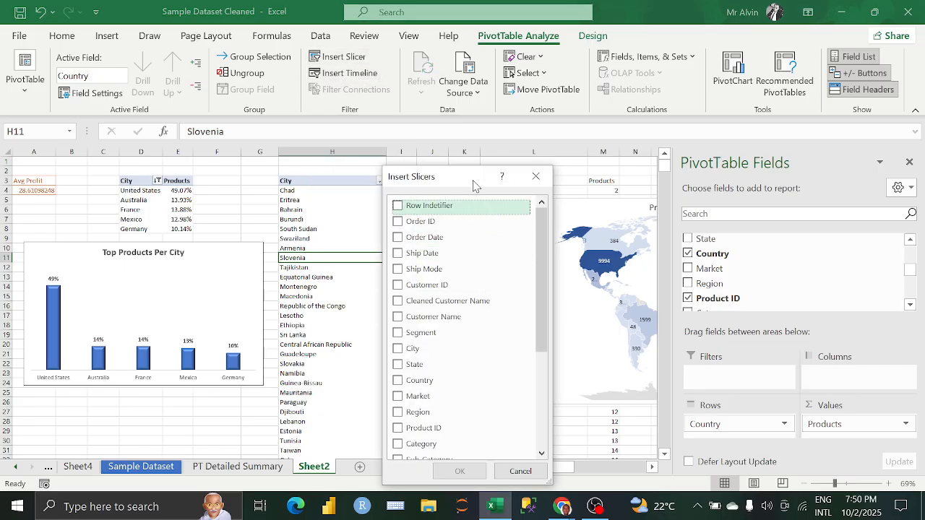
left_click_drag(474, 186, 471, 145)
left_click_drag(542, 168, 536, 253)
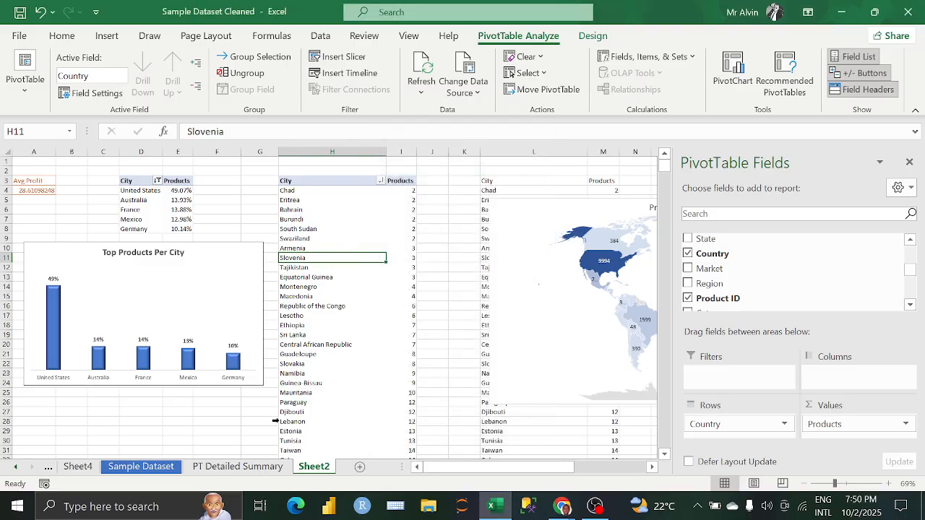
left_click(535, 134)
left_click(275, 469)
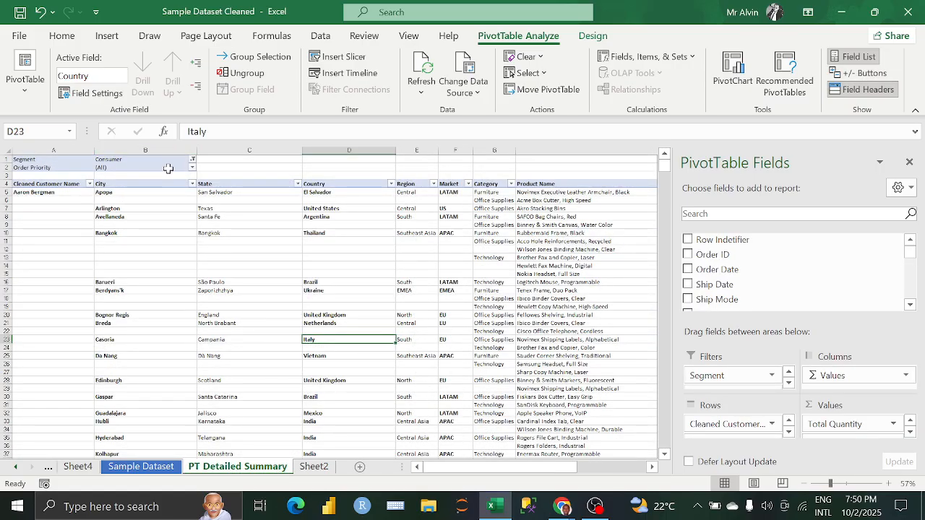
left_click(163, 467)
left_click(313, 466)
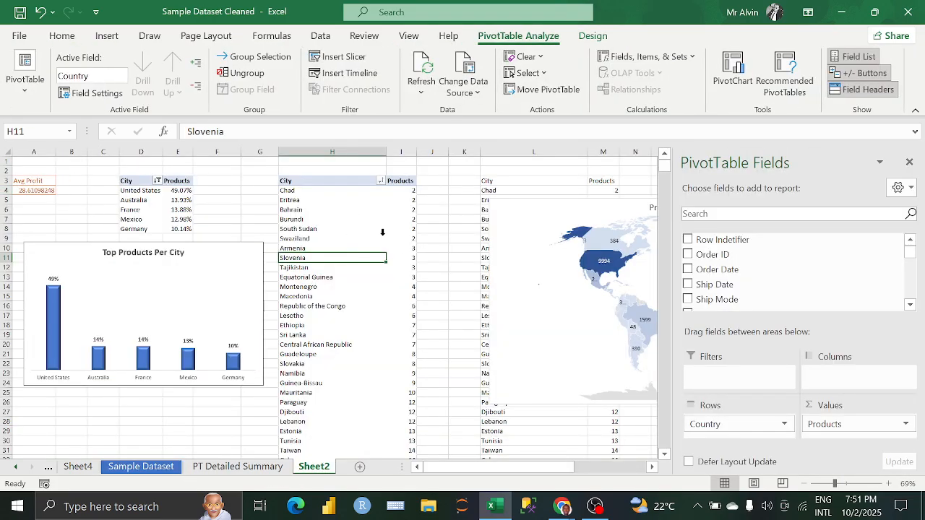
- Insert a slicer on the Profit Category (Ifs) field for the country pivot table
left_click(344, 57)
mouse_move(541, 279)
left_mouse_down()
mouse_move(534, 379)
mouse_move(534, 262)
left_mouse_up()
scroll(531, 247, "down", 4)
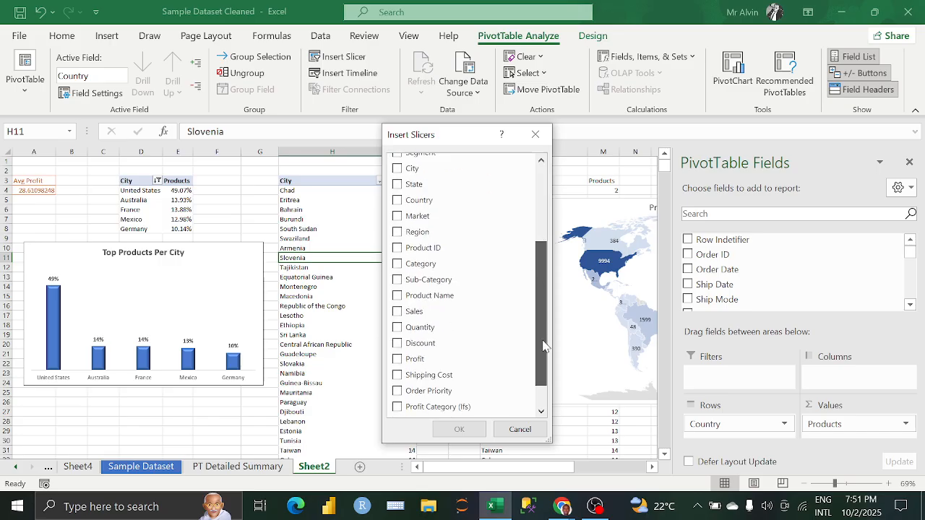
left_click(398, 357)
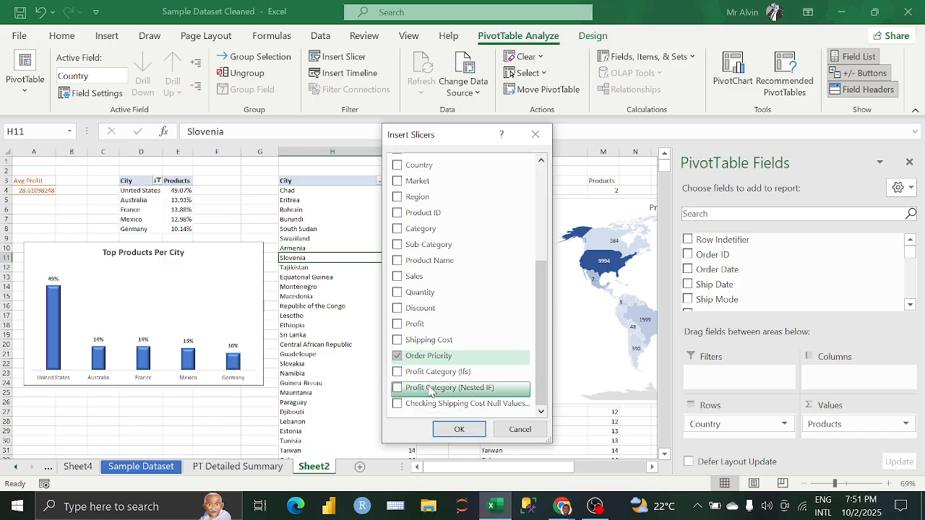
left_click(397, 355)
left_click(399, 372)
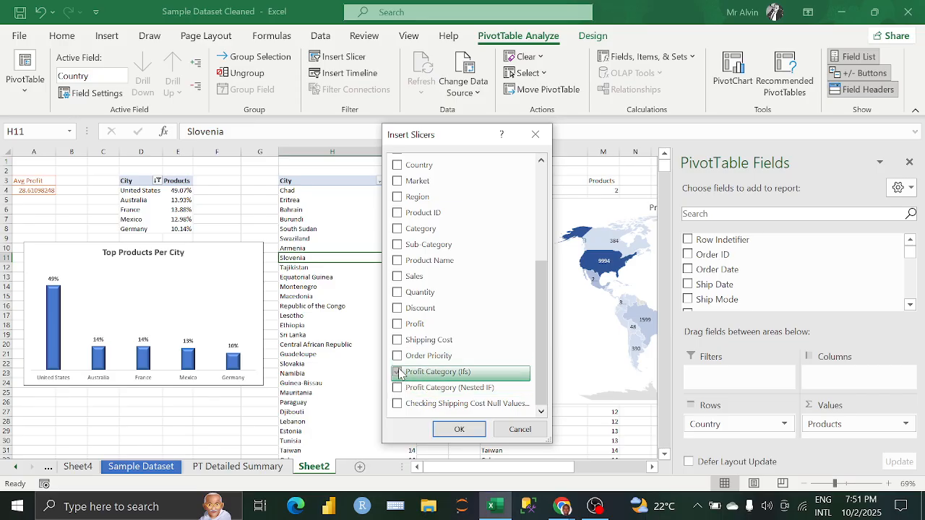
left_click(460, 429)
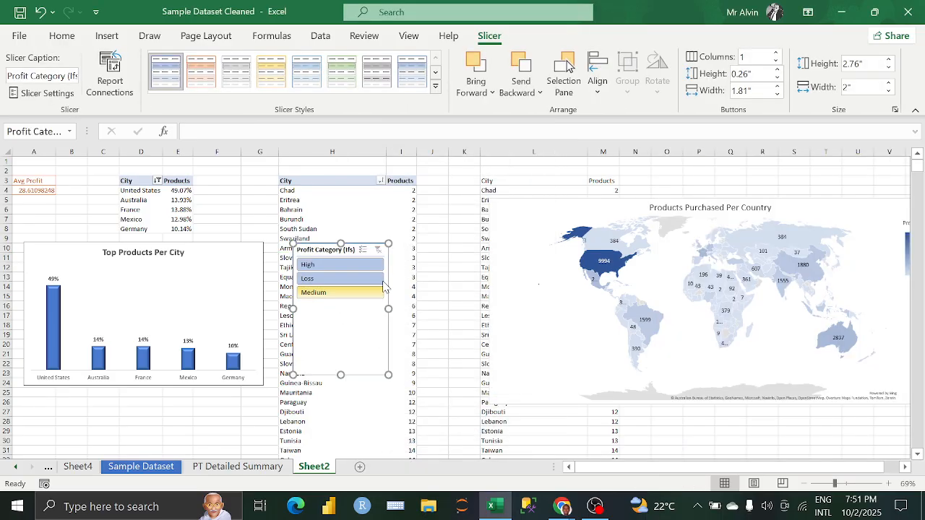
- Widen the slicer to about 2.76" and move it over about columns J to L
left_click_drag(388, 308, 425, 302)
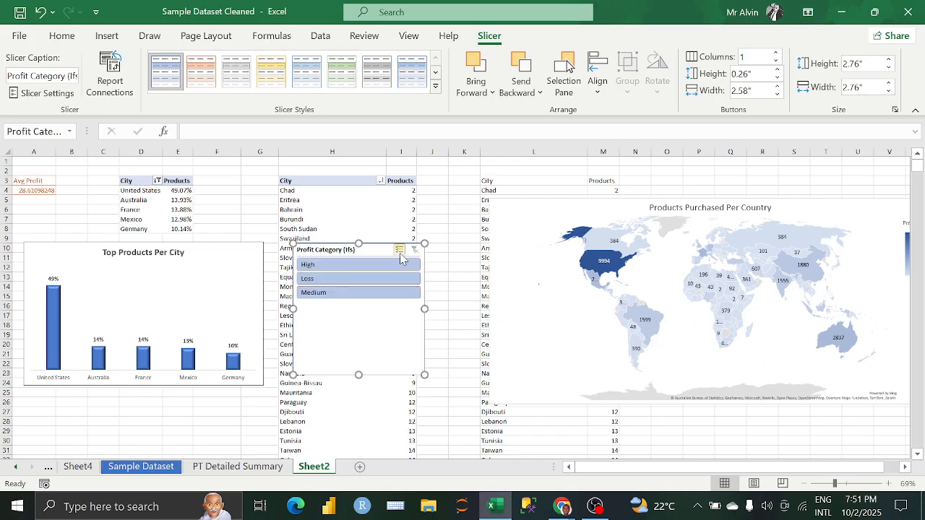
left_click_drag(373, 246, 512, 241)
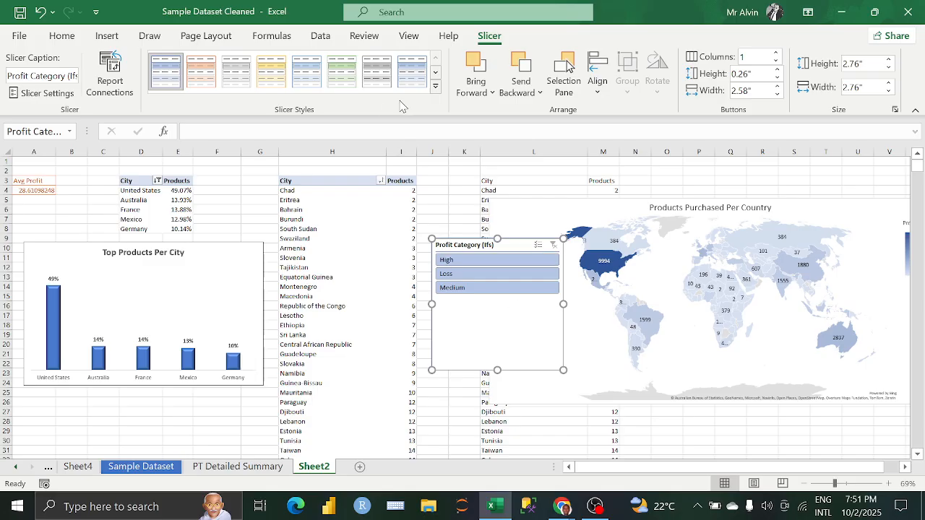
- Apply the first blue style from the Dark group to the slicer
left_click(435, 86)
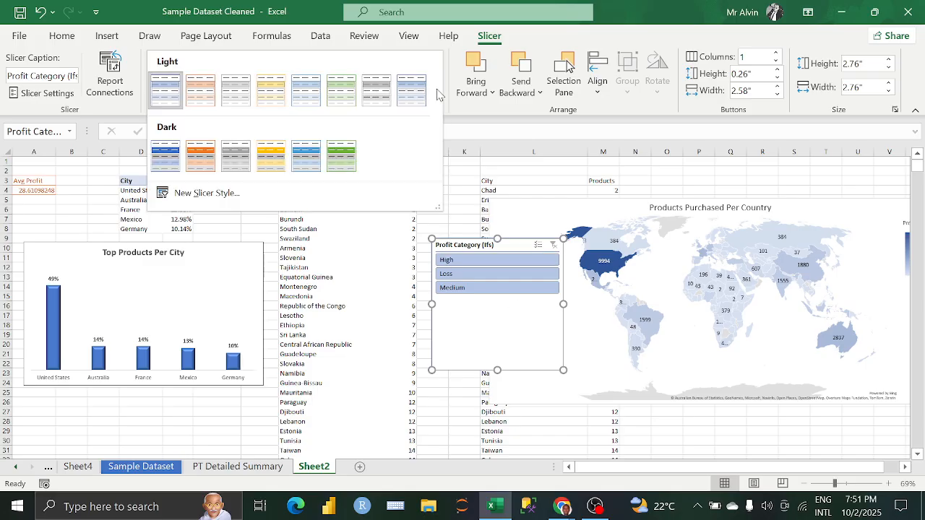
left_click(307, 154)
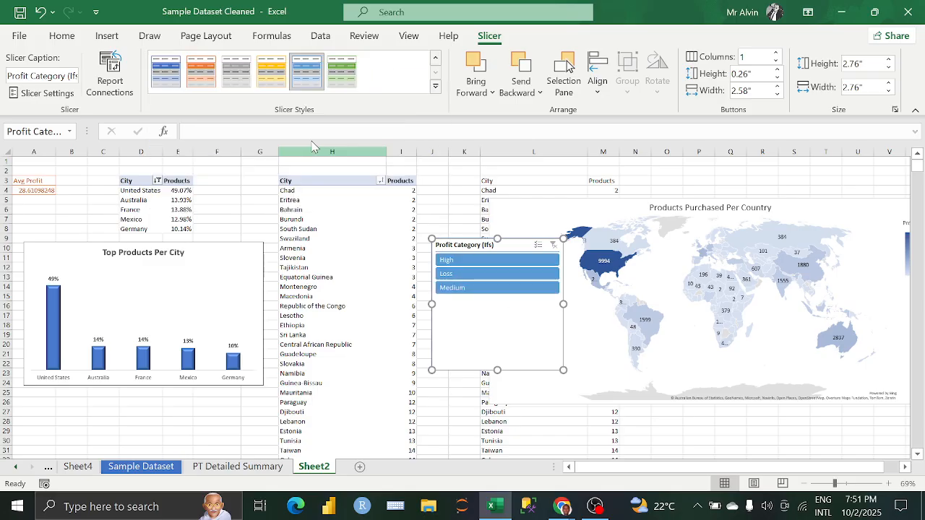
left_click(435, 86)
left_click(170, 152)
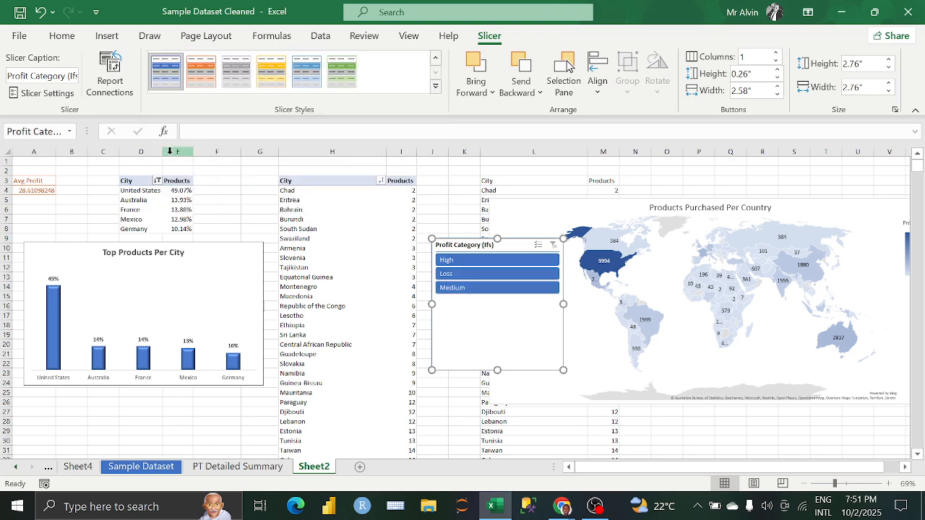
- Change the slicer's name and caption to "Profit Category" and hide items with no data
left_click(62, 97)
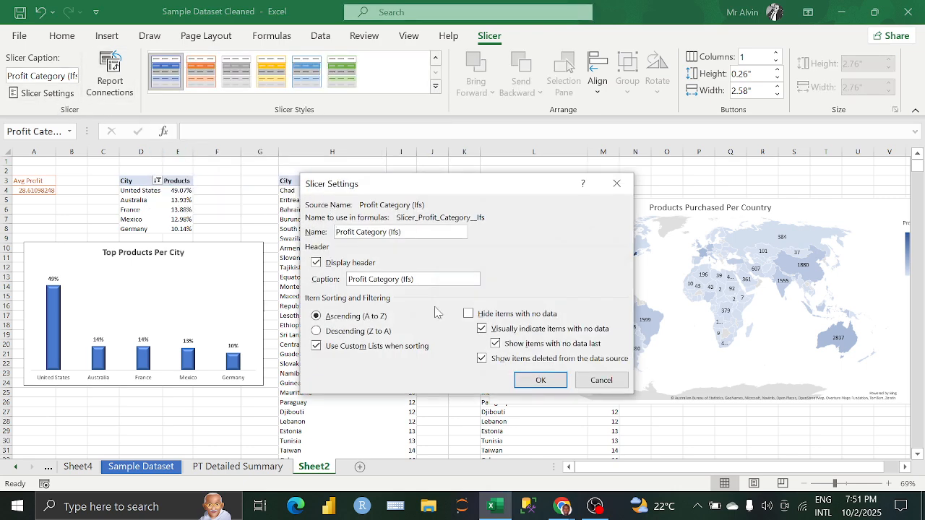
left_click_drag(401, 232, 388, 232)
key("BackSpace")
left_click(468, 314)
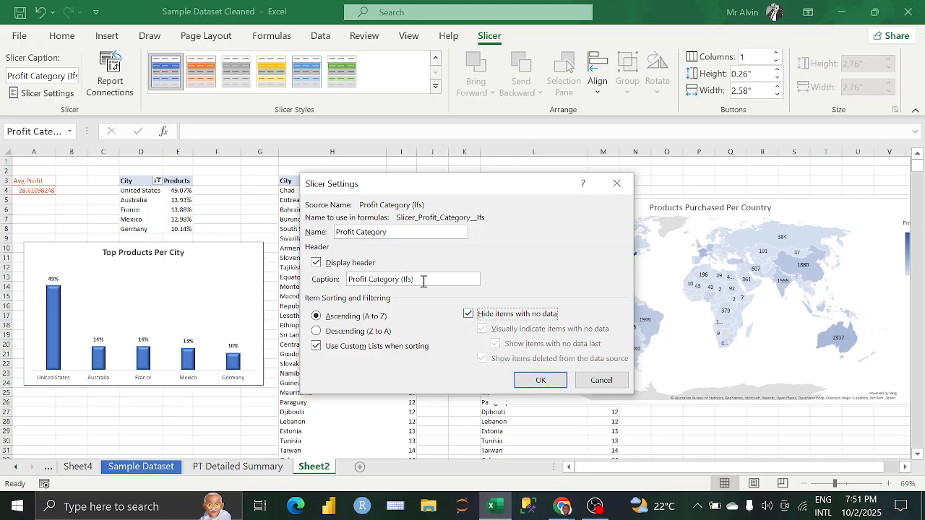
left_click_drag(424, 279, 405, 281)
key("BackSpace")
left_click(526, 382)
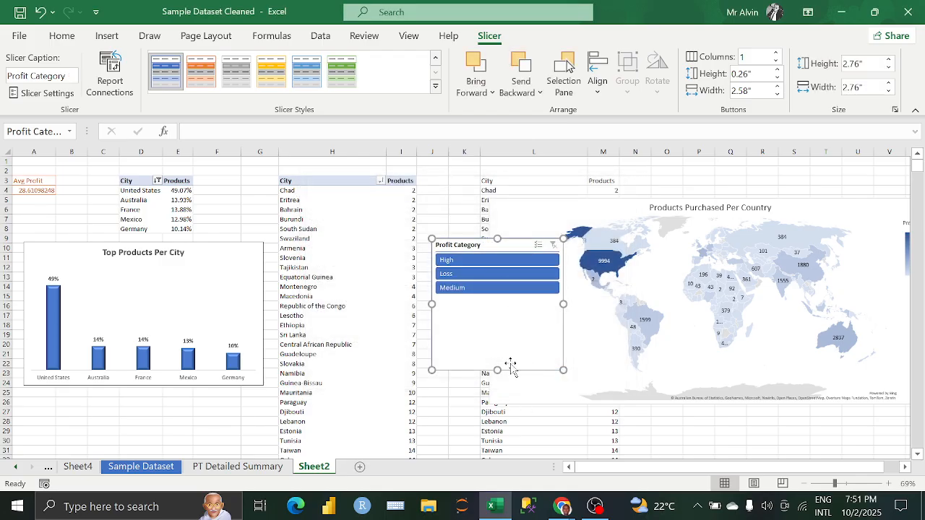
- Arrange the slicer's buttons in 3 columns and resize the slicer to about 0.72" high and 2.86" wide
left_click_drag(497, 370, 496, 307)
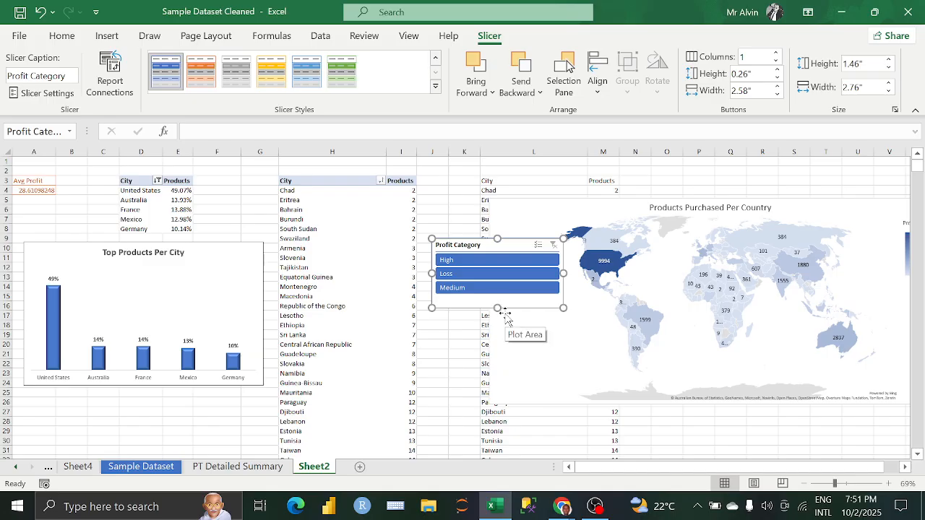
left_click_drag(498, 308, 497, 303)
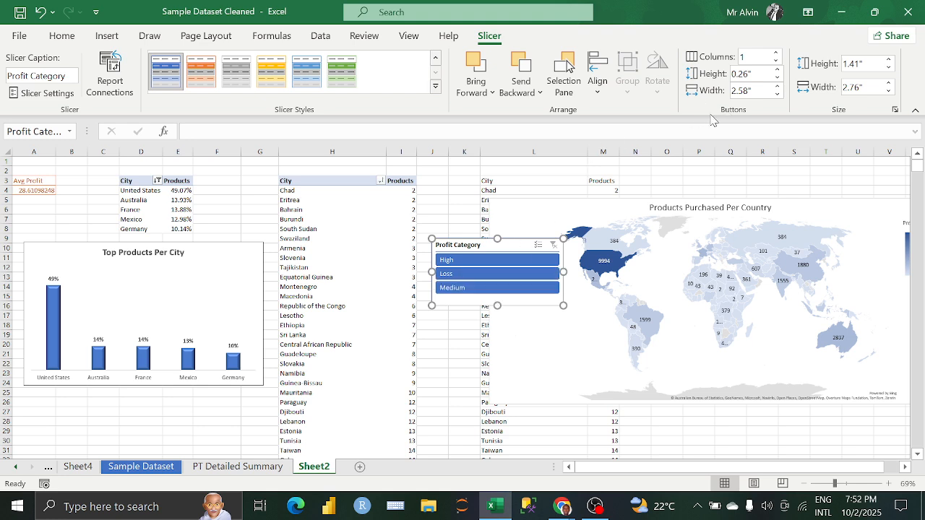
left_click(749, 58)
key("Return")
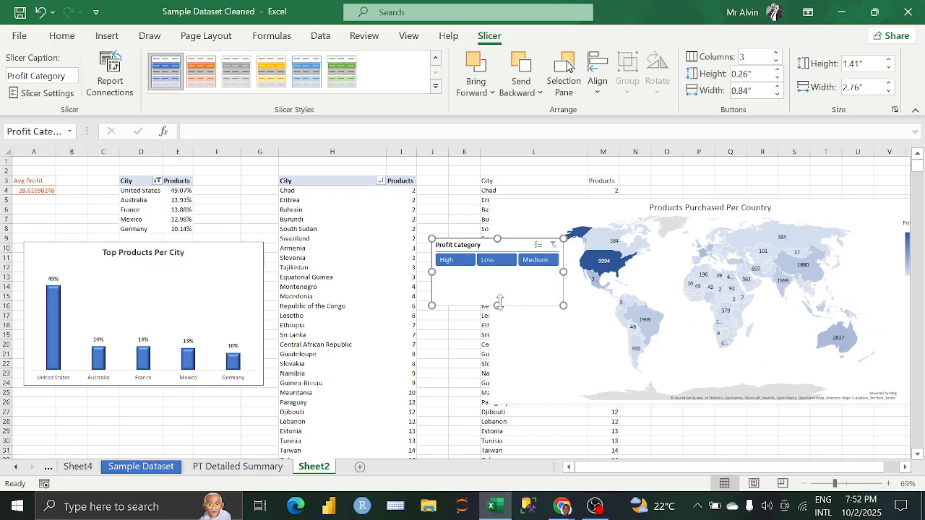
left_click_drag(498, 302, 497, 260)
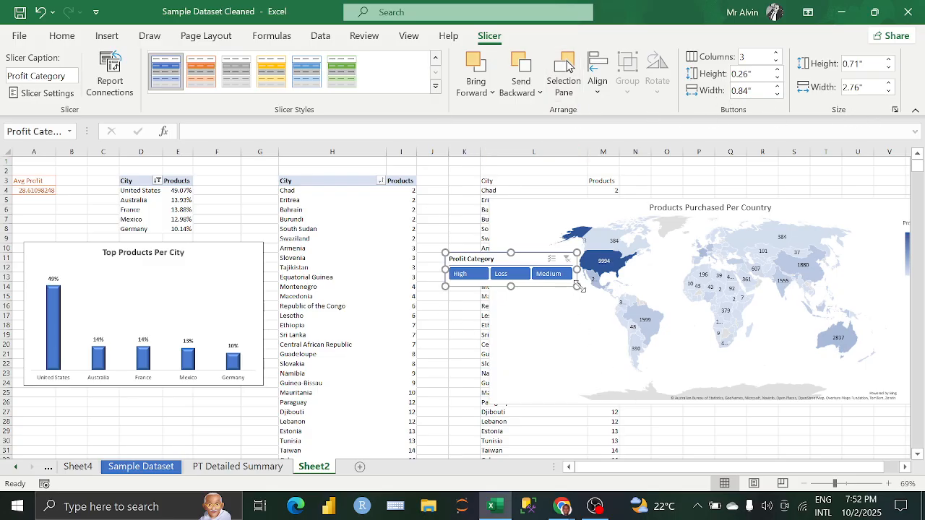
mouse_move(578, 285)
left_mouse_down()
mouse_move(653, 342)
mouse_move(585, 310)
mouse_move(581, 286)
left_mouse_up()
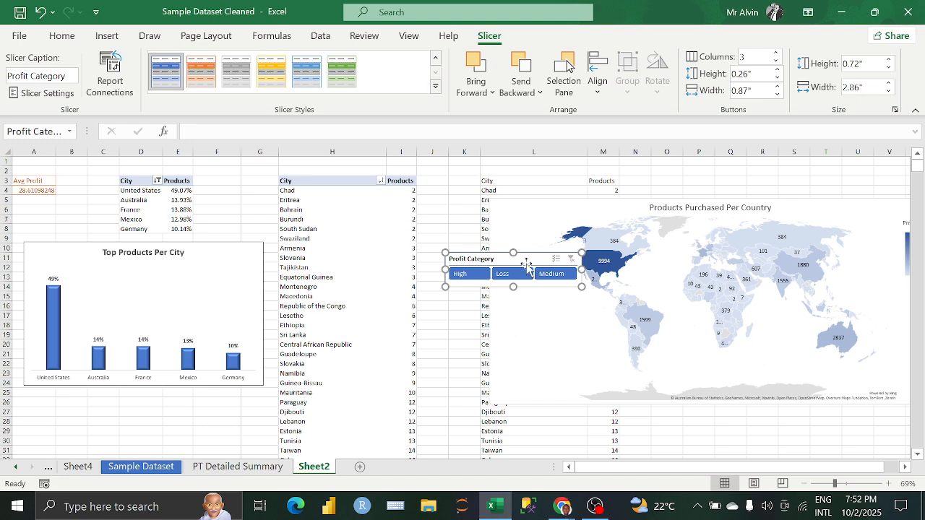
- Filter the country pivot table and map to the High profit category with the slicer
left_click(463, 274)
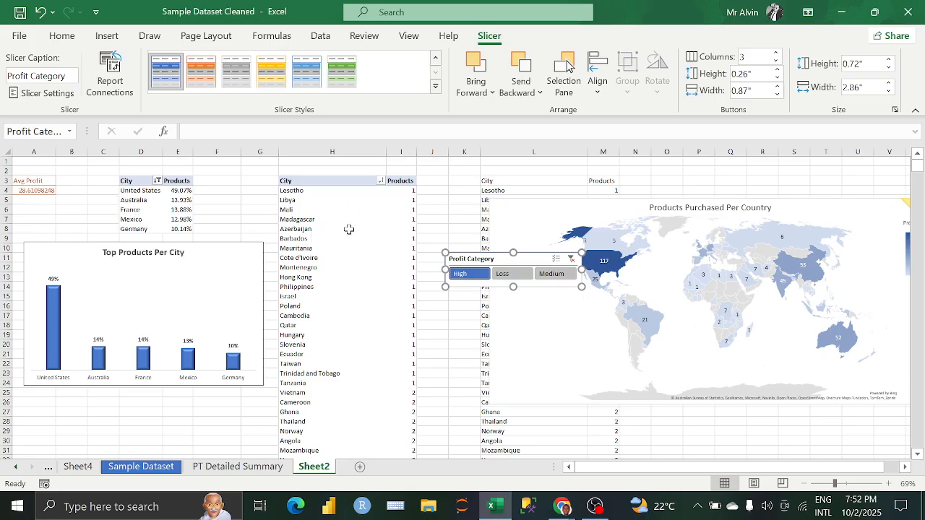
- Add the Loss and Medium categories to the slicer selection alongside High
left_click(517, 280)
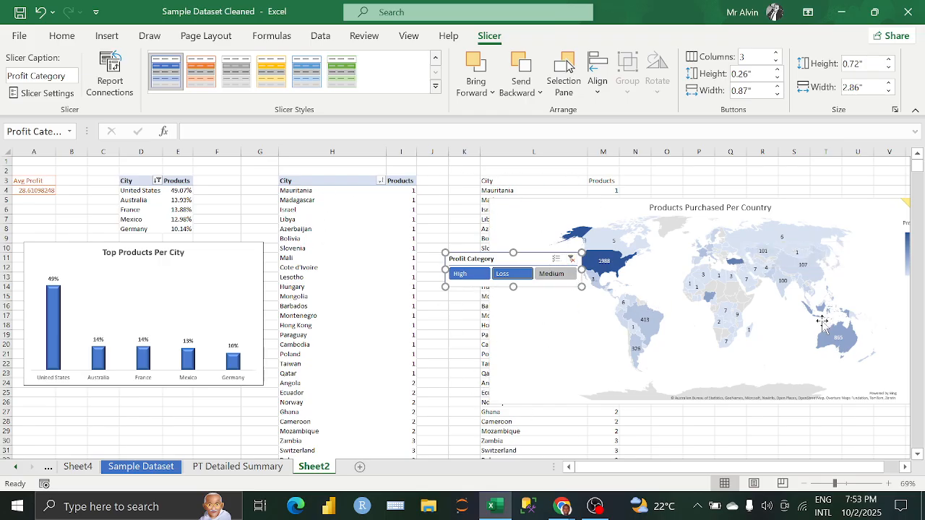
left_click(500, 272)
left_click(556, 273)
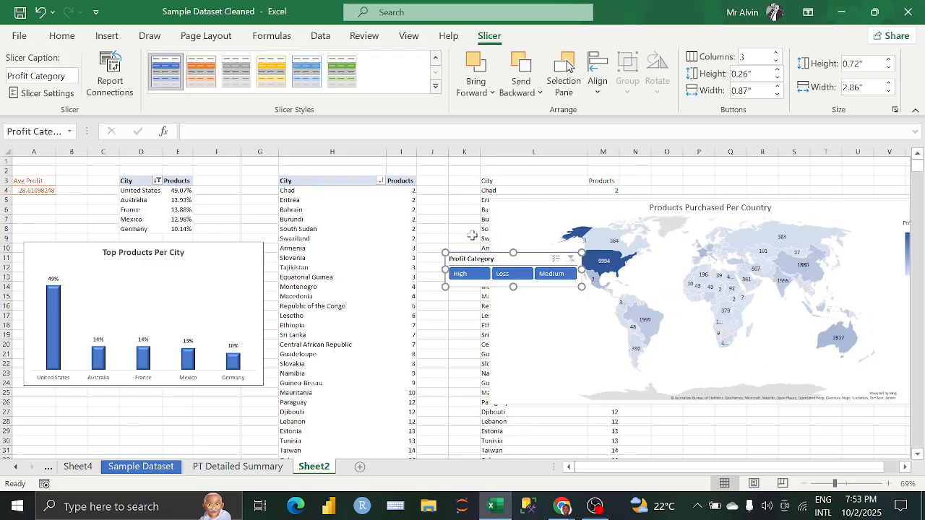
- Connect the Profit Category slicer to PivotTable3 and PV_1 on Sheet2 as well
mouse_move(409, 220)
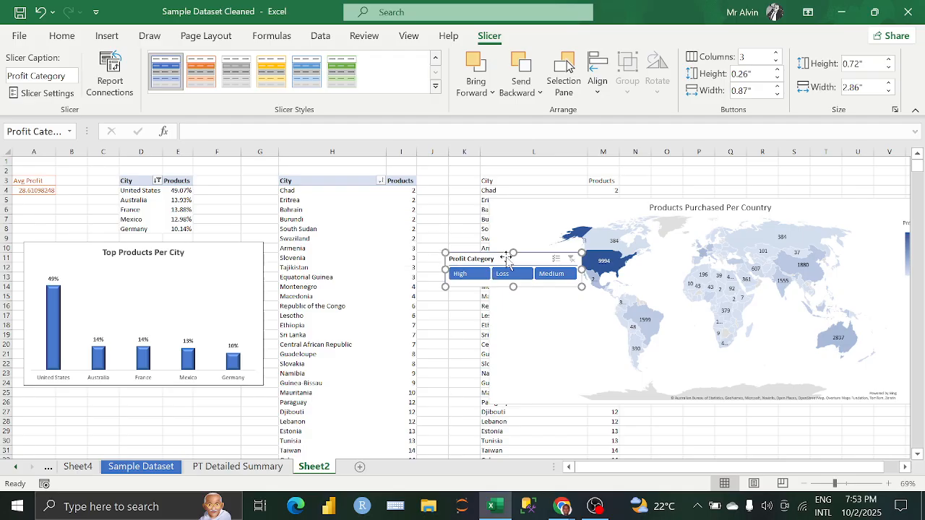
left_click(110, 82)
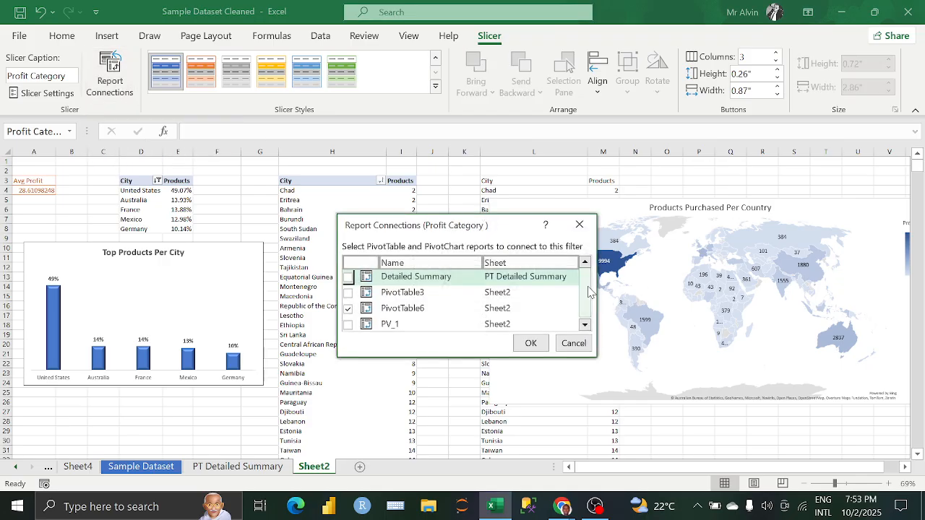
left_click_drag(588, 287, 589, 309)
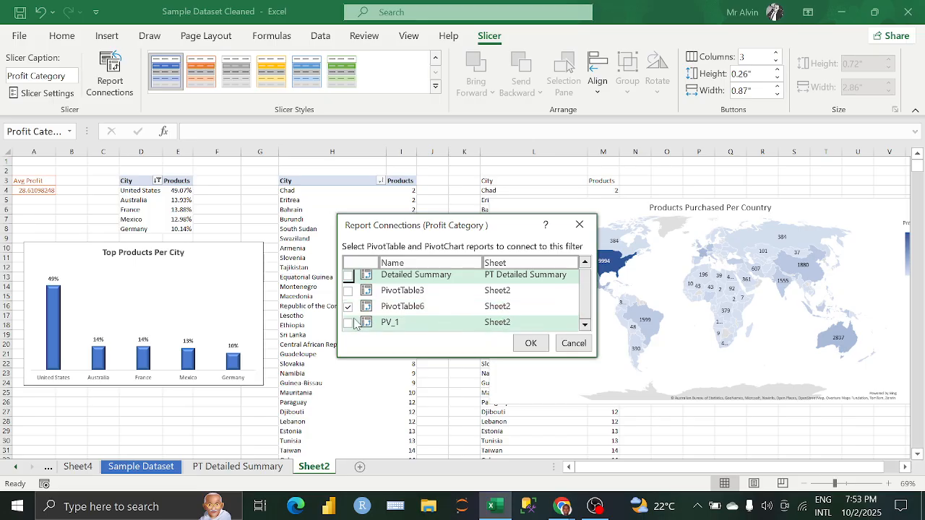
scroll(417, 292, "up", 1)
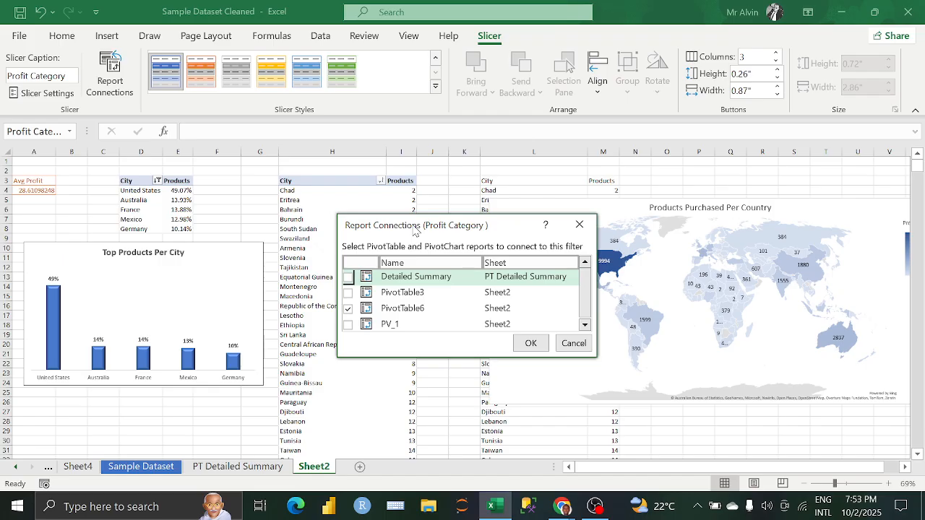
left_click(347, 293)
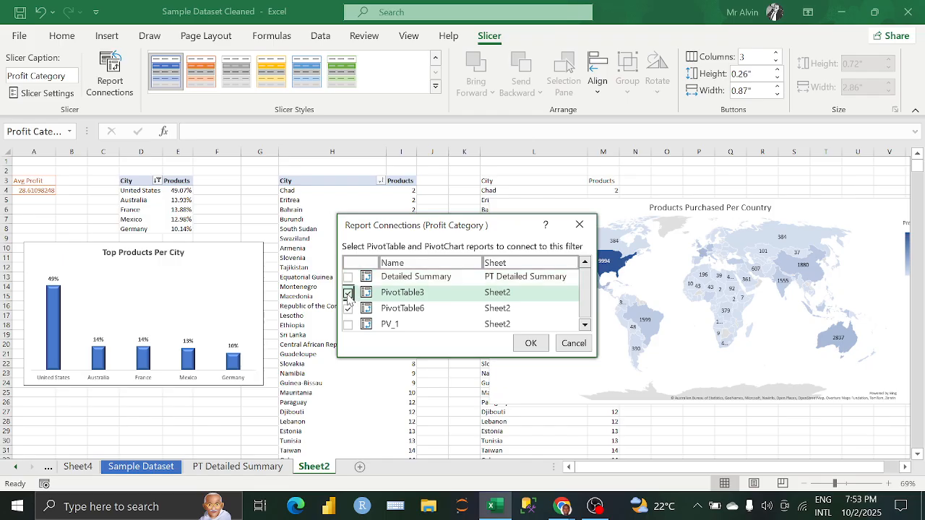
left_click(348, 325)
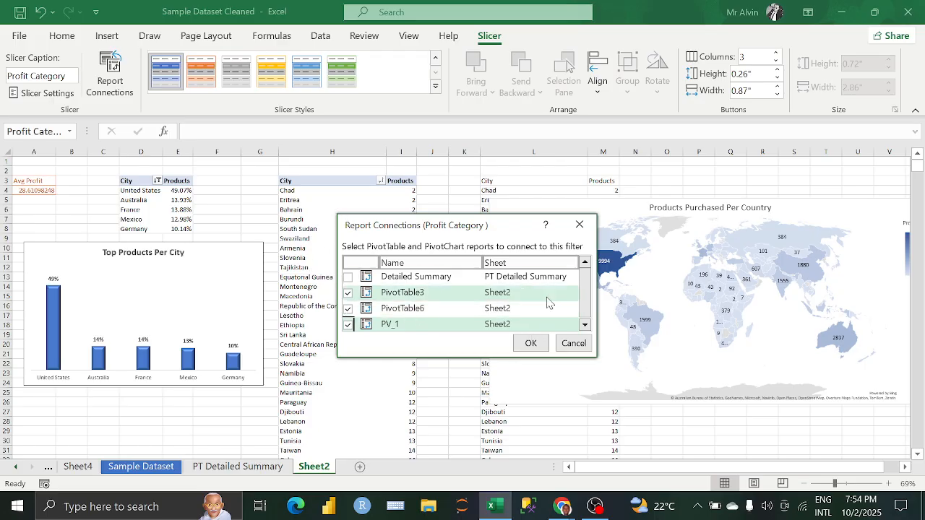
left_click_drag(584, 295, 585, 308)
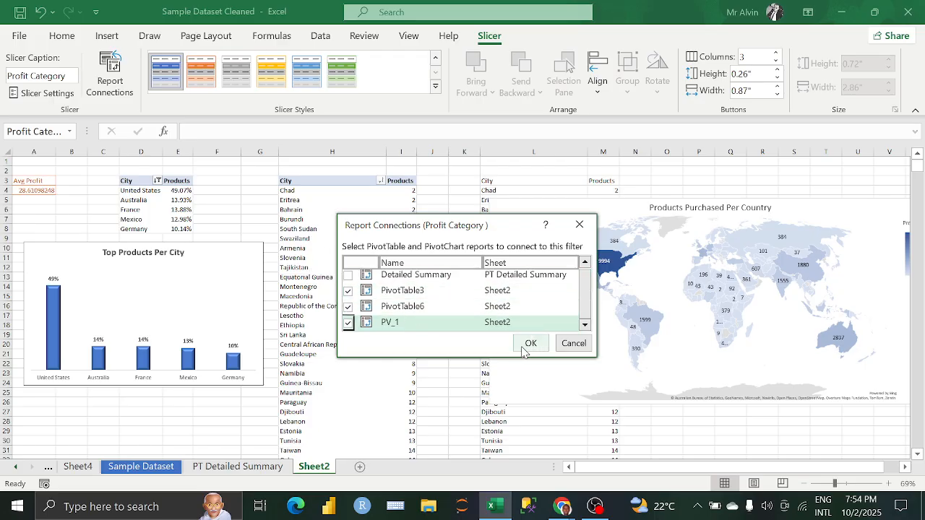
left_click(532, 343)
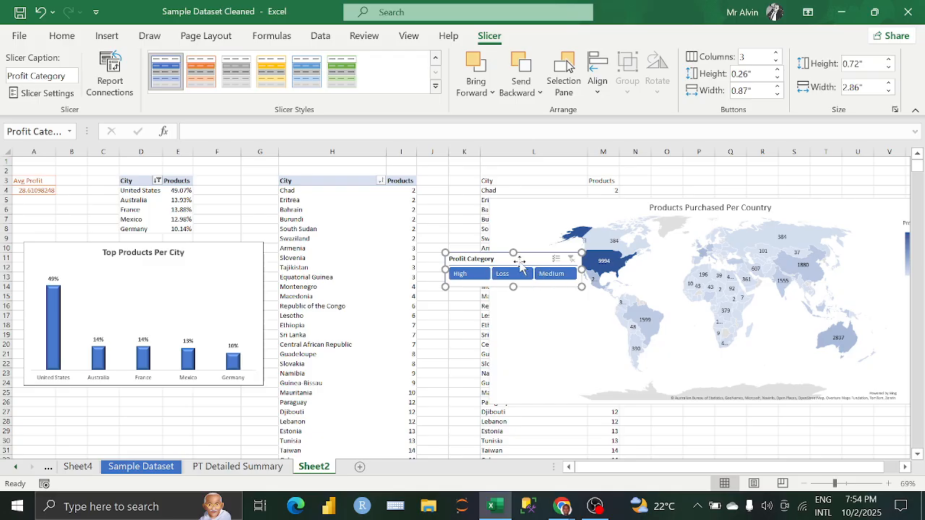
- Move the Profit Category slicer onto the country pivot table and test it with Medium and Loss before clearing its filter
left_click_drag(519, 265, 397, 352)
left_click(428, 360)
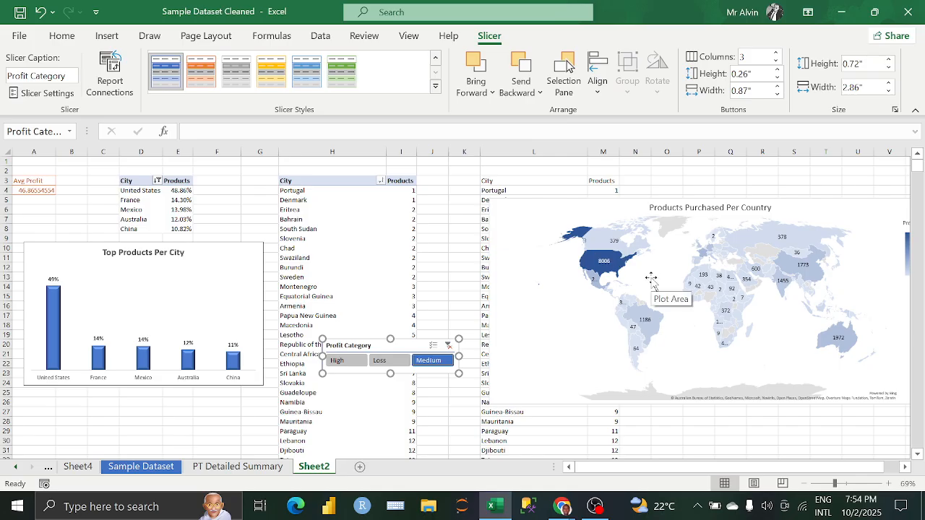
left_click(381, 357)
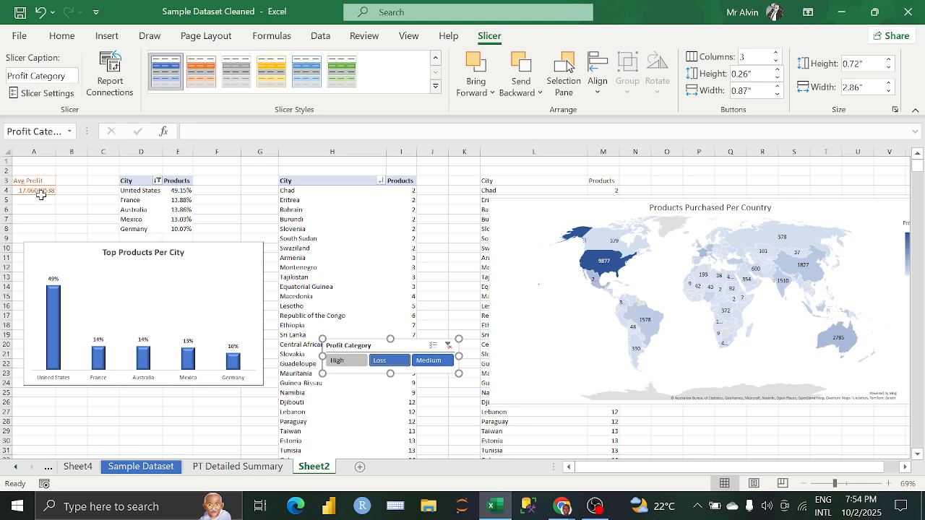
mouse_move(648, 253)
left_click_drag(420, 344, 416, 301)
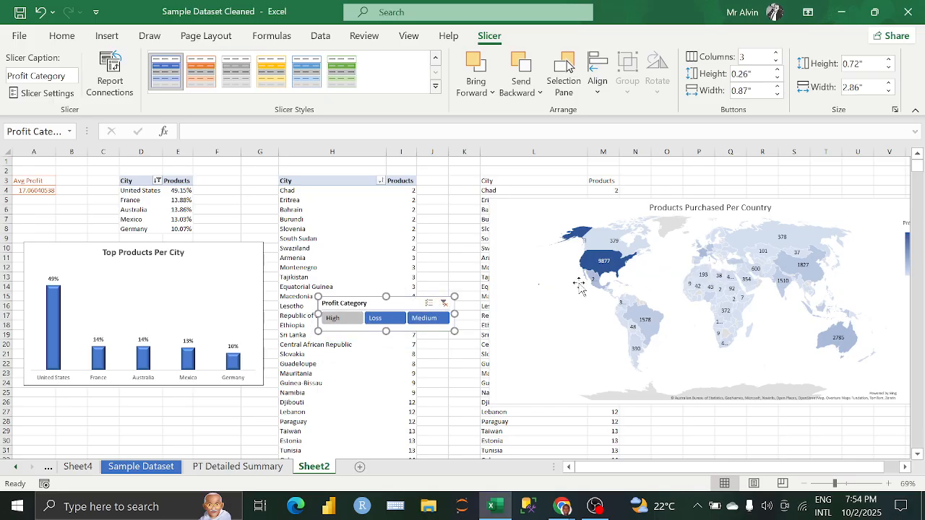
left_click(443, 303)
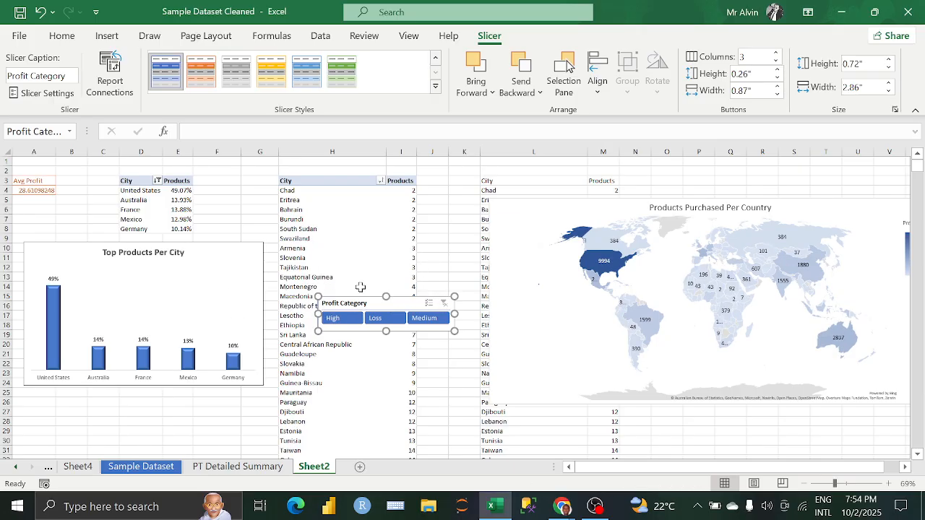
- Insert a Region slicer for the country pivot table
left_click(341, 228)
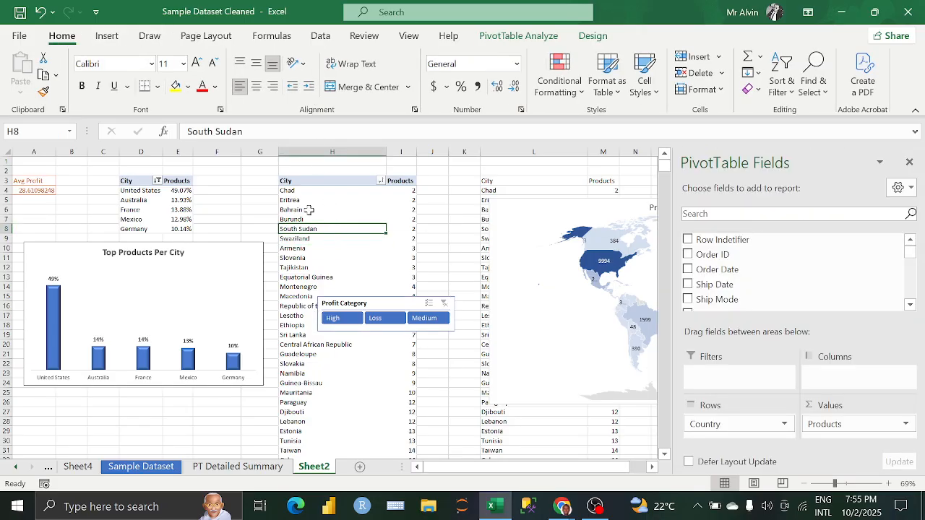
left_click(506, 38)
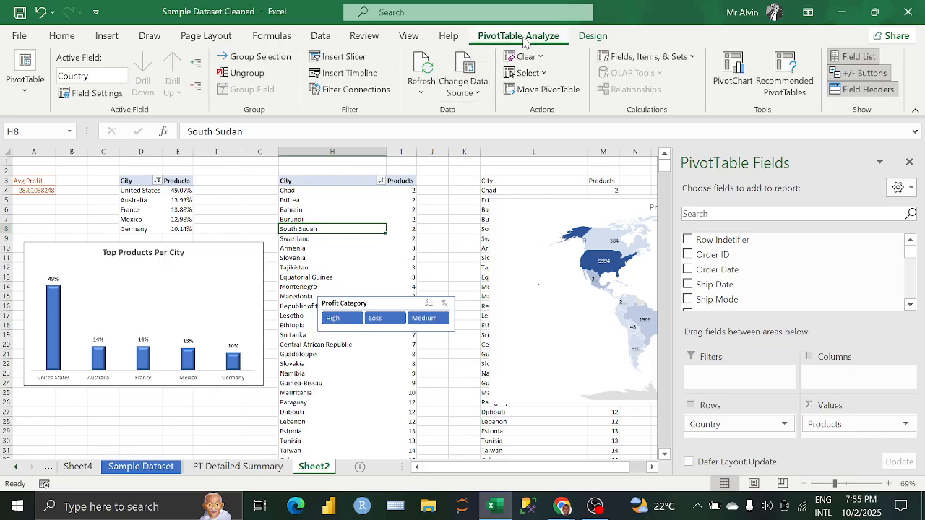
left_click(344, 58)
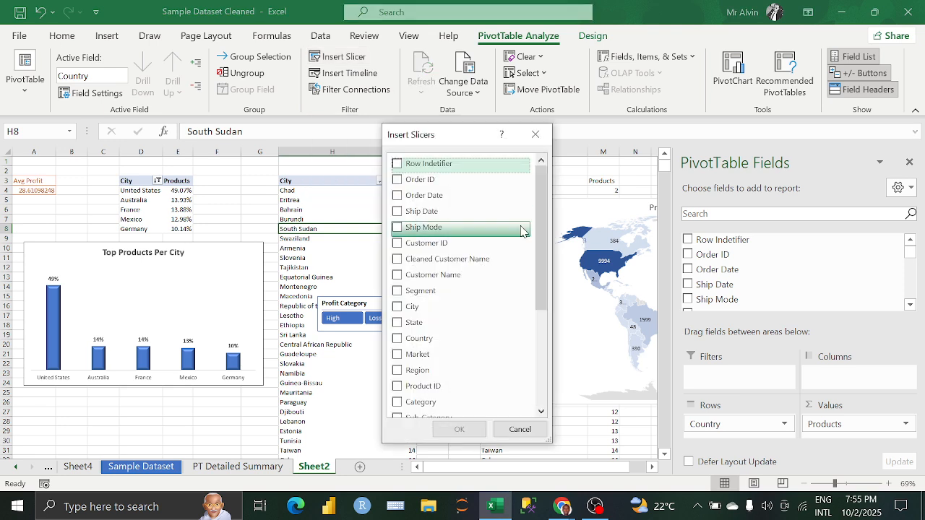
mouse_move(543, 220)
left_mouse_down()
mouse_move(544, 270)
mouse_move(536, 216)
mouse_move(542, 314)
mouse_move(537, 215)
left_mouse_up()
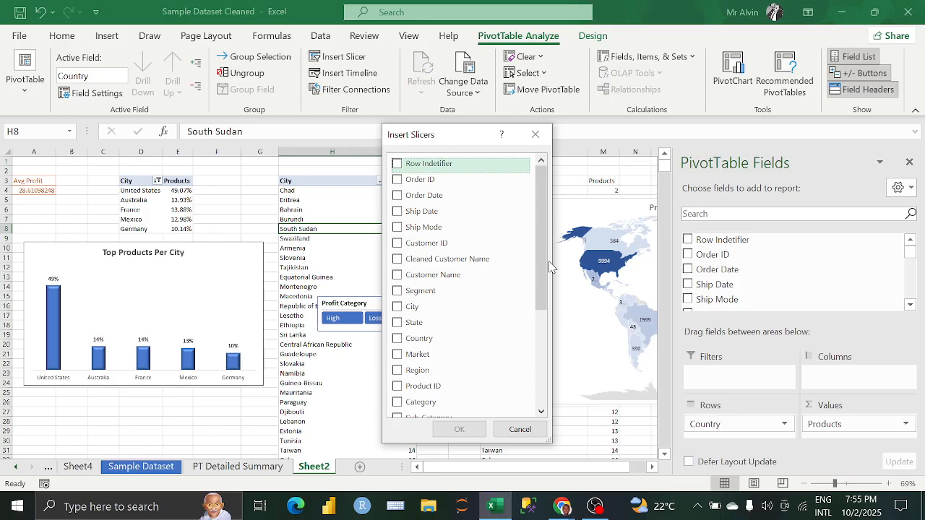
scroll(458, 339, "down", 1)
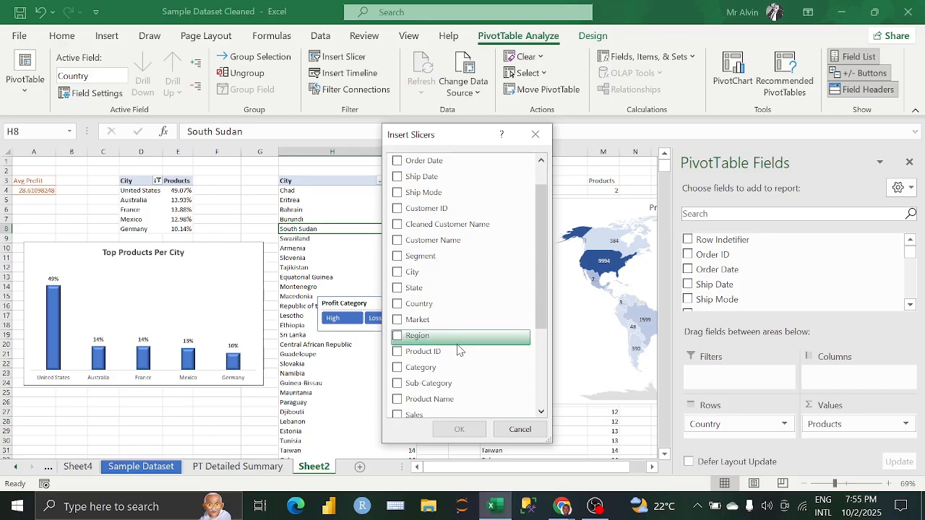
left_click(396, 336)
left_click(459, 429)
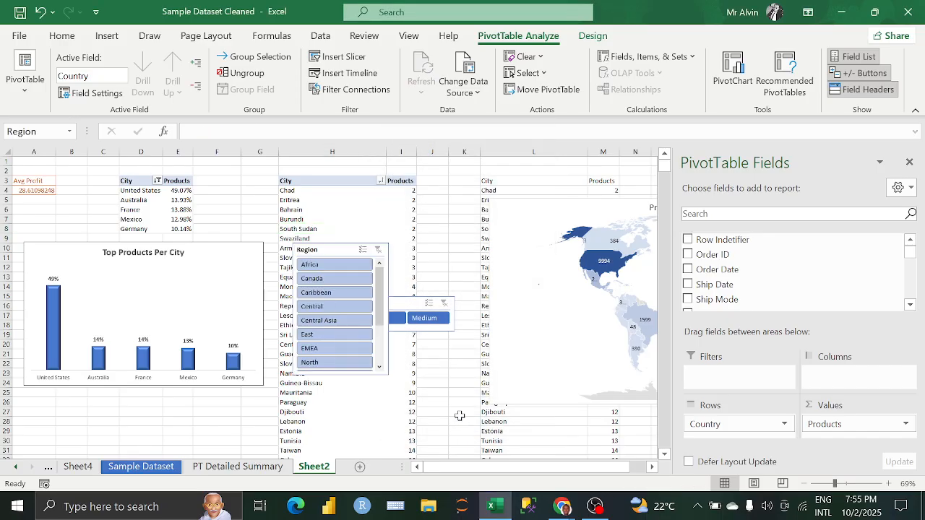
- Apply the first blue style from the Dark group to the Region slicer and place it between the country pivot table and map
scroll(352, 283, "down", 3)
scroll(352, 283, "up", 3)
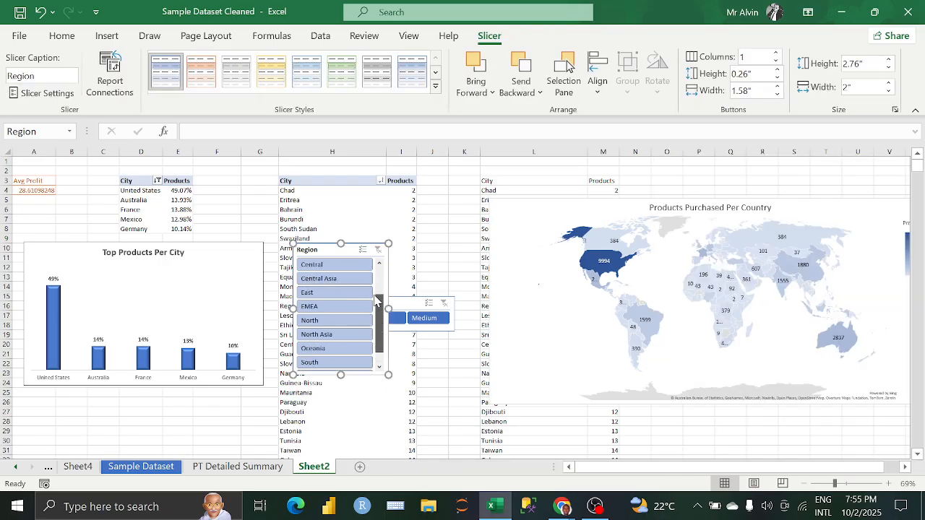
left_click(435, 86)
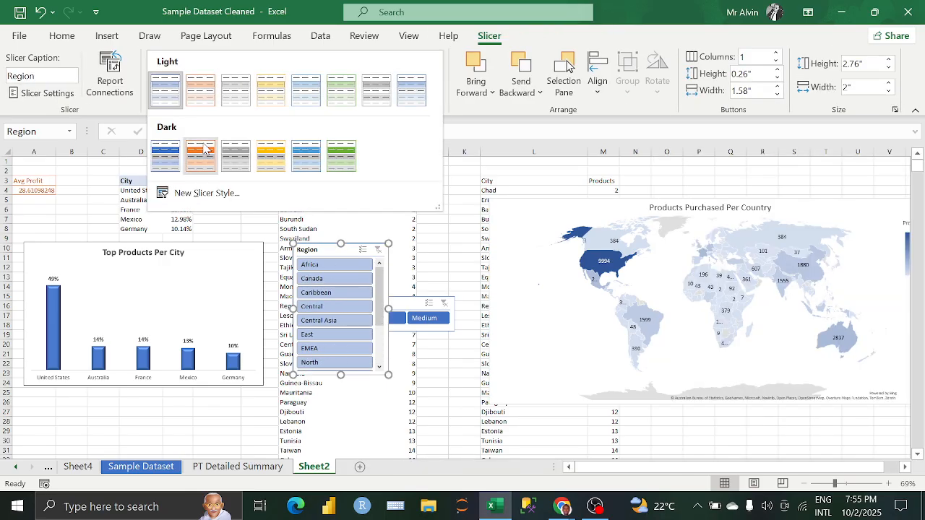
left_click(180, 155)
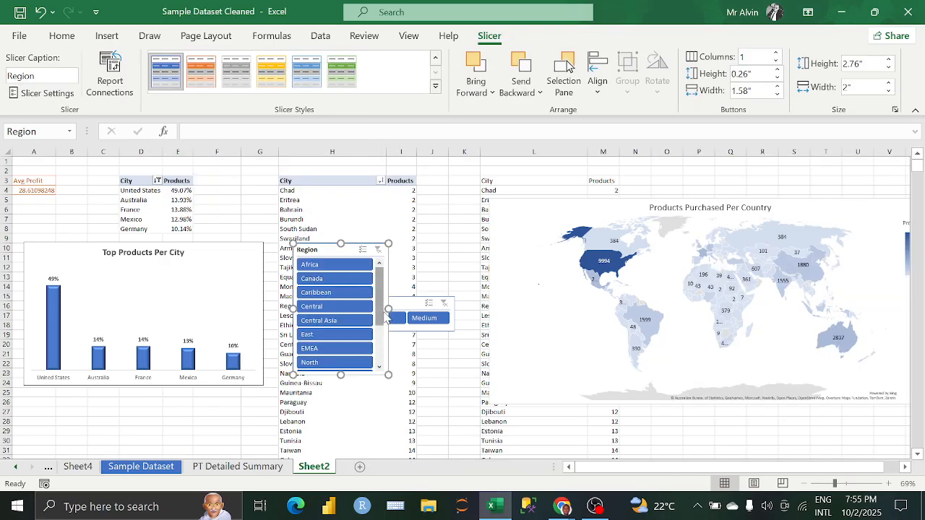
left_click_drag(383, 310, 392, 310)
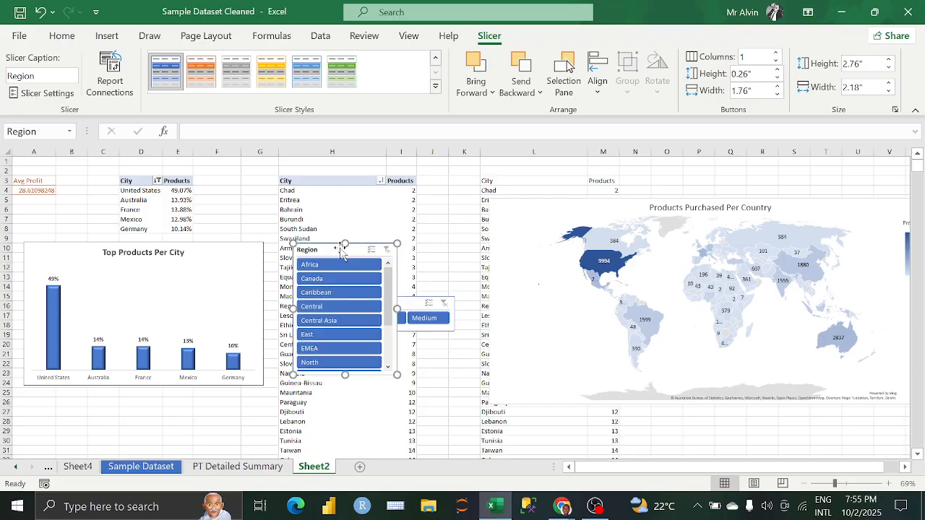
left_click_drag(362, 243, 488, 224)
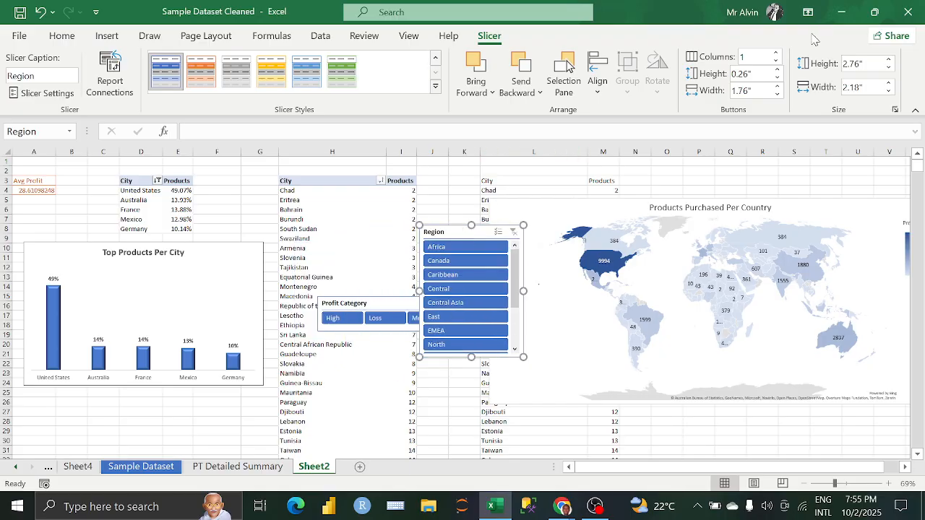
- Arrange the Region slicer's buttons in 10 columns and widen the slicer to about 5.41"
left_click(751, 58)
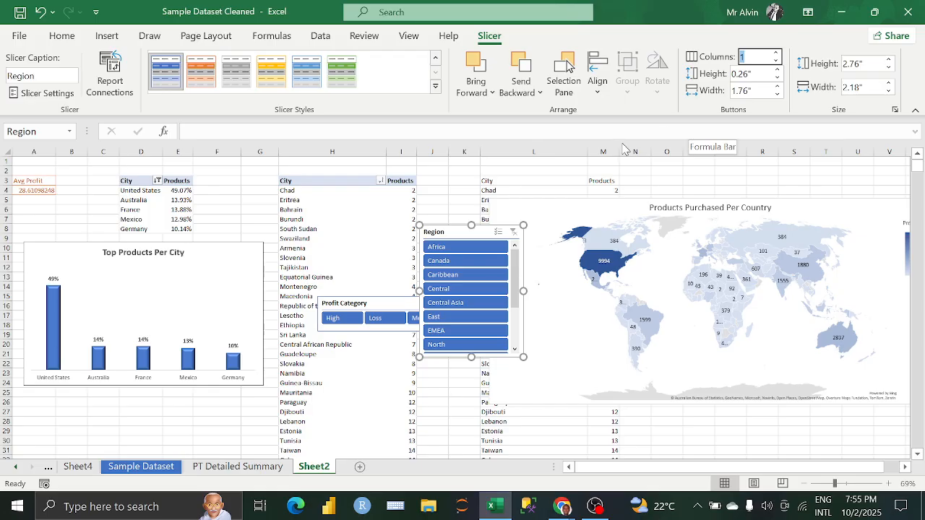
left_click_drag(514, 283, 521, 301)
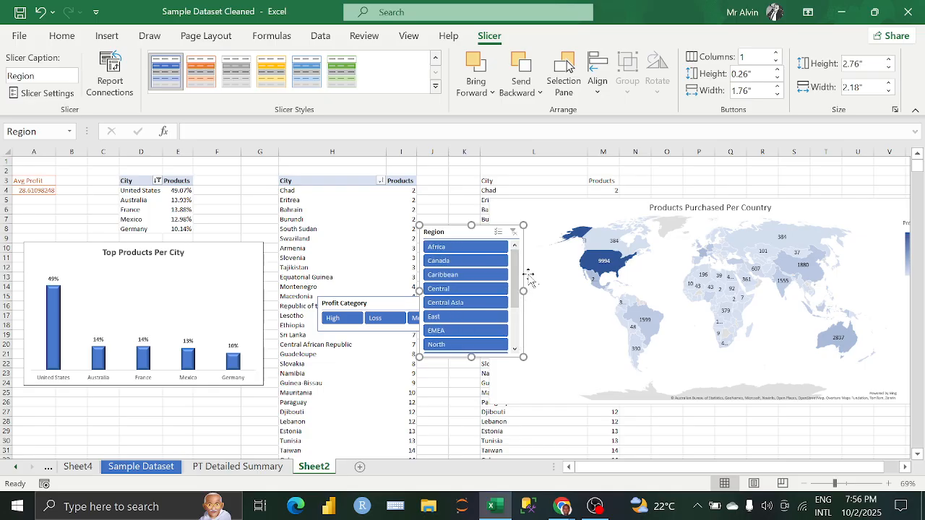
left_click(750, 58)
type("0")
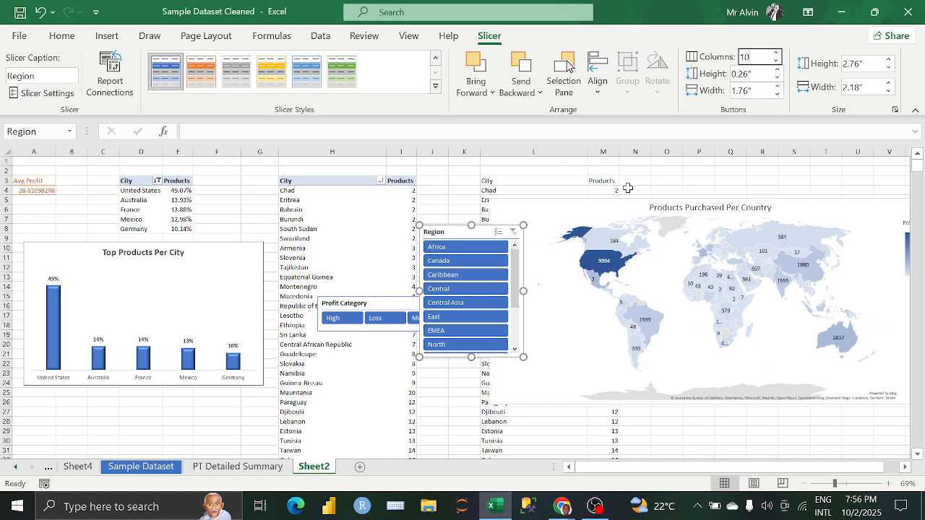
left_click(471, 234)
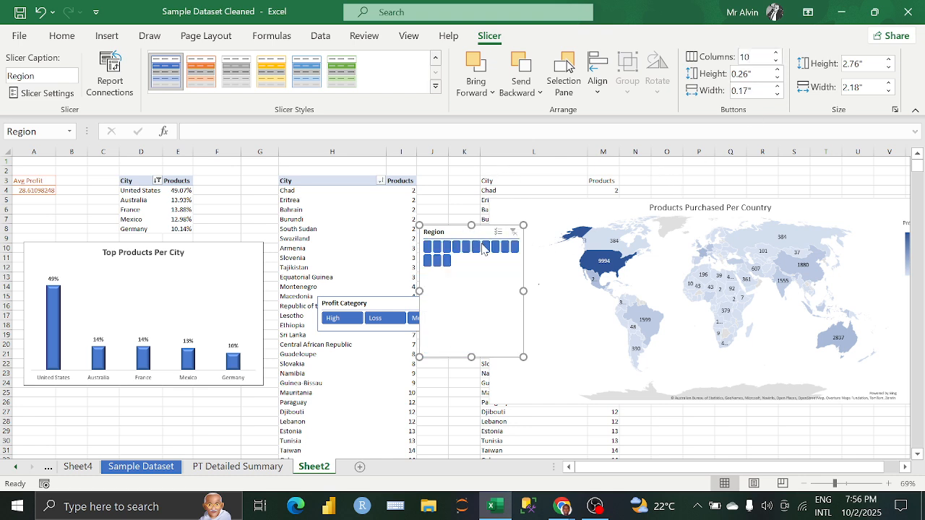
left_click_drag(523, 291, 678, 291)
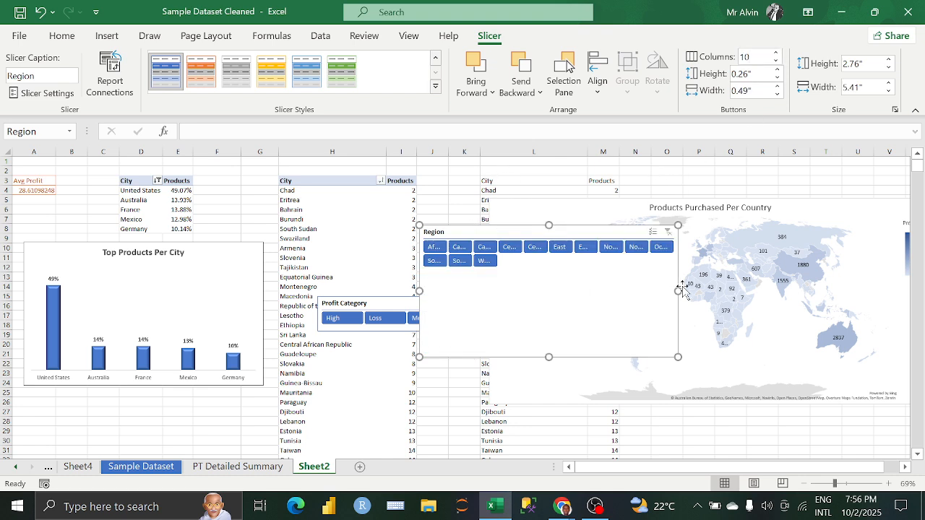
- Set the Region slicer to 5 columns and shorten it to about 1.32" high
left_click(758, 59)
key("BackSpace")
type("5")
key("Return")
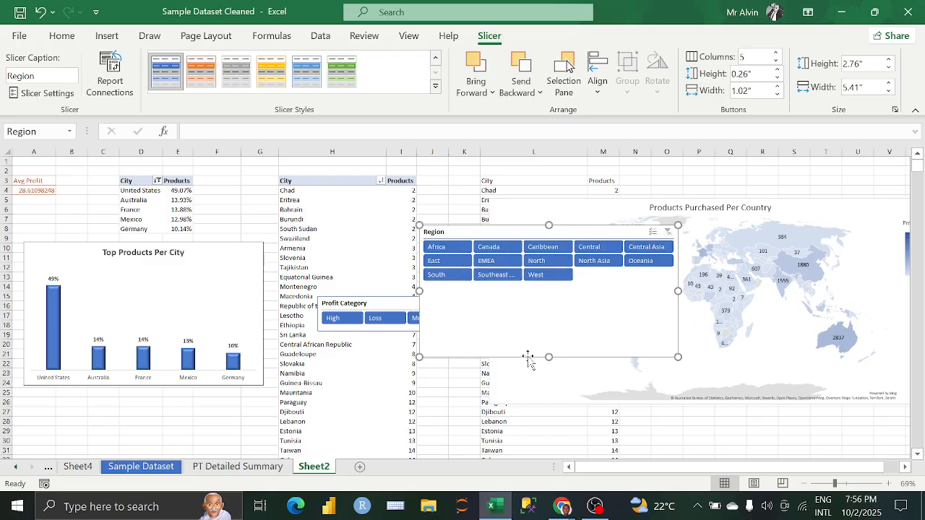
left_click_drag(549, 356, 540, 288)
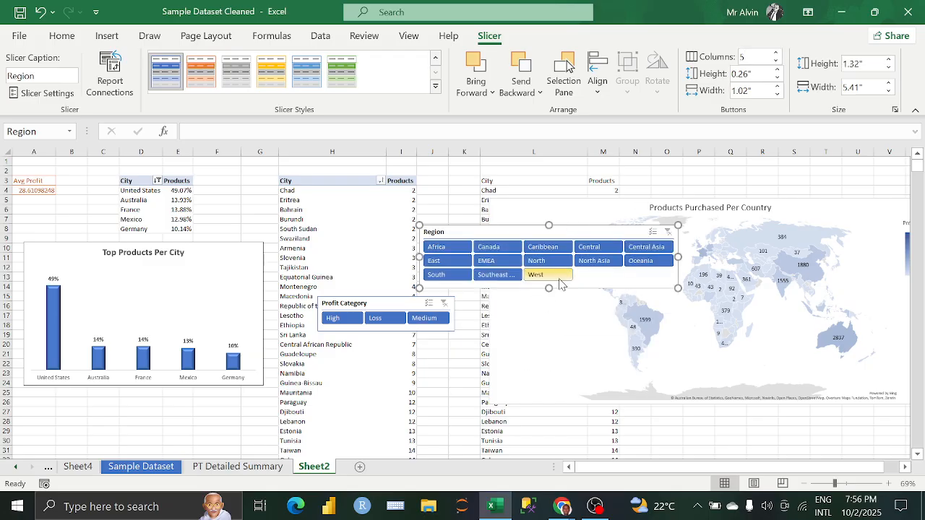
- Set the Region slicer to 3 columns, resize it to about 1.89" high and move it over the upper part of the map
left_click(752, 56)
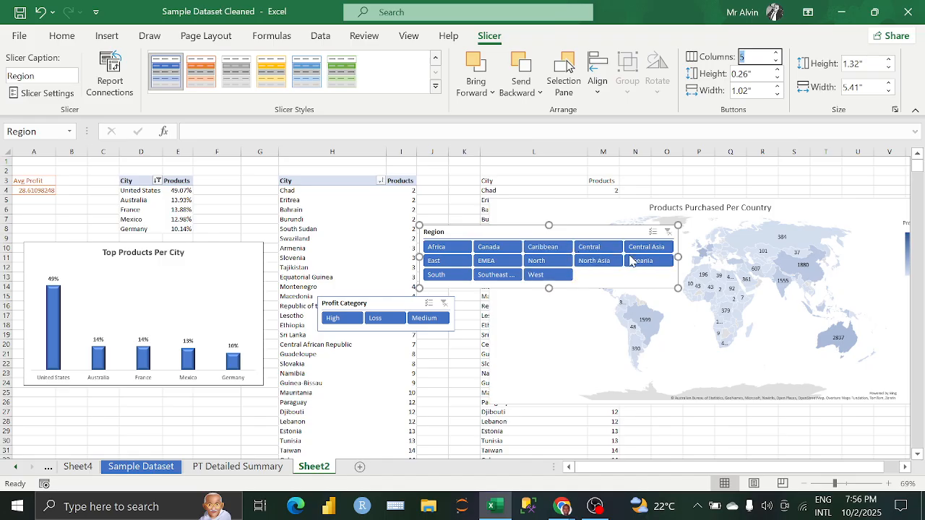
key("BackSpace")
left_click(583, 233)
left_click_drag(549, 286, 548, 315)
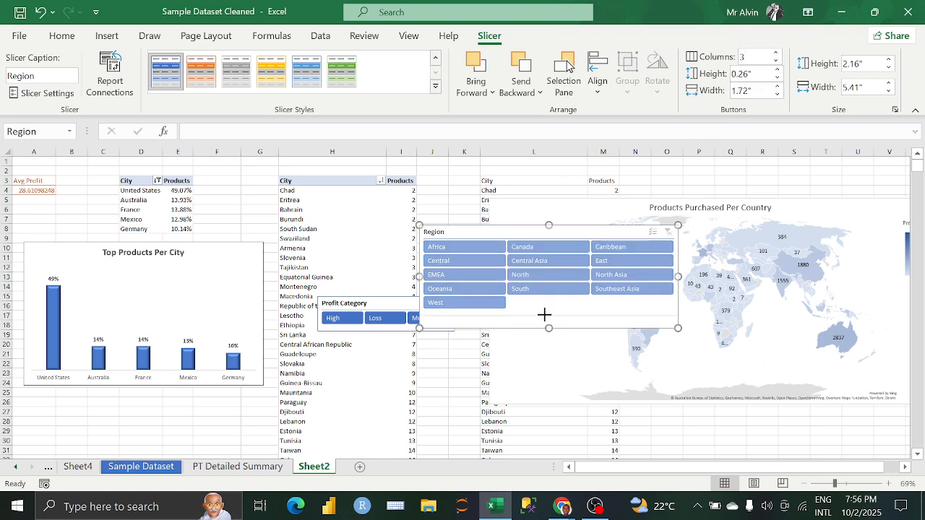
left_click_drag(530, 234, 590, 218)
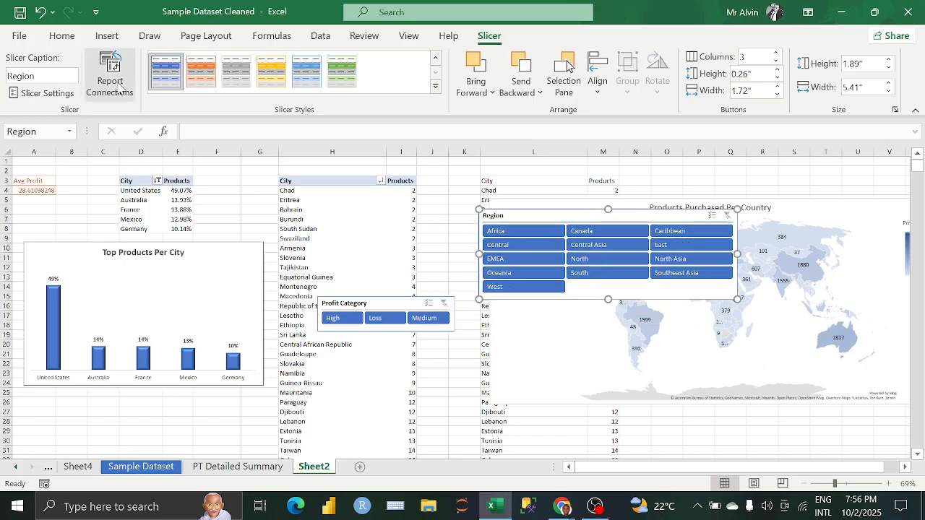
- Change the Region slicer's caption to Regions
left_click(49, 74)
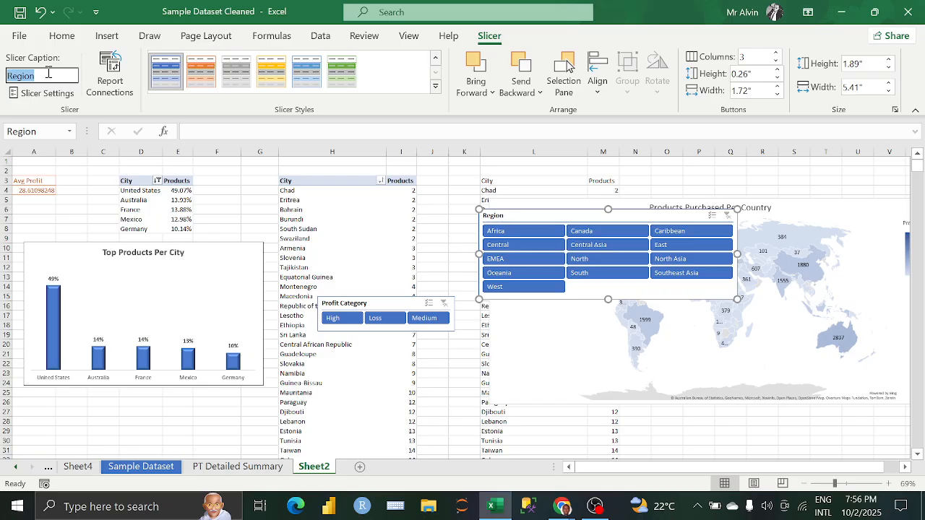
left_click(45, 75)
left_click(526, 212)
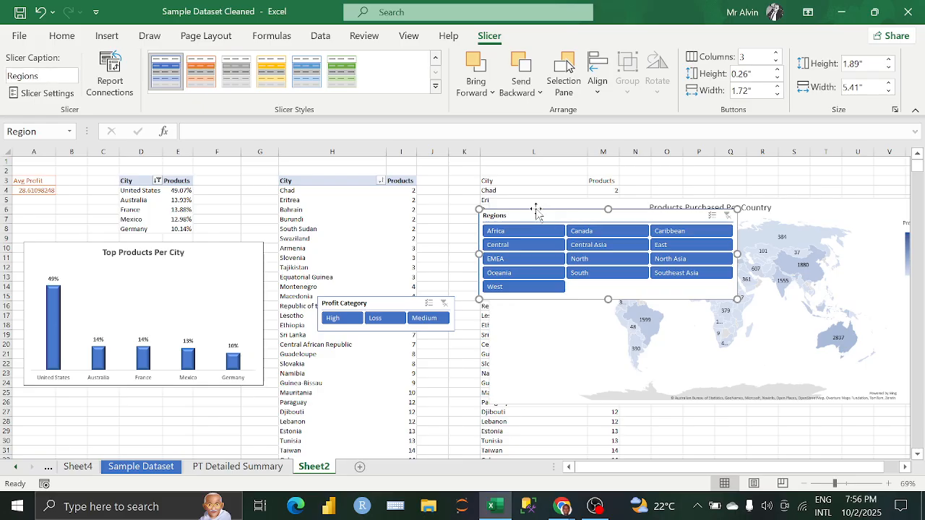
- Name the slicer Regions in its settings, hide items with no data and sort the items in descending order
left_click(22, 94)
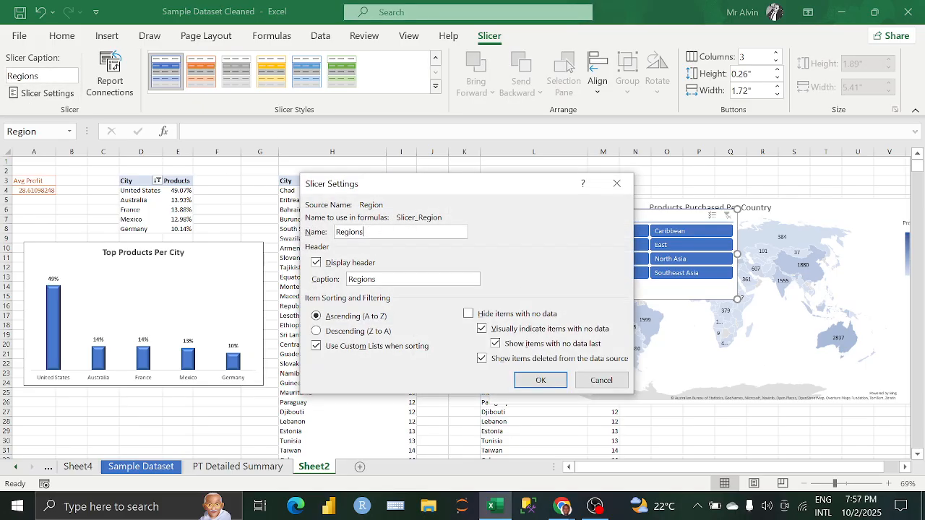
left_click(469, 313)
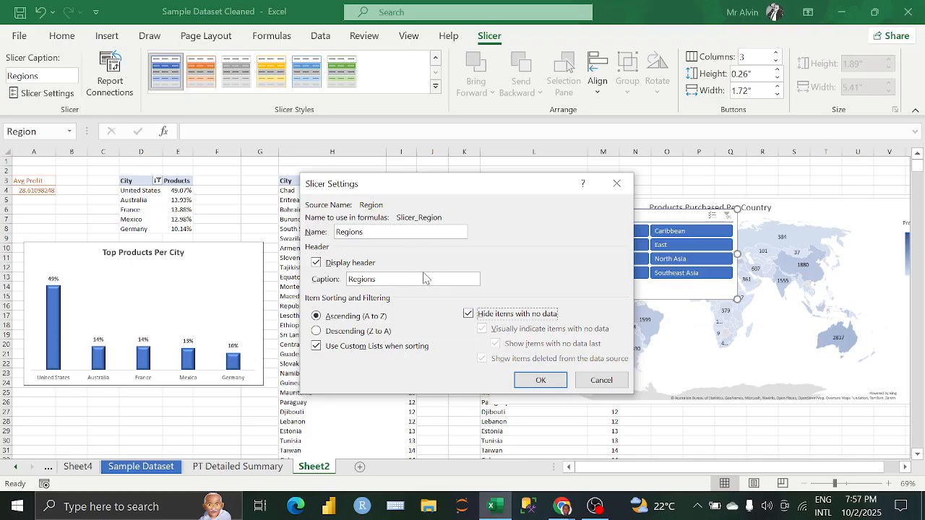
left_click_drag(454, 189, 250, 157)
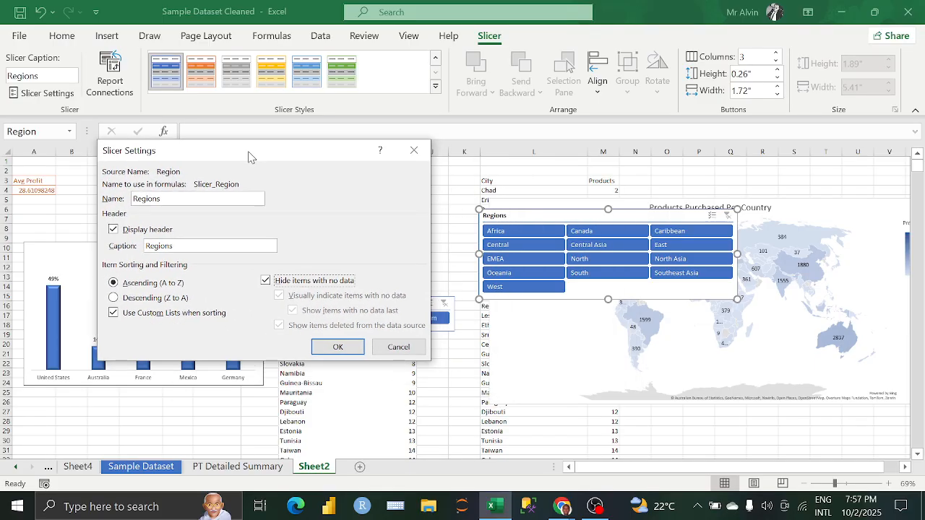
left_click(114, 298)
left_click(337, 347)
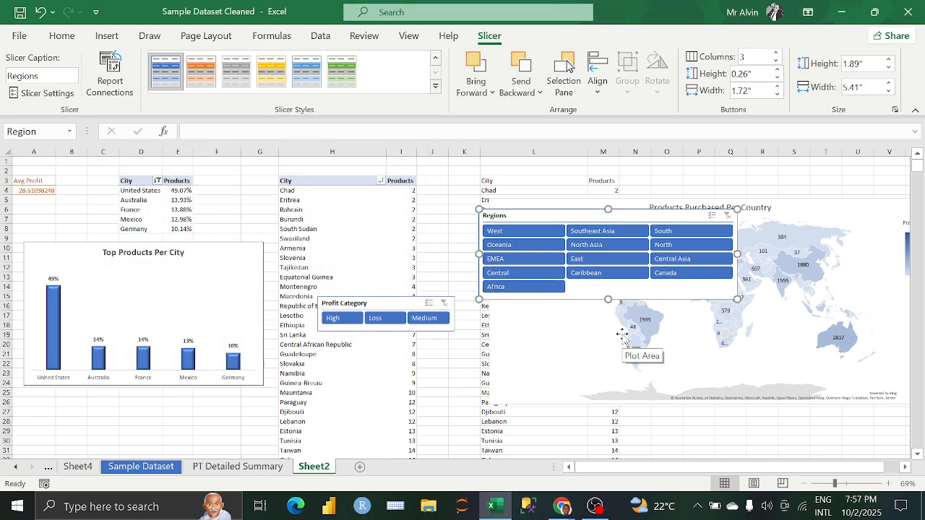
- Connect the Regions slicer to PivotTable3 and PV_1 on Sheet2 as well
left_click(107, 90)
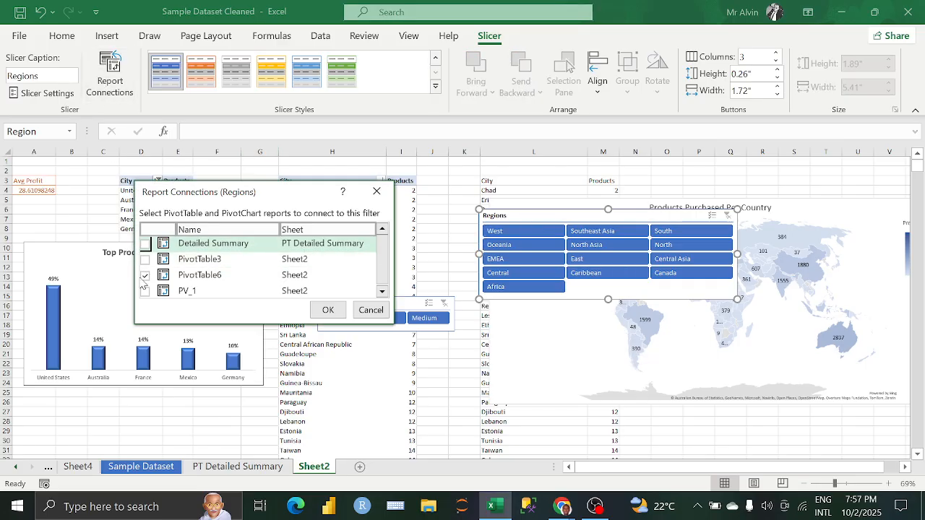
left_click(144, 258)
left_click(145, 291)
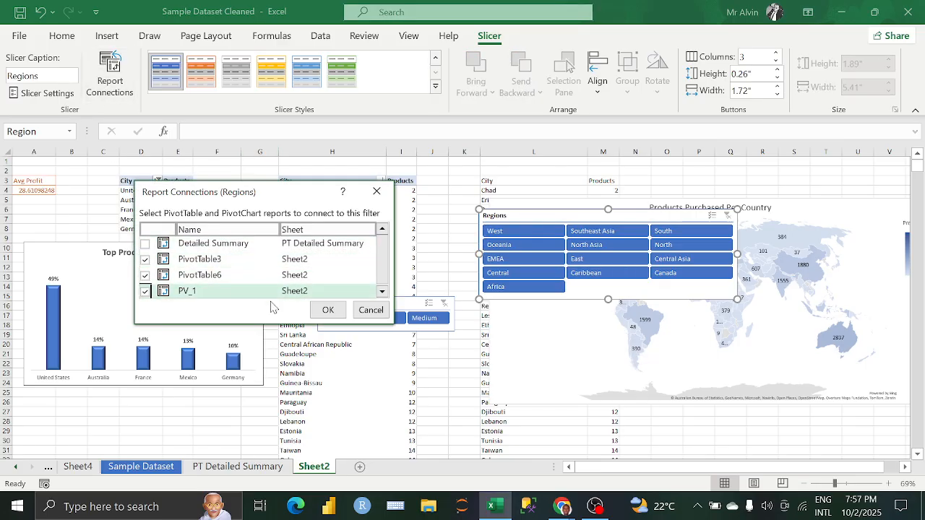
left_click(327, 310)
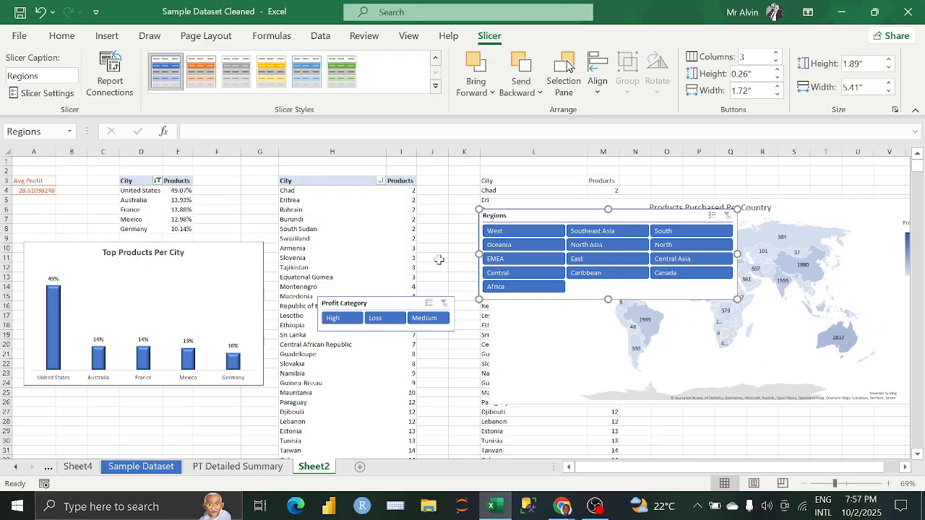
- Move the Regions slicer below the Profit Category slicer and shift the country map slightly up and left
left_click_drag(505, 216, 284, 369)
left_click_drag(547, 205, 514, 182)
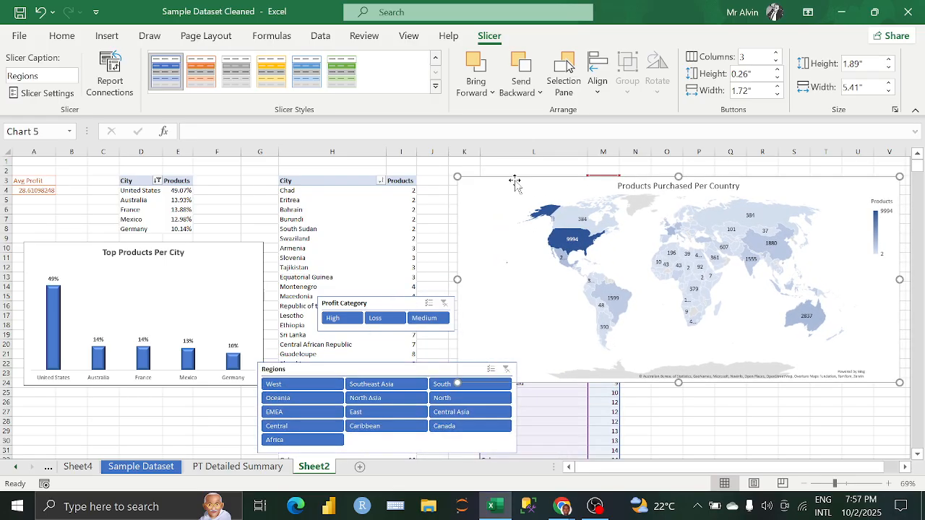
- Exclude Oceania and North in the Regions slicer and hide the pivot table field list
left_click(302, 410, "ctrl")
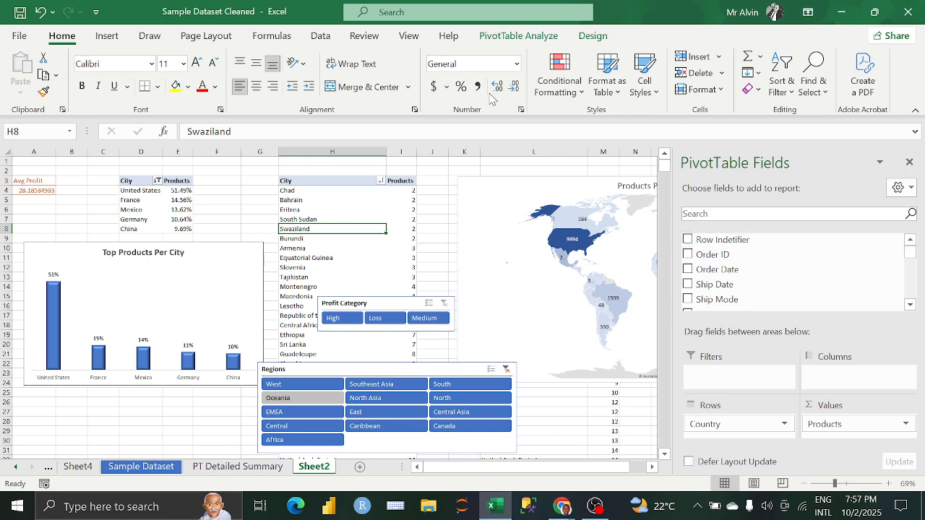
left_click(518, 37)
left_click(856, 56)
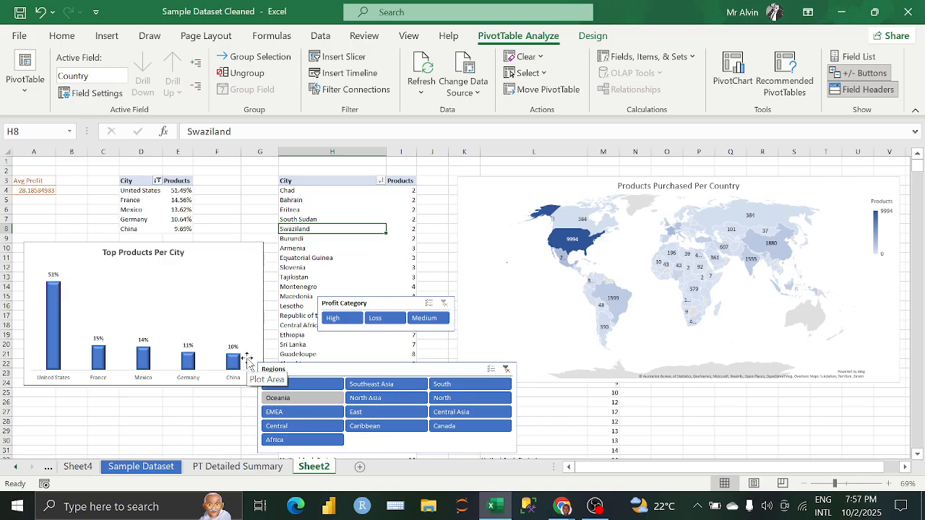
left_click(453, 407)
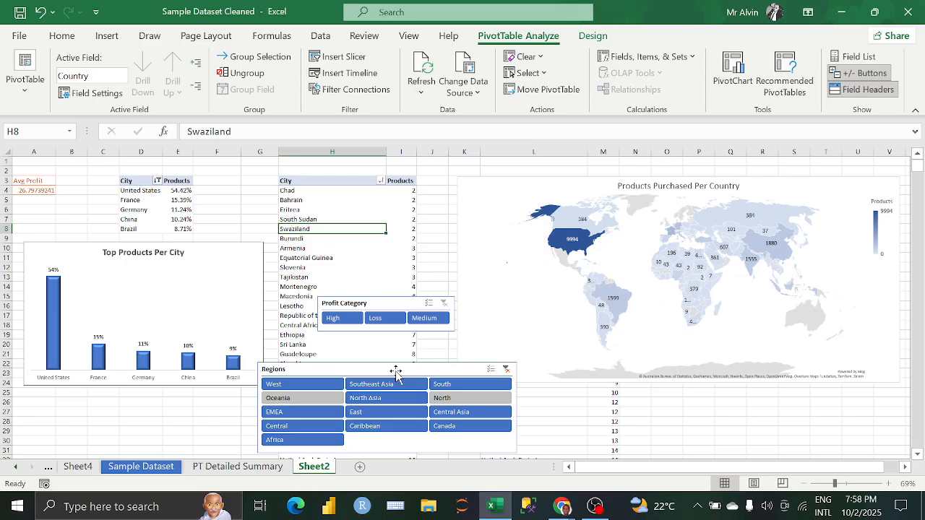
- Test the Profit Category slicer by excluding Loss, excluding Medium too, and including Loss again
left_click(385, 322)
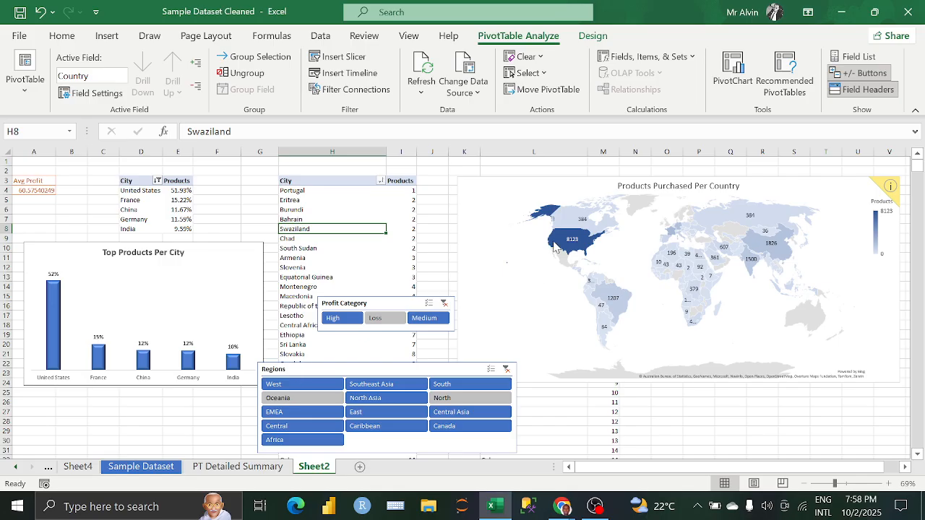
mouse_move(566, 248)
mouse_move(706, 287)
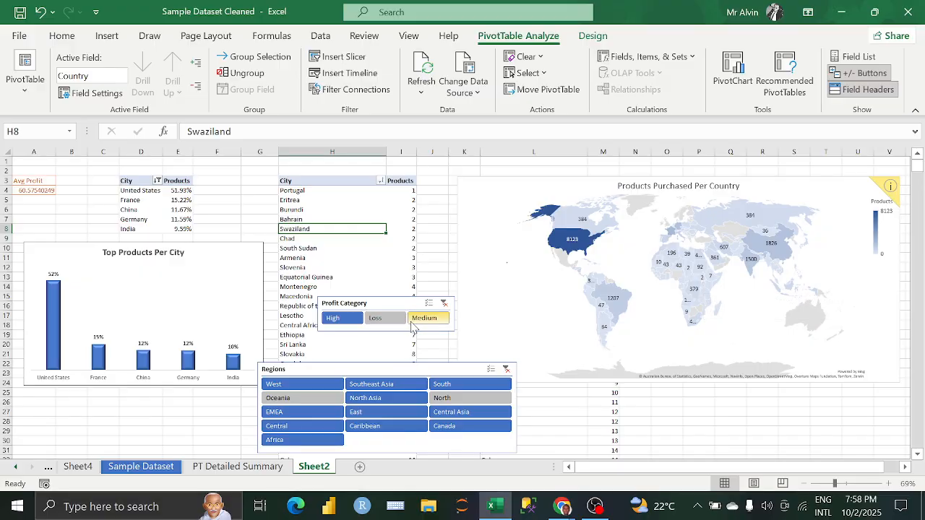
left_click(427, 319)
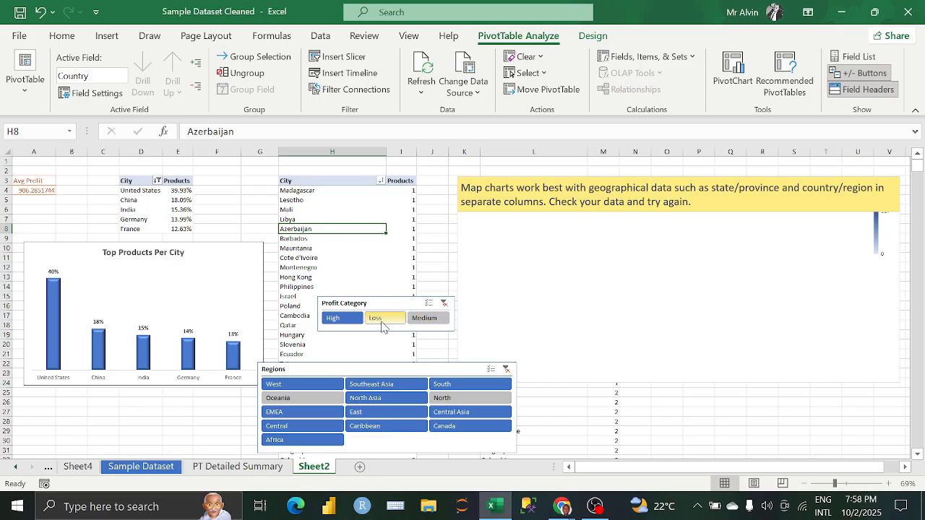
left_click(377, 321)
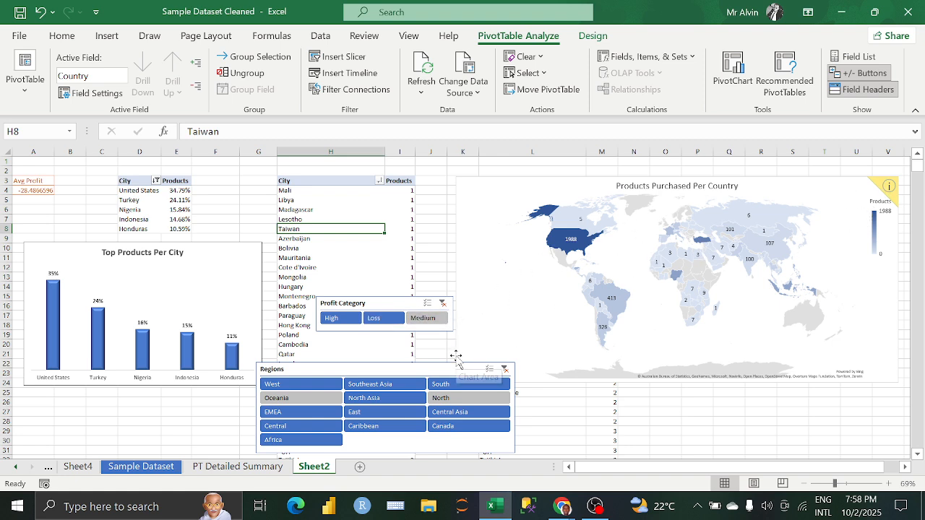
- Clear the filters of both the Profit Category and Regions slicers
left_click(443, 303)
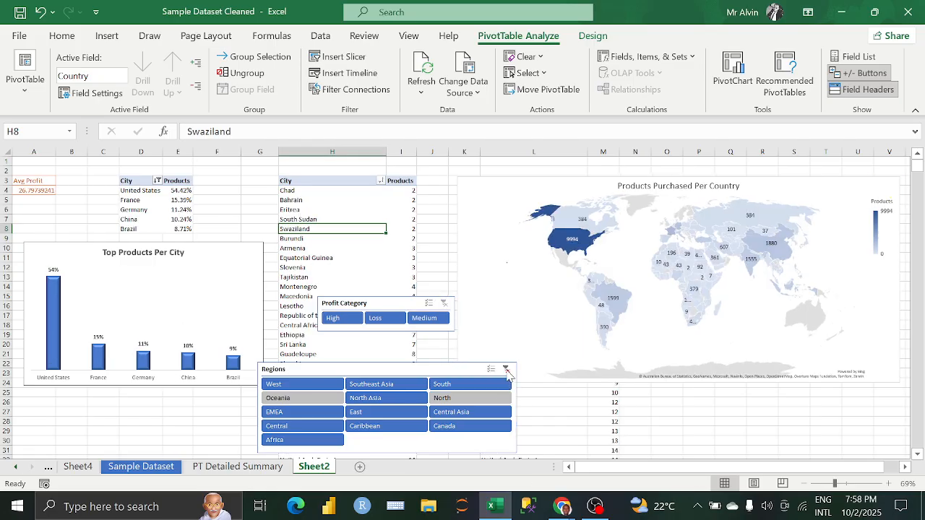
left_click(505, 370)
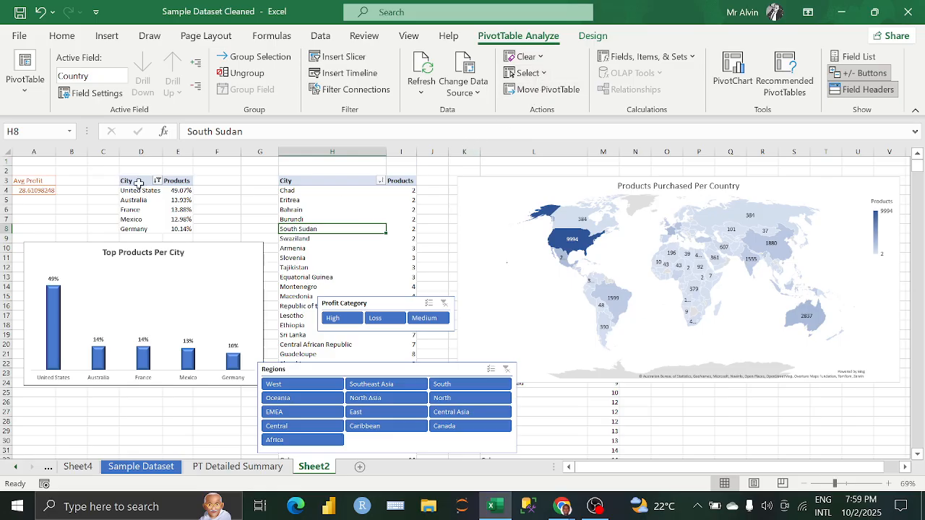
- Move the top-five country pivot table in D3:E8 to cell X3 of Sheet2, beyond the map
left_click_drag(139, 183, 180, 229)
left_click(558, 92)
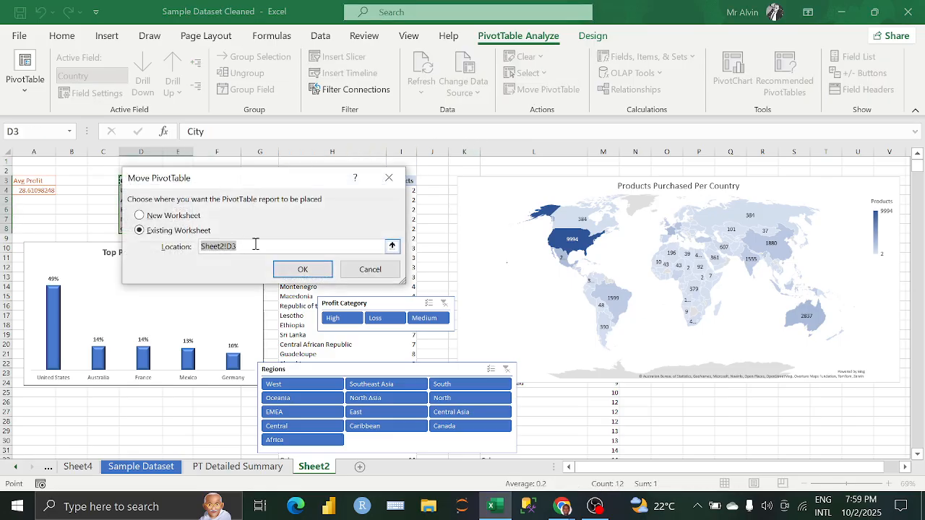
left_click(391, 246)
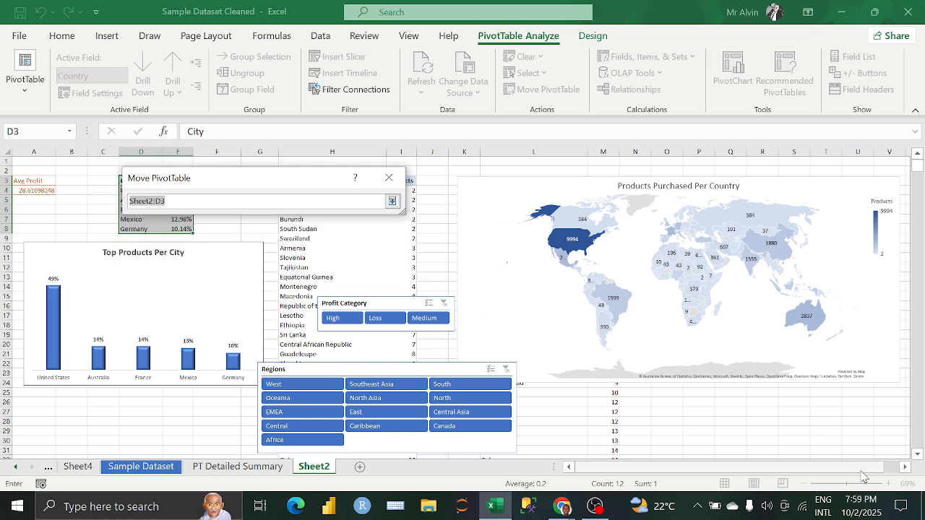
left_click(905, 467)
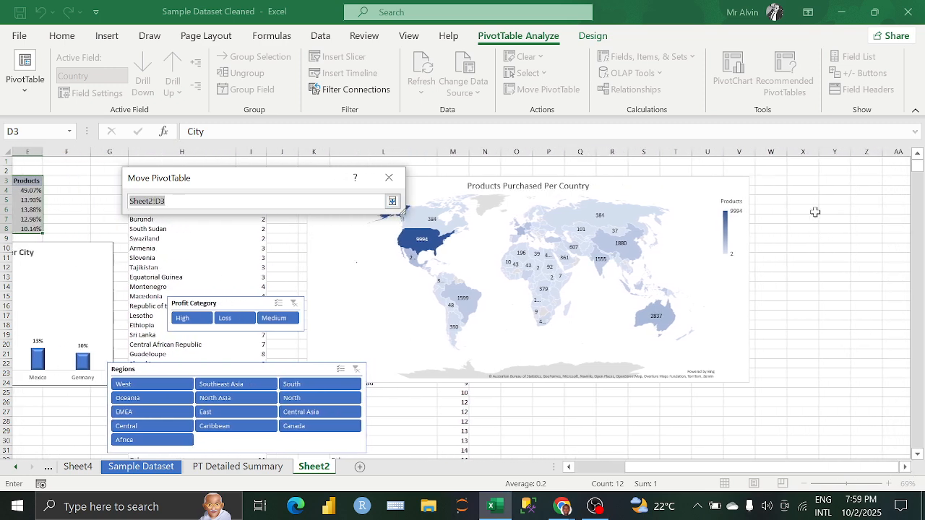
left_click(798, 180)
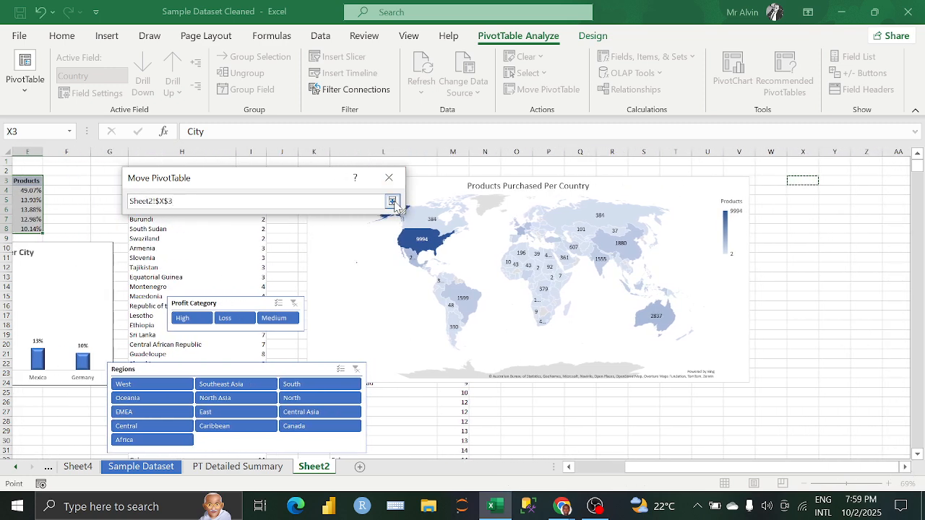
left_click(392, 201)
left_click(303, 271)
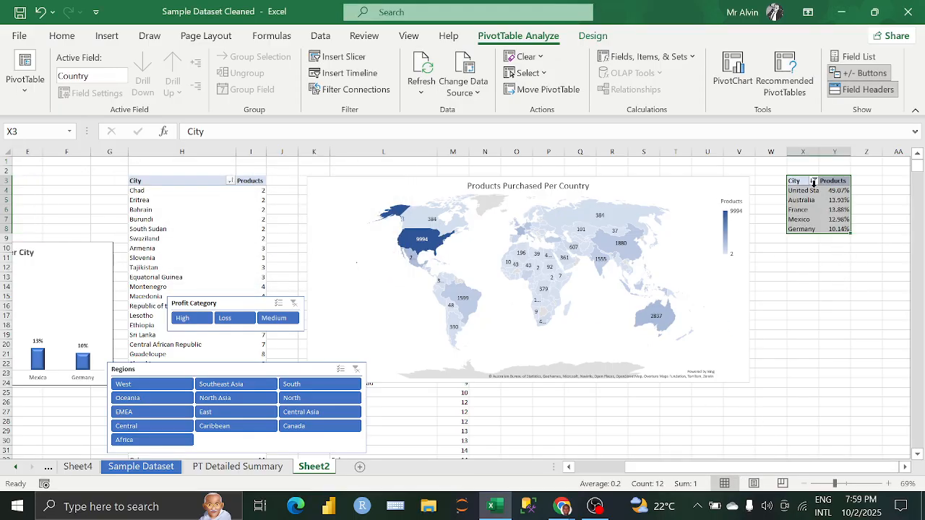
- Move the Profit Category slicer up and left to about row 13 and nudge the Regions slicer right and slightly down
left_click_drag(620, 467, 578, 468)
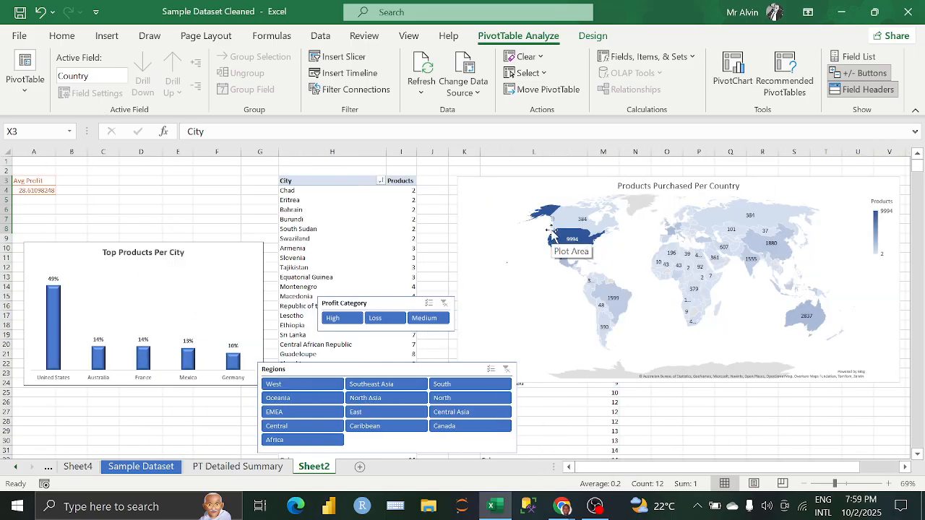
left_click_drag(377, 306, 356, 309)
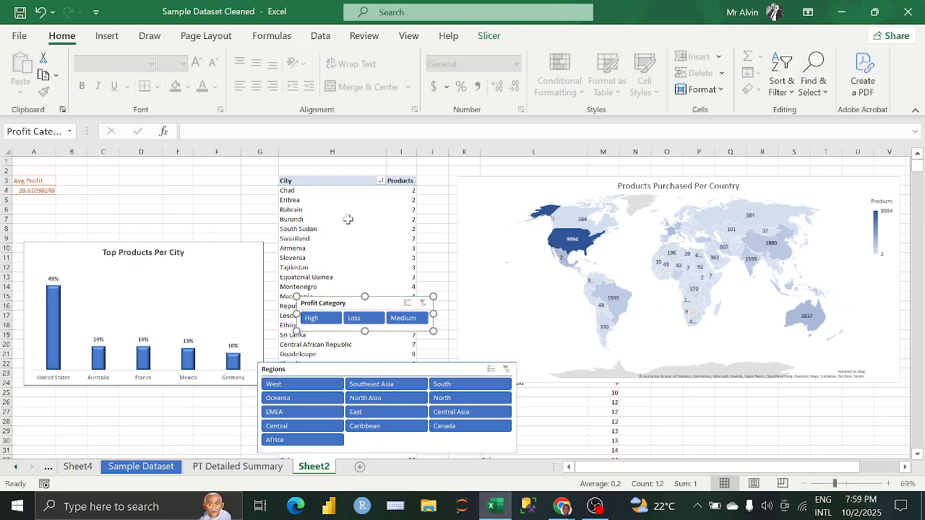
left_click_drag(323, 371, 339, 375)
left_click(336, 375)
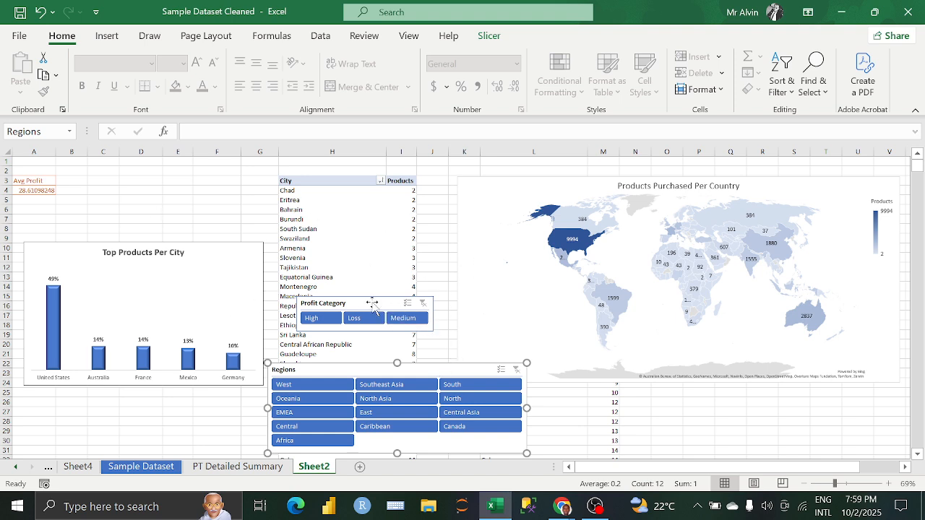
left_click_drag(363, 302, 348, 280)
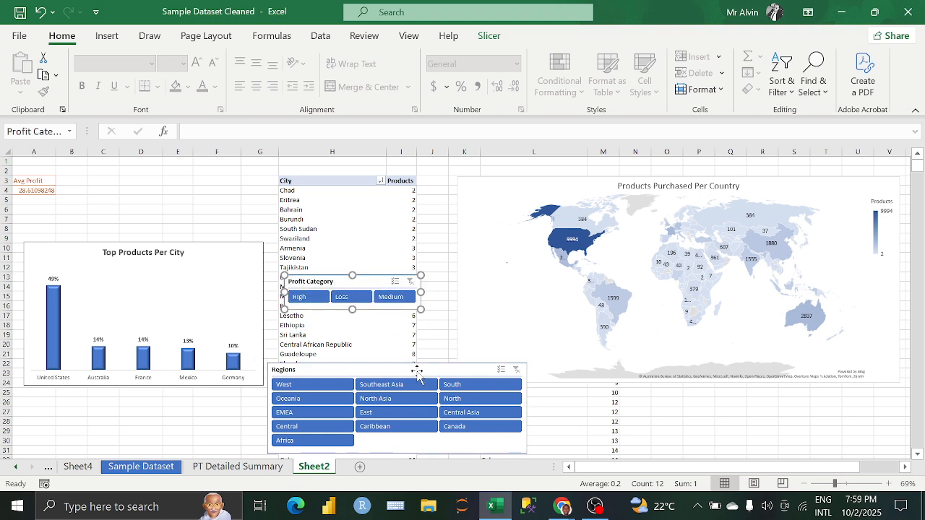
left_click_drag(417, 371, 424, 374)
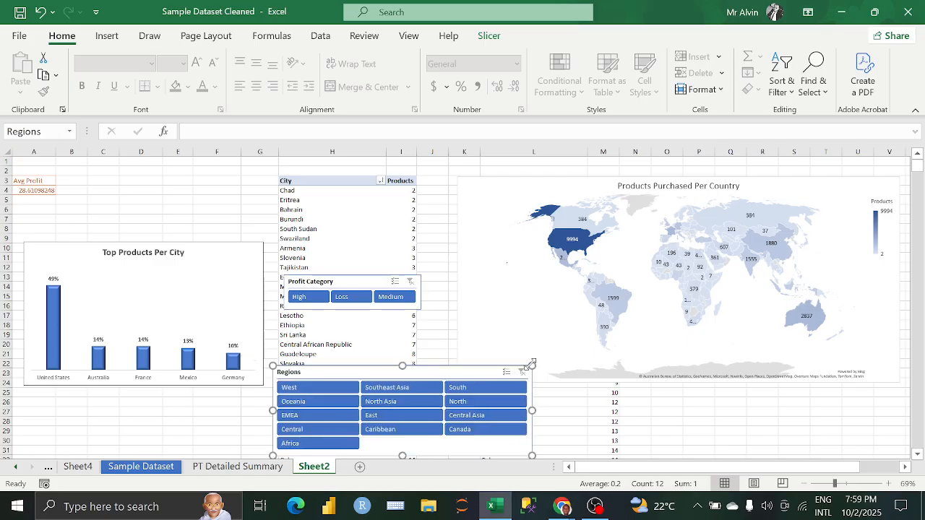
- Make the Regions slicer wider and shorter, and place it above the Top Products Per City chart, starting at row 1
left_click_drag(531, 364, 582, 390)
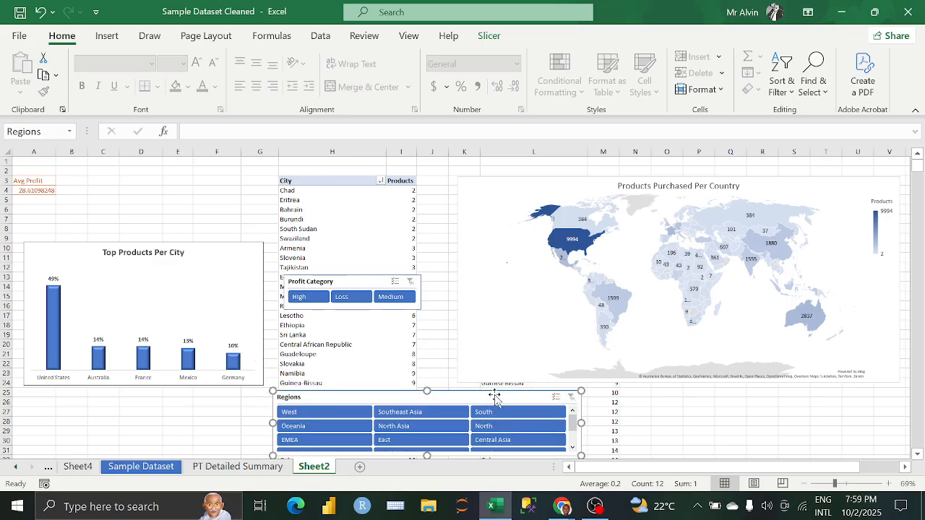
left_click_drag(495, 396, 290, 176)
left_click_drag(234, 235, 237, 246)
left_click_drag(233, 170, 244, 162)
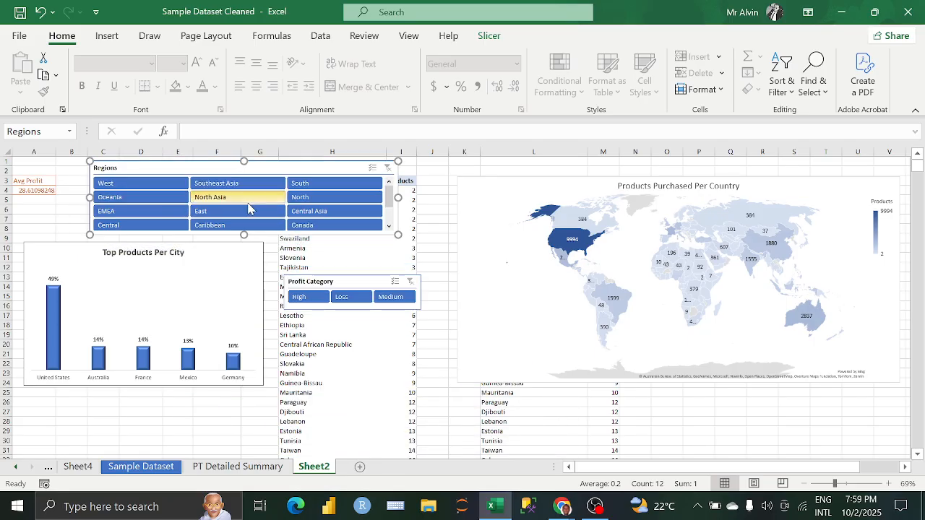
- Move the Top Products Per City chart down to about row 13 and lengthen the Regions slicer to fit all its buttons
left_click_drag(239, 252, 234, 285)
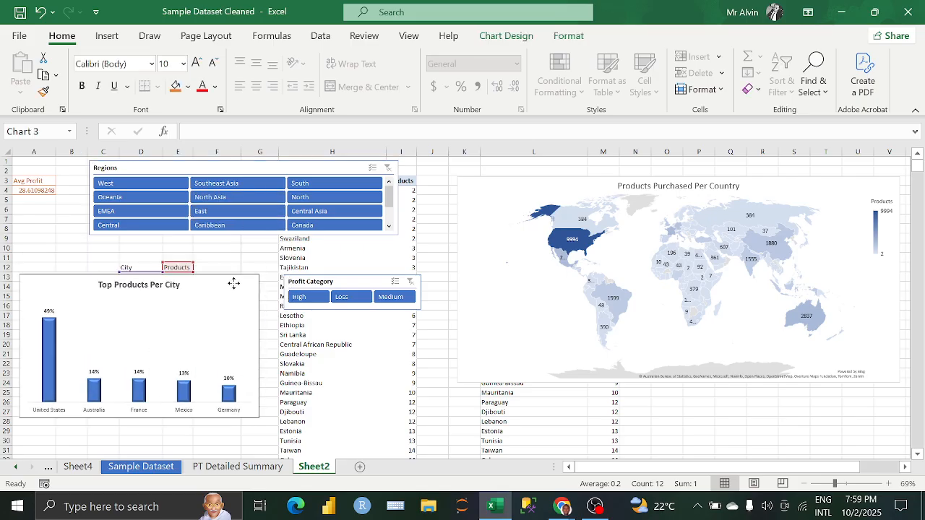
left_click(241, 233)
left_click_drag(241, 232, 244, 251)
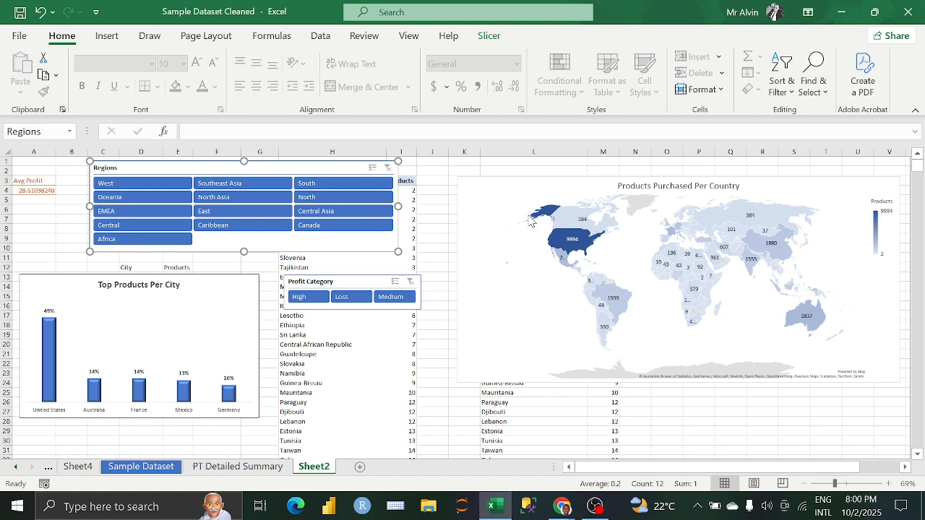
- Move the Products Purchased Per Country map left, next to the Regions slicer
left_click_drag(504, 181, 458, 186)
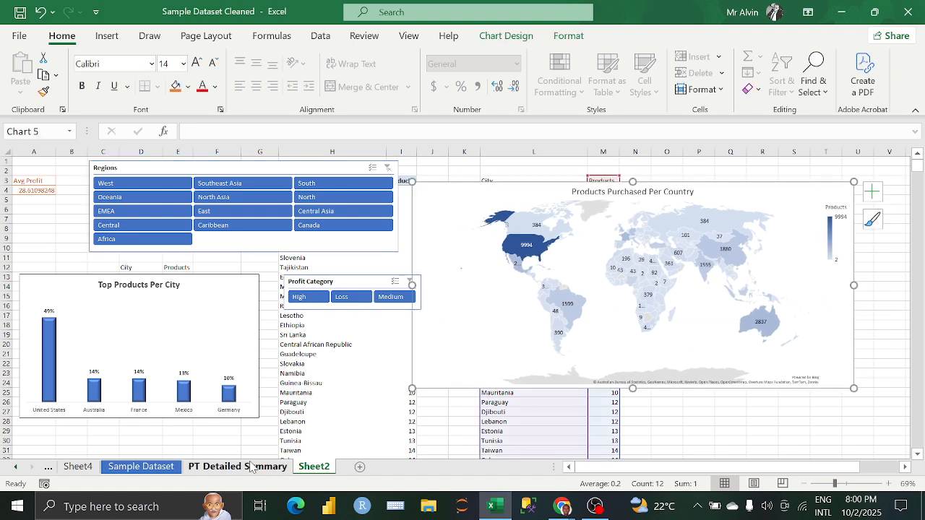
left_click(478, 209)
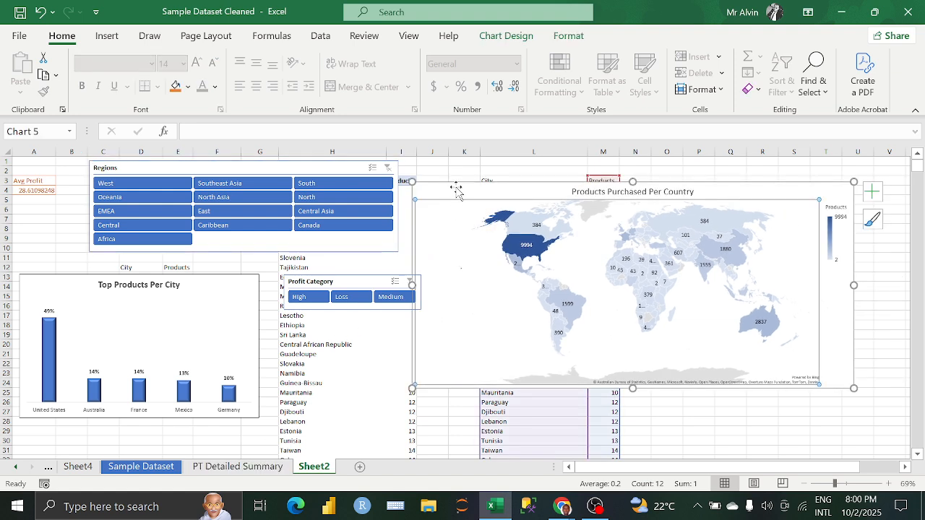
- Nudge the Products Purchased Per Country map right and down, and give it a black outline with a centred outer shadow
left_click_drag(458, 186, 475, 194)
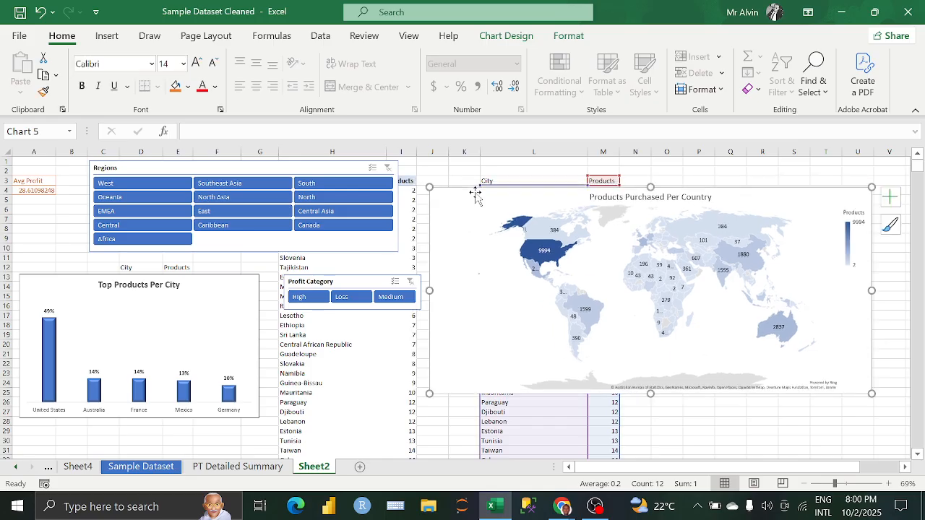
left_click(578, 36)
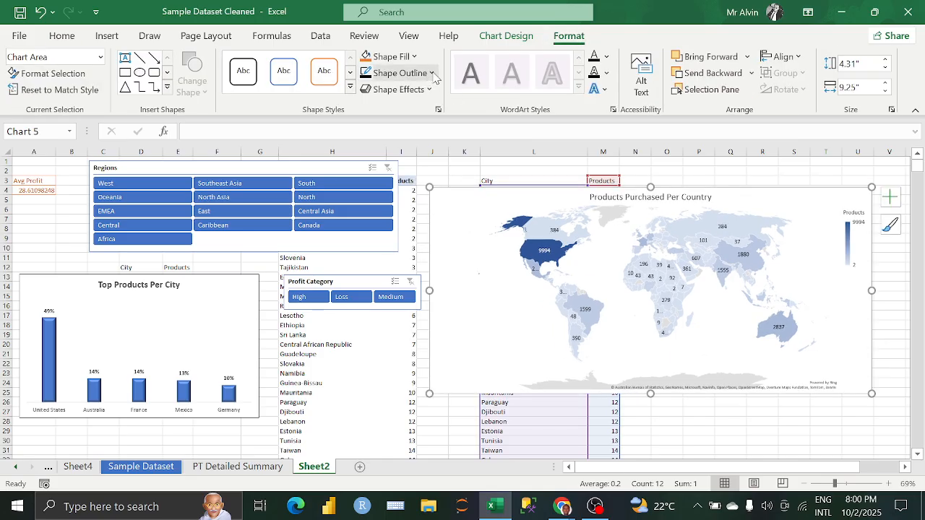
left_click(431, 73)
left_click(373, 97)
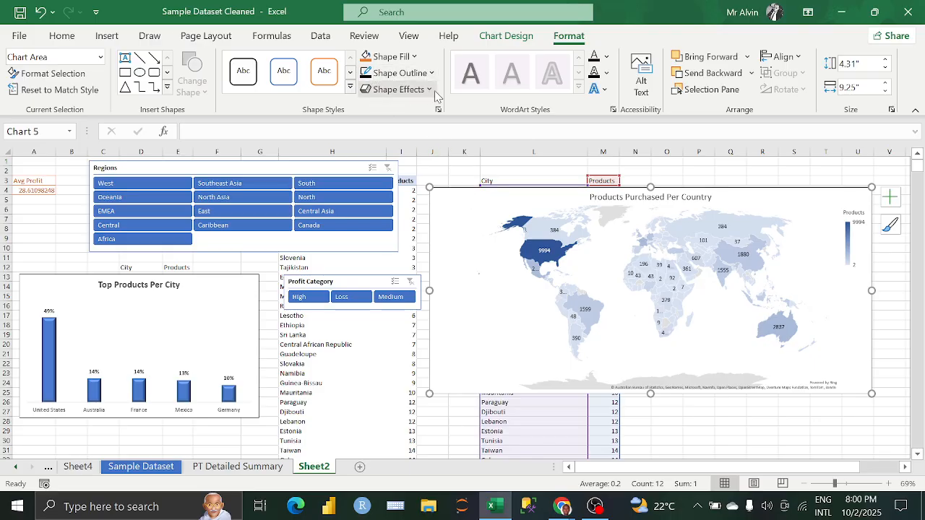
left_click(394, 89)
mouse_move(437, 153)
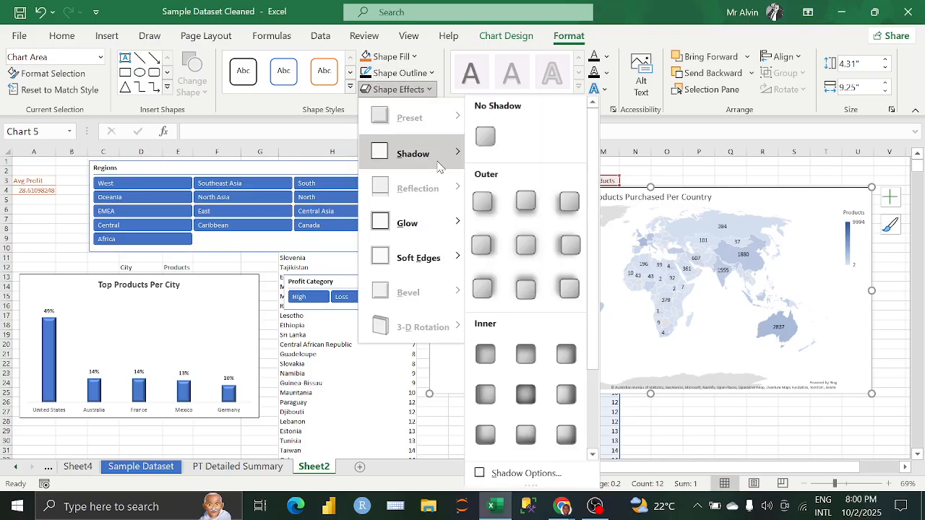
left_click(527, 242)
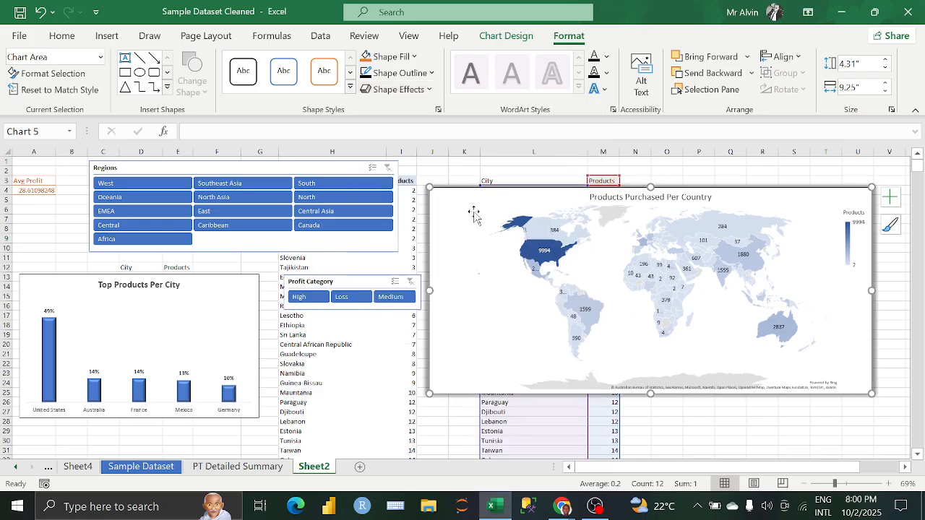
- Fine-tune the country map's horizontal position so it sits just clear of the Profit Category slicer, starting at about row 4
left_click_drag(467, 203, 458, 203)
left_click(861, 434)
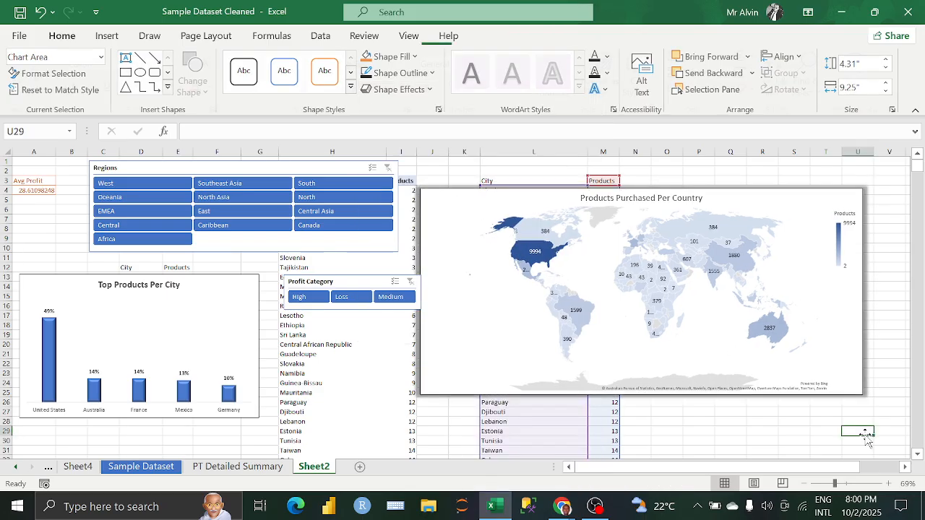
left_click(462, 208)
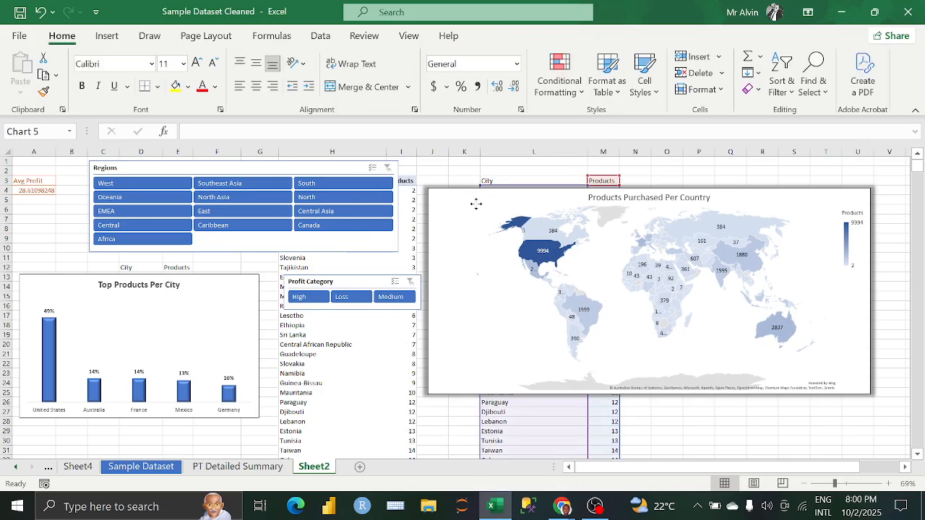
- Open Snipping Tool and capture a rectangular snip of the Products Purchased Per Country map
left_click(180, 510)
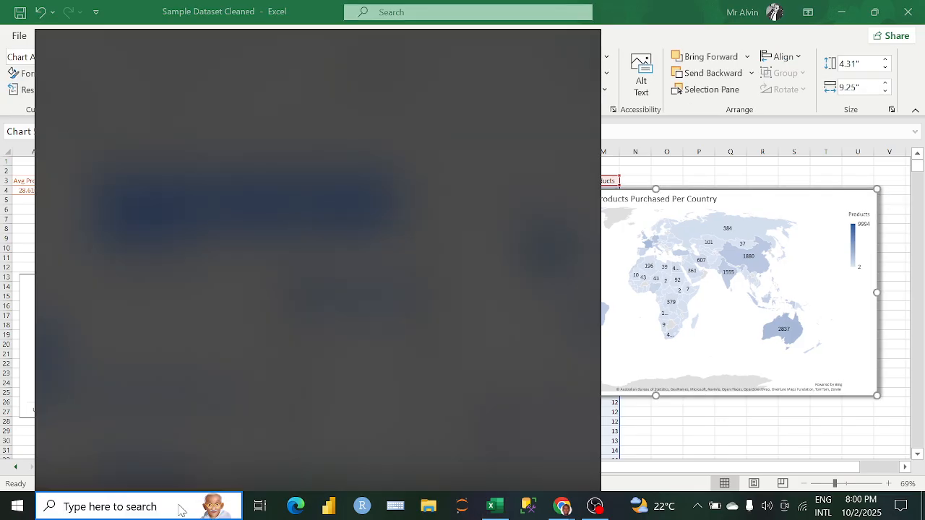
type("sni")
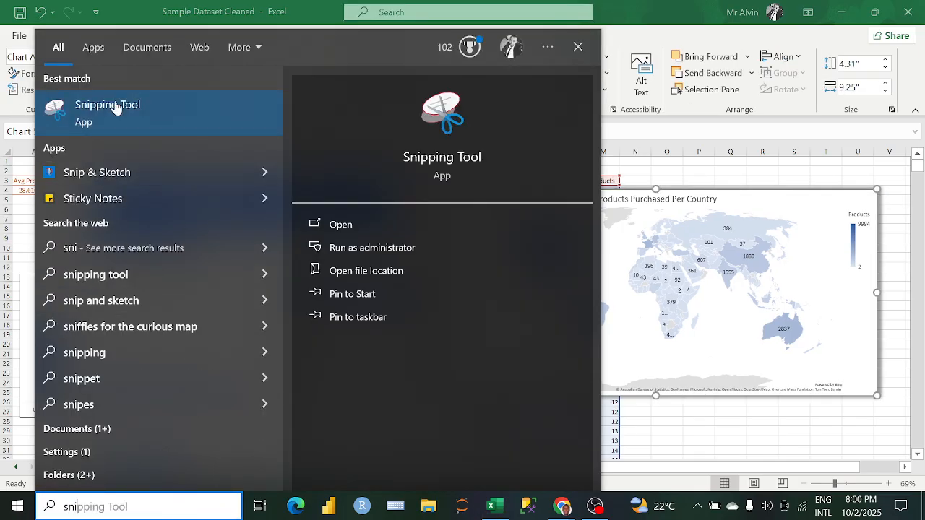
left_click(116, 108)
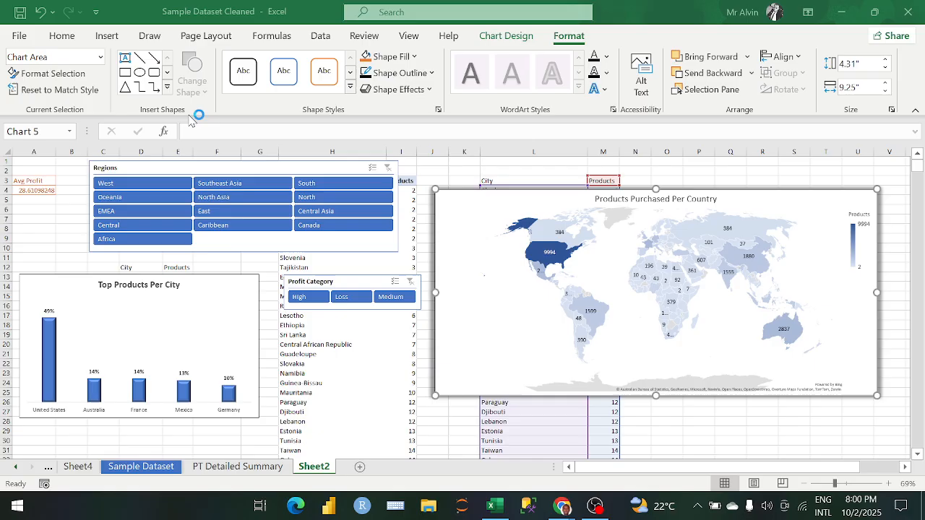
left_click(547, 151)
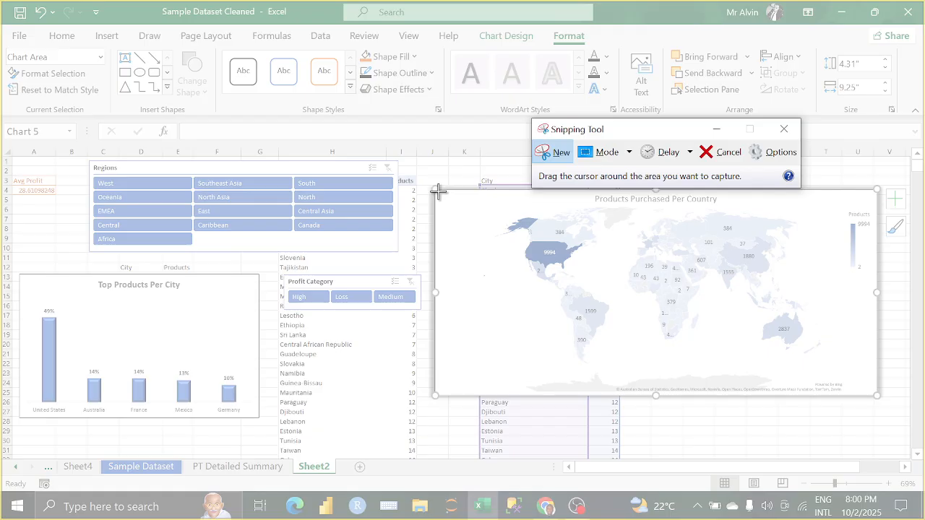
left_click_drag(436, 189, 878, 395)
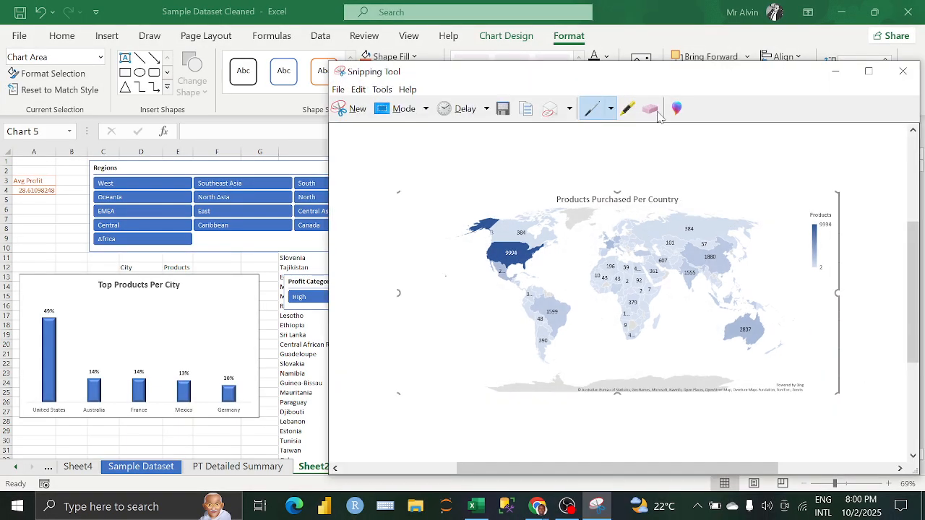
- Deselect the map in Excel and retake the snip in Snipping Tool, including the map's full border and shadow
left_click(835, 71)
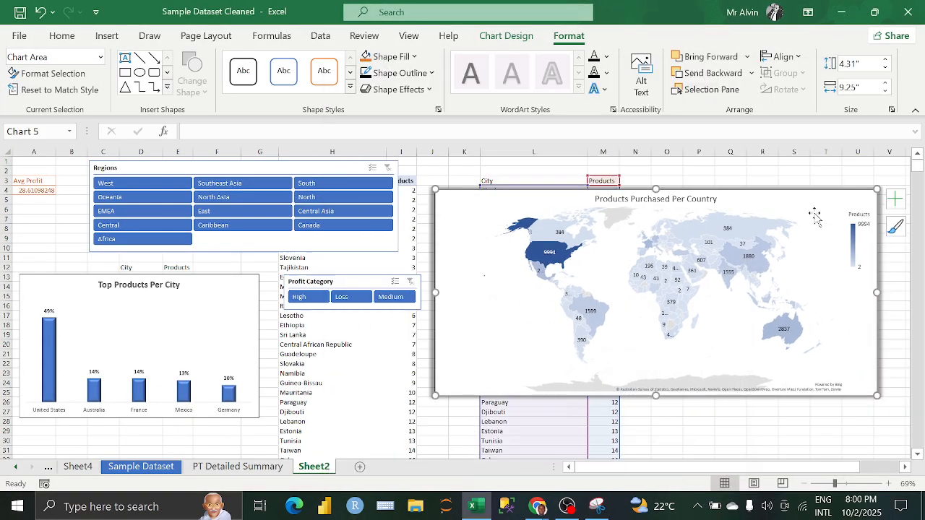
left_click(730, 172)
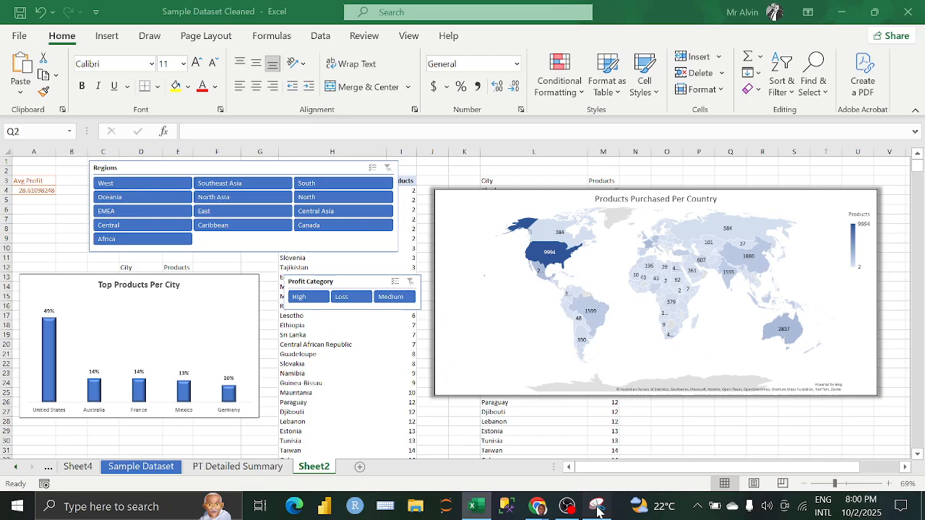
left_click(597, 512)
left_click(353, 110)
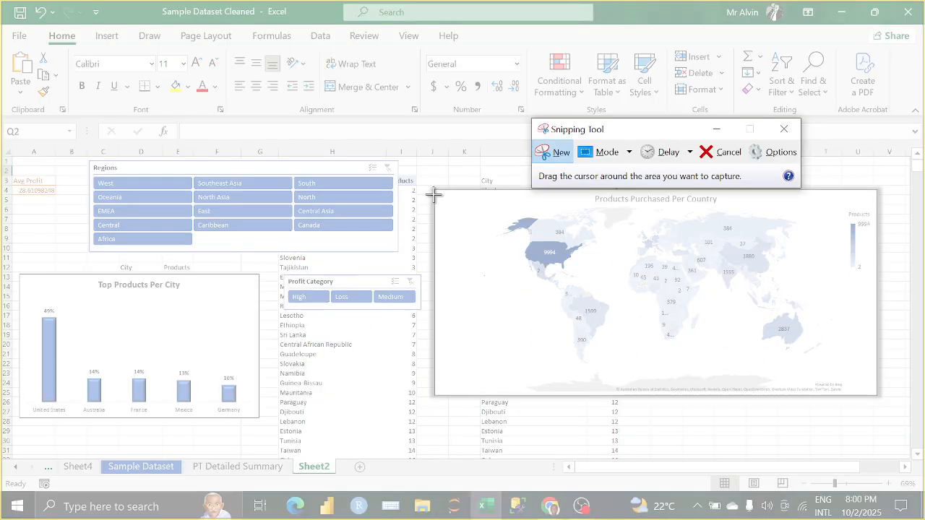
left_click_drag(430, 188, 880, 398)
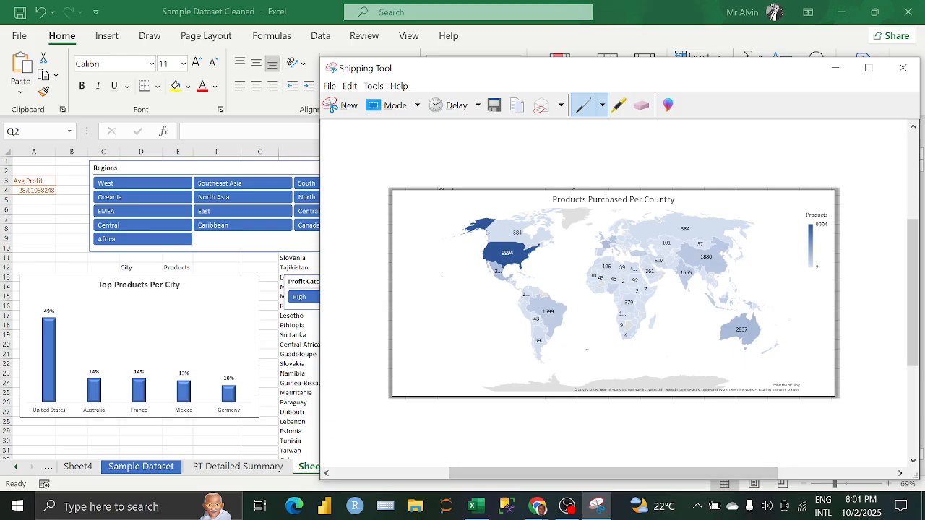
left_click(568, 502)
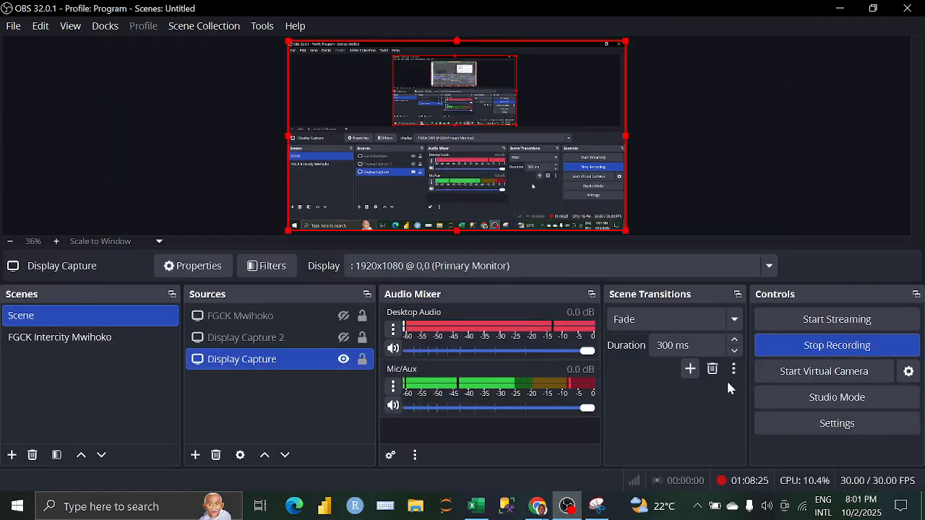